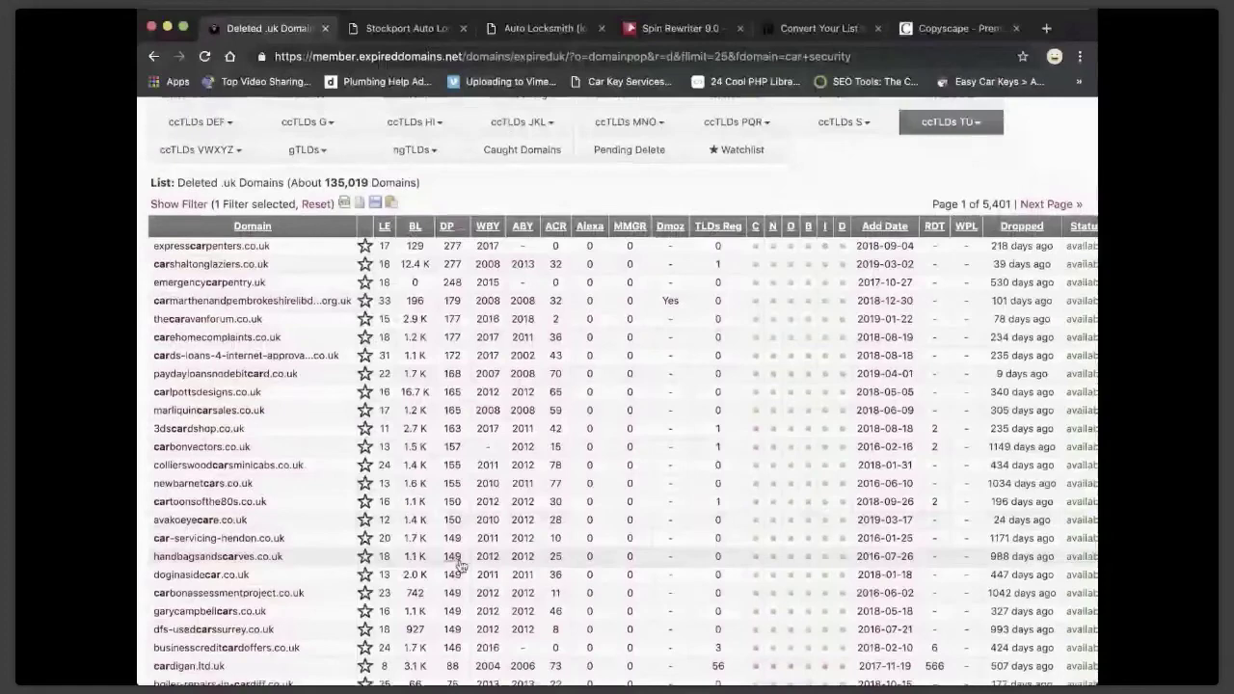
Filter the deleted .uk domains list to names containing "automotive".
{"action": "scroll", "coordinate": [463, 316], "scroll_direction": "up", "scroll_amount": 1}
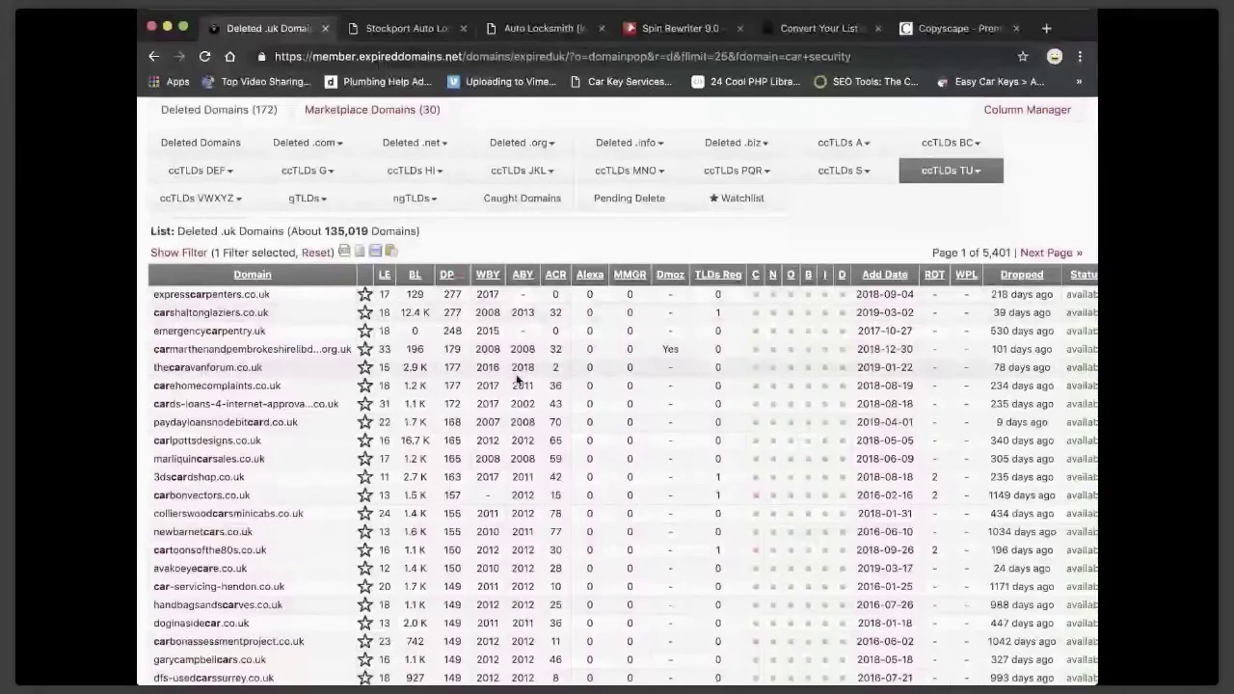
{"action": "scroll", "coordinate": [528, 604], "scroll_direction": "down", "scroll_amount": 2}
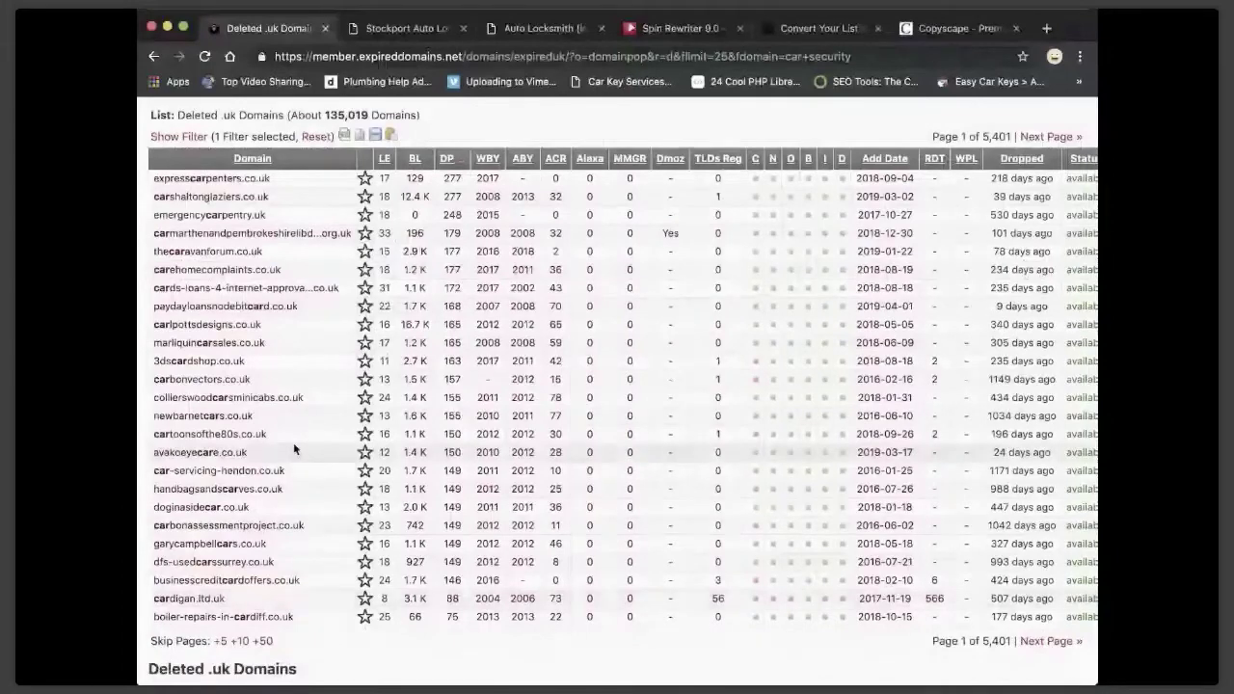
{"action": "scroll", "coordinate": [293, 443], "scroll_direction": "up", "scroll_amount": 10}
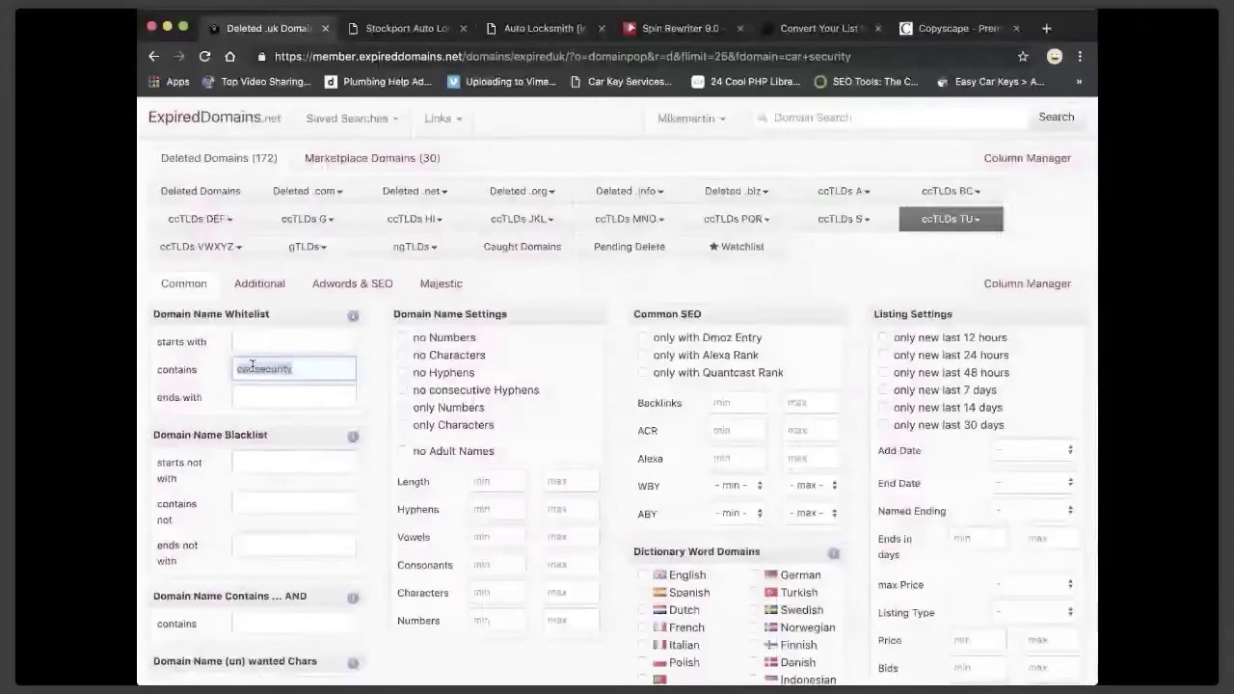
{"action": "type", "text": "automotive"}
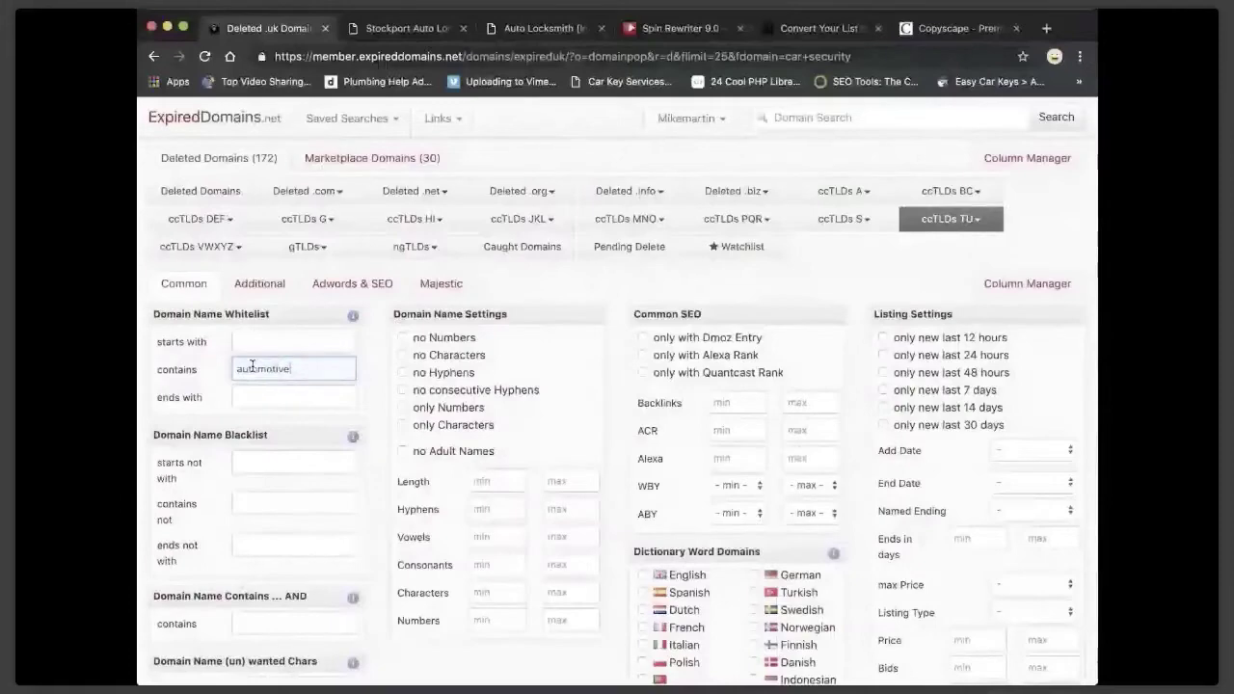
{"action": "key", "text": "Return"}
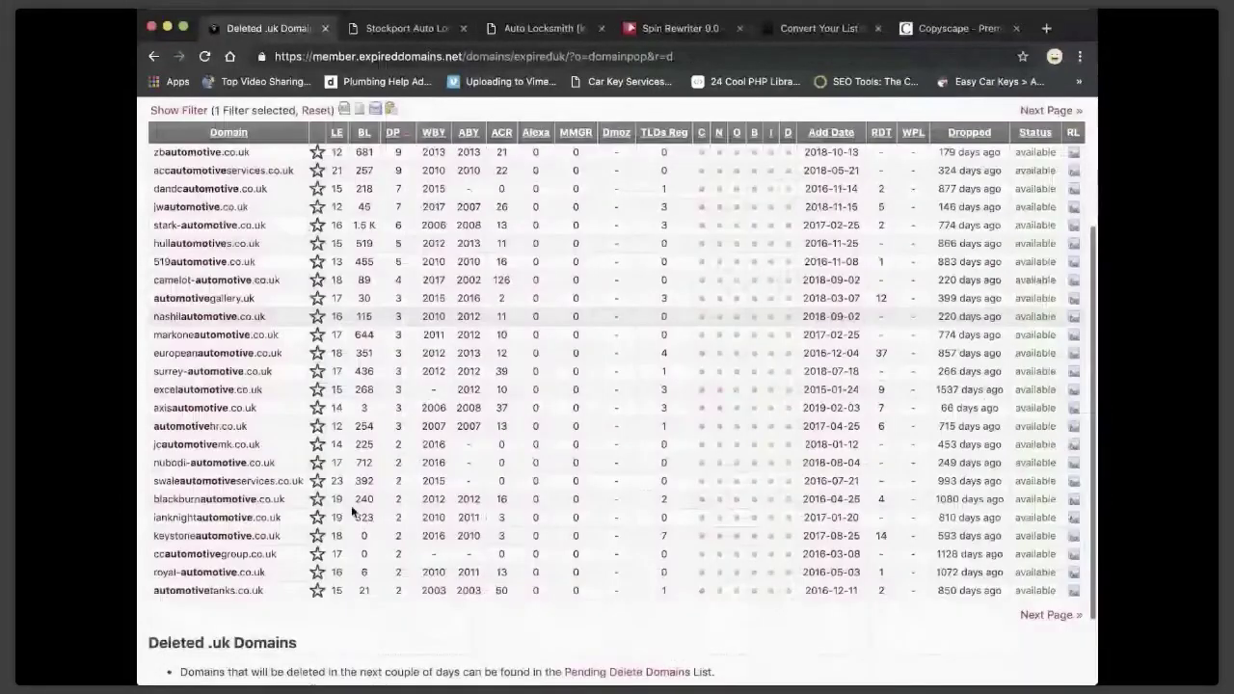
Examine the filtered automotive .uk domains, comparing their backlinks, domain popularity, archive years and availability.
{"action": "scroll", "coordinate": [352, 511], "scroll_direction": "up", "scroll_amount": 3}
{"action": "left_click", "coordinate": [406, 328]}
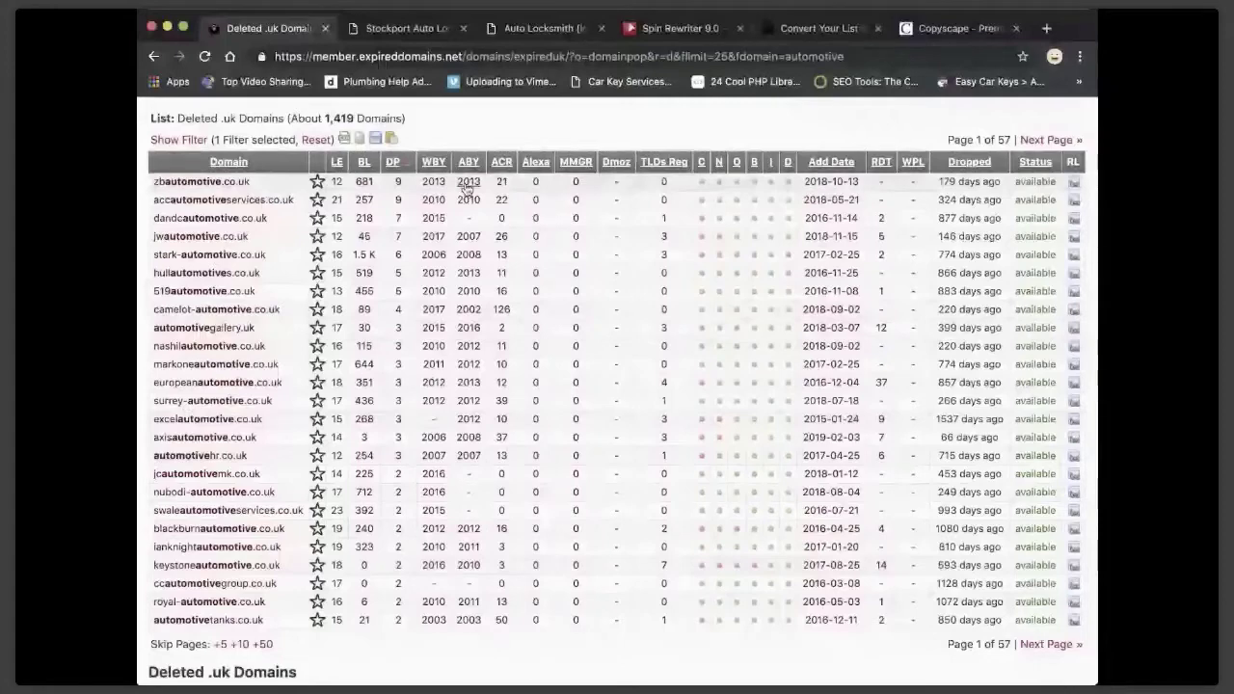
{"action": "scroll", "coordinate": [170, 471], "scroll_direction": "down", "scroll_amount": 3}
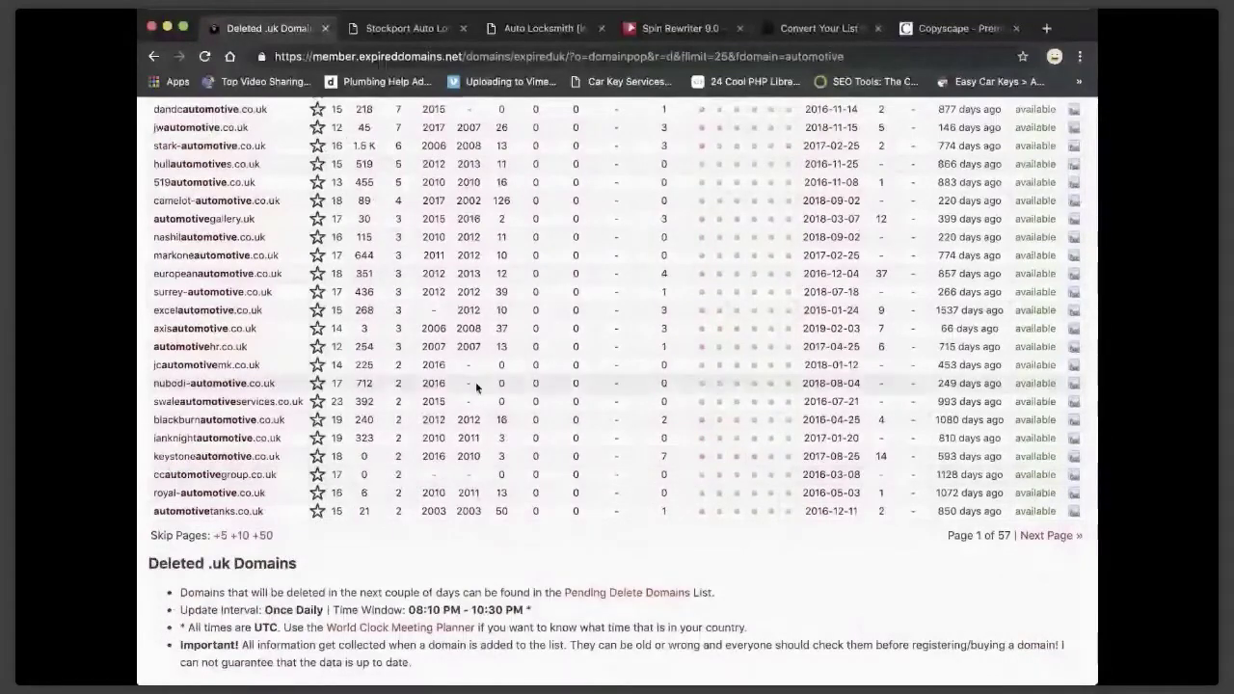
{"action": "scroll", "coordinate": [475, 381], "scroll_direction": "up", "scroll_amount": 3}
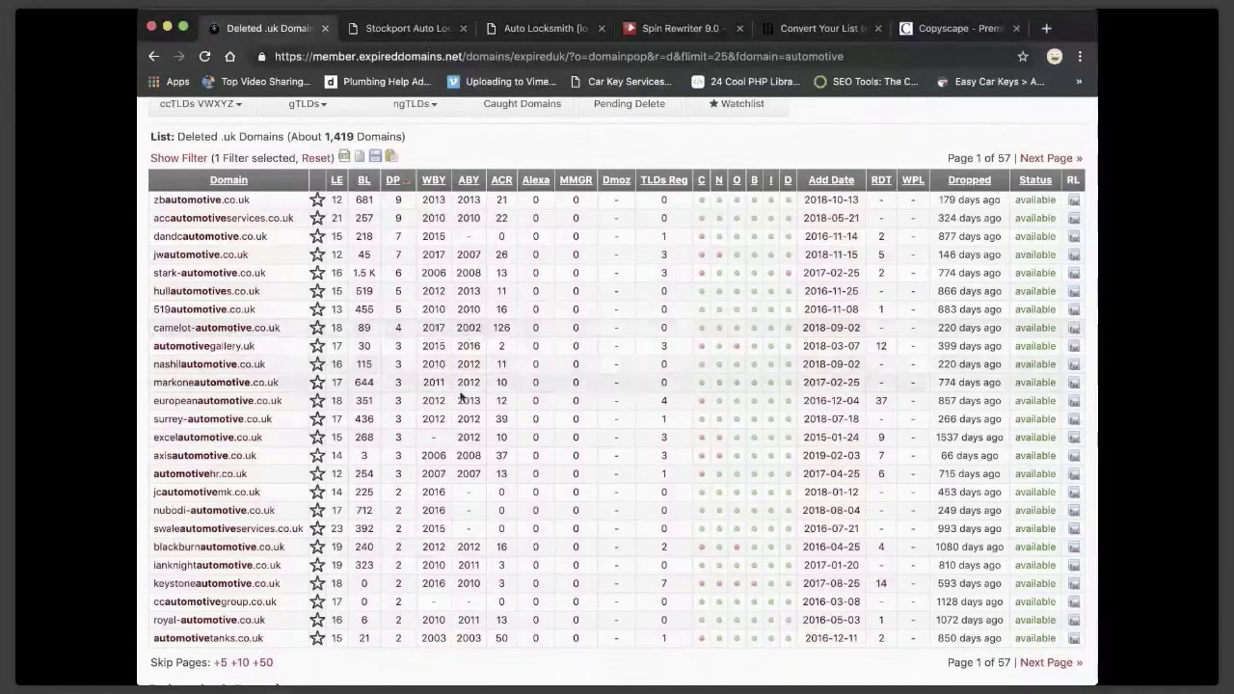
{"action": "scroll", "coordinate": [462, 404], "scroll_direction": "down", "scroll_amount": 1}
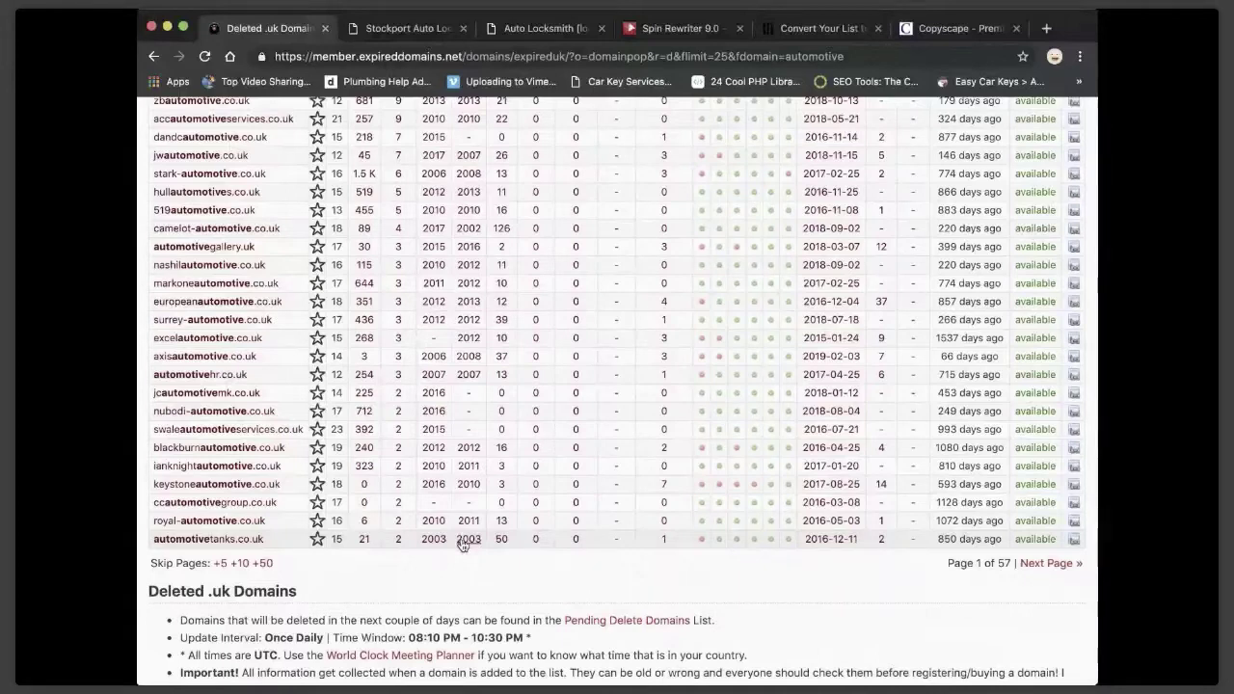
{"action": "scroll", "coordinate": [462, 545], "scroll_direction": "up", "scroll_amount": 1}
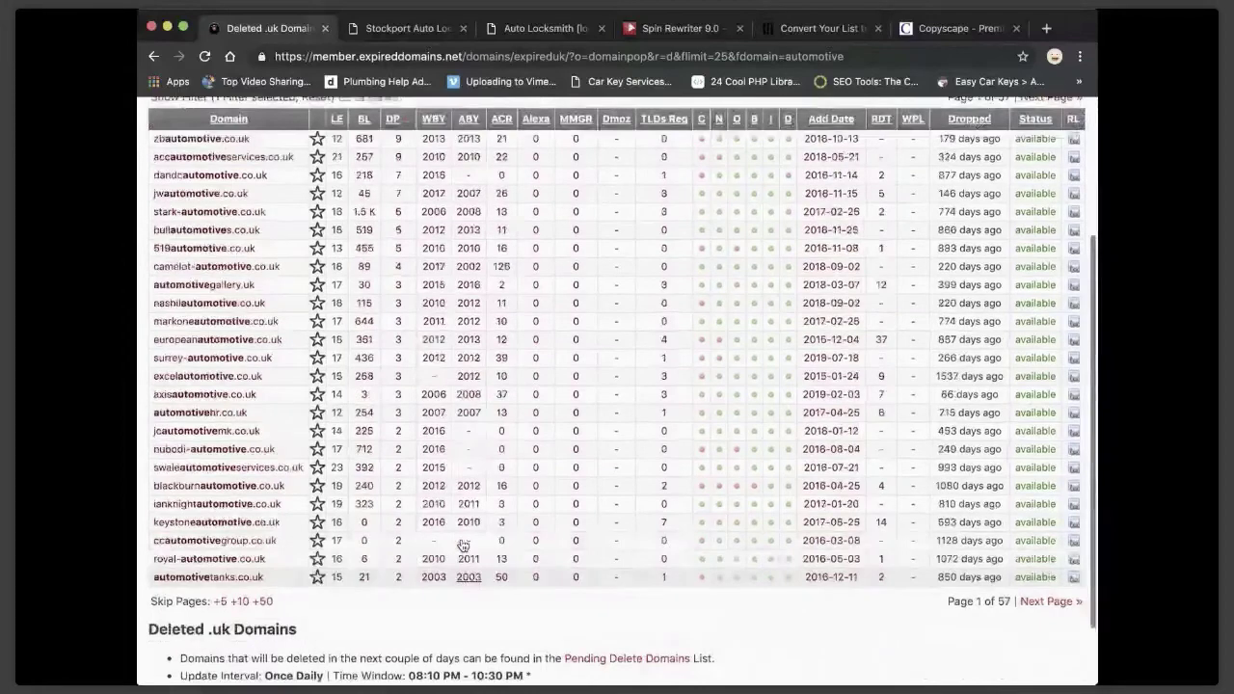
{"action": "scroll", "coordinate": [463, 544], "scroll_direction": "up", "scroll_amount": 1}
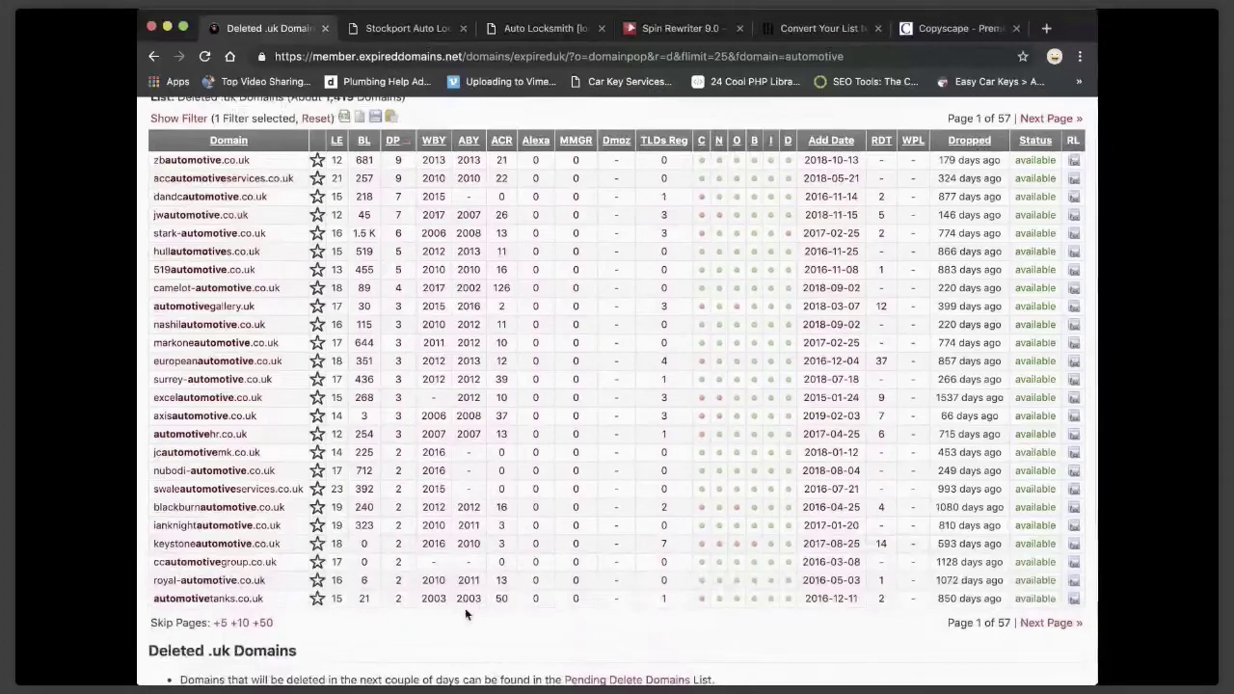
{"action": "scroll", "coordinate": [508, 357], "scroll_direction": "up", "scroll_amount": 3}
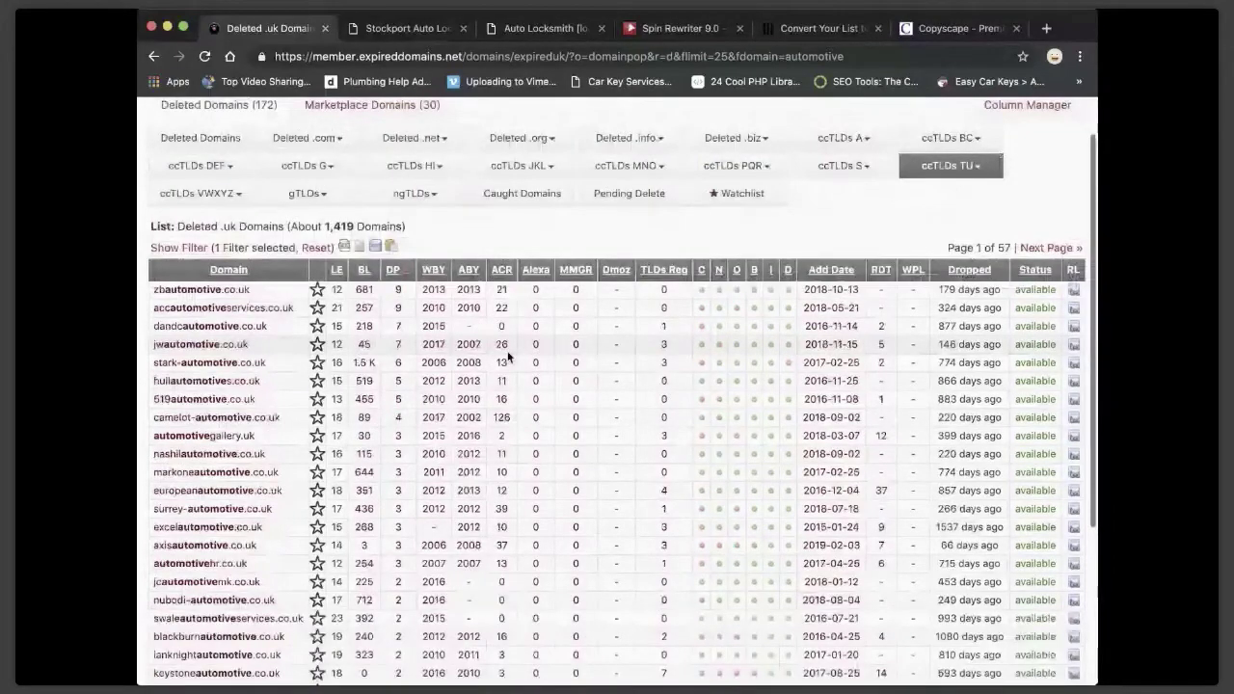
{"action": "scroll", "coordinate": [507, 355], "scroll_direction": "down", "scroll_amount": 3}
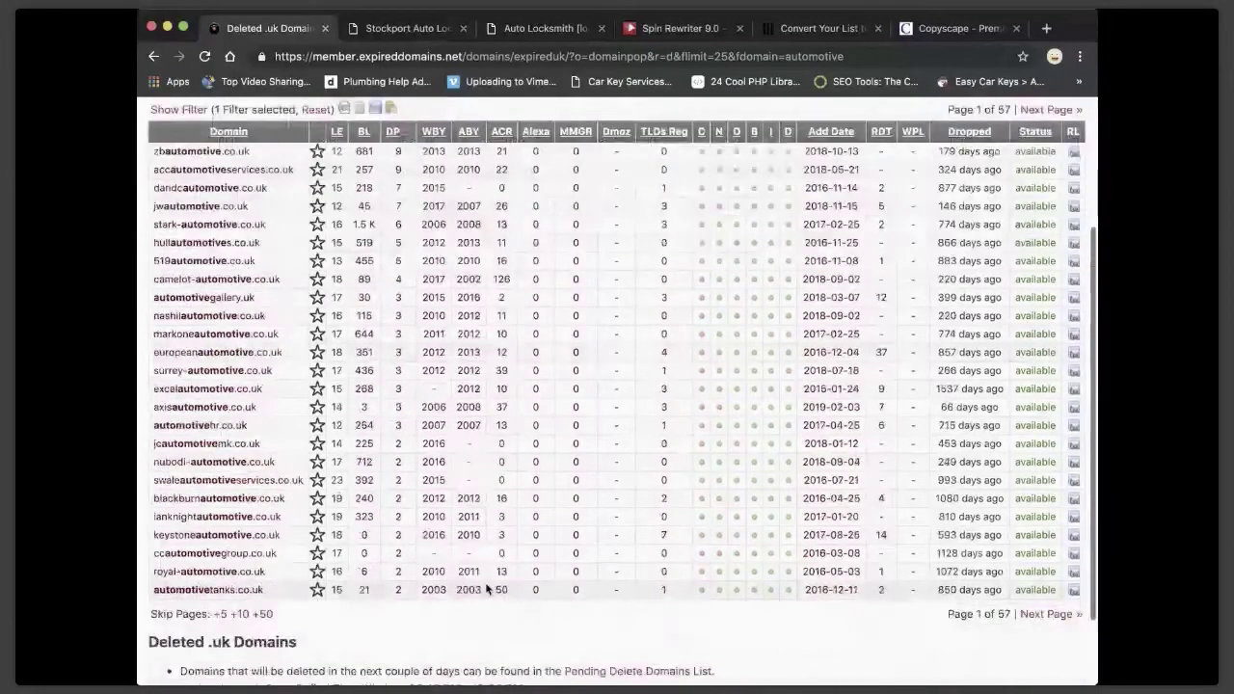
{"action": "scroll", "coordinate": [497, 290], "scroll_direction": "up", "scroll_amount": 3}
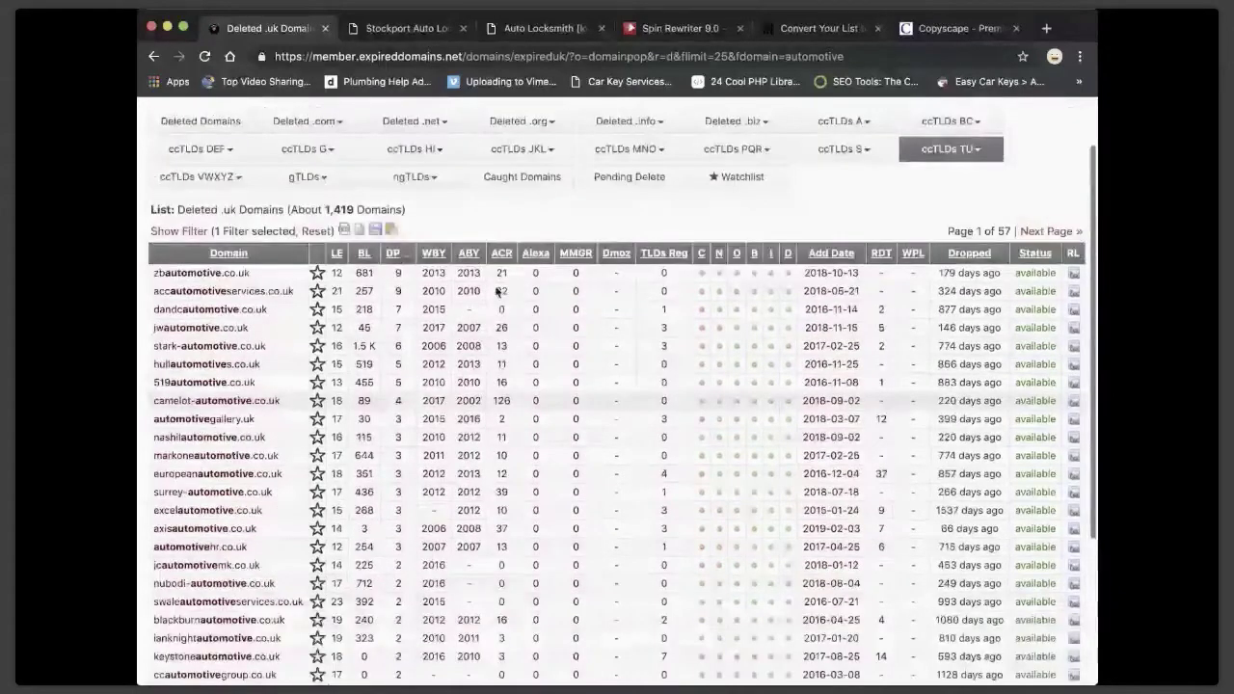
{"action": "scroll", "coordinate": [391, 496], "scroll_direction": "down", "scroll_amount": 2}
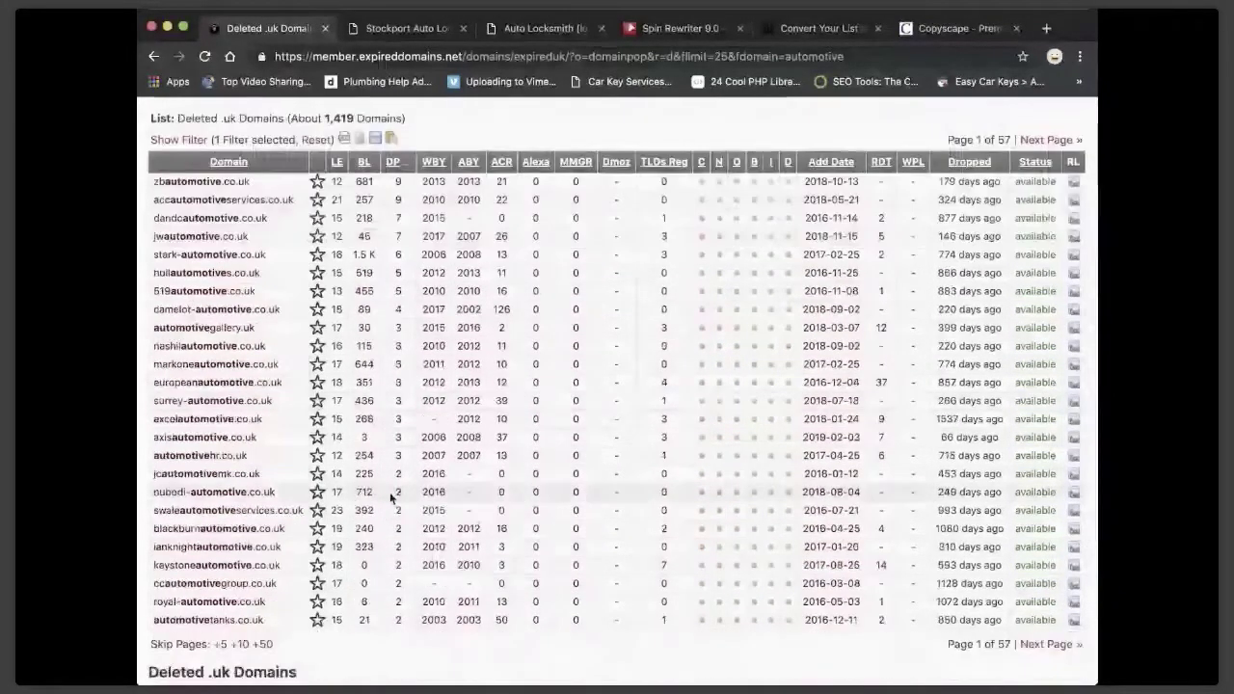
{"action": "scroll", "coordinate": [392, 496], "scroll_direction": "up", "scroll_amount": 1}
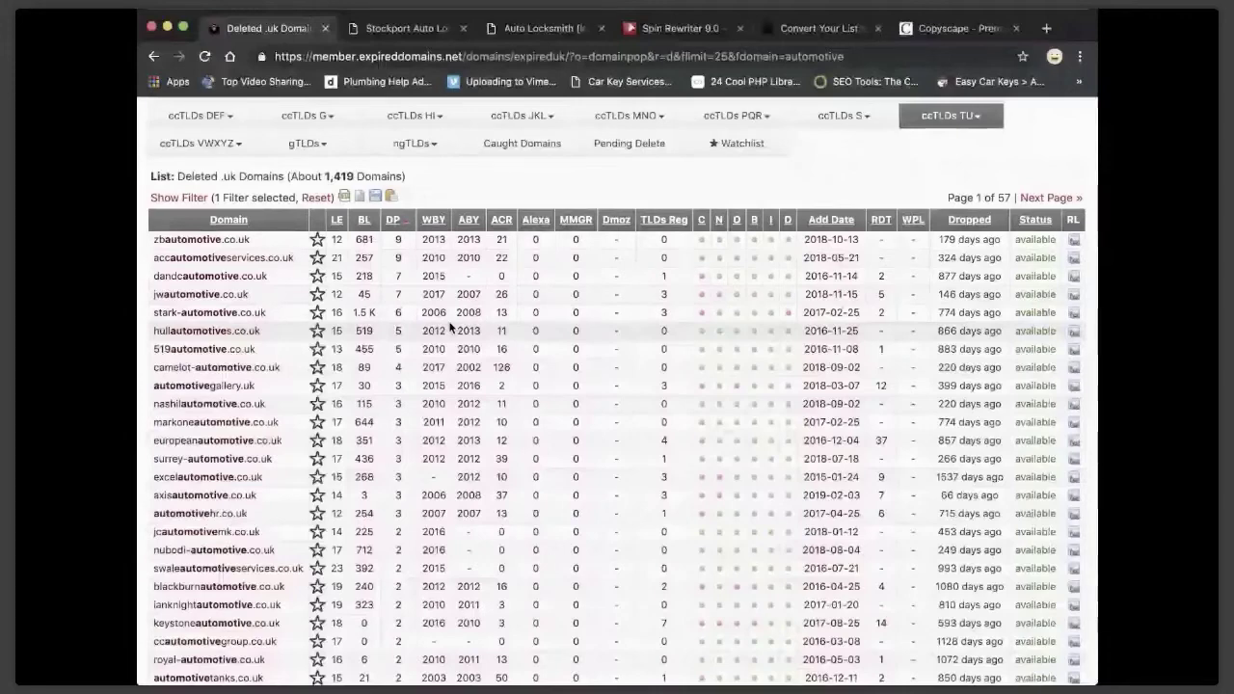
Switch to the Stockport Auto Locksmiths example site and review its landing page from the header to the footer links.
{"action": "key", "text": "ctrl+Tab"}
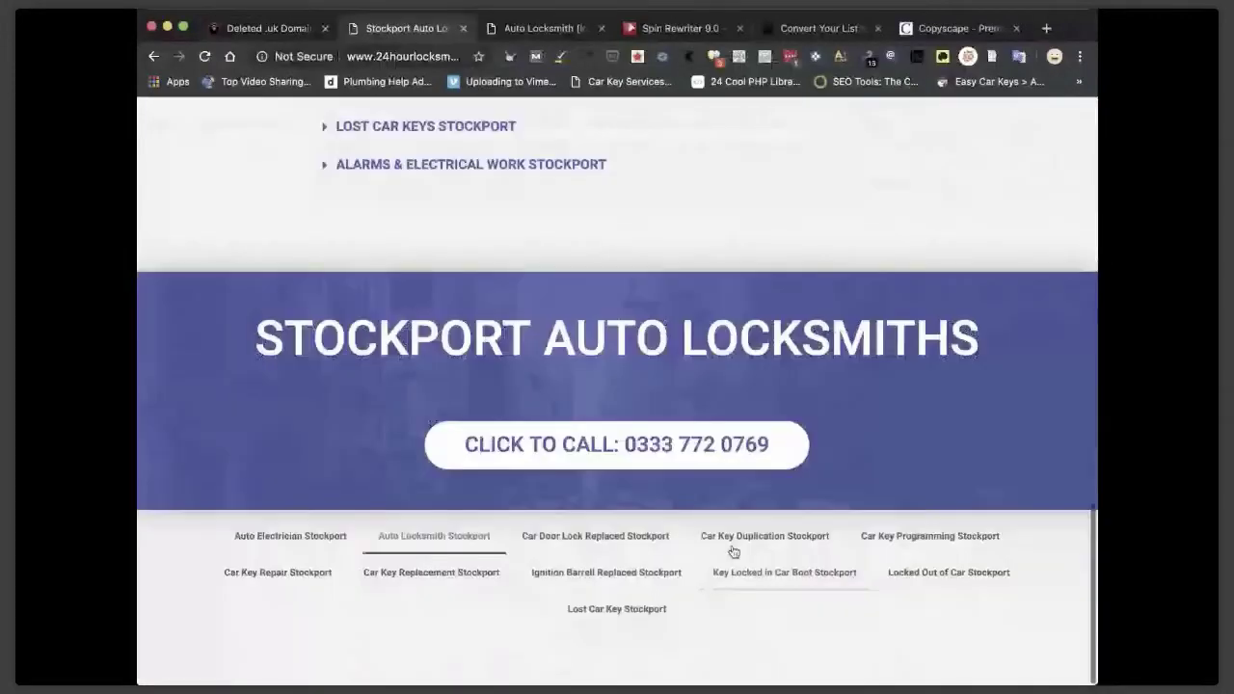
{"action": "scroll", "coordinate": [492, 416], "scroll_direction": "up", "scroll_amount": 1}
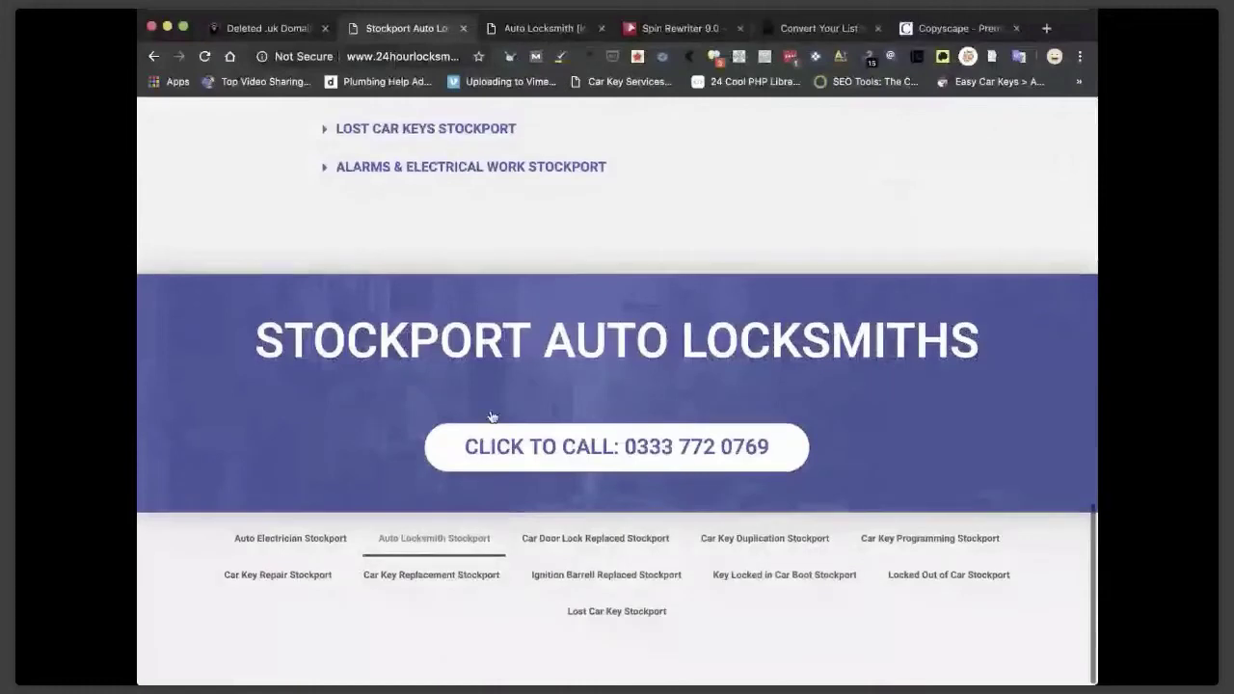
{"action": "scroll", "coordinate": [491, 417], "scroll_direction": "up", "scroll_amount": 15}
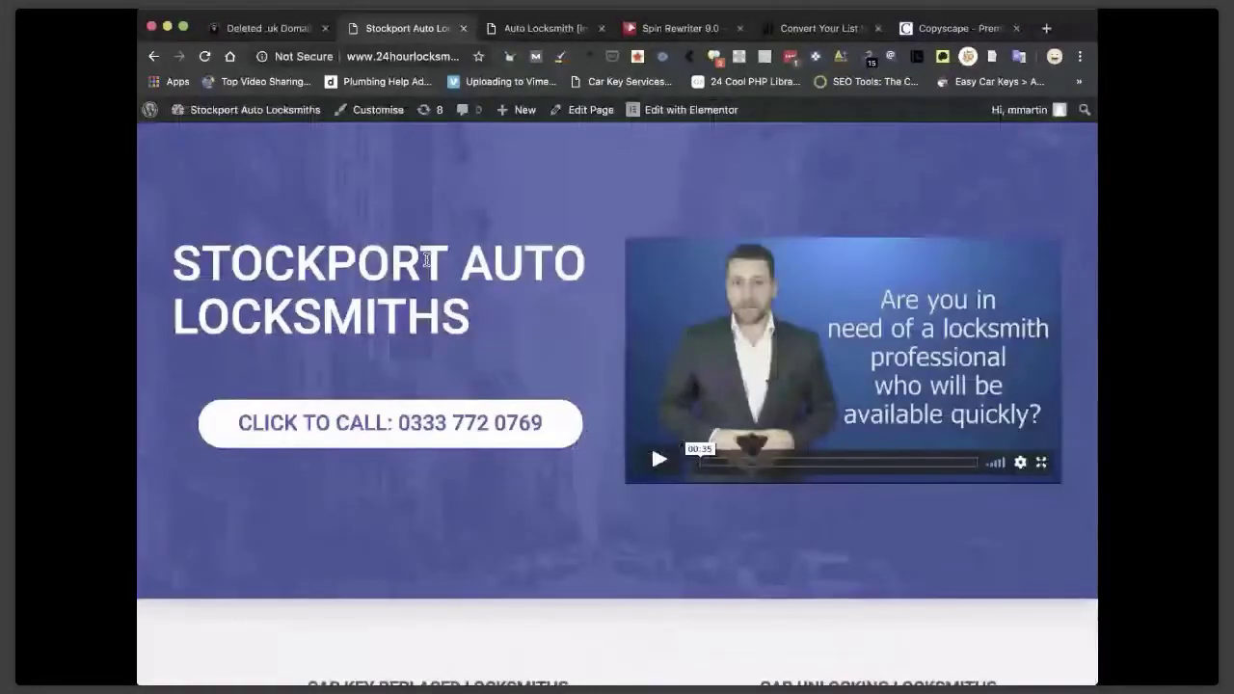
{"action": "scroll", "coordinate": [426, 258], "scroll_direction": "down", "scroll_amount": 15}
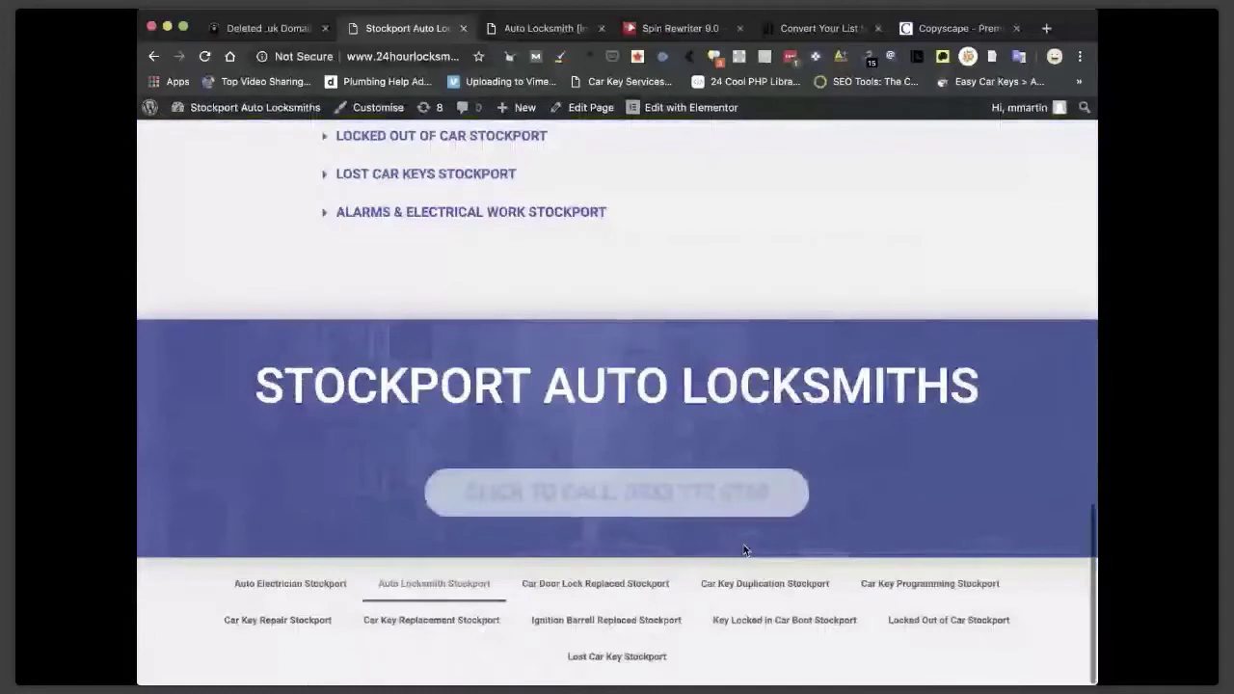
Follow the example site's links to Car Key Duplication Stockport, Portwood and Auto Locksmith Portwood, and review the page reached.
{"action": "left_click", "coordinate": [765, 583]}
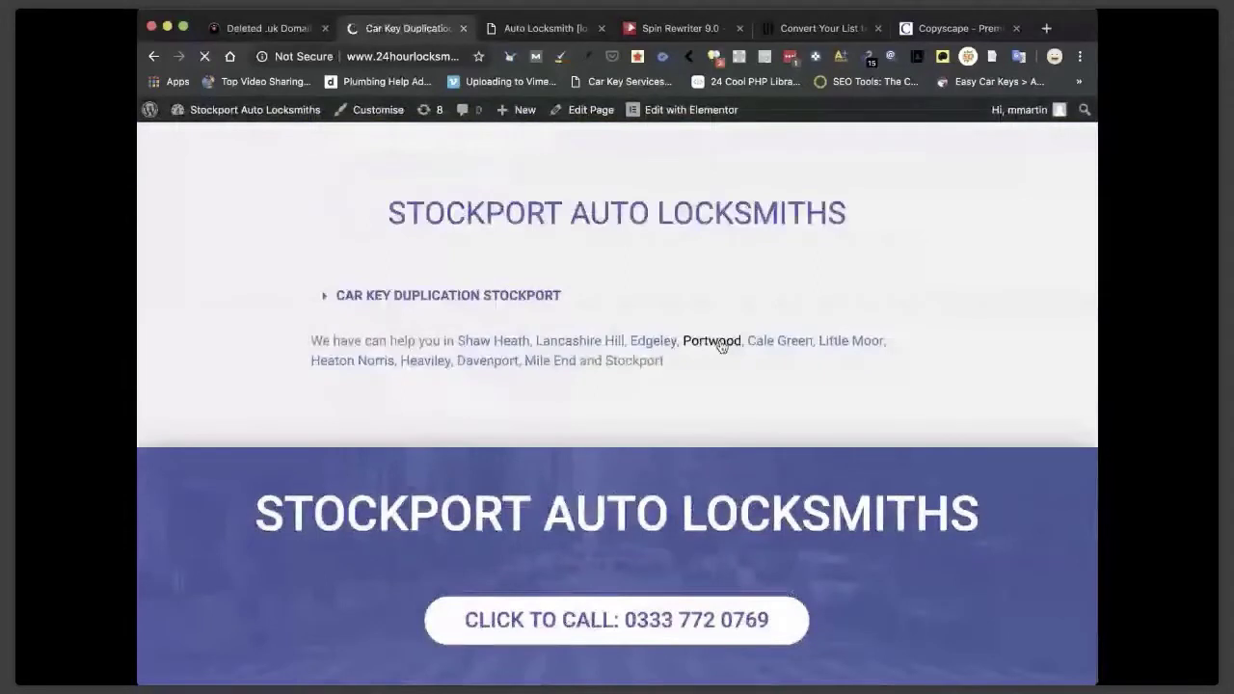
{"action": "left_click", "coordinate": [713, 342]}
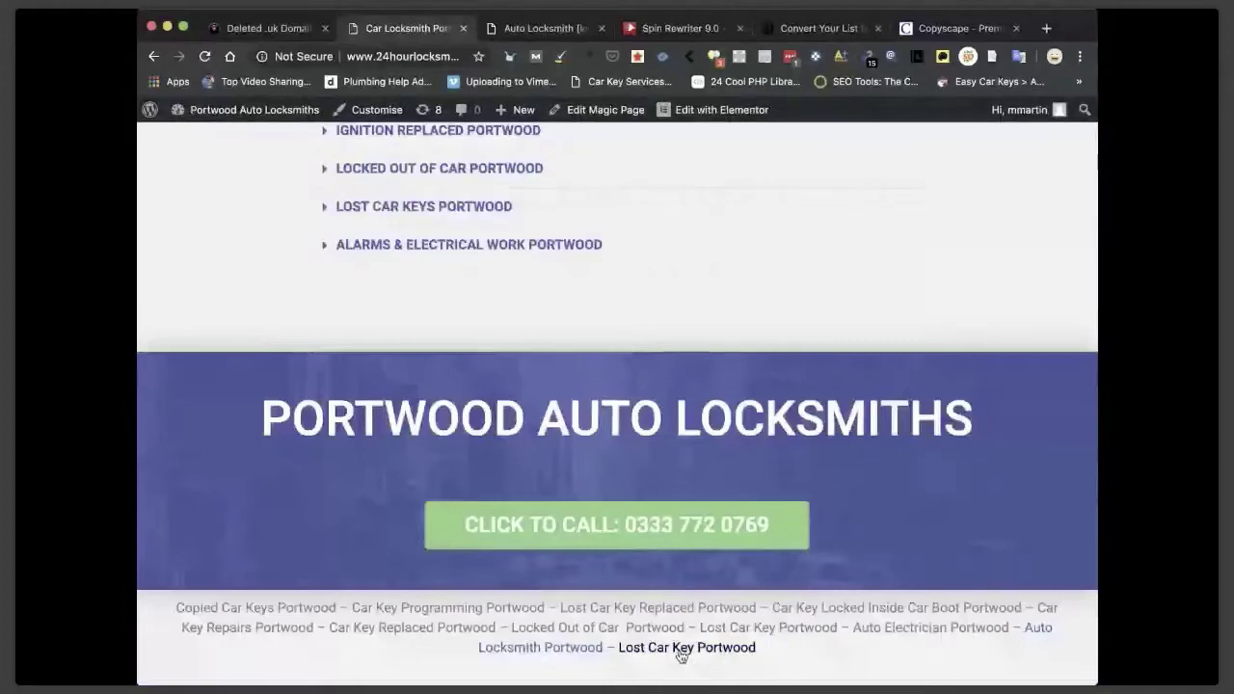
{"action": "left_click", "coordinate": [527, 649]}
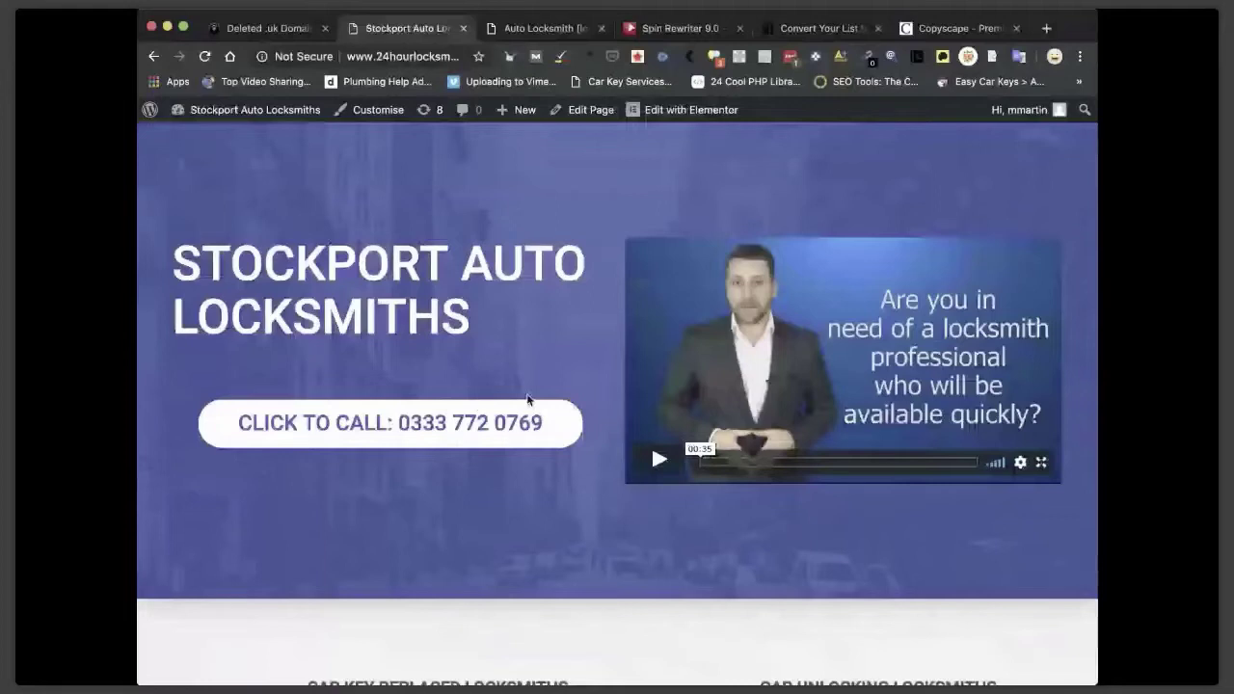
{"action": "scroll", "coordinate": [718, 455], "scroll_direction": "down", "scroll_amount": 10}
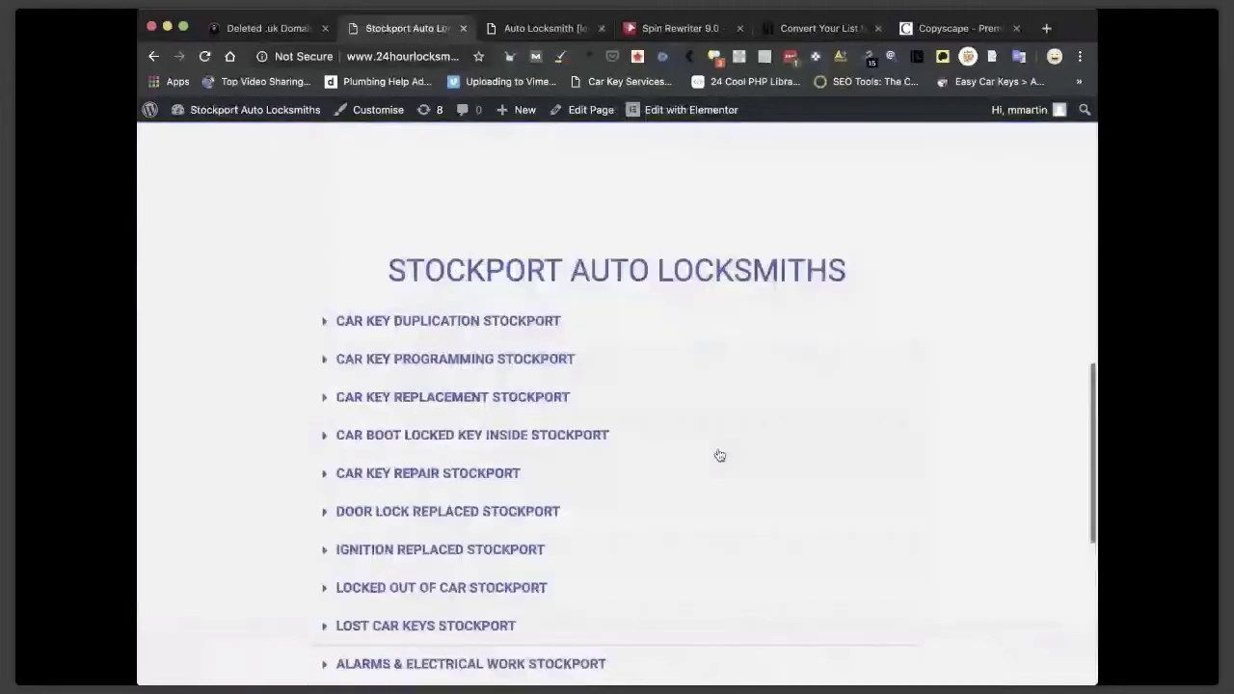
{"action": "scroll", "coordinate": [456, 341], "scroll_direction": "up", "scroll_amount": 10}
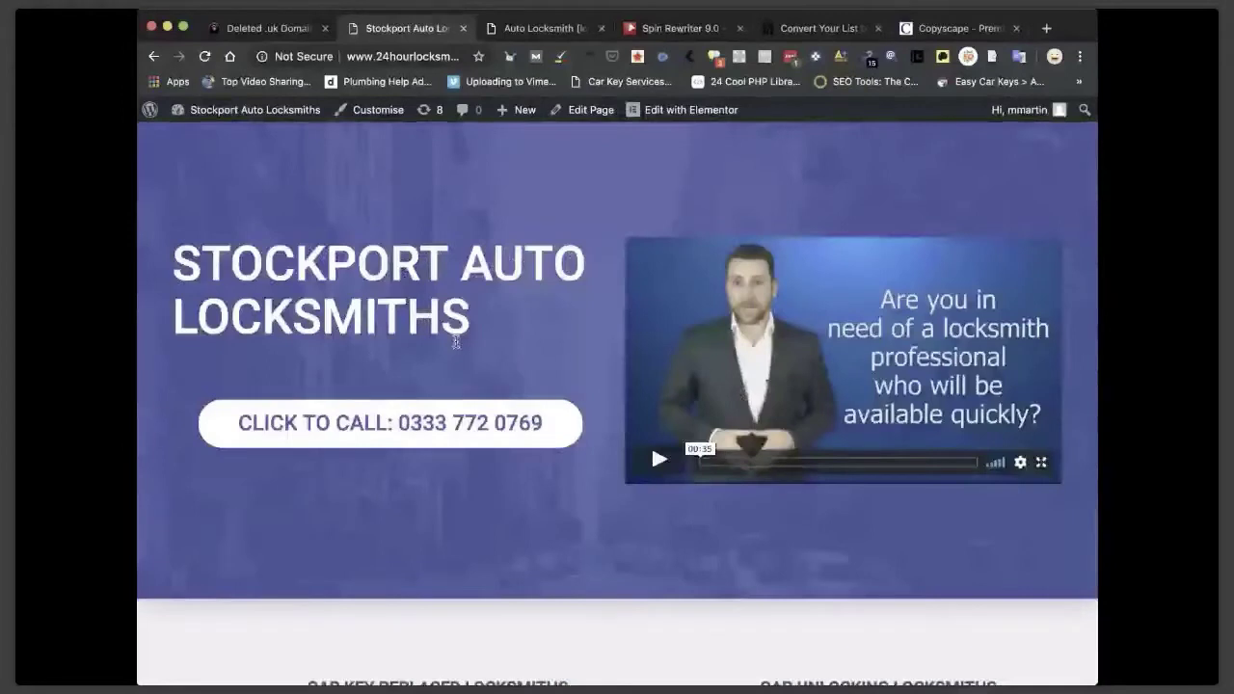
{"action": "scroll", "coordinate": [623, 189], "scroll_direction": "up", "scroll_amount": 2}
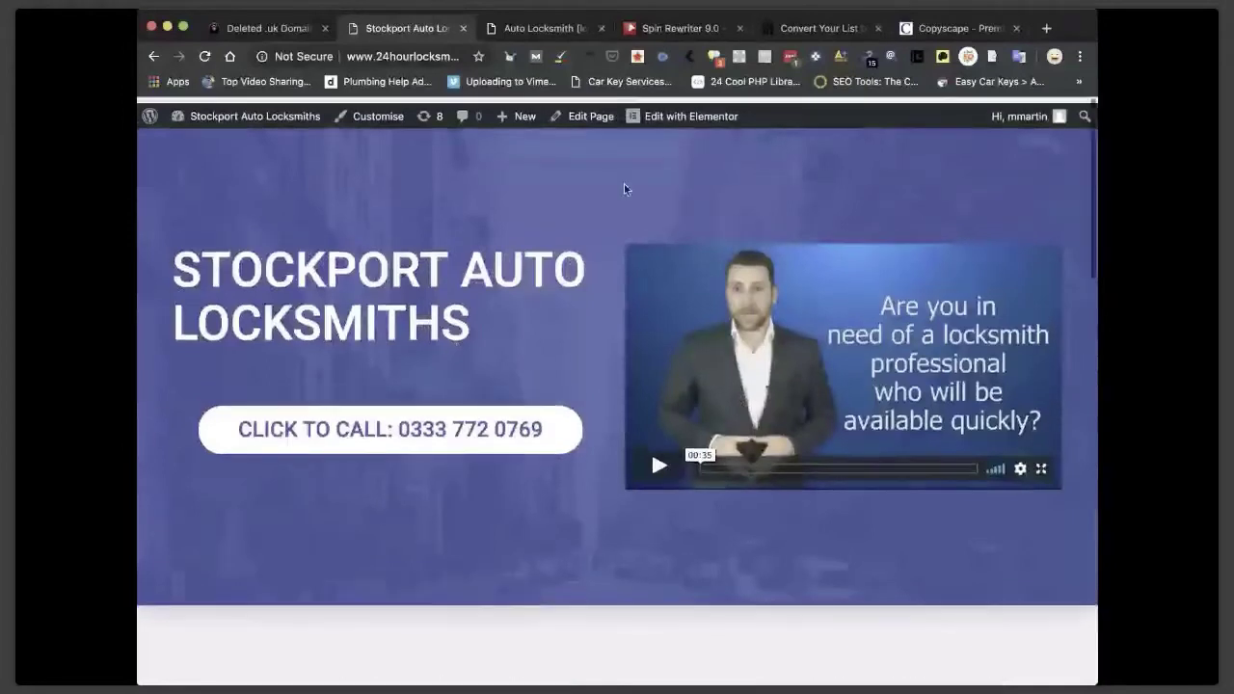
Open the WordPress dashboard of the Auto Locksmith [location] site and add a new page.
{"action": "left_click", "coordinate": [547, 28]}
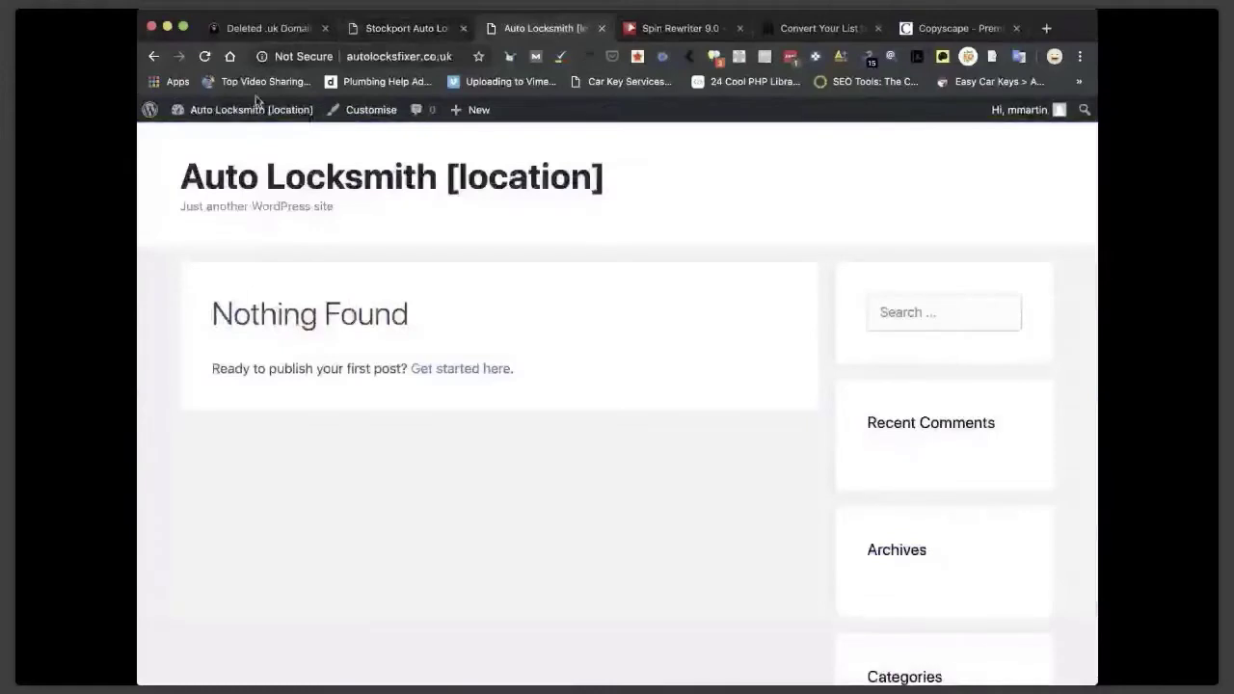
{"action": "left_click", "coordinate": [242, 112]}
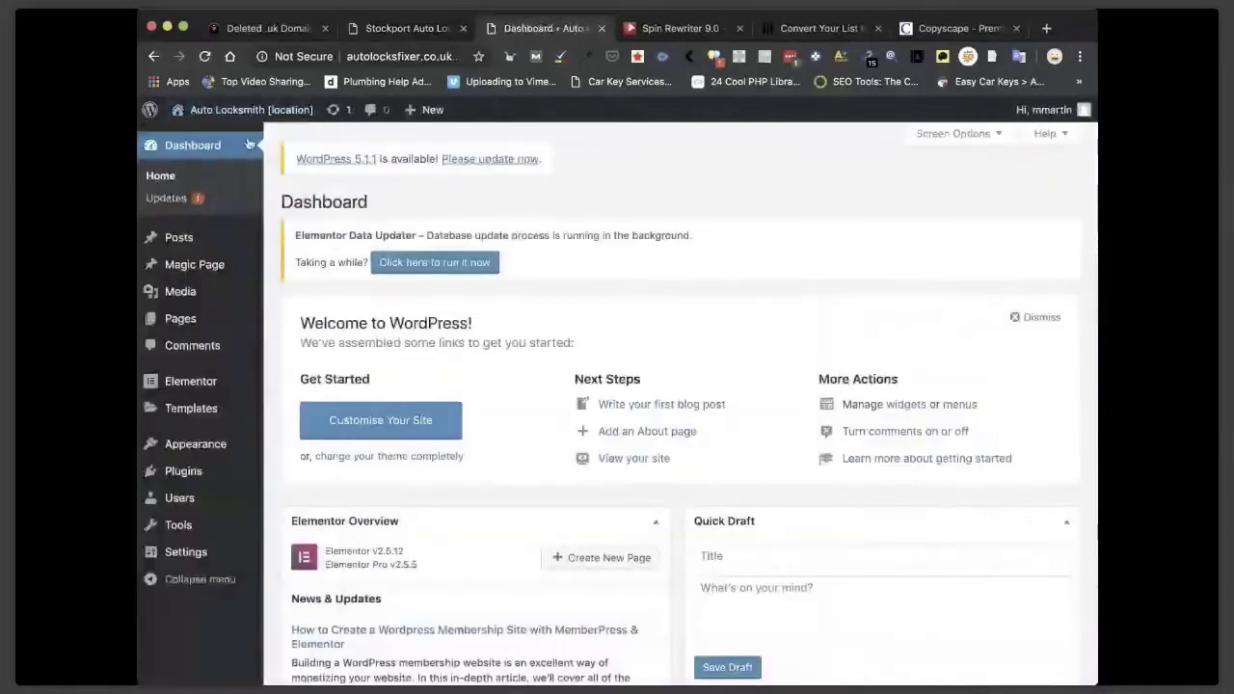
{"action": "mouse_move", "coordinate": [208, 264]}
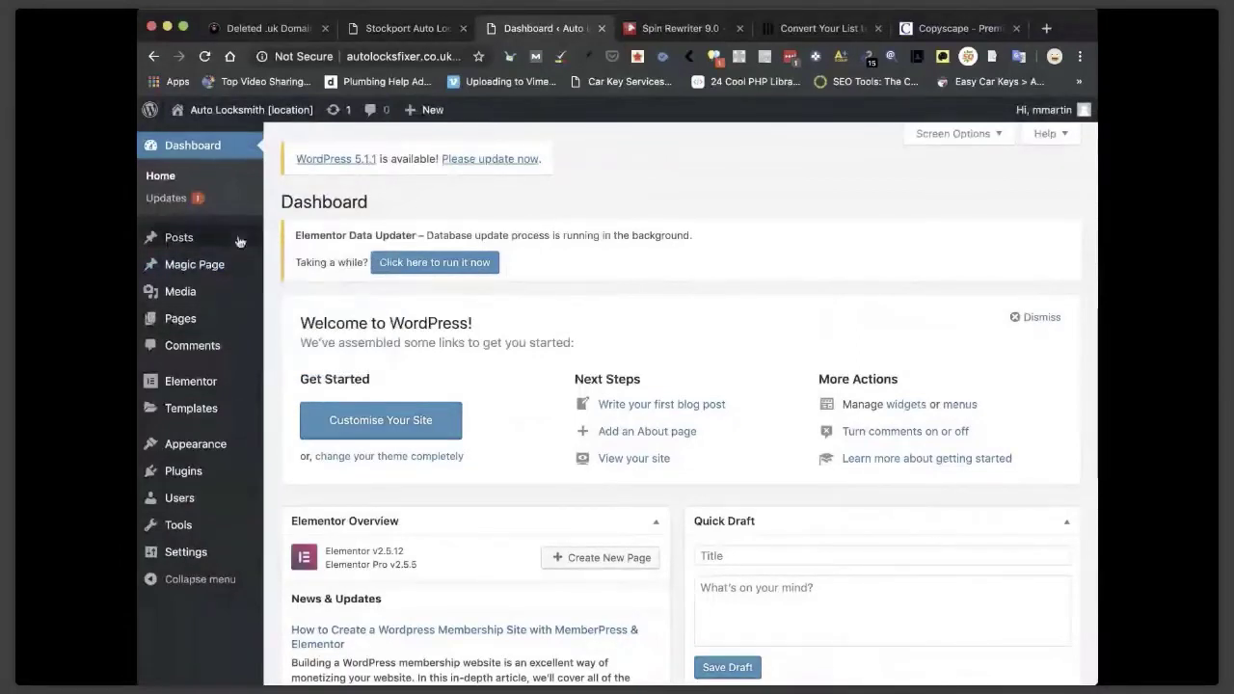
{"action": "left_click", "coordinate": [185, 320]}
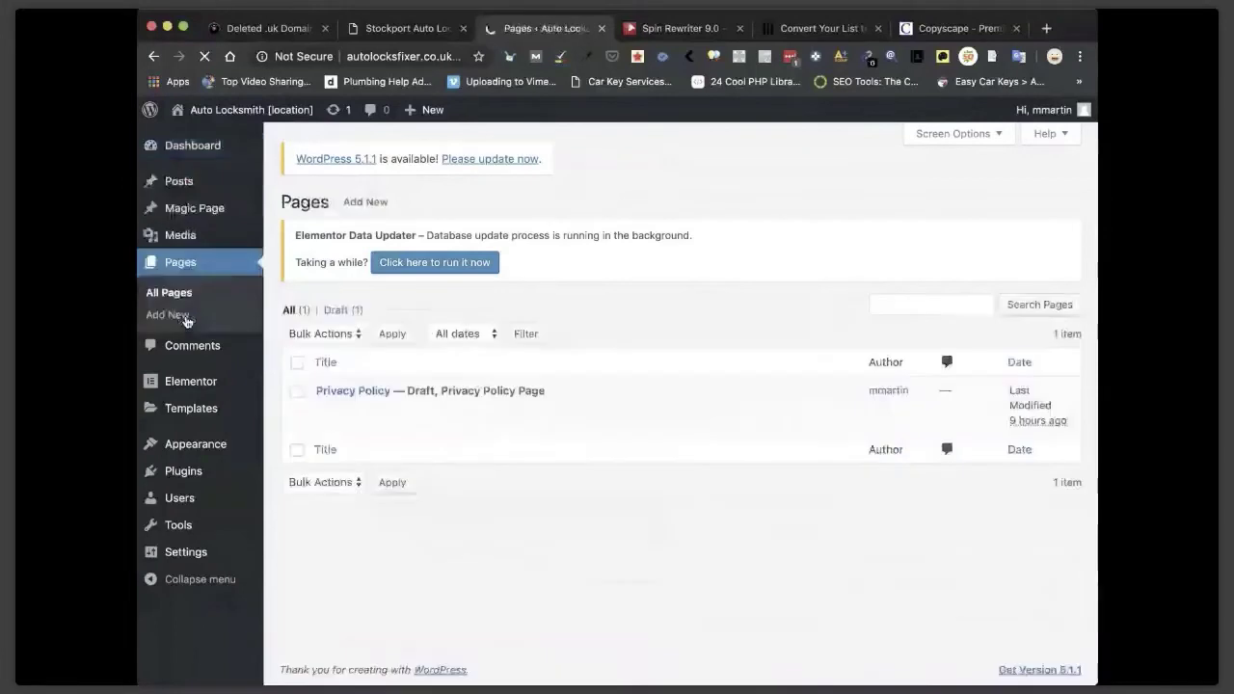
{"action": "left_click", "coordinate": [366, 204]}
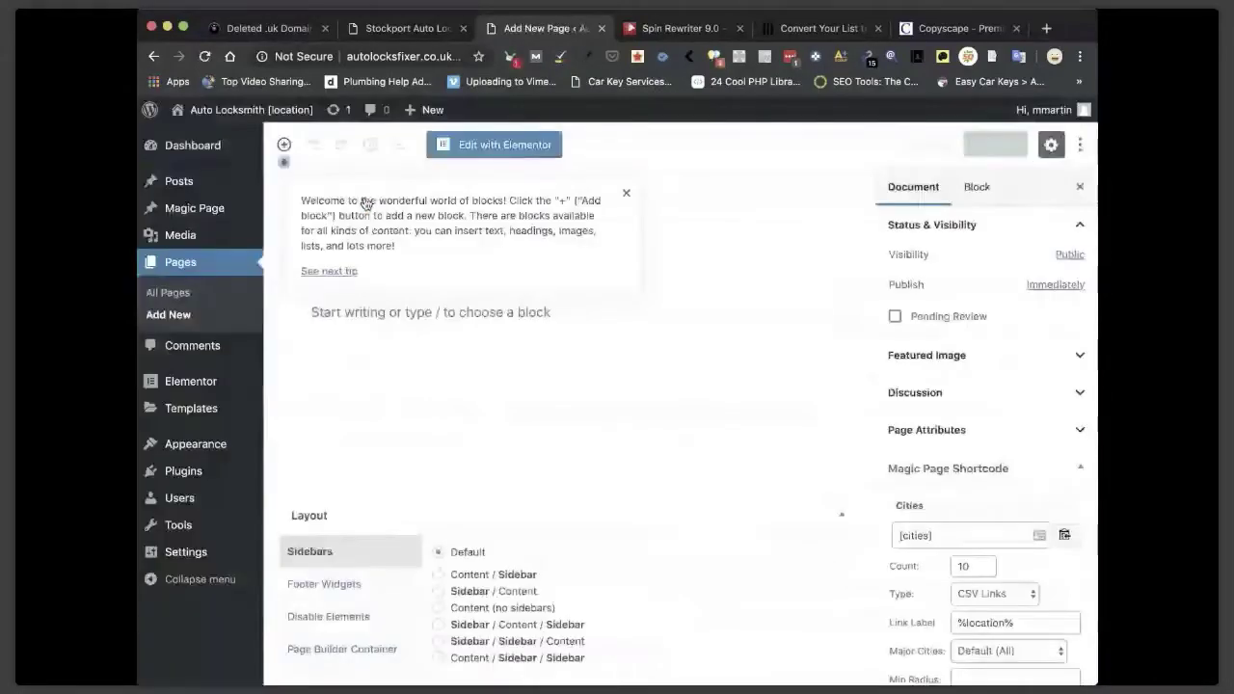
Open the new page in Elementor and set its page layout to Elementor Canvas.
{"action": "left_click", "coordinate": [495, 145]}
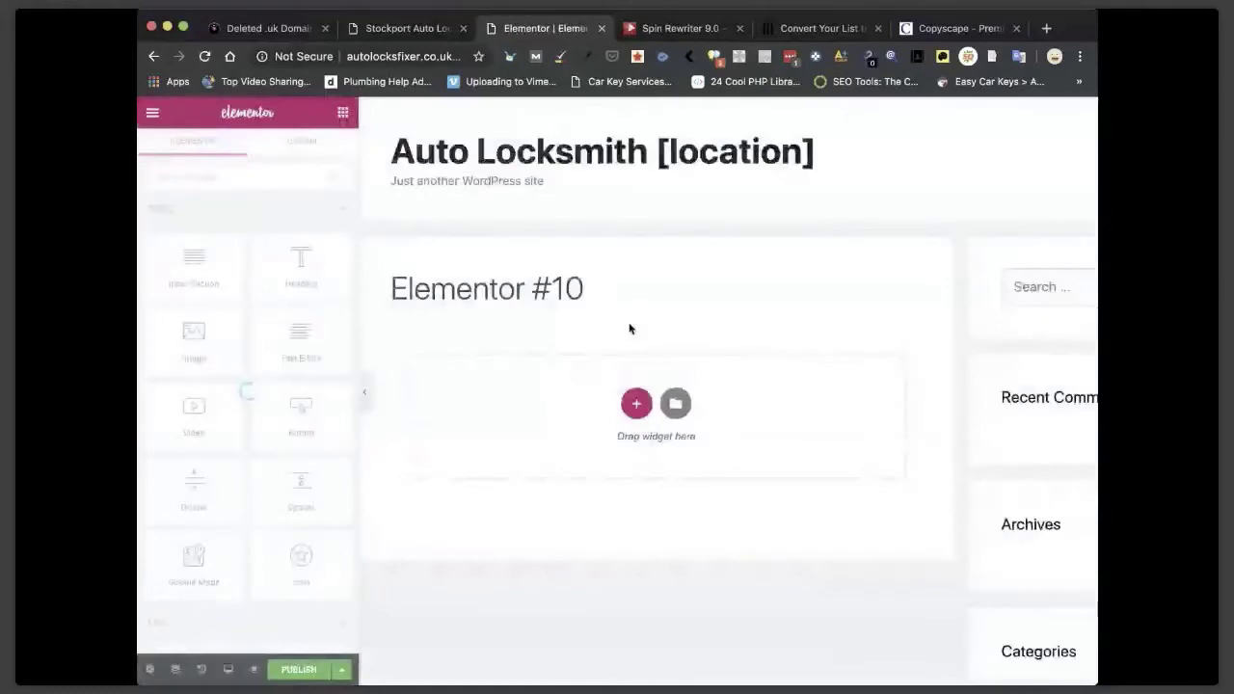
{"action": "left_click", "coordinate": [150, 668]}
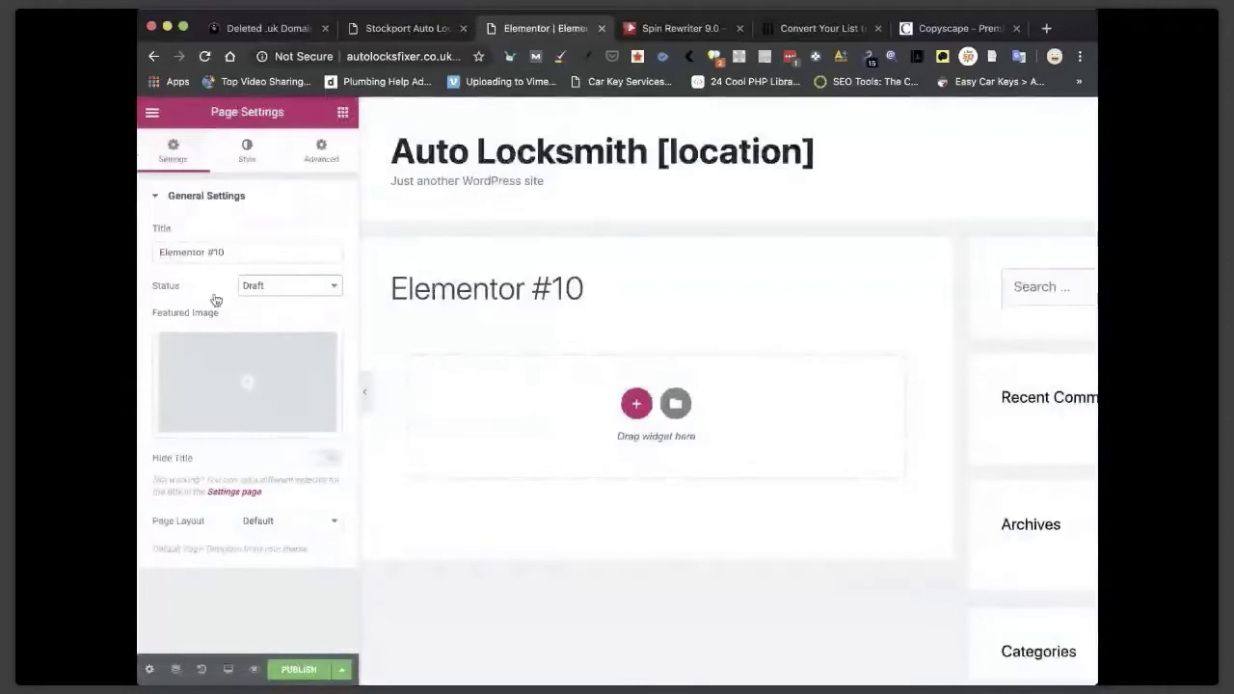
{"action": "left_click", "coordinate": [301, 525]}
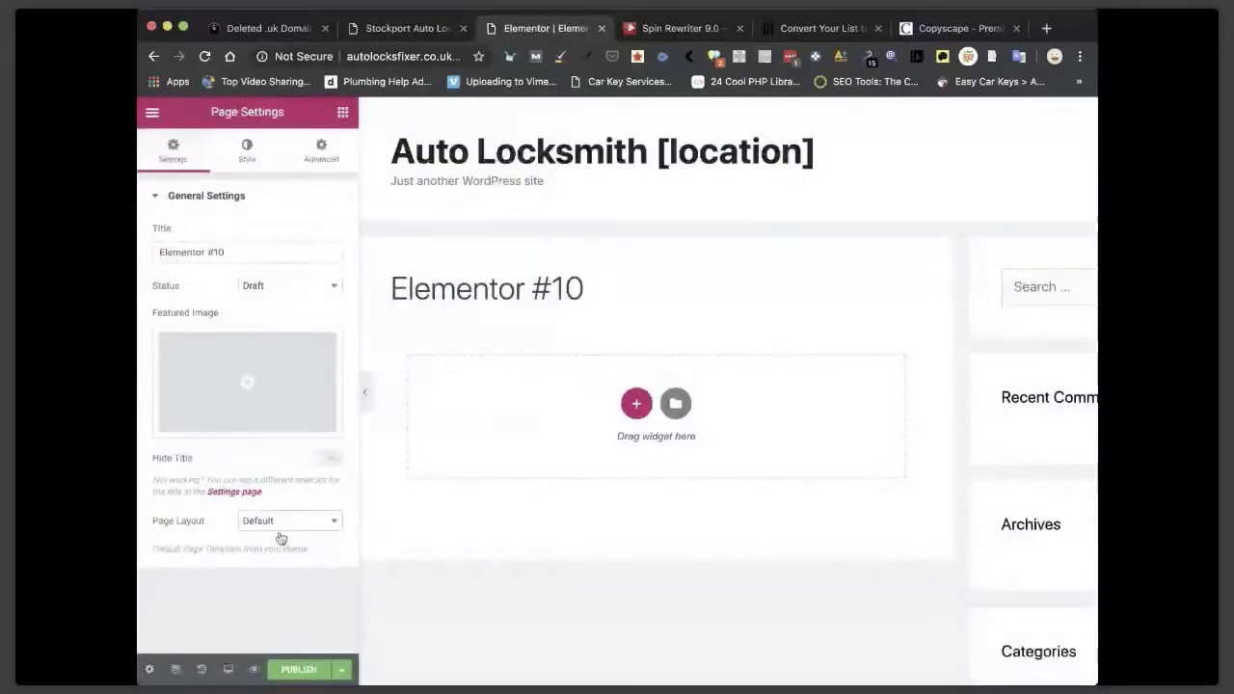
{"action": "left_click", "coordinate": [285, 535]}
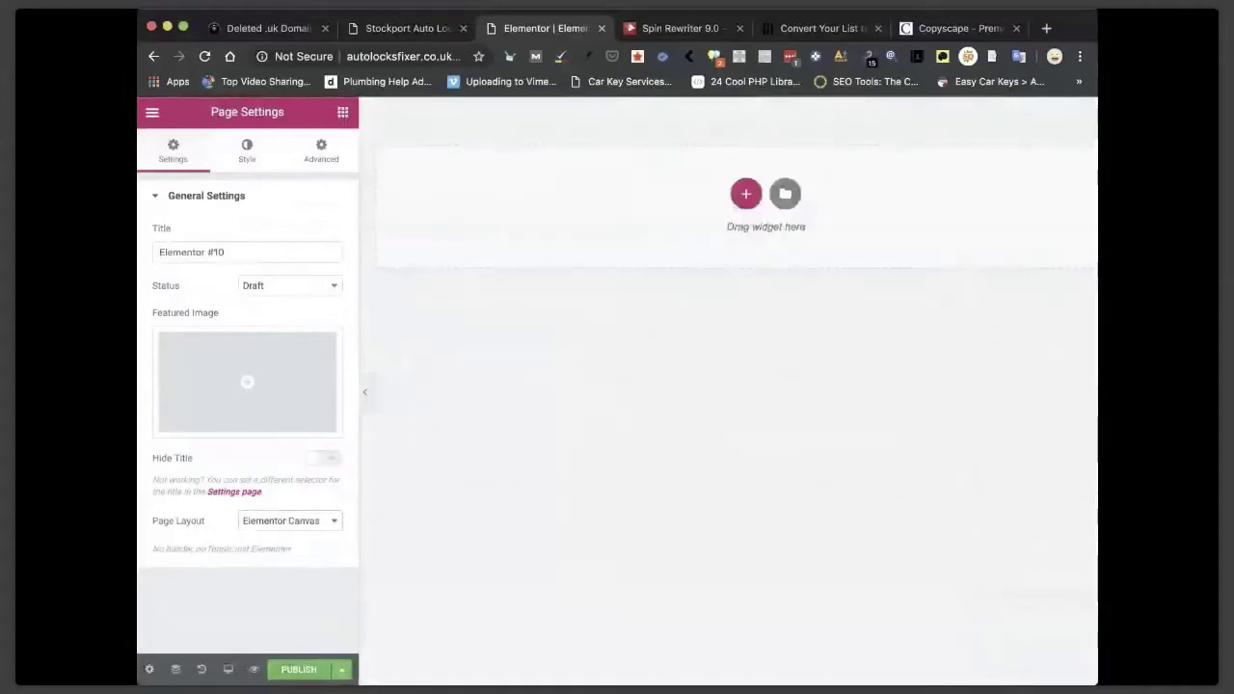
Publish the page, set its title to "Auto Locksmith [location]" and save the update.
{"action": "left_click", "coordinate": [299, 669]}
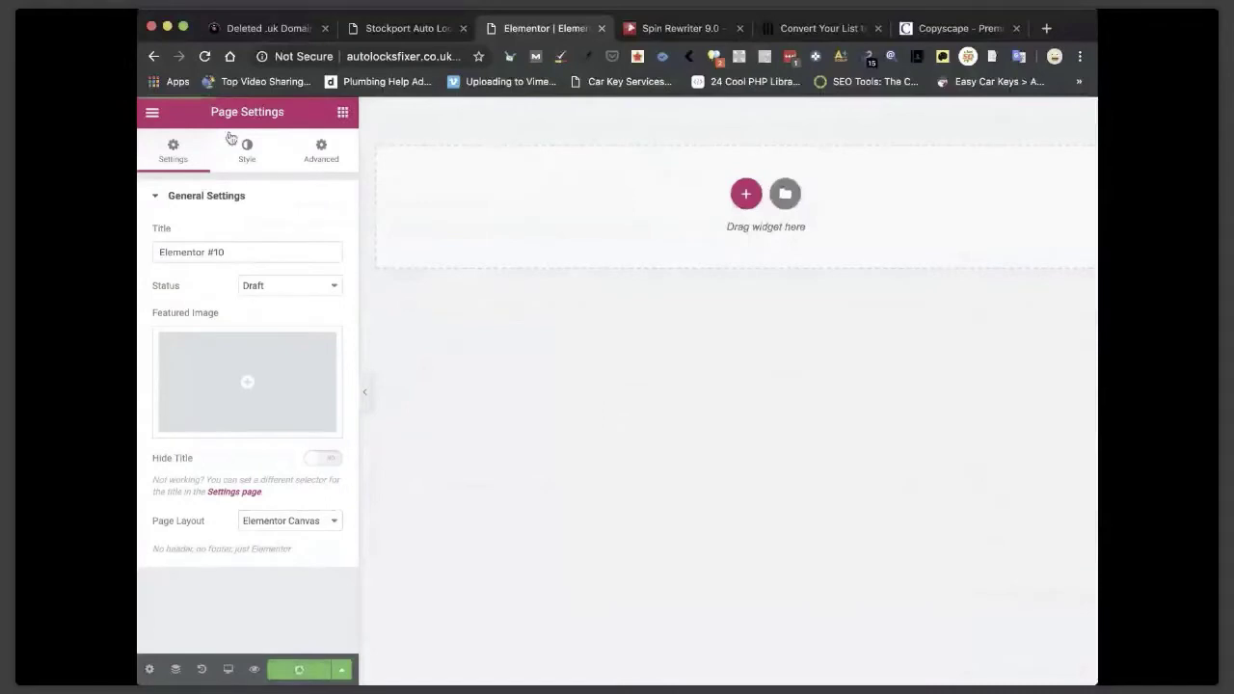
{"action": "triple_click", "coordinate": [234, 252]}
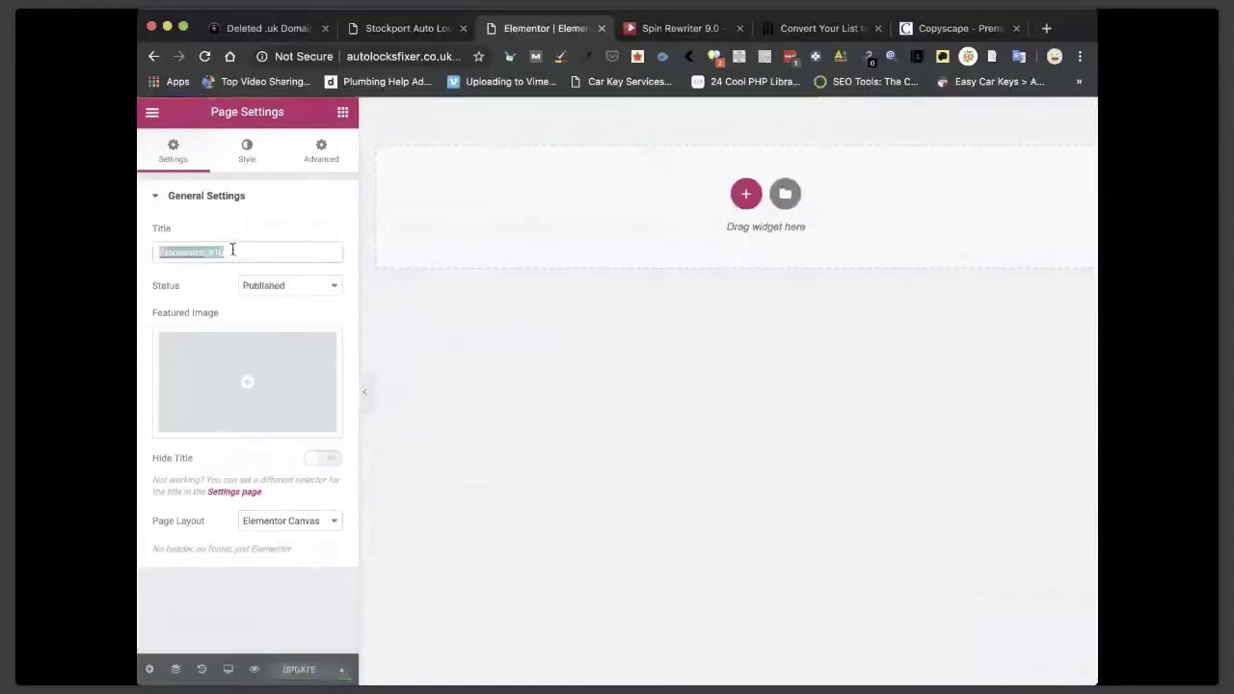
{"action": "type", "text": "Auto Locksmith"}
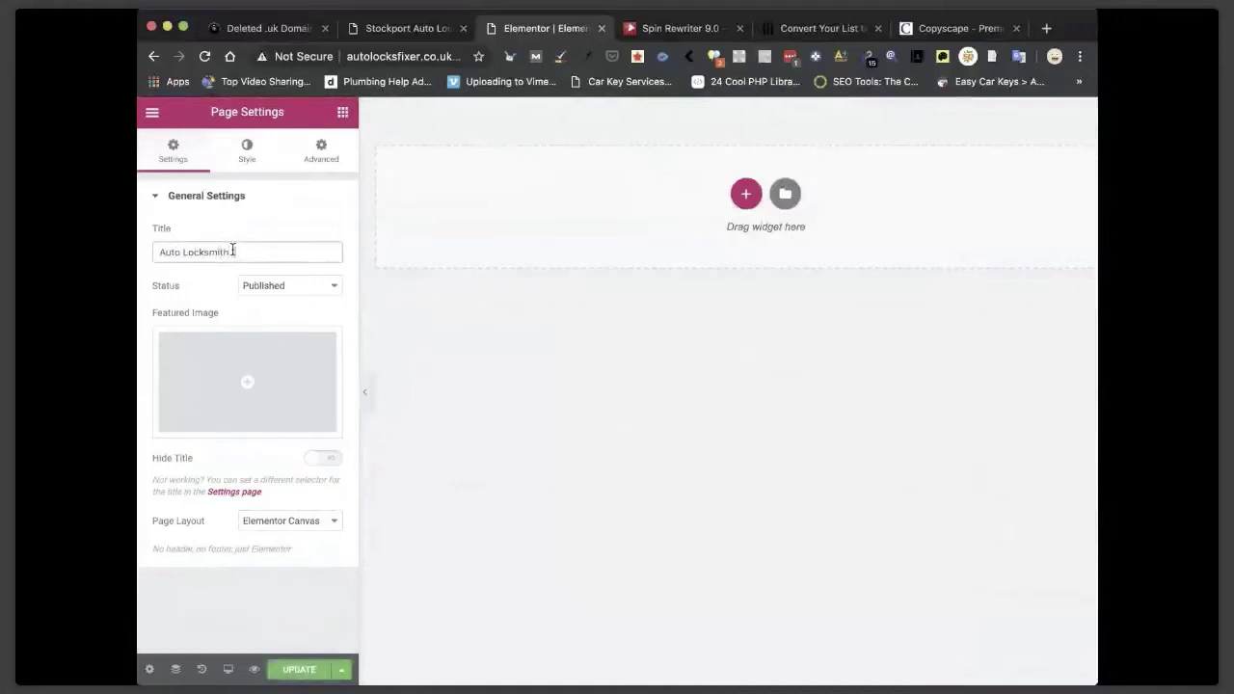
{"action": "type", "text": " [Location]"}
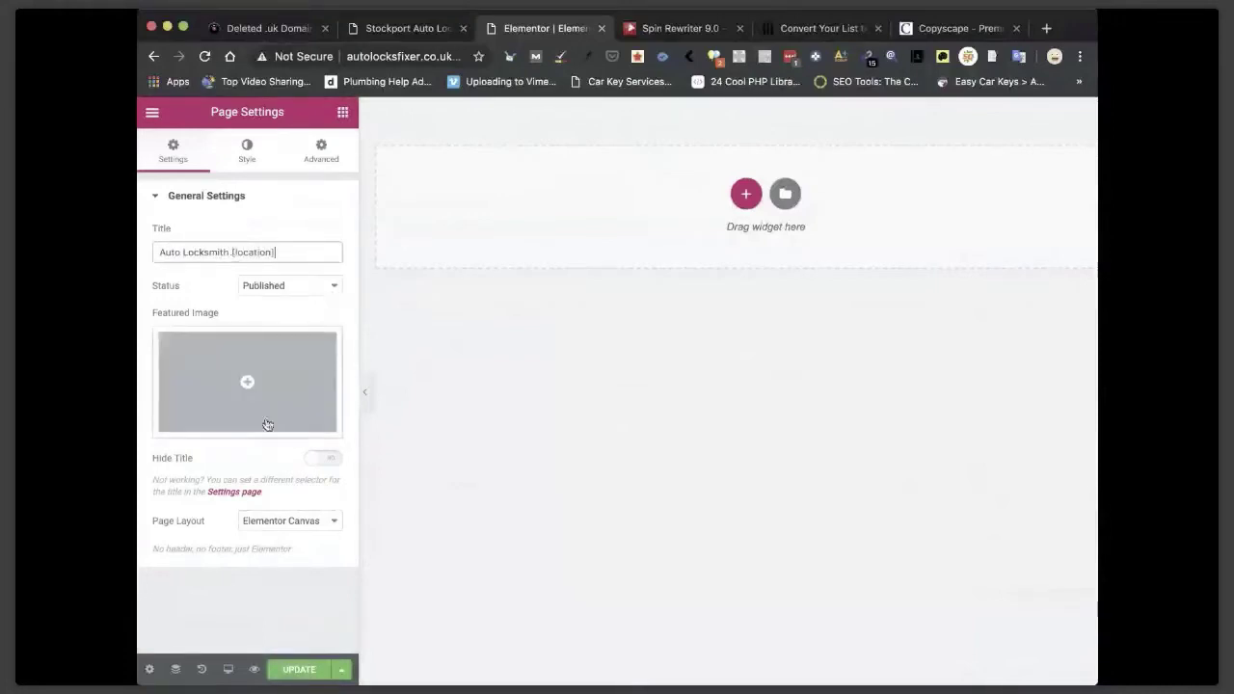
{"action": "left_click", "coordinate": [300, 670]}
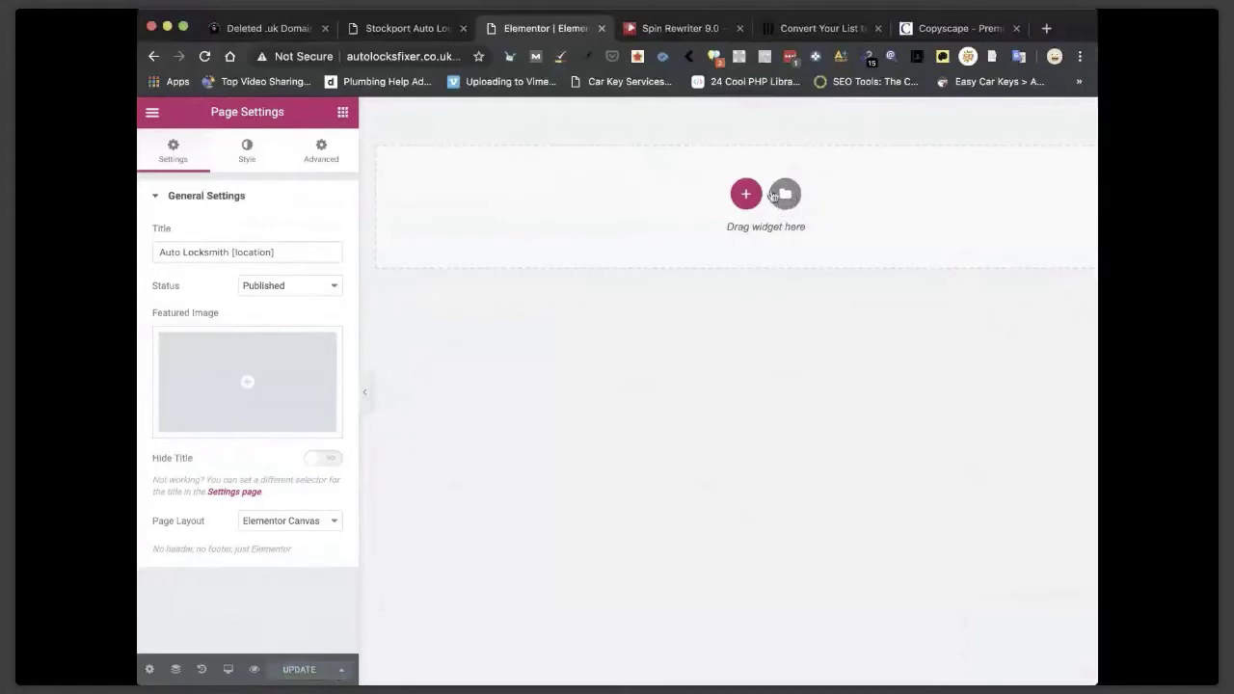
Insert the car-themed coupon landing page template, between Coupon 2 and Coupon 4, from the Elementor page library.
{"action": "left_click", "coordinate": [784, 194]}
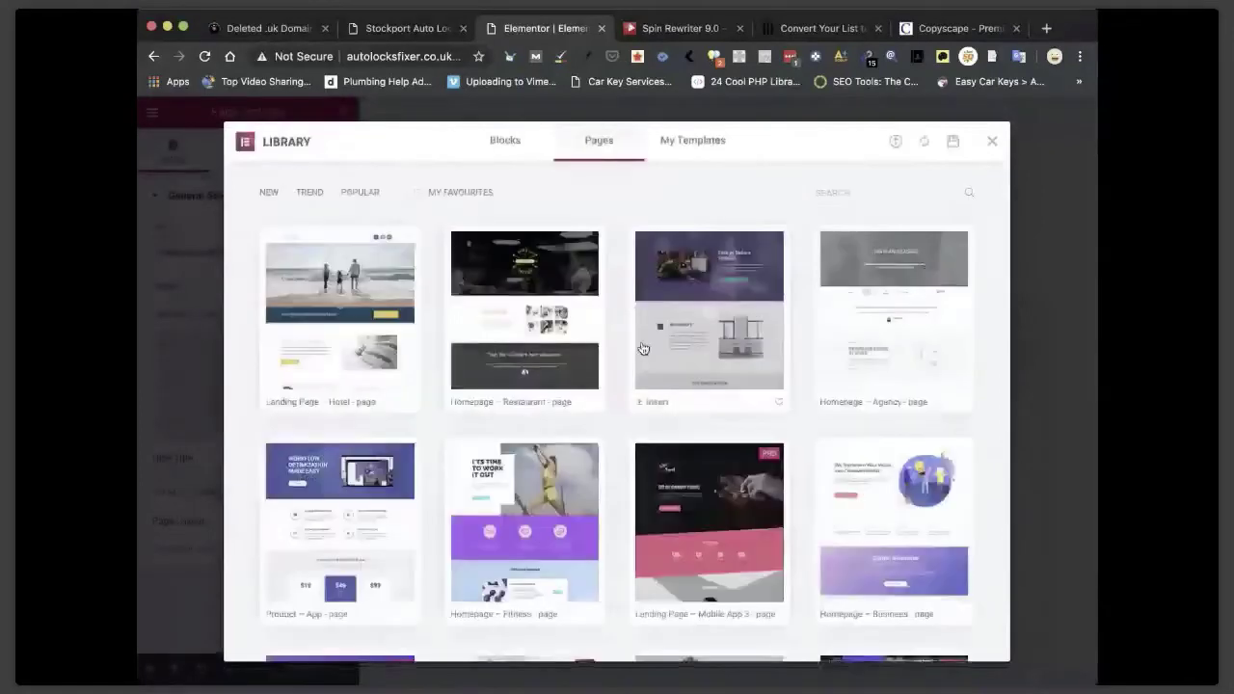
{"action": "scroll", "coordinate": [665, 395], "scroll_direction": "down", "scroll_amount": 10}
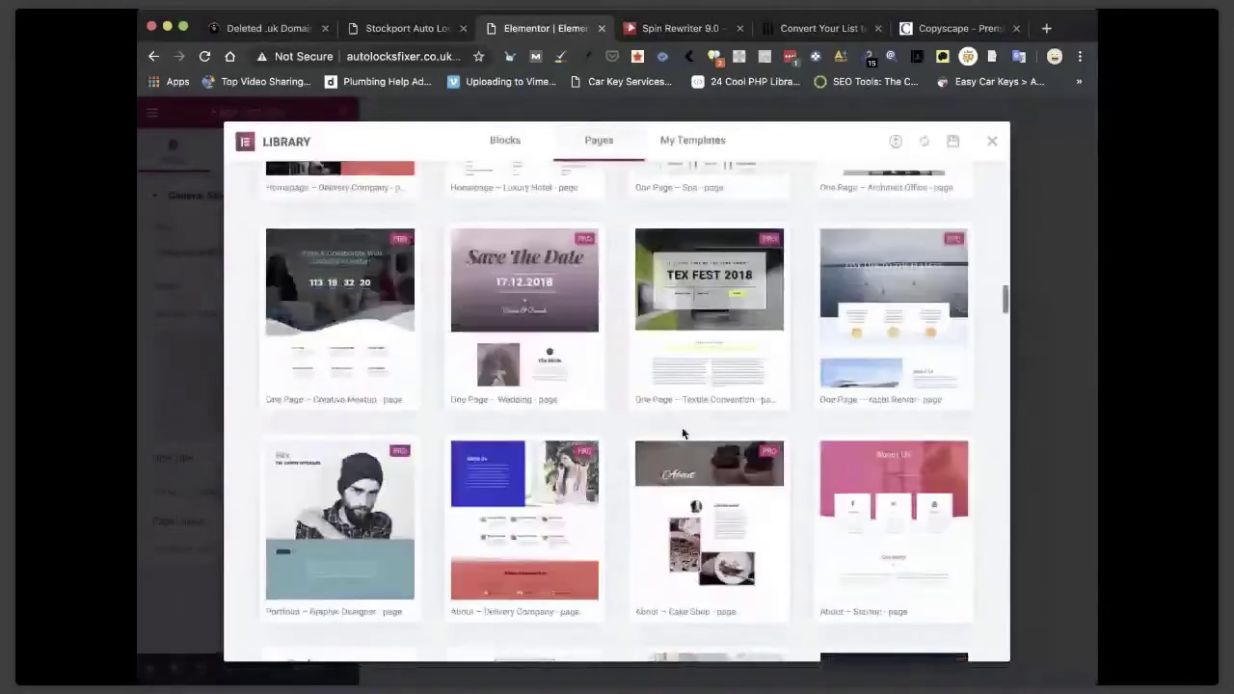
{"action": "scroll", "coordinate": [682, 434], "scroll_direction": "down", "scroll_amount": 5}
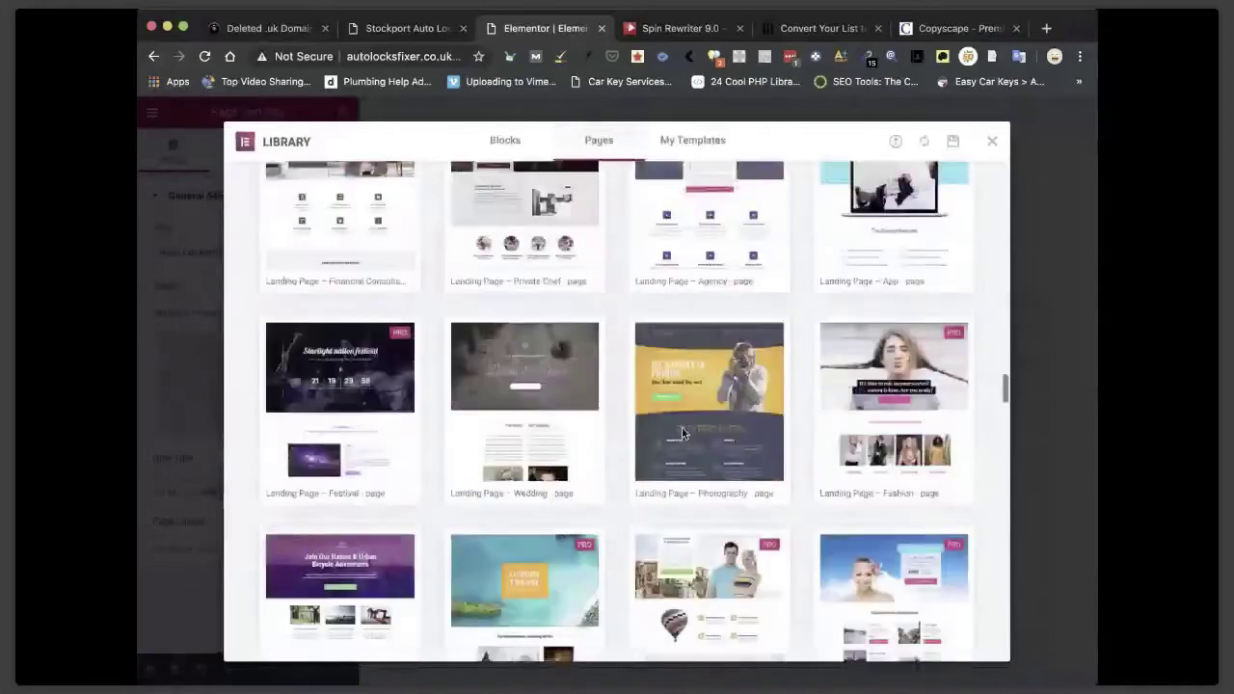
{"action": "scroll", "coordinate": [683, 434], "scroll_direction": "down", "scroll_amount": 5}
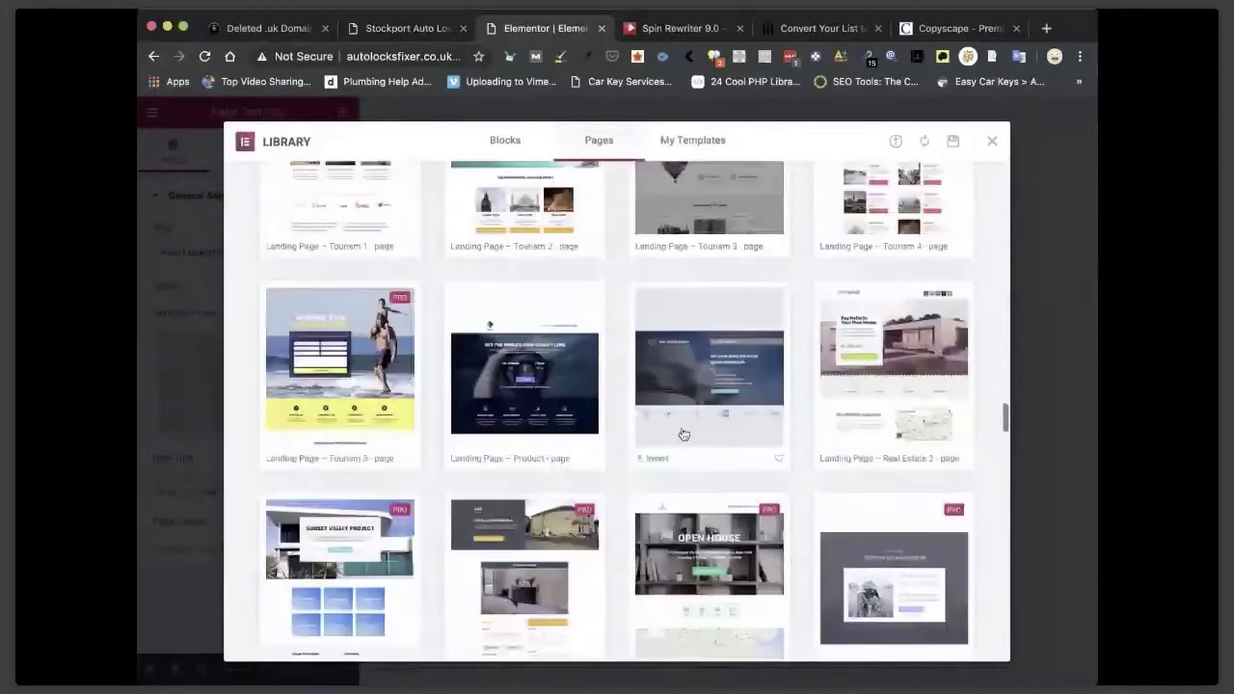
{"action": "scroll", "coordinate": [682, 434], "scroll_direction": "down", "scroll_amount": 5}
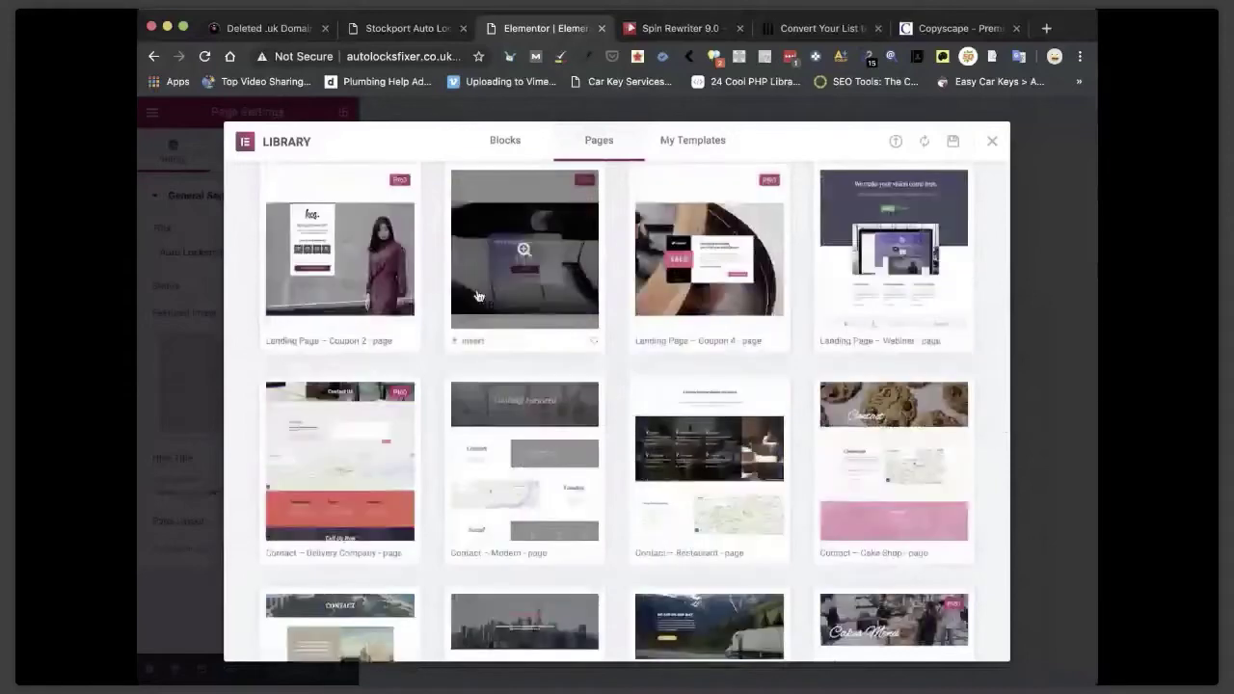
{"action": "left_click", "coordinate": [472, 341]}
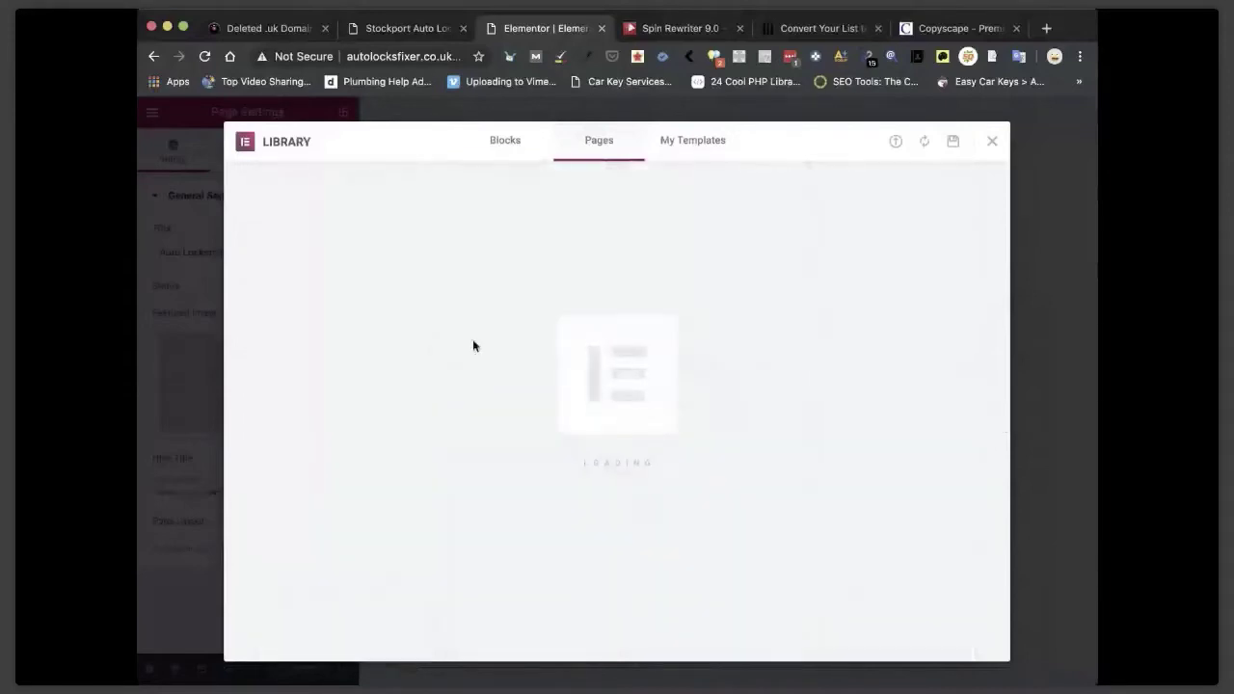
{"action": "left_click", "coordinate": [268, 29]}
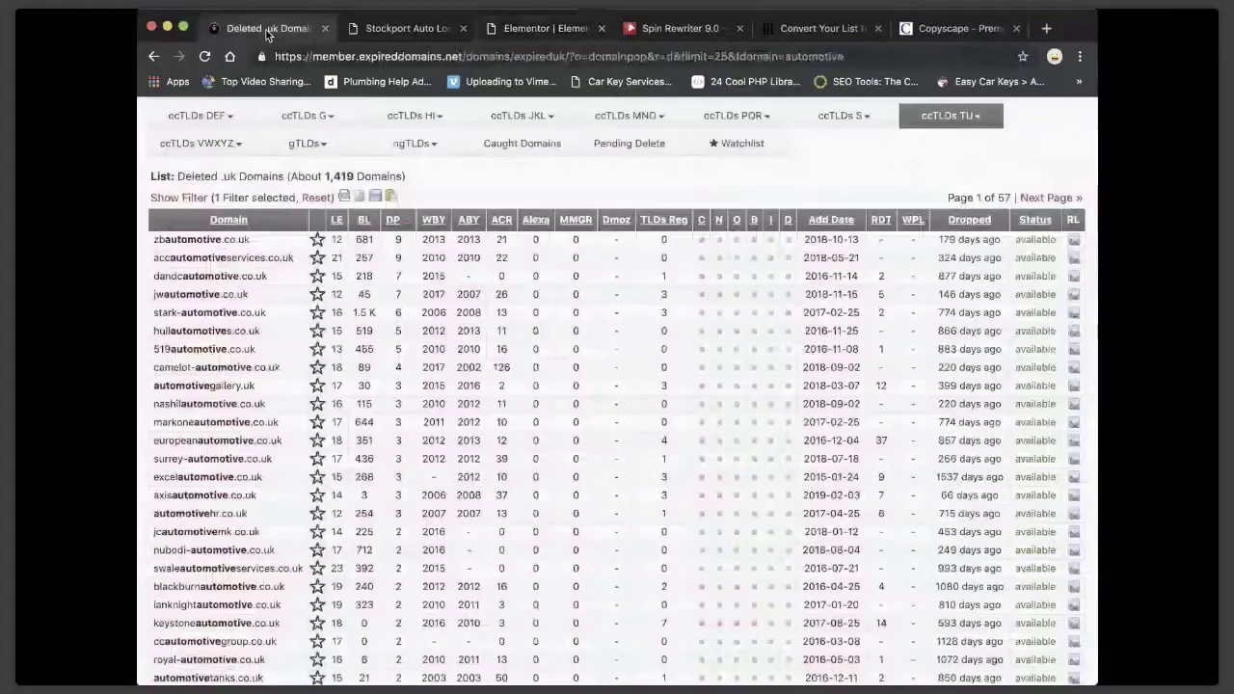
{"action": "left_click", "coordinate": [414, 29]}
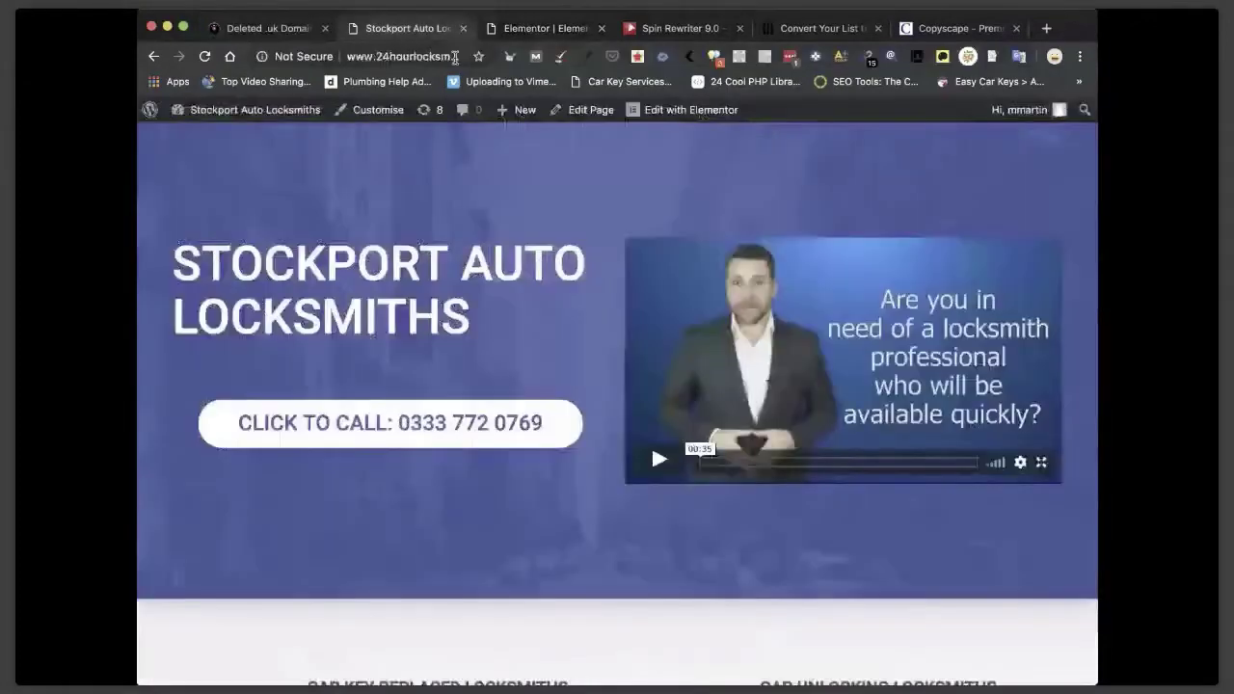
{"action": "left_click", "coordinate": [541, 28]}
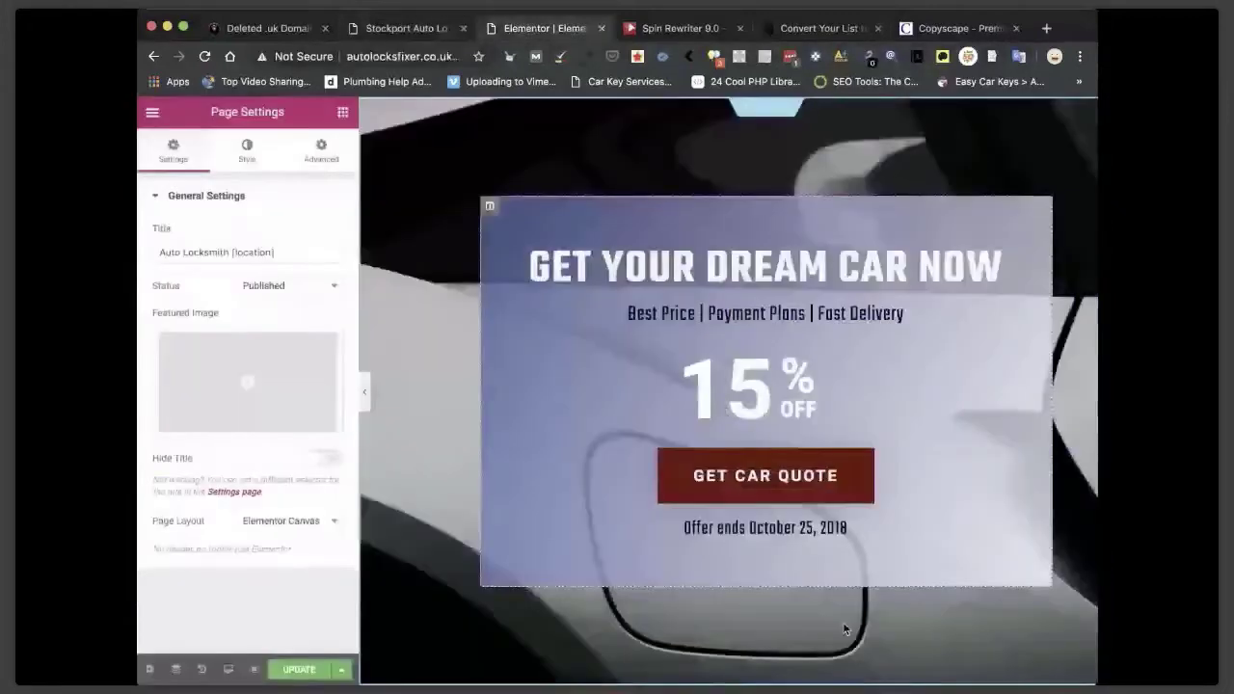
Replace the subheading under "Get Your Dream Car Now" with "Automotive Locksmith Services".
{"action": "scroll", "coordinate": [842, 621], "scroll_direction": "down", "scroll_amount": 1}
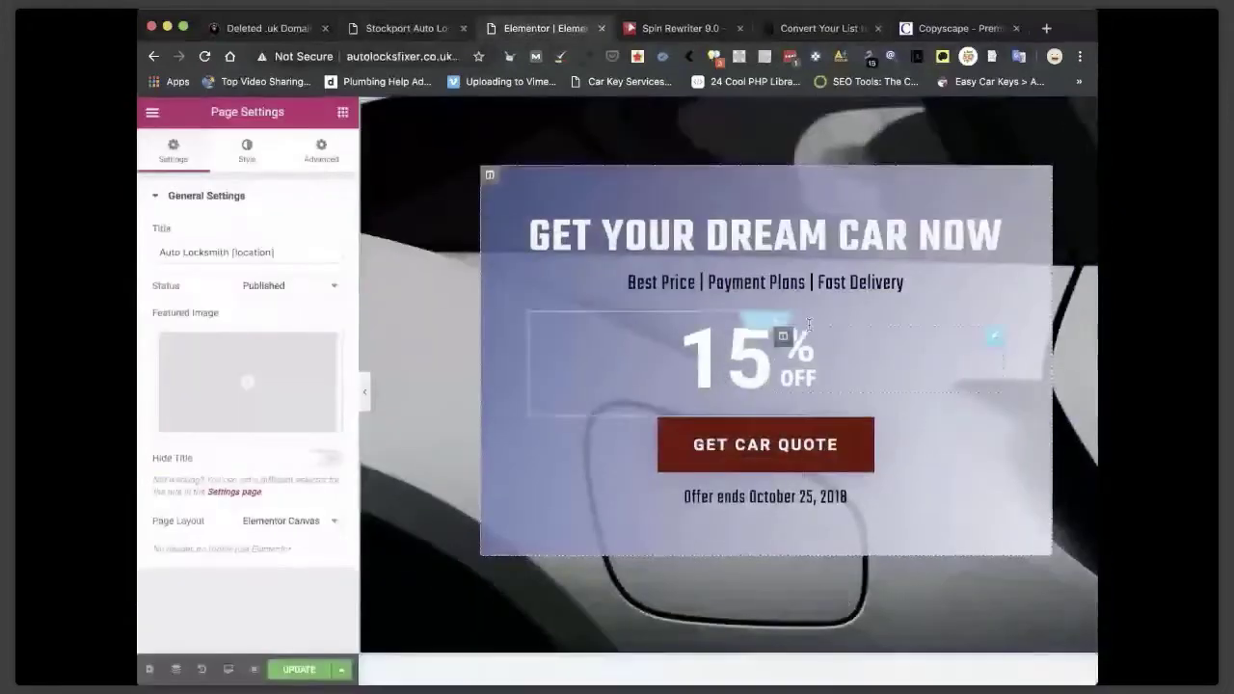
{"action": "double_click", "coordinate": [740, 350]}
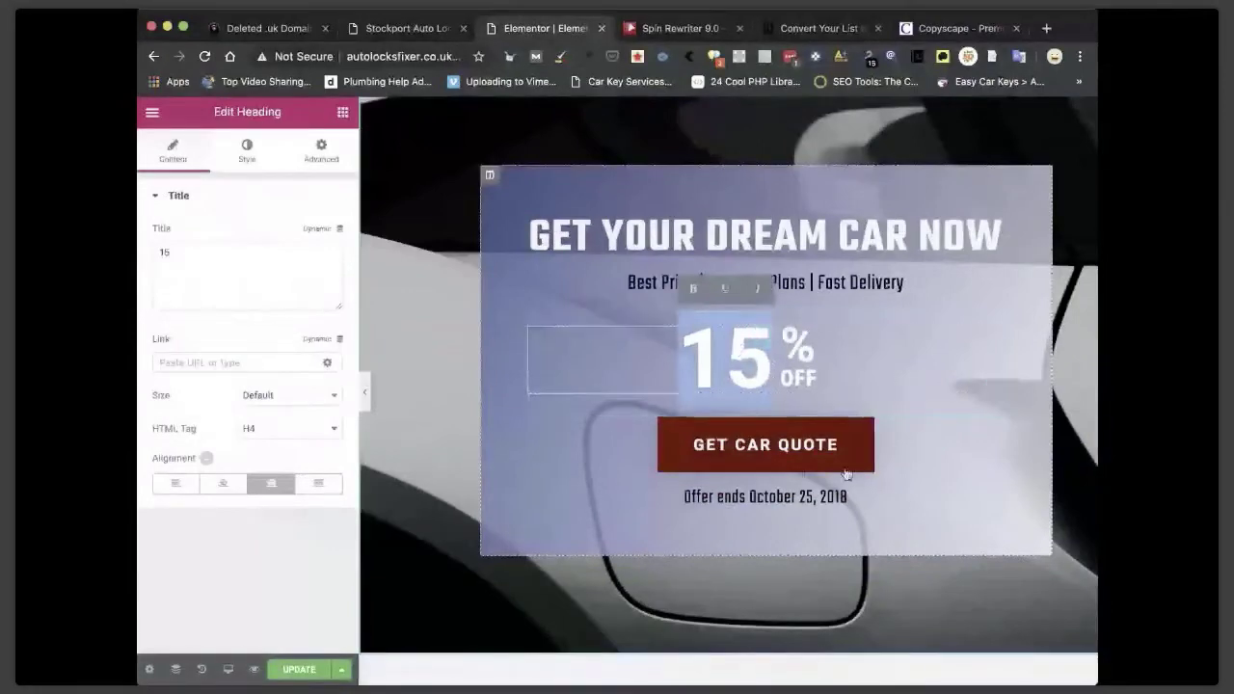
{"action": "left_click", "coordinate": [995, 289]}
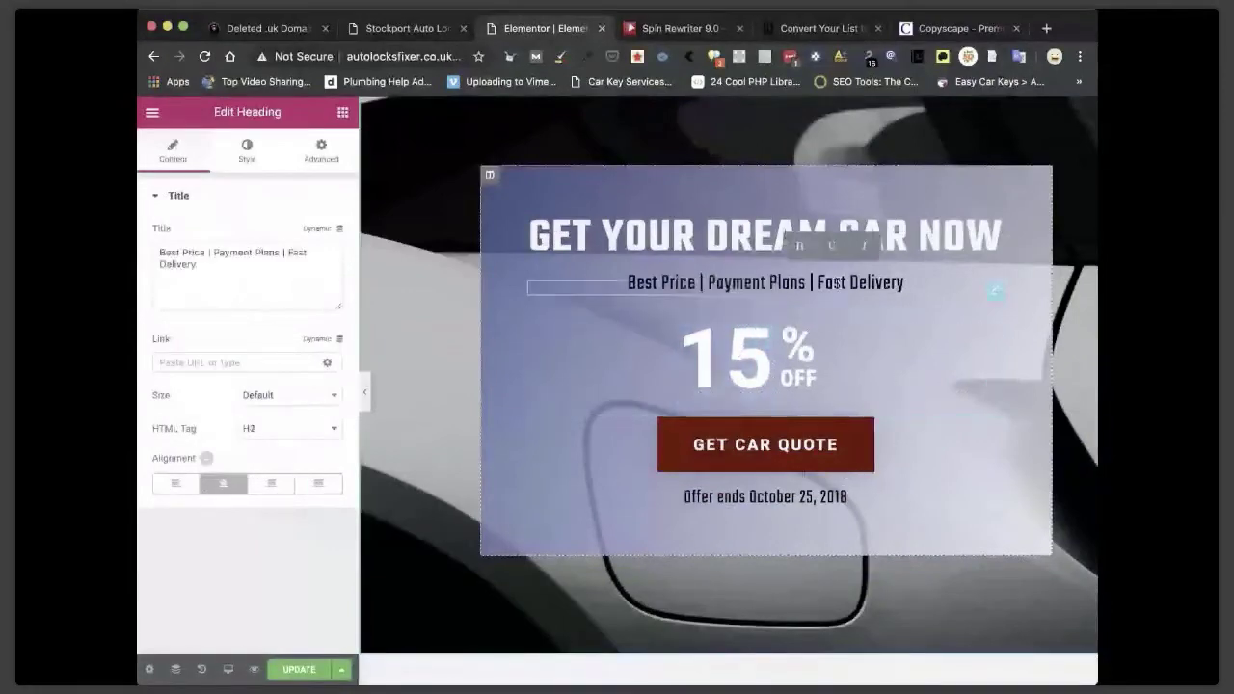
{"action": "key", "text": "ctrl+a"}
{"action": "type", "text": "Auto"}
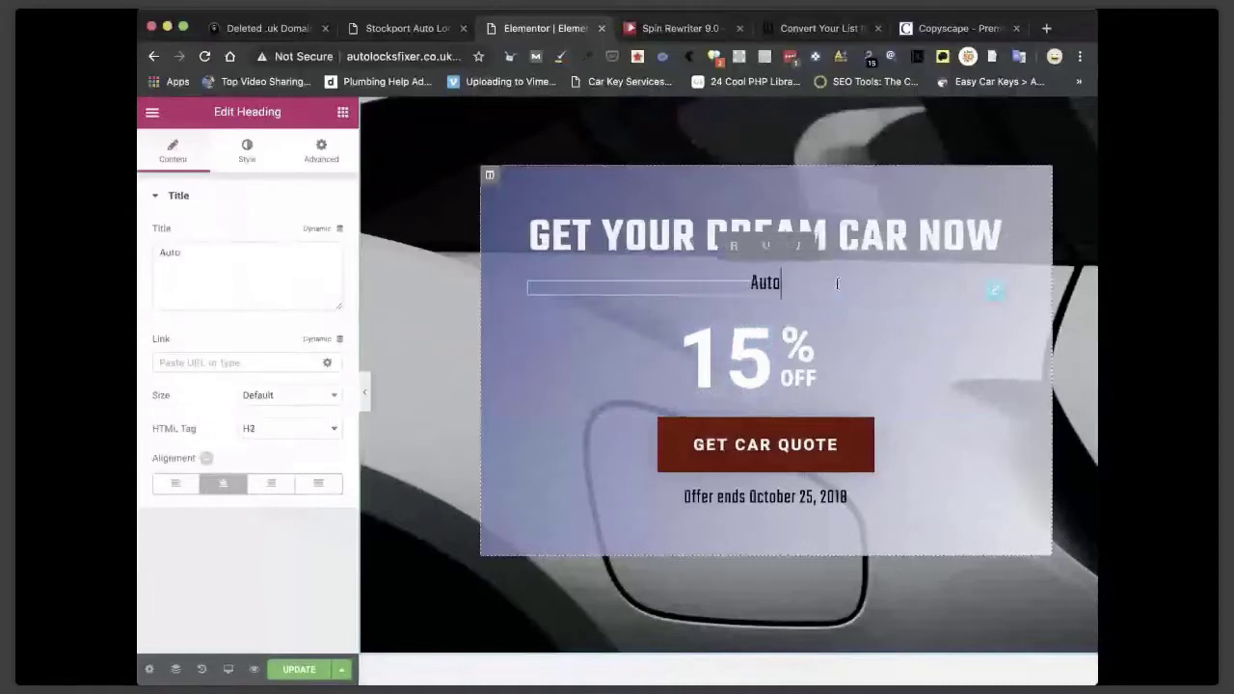
{"action": "type", "text": "moti"}
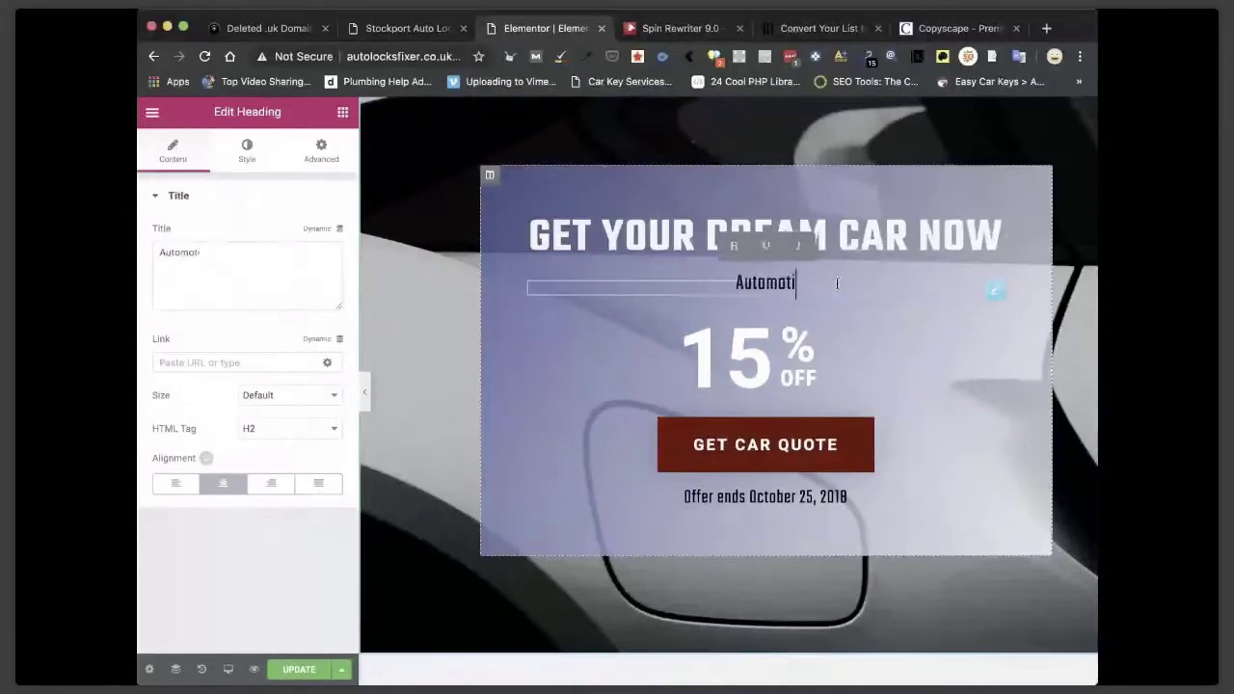
{"action": "type", "text": "ve Locksmith Se"}
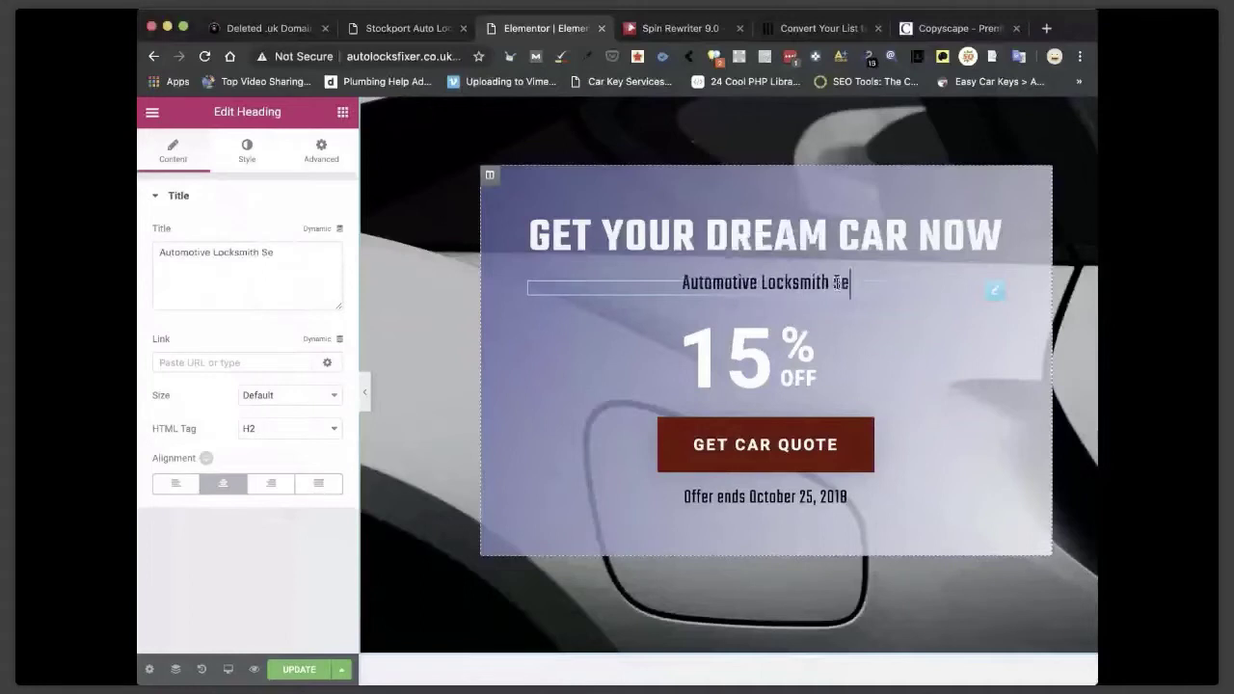
{"action": "type", "text": "rvices"}
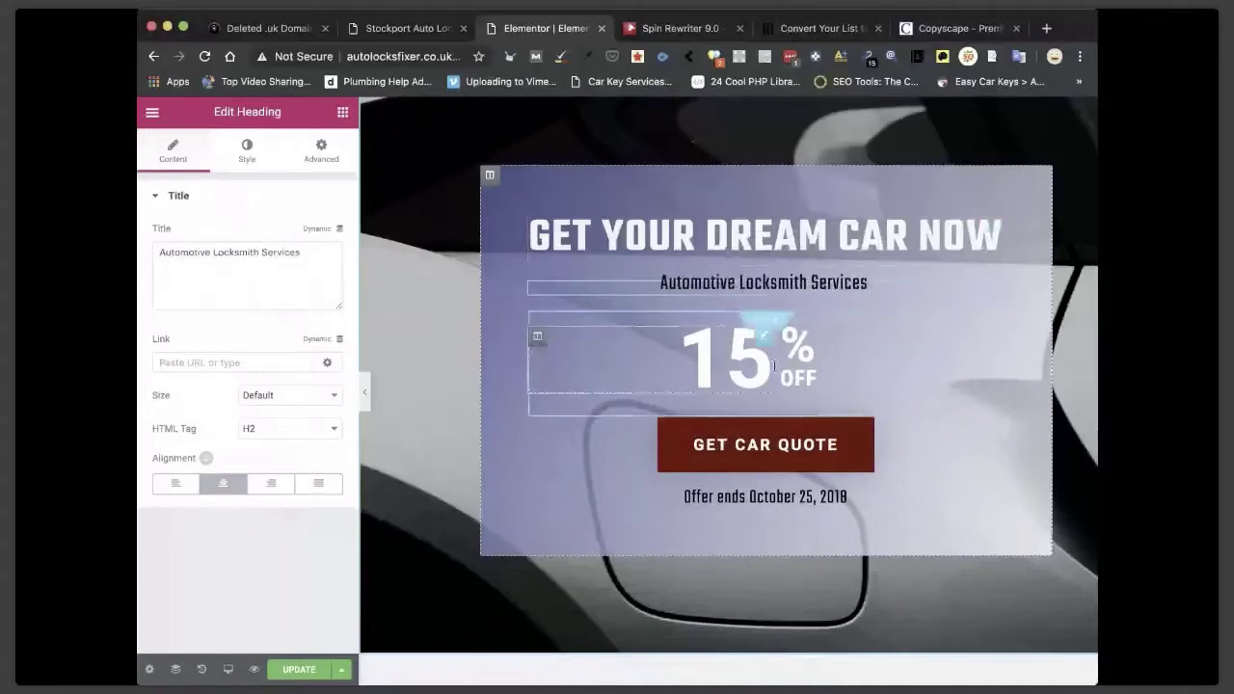
Set the discount figure in the banner to 50.
{"action": "left_click", "coordinate": [714, 368]}
{"action": "double_click", "coordinate": [725, 361]}
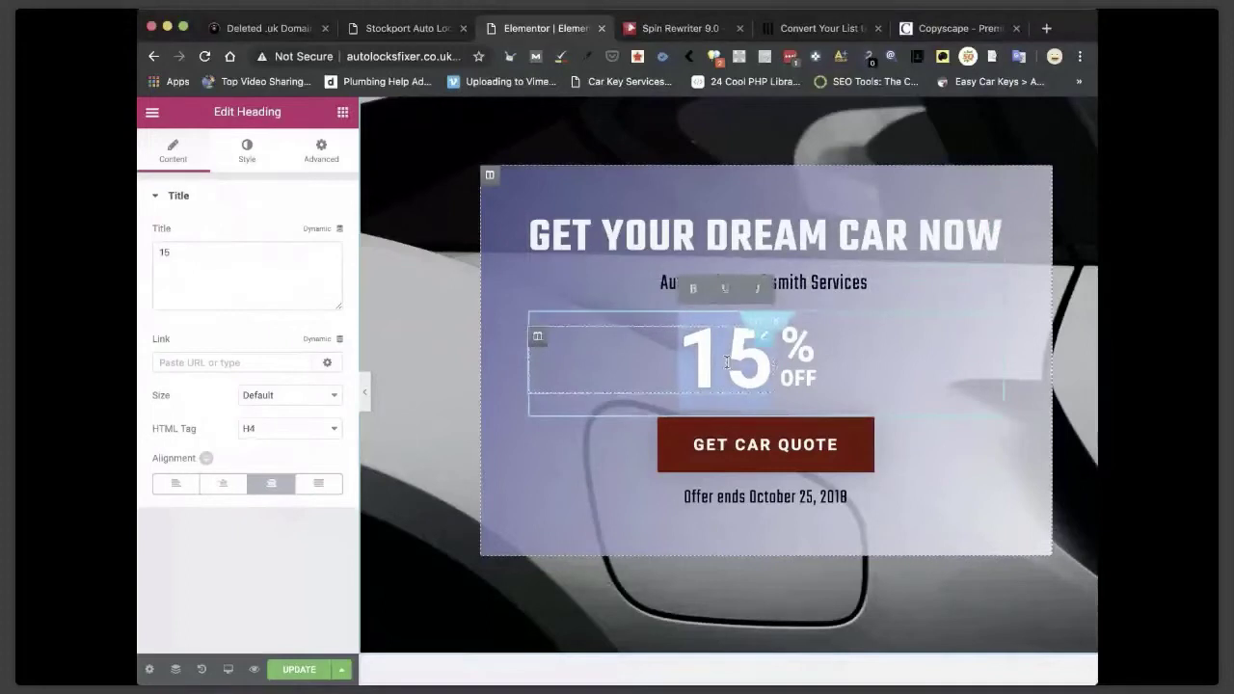
{"action": "type", "text": "50"}
{"action": "left_click", "coordinate": [816, 394]}
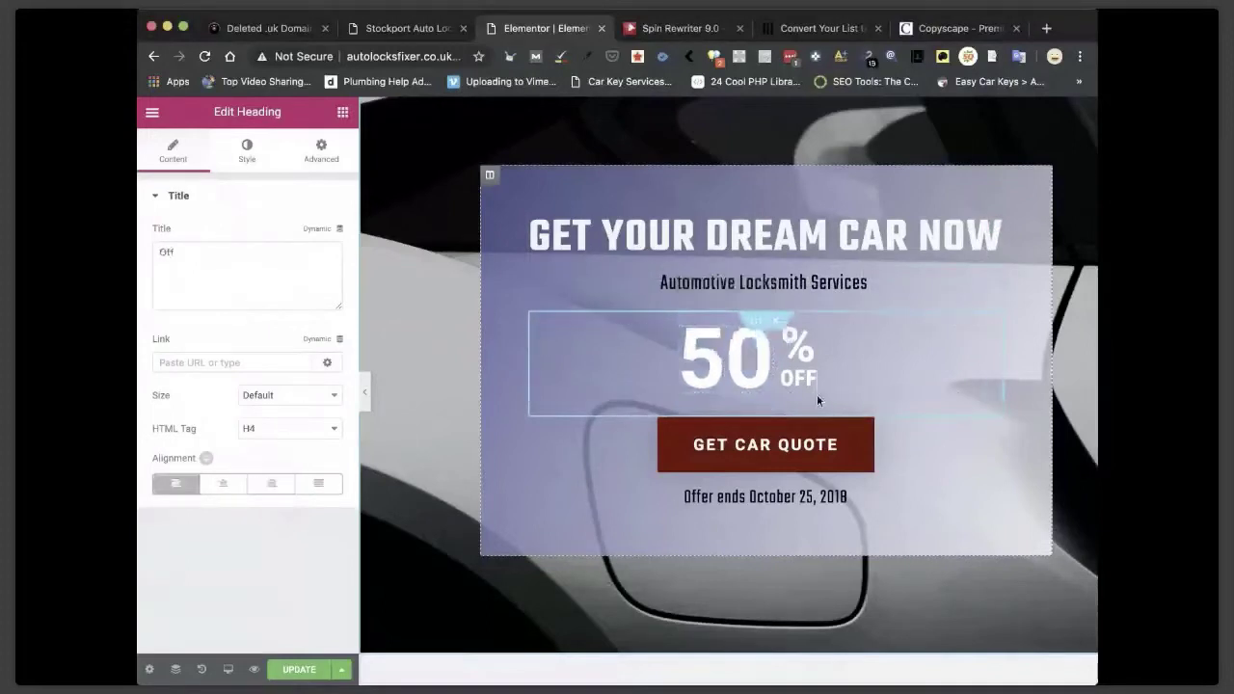
Add a Text Editor widget in a new section below the banner and clear its placeholder text.
{"action": "scroll", "coordinate": [778, 502], "scroll_direction": "down", "scroll_amount": 2}
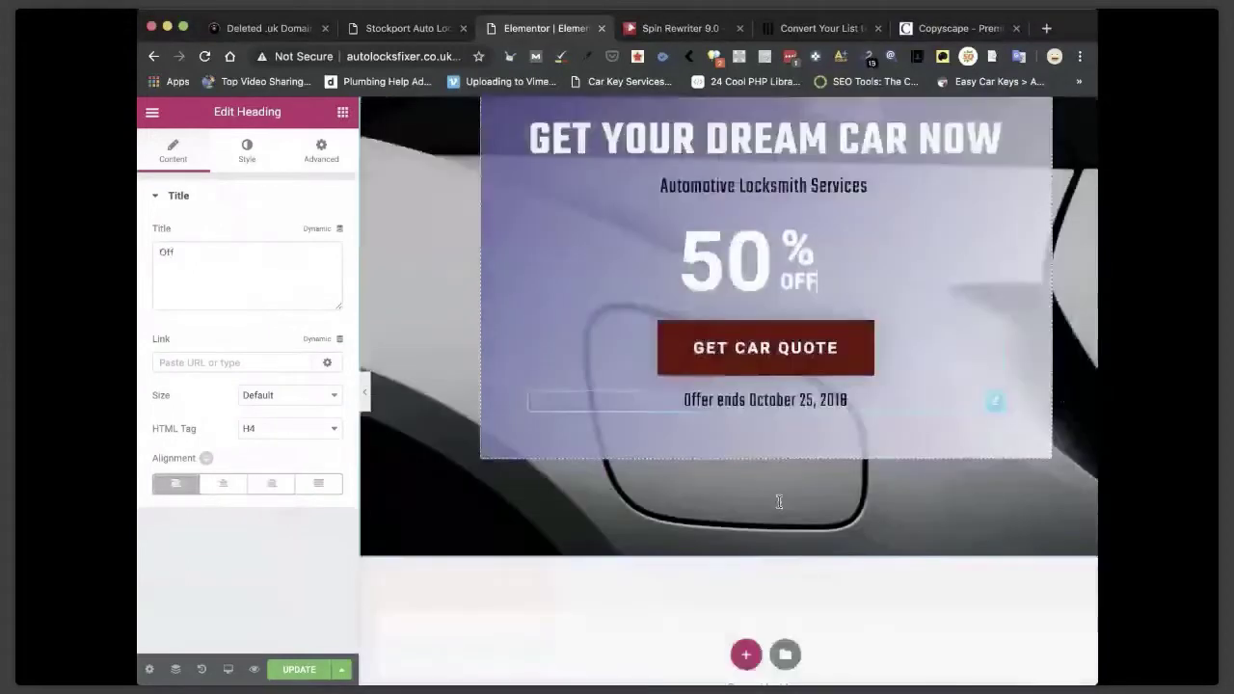
{"action": "scroll", "coordinate": [778, 502], "scroll_direction": "down", "scroll_amount": 1}
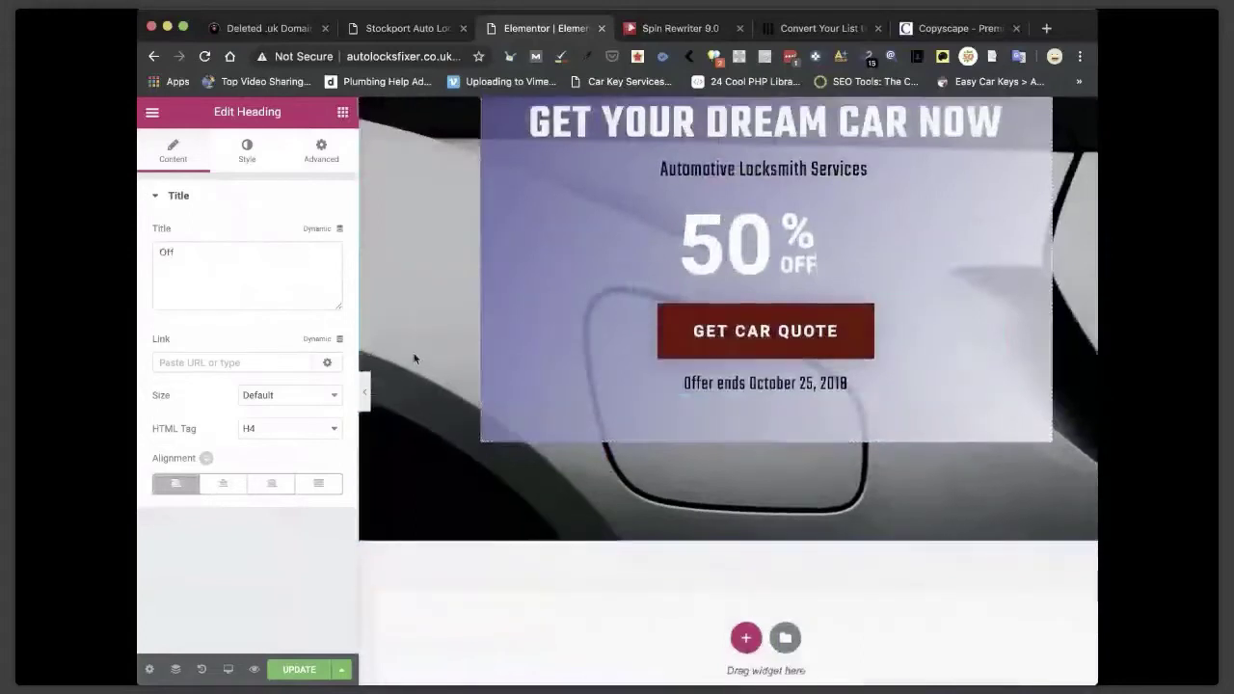
{"action": "scroll", "coordinate": [414, 359], "scroll_direction": "down", "scroll_amount": 2}
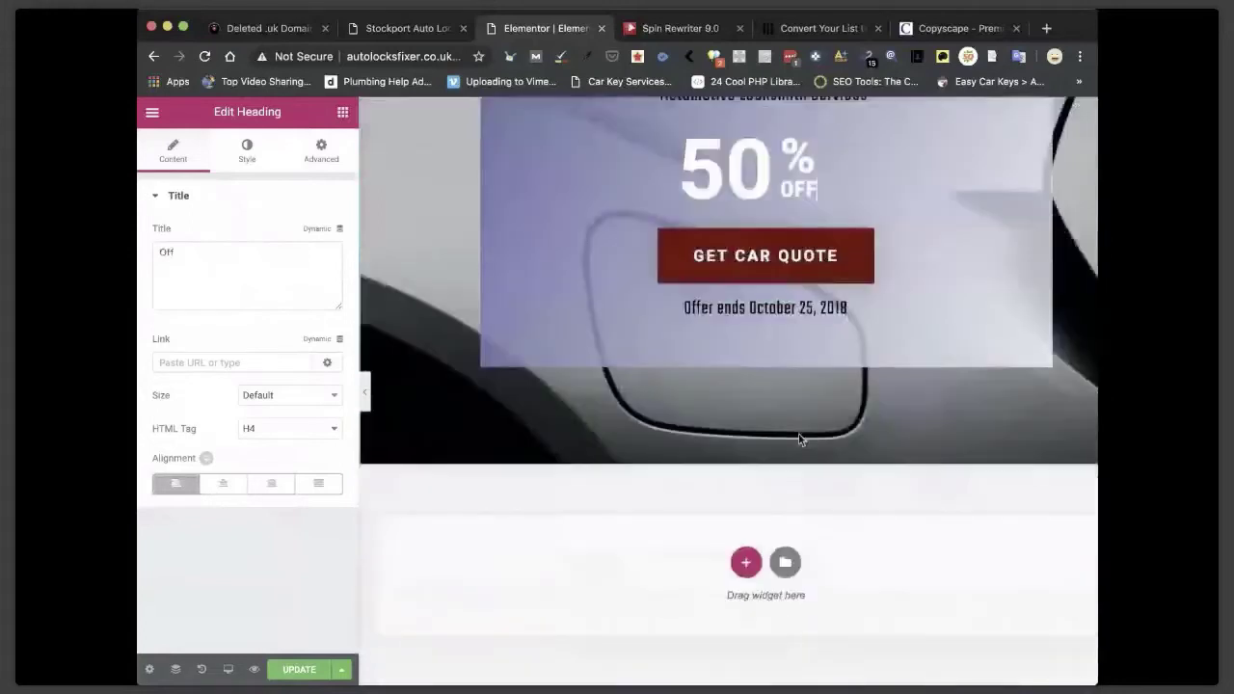
{"action": "left_click", "coordinate": [341, 114]}
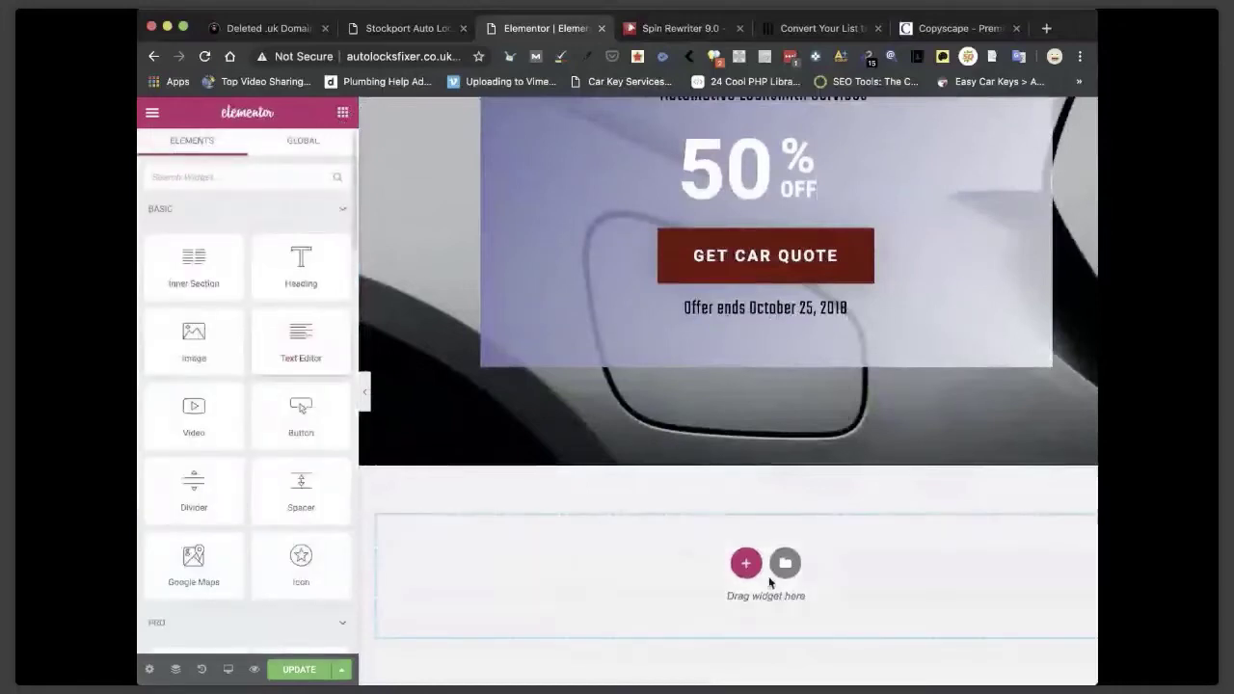
{"action": "left_click", "coordinate": [770, 581]}
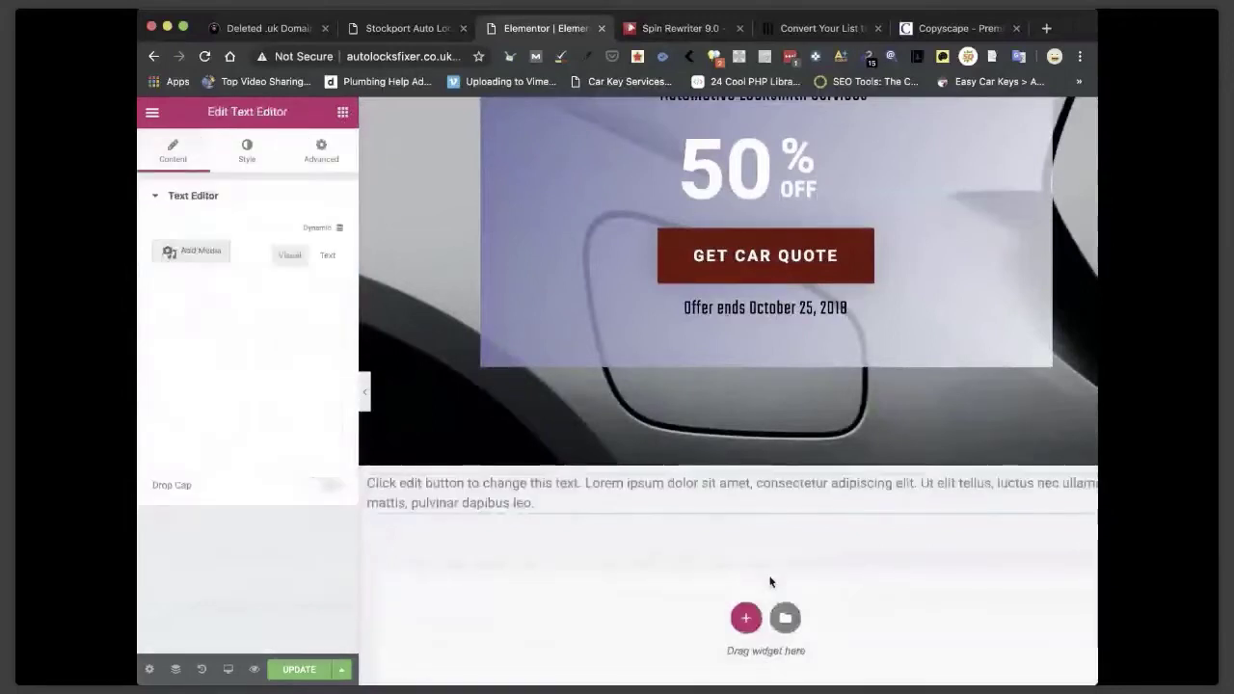
{"action": "double_click", "coordinate": [541, 484]}
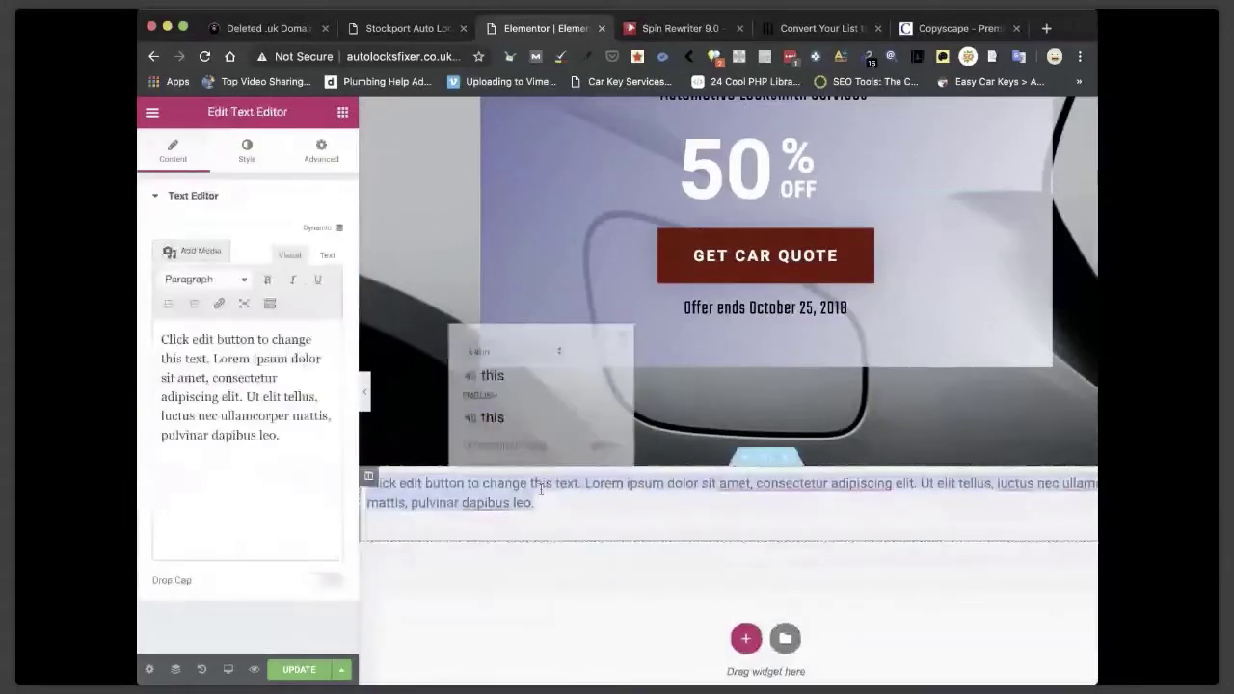
{"action": "key", "text": "ctrl+a"}
{"action": "key", "text": "BackSpace"}
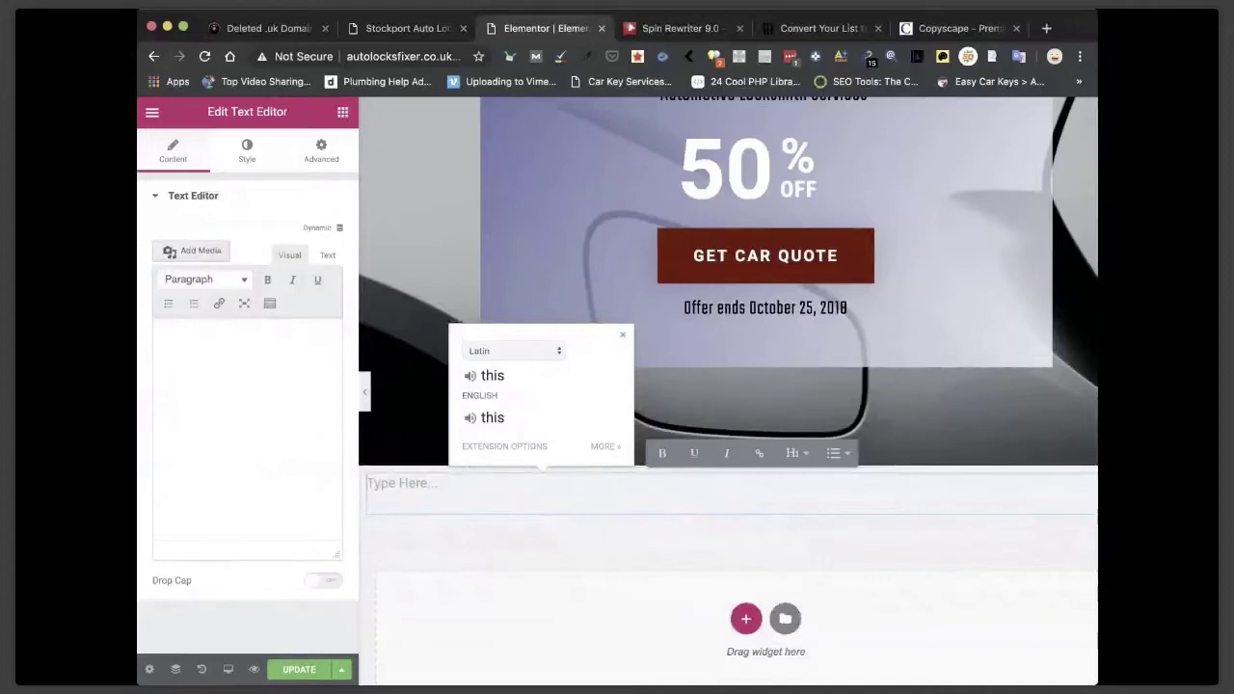
Switch to the ExpiredDomains list of deleted .uk domains and look through the automotive domain names.
{"action": "key", "text": "super+Tab"}
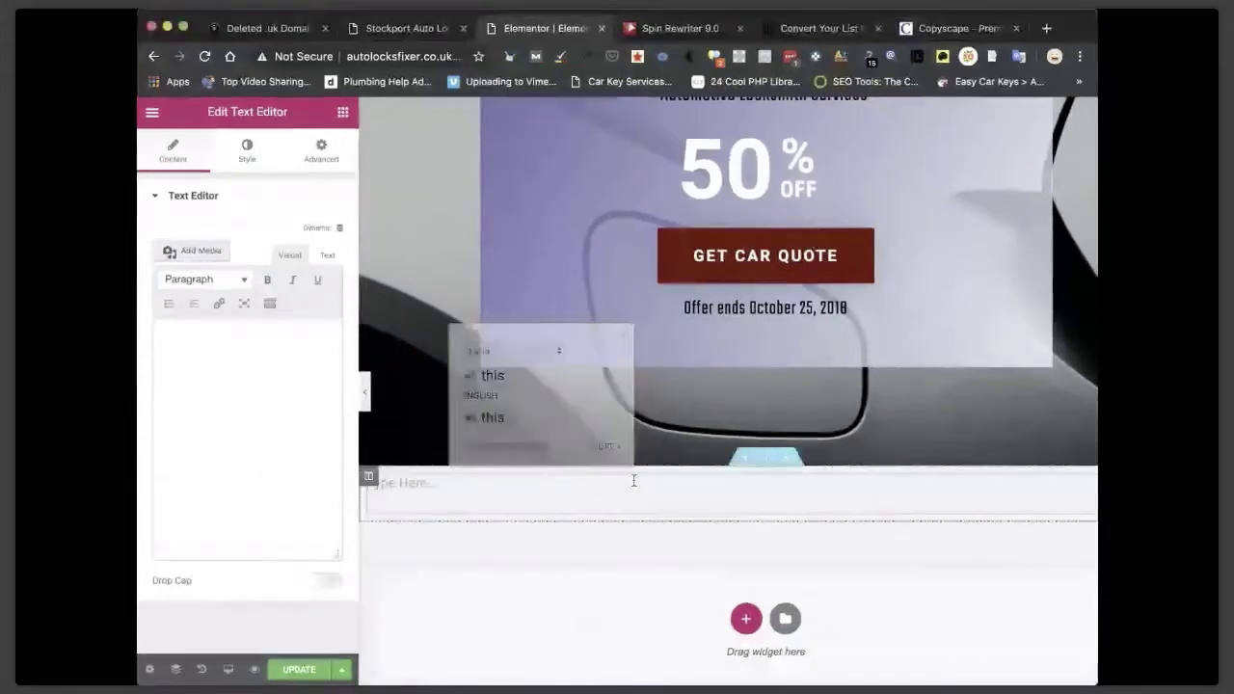
{"action": "left_click", "coordinate": [252, 29]}
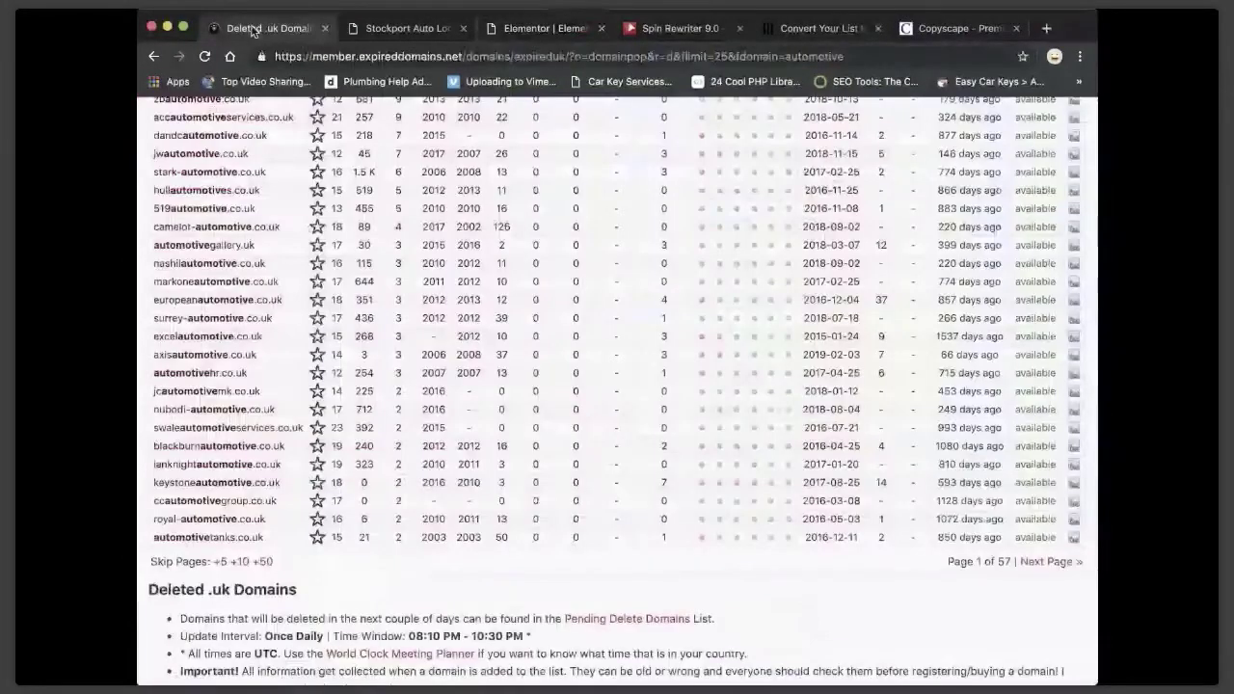
{"action": "scroll", "coordinate": [472, 499], "scroll_direction": "down", "scroll_amount": 2}
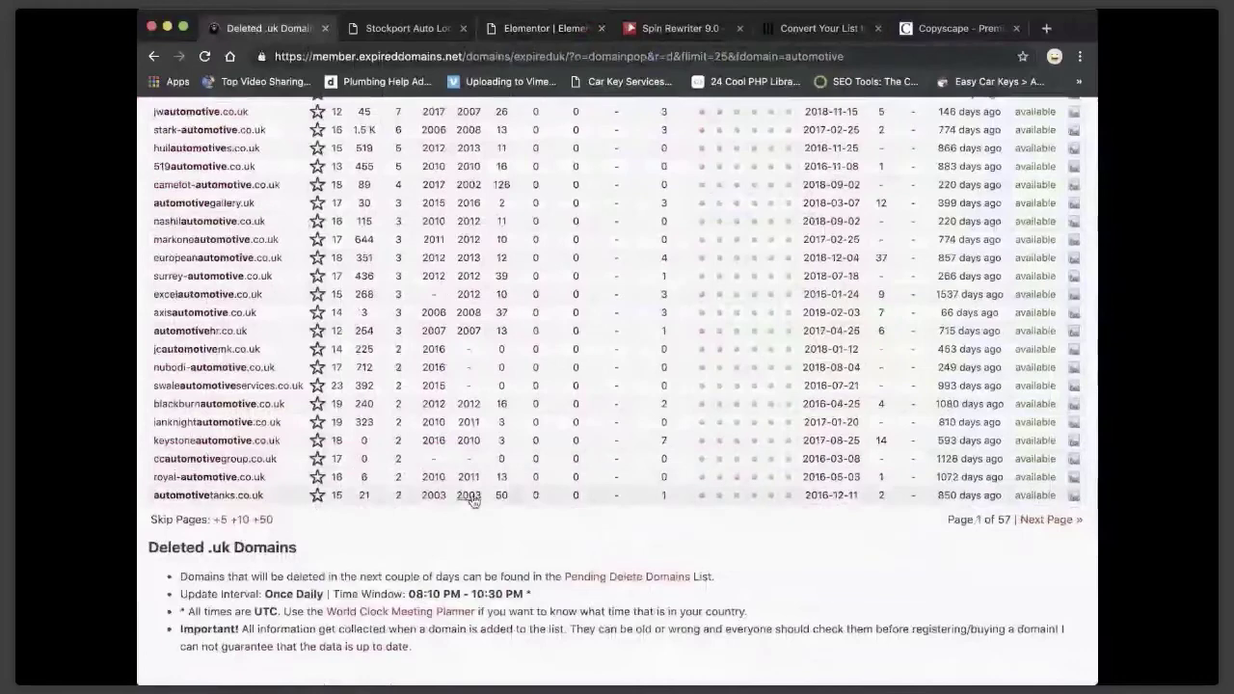
{"action": "scroll", "coordinate": [462, 416], "scroll_direction": "up", "scroll_amount": 5}
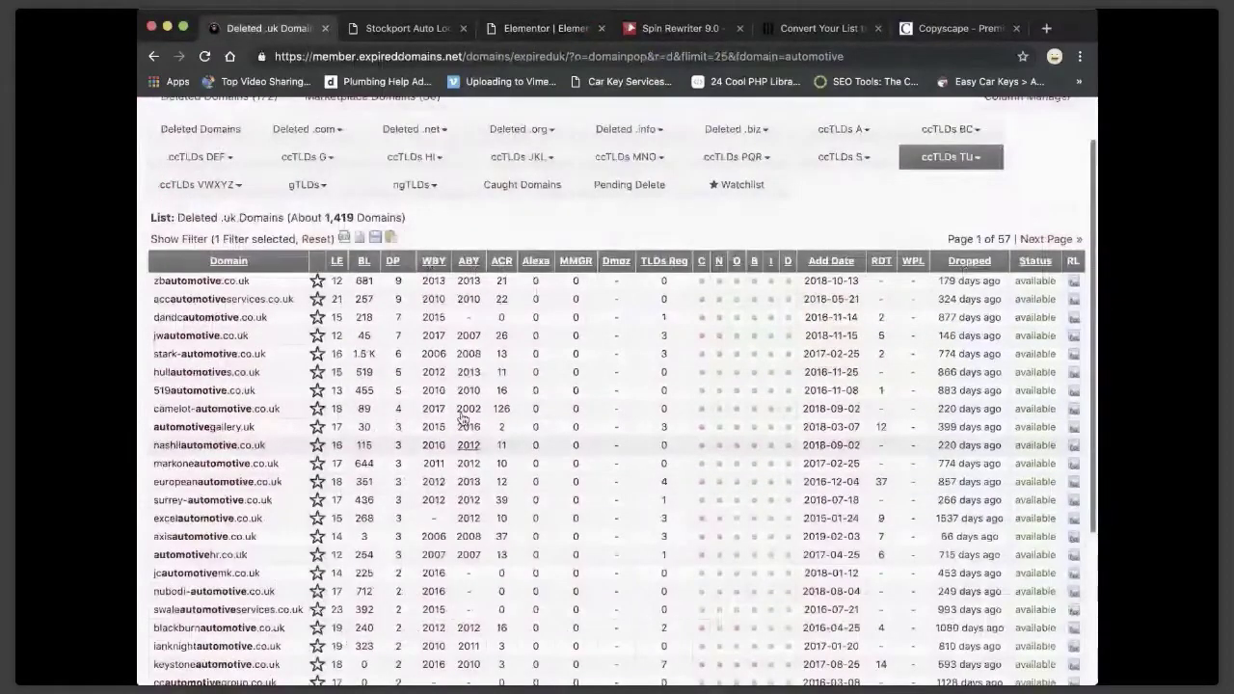
{"action": "scroll", "coordinate": [461, 416], "scroll_direction": "down", "scroll_amount": 5}
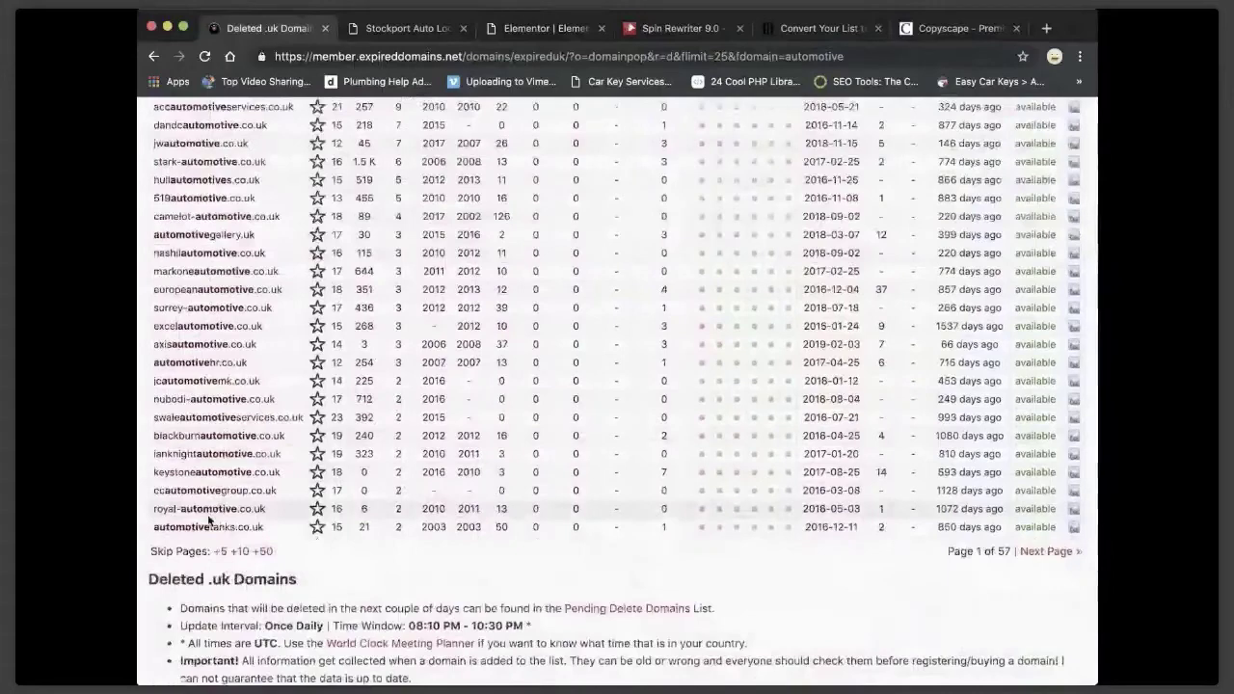
Look up automotivetanks.co.uk in the Wayback Machine and open its 16 October 2003 snapshot.
{"action": "scroll", "coordinate": [472, 614], "scroll_direction": "up", "scroll_amount": 2}
{"action": "left_click", "coordinate": [472, 614]}
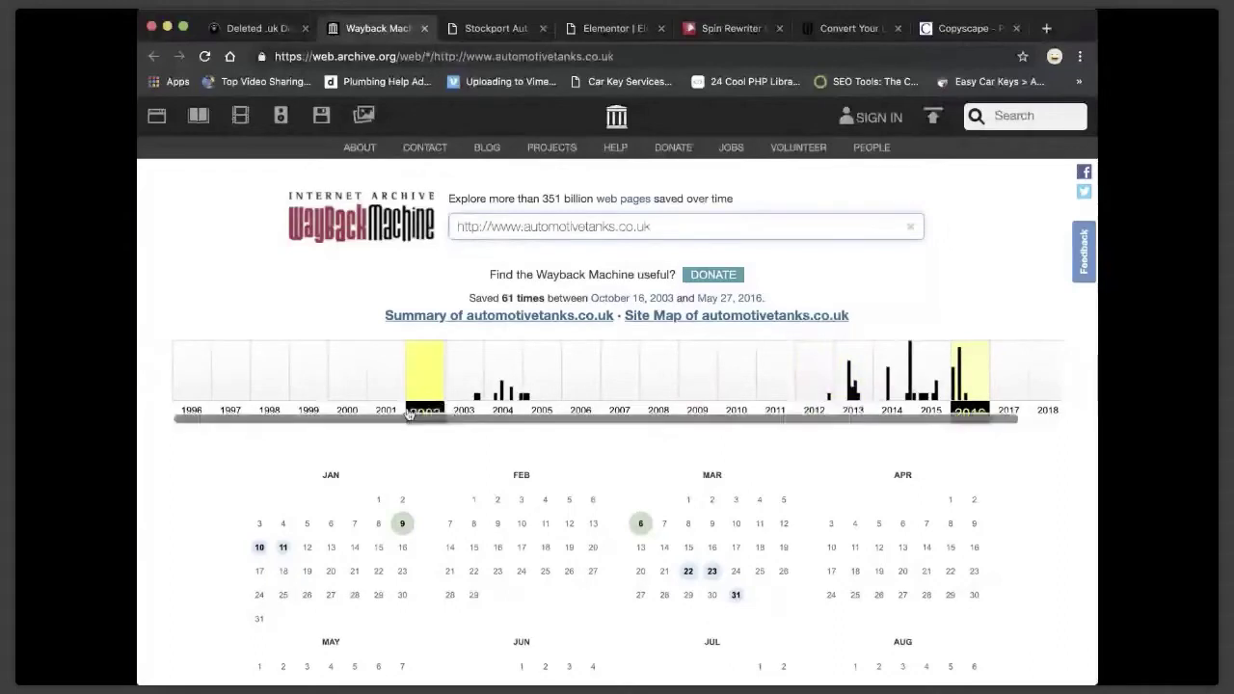
{"action": "left_click", "coordinate": [479, 398]}
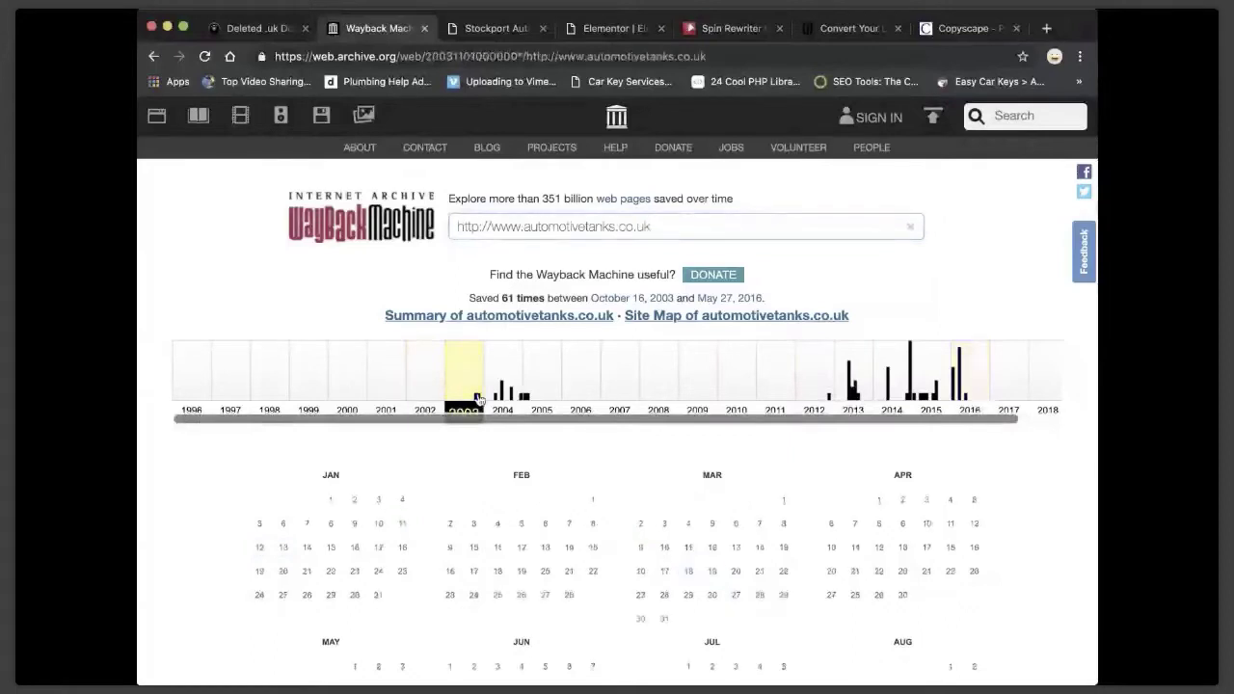
{"action": "scroll", "coordinate": [711, 491], "scroll_direction": "down", "scroll_amount": 3}
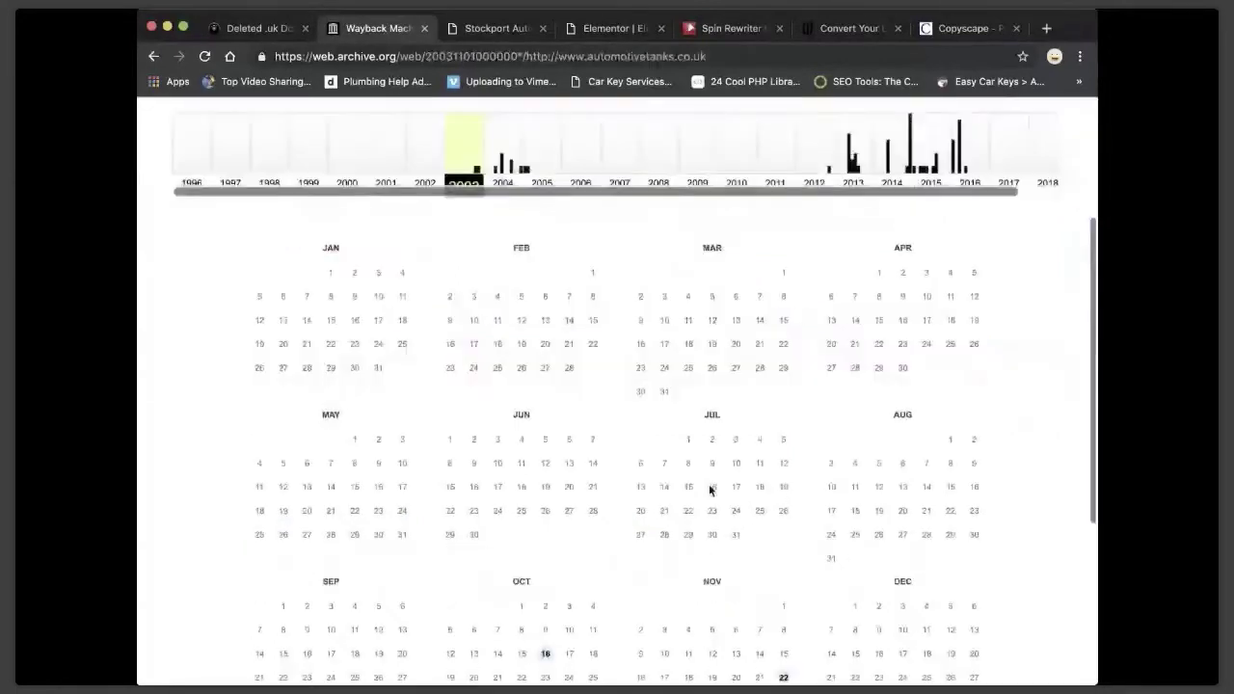
{"action": "scroll", "coordinate": [710, 491], "scroll_direction": "down", "scroll_amount": 2}
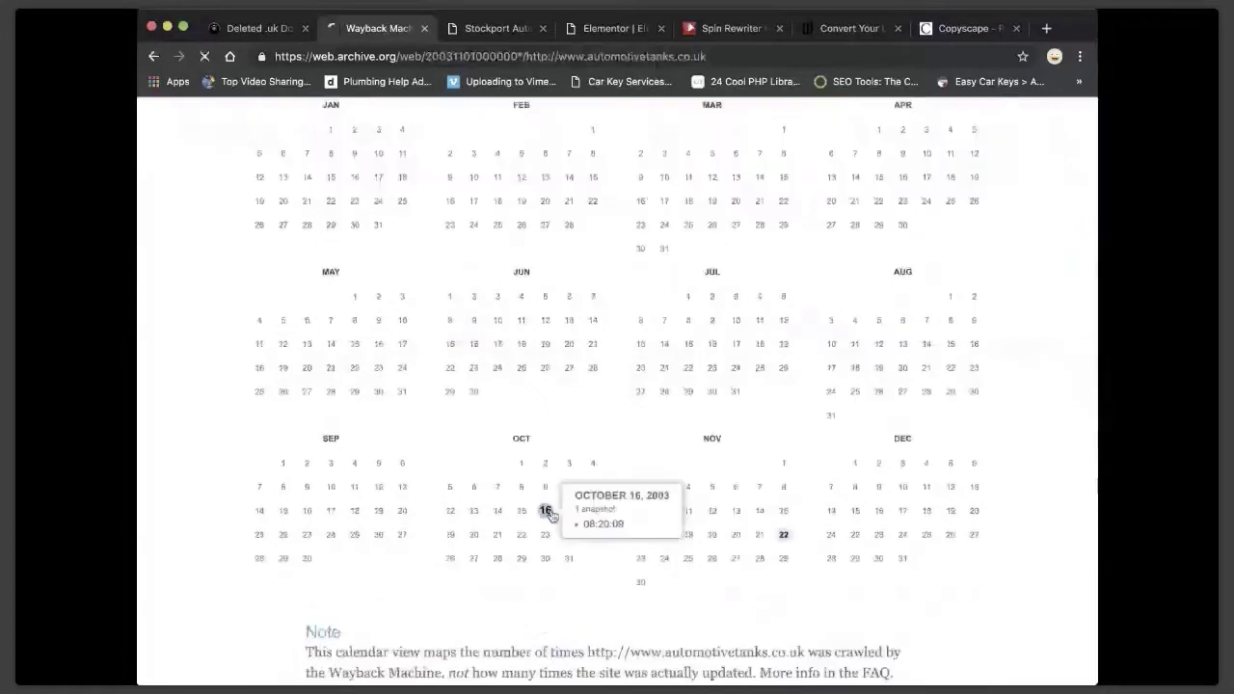
{"action": "left_click", "coordinate": [547, 512]}
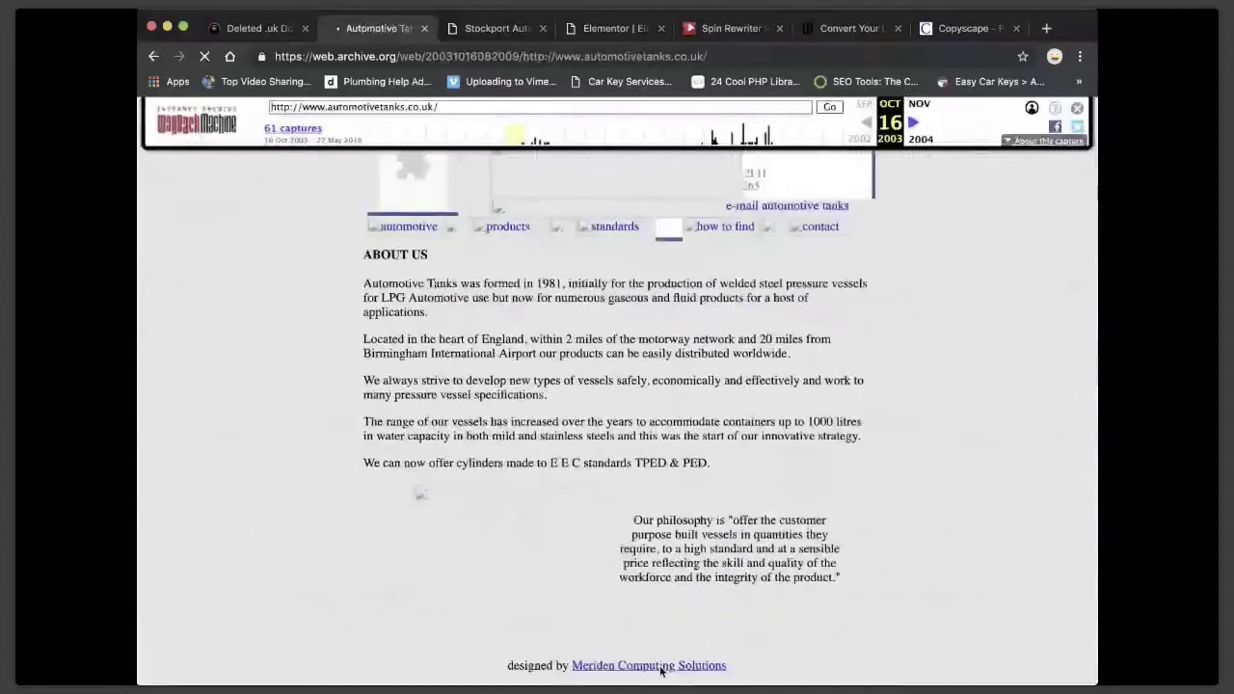
Copy the archived page's About Us paragraphs, log in to Copyscape and check them with a Premium Search.
{"action": "left_click_drag", "start_coordinate": [782, 151], "coordinate": [655, 325]}
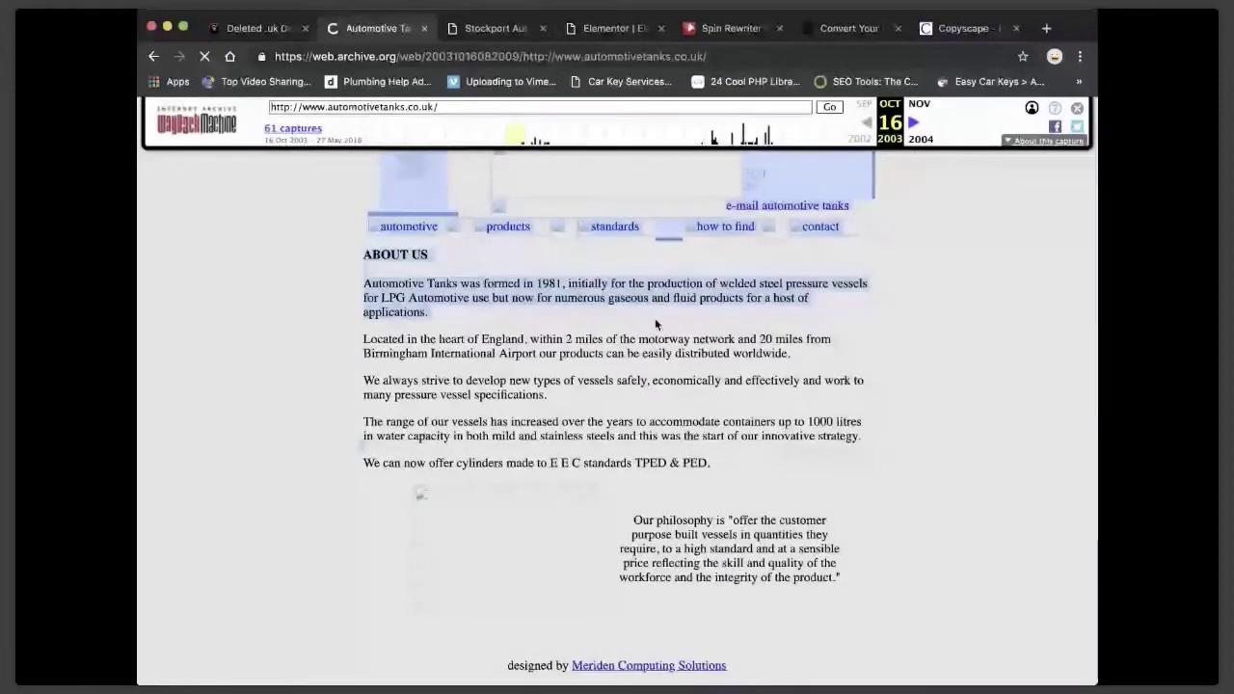
{"action": "left_click_drag", "start_coordinate": [655, 324], "coordinate": [723, 468]}
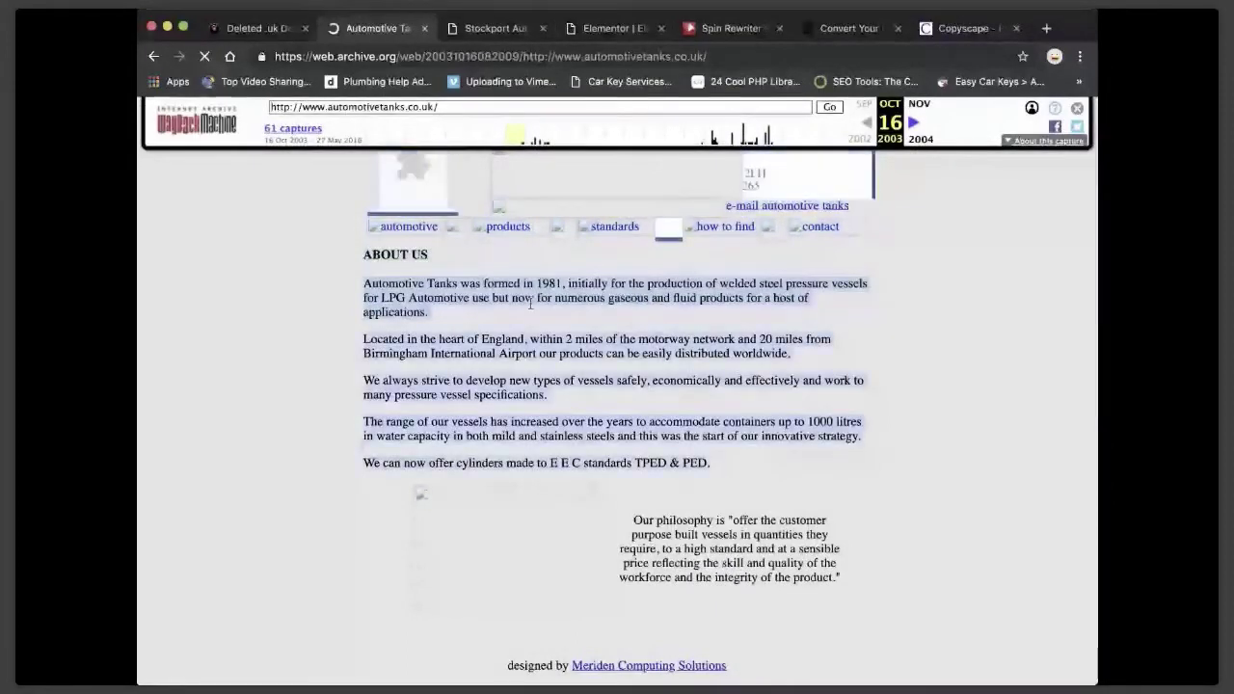
{"action": "left_click", "coordinate": [959, 32]}
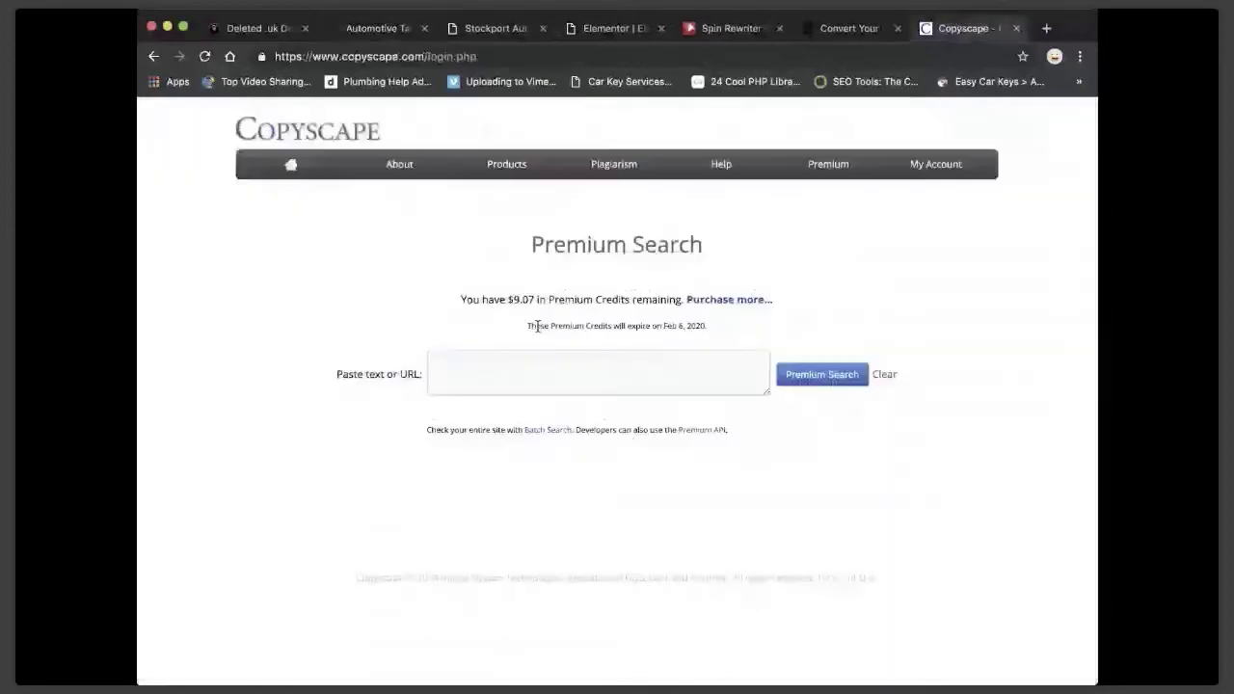
{"action": "mouse_move", "coordinate": [891, 181]}
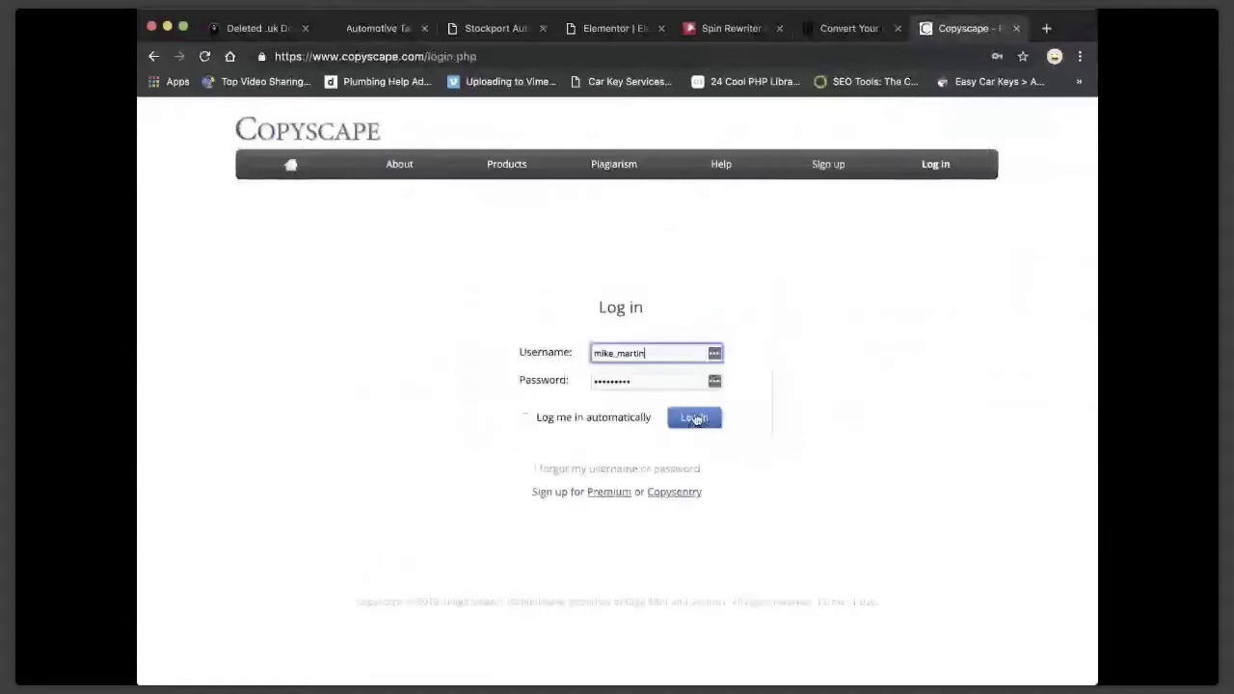
{"action": "left_click", "coordinate": [694, 417]}
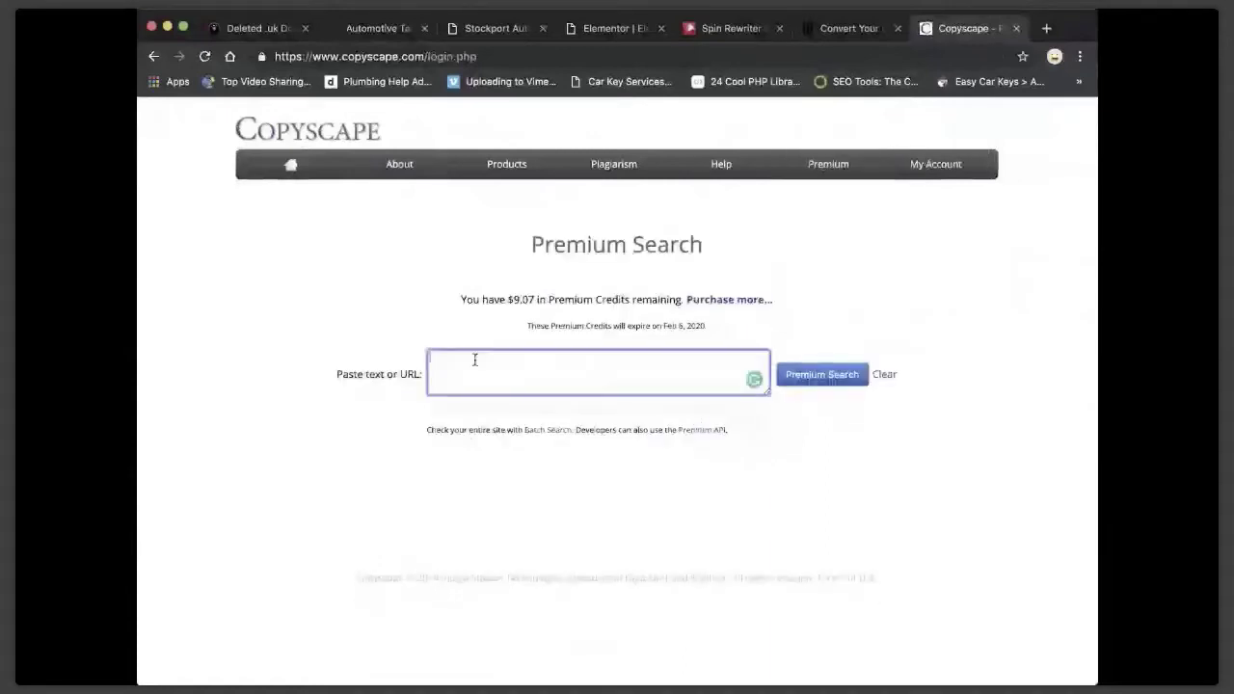
{"action": "key", "text": "super+v"}
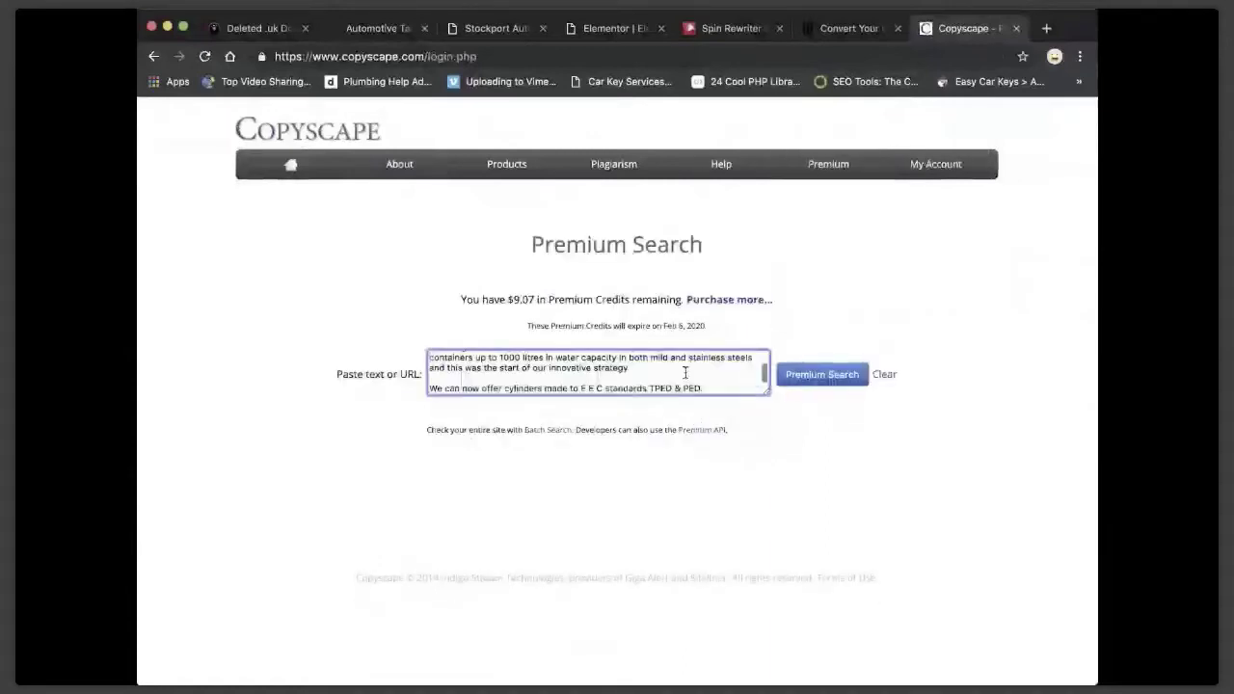
{"action": "left_click", "coordinate": [814, 379]}
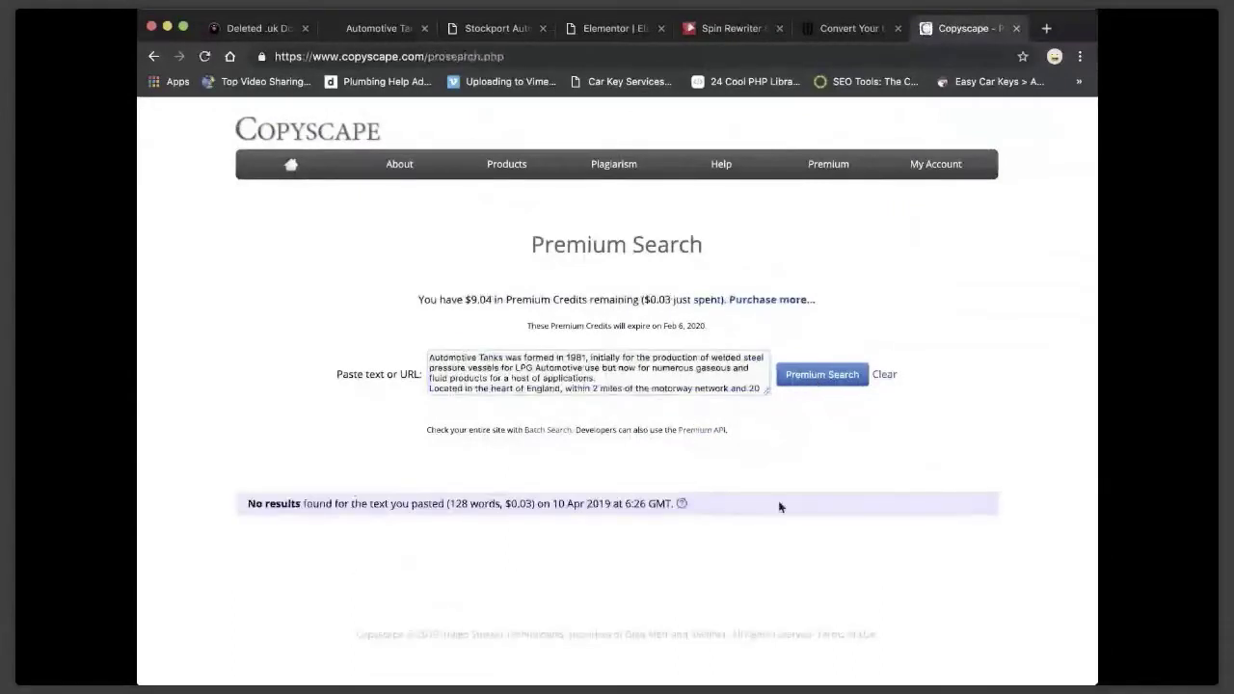
Copy the entire checked text from the Copyscape search field.
{"action": "left_click", "coordinate": [611, 379]}
{"action": "key", "text": "super+a"}
{"action": "key", "text": "super+c"}
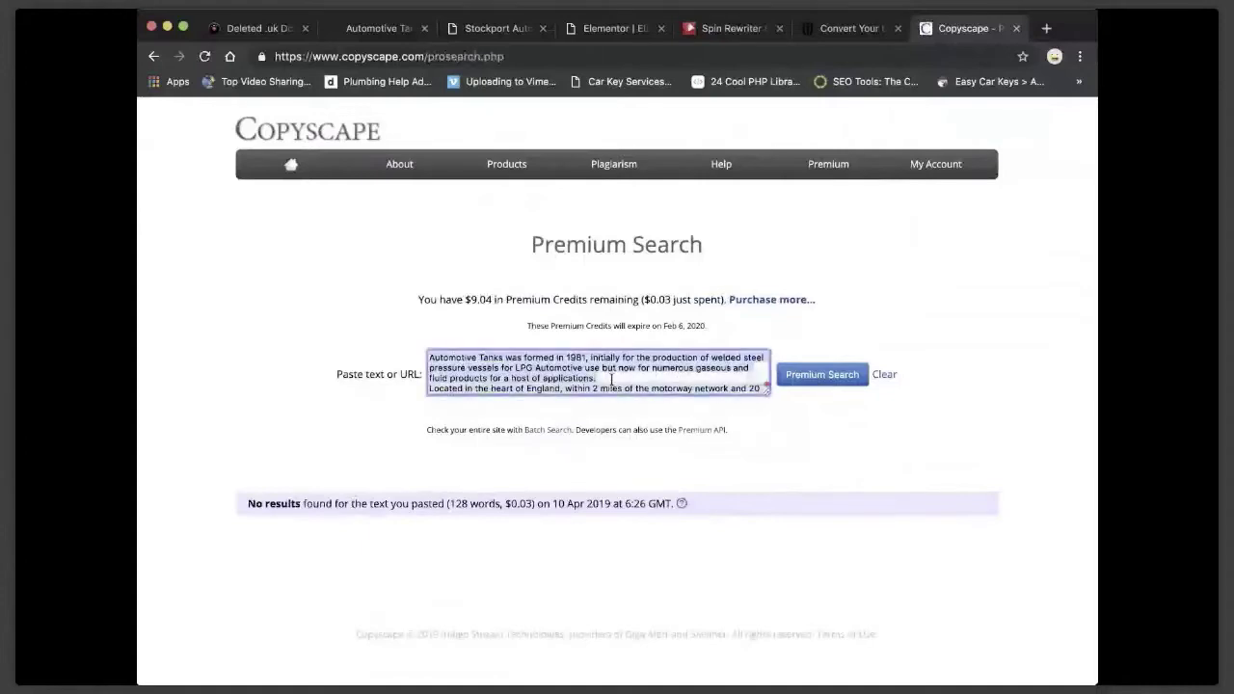
{"action": "scroll", "coordinate": [611, 379], "scroll_direction": "down", "scroll_amount": 5}
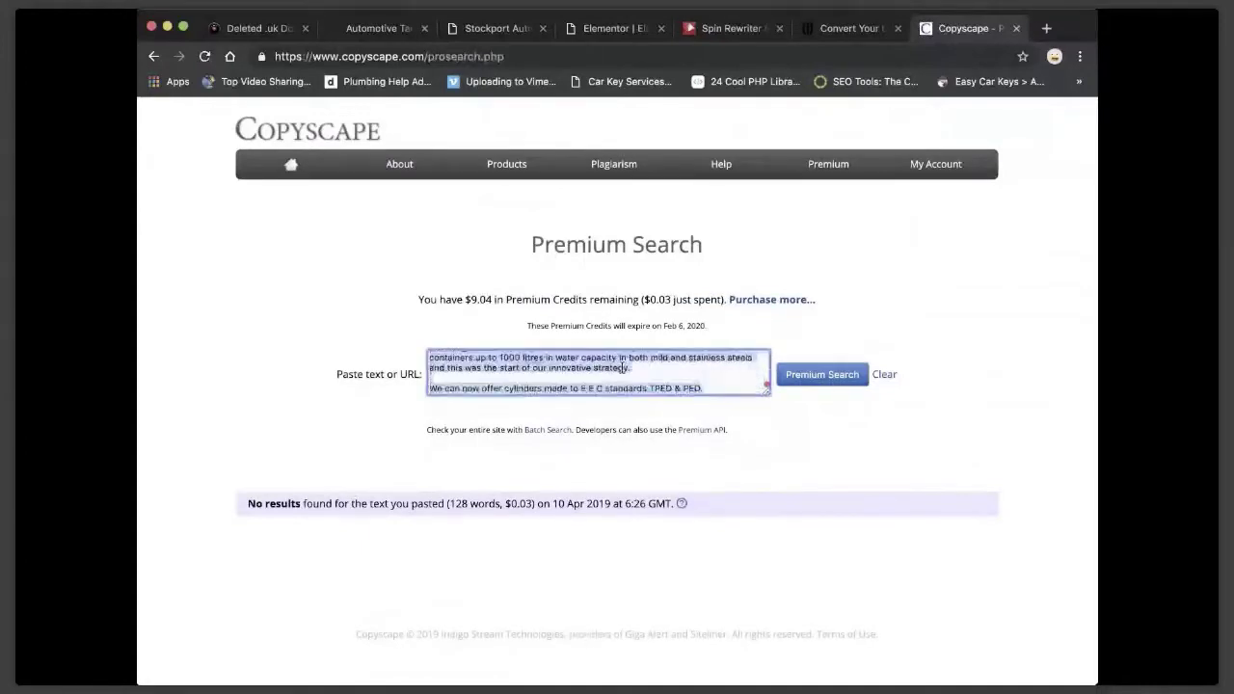
{"action": "scroll", "coordinate": [622, 367], "scroll_direction": "up", "scroll_amount": 3}
{"action": "scroll", "coordinate": [621, 367], "scroll_direction": "up", "scroll_amount": 3}
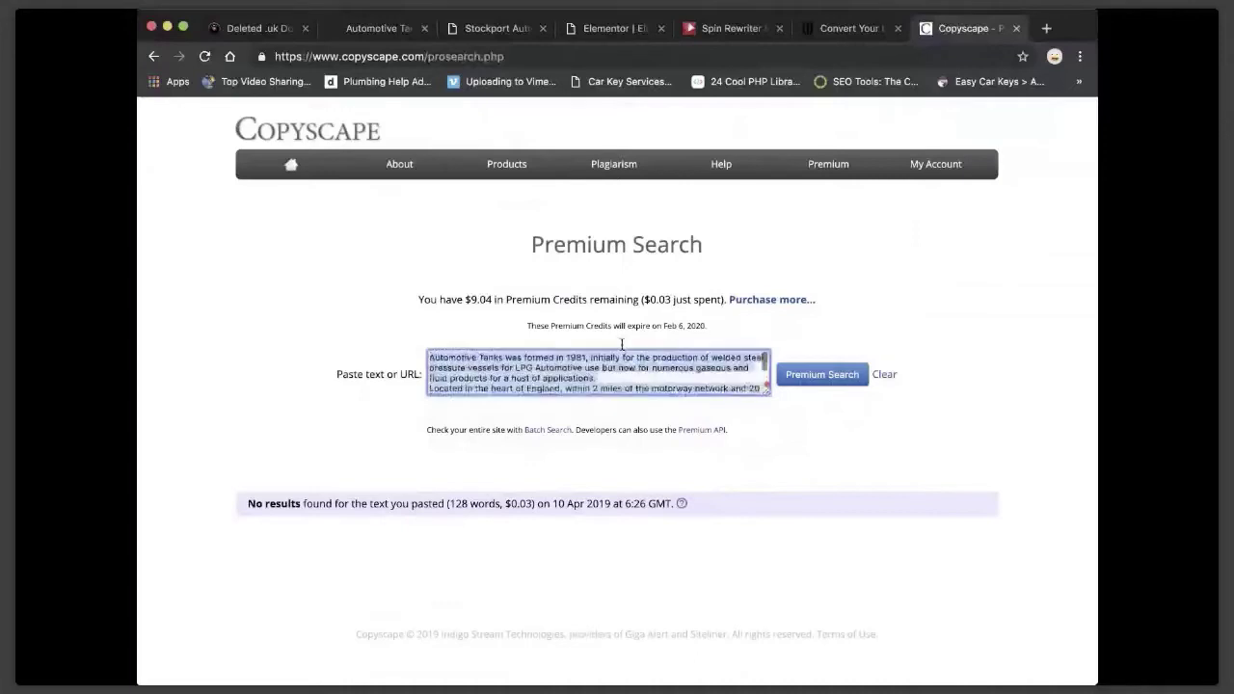
Return to the archived automotivetanks.co.uk page and view its 16 June 2004 snapshot.
{"action": "left_click", "coordinate": [372, 30]}
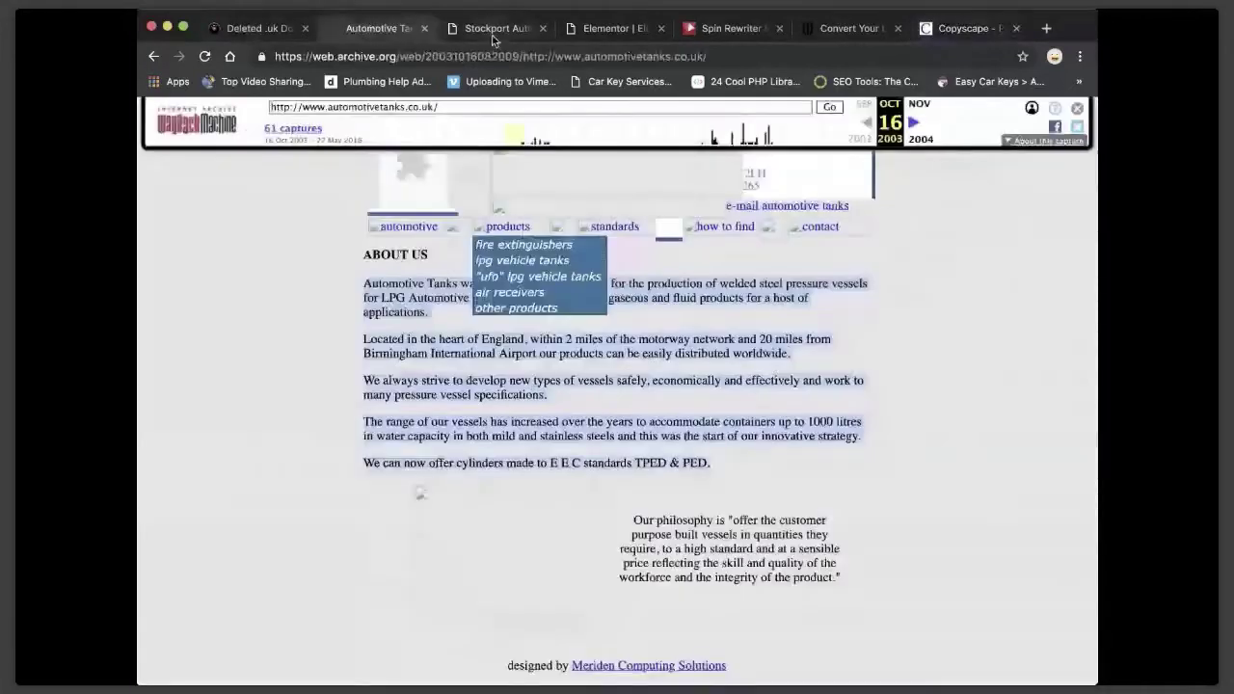
{"action": "left_click", "coordinate": [593, 28]}
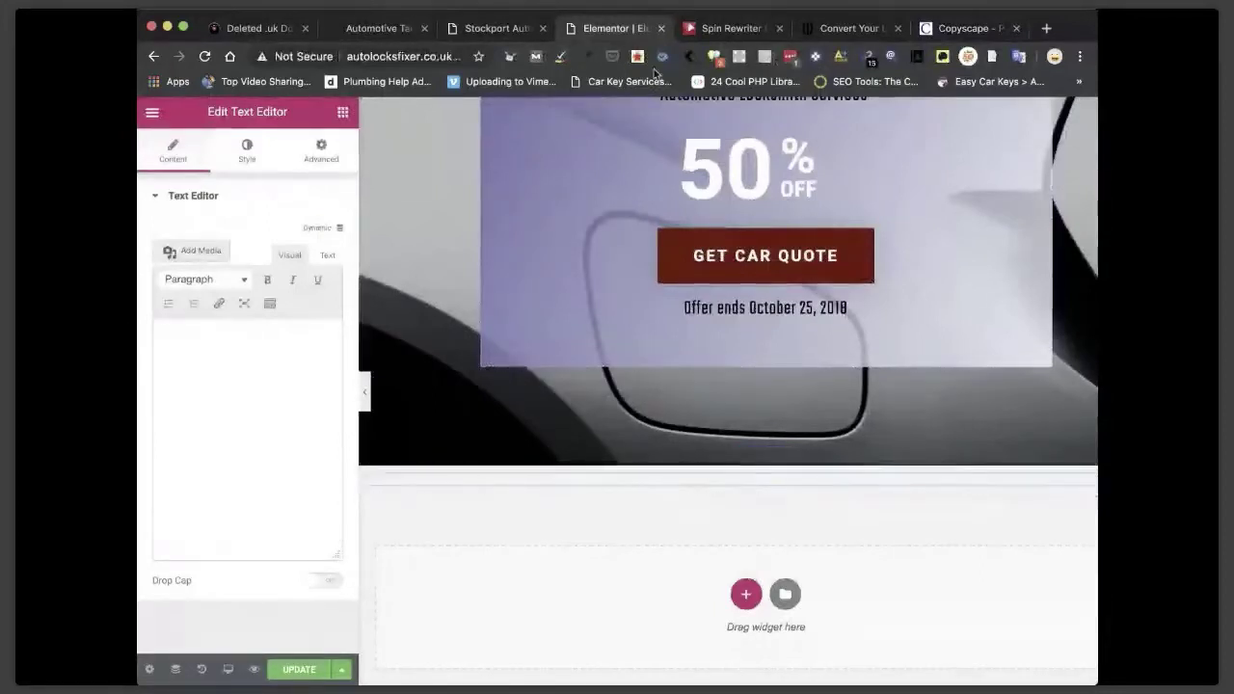
{"action": "left_click", "coordinate": [371, 29]}
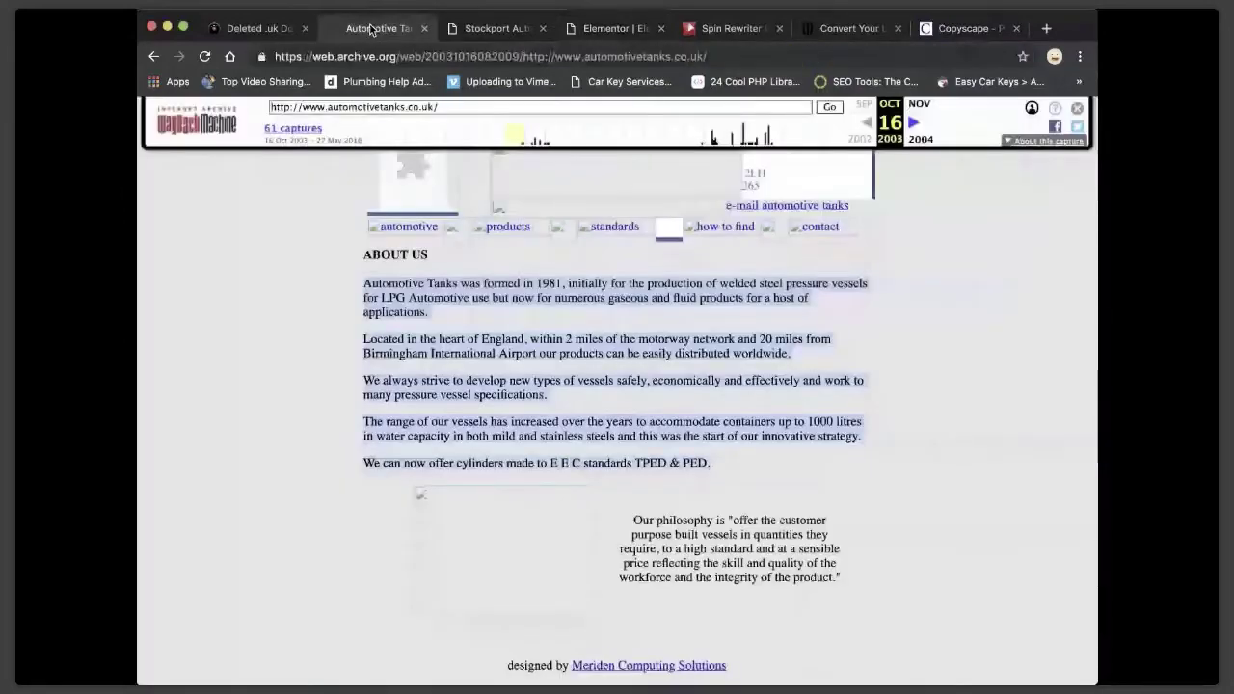
{"action": "left_click", "coordinate": [549, 131]}
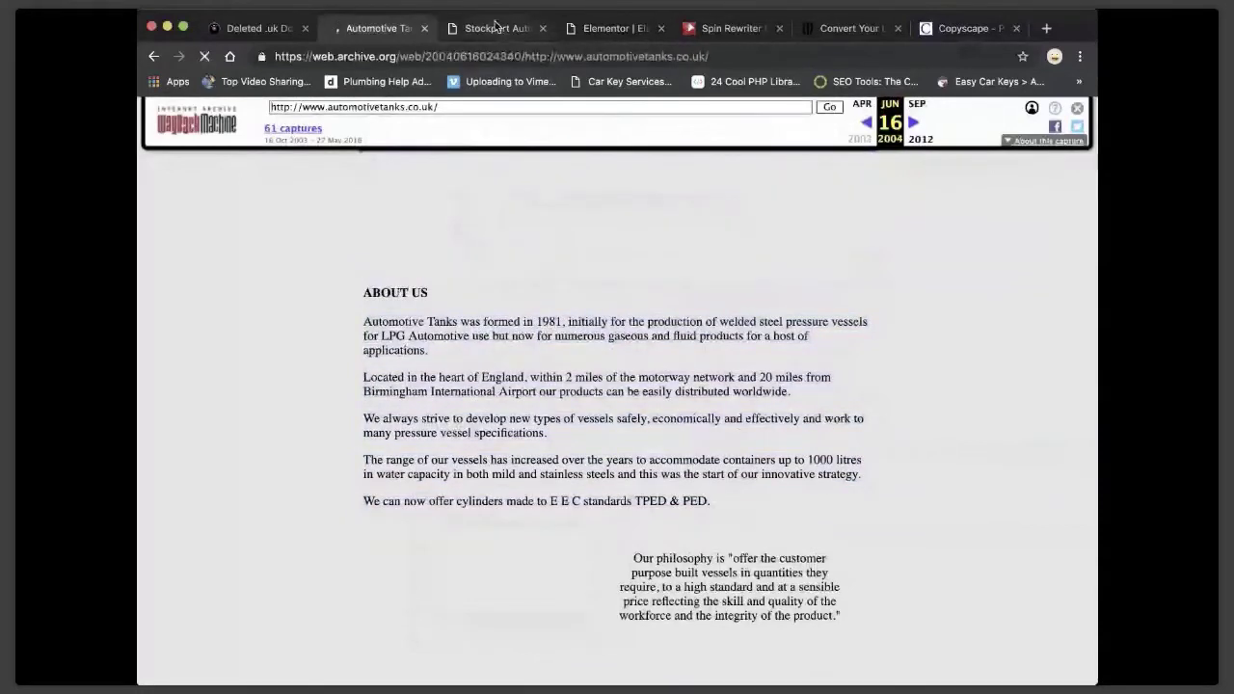
In Elementor, paste the copied Automotive Tanks text into the empty Text Editor widget and remove the extra blank lines between paragraphs.
{"action": "left_click", "coordinate": [625, 33]}
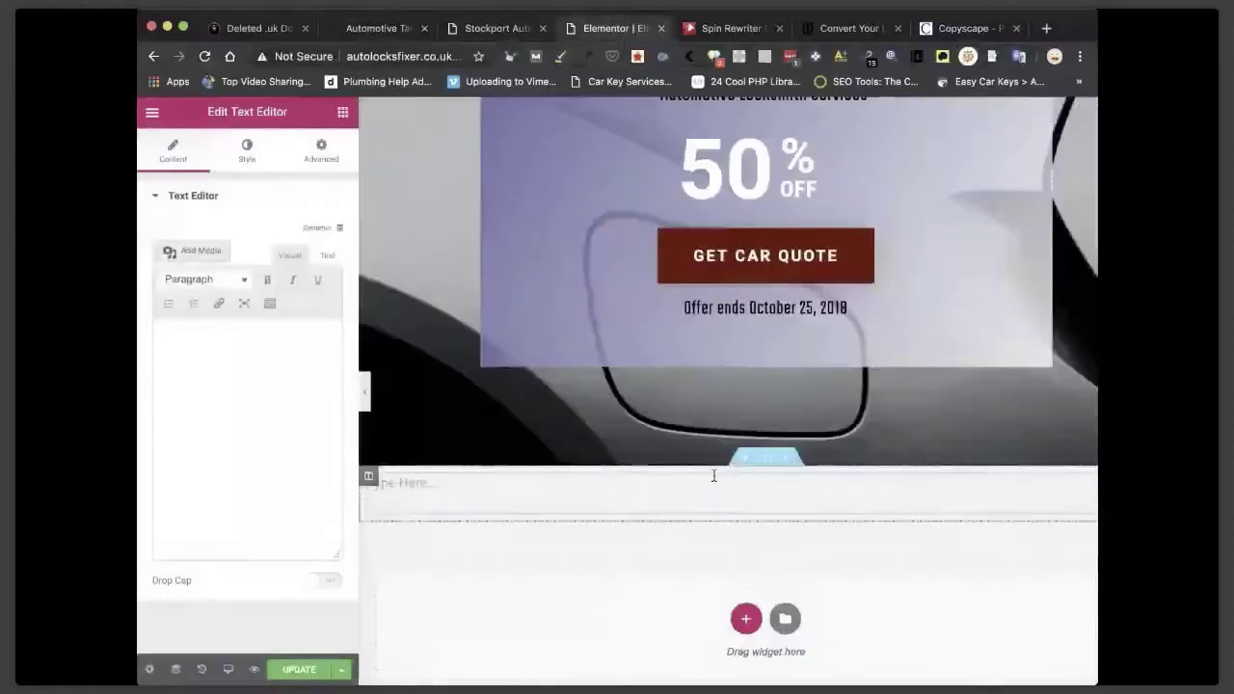
{"action": "key", "text": "super+v"}
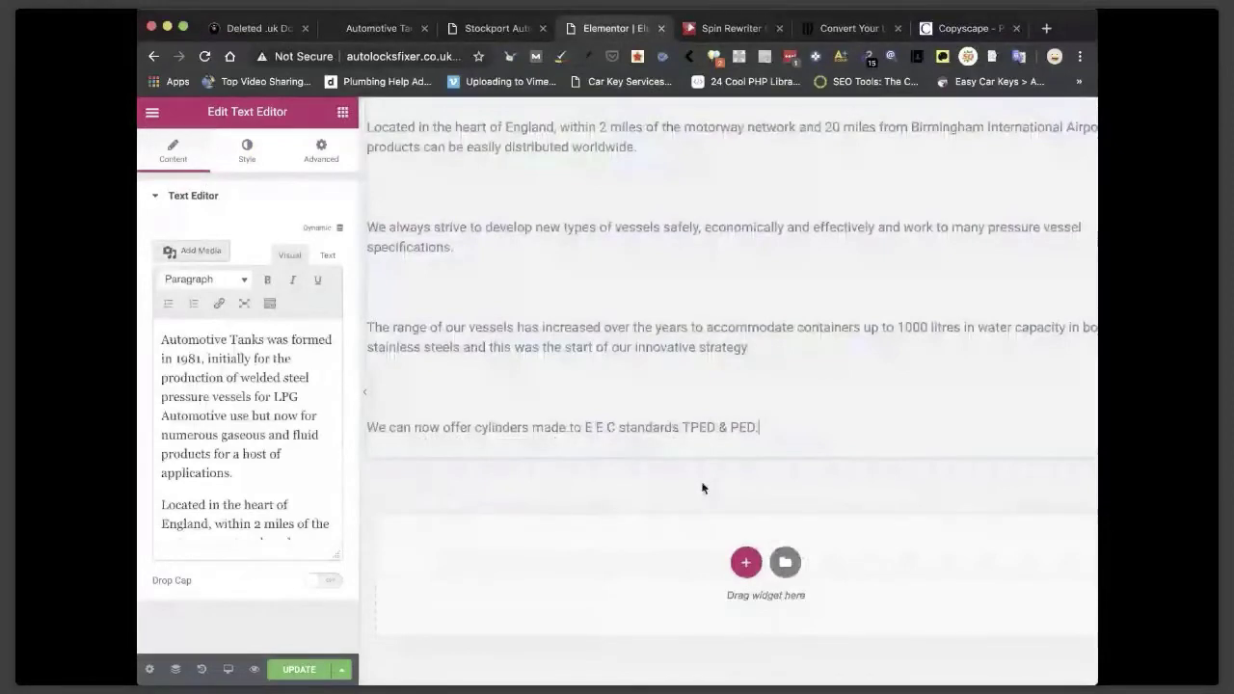
{"action": "scroll", "coordinate": [427, 537], "scroll_direction": "up", "scroll_amount": 2}
{"action": "left_click", "coordinate": [427, 538]}
{"action": "key", "text": "BackSpace"}
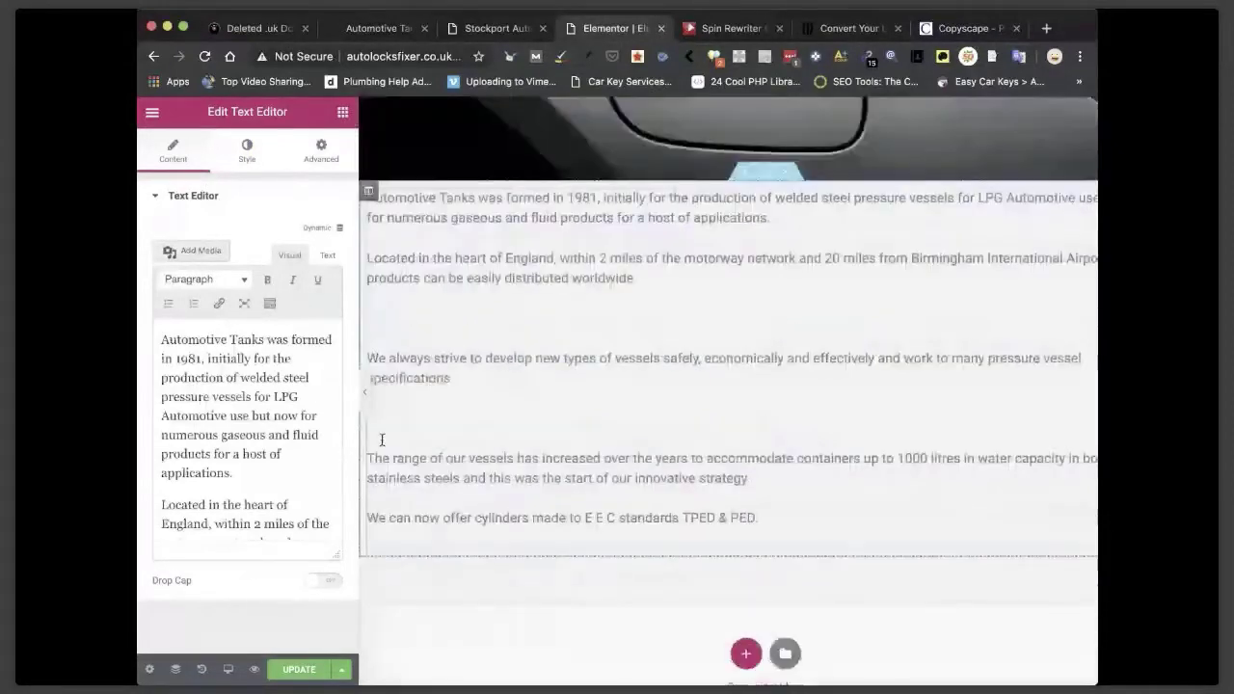
{"action": "left_click", "coordinate": [382, 439]}
{"action": "key", "text": "BackSpace"}
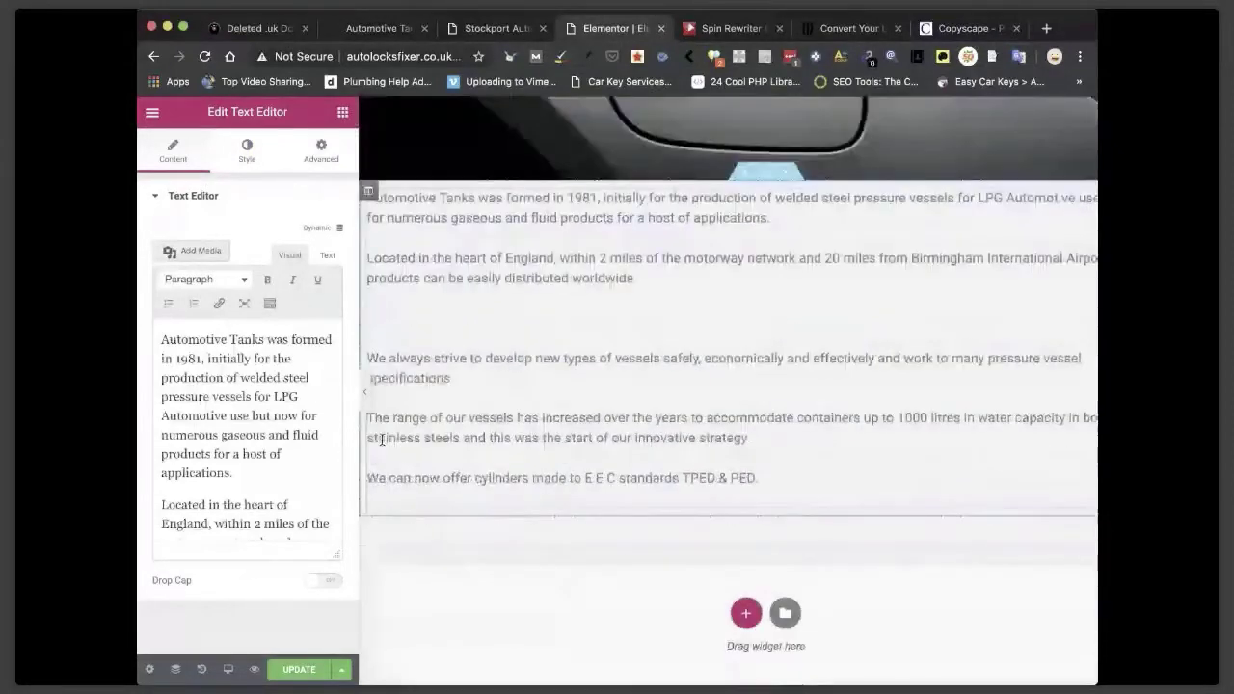
{"action": "scroll", "coordinate": [400, 391], "scroll_direction": "up", "scroll_amount": 1}
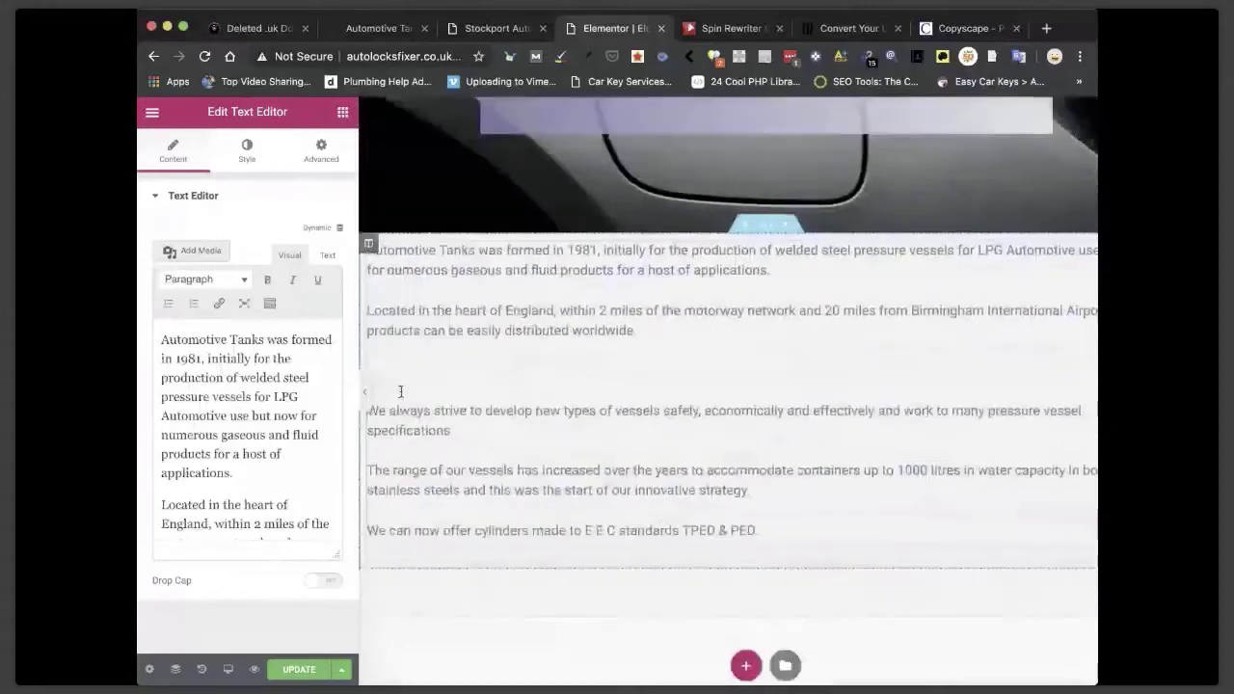
{"action": "left_click", "coordinate": [400, 391]}
{"action": "key", "text": "BackSpace"}
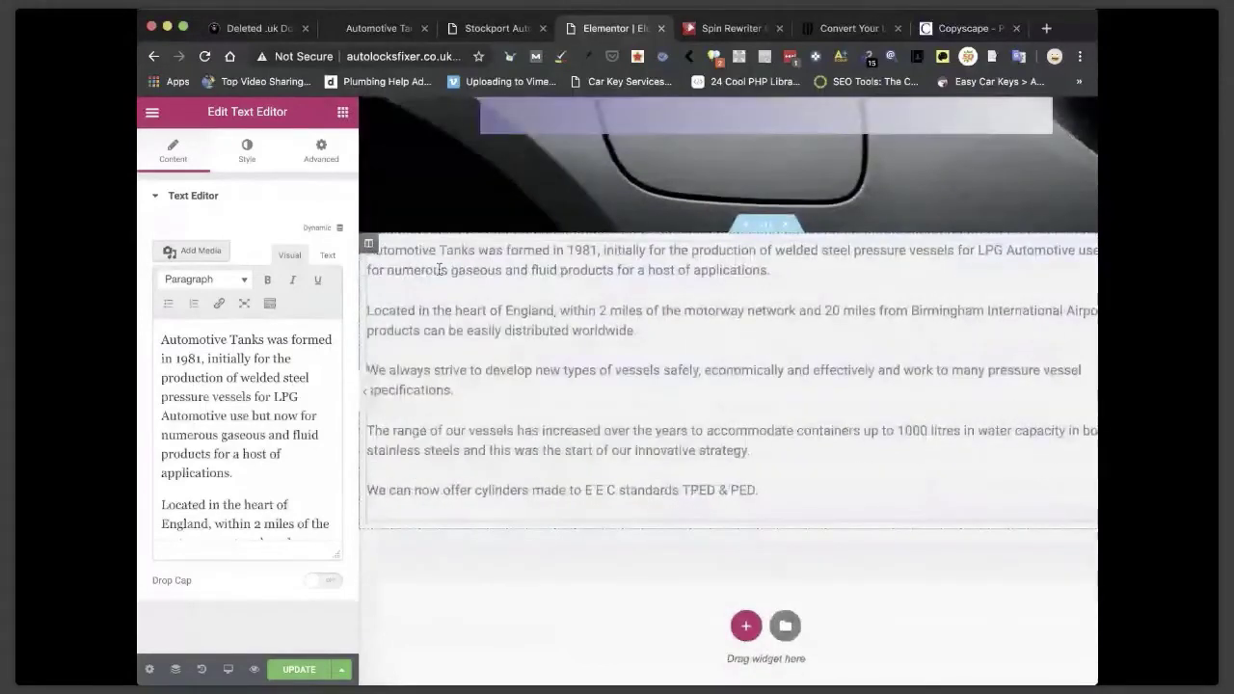
{"action": "scroll", "coordinate": [775, 422], "scroll_direction": "down", "scroll_amount": 1}
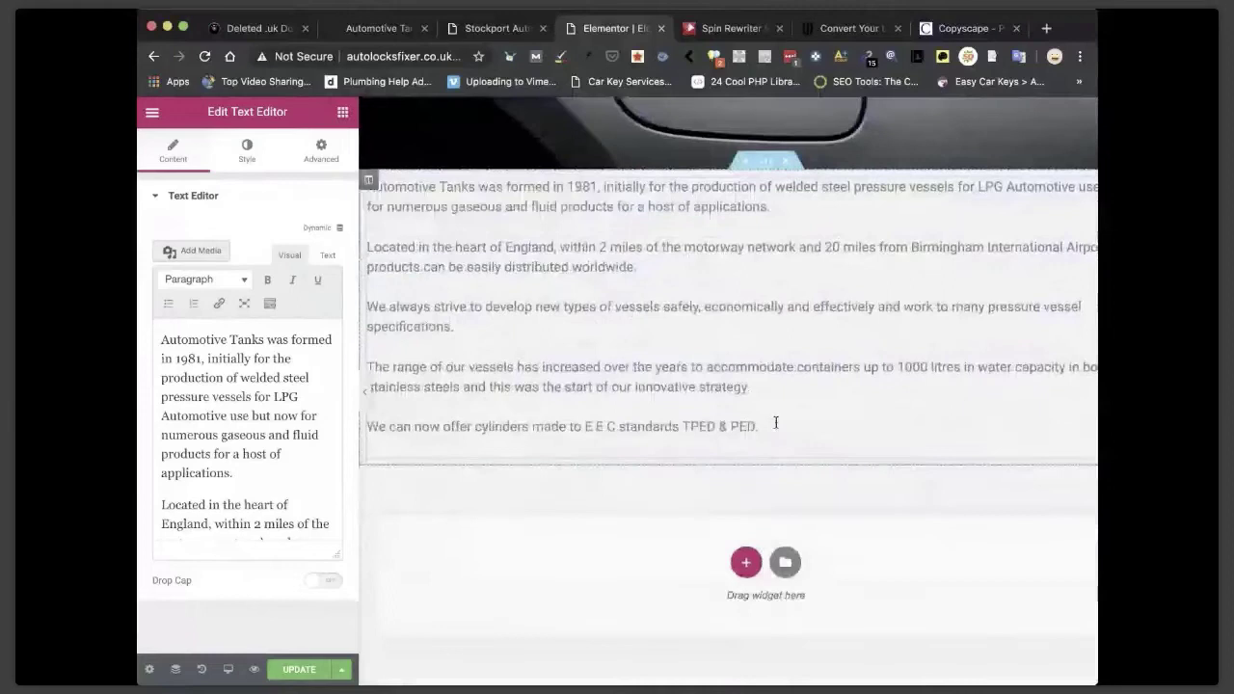
Add another Text Editor widget directly below the pasted Automotive Tanks text.
{"action": "left_click", "coordinate": [343, 113]}
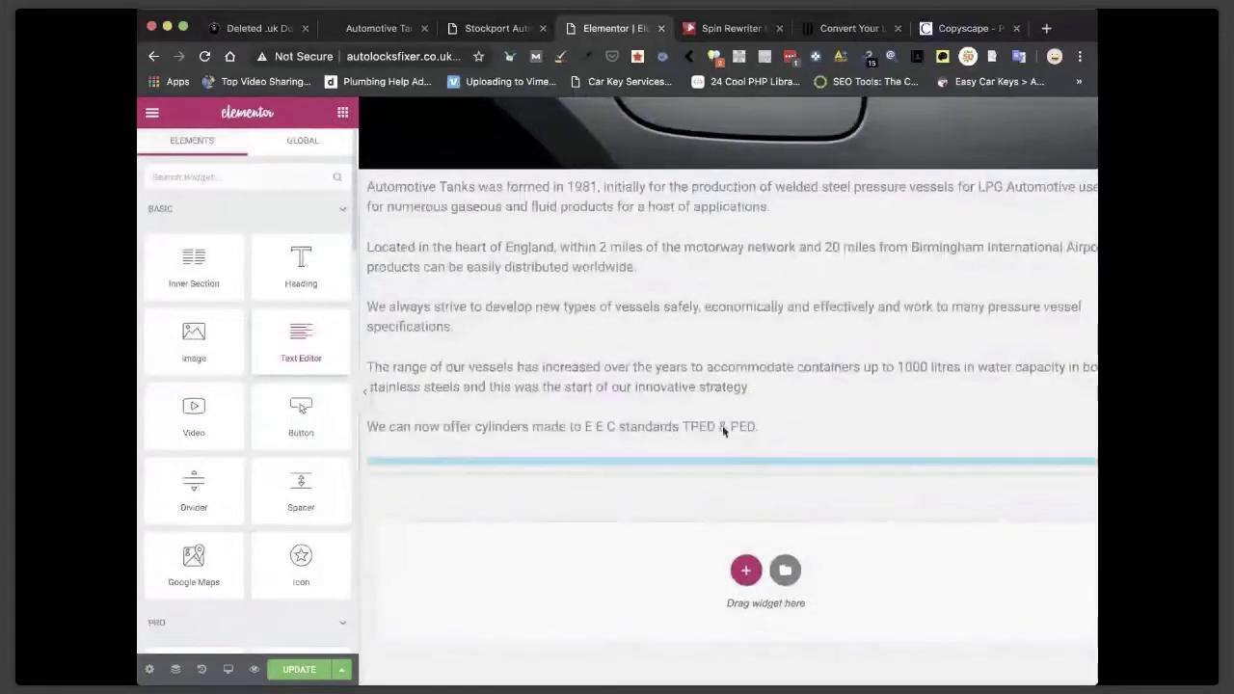
{"action": "left_click_drag", "start_coordinate": [723, 428], "coordinate": [722, 430]}
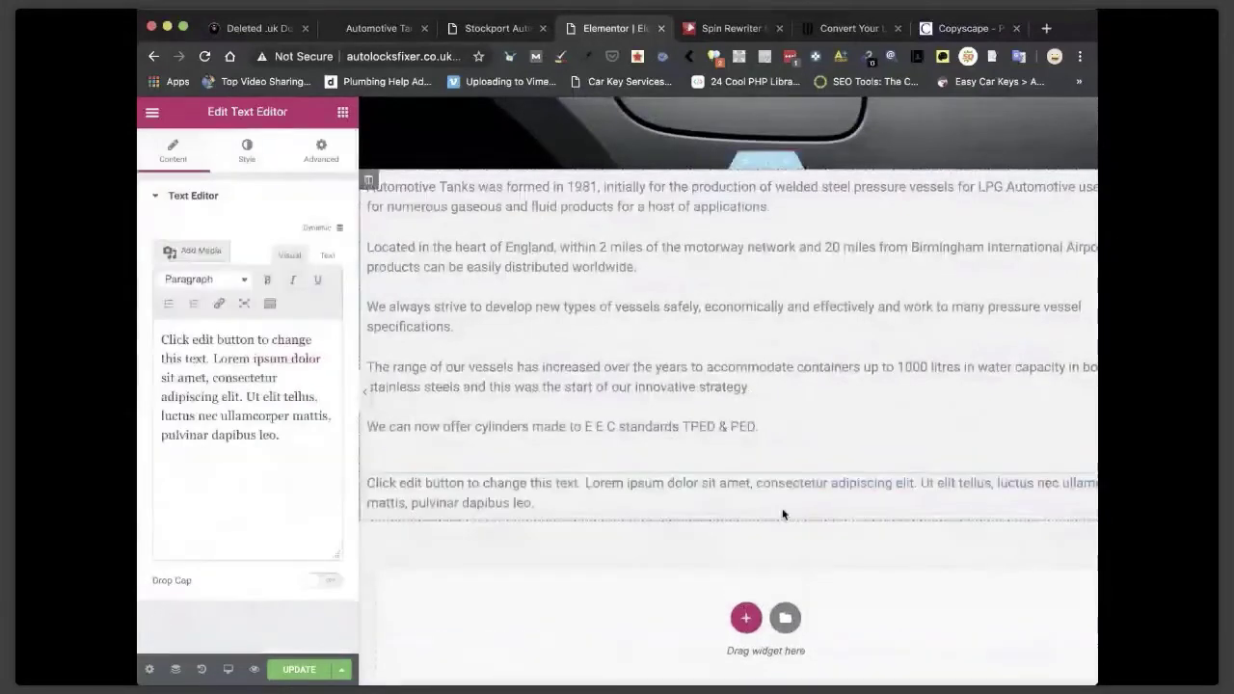
Return to the archived automotivetanks.co.uk site and look through its 10 June 2013 snapshot for usable text.
{"action": "left_click", "coordinate": [246, 28]}
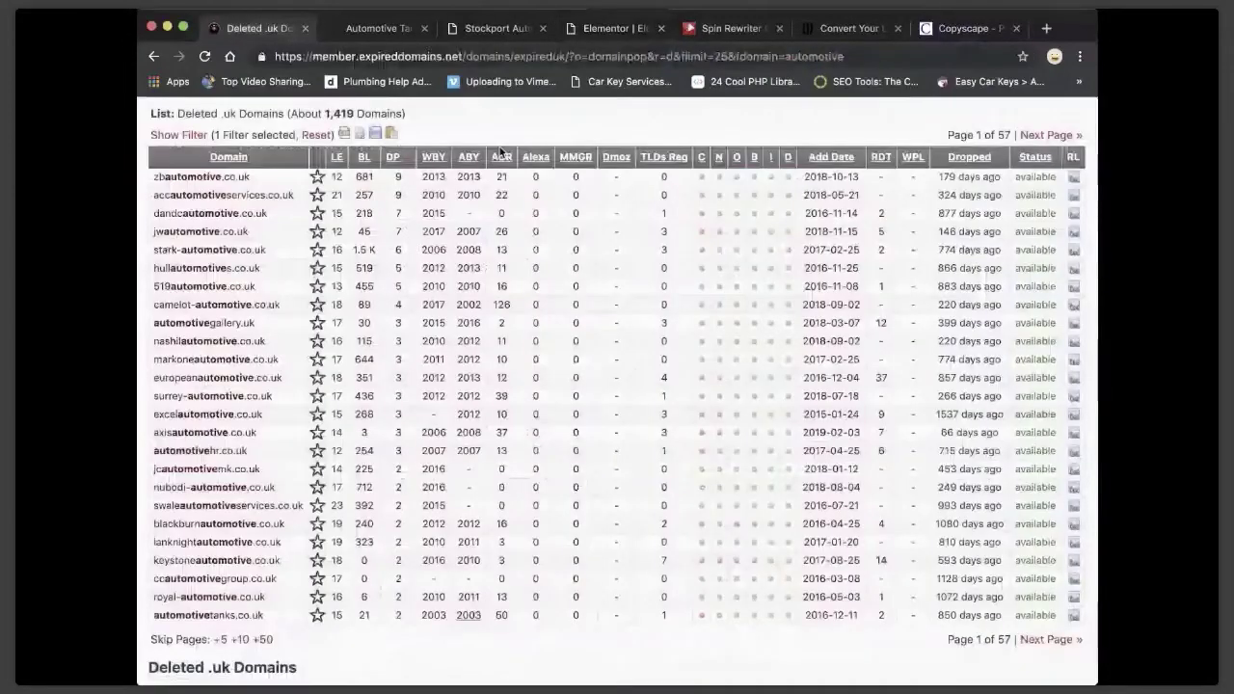
{"action": "key", "text": "ctrl+Tab"}
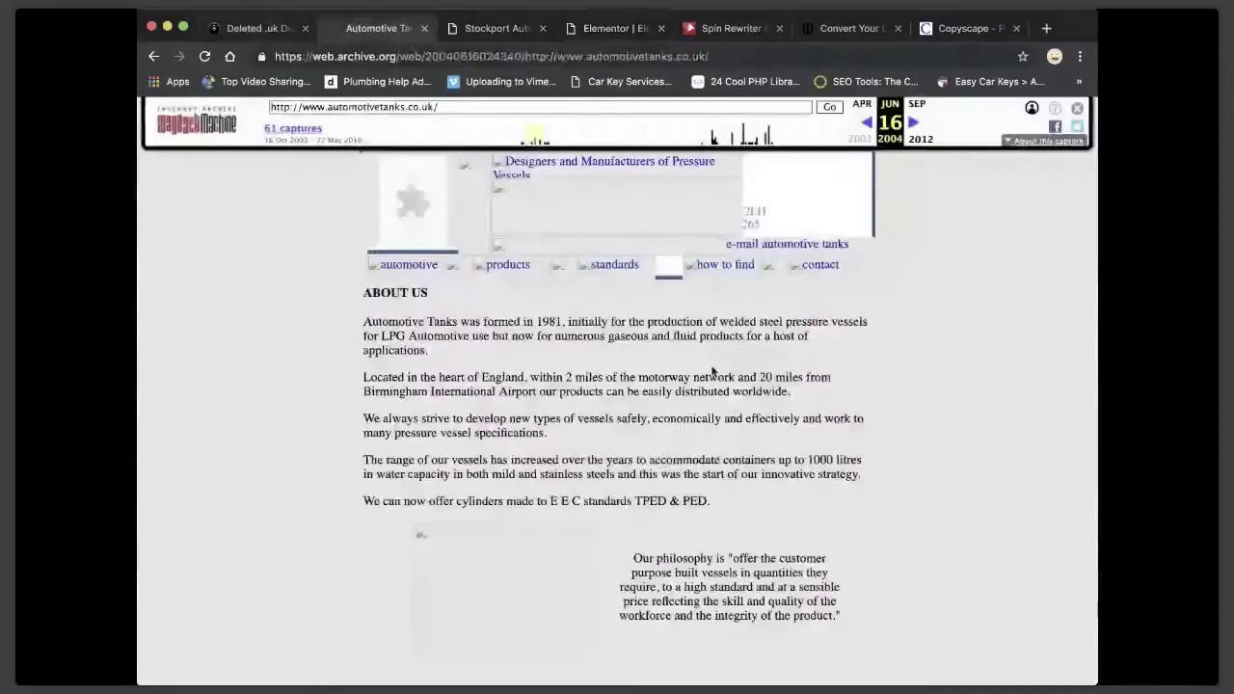
{"action": "left_click", "coordinate": [712, 142]}
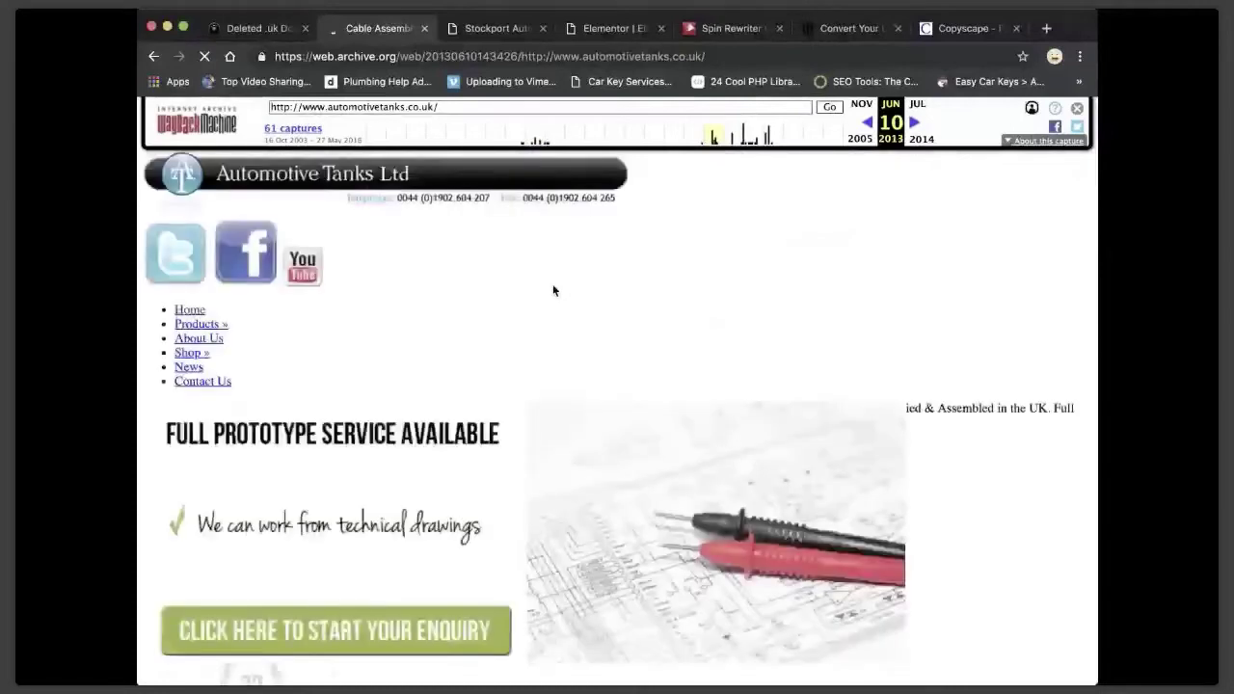
{"action": "scroll", "coordinate": [672, 416], "scroll_direction": "down", "scroll_amount": 15}
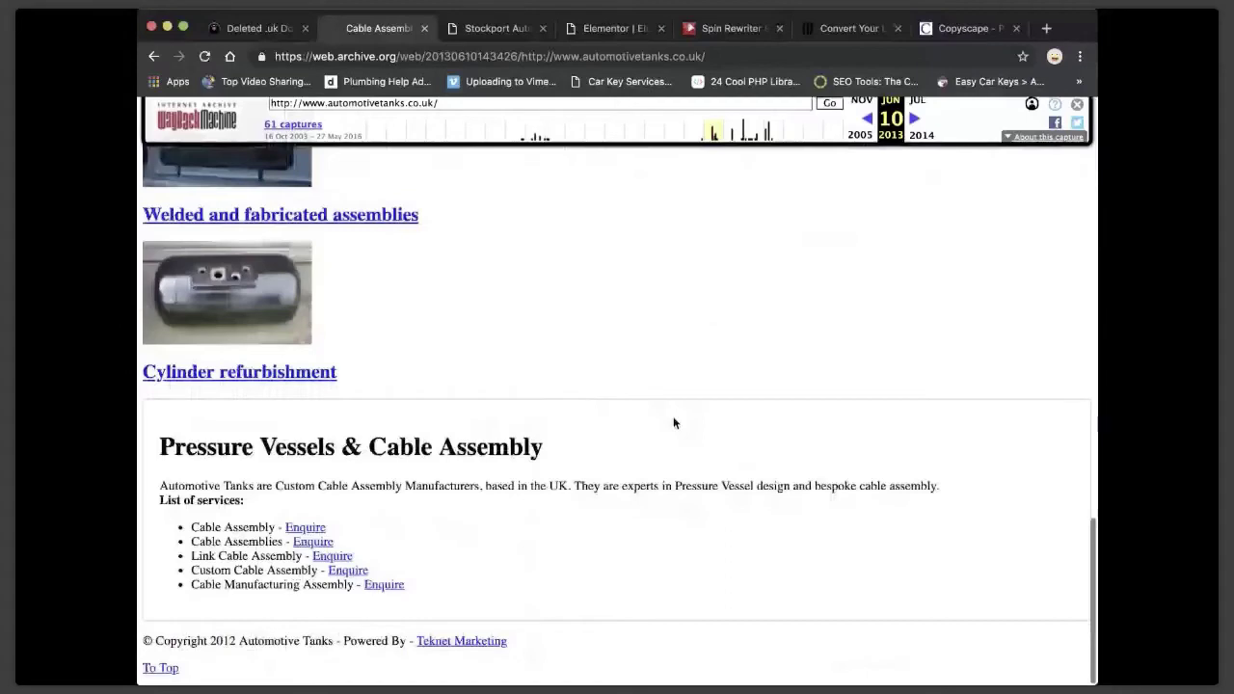
{"action": "scroll", "coordinate": [673, 421], "scroll_direction": "up", "scroll_amount": 15}
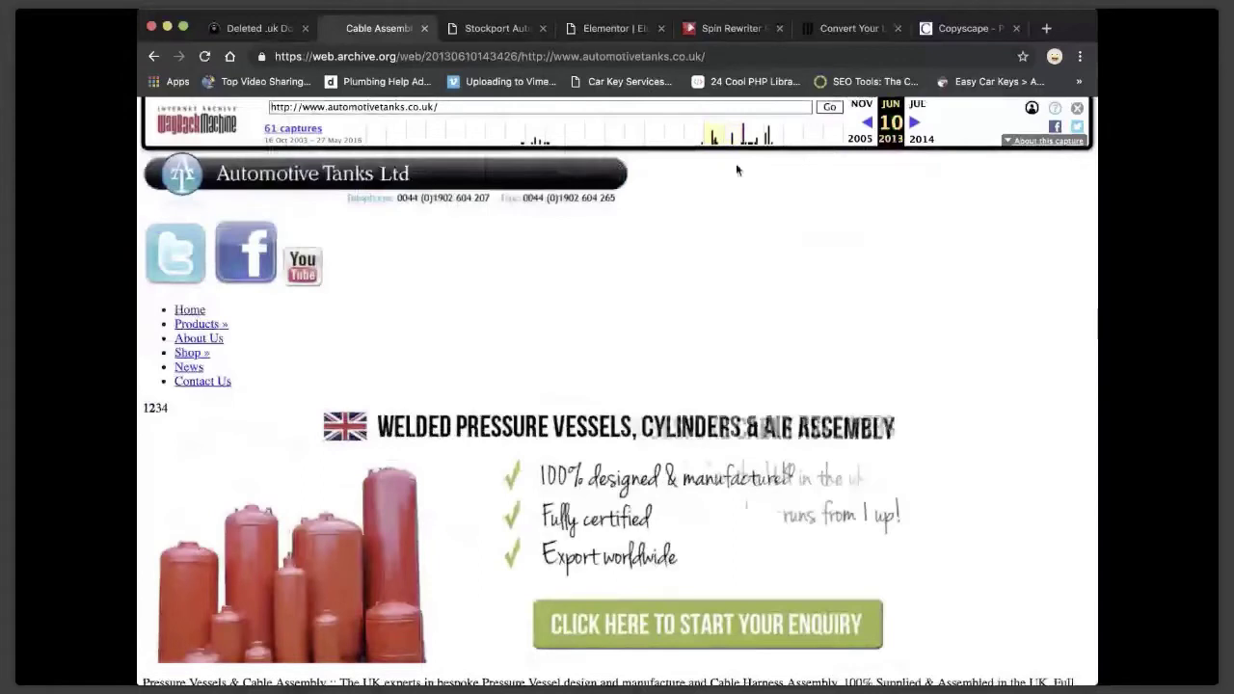
Close the archived site and, in Spin Rewriter, search for "auto security" articles and fetch "Auto Security - It Pays To Stay Safe".
{"action": "left_click", "coordinate": [424, 29]}
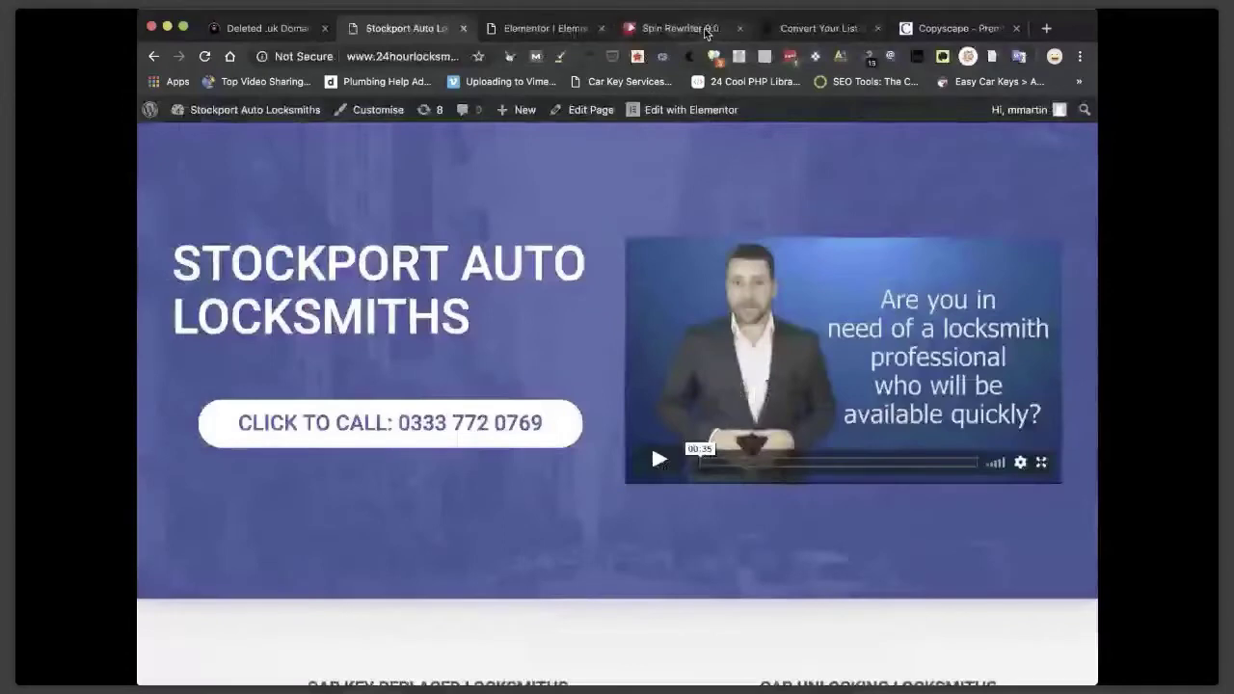
{"action": "left_click", "coordinate": [706, 30]}
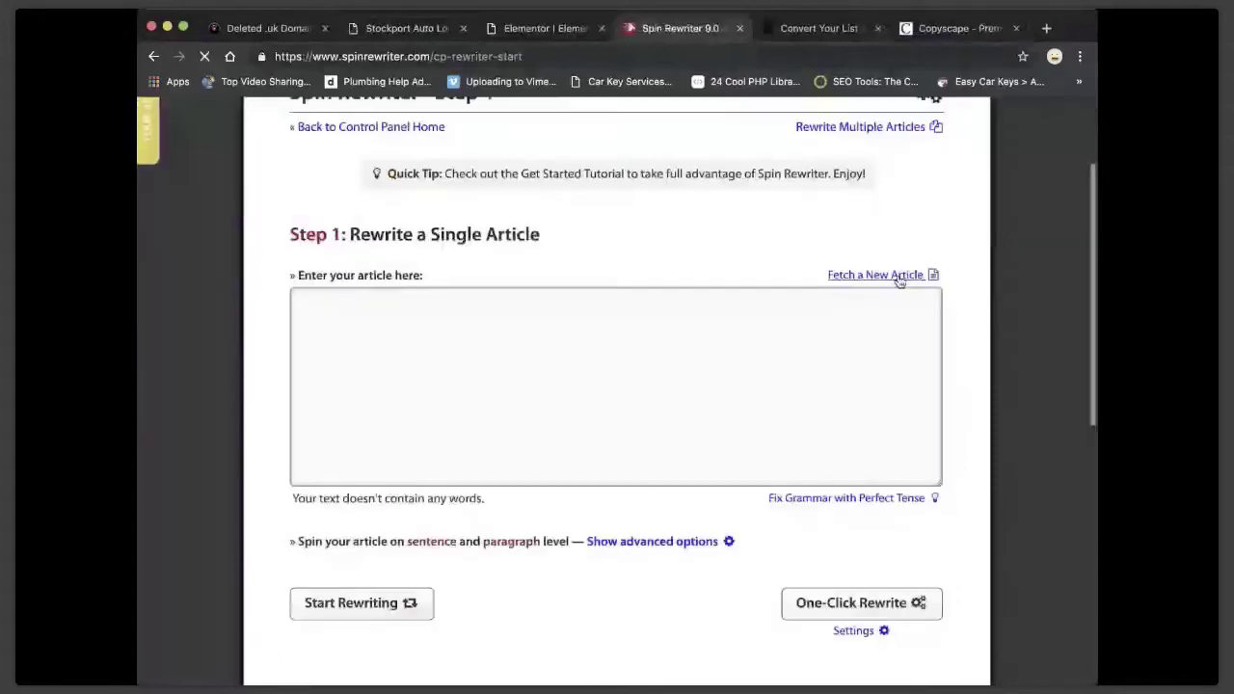
{"action": "left_click", "coordinate": [898, 276]}
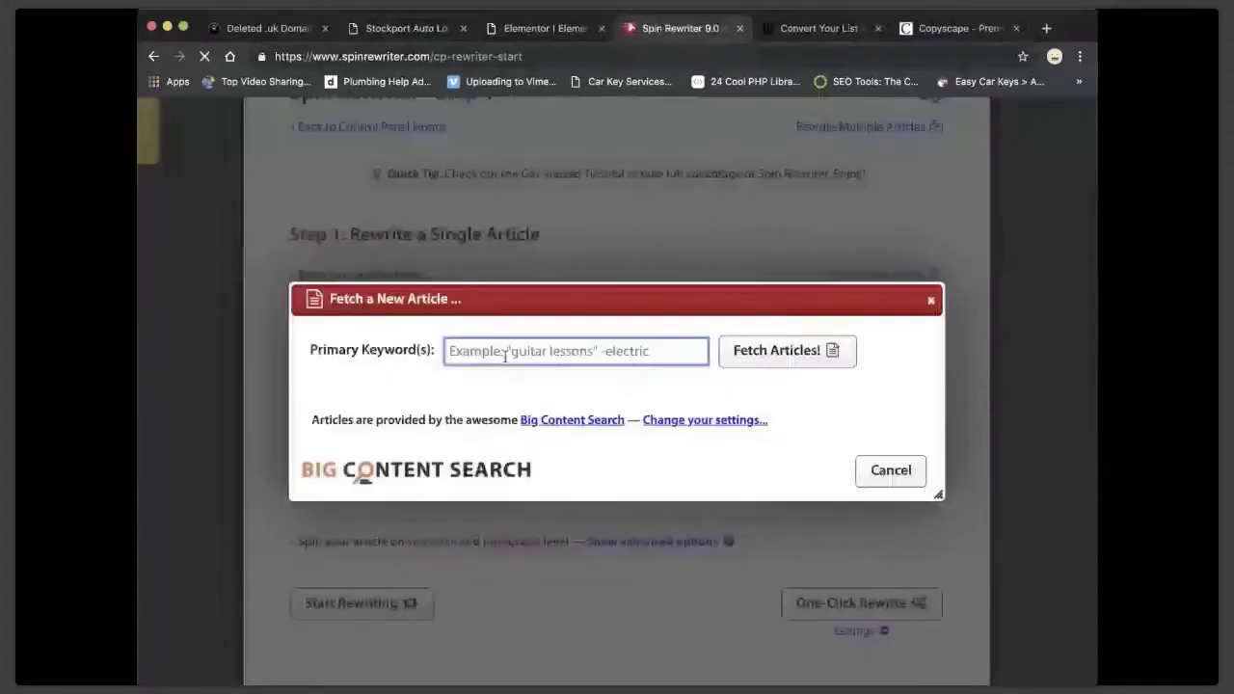
{"action": "type", "text": "auto "}
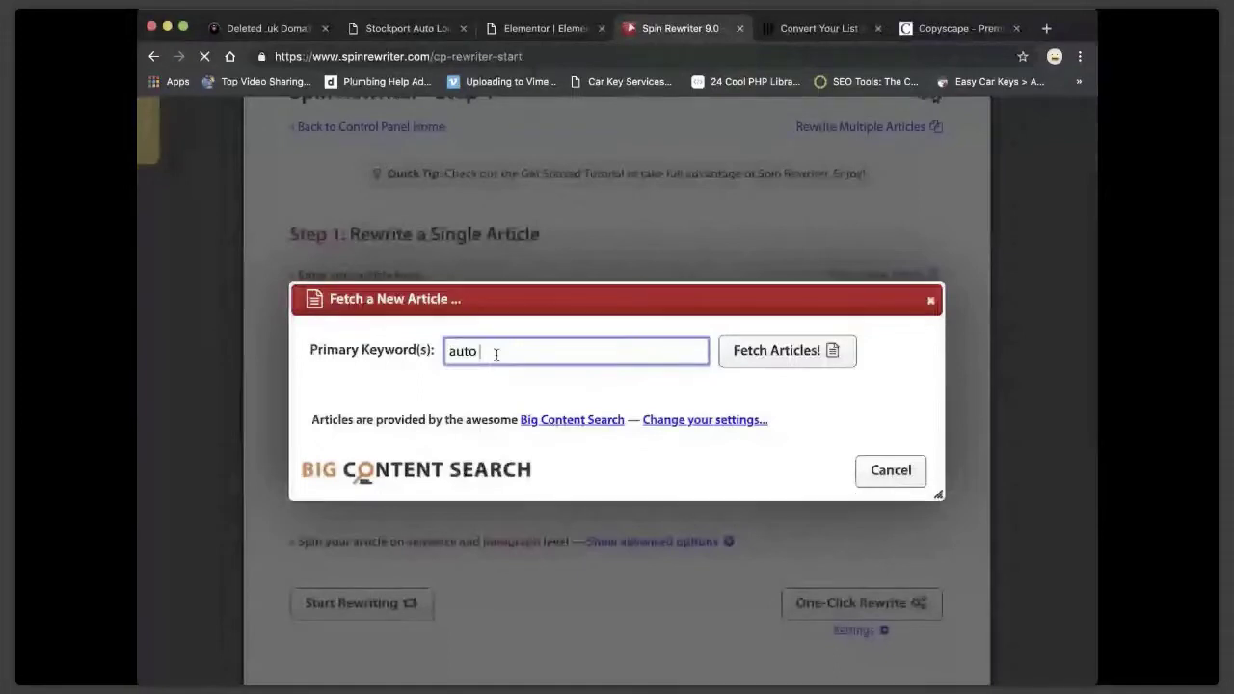
{"action": "type", "text": "security"}
{"action": "left_click", "coordinate": [776, 356]}
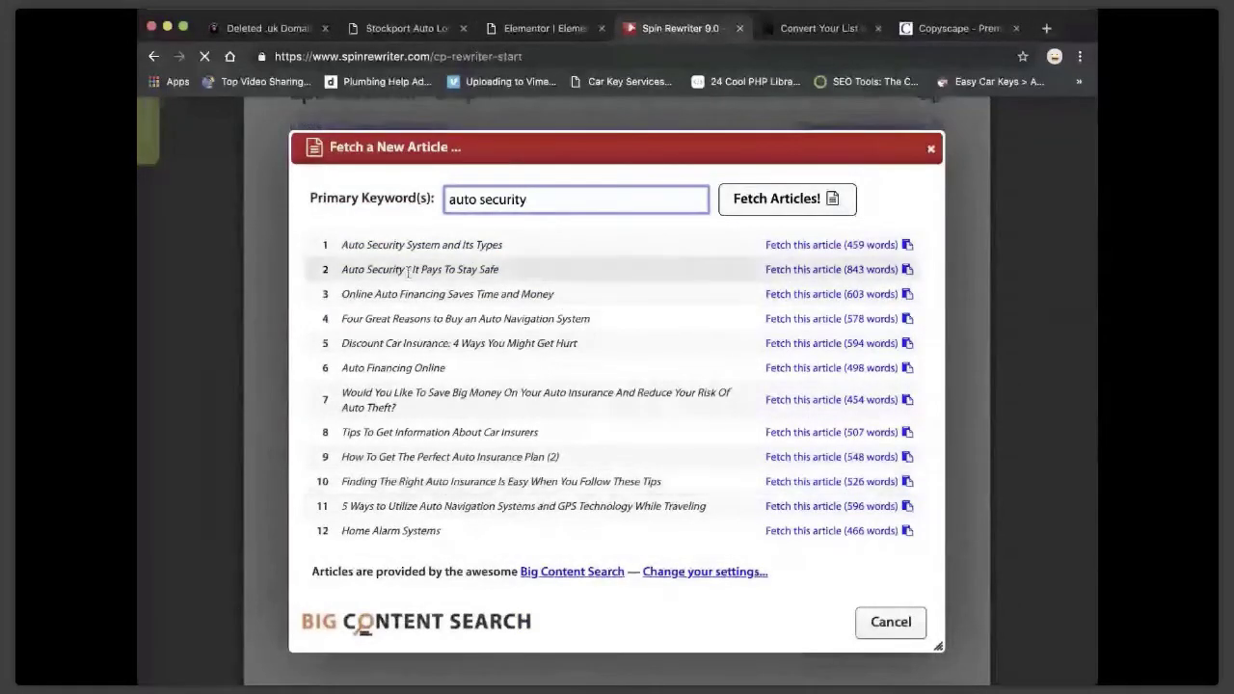
{"action": "left_click", "coordinate": [860, 272]}
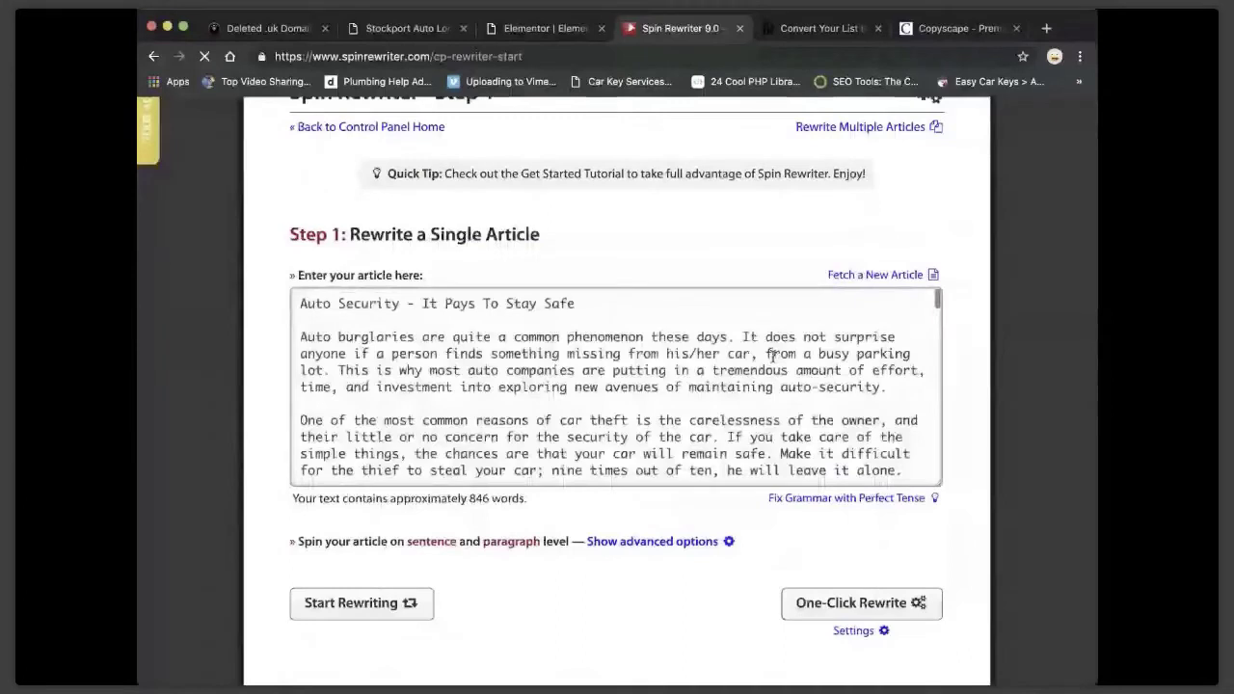
Open the One-Click Rewrite settings and review the synonym level, nested spinning option and protected keywords list.
{"action": "scroll", "coordinate": [601, 516], "scroll_direction": "down", "scroll_amount": 3}
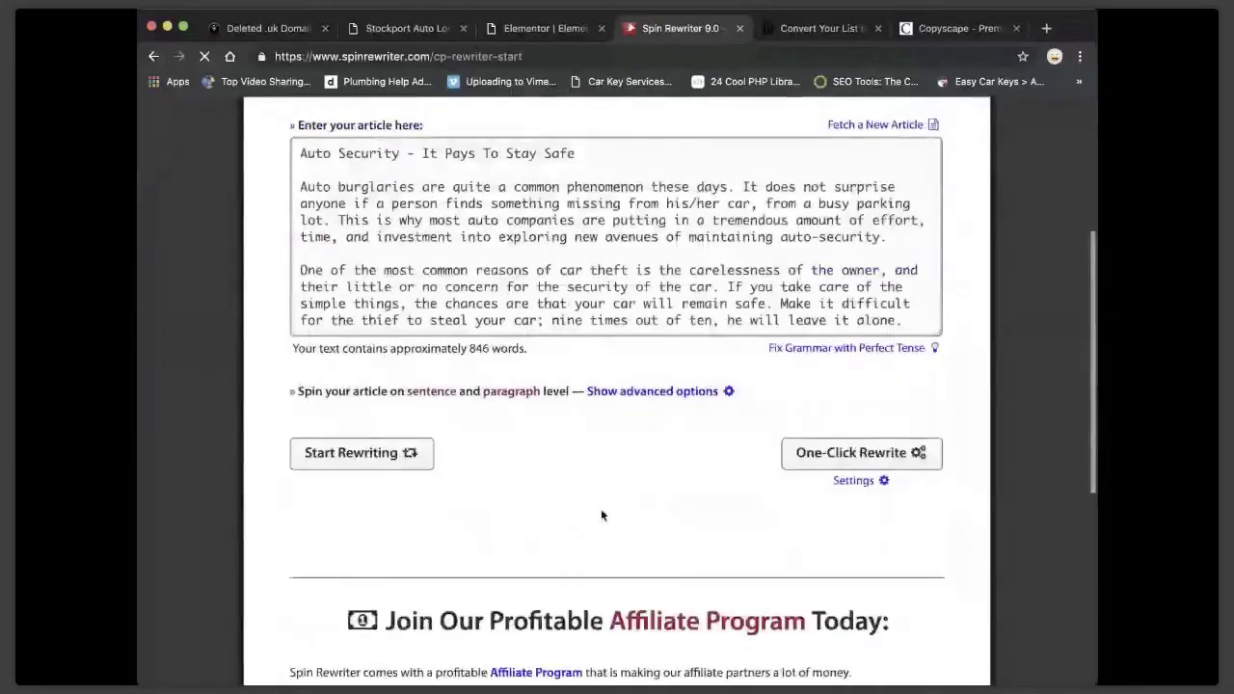
{"action": "left_click", "coordinate": [853, 480]}
{"action": "scroll", "coordinate": [796, 549], "scroll_direction": "down", "scroll_amount": 5}
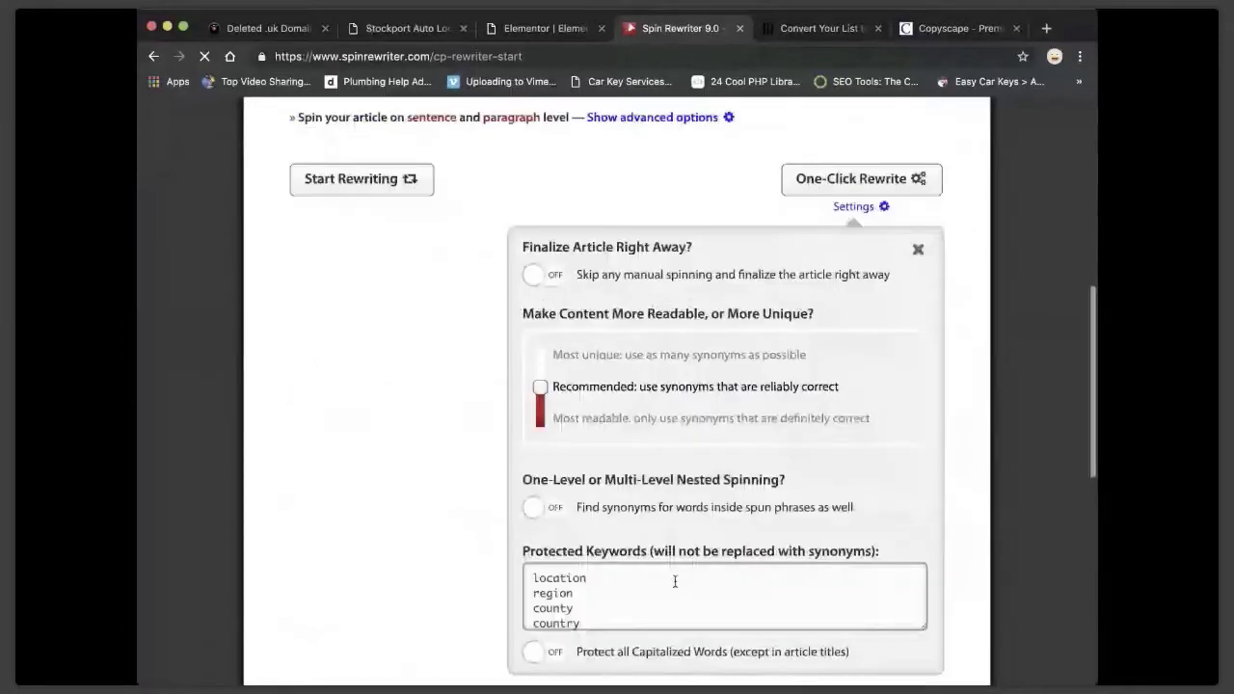
{"action": "scroll", "coordinate": [674, 581], "scroll_direction": "down", "scroll_amount": 10}
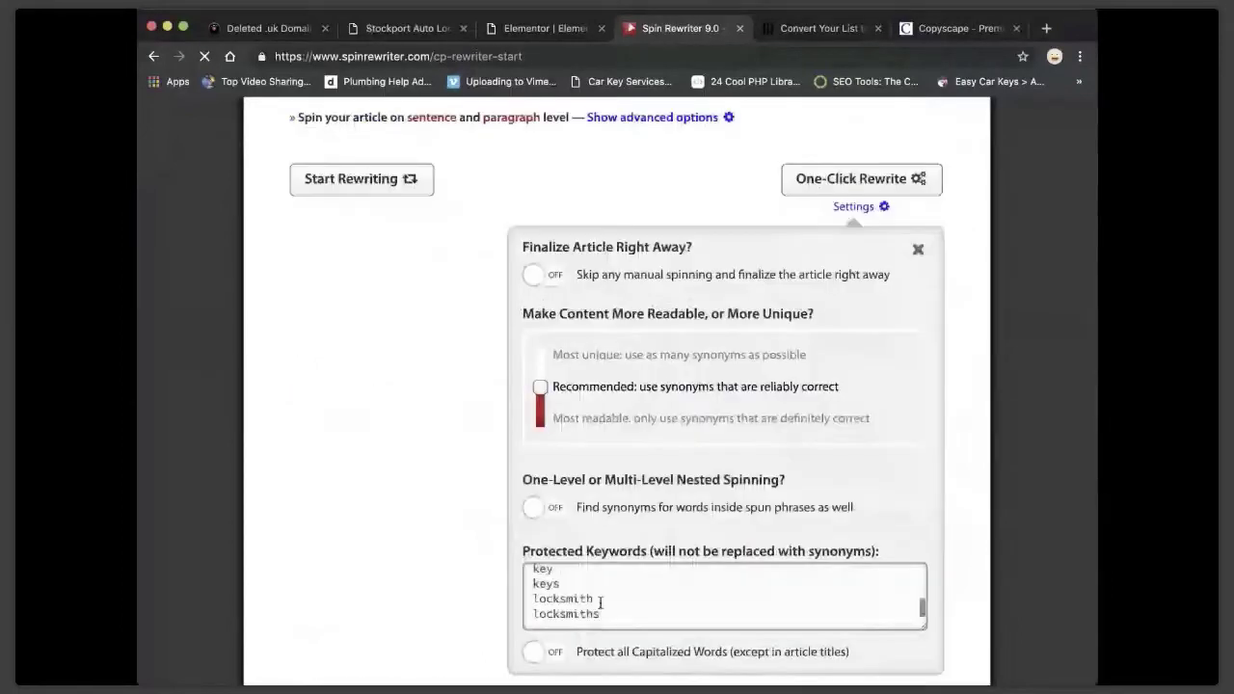
{"action": "scroll", "coordinate": [601, 607], "scroll_direction": "up", "scroll_amount": 2}
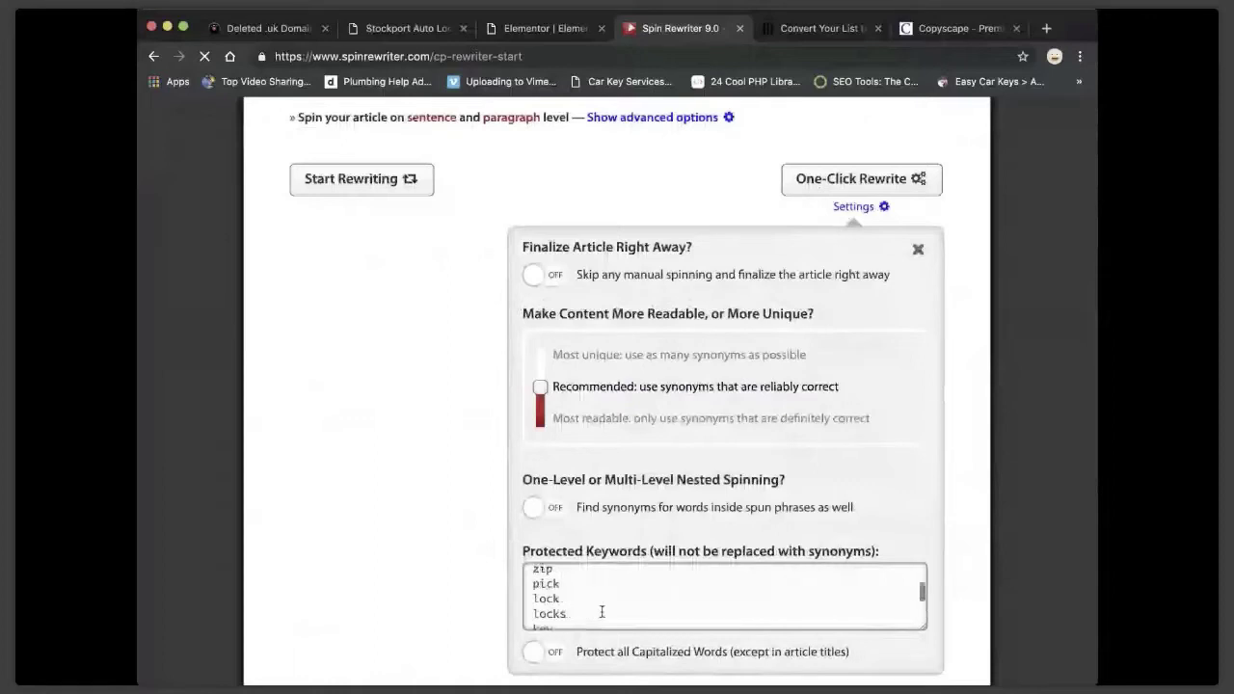
{"action": "scroll", "coordinate": [601, 611], "scroll_direction": "up", "scroll_amount": 10}
{"action": "scroll", "coordinate": [601, 611], "scroll_direction": "down", "scroll_amount": 10}
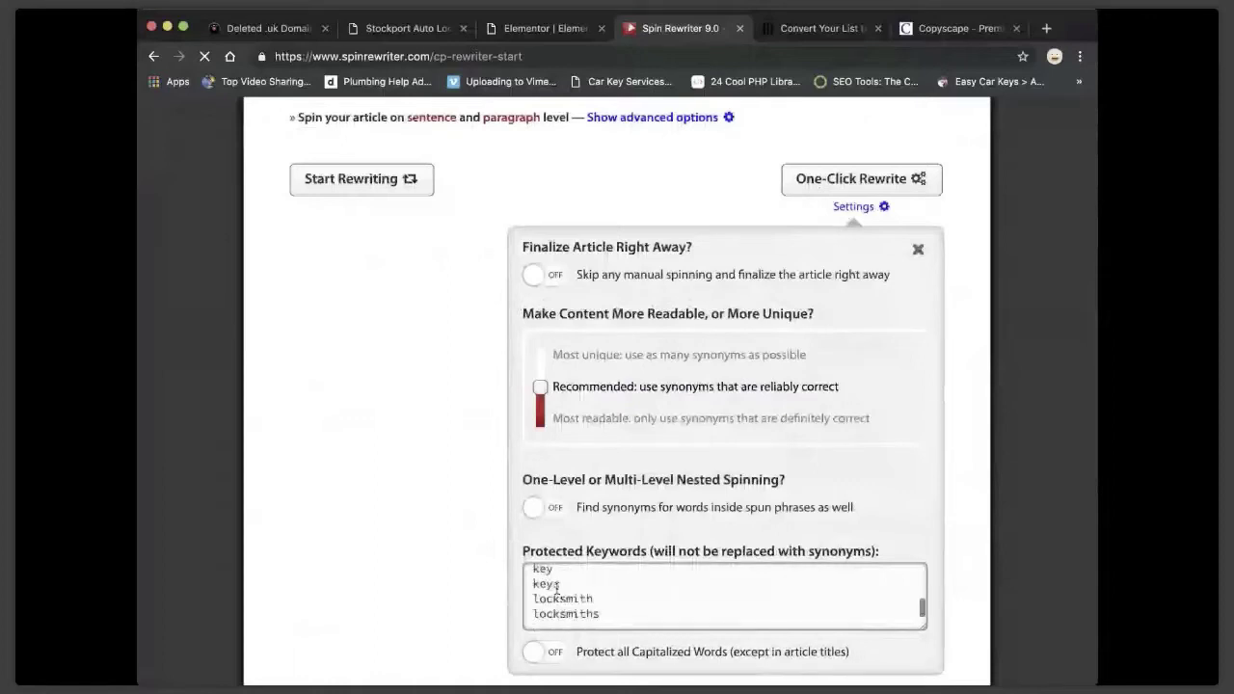
{"action": "scroll", "coordinate": [557, 586], "scroll_direction": "up", "scroll_amount": 1}
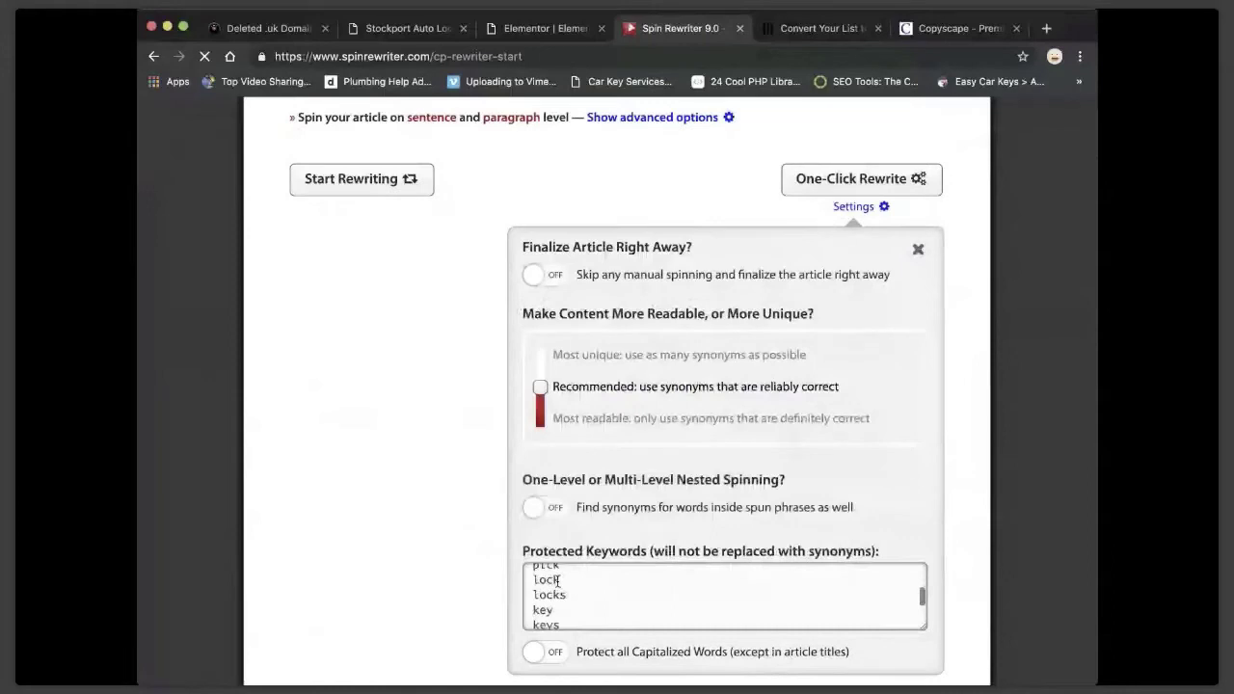
{"action": "scroll", "coordinate": [557, 581], "scroll_direction": "up", "scroll_amount": 3}
{"action": "scroll", "coordinate": [610, 599], "scroll_direction": "up", "scroll_amount": 1}
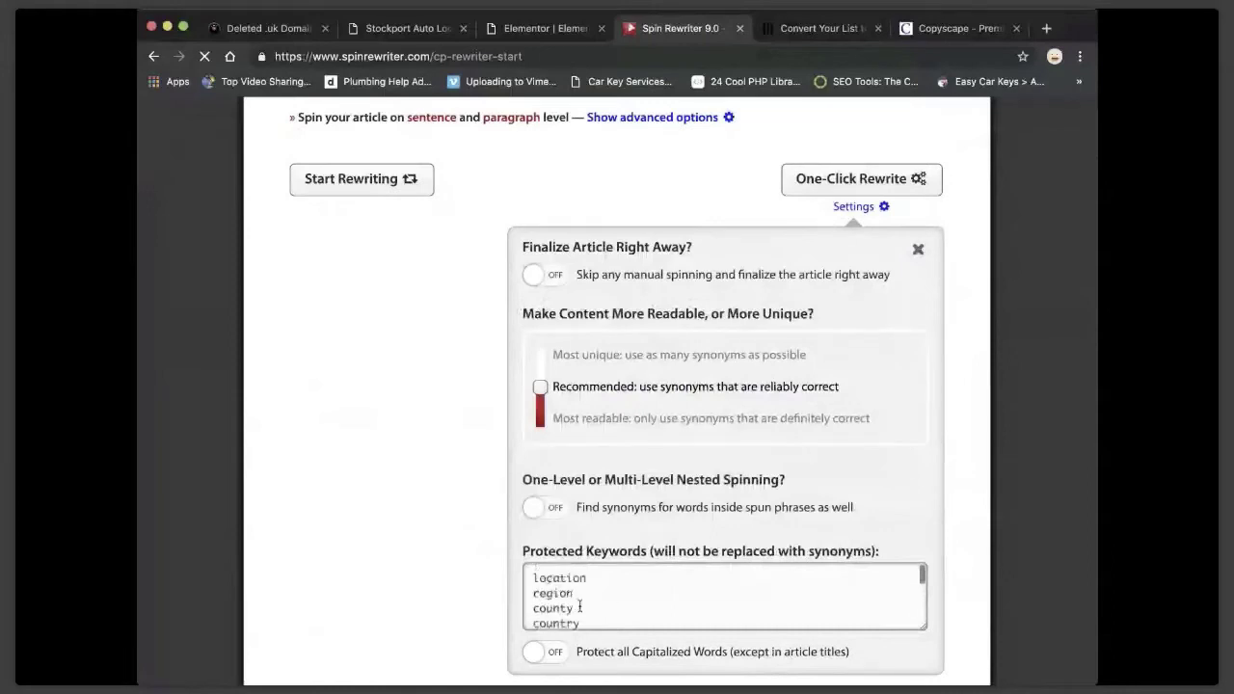
{"action": "scroll", "coordinate": [585, 589], "scroll_direction": "down", "scroll_amount": 2}
{"action": "scroll", "coordinate": [584, 590], "scroll_direction": "up", "scroll_amount": 2}
{"action": "scroll", "coordinate": [718, 310], "scroll_direction": "up", "scroll_amount": 2}
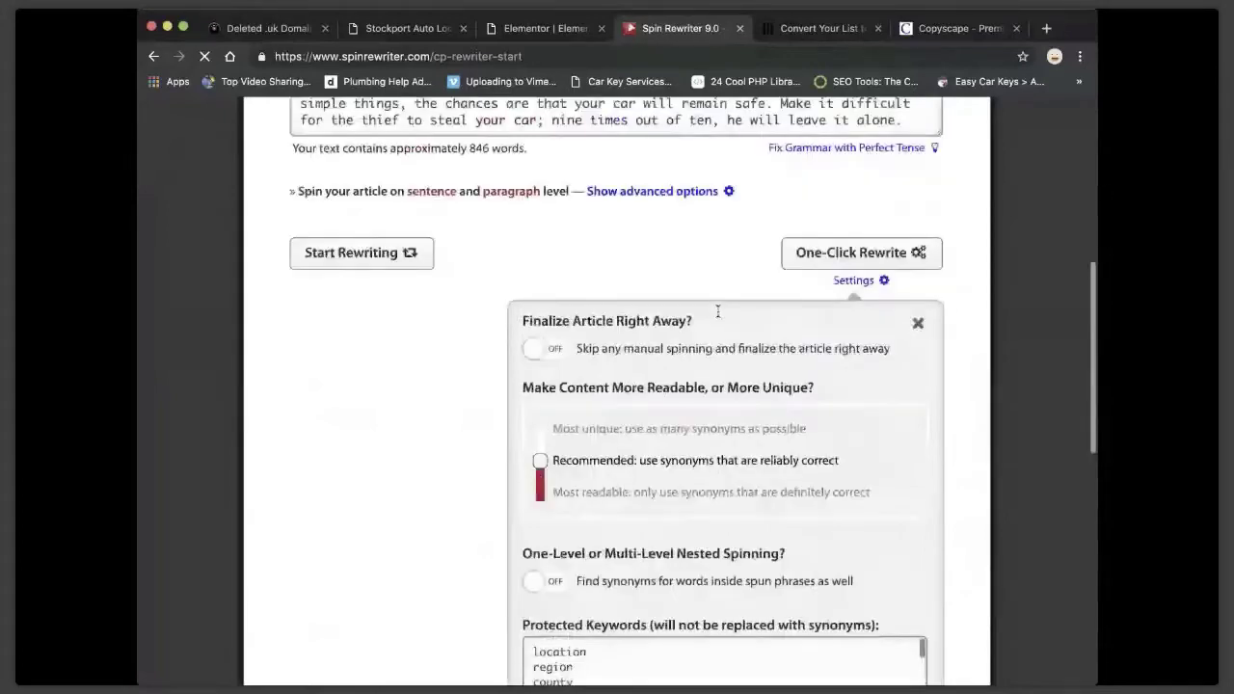
{"action": "scroll", "coordinate": [718, 310], "scroll_direction": "down", "scroll_amount": 5}
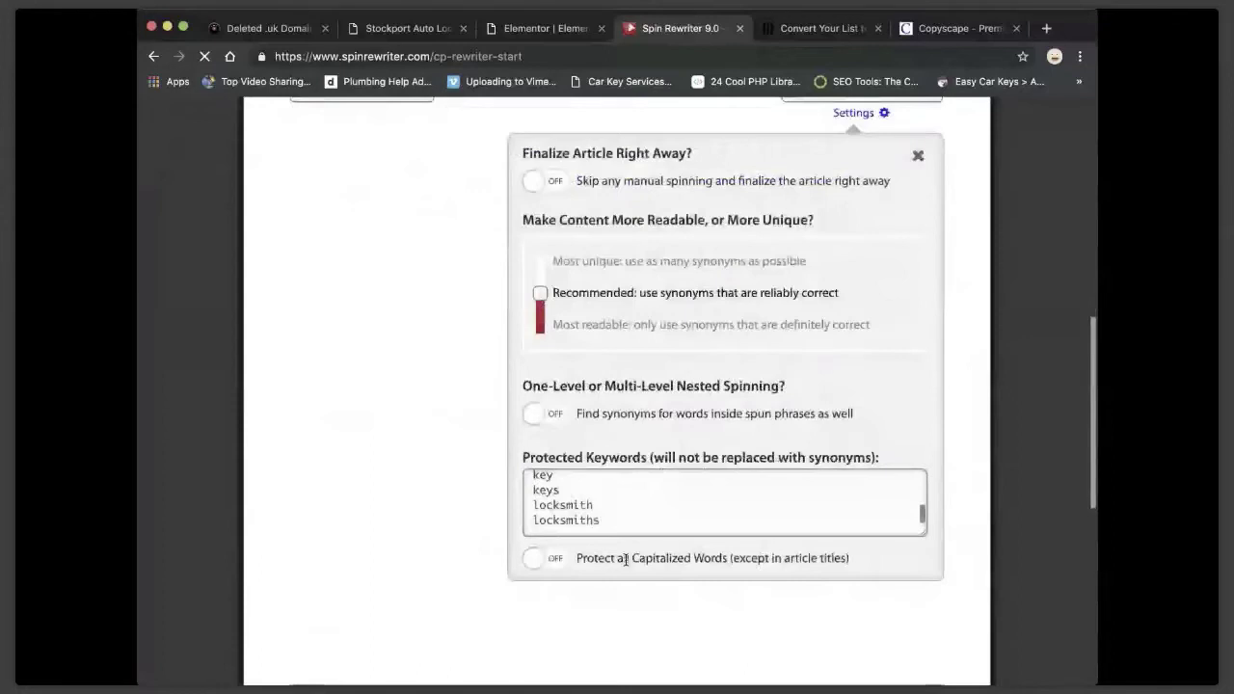
{"action": "scroll", "coordinate": [841, 297], "scroll_direction": "up", "scroll_amount": 5}
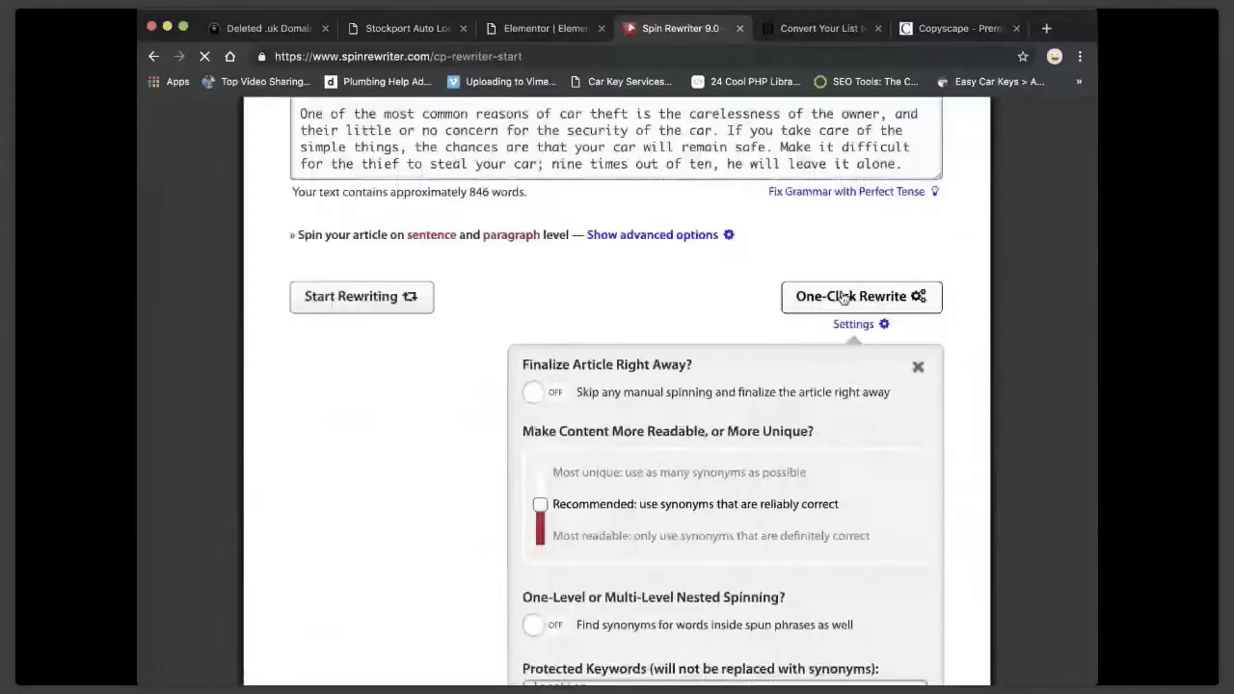
Run One-Click Rewrite on the fetched auto security article and copy its entire spintax version.
{"action": "left_click", "coordinate": [841, 297]}
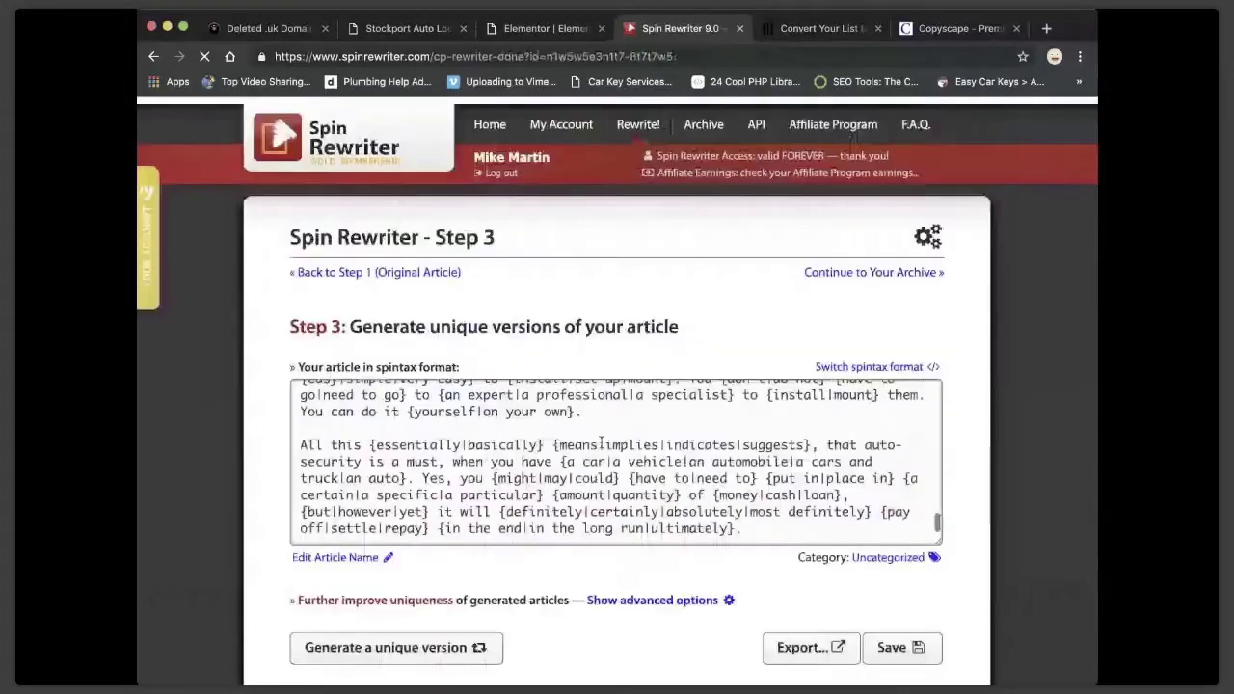
{"action": "scroll", "coordinate": [601, 441], "scroll_direction": "down", "scroll_amount": 1}
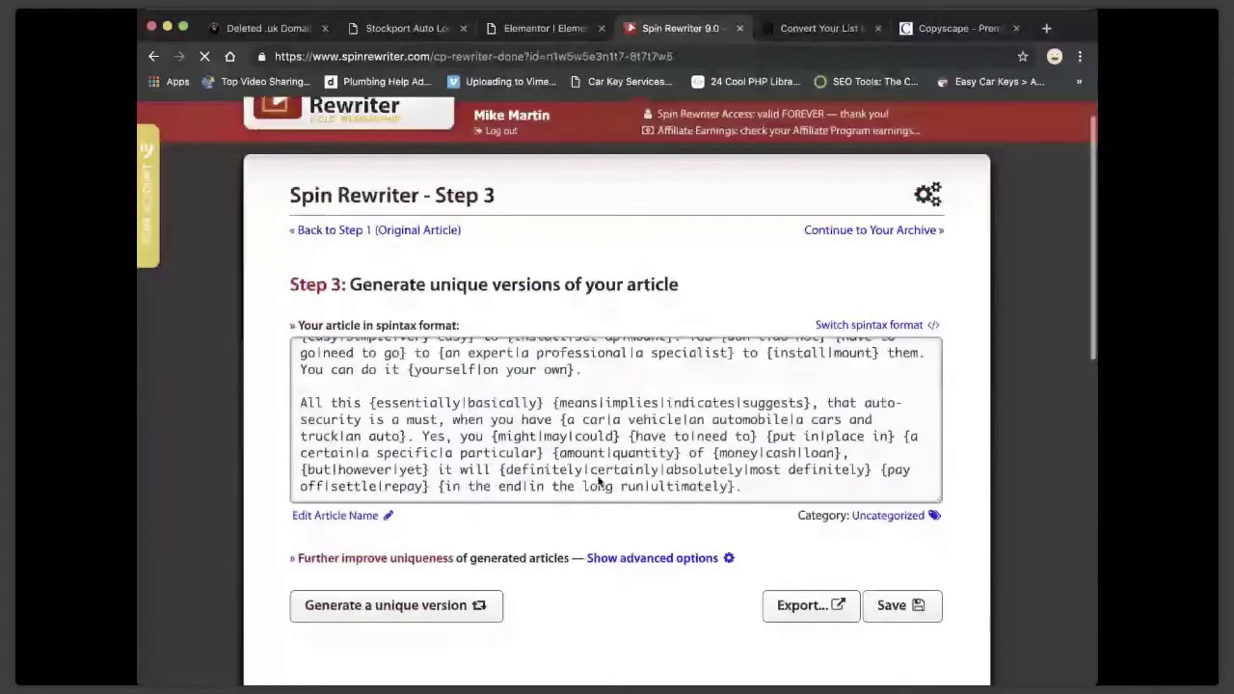
{"action": "left_click", "coordinate": [564, 426]}
{"action": "key", "text": "super+a"}
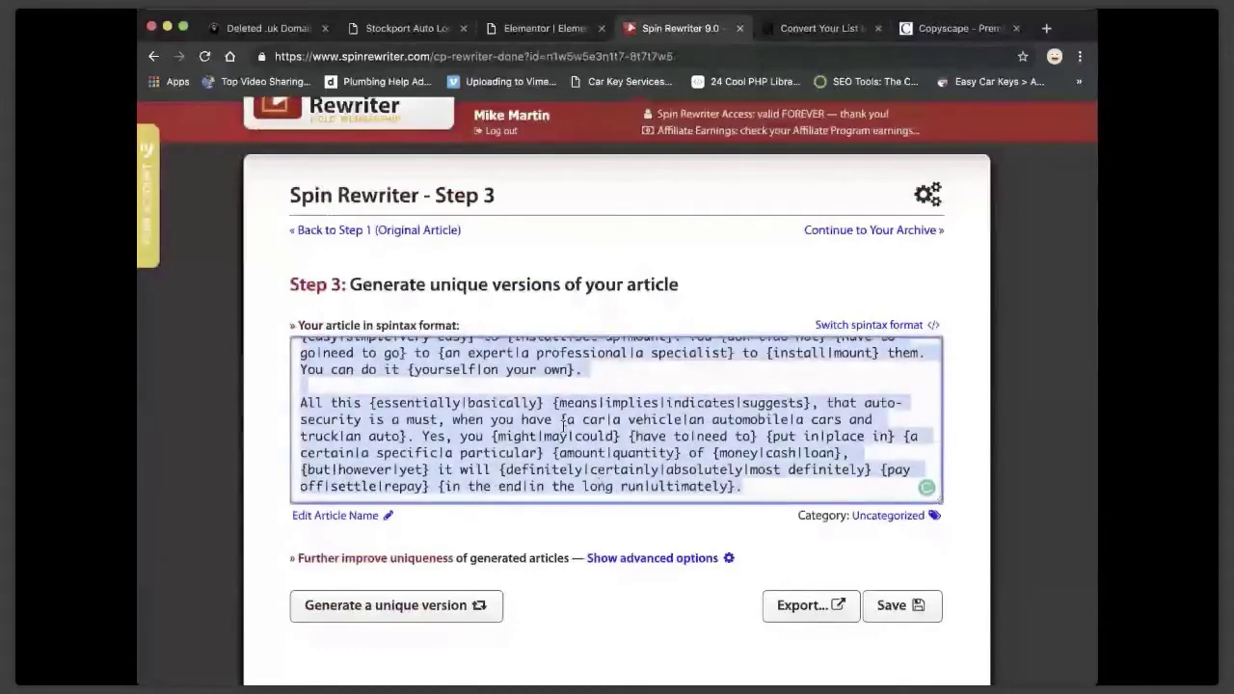
{"action": "scroll", "coordinate": [608, 439], "scroll_direction": "down", "scroll_amount": 5}
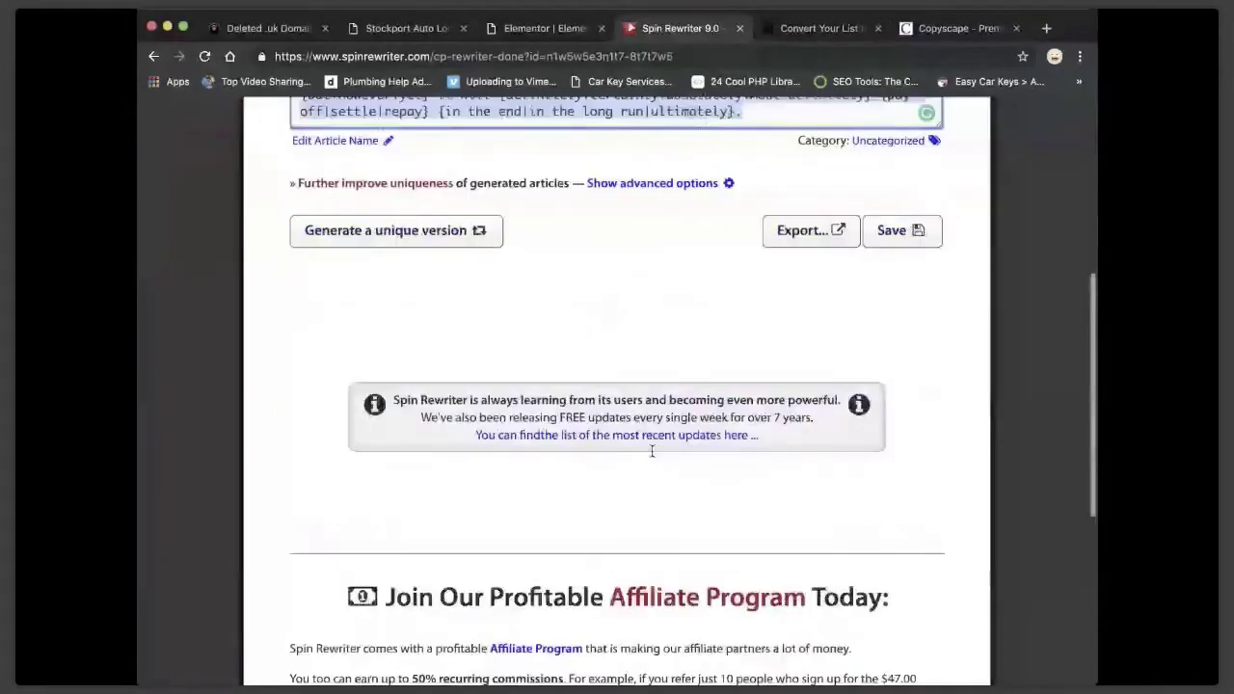
{"action": "scroll", "coordinate": [652, 451], "scroll_direction": "up", "scroll_amount": 5}
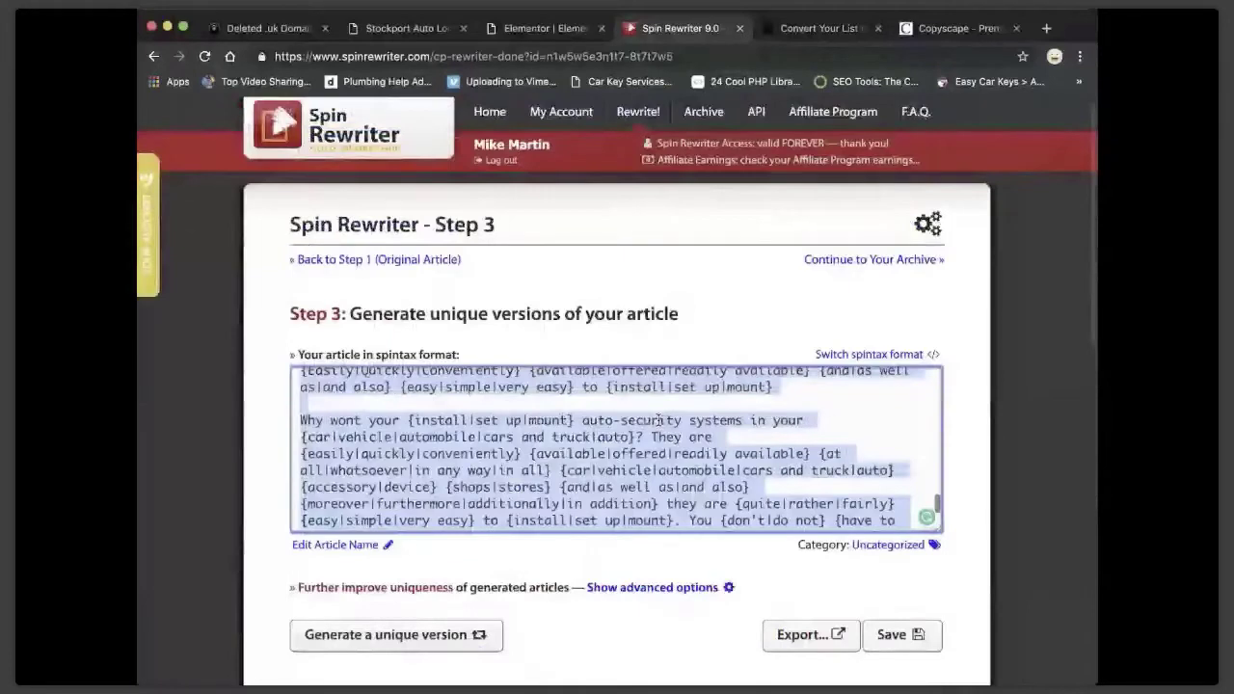
{"action": "scroll", "coordinate": [658, 420], "scroll_direction": "up", "scroll_amount": 10}
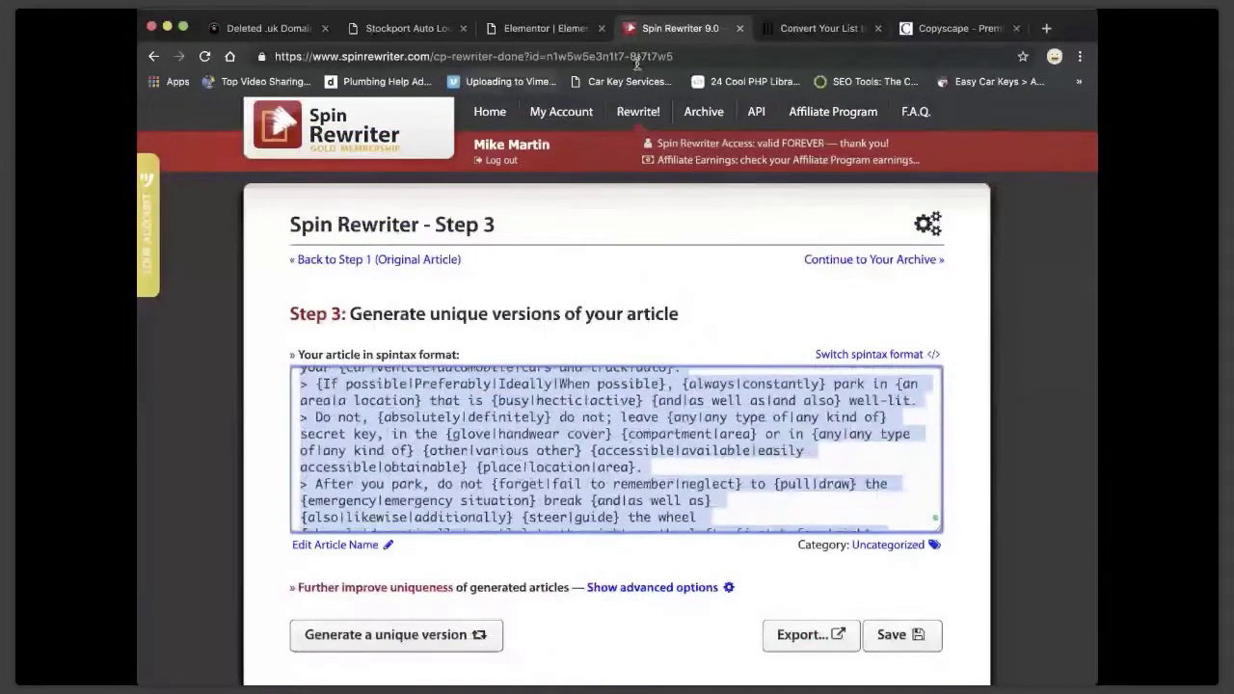
In Elementor, replace the second Text Editor's placeholder with the copied spintax, remove the extra blank lines between its opening paragraphs, and update the page.
{"action": "left_click", "coordinate": [498, 37]}
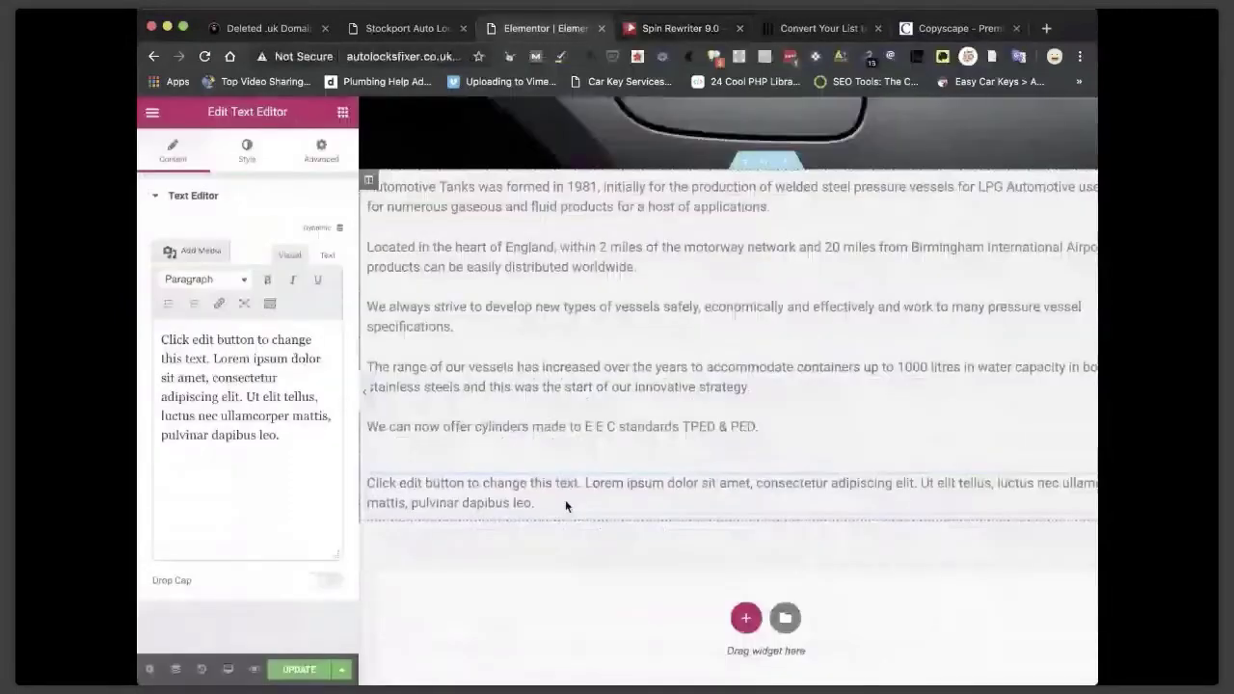
{"action": "triple_click", "coordinate": [565, 499]}
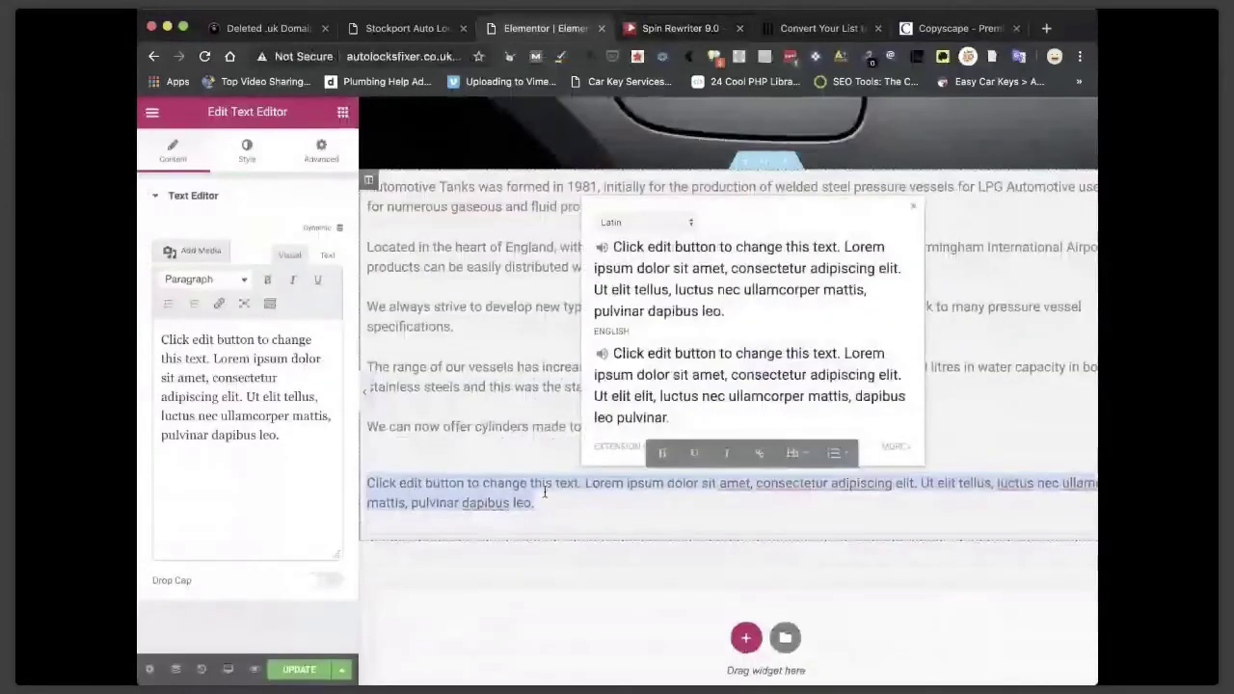
{"action": "key", "text": "super+v"}
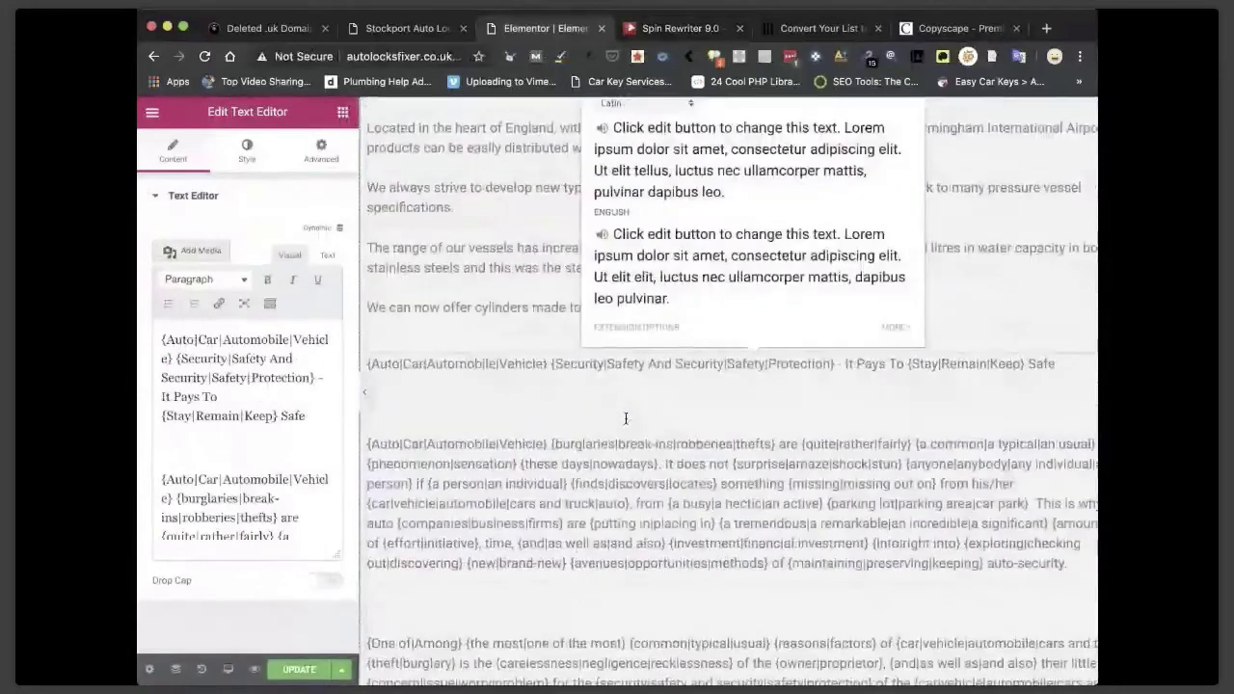
{"action": "left_click", "coordinate": [912, 157]}
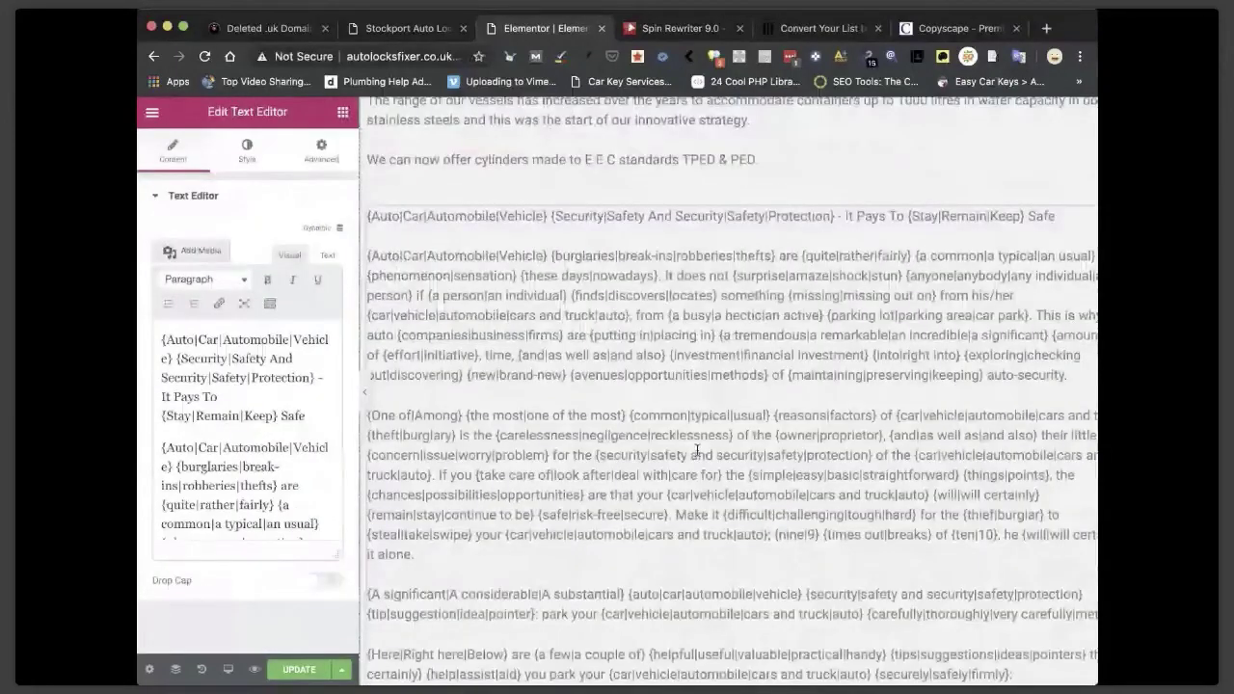
{"action": "left_click", "coordinate": [285, 667]}
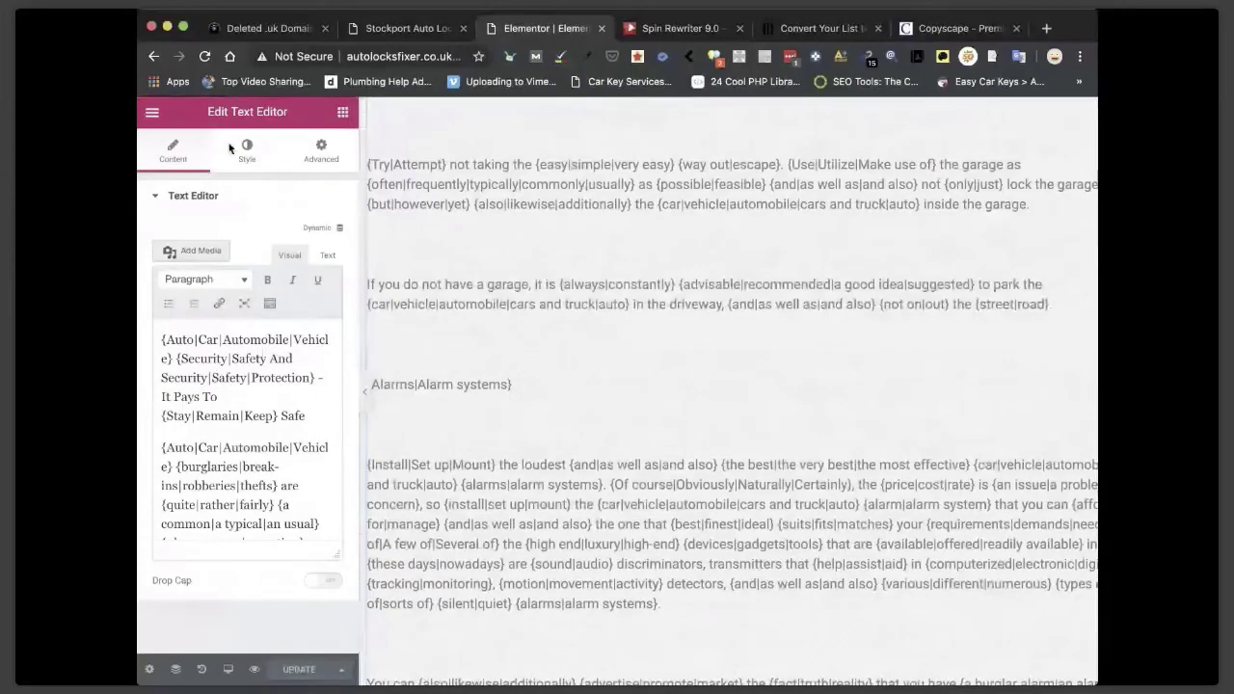
Look through the page content from the Automotive Tanks text to the end of the auto security spintax.
{"action": "scroll", "coordinate": [673, 479], "scroll_direction": "down", "scroll_amount": 5}
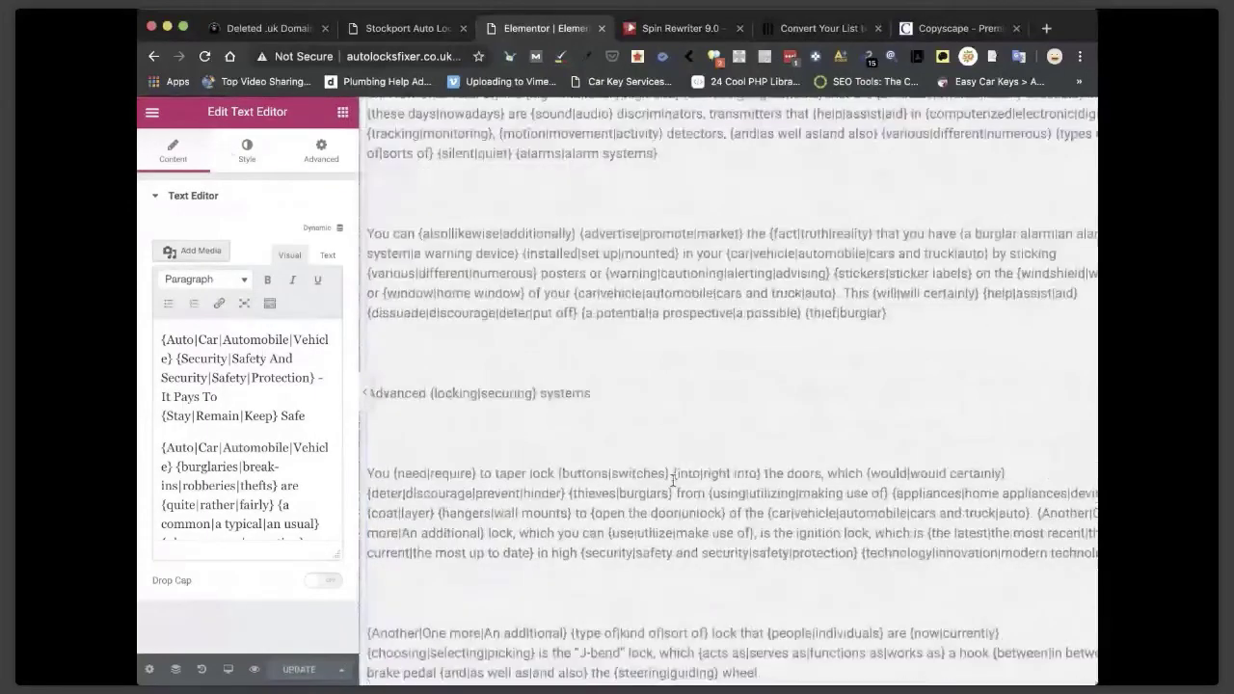
{"action": "scroll", "coordinate": [672, 479], "scroll_direction": "down", "scroll_amount": 5}
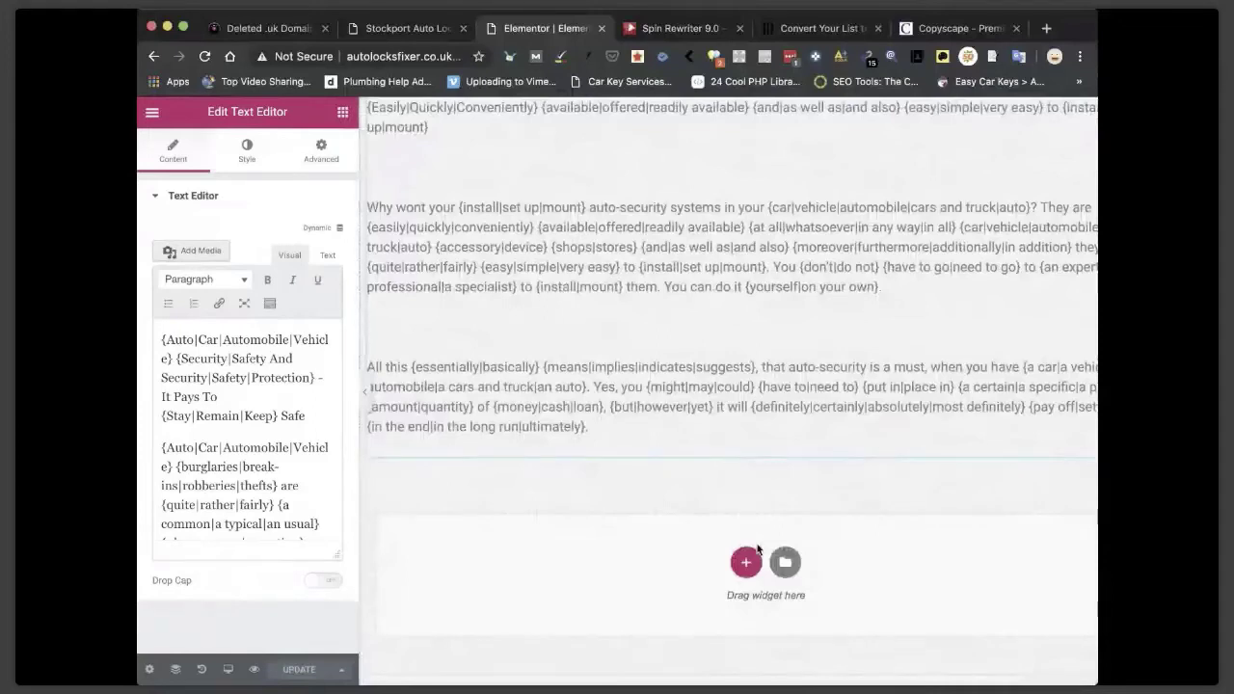
{"action": "scroll", "coordinate": [697, 470], "scroll_direction": "up", "scroll_amount": 3}
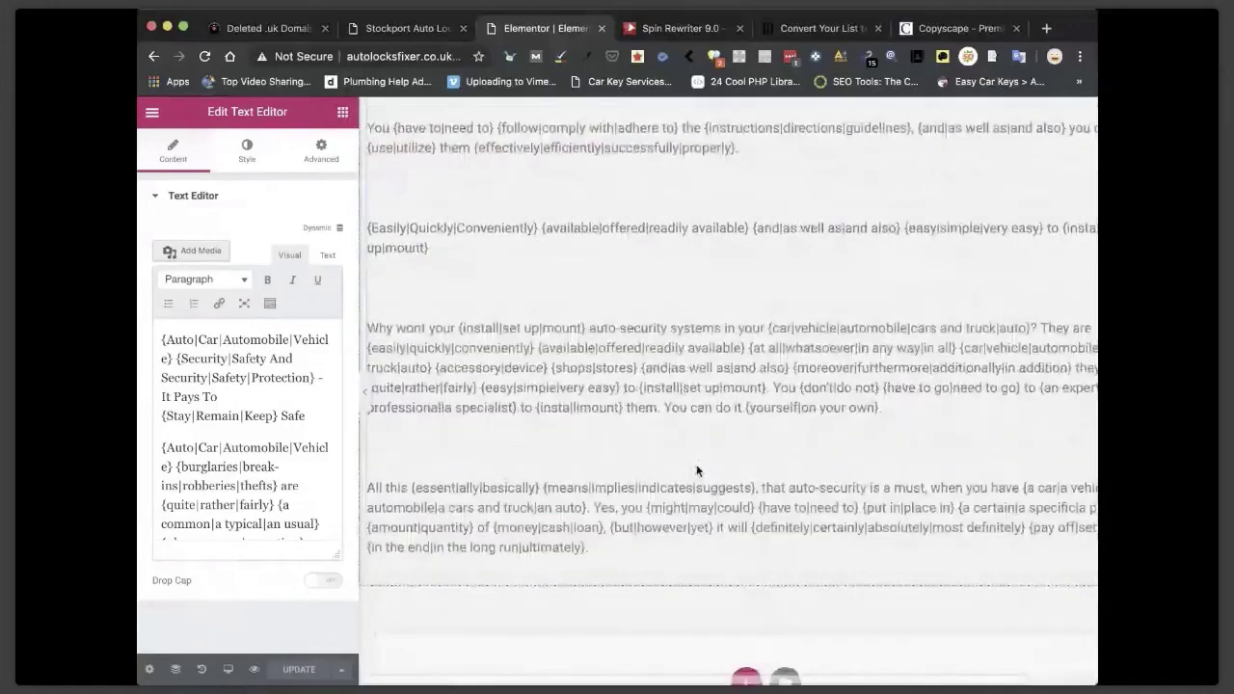
{"action": "scroll", "coordinate": [696, 471], "scroll_direction": "up", "scroll_amount": 10}
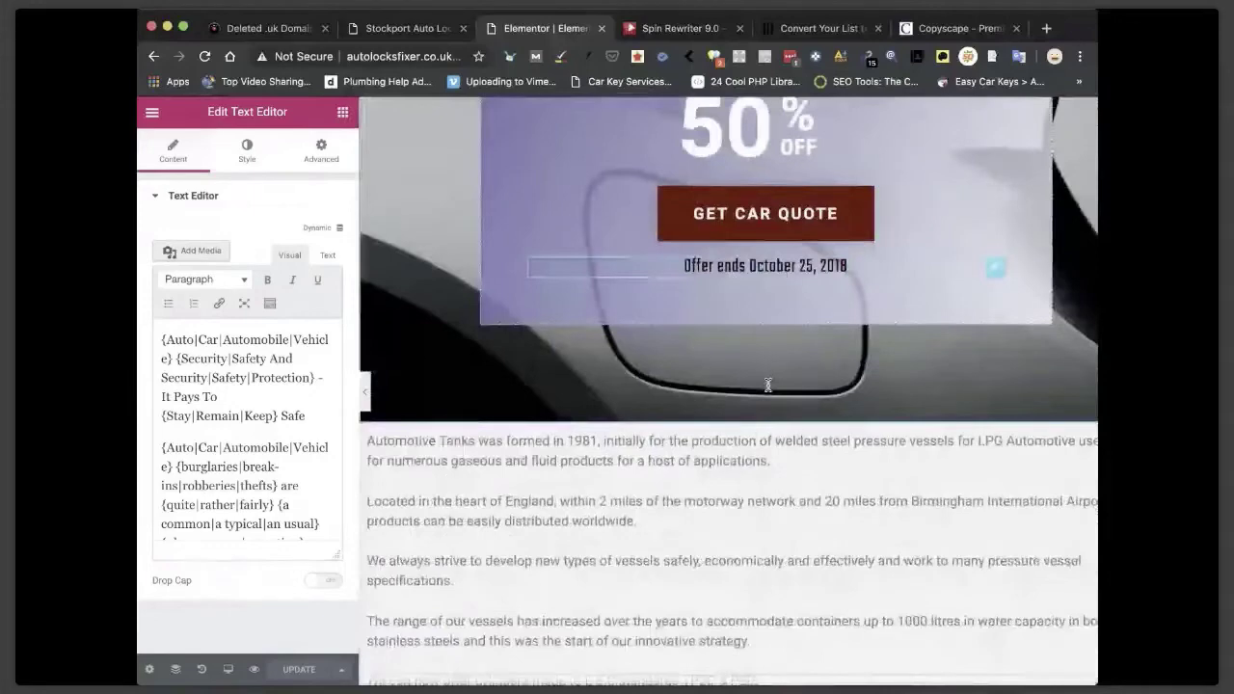
{"action": "scroll", "coordinate": [767, 385], "scroll_direction": "down", "scroll_amount": 1}
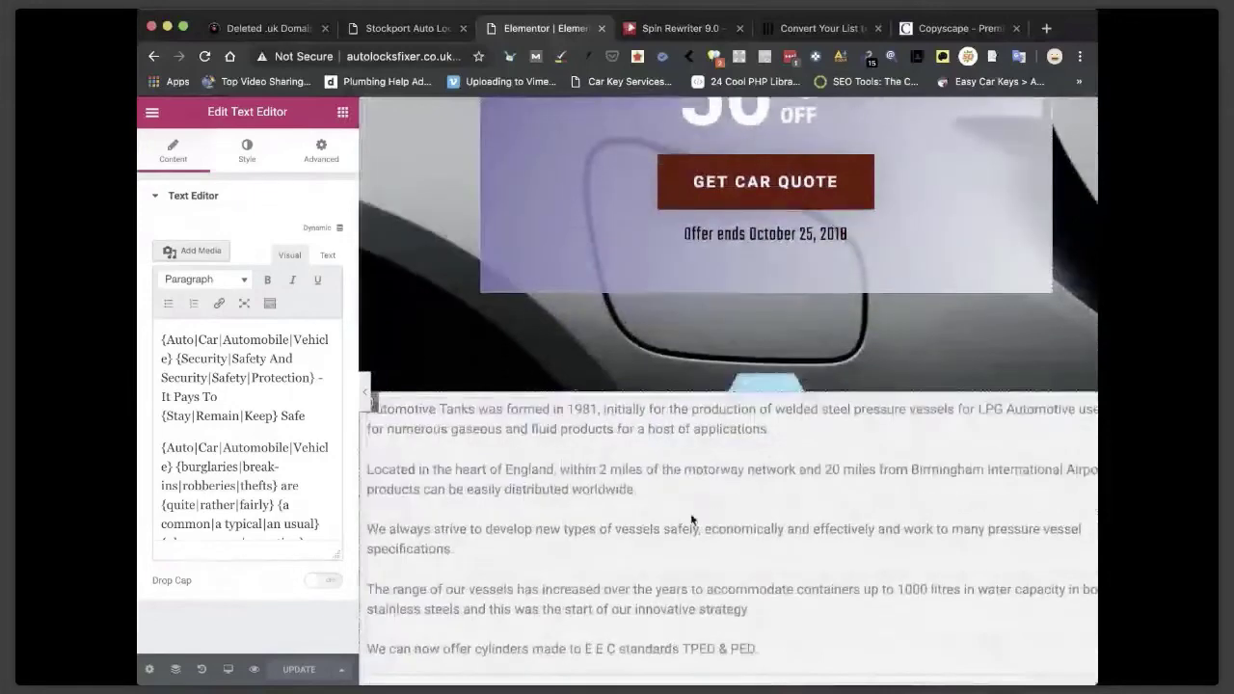
{"action": "scroll", "coordinate": [691, 520], "scroll_direction": "down", "scroll_amount": 10}
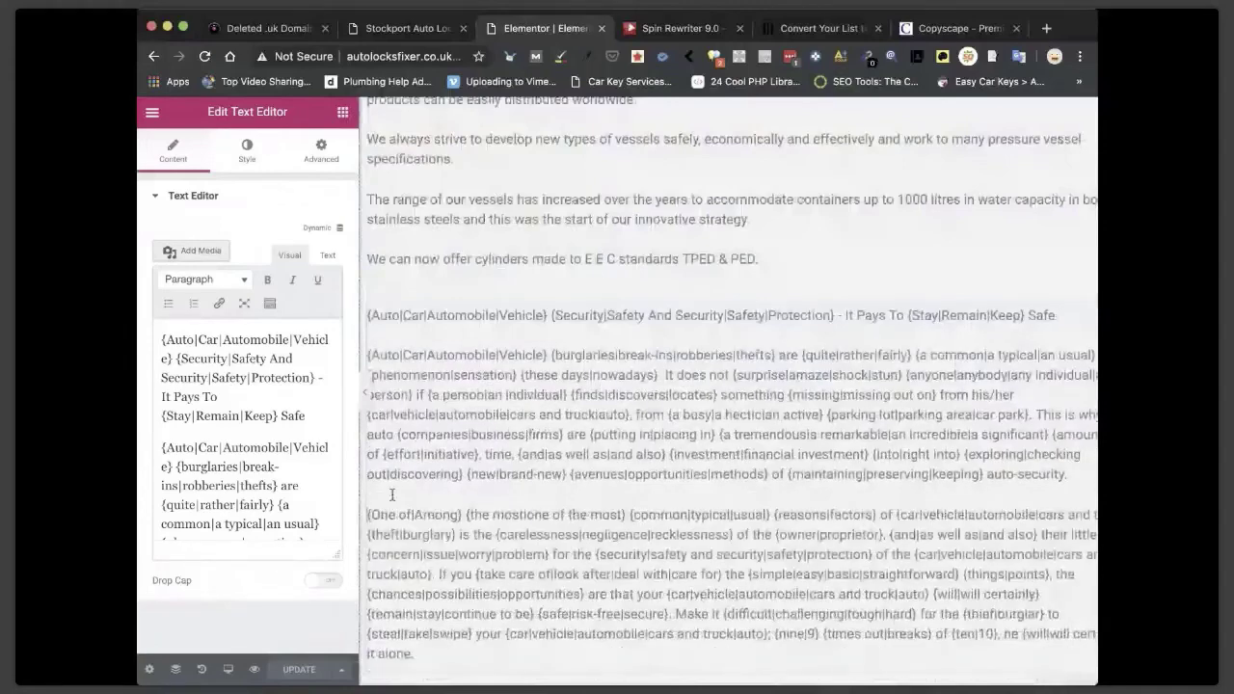
{"action": "scroll", "coordinate": [461, 435], "scroll_direction": "down", "scroll_amount": 5}
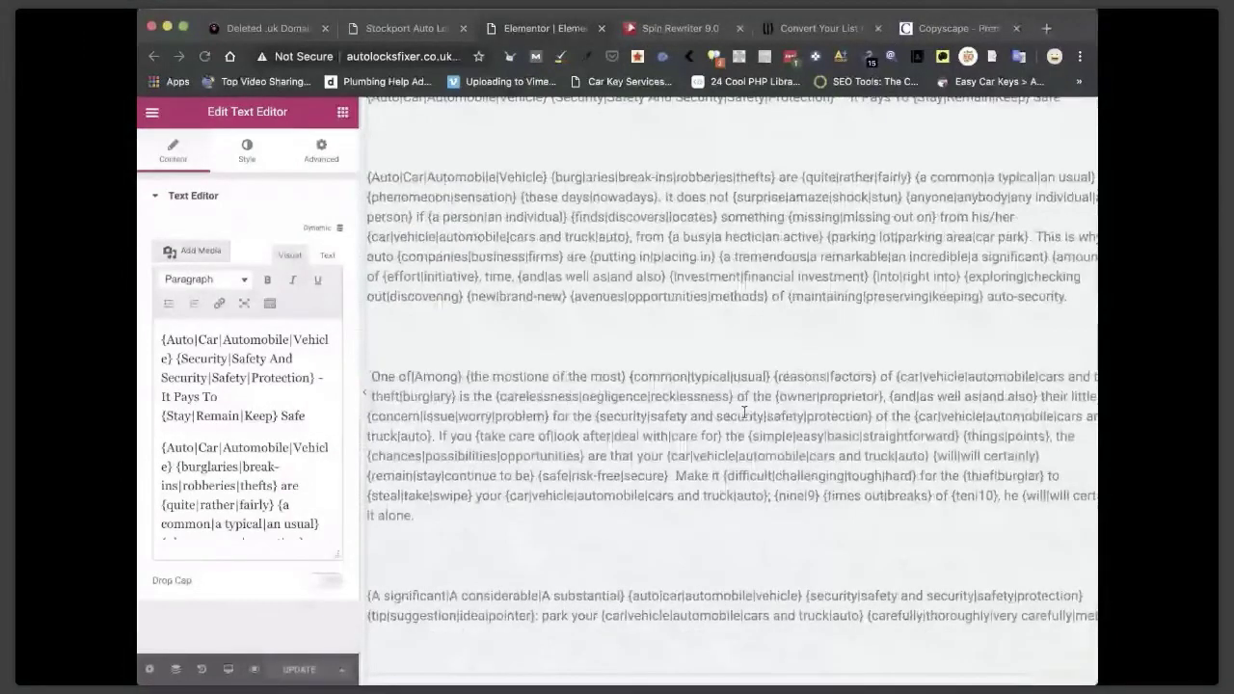
On getspintax.net, paste the list of auto locksmith services, one per line, and convert it to spintax.
{"action": "key", "text": "super+5"}
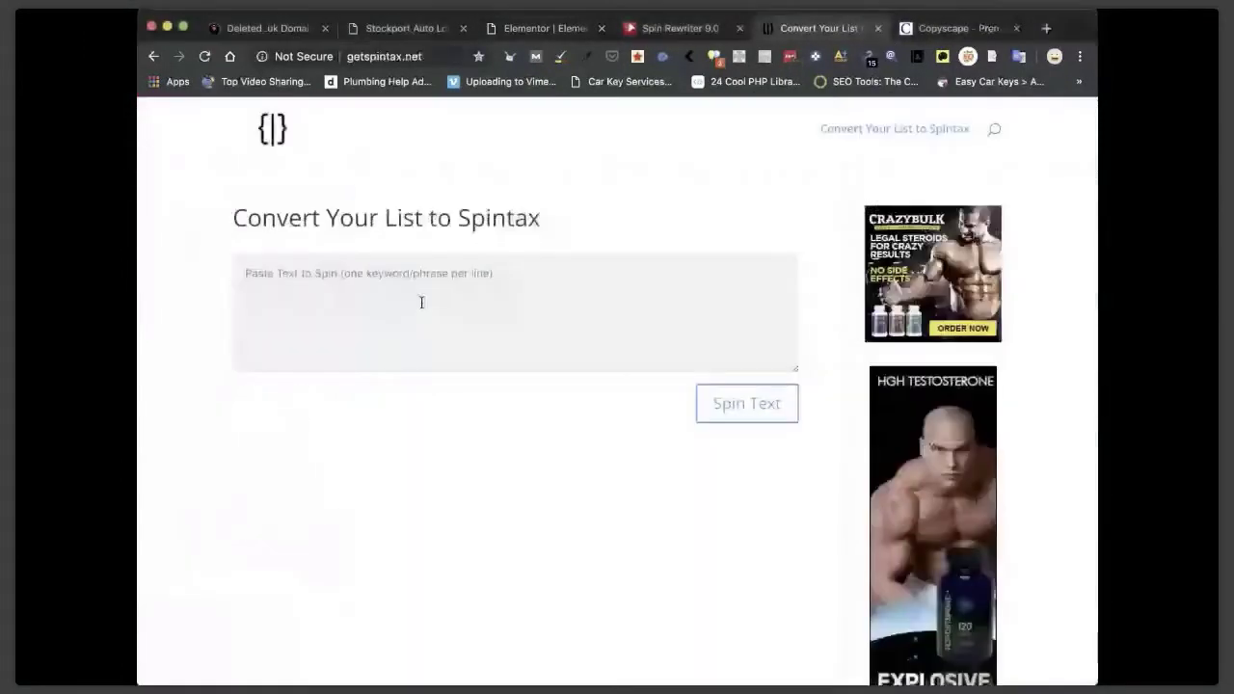
{"action": "left_click", "coordinate": [396, 288]}
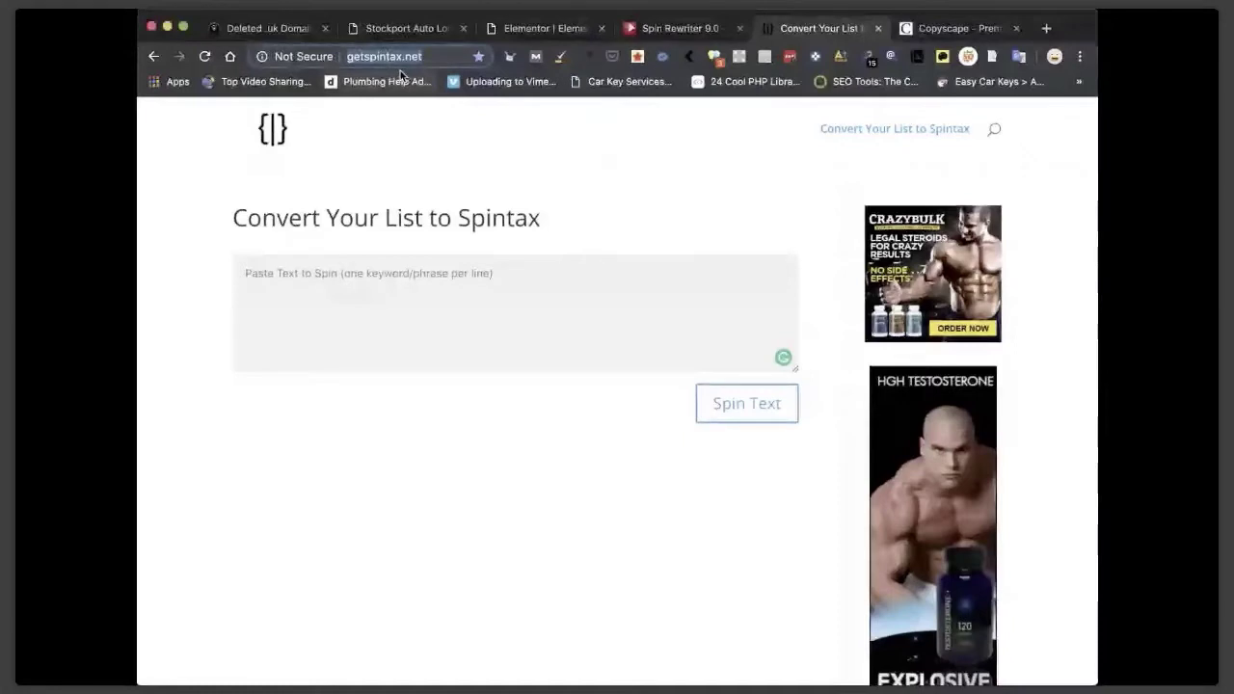
{"action": "left_click", "coordinate": [397, 277]}
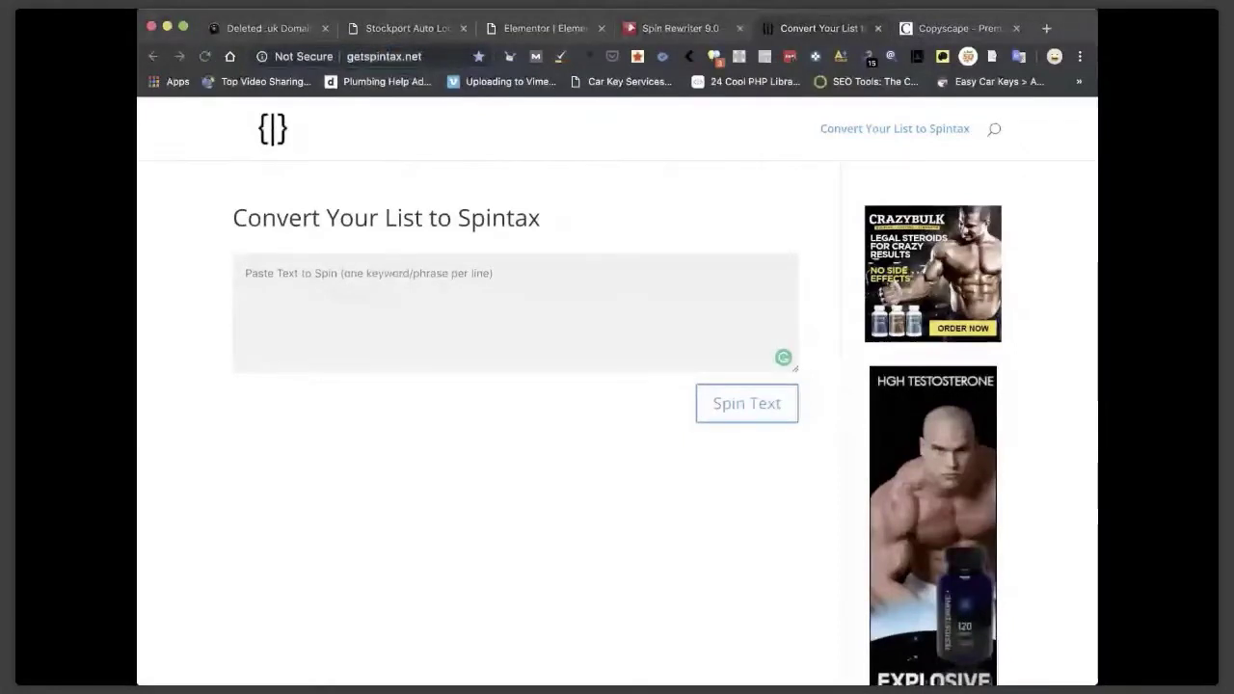
{"action": "left_click", "coordinate": [578, 325]}
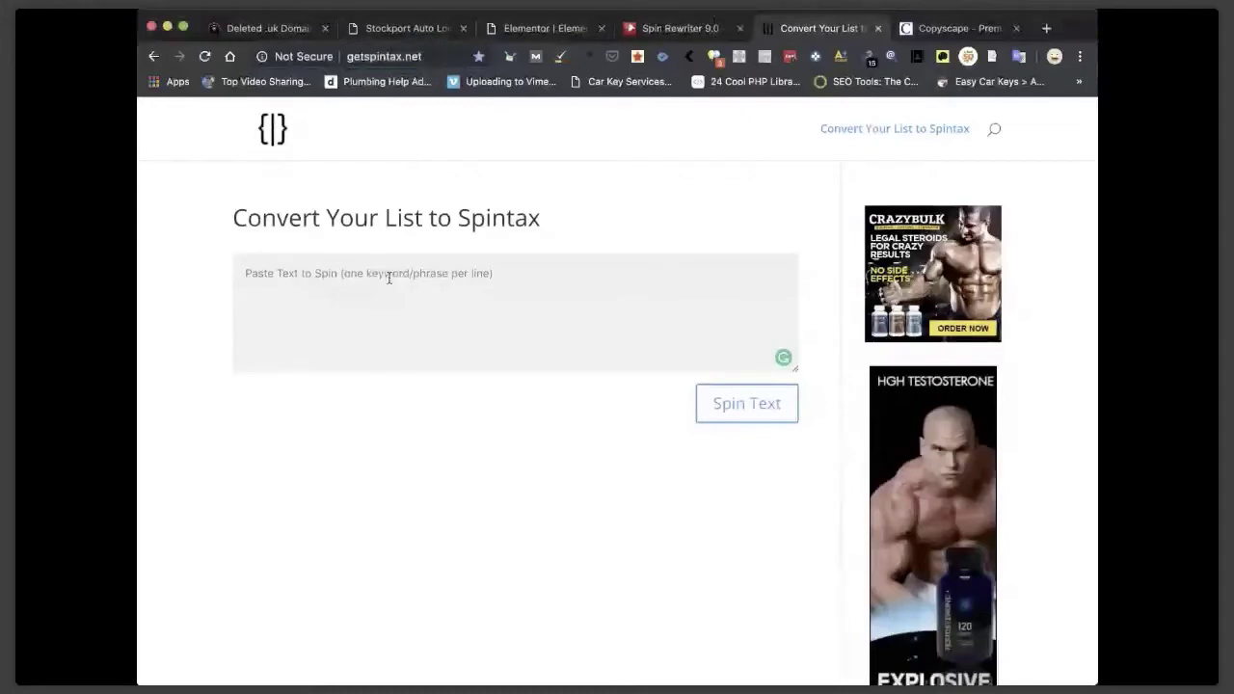
{"action": "key", "text": "super+v"}
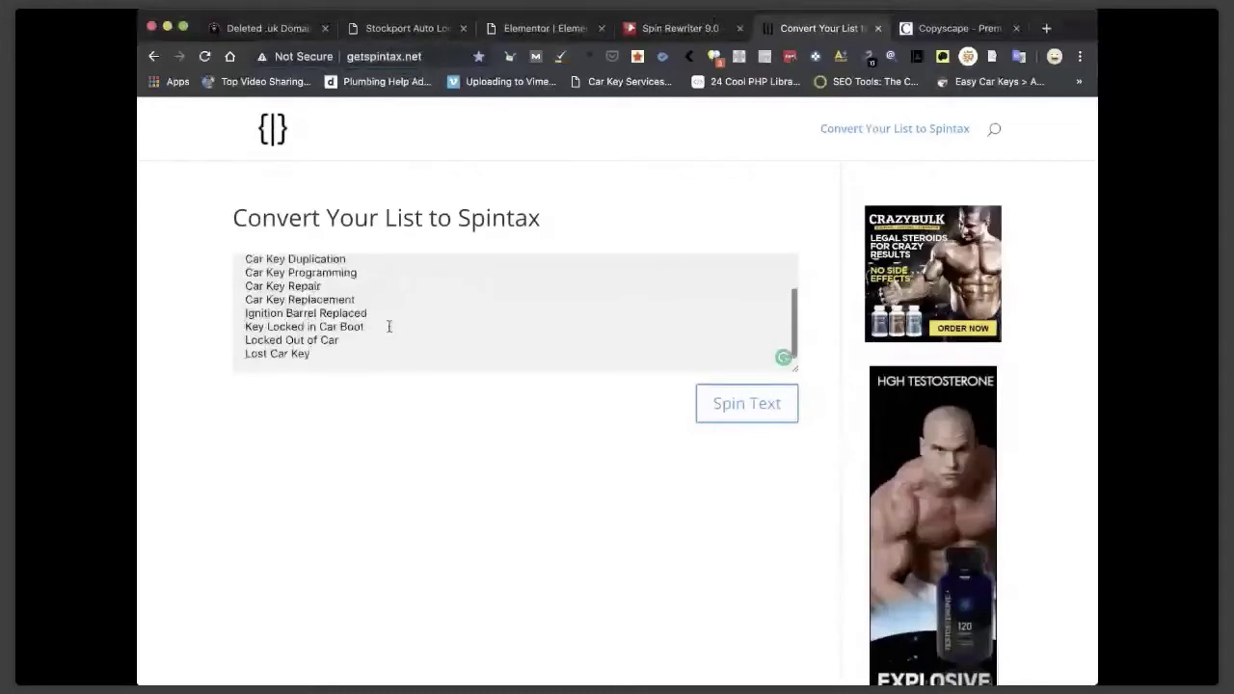
{"action": "left_click", "coordinate": [762, 405]}
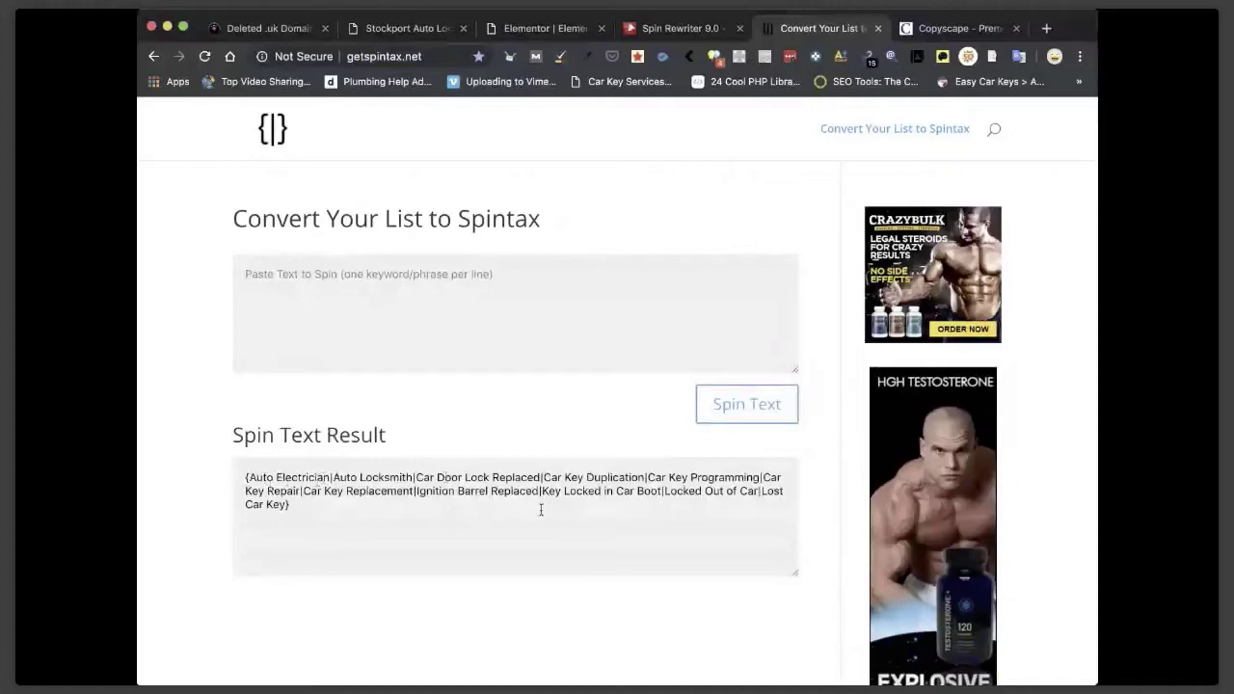
Review the Stockport Auto Locksmiths site's service links and the Car Key Duplication Stockport page, including its expandable text and area links.
{"action": "left_click", "coordinate": [371, 28]}
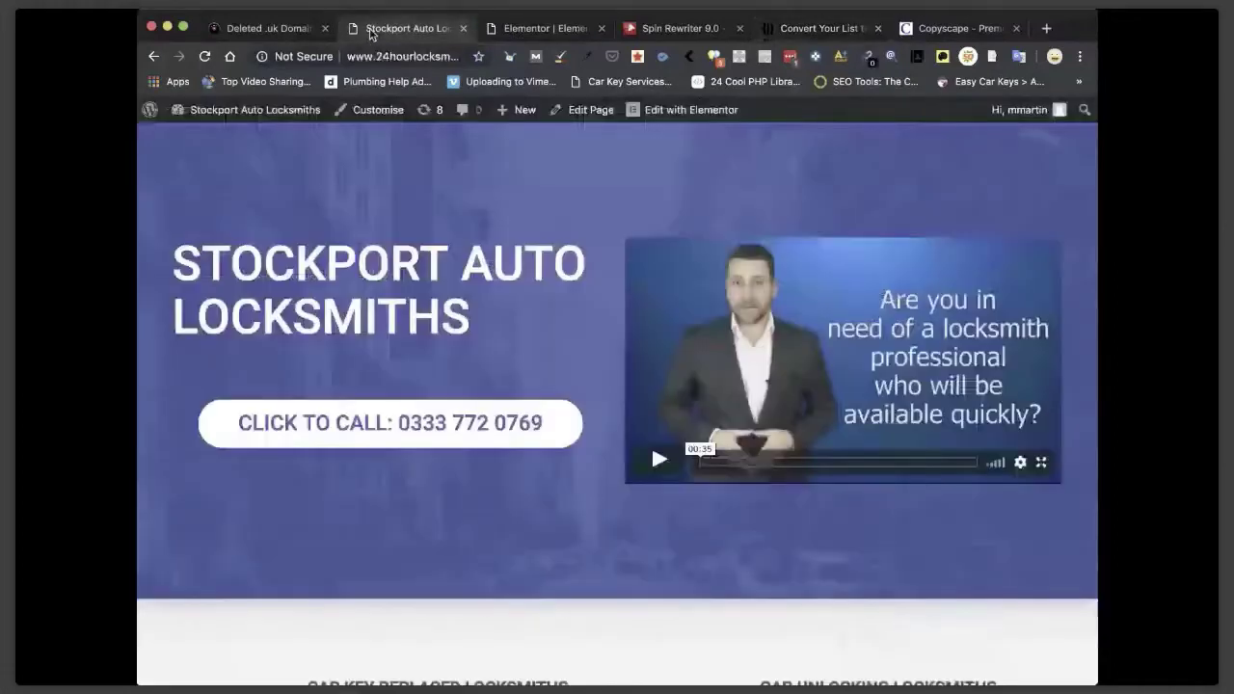
{"action": "scroll", "coordinate": [675, 578], "scroll_direction": "down", "scroll_amount": 15}
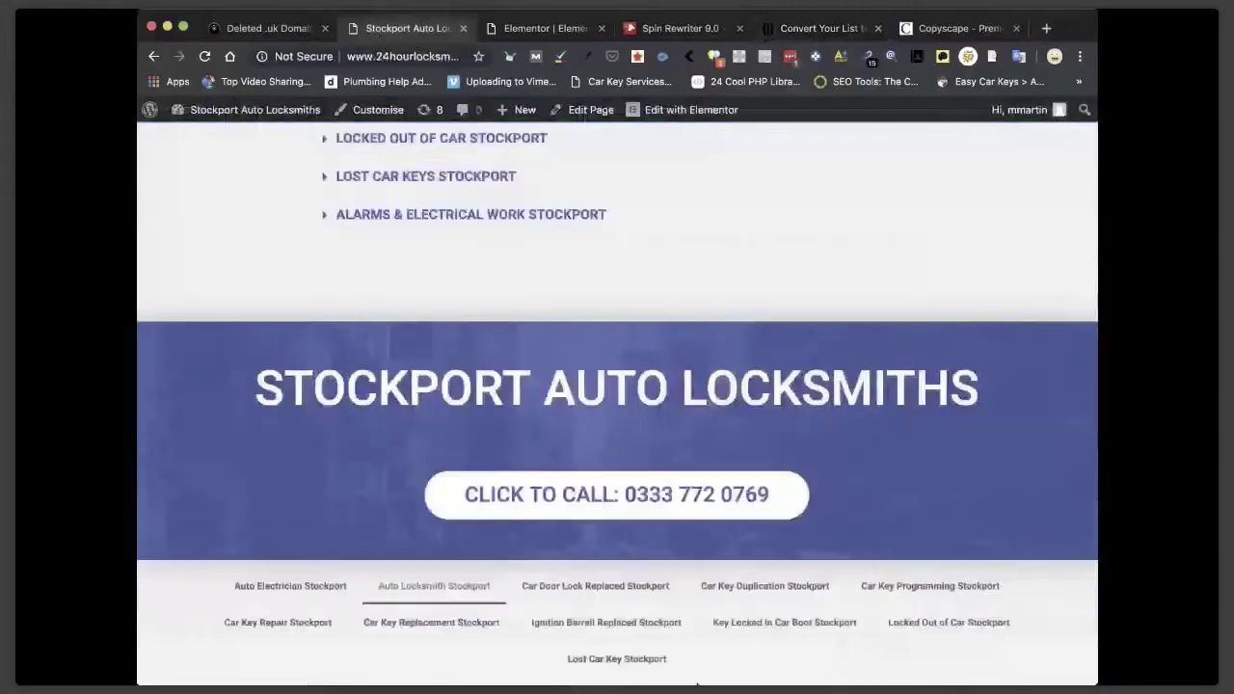
{"action": "scroll", "coordinate": [463, 198], "scroll_direction": "up", "scroll_amount": 2}
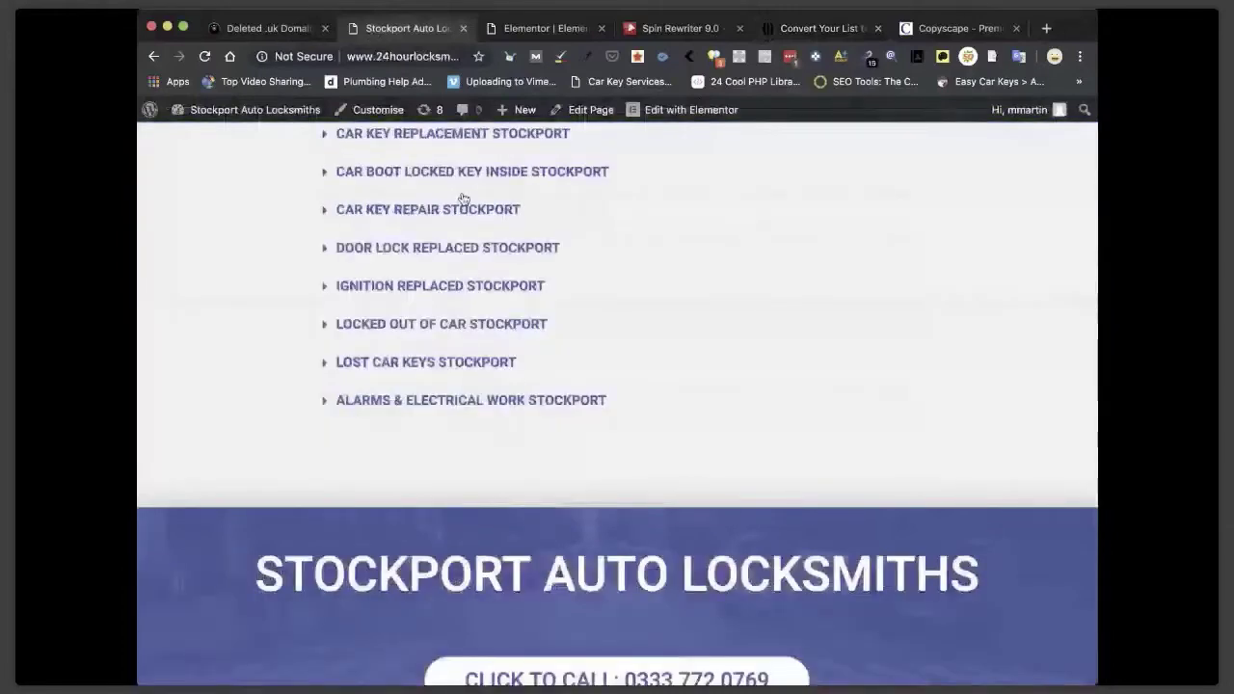
{"action": "scroll", "coordinate": [467, 205], "scroll_direction": "down", "scroll_amount": 2}
{"action": "left_click", "coordinate": [759, 586]}
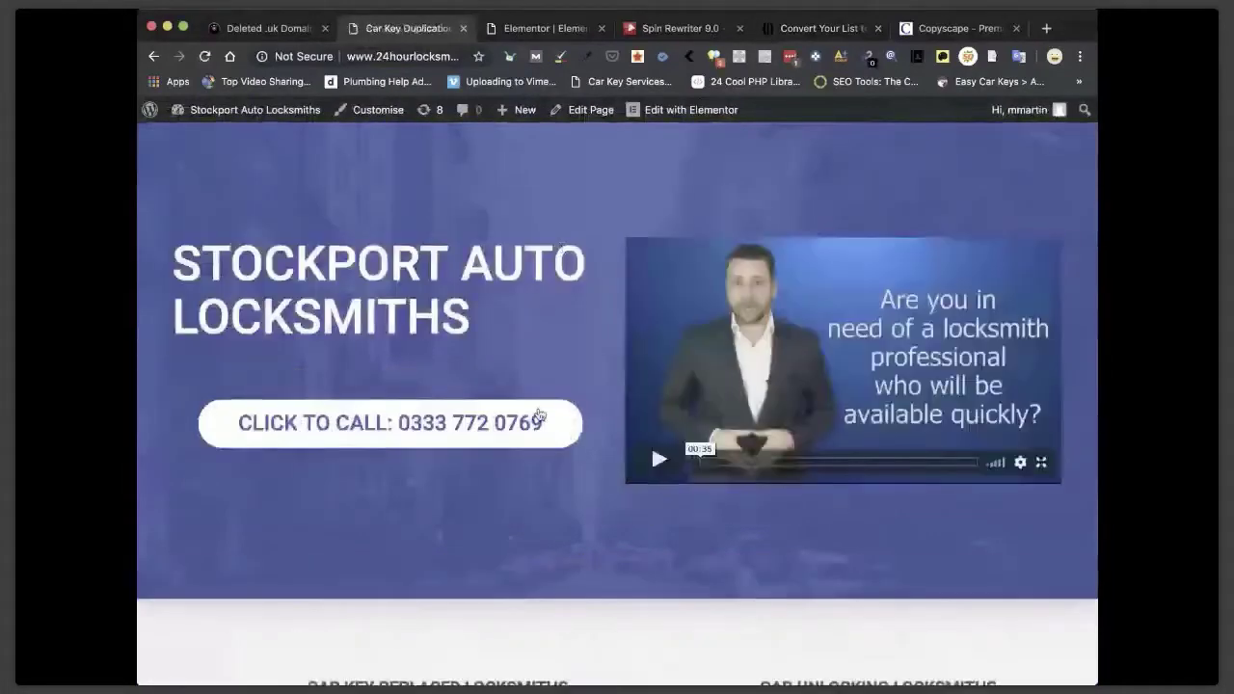
{"action": "scroll", "coordinate": [498, 454], "scroll_direction": "down", "scroll_amount": 10}
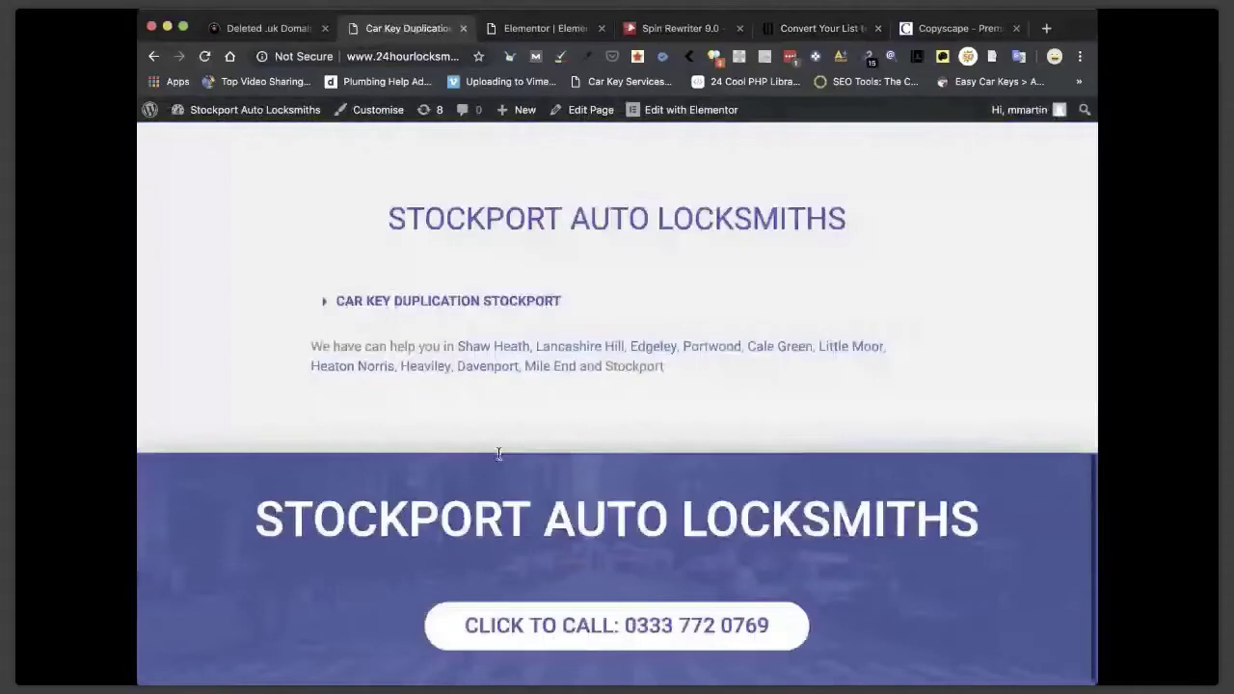
{"action": "left_click", "coordinate": [327, 302]}
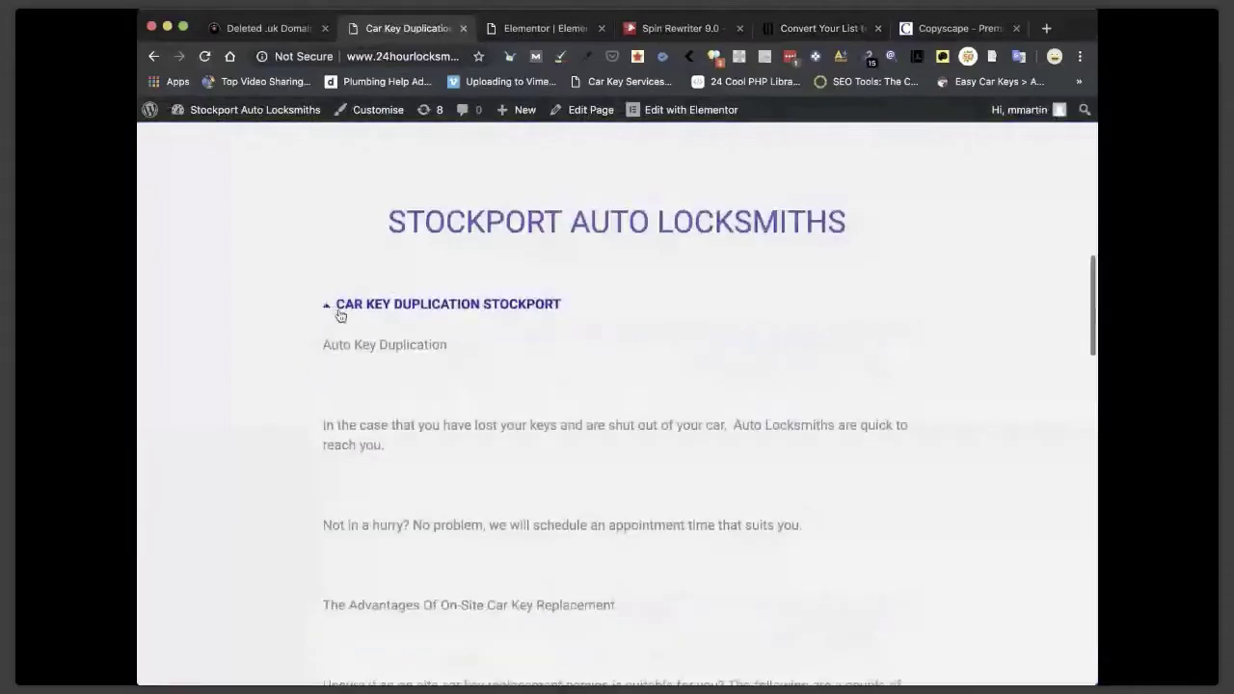
{"action": "left_click", "coordinate": [338, 310]}
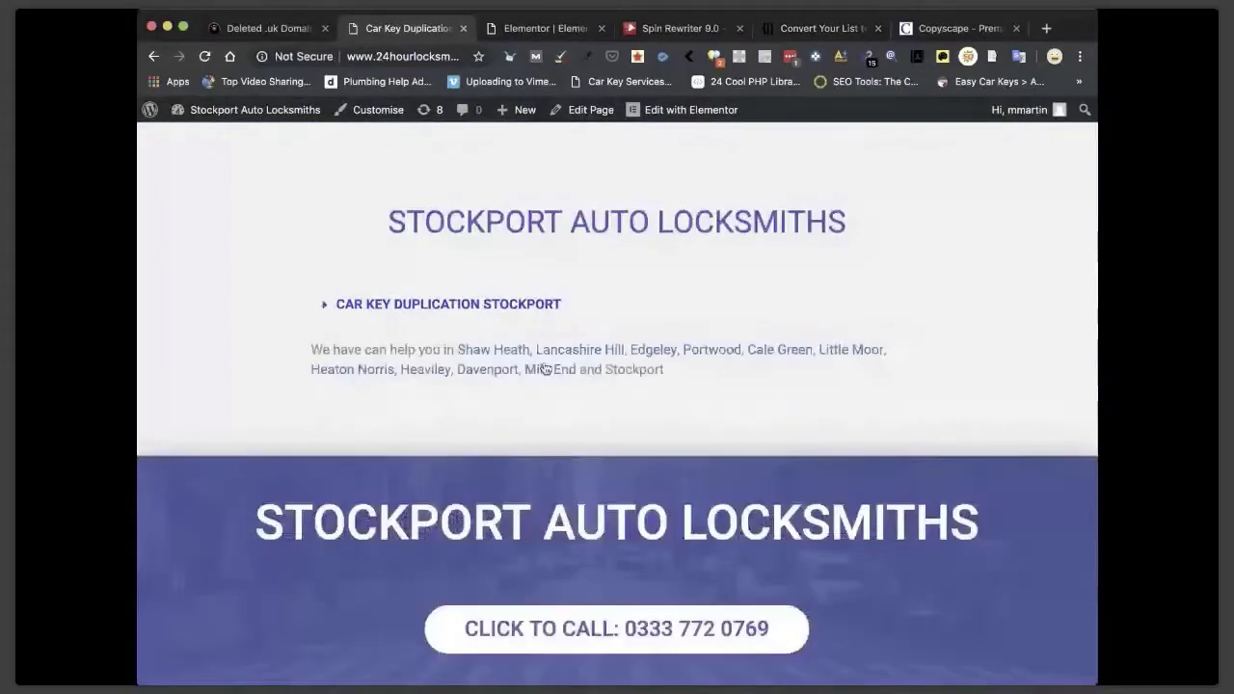
{"action": "scroll", "coordinate": [759, 430], "scroll_direction": "down", "scroll_amount": 5}
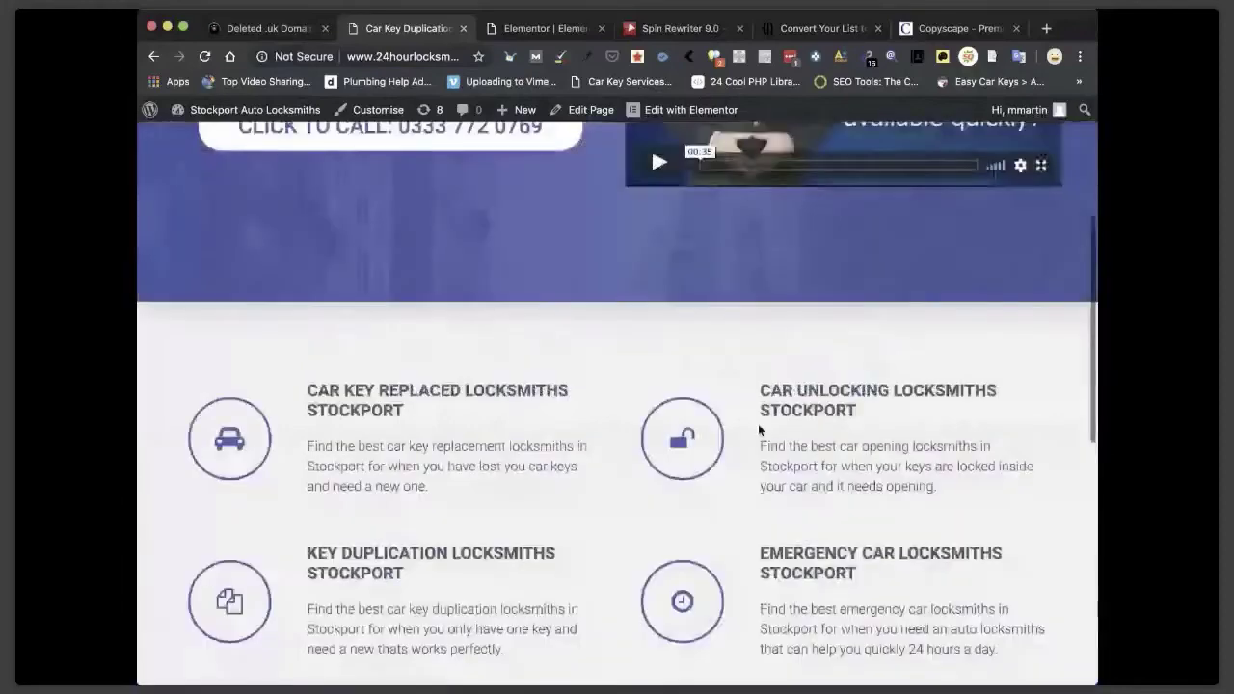
{"action": "scroll", "coordinate": [758, 429], "scroll_direction": "up", "scroll_amount": 5}
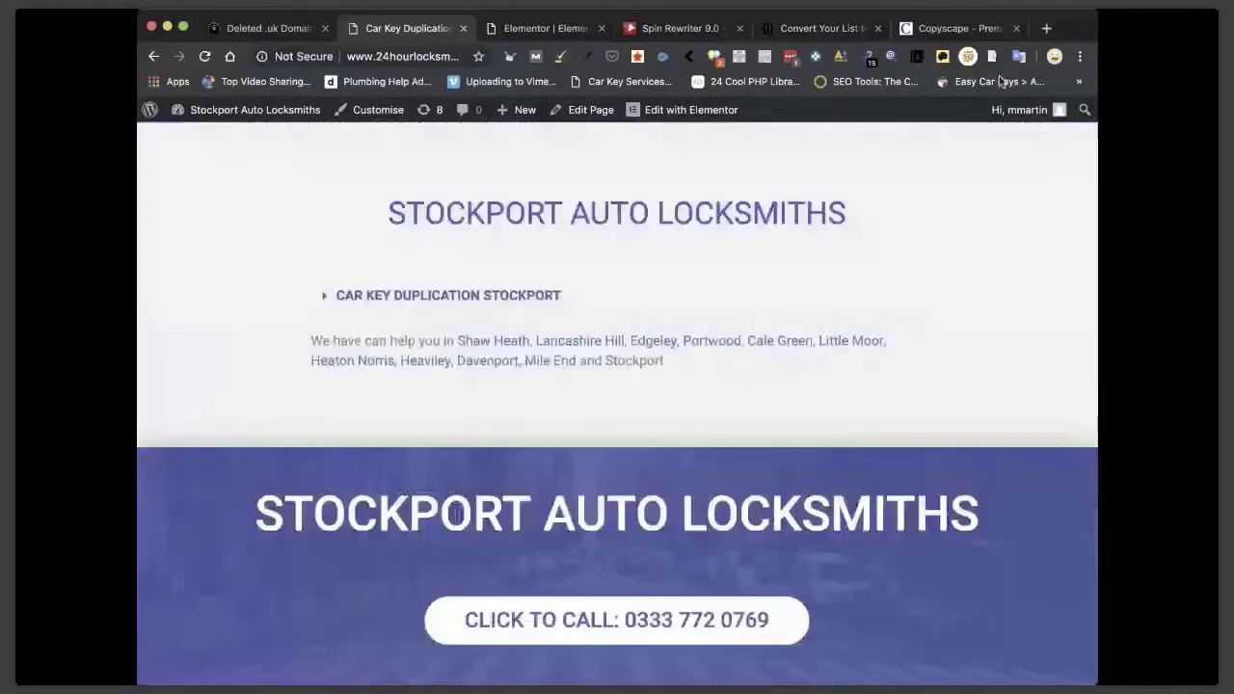
Copy the entire spintax result from getspintax.net and switch to Untitled.html in the code editor.
{"action": "left_click", "coordinate": [819, 28]}
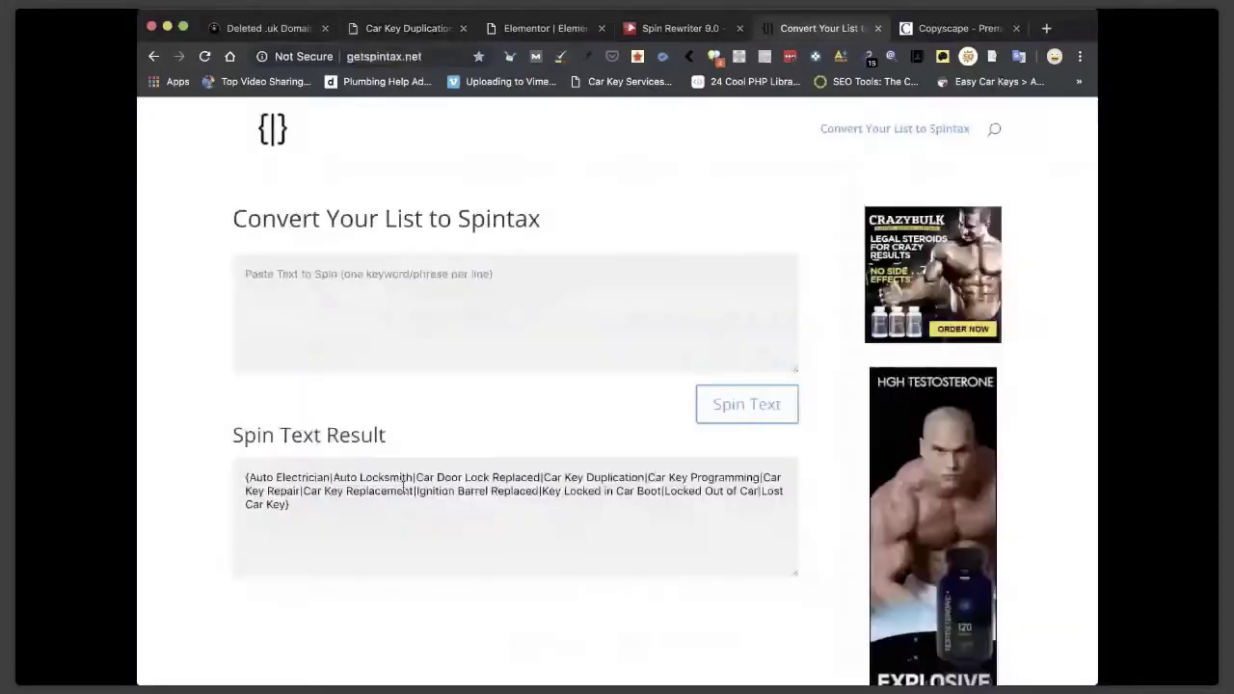
{"action": "left_click", "coordinate": [244, 476]}
{"action": "key", "text": "super+c"}
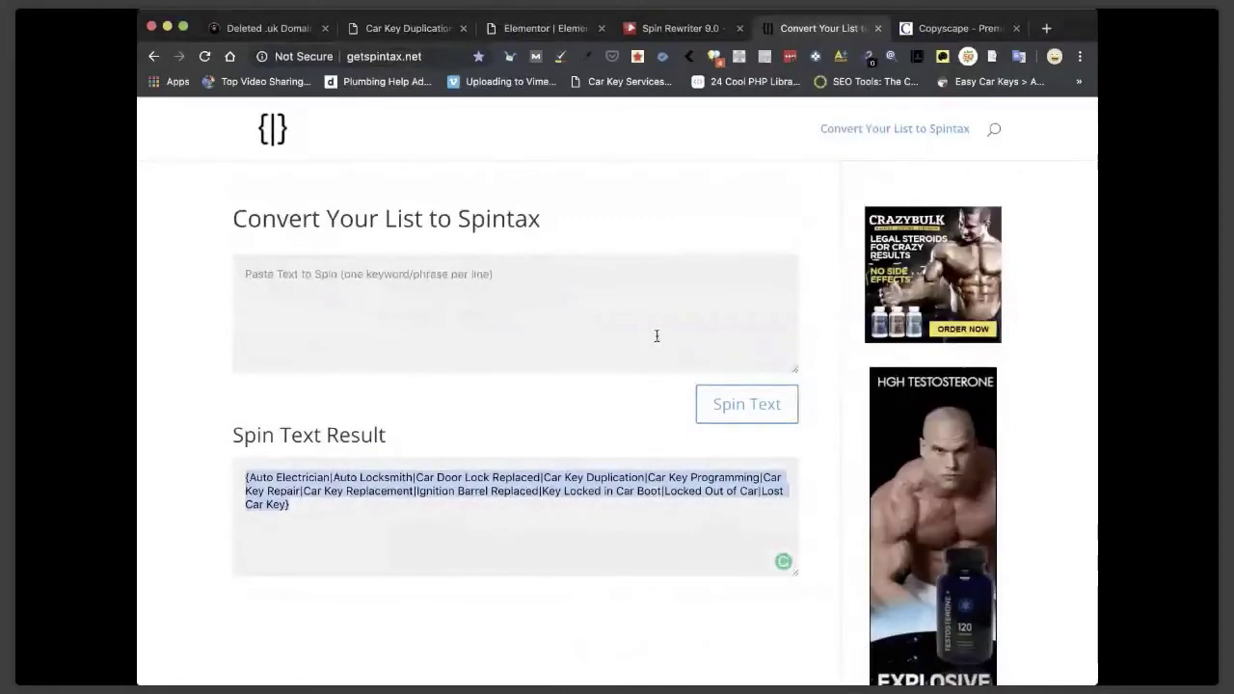
{"action": "key", "text": "super+Tab"}
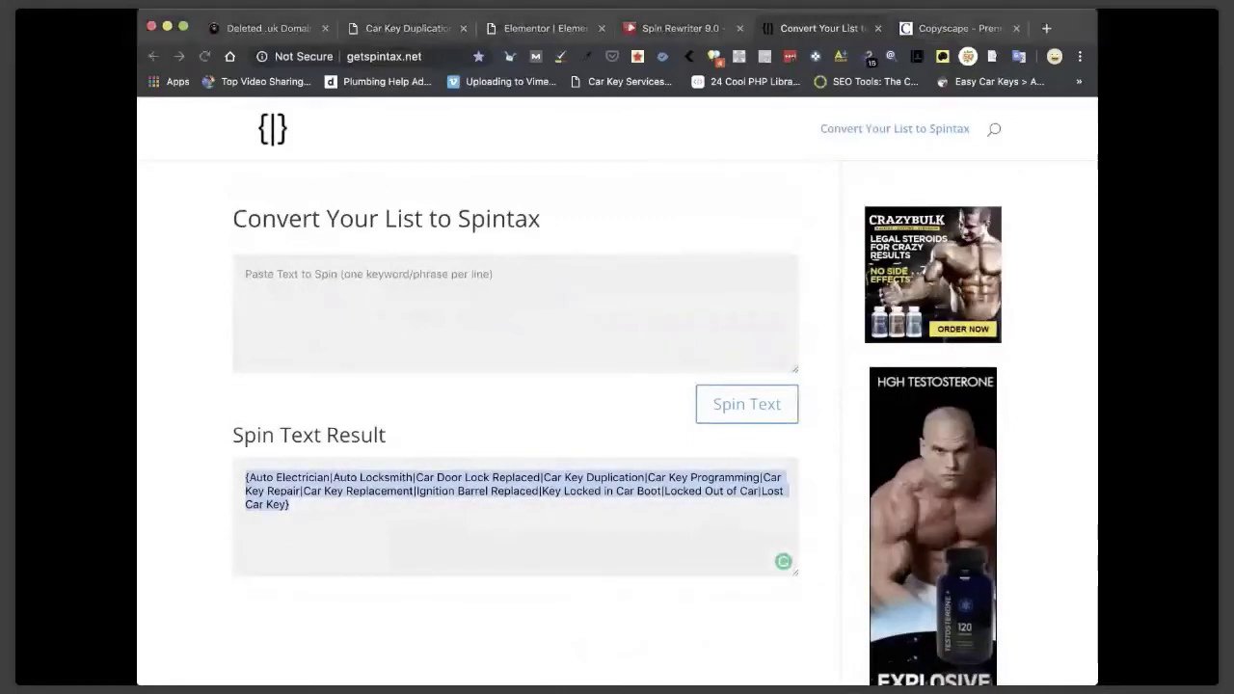
{"action": "key", "text": "super+Tab"}
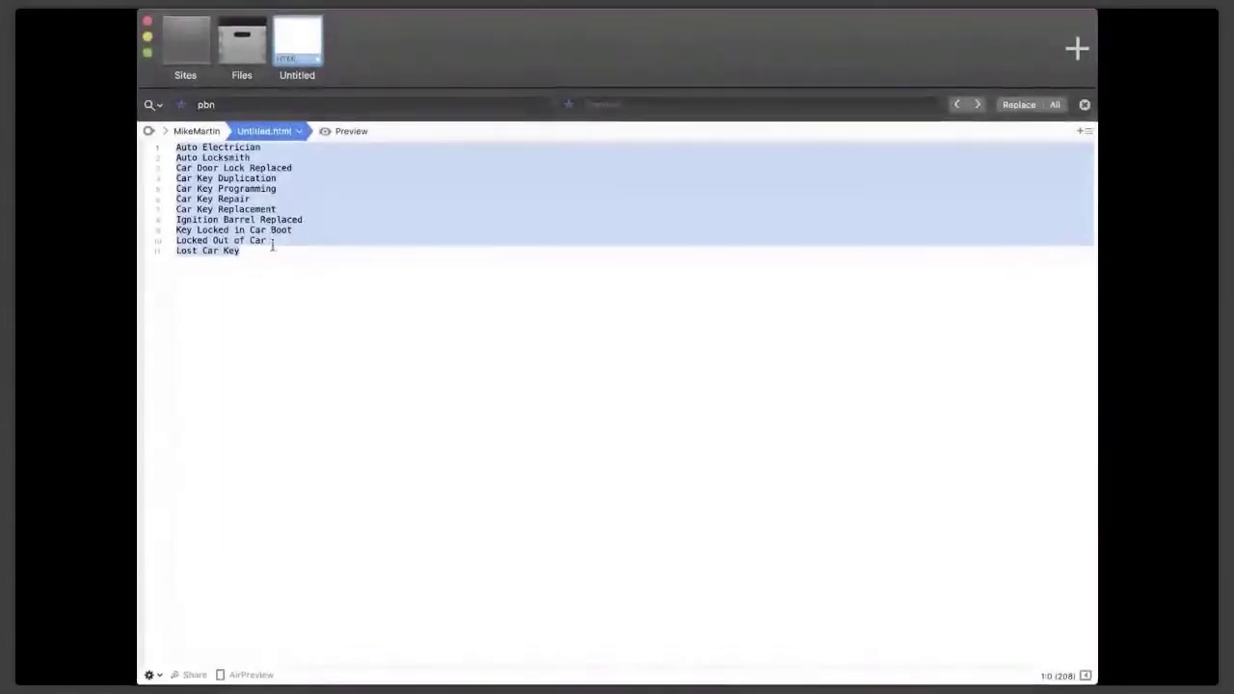
Paste the copied service spintax, enclosed in one pair of braces, a few blank lines below the keyword list.
{"action": "left_click", "coordinate": [257, 260]}
{"action": "key", "text": "Return"}
{"action": "key", "text": "Return"}
{"action": "key", "text": "Return"}
{"action": "key", "text": "Return"}
{"action": "key", "text": "Return"}
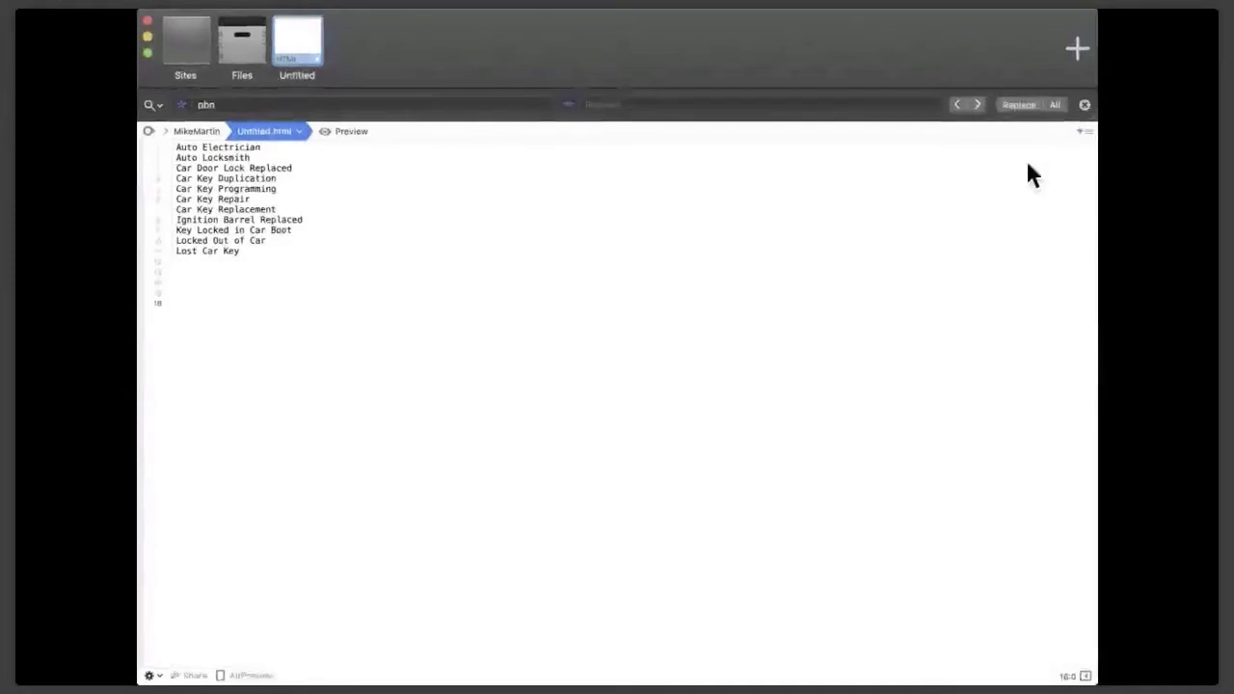
{"action": "type", "text": "{"}
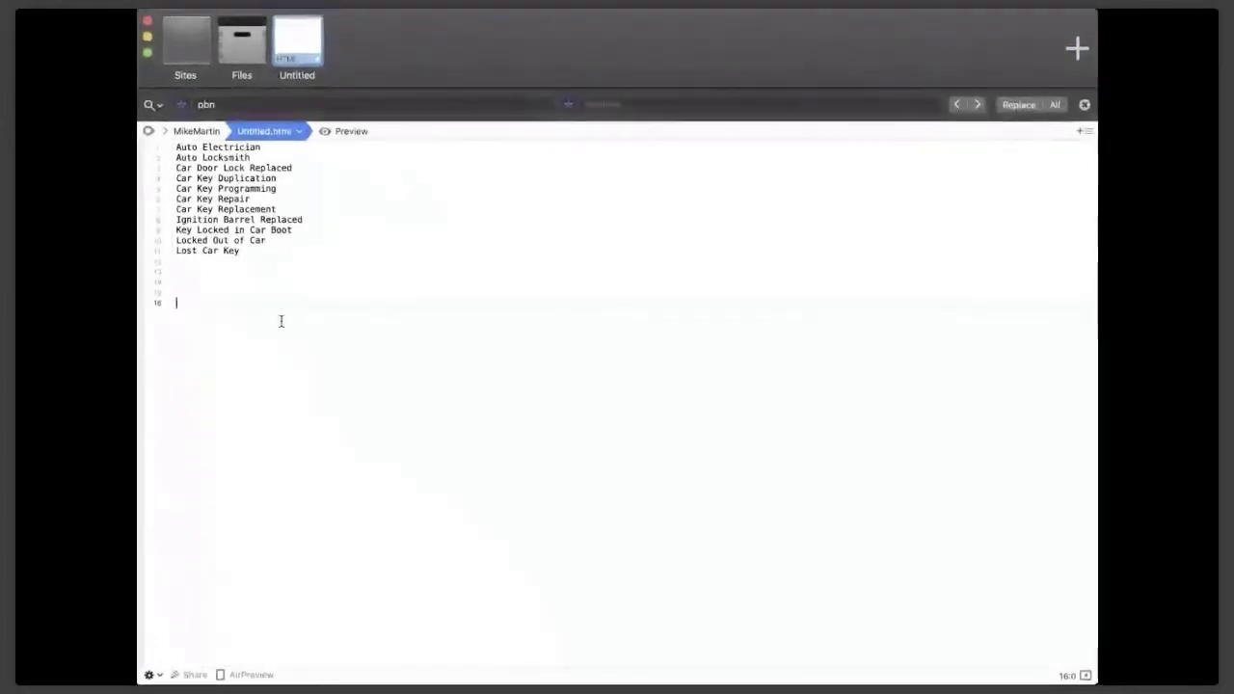
{"action": "key", "text": "super+v"}
{"action": "type", "text": "}"}
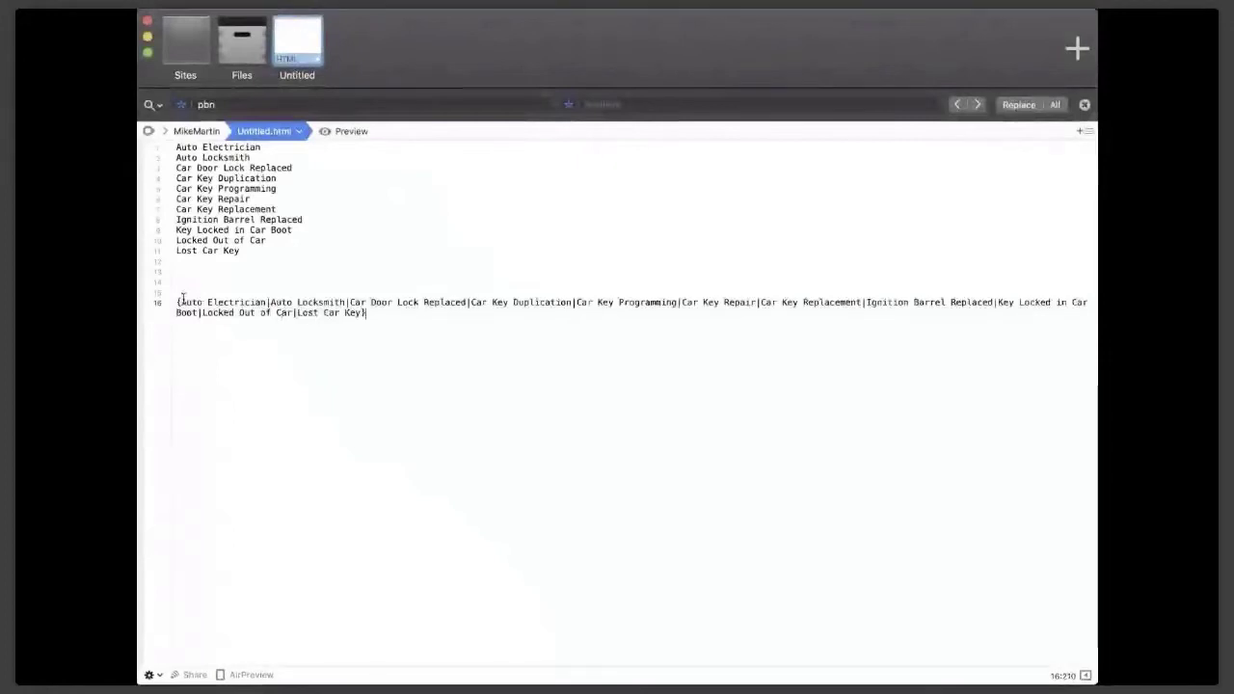
{"action": "left_click", "coordinate": [179, 302]}
{"action": "left_click", "coordinate": [450, 340]}
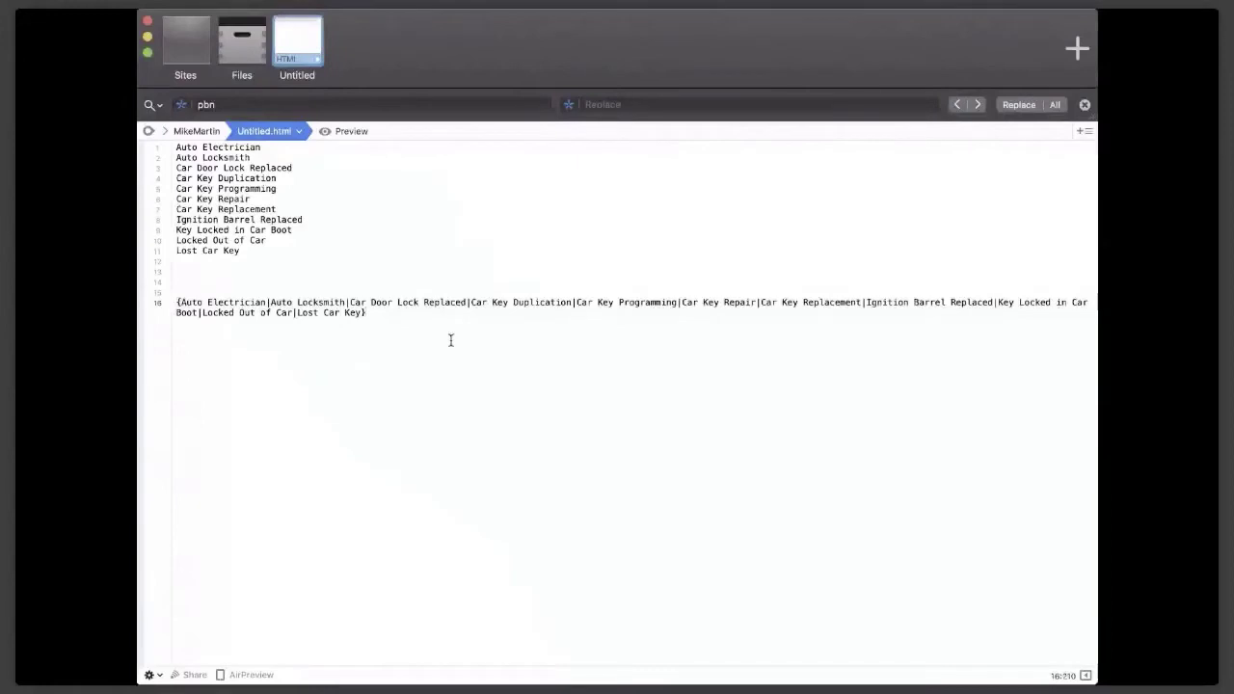
Extend the spintax line with "[location] | [location]" followed by a second copy of the service spintax.
{"action": "type", "text": "|"}
{"action": "type", "text": "location]|"}
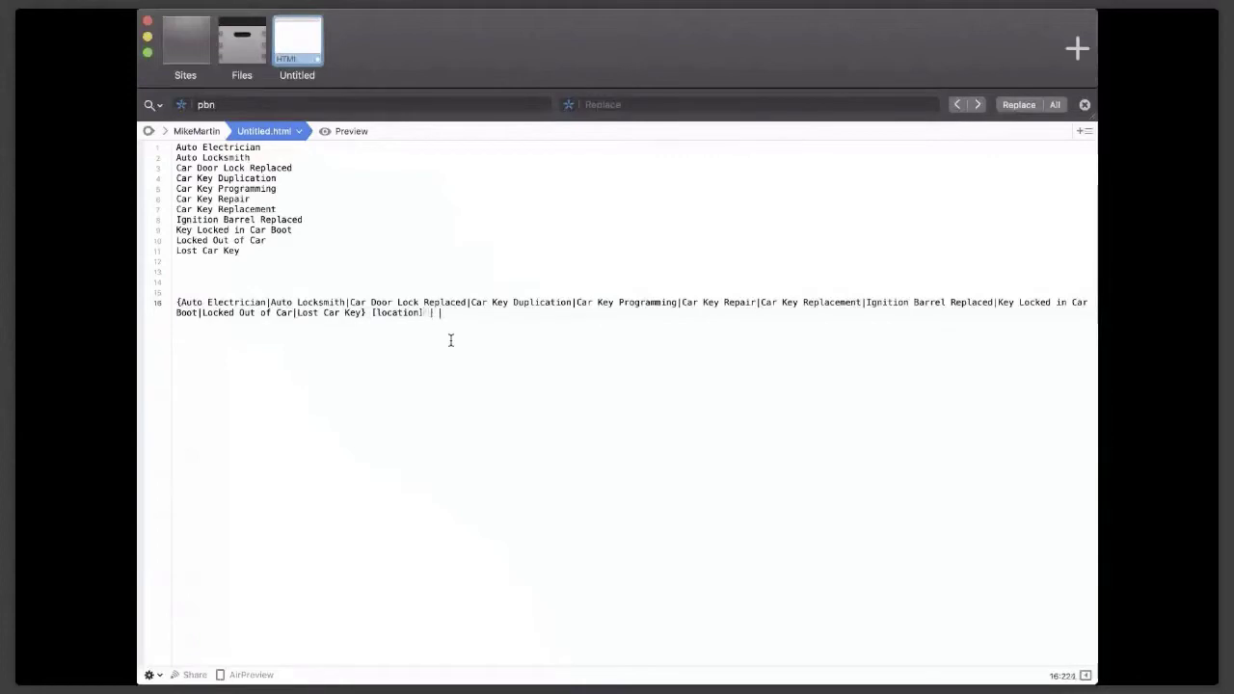
{"action": "key", "text": "BackSpace"}
{"action": "type", "text": "[location] |"}
{"action": "type", "text": "{Auto Electrician|Auto Locksmith|Car Door Lock Replaced|Car Key Duplication|Car Key Programming|Car Key Repair|Car Key Replacement|Ignition Barrel Replaced|Key Locked in Car Boot|Locked Out of Car|Lost Car Key}"}
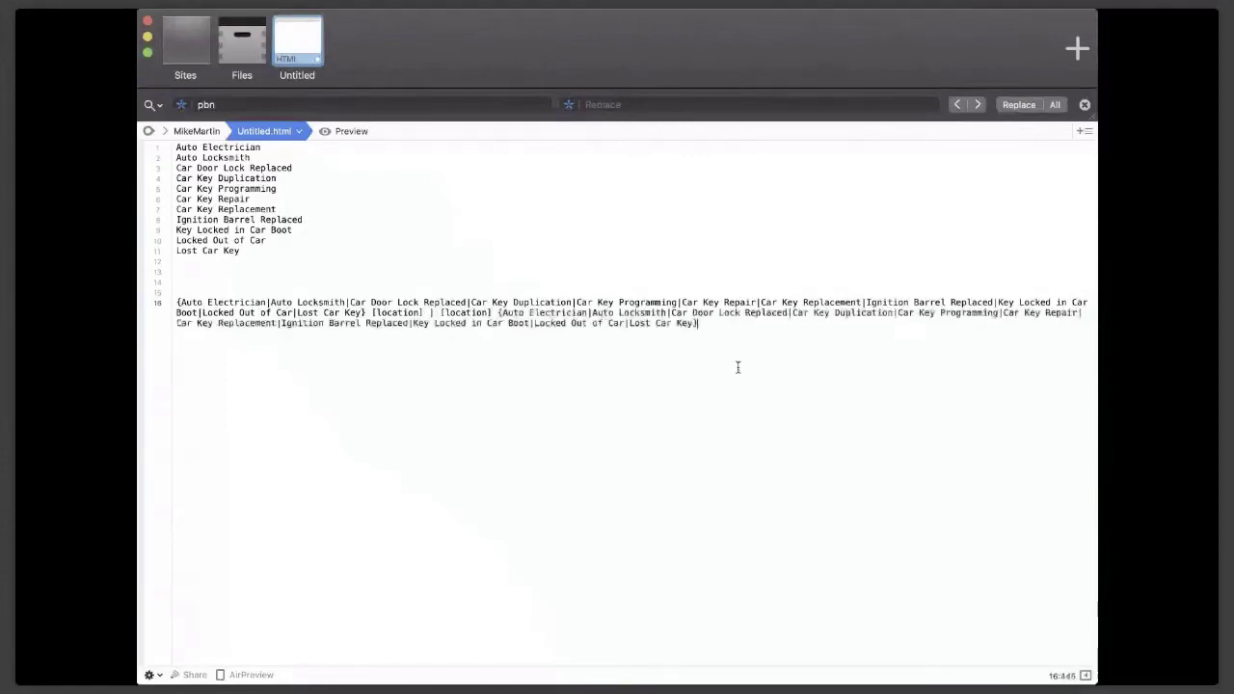
Wrap the whole combined line in an outer pair of braces to make it nested spintax.
{"action": "key", "text": "super+Left"}
{"action": "type", "text": "{"}
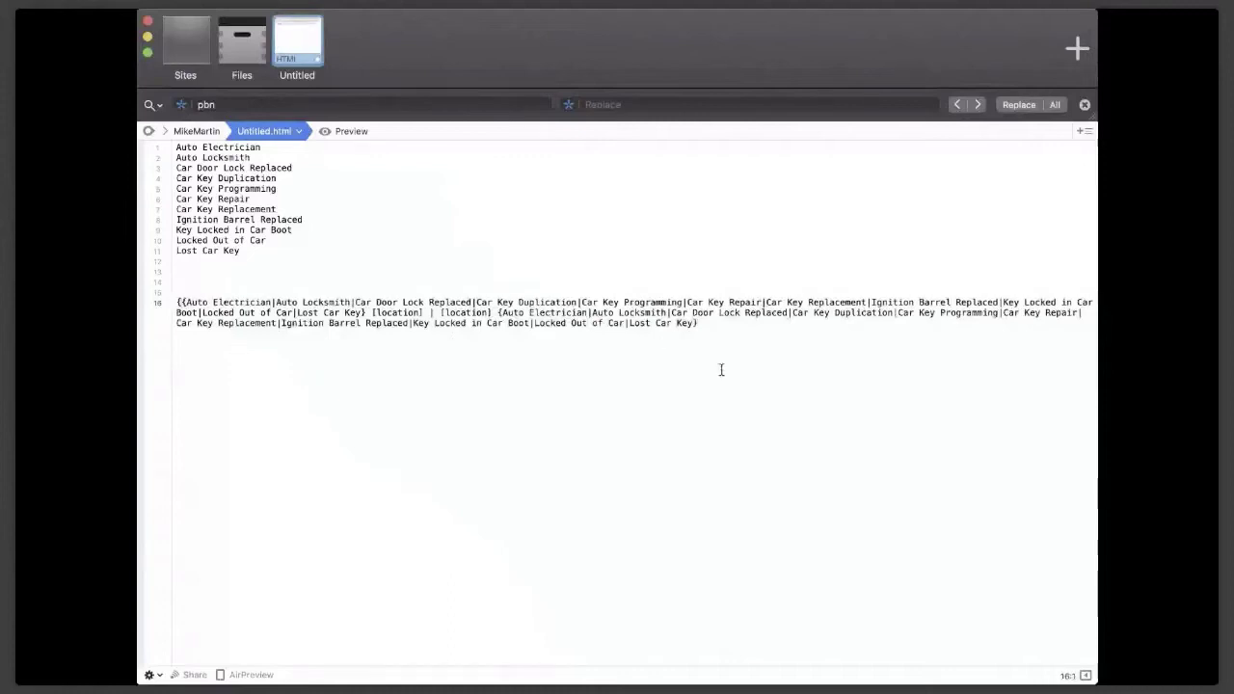
{"action": "left_click", "coordinate": [713, 325]}
{"action": "type", "text": "}"}
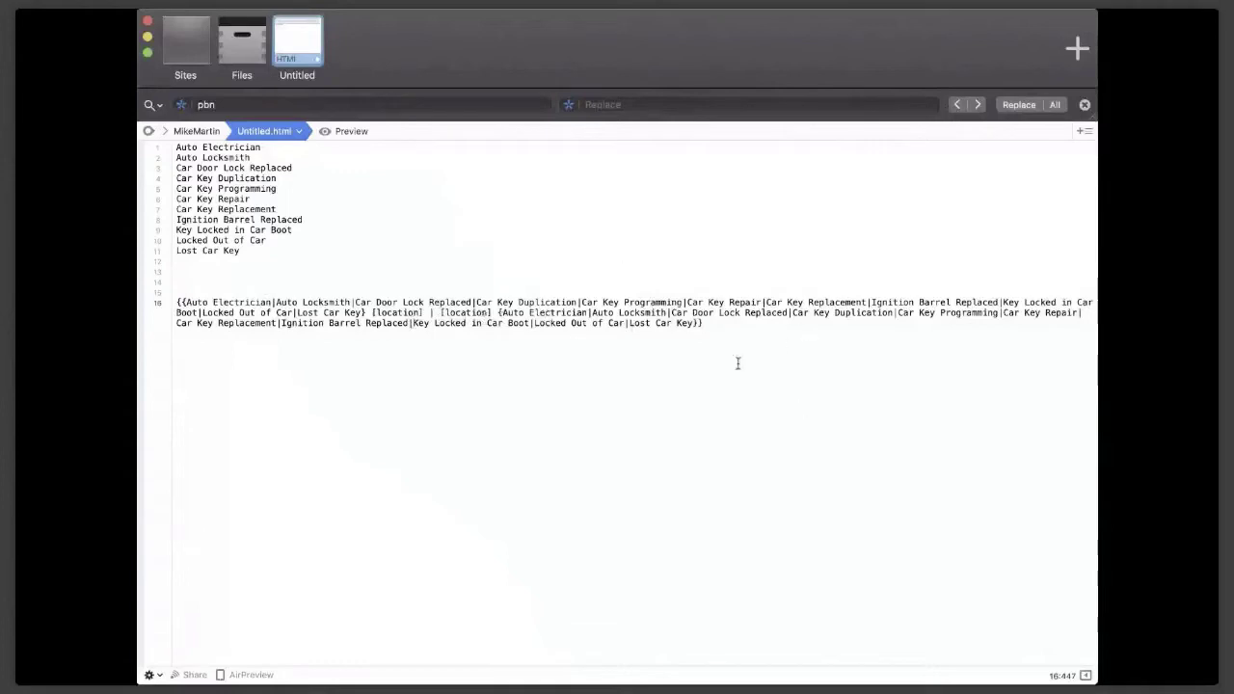
Duplicate the nested spintax line below the original, leaving one blank line between them.
{"action": "left_click_drag", "start_coordinate": [706, 324], "coordinate": [171, 304]}
{"action": "key", "text": "super+c"}
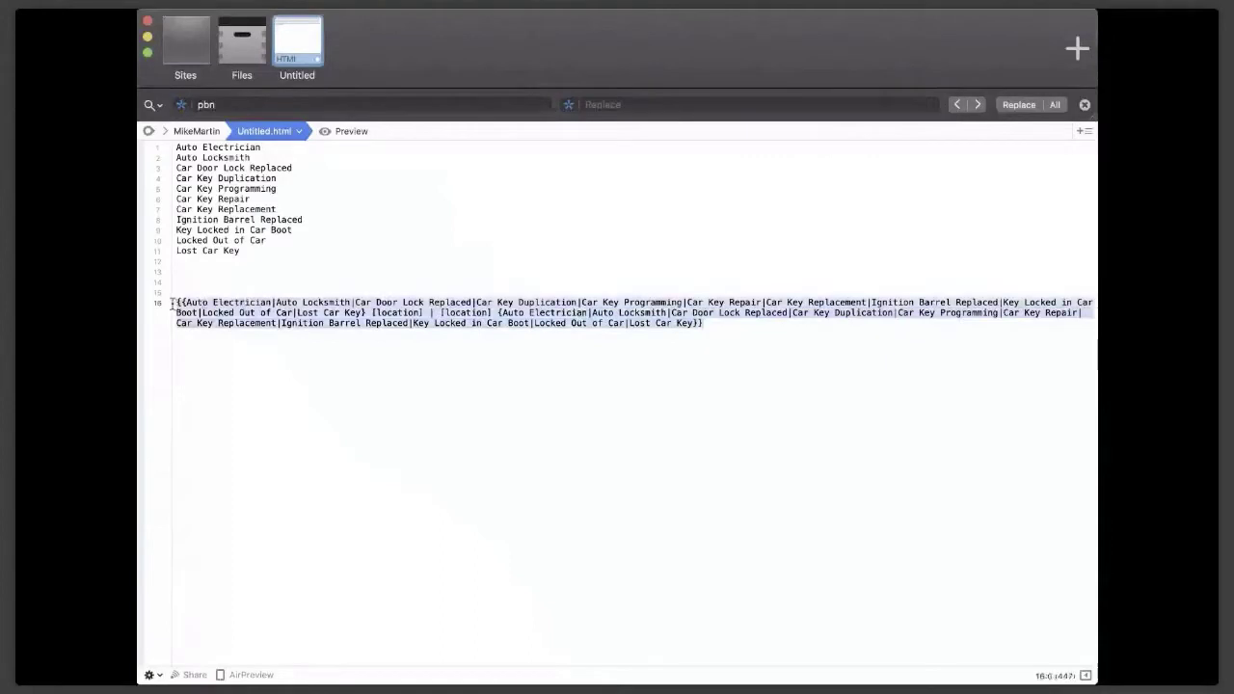
{"action": "left_click", "coordinate": [197, 350]}
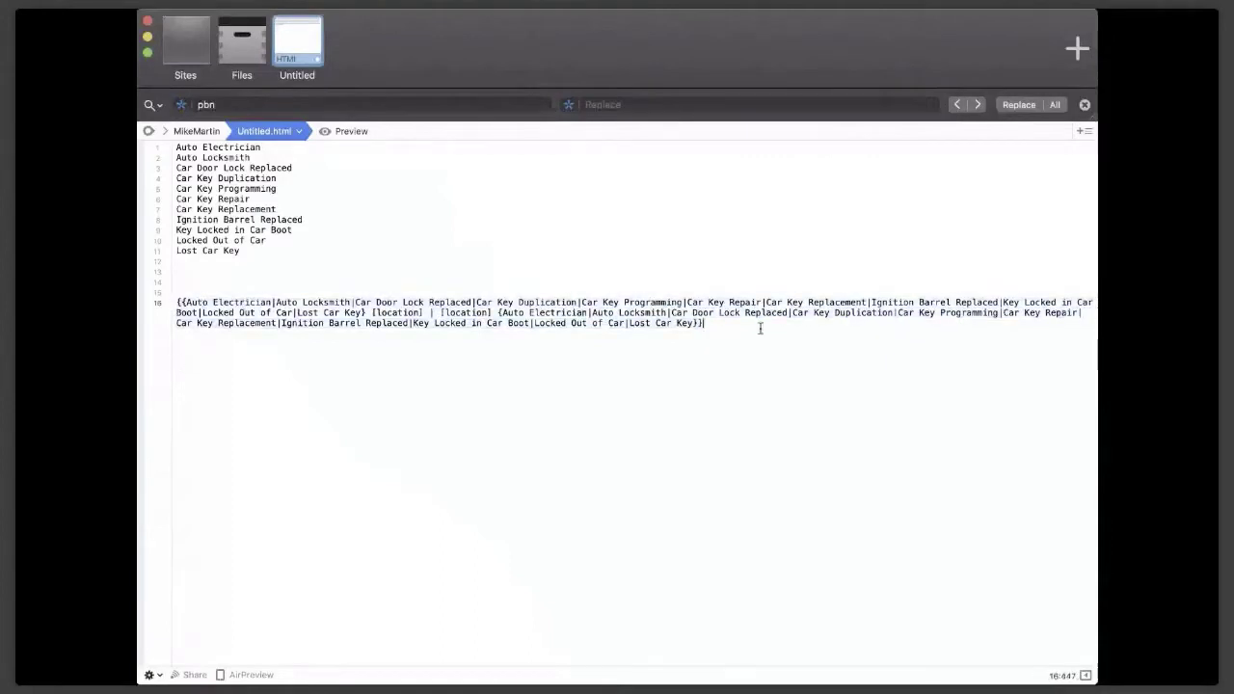
{"action": "key", "text": "Return"}
{"action": "key", "text": "Return"}
{"action": "key", "text": "super+v"}
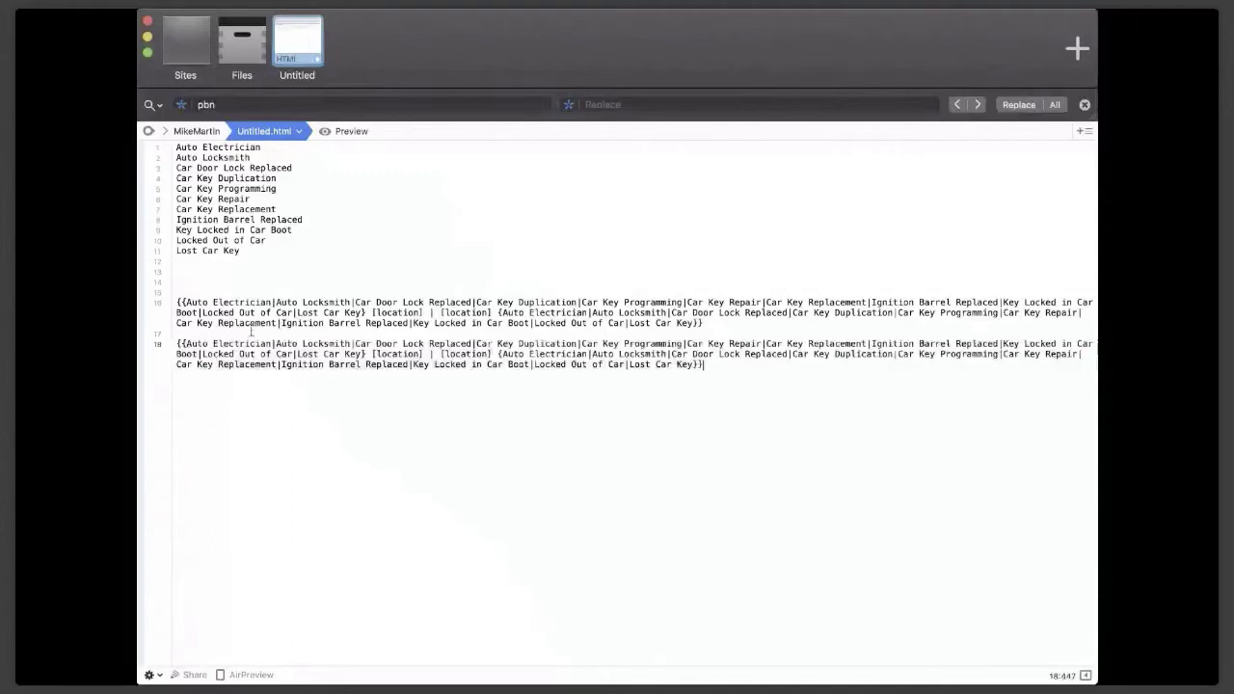
In the first group of the duplicated spintax, move "Auto Electrician" to directly after "Auto Locksmith".
{"action": "mouse_move", "coordinate": [185, 344]}
{"action": "left_mouse_down"}
{"action": "mouse_move", "coordinate": [274, 340]}
{"action": "mouse_move", "coordinate": [186, 344]}
{"action": "left_mouse_up"}
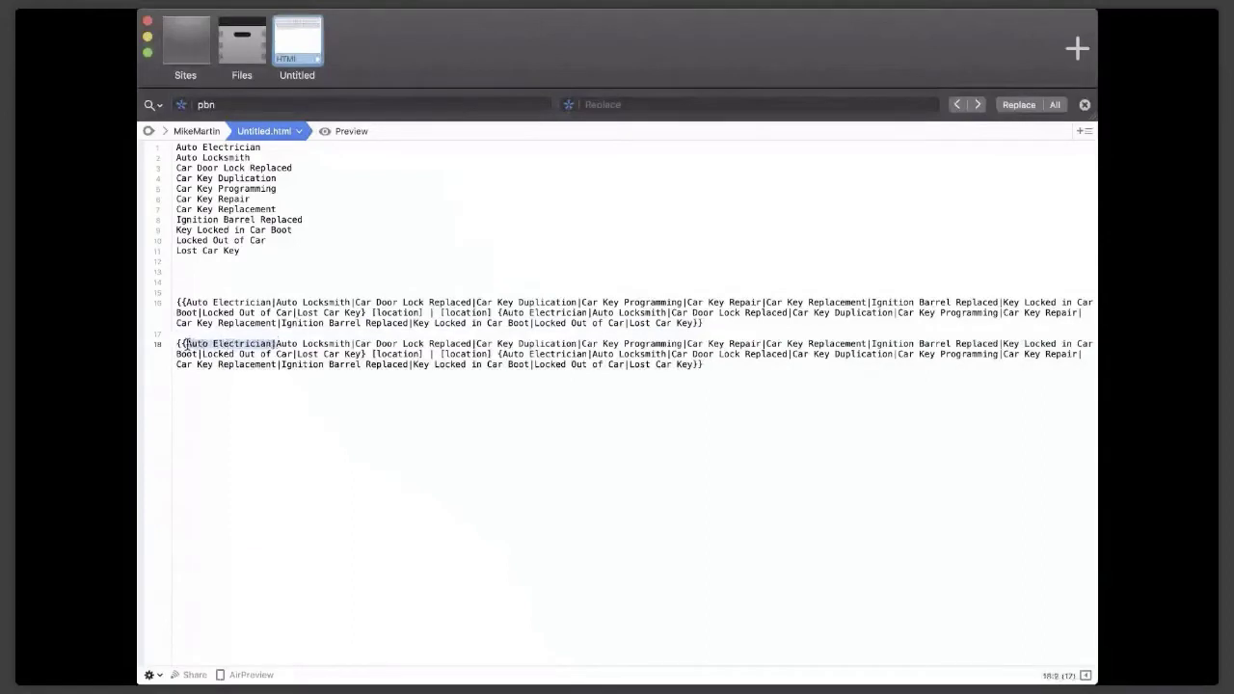
{"action": "key", "text": "BackSpace"}
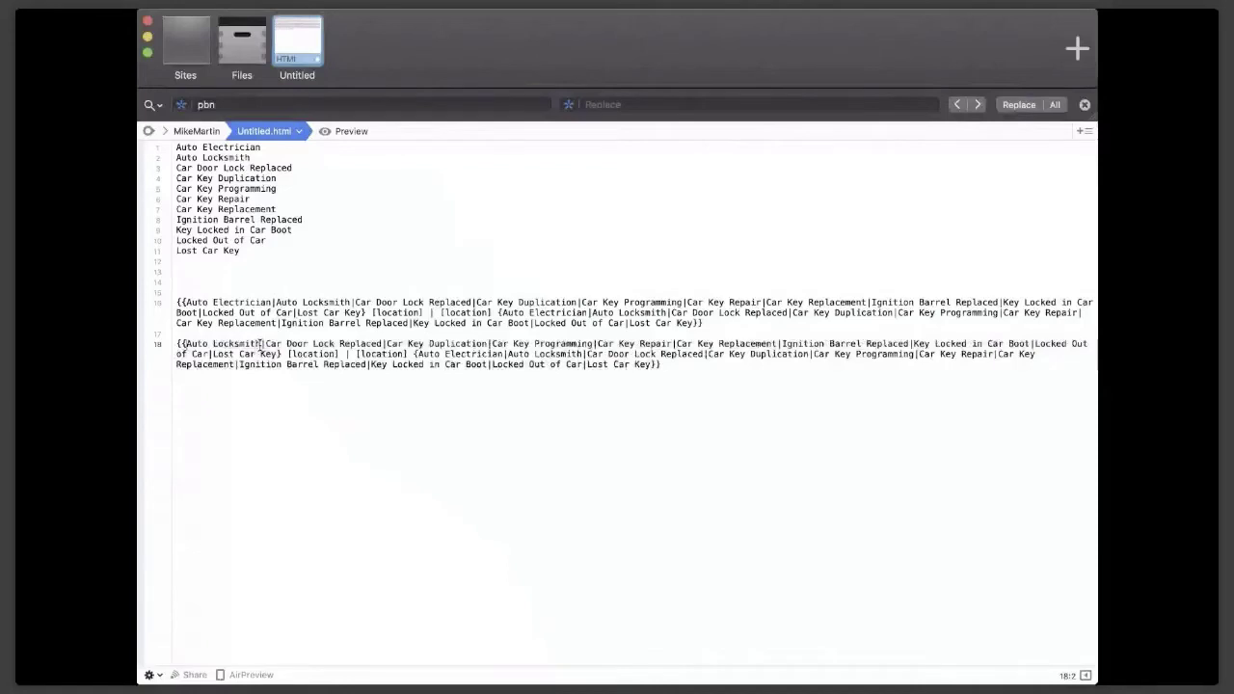
{"action": "left_click", "coordinate": [261, 344]}
{"action": "type", "text": "Auto Electrician|"}
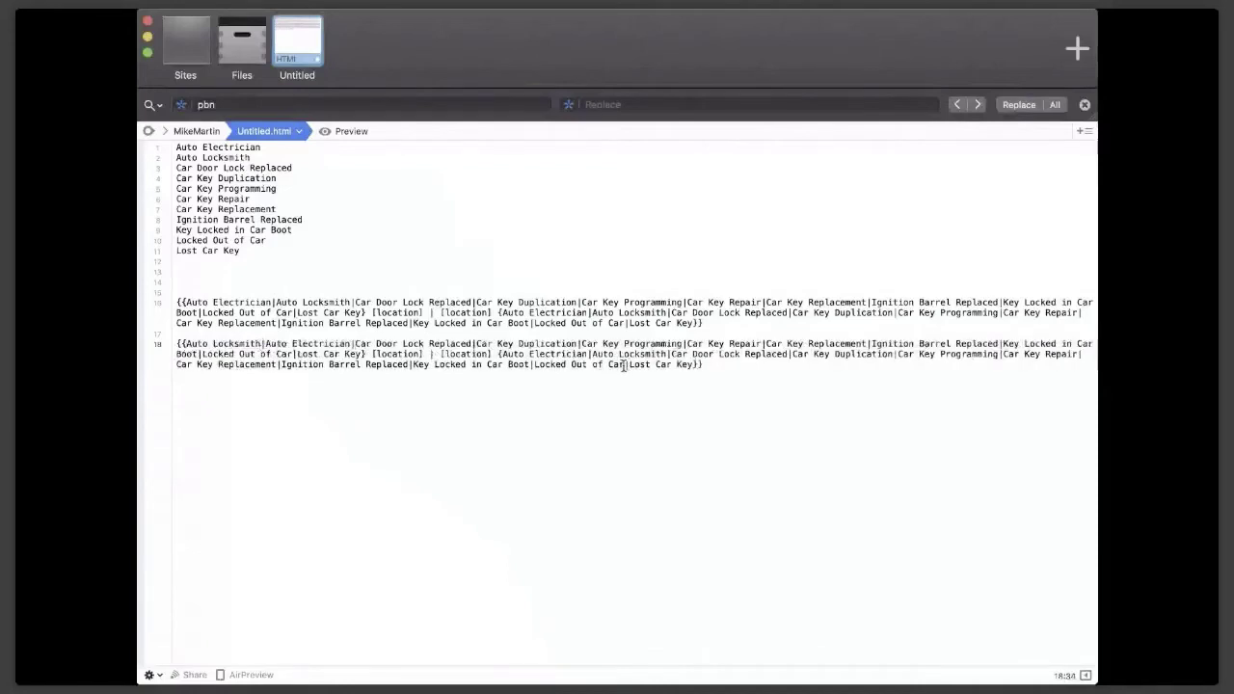
In the second group of the duplicated spintax, move "Lost Car Key" from the end to directly after "Auto Electrician".
{"action": "left_click_drag", "start_coordinate": [627, 364], "coordinate": [690, 367]}
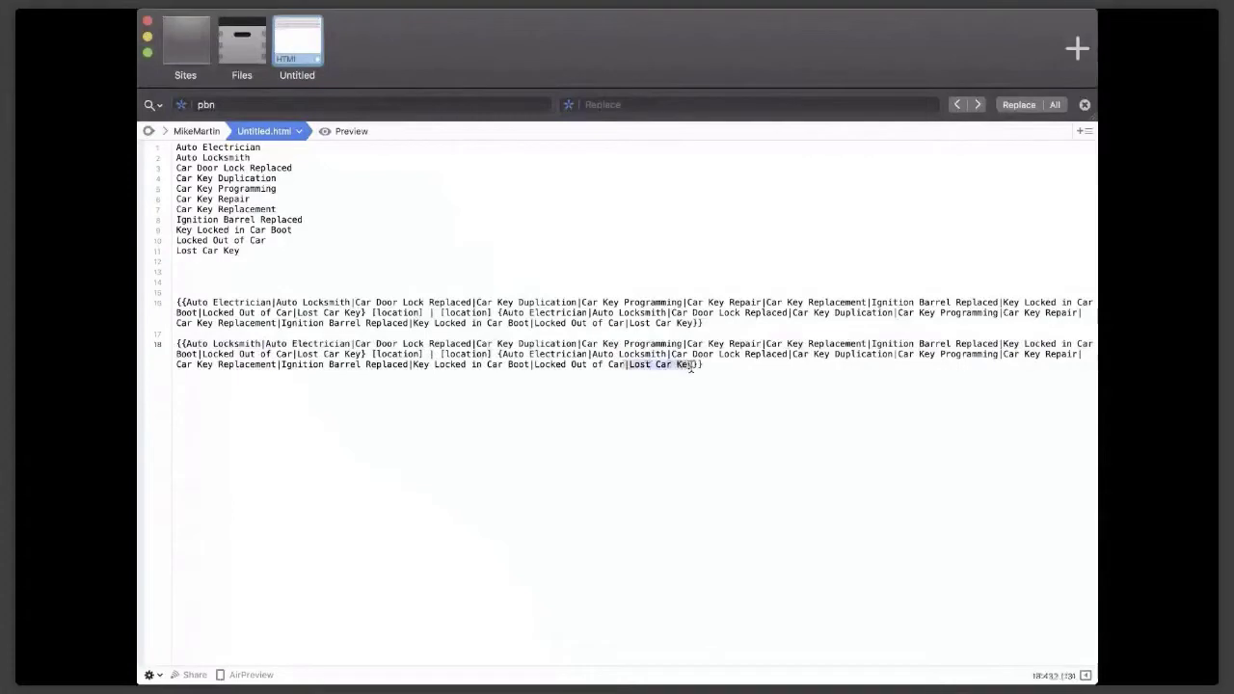
{"action": "key", "text": "BackSpace"}
{"action": "left_click", "coordinate": [587, 355]}
{"action": "type", "text": "|Lost Car Key"}
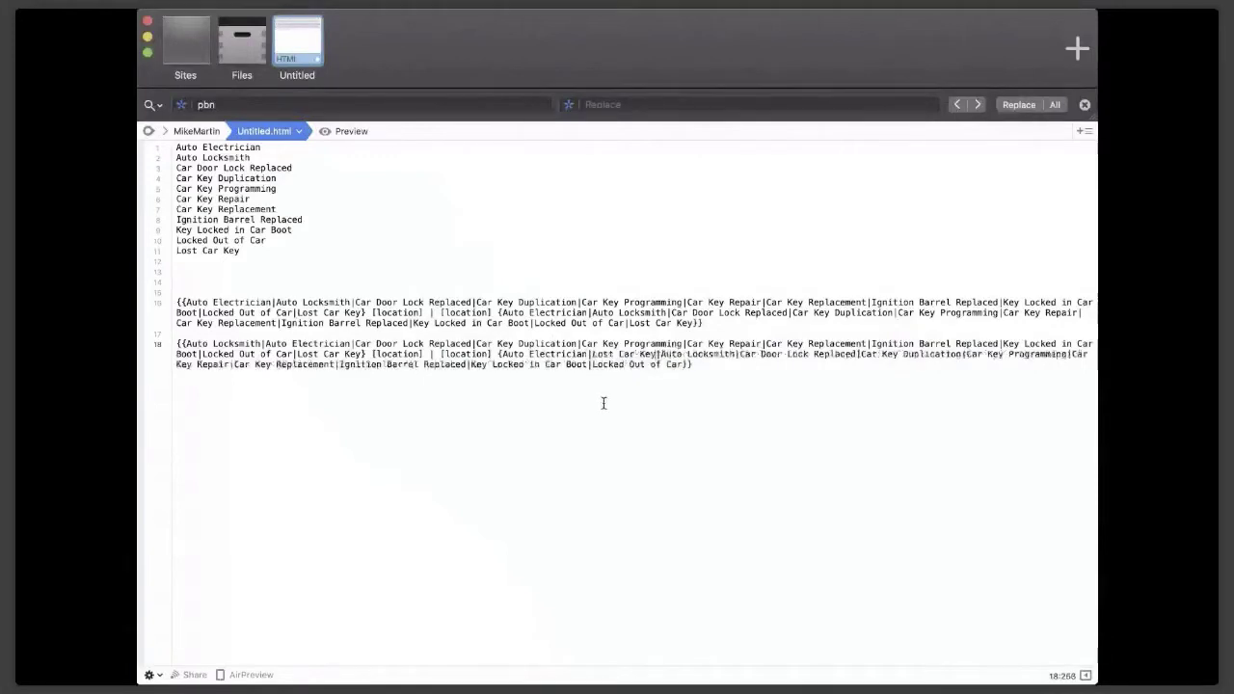
Copy the entire original nested spintax line from the text file, including its outer braces.
{"action": "left_click", "coordinate": [561, 346]}
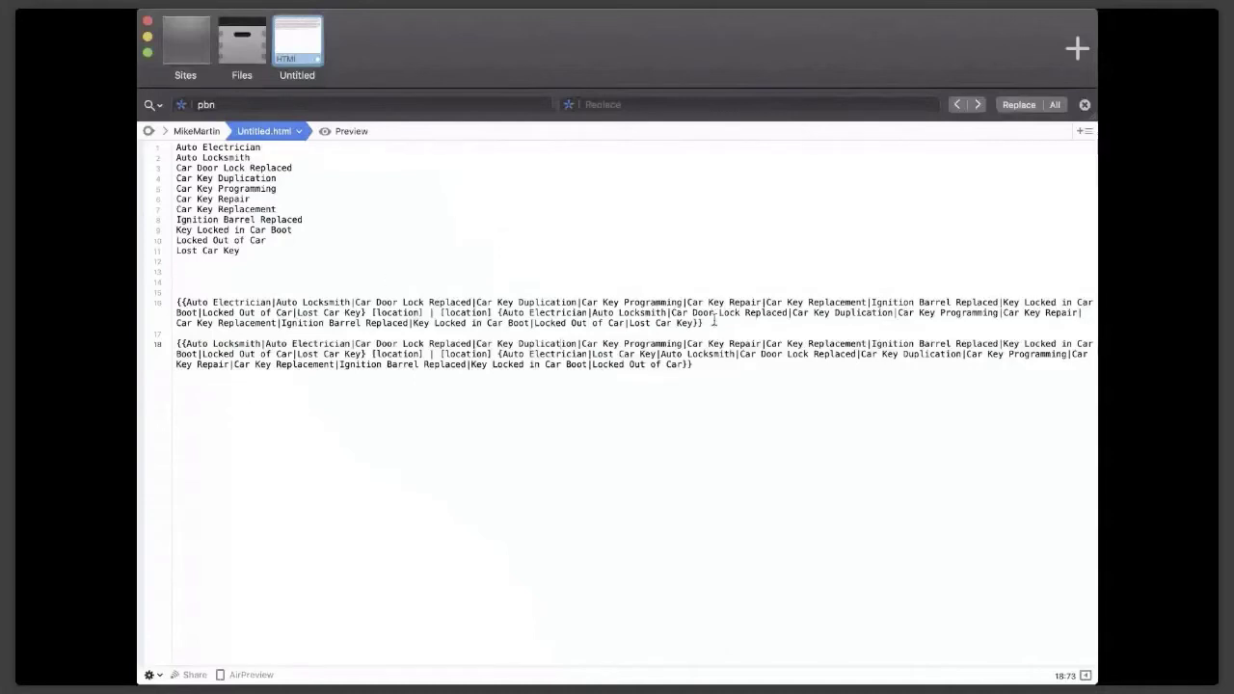
{"action": "left_click_drag", "start_coordinate": [707, 324], "coordinate": [175, 303]}
{"action": "key", "text": "super+c"}
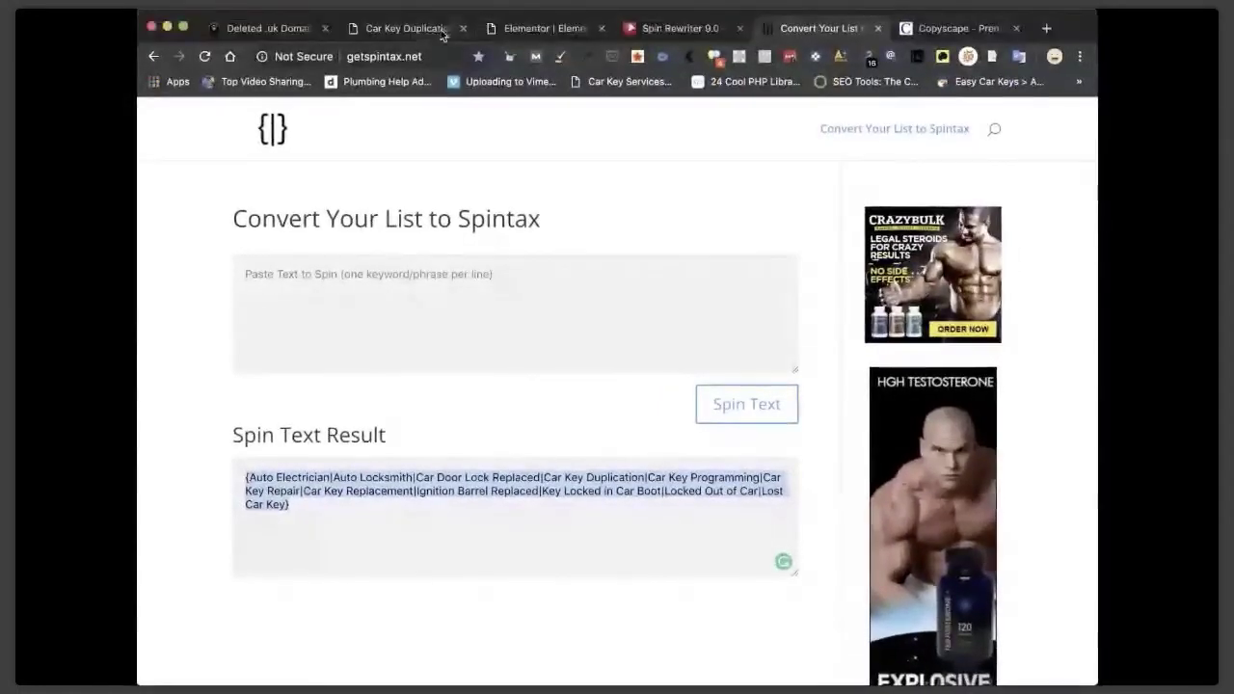
In the Elementor page, insert a Text Editor widget between the automotive tanks text and the spun car security article.
{"action": "left_click", "coordinate": [528, 29]}
{"action": "scroll", "coordinate": [554, 330], "scroll_direction": "up", "scroll_amount": 2}
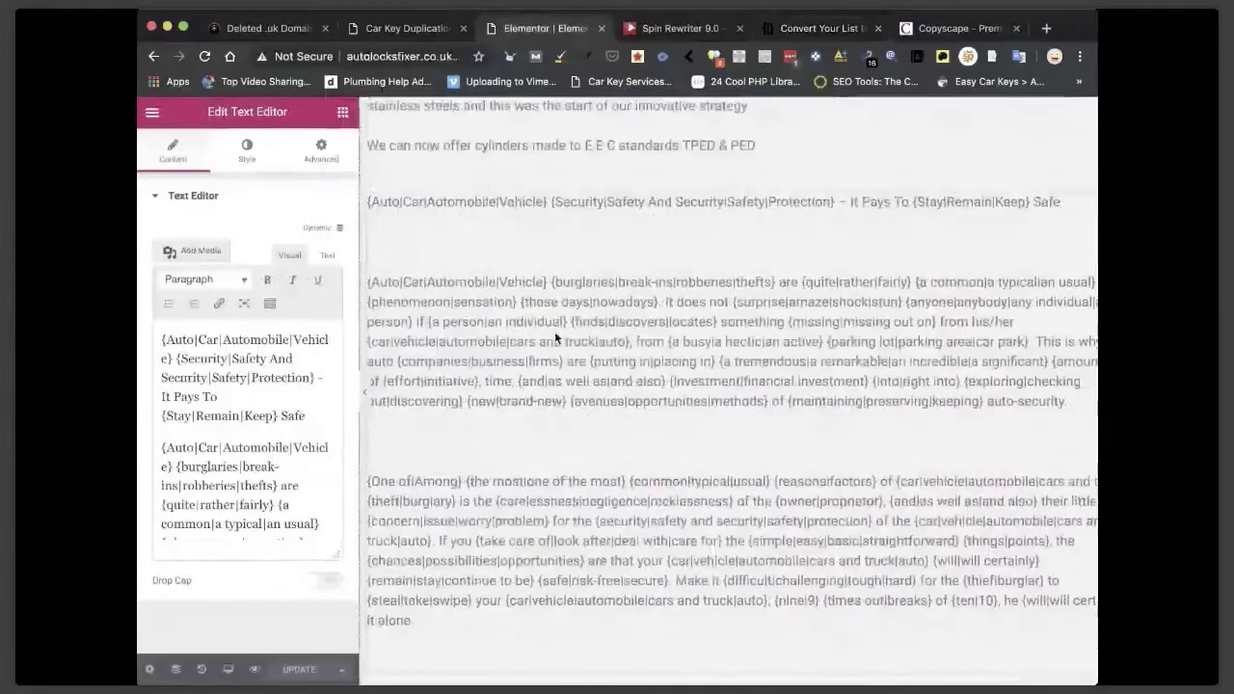
{"action": "scroll", "coordinate": [554, 331], "scroll_direction": "up", "scroll_amount": 5}
{"action": "scroll", "coordinate": [554, 330], "scroll_direction": "down", "scroll_amount": 6}
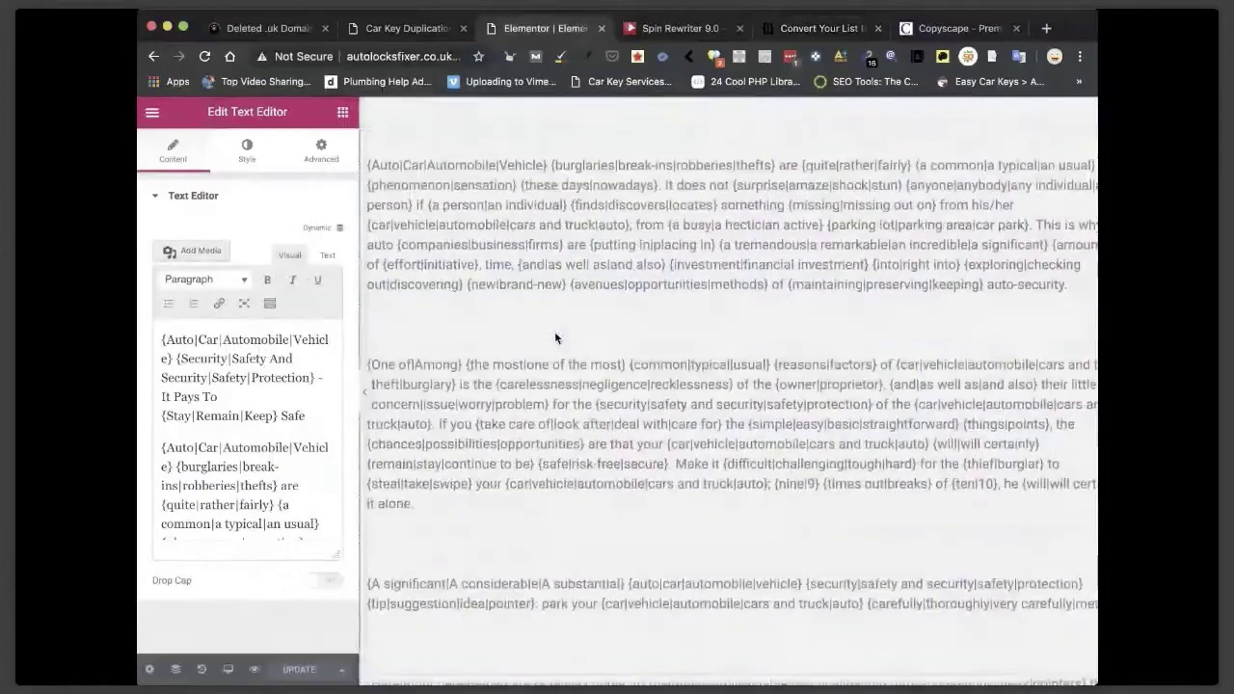
{"action": "scroll", "coordinate": [653, 315], "scroll_direction": "up", "scroll_amount": 3}
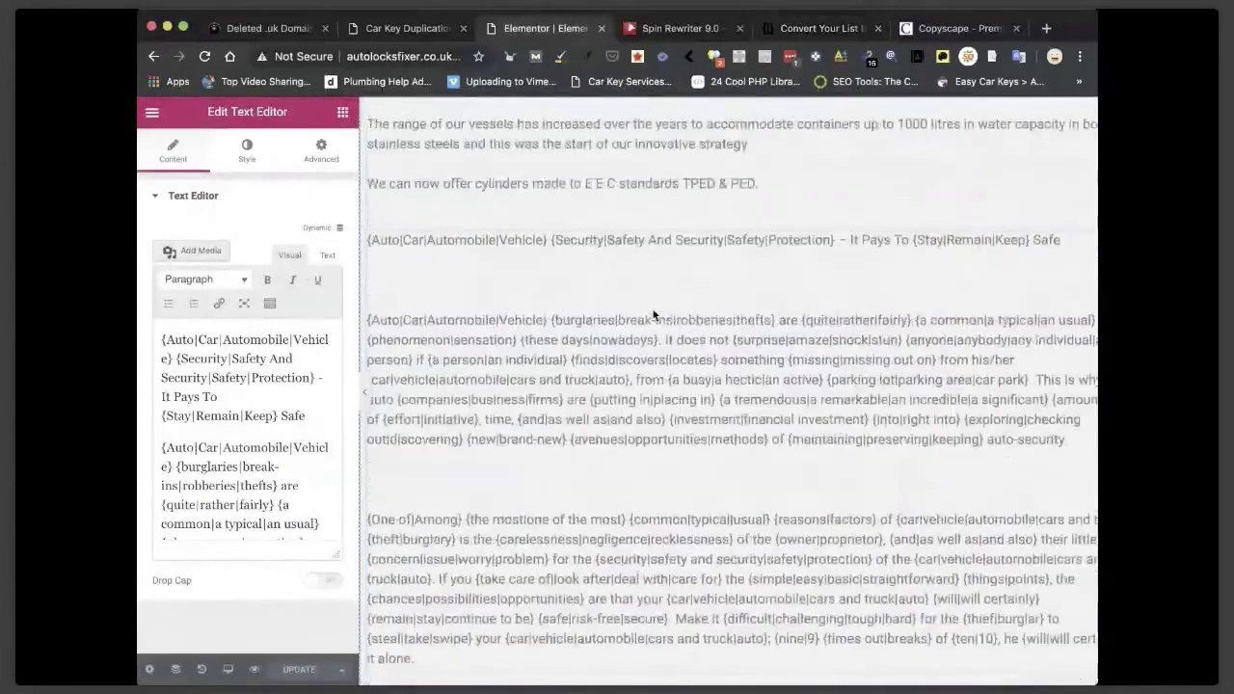
{"action": "scroll", "coordinate": [653, 315], "scroll_direction": "up", "scroll_amount": 2}
{"action": "scroll", "coordinate": [591, 373], "scroll_direction": "down", "scroll_amount": 1}
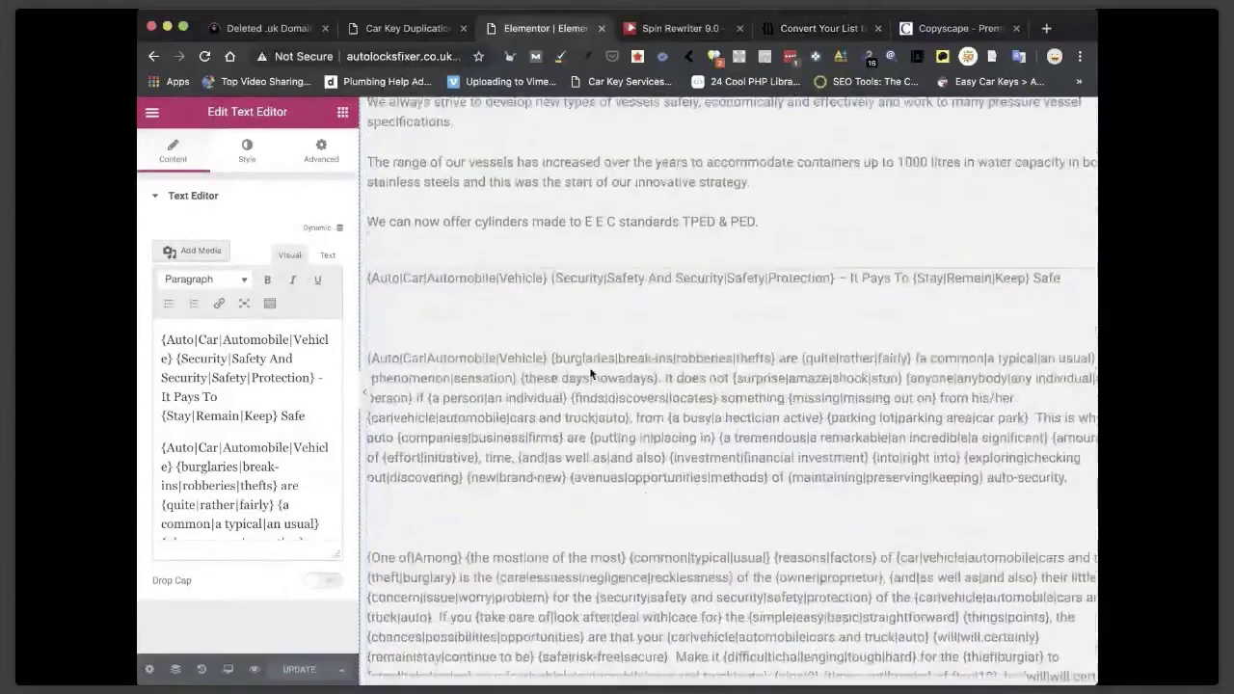
{"action": "scroll", "coordinate": [590, 374], "scroll_direction": "down", "scroll_amount": 5}
{"action": "scroll", "coordinate": [590, 371], "scroll_direction": "up", "scroll_amount": 8}
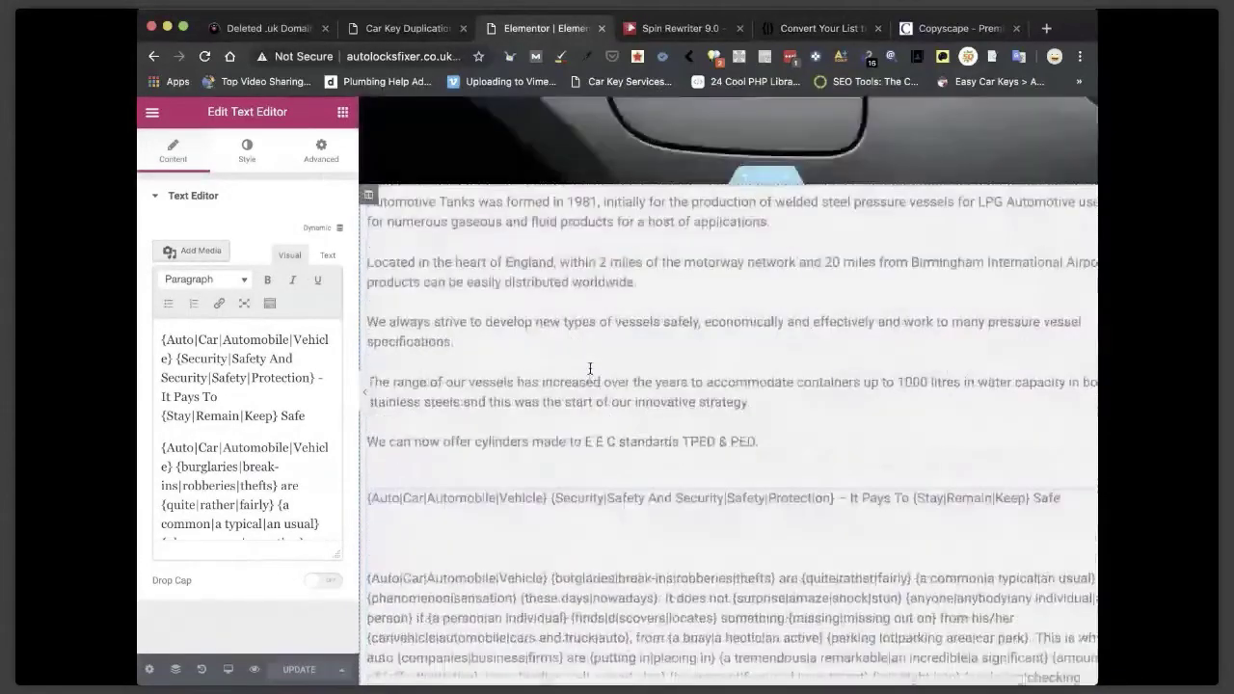
{"action": "left_click", "coordinate": [343, 114]}
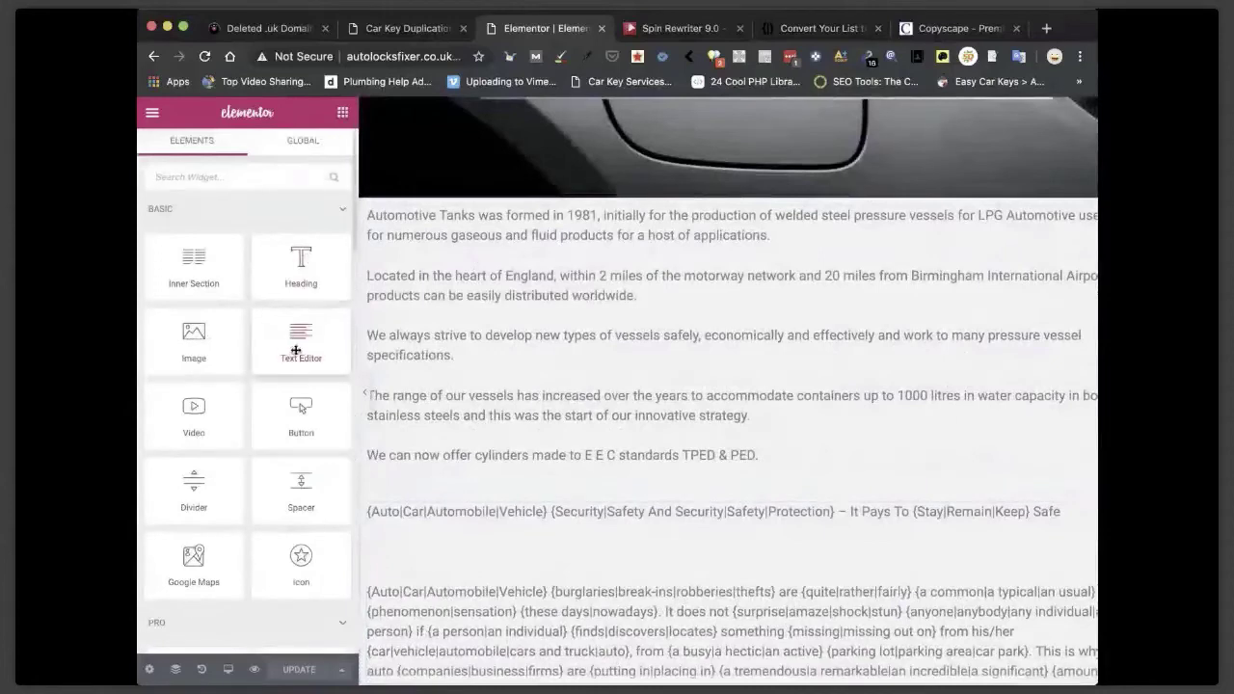
{"action": "left_click_drag", "start_coordinate": [299, 353], "coordinate": [597, 485]}
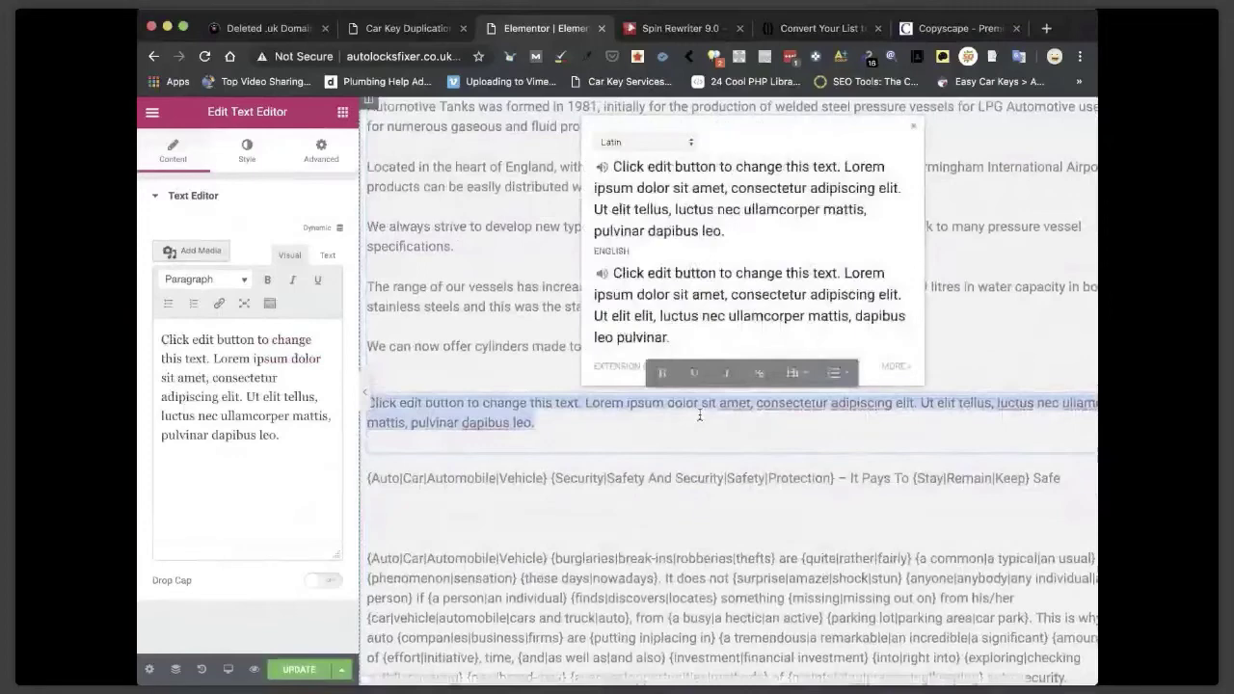
Replace the new widget's placeholder text with the copied nested spintax line.
{"action": "key", "text": "super+v"}
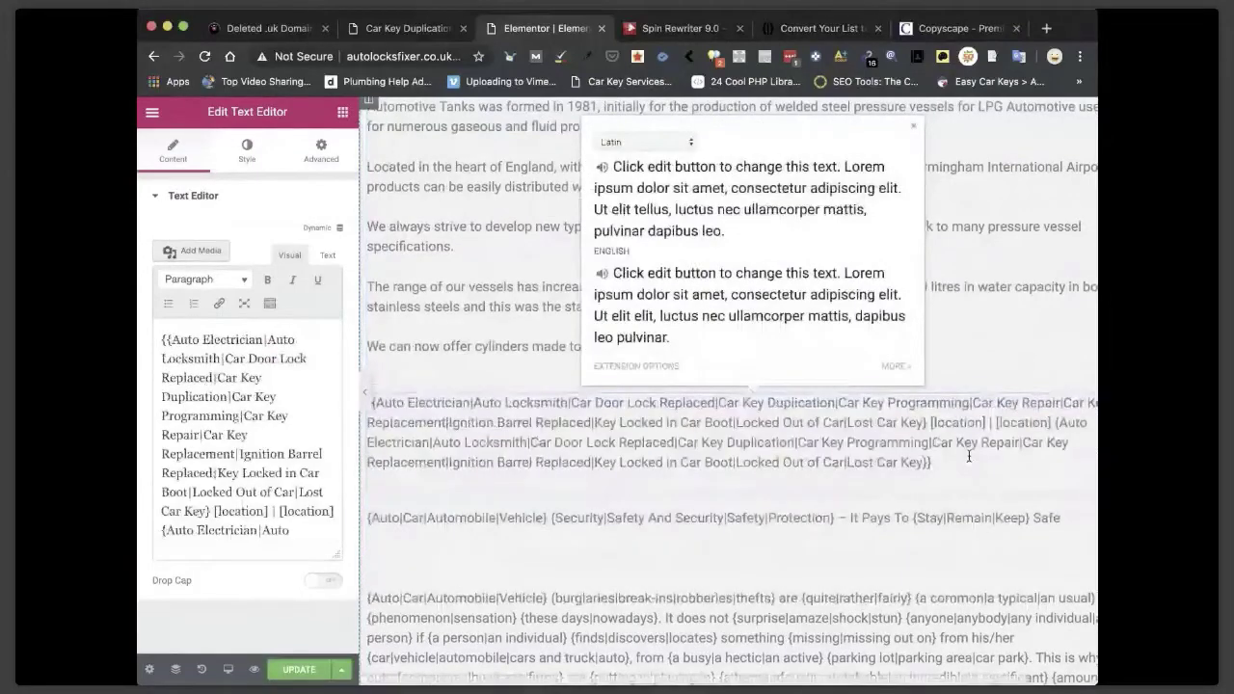
{"action": "left_click", "coordinate": [969, 456]}
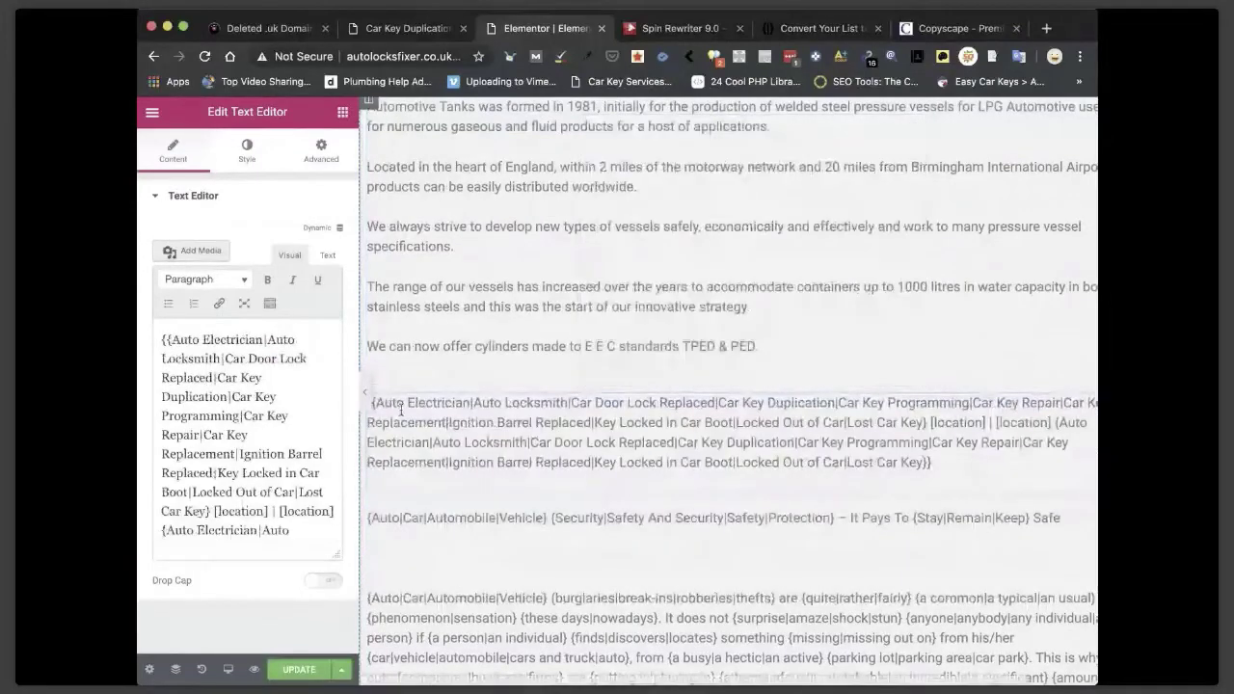
{"action": "scroll", "coordinate": [405, 415], "scroll_direction": "up", "scroll_amount": 1}
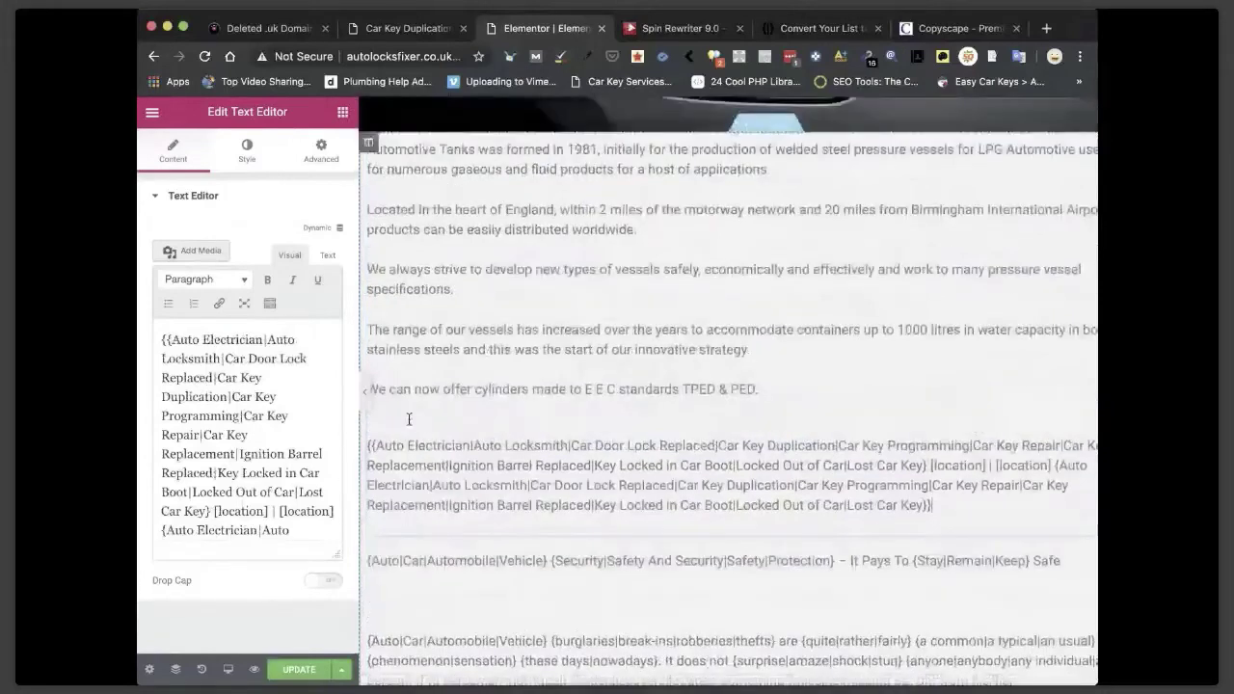
{"action": "left_click_drag", "start_coordinate": [409, 419], "coordinate": [934, 501]}
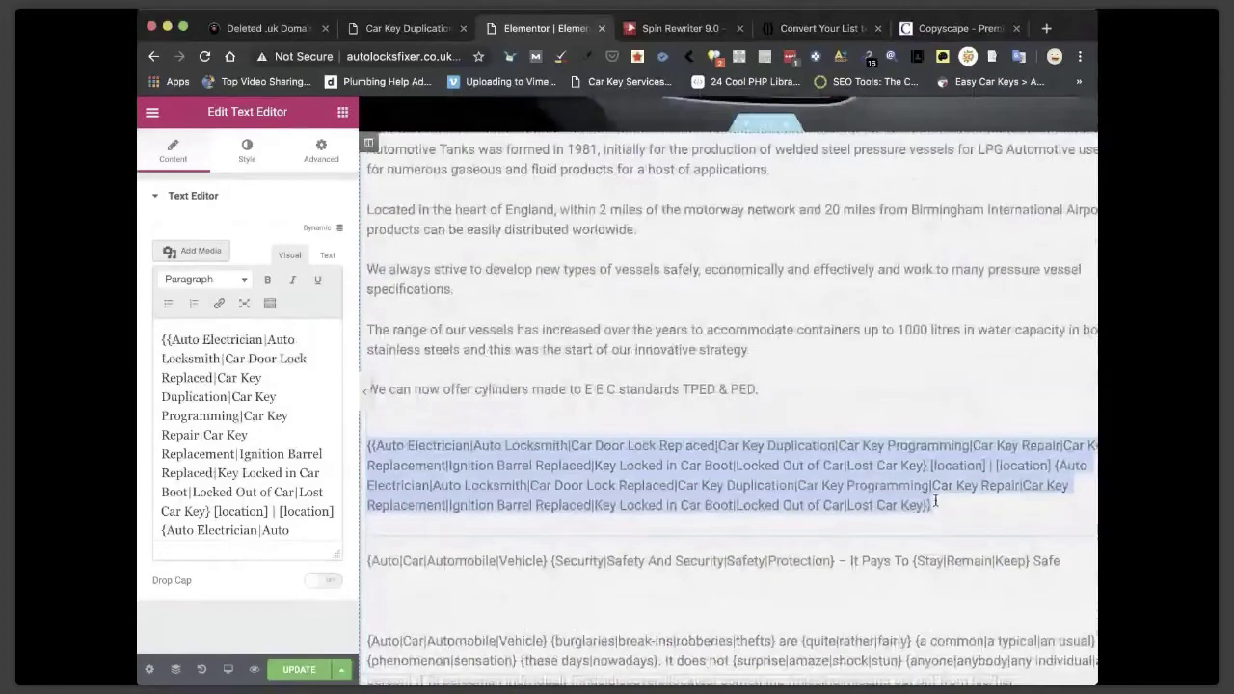
{"action": "scroll", "coordinate": [936, 505], "scroll_direction": "down", "scroll_amount": 2}
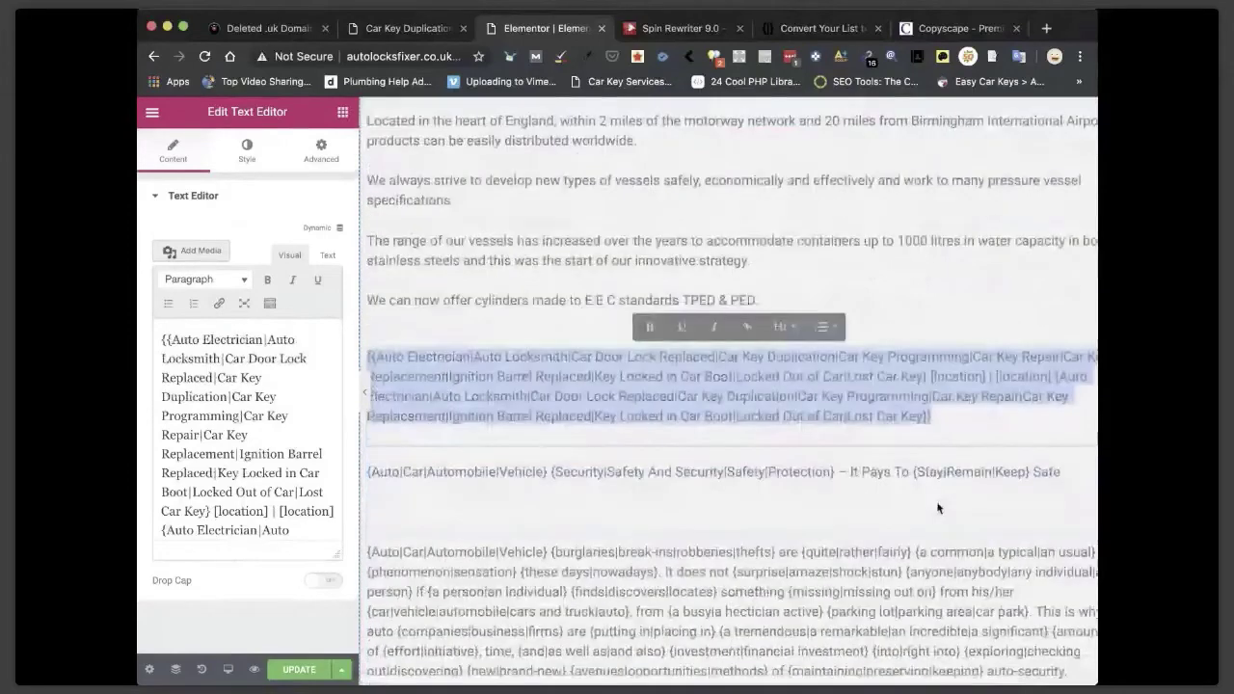
Open the Portwood page from the Stockport Auto Locksmiths site's area links and copy its URL.
{"action": "left_click", "coordinate": [406, 31]}
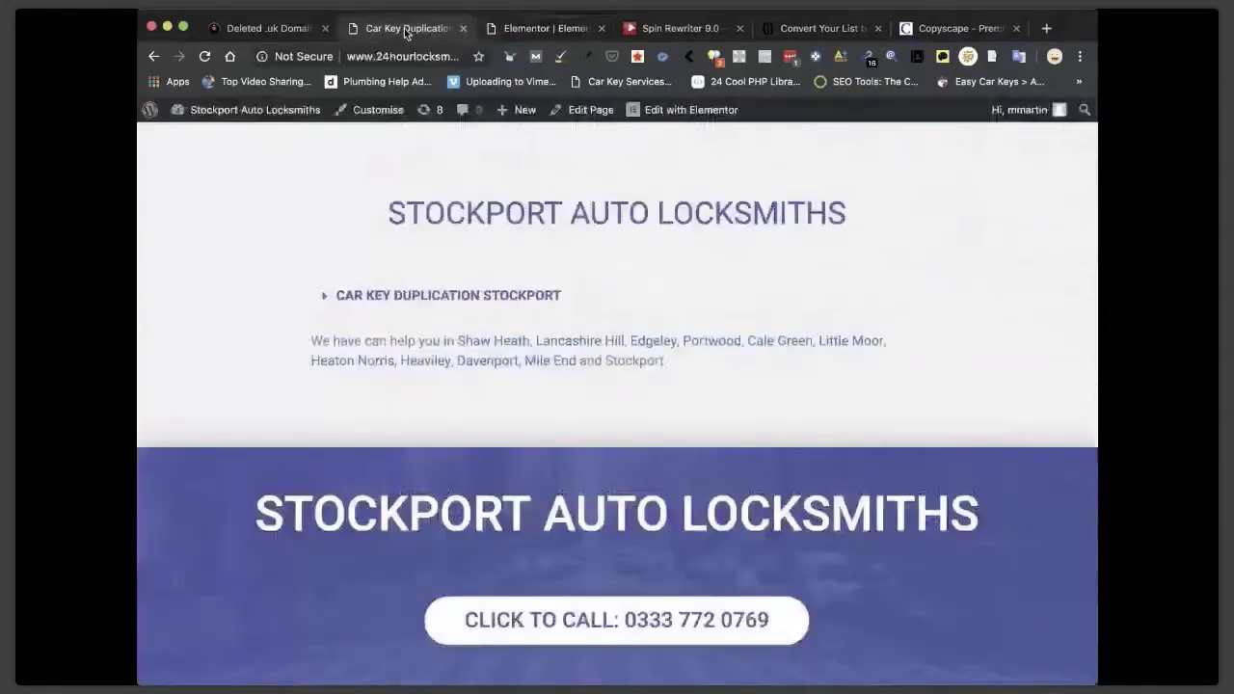
{"action": "left_click", "coordinate": [712, 342]}
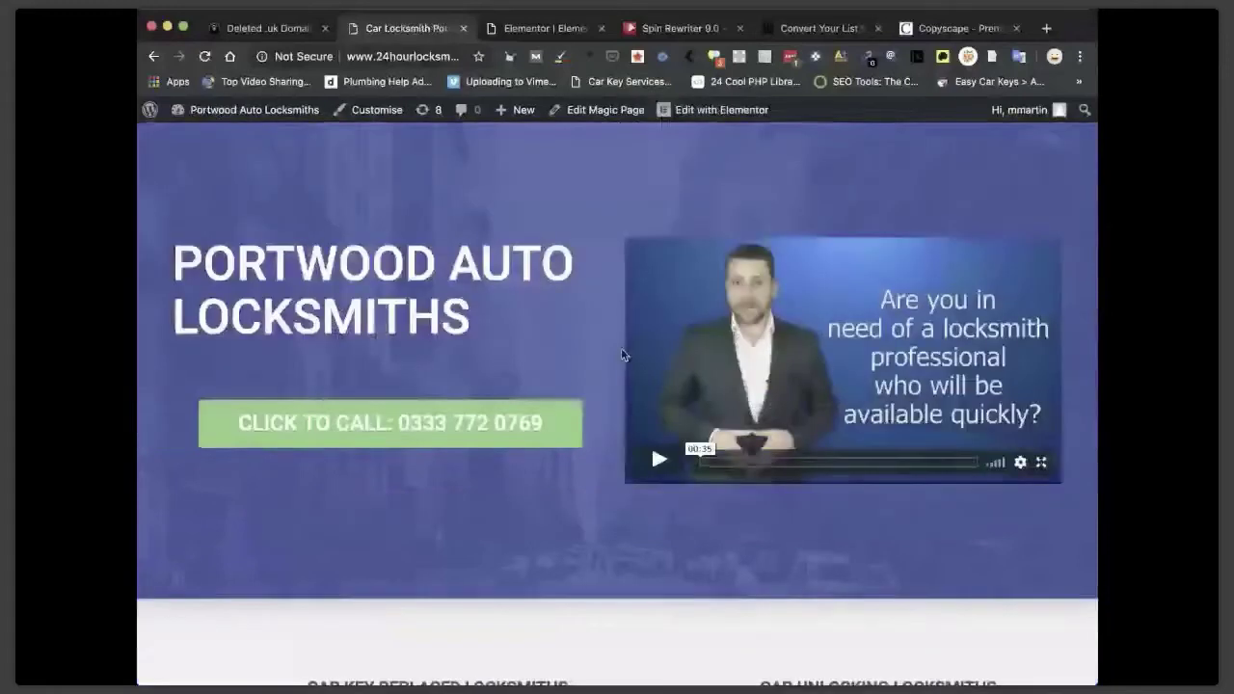
{"action": "scroll", "coordinate": [615, 386], "scroll_direction": "down", "scroll_amount": 2}
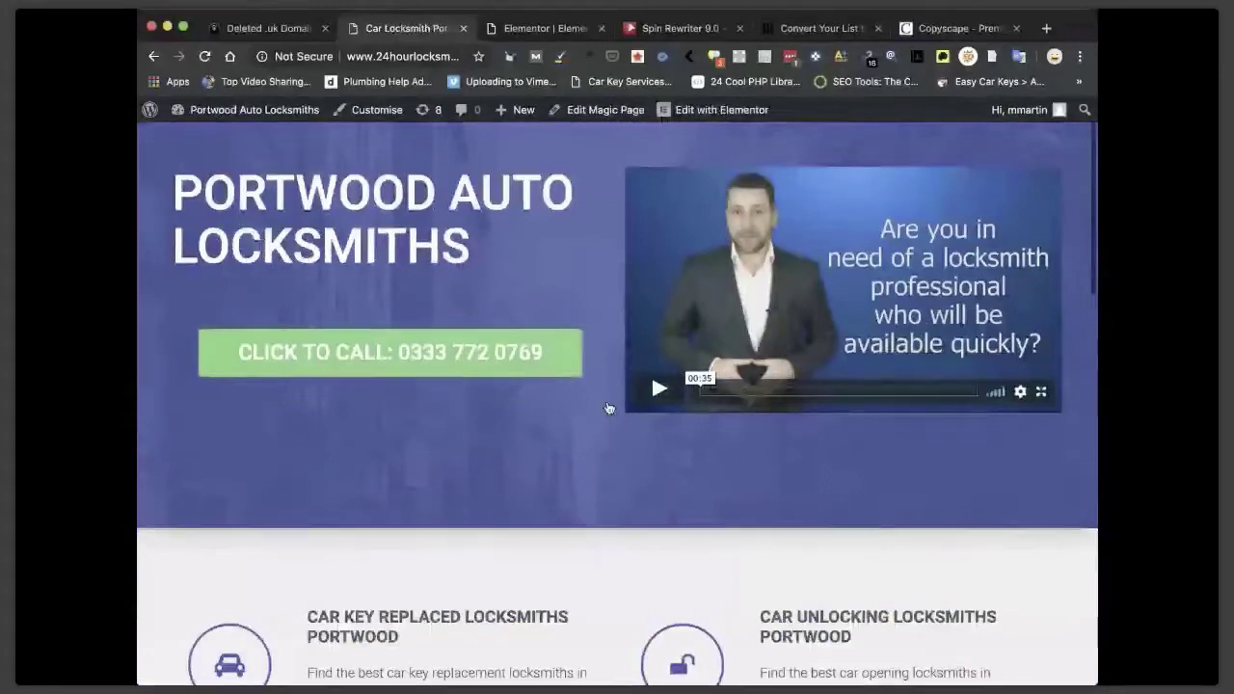
{"action": "scroll", "coordinate": [608, 408], "scroll_direction": "up", "scroll_amount": 2}
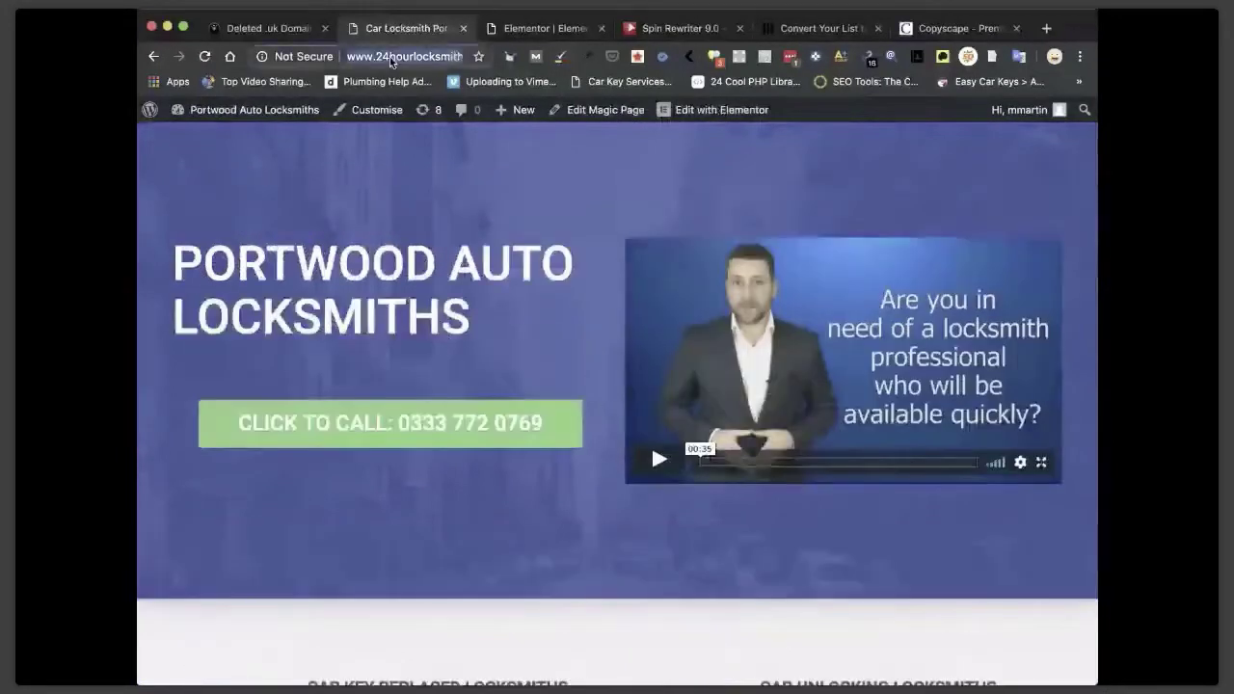
{"action": "left_click", "coordinate": [403, 55]}
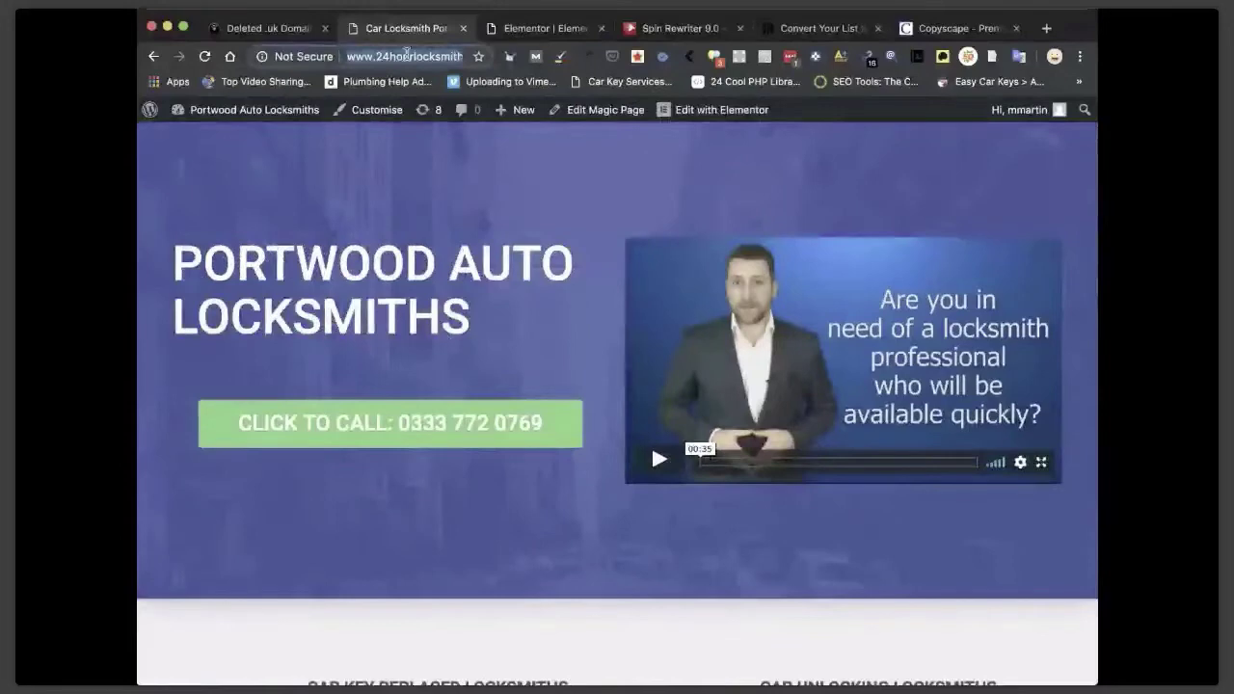
Back in the Elementor page, start a link on the whole nested spintax paragraph and enter the copied Portwood URL.
{"action": "key", "text": "ctrl+Tab"}
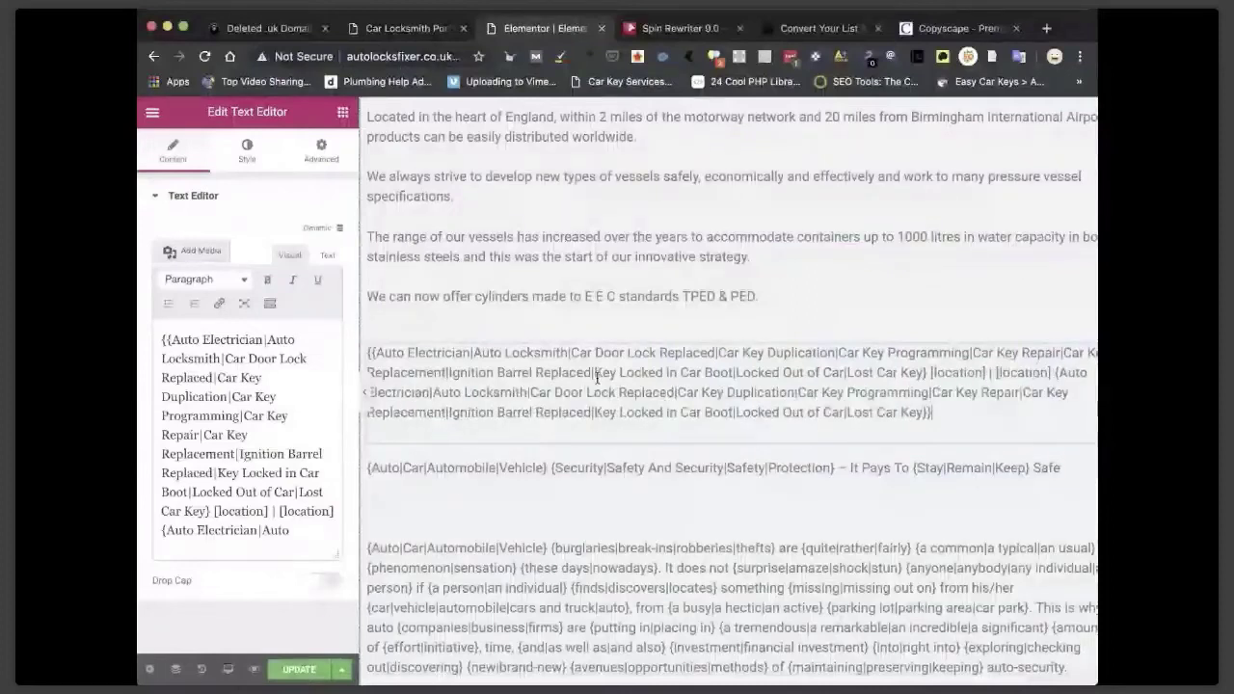
{"action": "triple_click", "coordinate": [728, 381]}
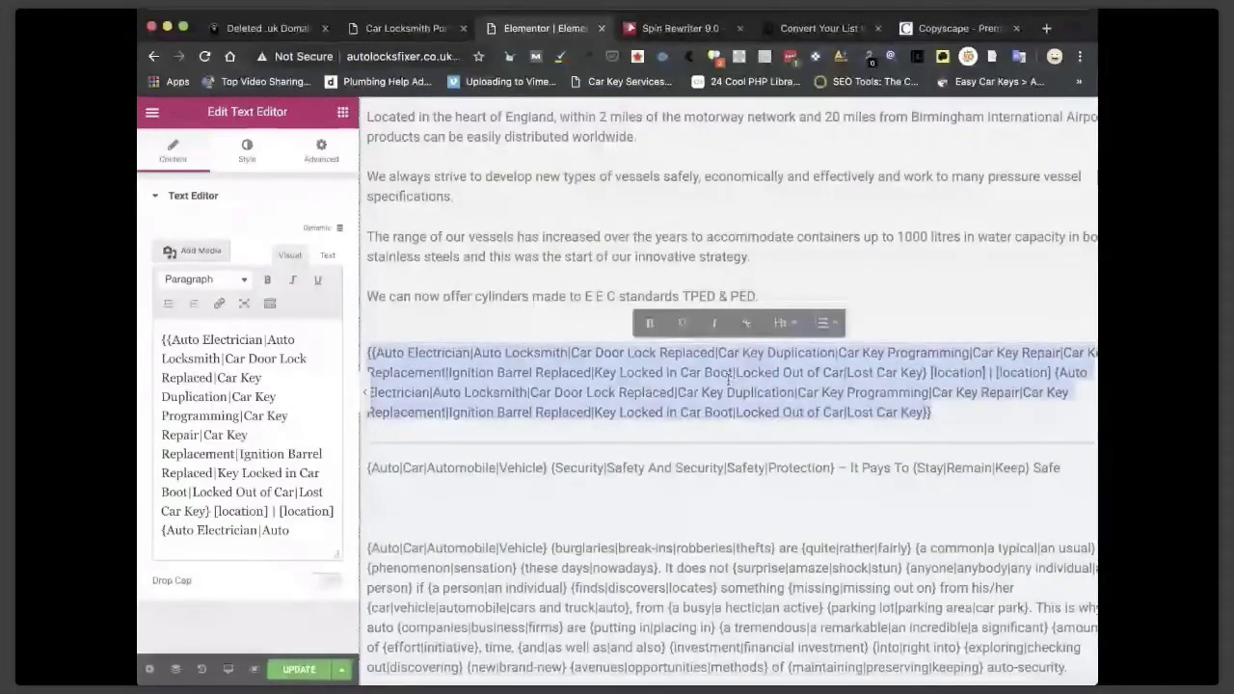
{"action": "left_click", "coordinate": [746, 323]}
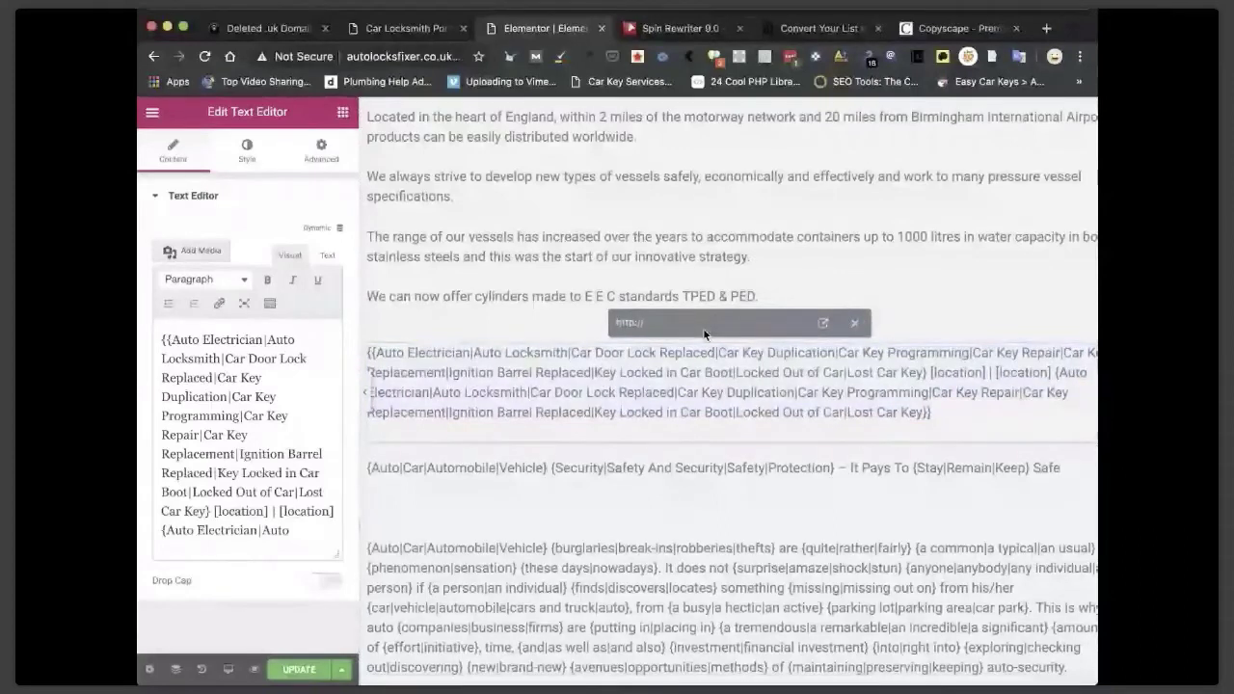
{"action": "key", "text": "super+v"}
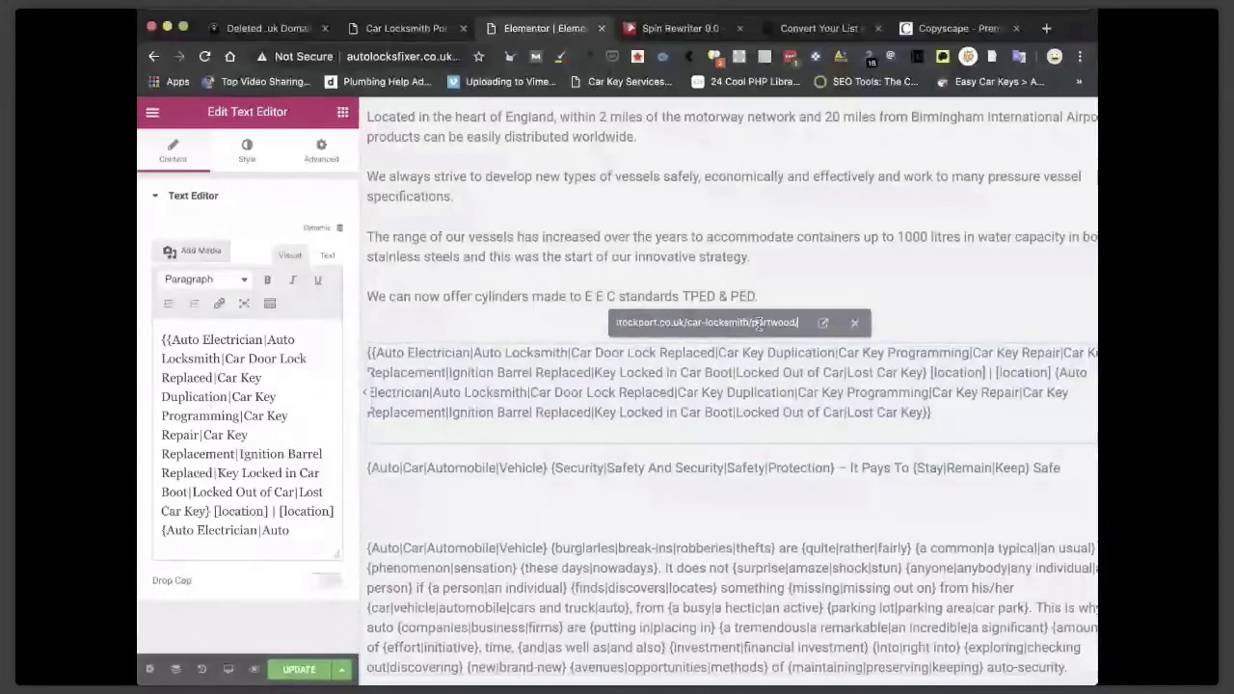
Replace "portwood/" at the end of the link URL with "[location]" and apply the link to the spintax.
{"action": "key", "text": "BackSpace"}
{"action": "key", "text": "BackSpace"}
{"action": "key", "text": "BackSpace"}
{"action": "key", "text": "BackSpace"}
{"action": "key", "text": "BackSpace"}
{"action": "key", "text": "BackSpace"}
{"action": "key", "text": "BackSpace"}
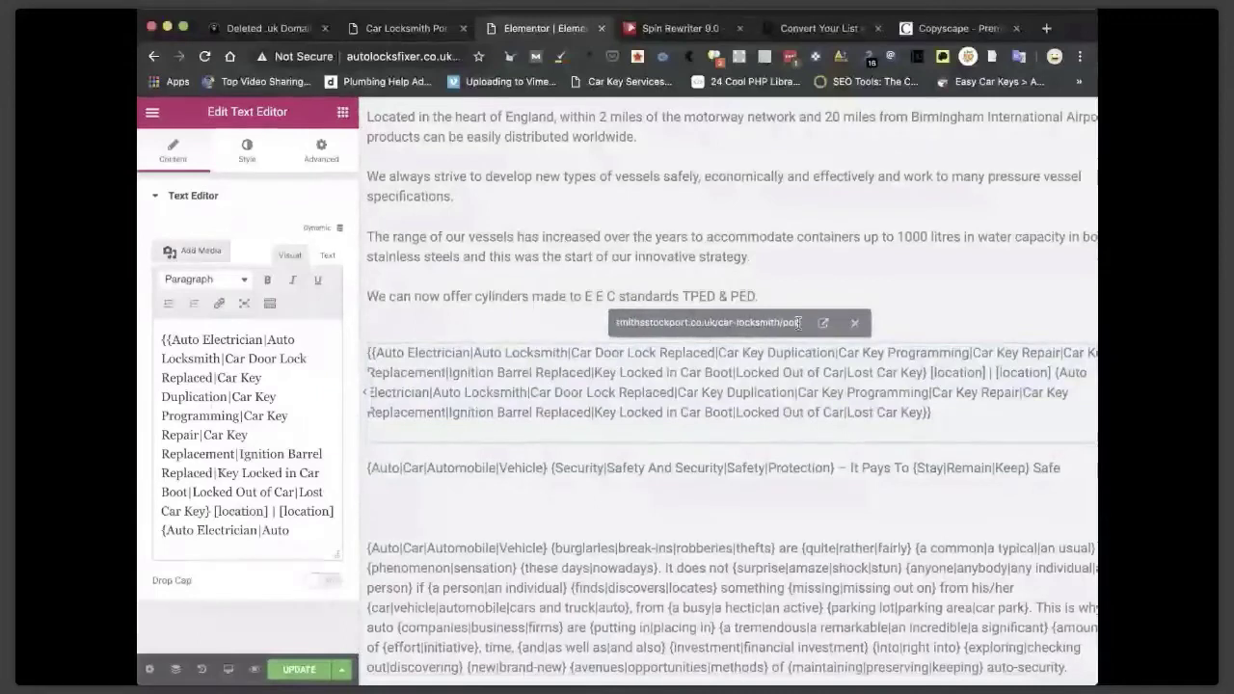
{"action": "key", "text": "BackSpace"}
{"action": "key", "text": "BackSpace"}
{"action": "key", "text": "BackSpace"}
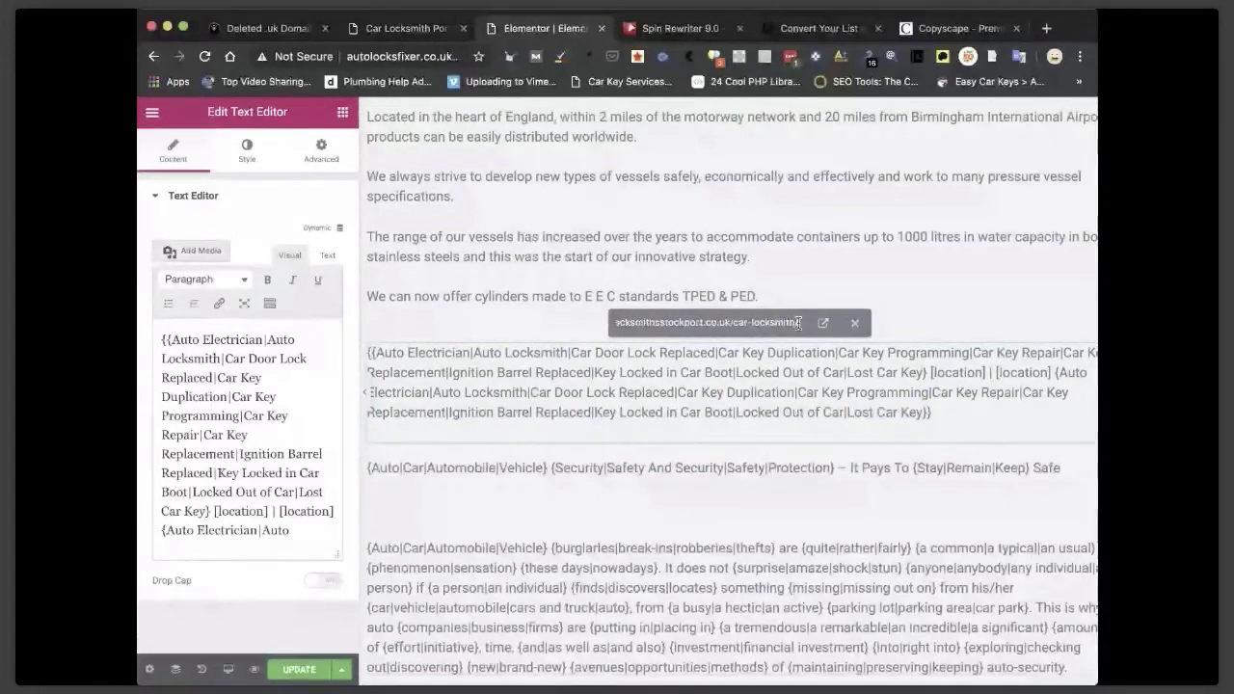
{"action": "type", "text": "/"}
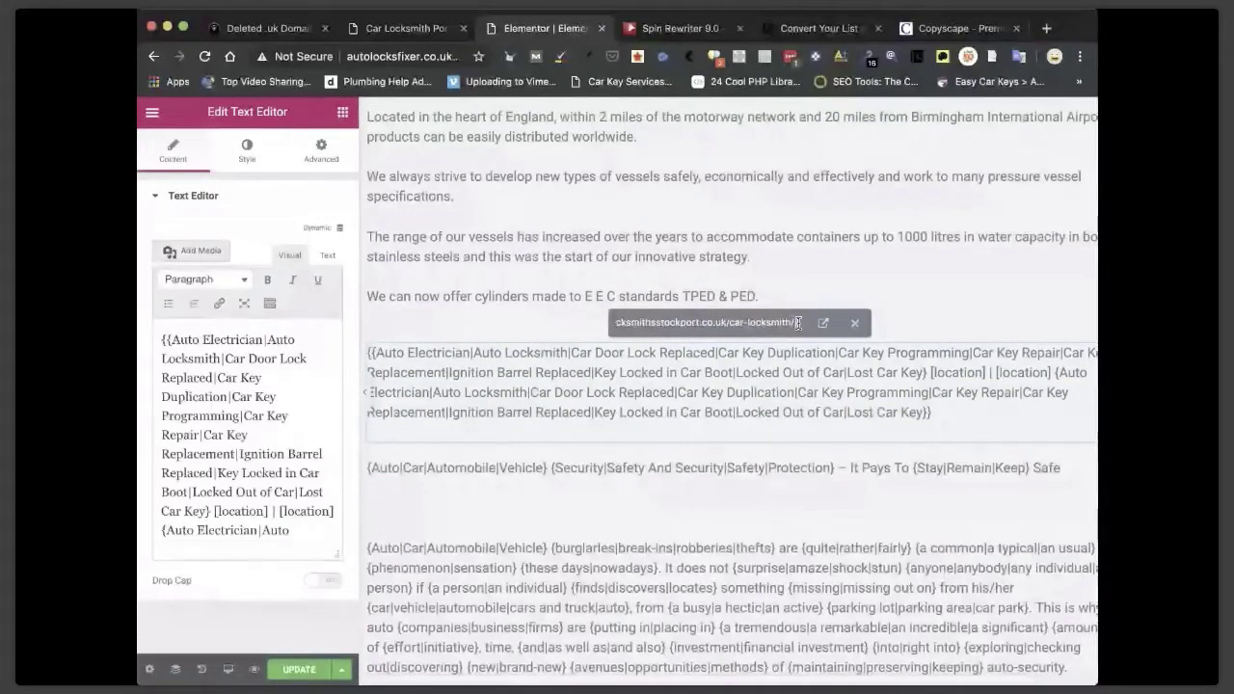
{"action": "type", "text": "[loca"}
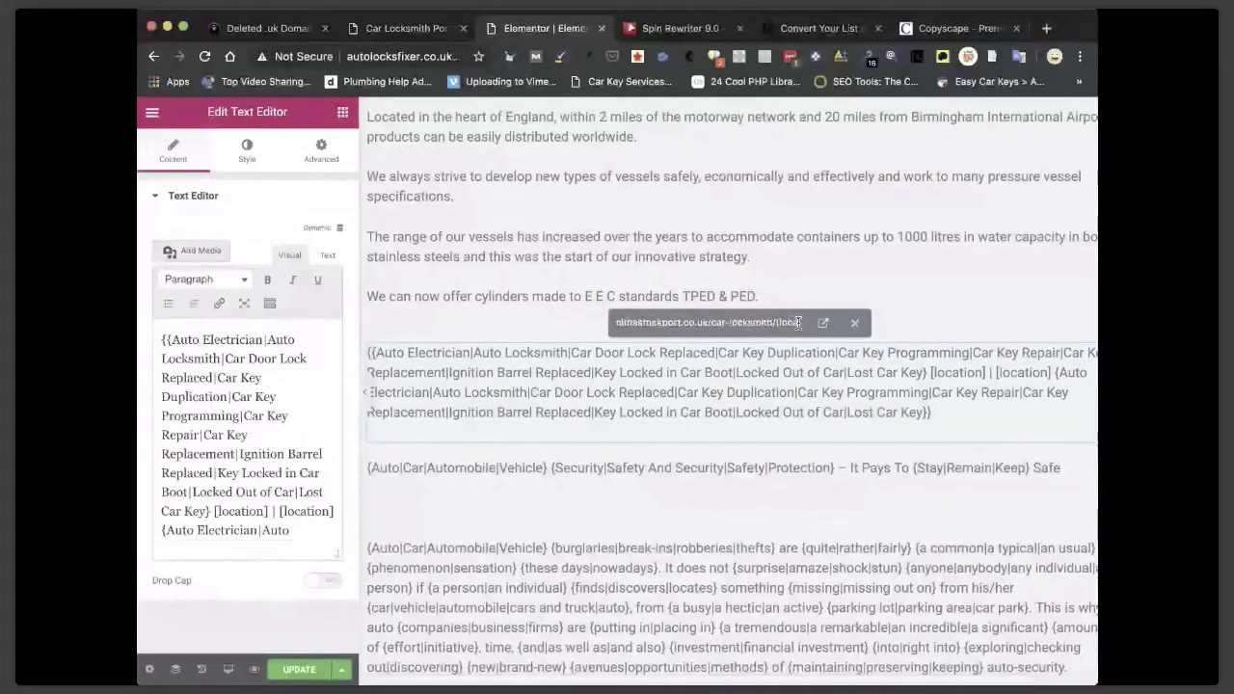
{"action": "type", "text": "tion]"}
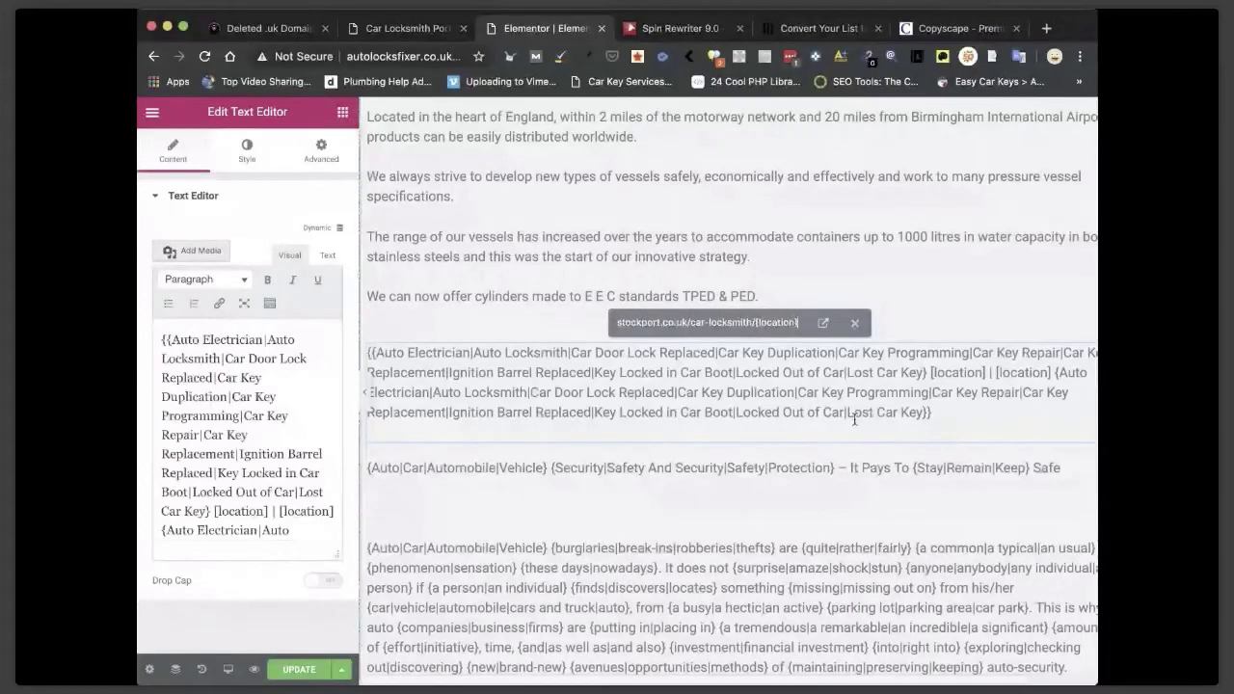
{"action": "key", "text": "Return"}
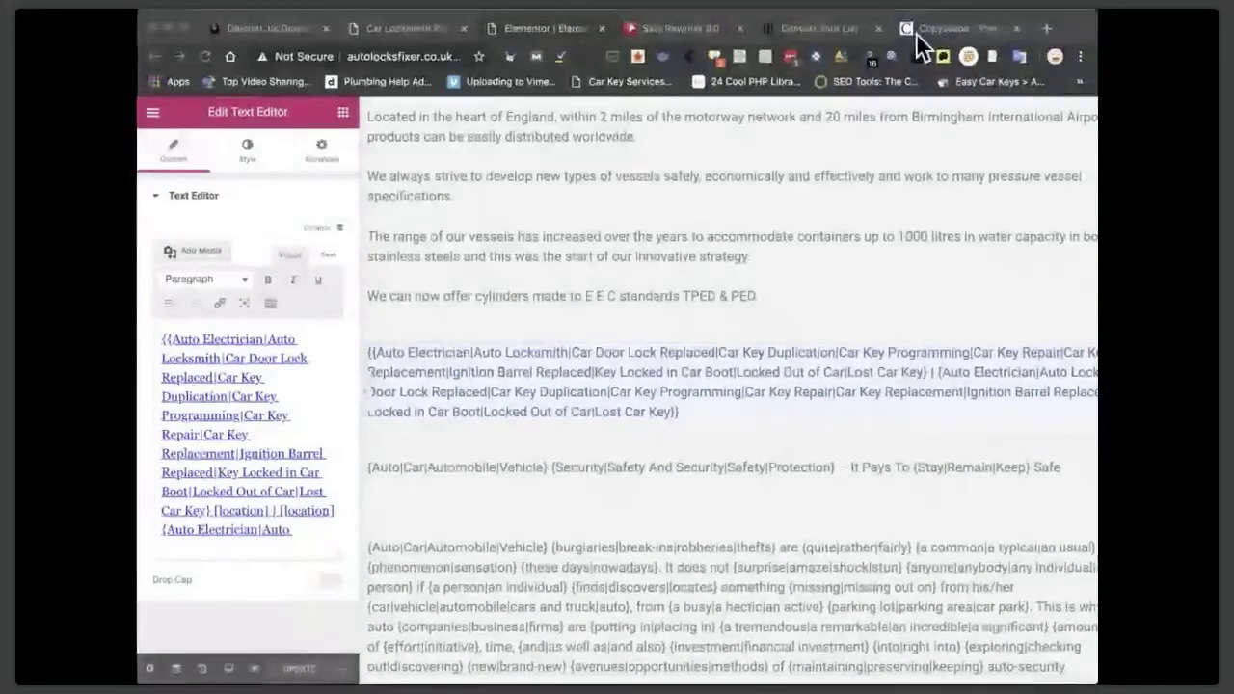
{"action": "left_click", "coordinate": [780, 443]}
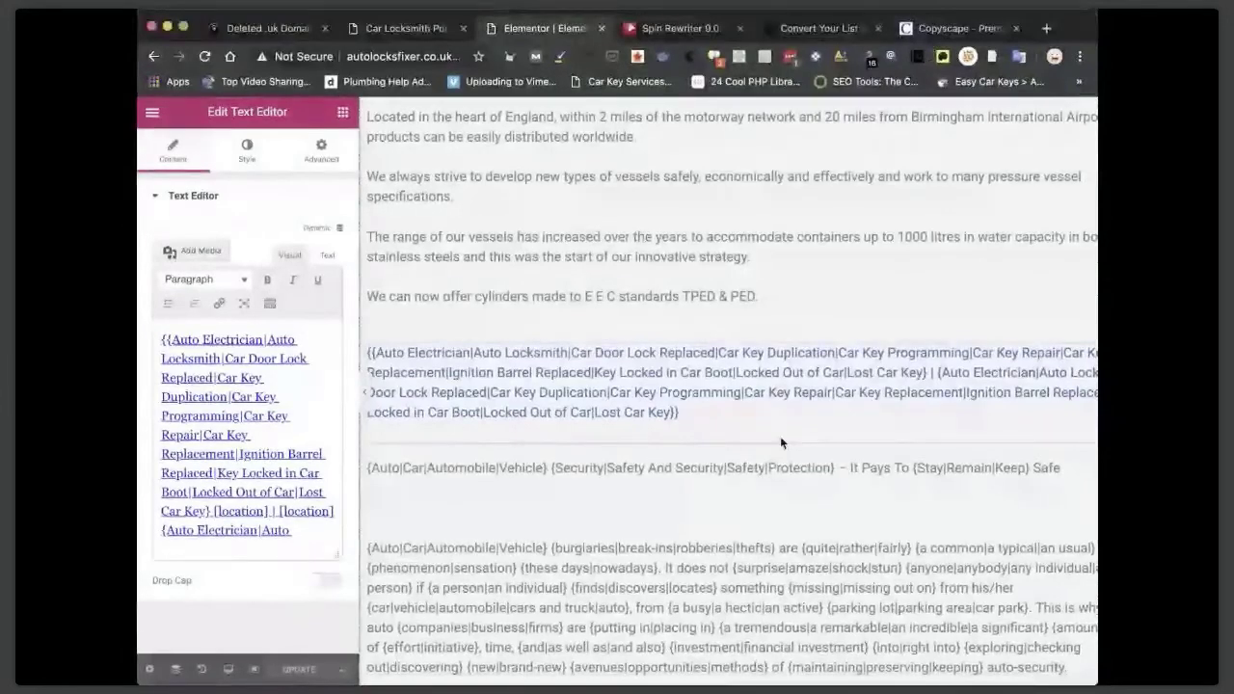
Add a Text Editor widget above the automotive tanks text and replace its placeholder with the reordered spintax starting with "Auto Locksmith".
{"action": "scroll", "coordinate": [780, 436], "scroll_direction": "down", "scroll_amount": 5}
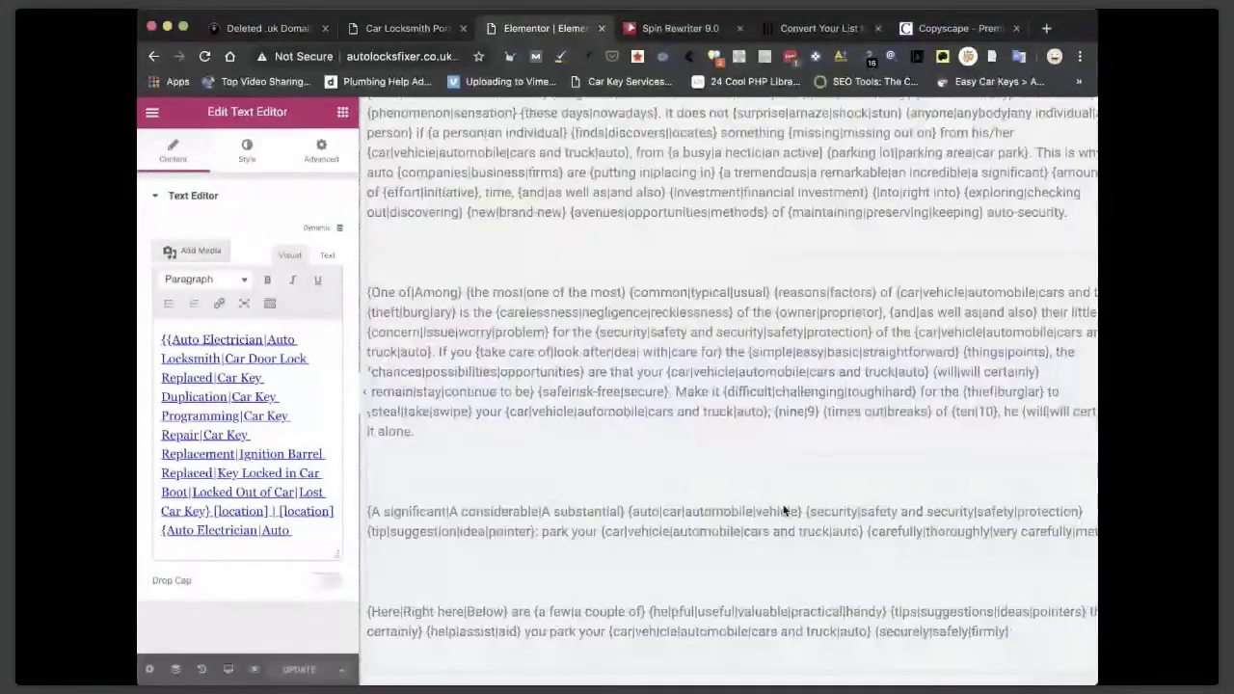
{"action": "scroll", "coordinate": [780, 511], "scroll_direction": "up", "scroll_amount": 5}
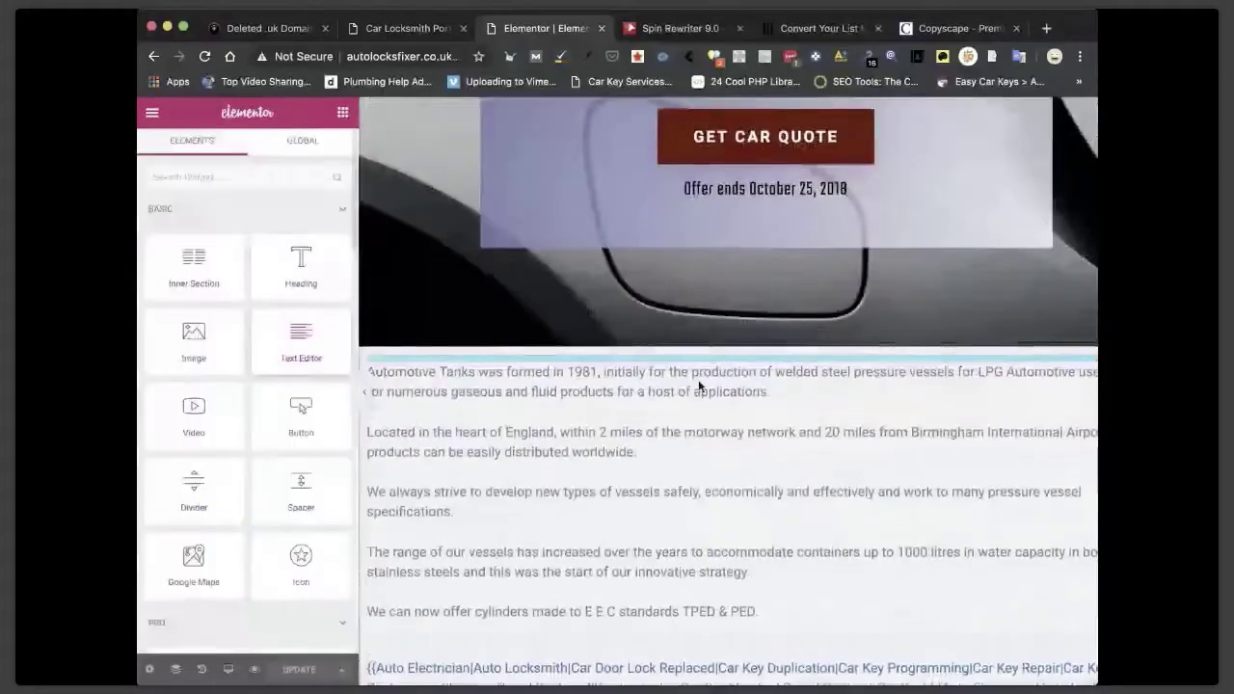
{"action": "left_click_drag", "start_coordinate": [698, 385], "coordinate": [668, 373]}
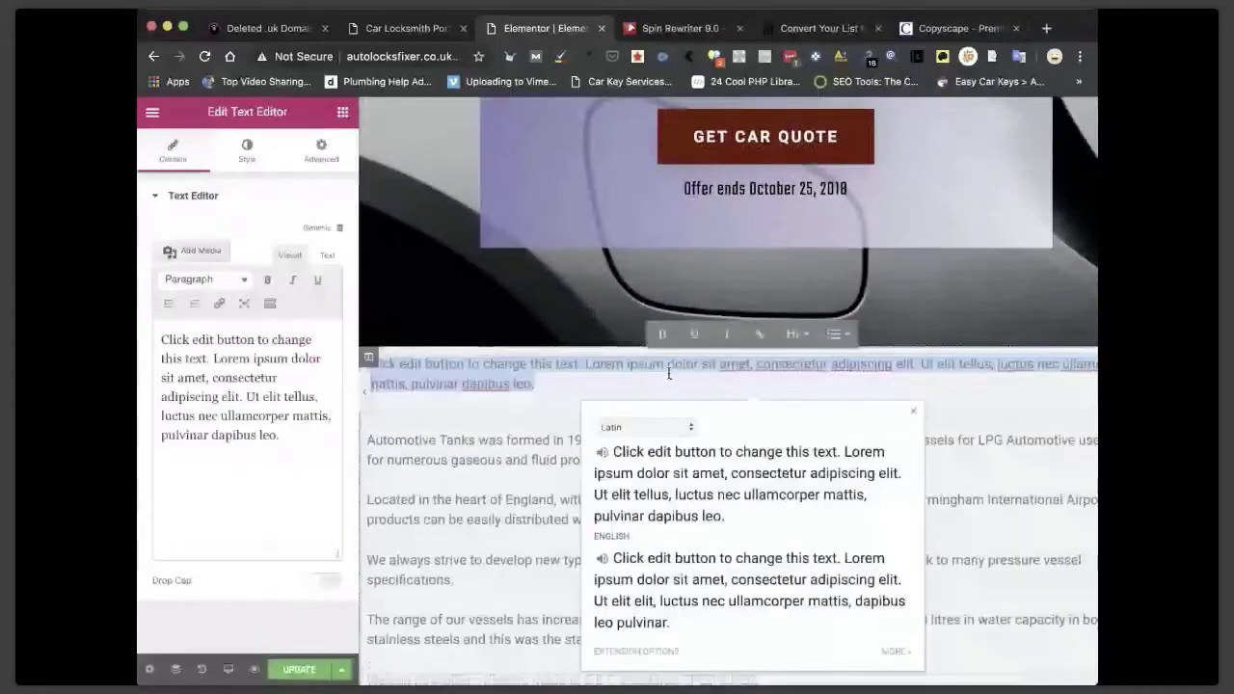
{"action": "type", "text": "{{Auto Locksmith|Auto Electrician|Car Door Lock Replaced|Car Key Duplication|Car Key Programming|Car Key Repair|Car Key Replacement|Ignition Barrel Replaced|Key Locked in Car Boot|Locked Out of Car|Lost Car Key} [location] | [location] {Auto Electrician|Lost Car Key|Auto Locksmith|Car Door Lock Replaced|Car Key Duplication|Car Key Programming|Car Key Repair|Car Key Replacement|Ignition Barrel Replaced|Key Locked in Car Boot|Locked Out of Car}}"}
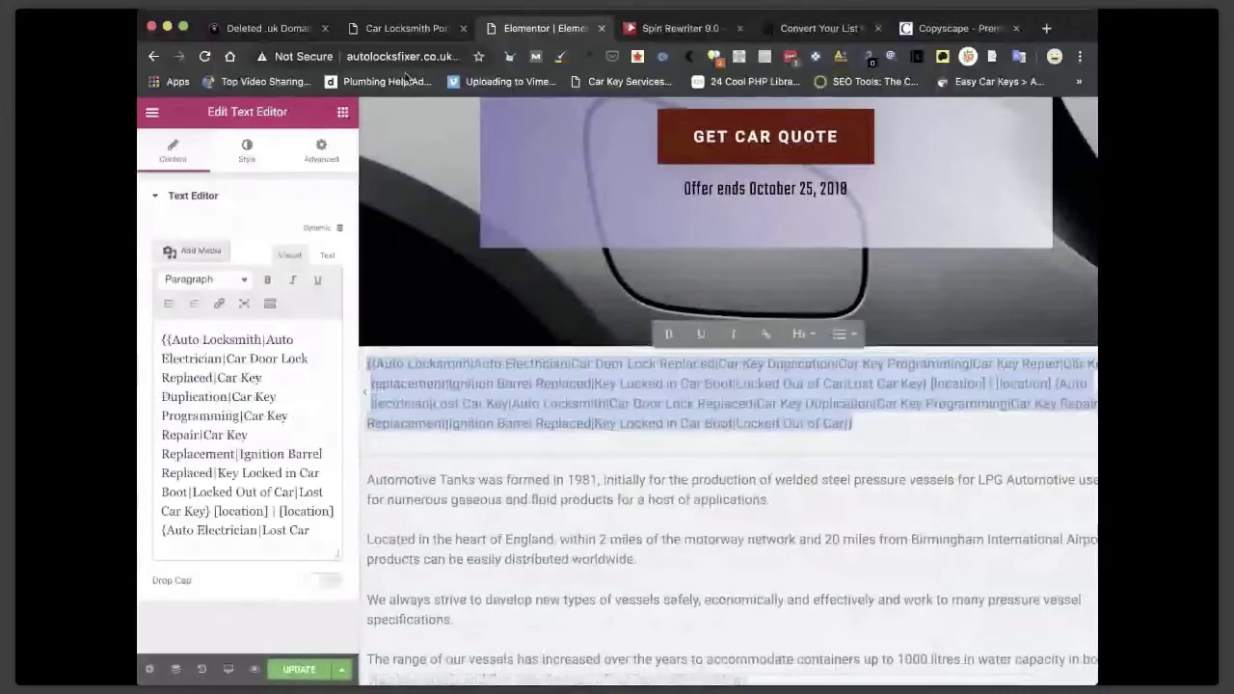
Copy the Portwood page's URL again and return to the Elementor page.
{"action": "left_click", "coordinate": [378, 30]}
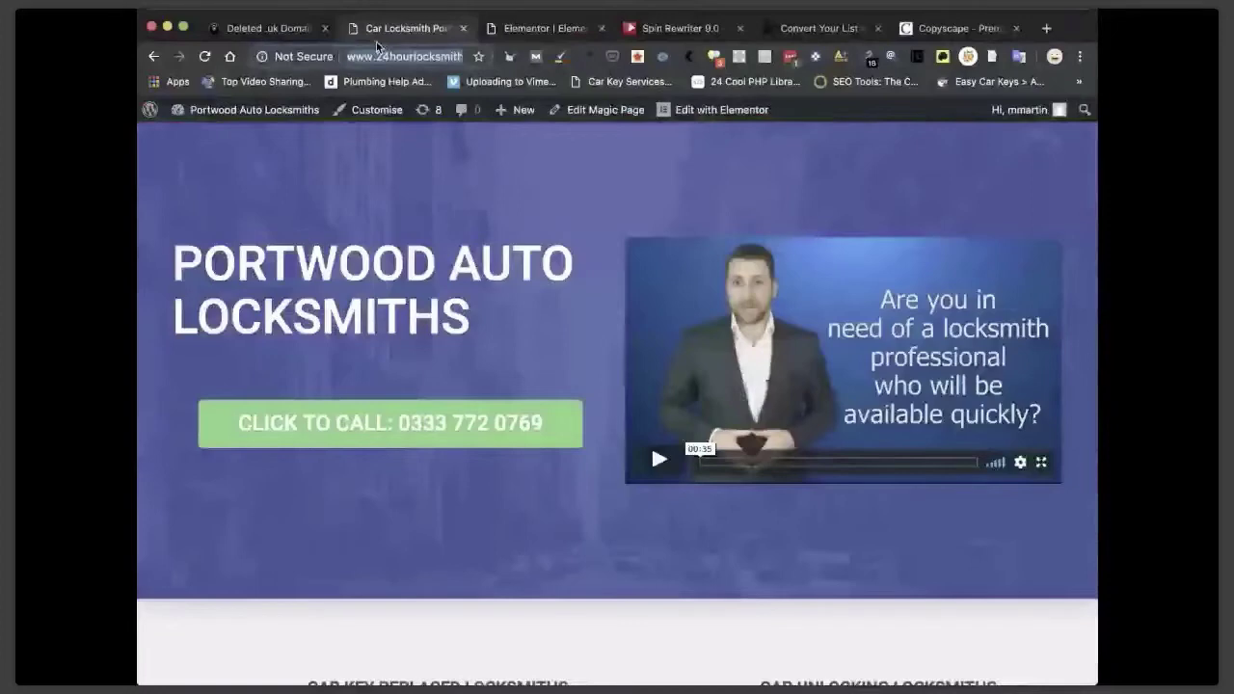
{"action": "left_click", "coordinate": [544, 28]}
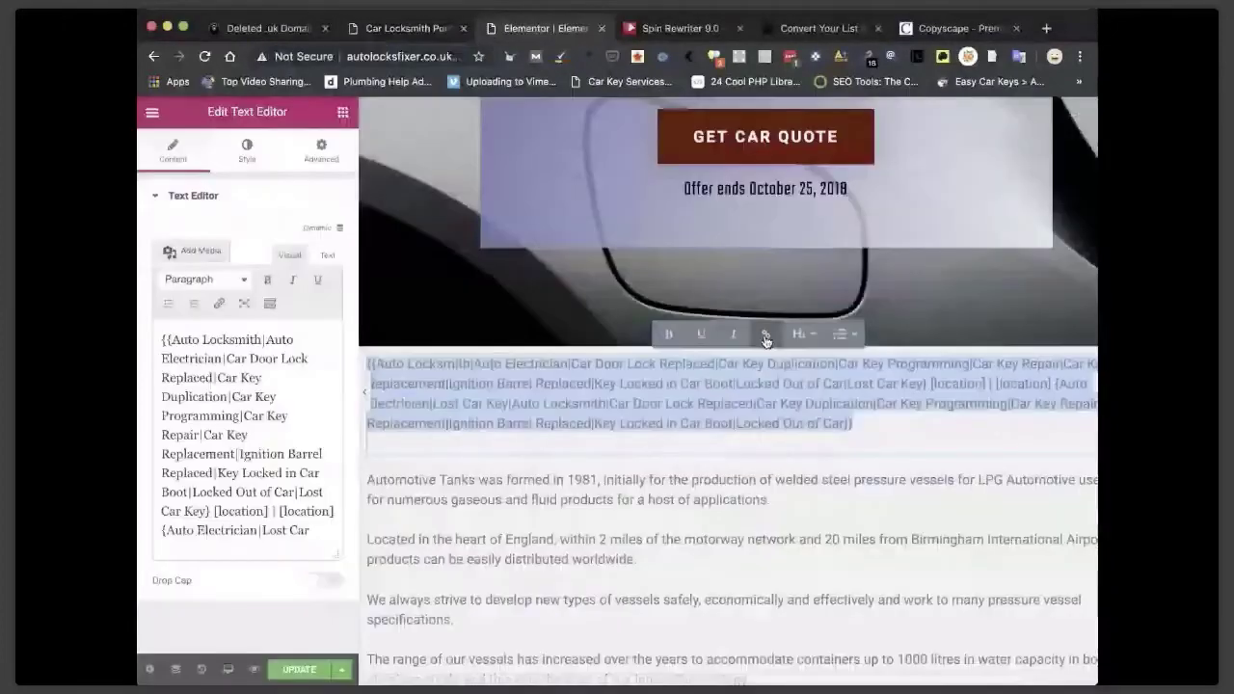
{"action": "left_click", "coordinate": [765, 335]}
{"action": "type", "text": "stockport.co.uk/car-locksmith/portwood/"}
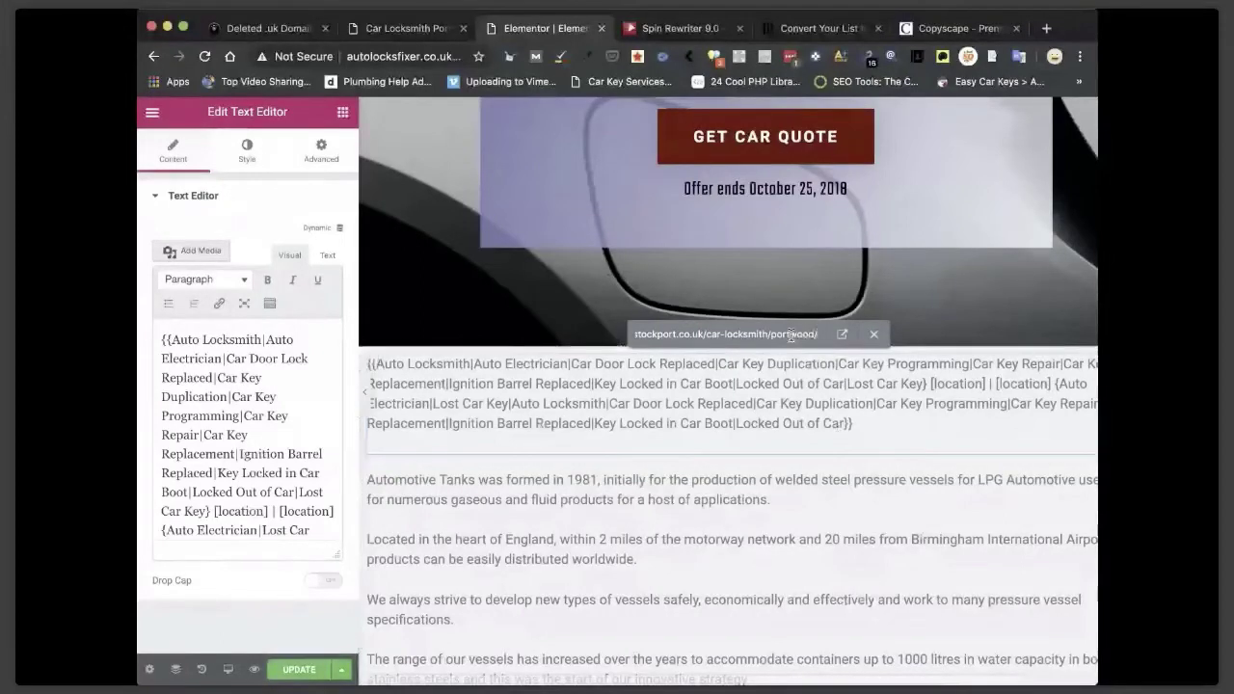
{"action": "left_click", "coordinate": [872, 335]}
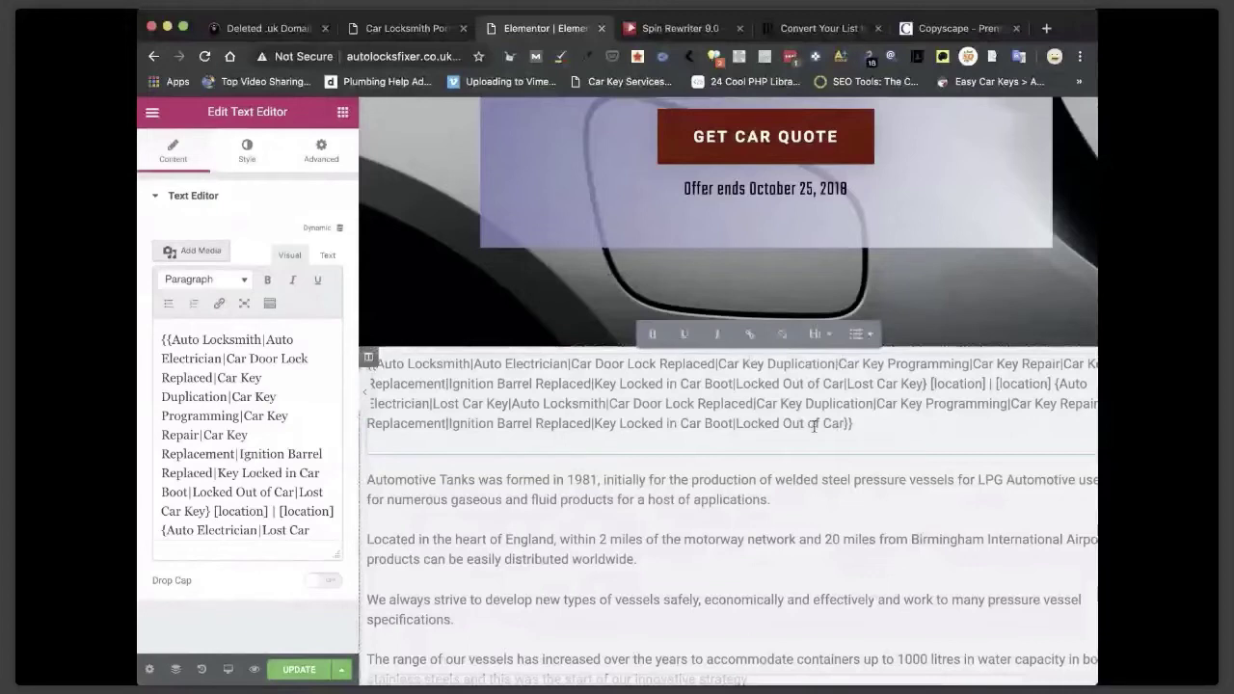
Start a link on the whole spintax paragraph above the automotive tanks text and enter the copied Portwood URL.
{"action": "double_click", "coordinate": [700, 403]}
{"action": "triple_click", "coordinate": [699, 403]}
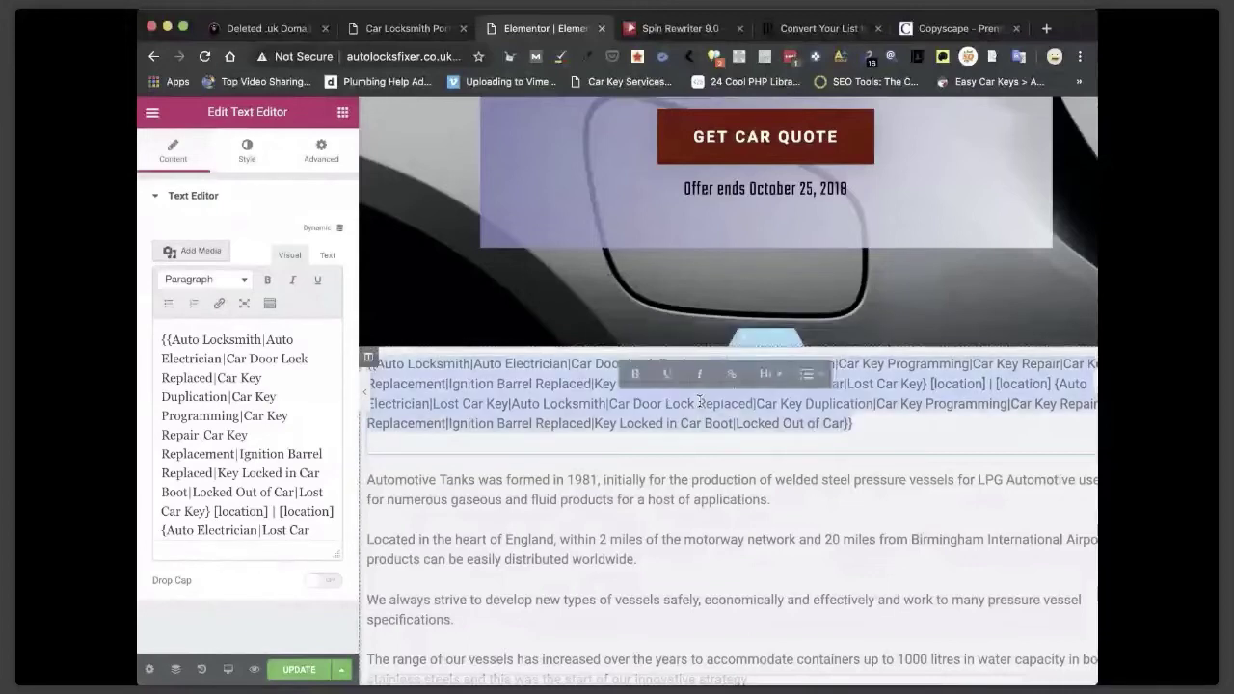
{"action": "left_click", "coordinate": [761, 336]}
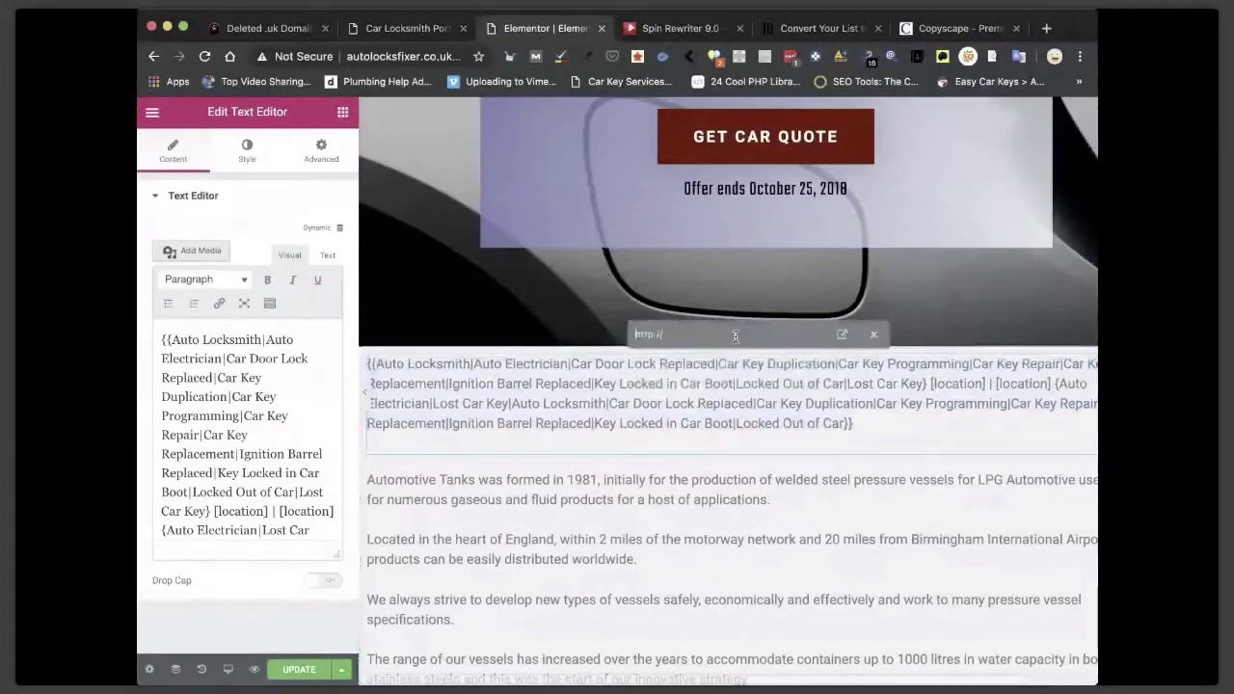
{"action": "key", "text": "super+v"}
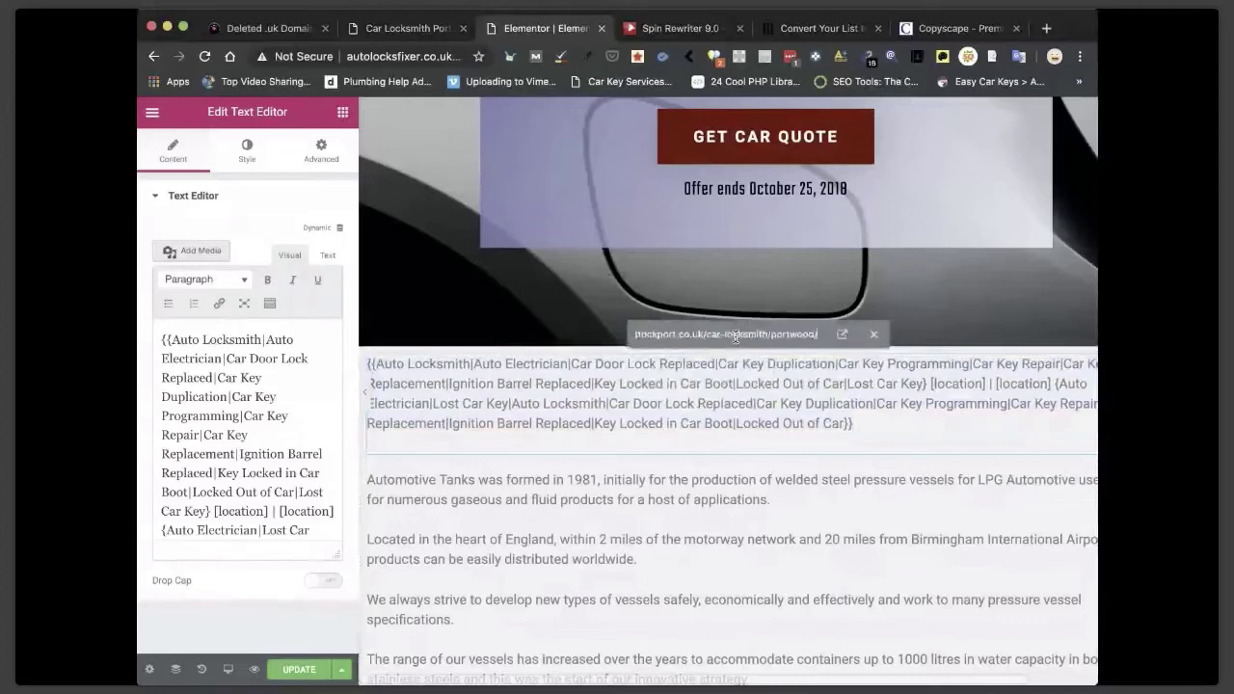
Replace "portwood/" at the end of this link's URL with "[location]" and save the page.
{"action": "key", "text": "BackSpace"}
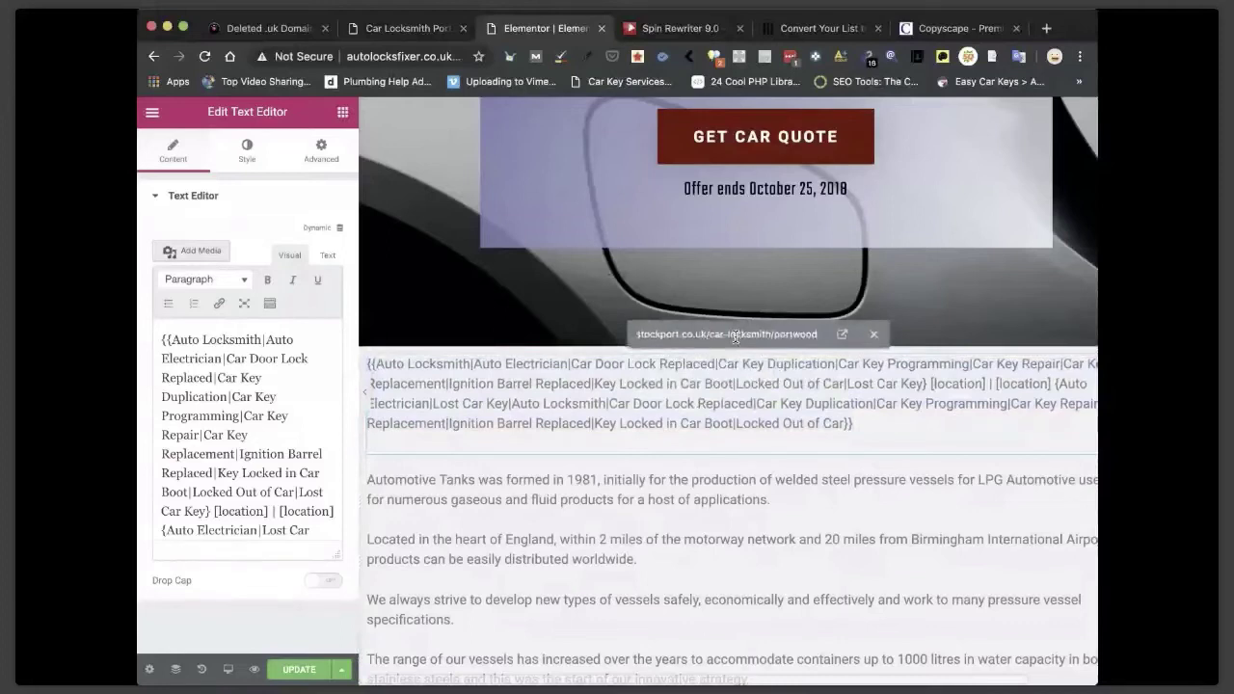
{"action": "key", "text": "BackSpace"}
{"action": "key", "text": "BackSpace"}
{"action": "key", "text": "BackSpace"}
{"action": "key", "text": "BackSpace"}
{"action": "key", "text": "BackSpace"}
{"action": "key", "text": "BackSpace"}
{"action": "key", "text": "BackSpace"}
{"action": "key", "text": "BackSpace"}
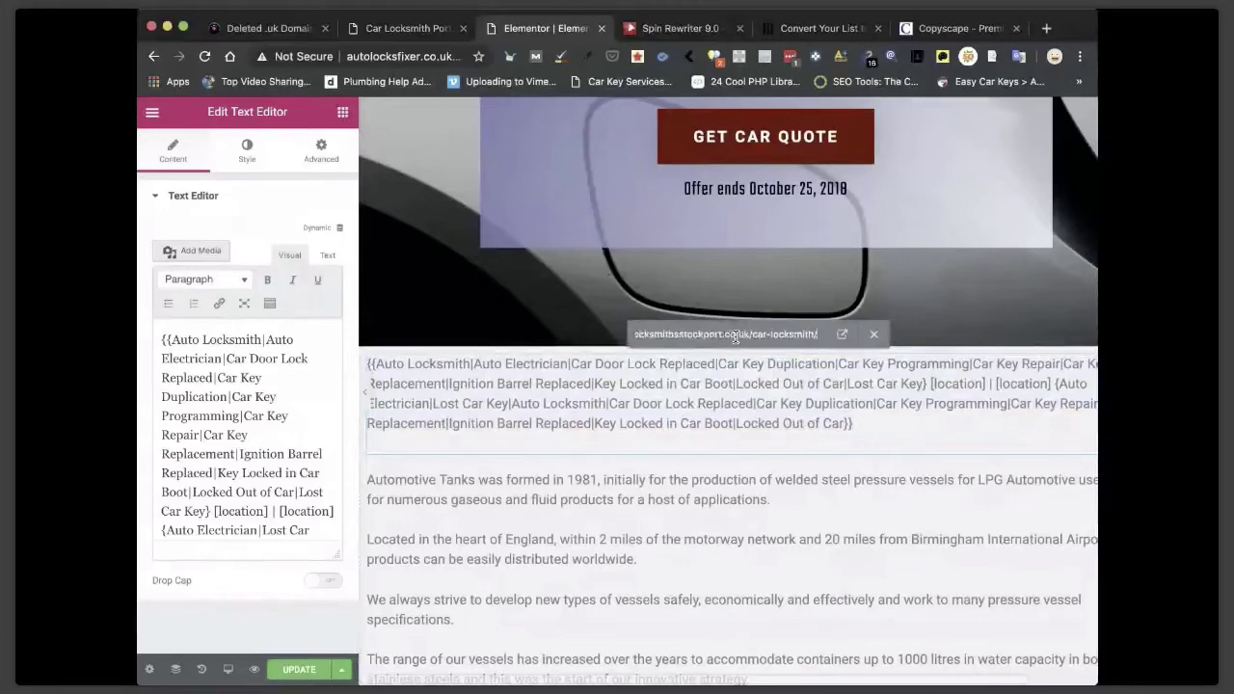
{"action": "type", "text": "[loca"}
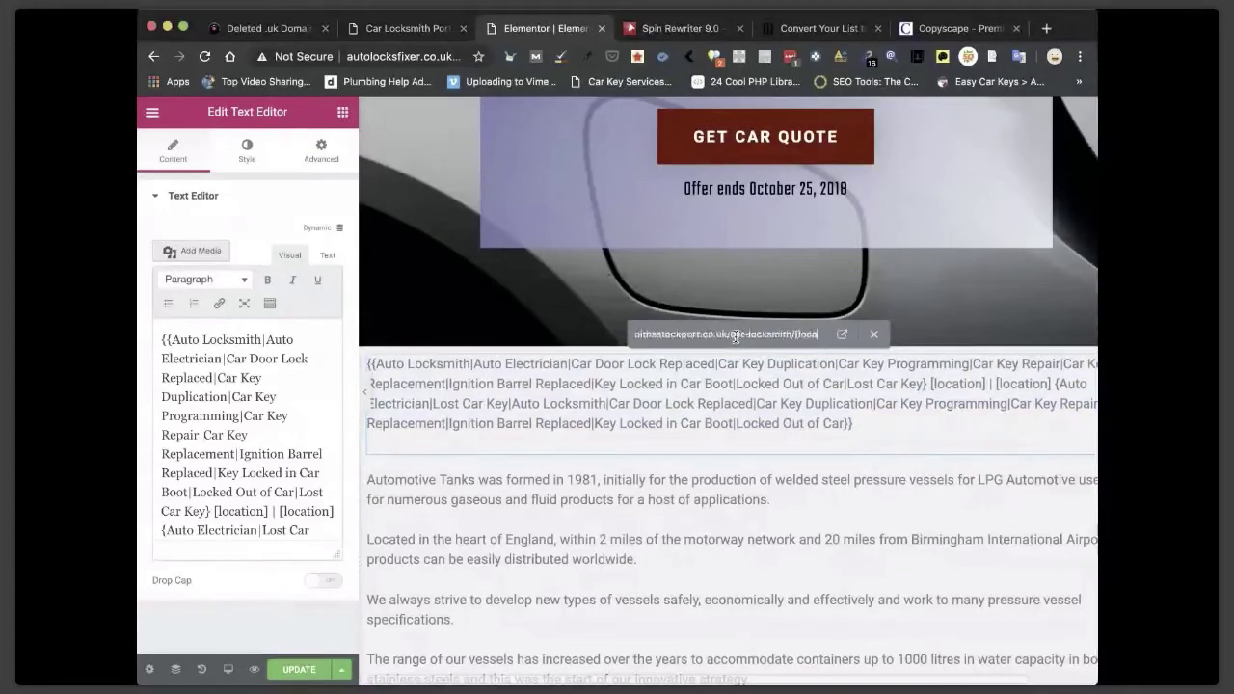
{"action": "type", "text": "tion]"}
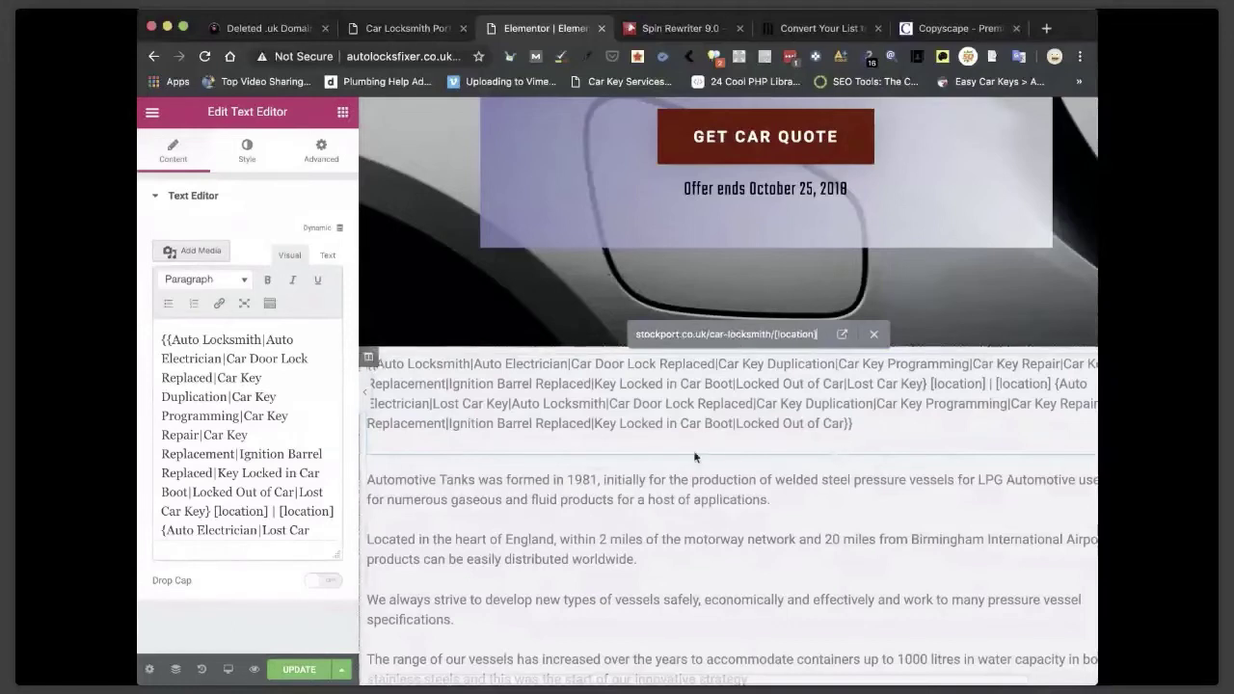
{"action": "key", "text": "super+s"}
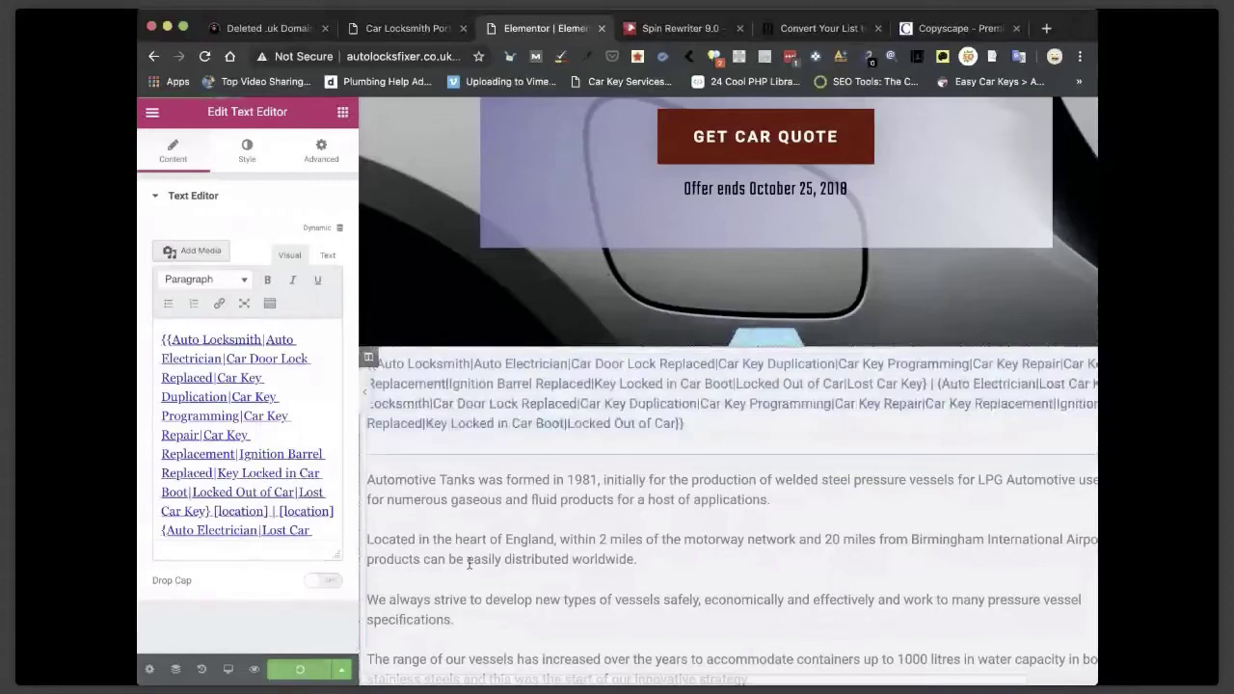
Add a "[cities]" line below the automotive tanks paragraph ending in "specifications." and save the page.
{"action": "scroll", "coordinate": [469, 563], "scroll_direction": "down", "scroll_amount": 5}
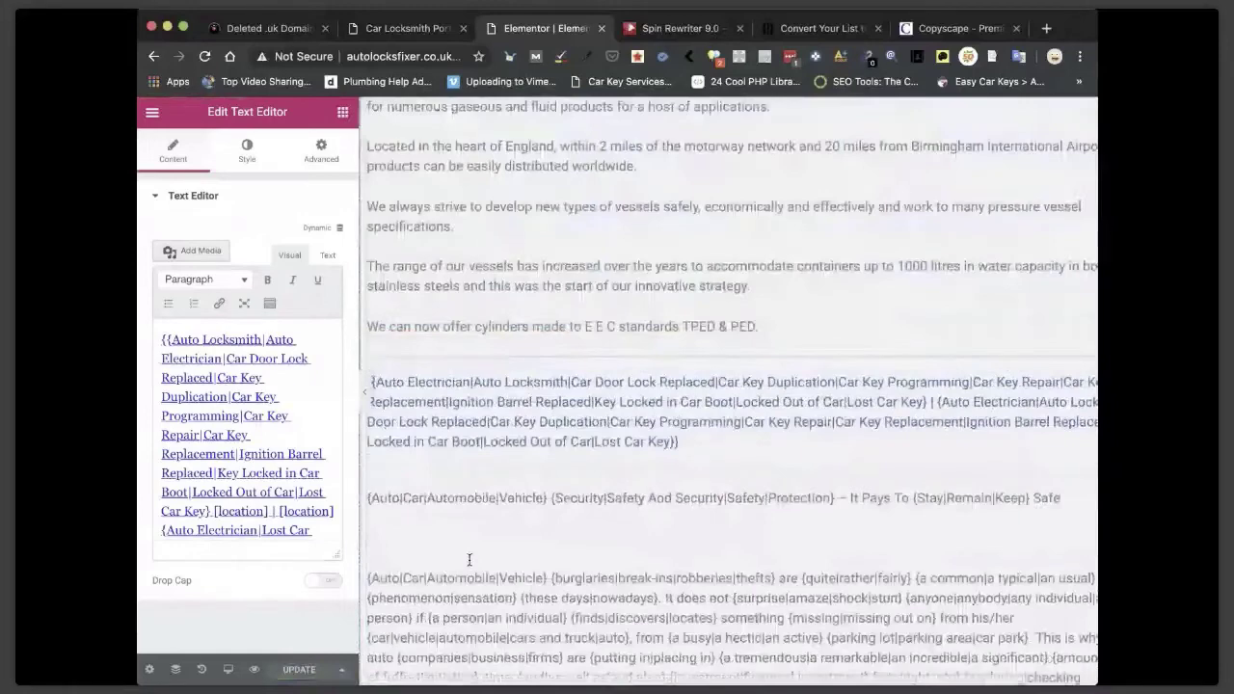
{"action": "scroll", "coordinate": [670, 411], "scroll_direction": "down", "scroll_amount": 3}
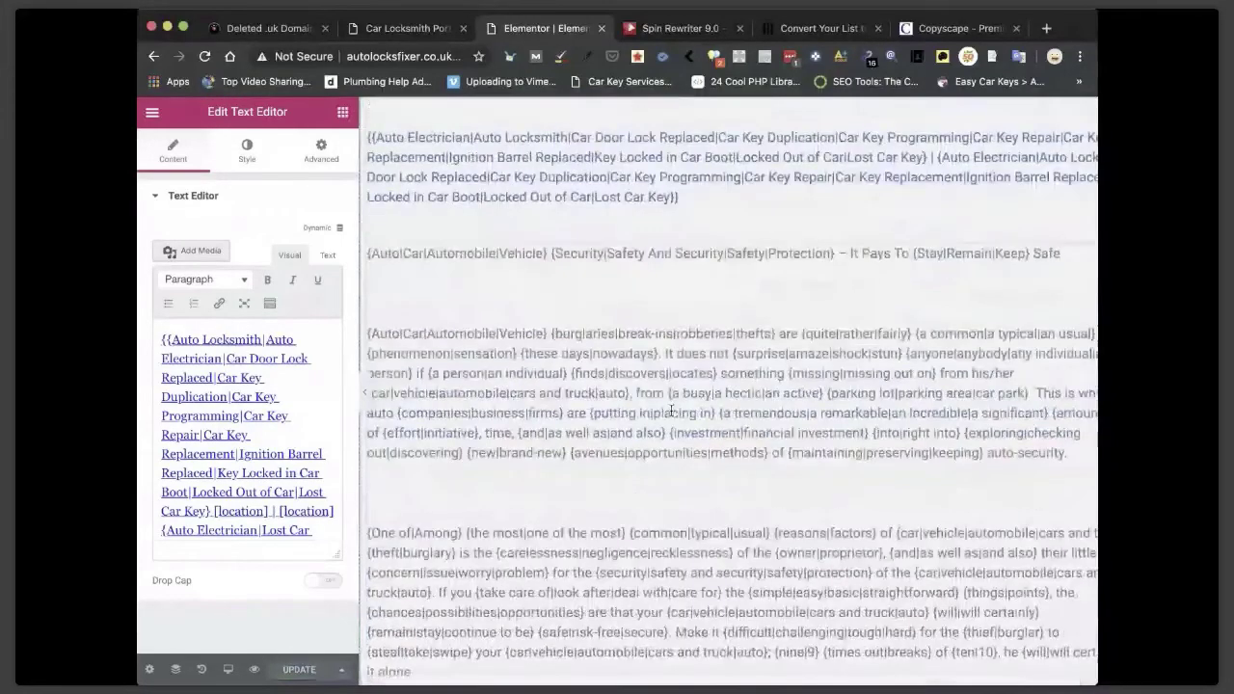
{"action": "scroll", "coordinate": [671, 411], "scroll_direction": "down", "scroll_amount": 5}
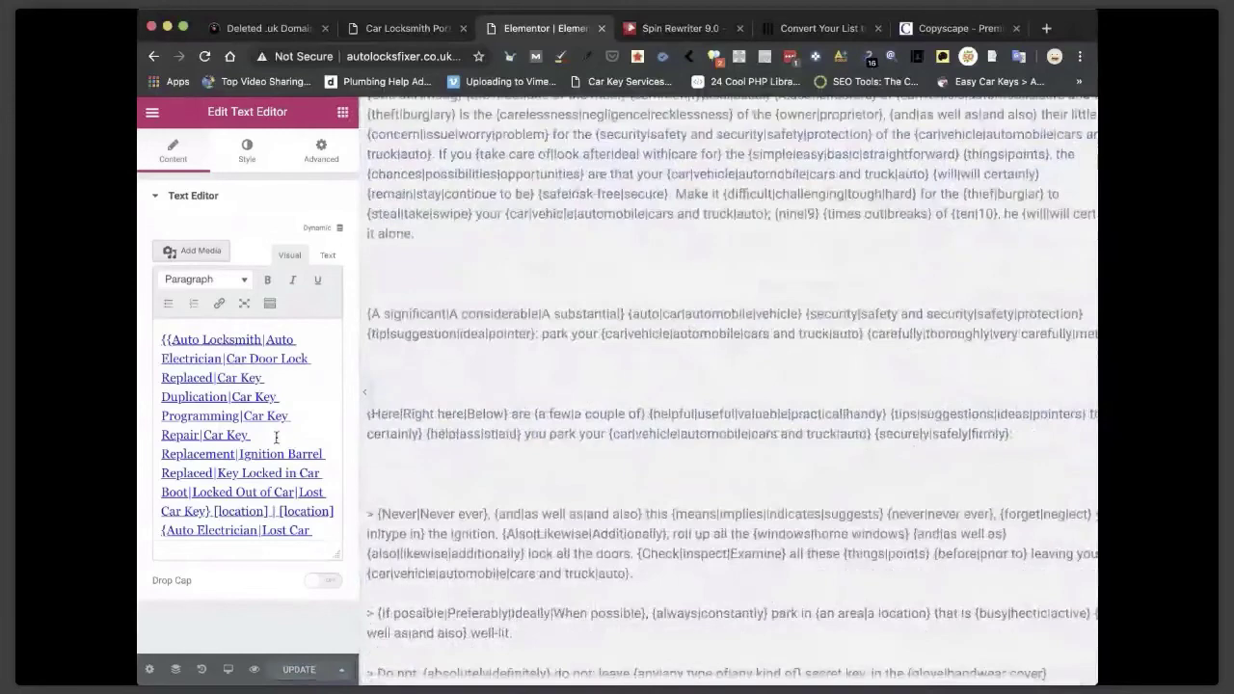
{"action": "scroll", "coordinate": [770, 413], "scroll_direction": "up", "scroll_amount": 8}
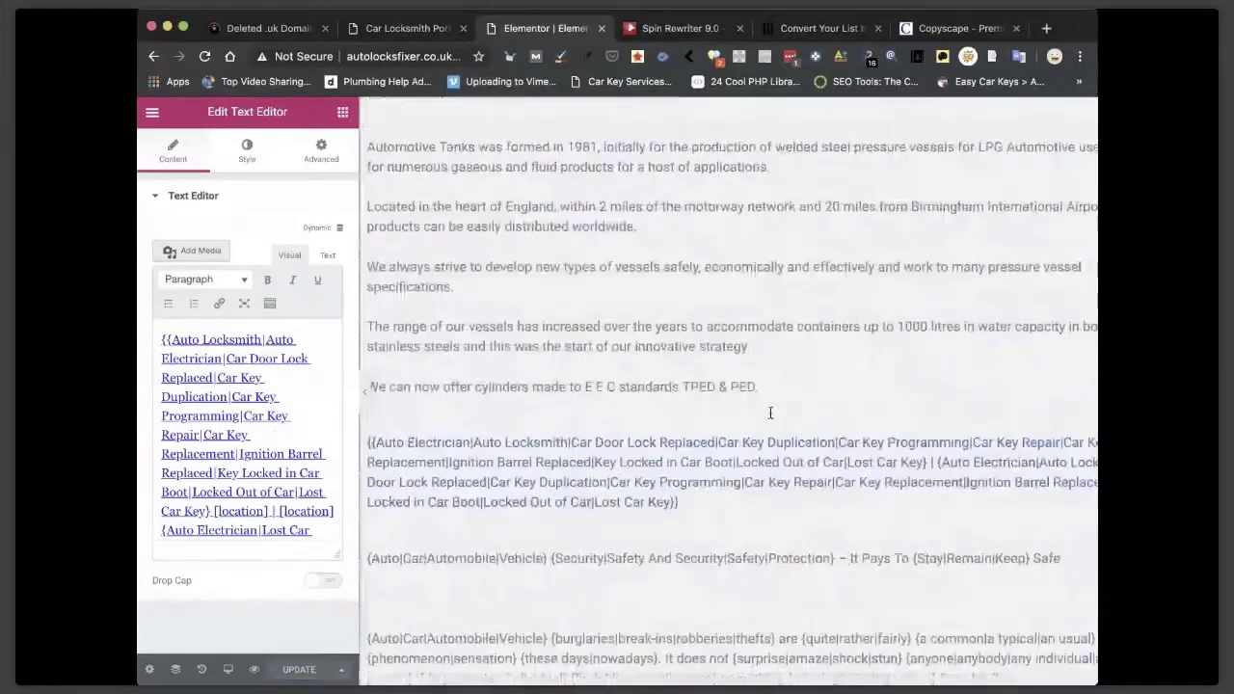
{"action": "scroll", "coordinate": [770, 412], "scroll_direction": "up", "scroll_amount": 2}
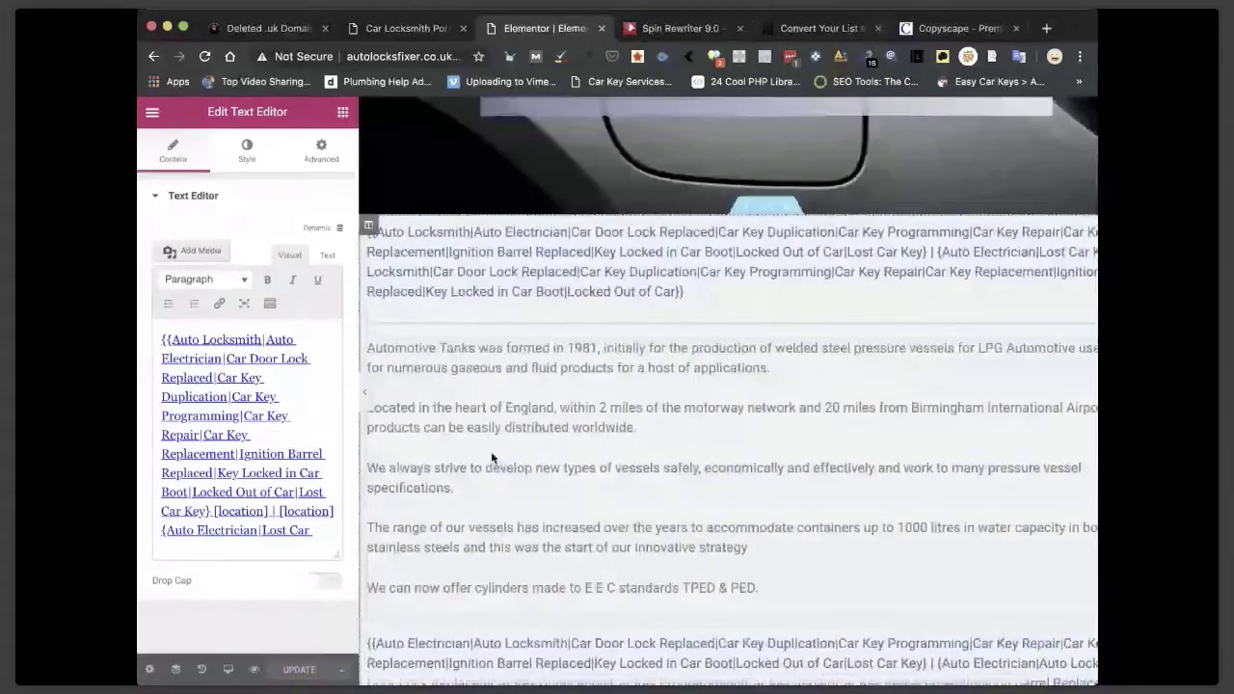
{"action": "left_click", "coordinate": [635, 429]}
{"action": "left_click", "coordinate": [659, 488]}
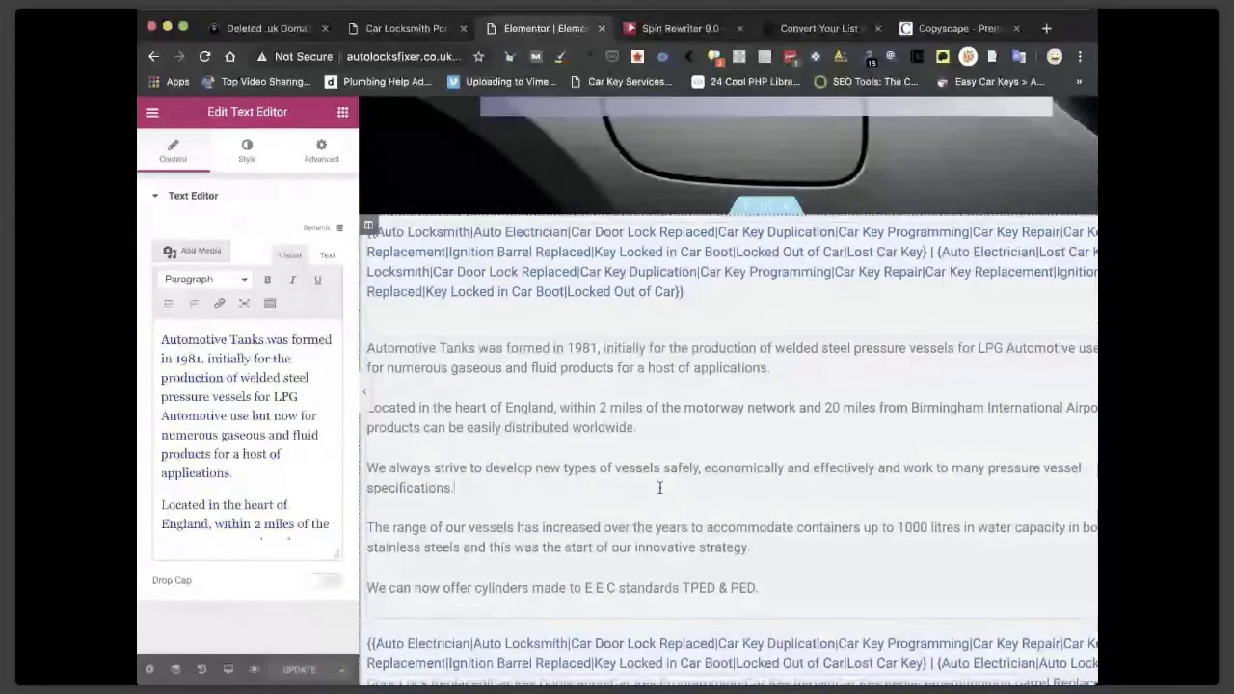
{"action": "key", "text": "Return"}
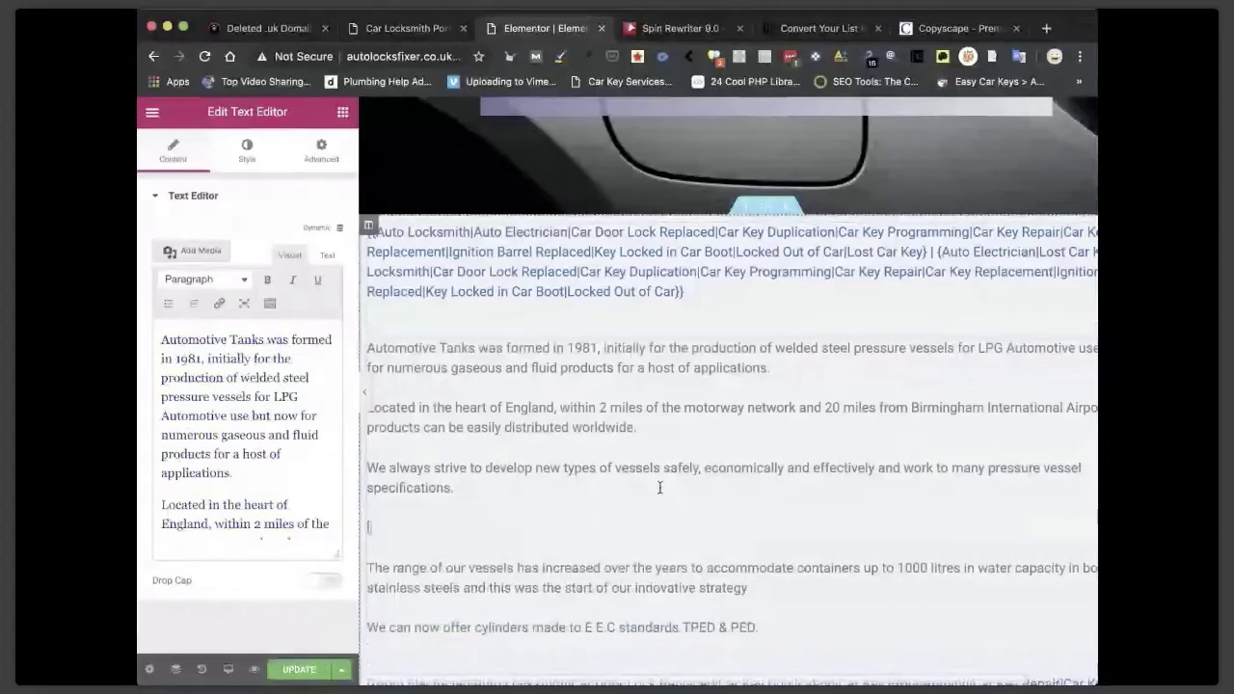
{"action": "type", "text": "{cities}"}
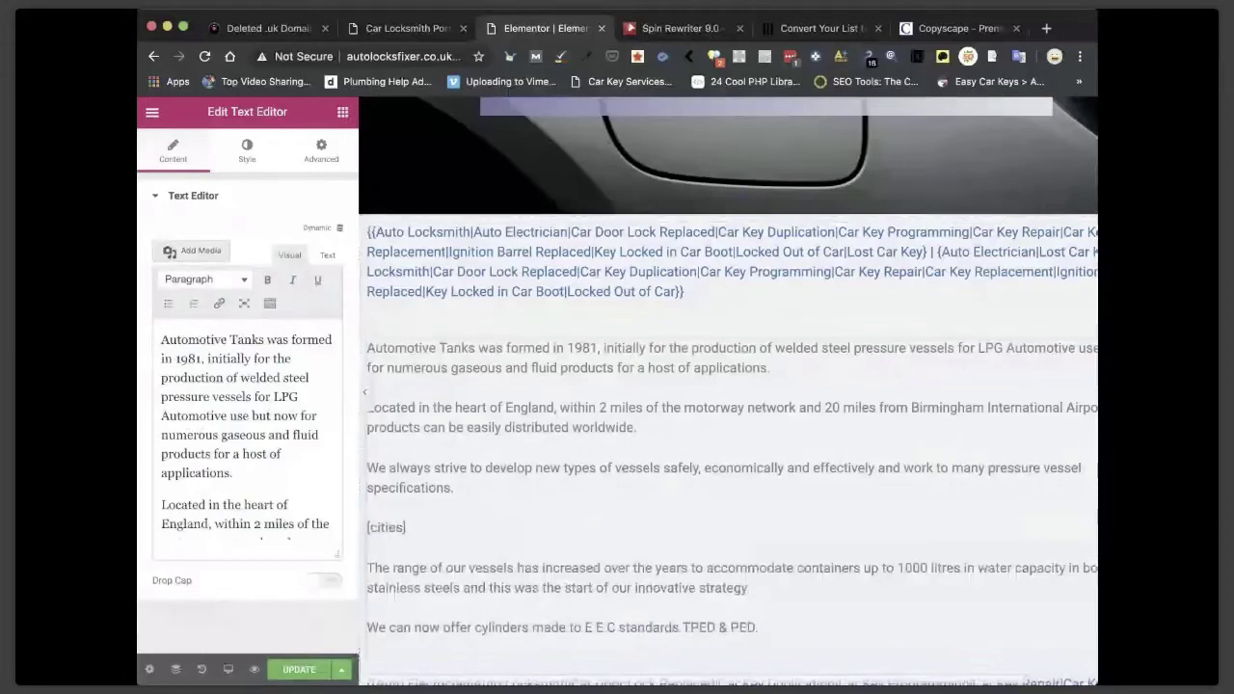
{"action": "key", "text": "super+s"}
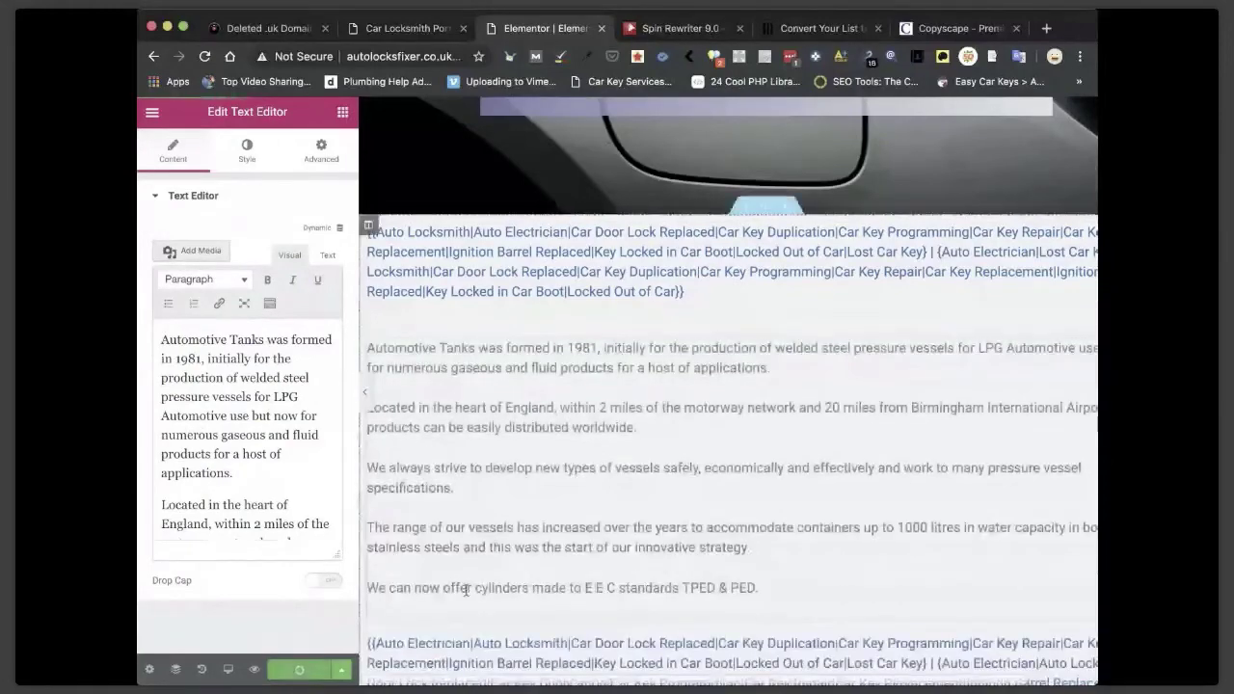
Save the page to the library as a template named "MPP Page" and close the library.
{"action": "scroll", "coordinate": [477, 501], "scroll_direction": "down", "scroll_amount": 3}
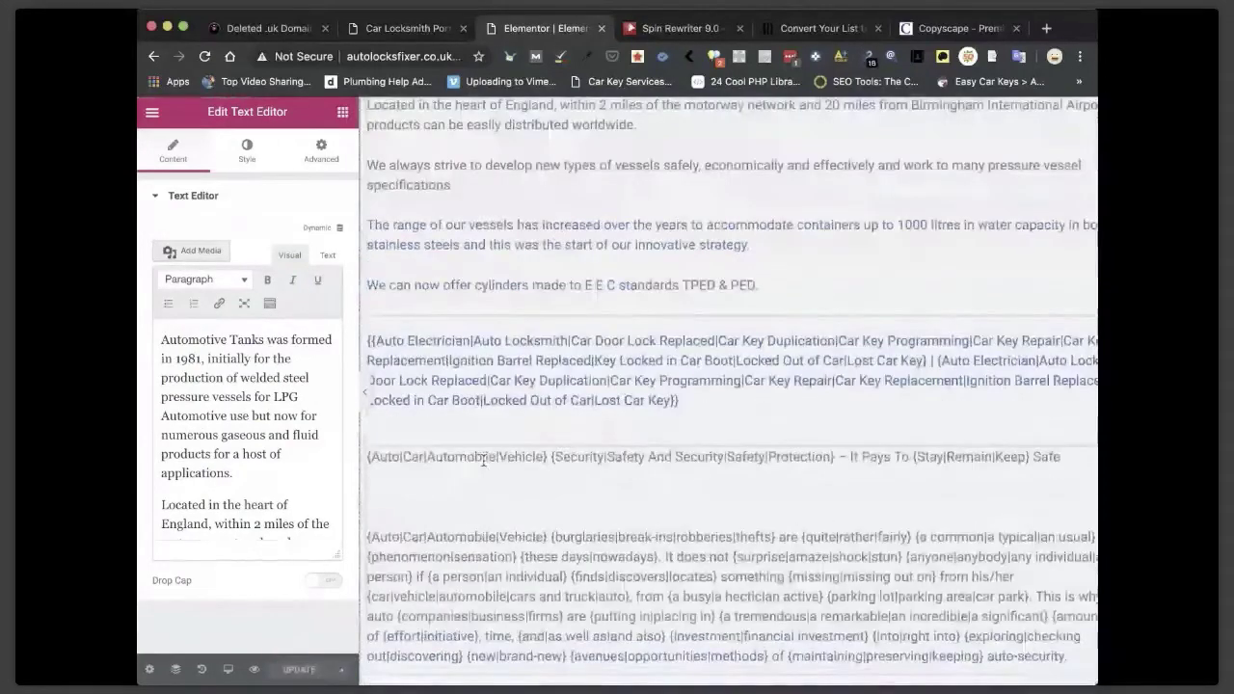
{"action": "scroll", "coordinate": [576, 472], "scroll_direction": "down", "scroll_amount": 4}
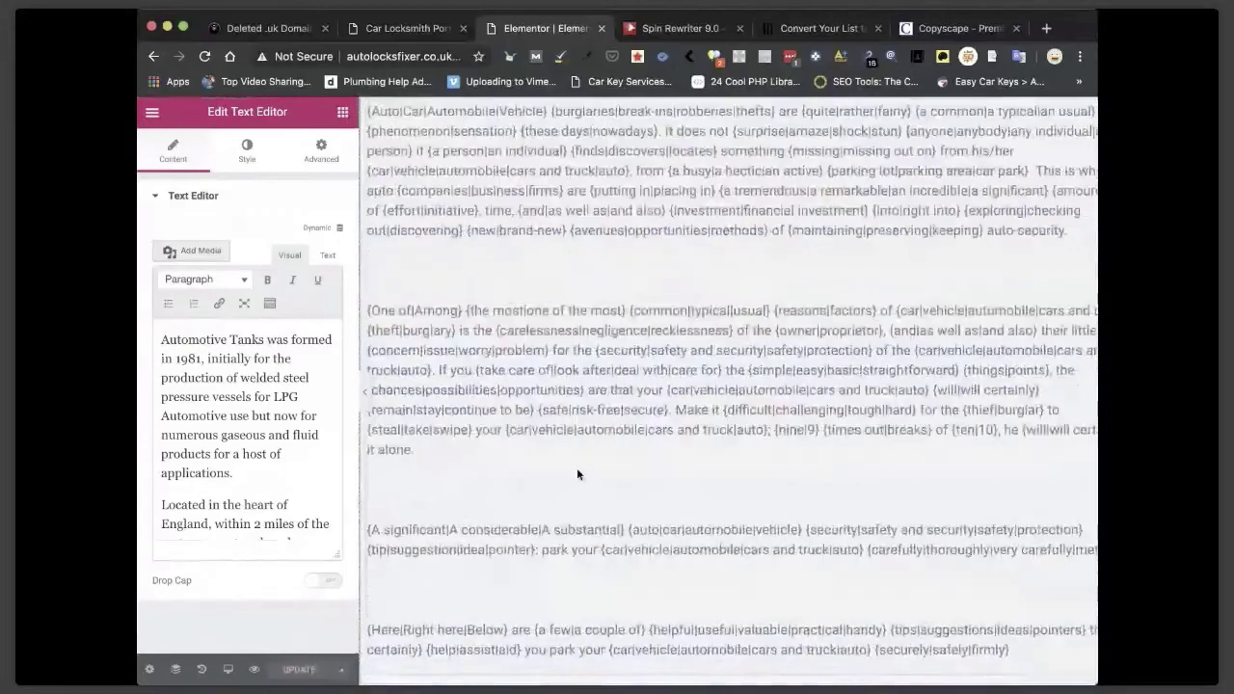
{"action": "scroll", "coordinate": [577, 472], "scroll_direction": "down", "scroll_amount": 6}
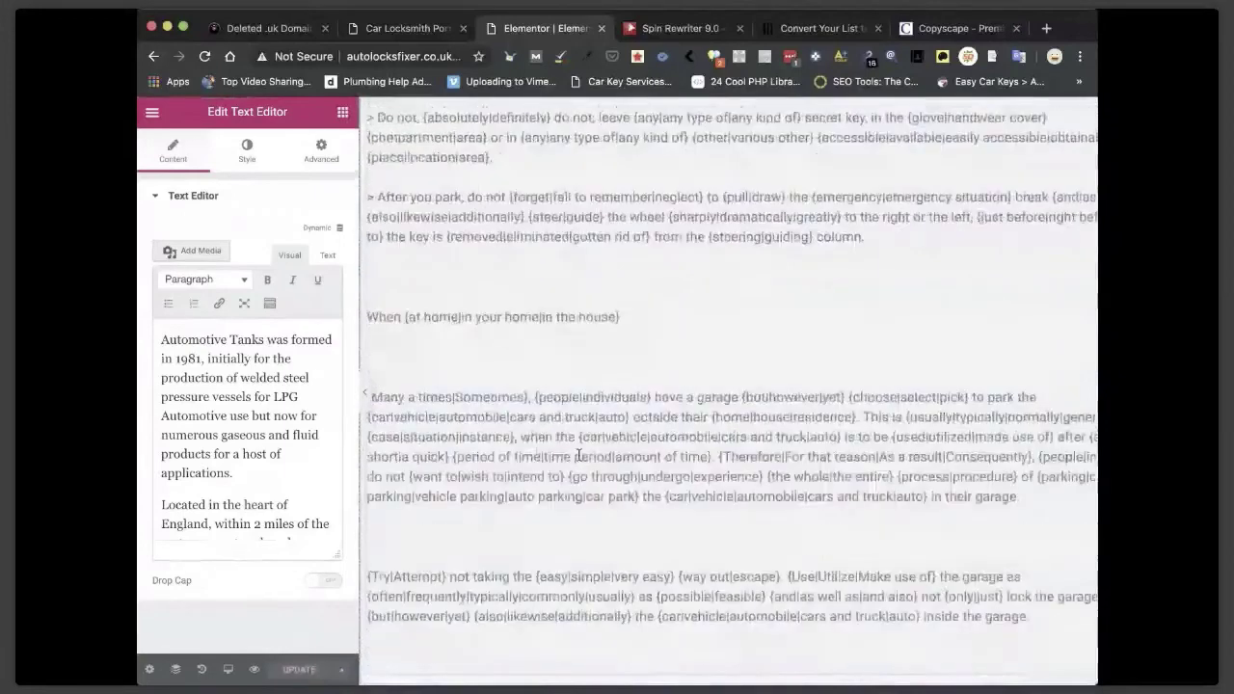
{"action": "scroll", "coordinate": [578, 455], "scroll_direction": "down", "scroll_amount": 4}
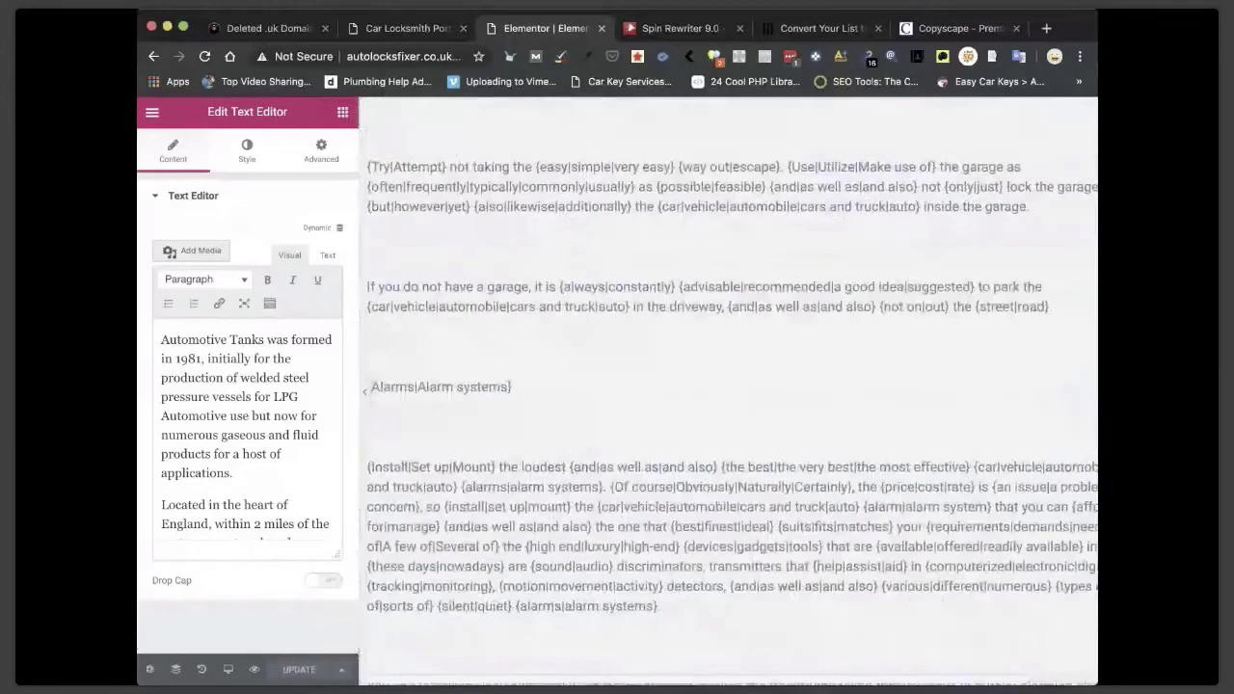
{"action": "left_click", "coordinate": [341, 669]}
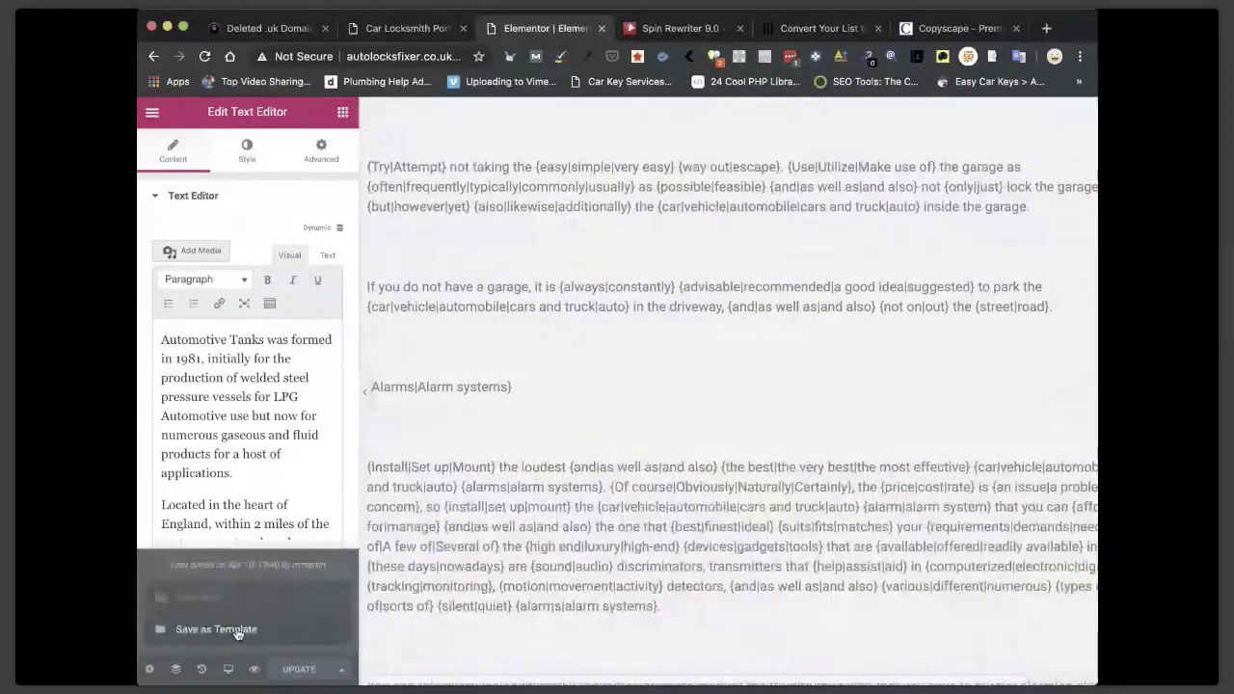
{"action": "left_click", "coordinate": [237, 631]}
{"action": "type", "text": "MPER P"}
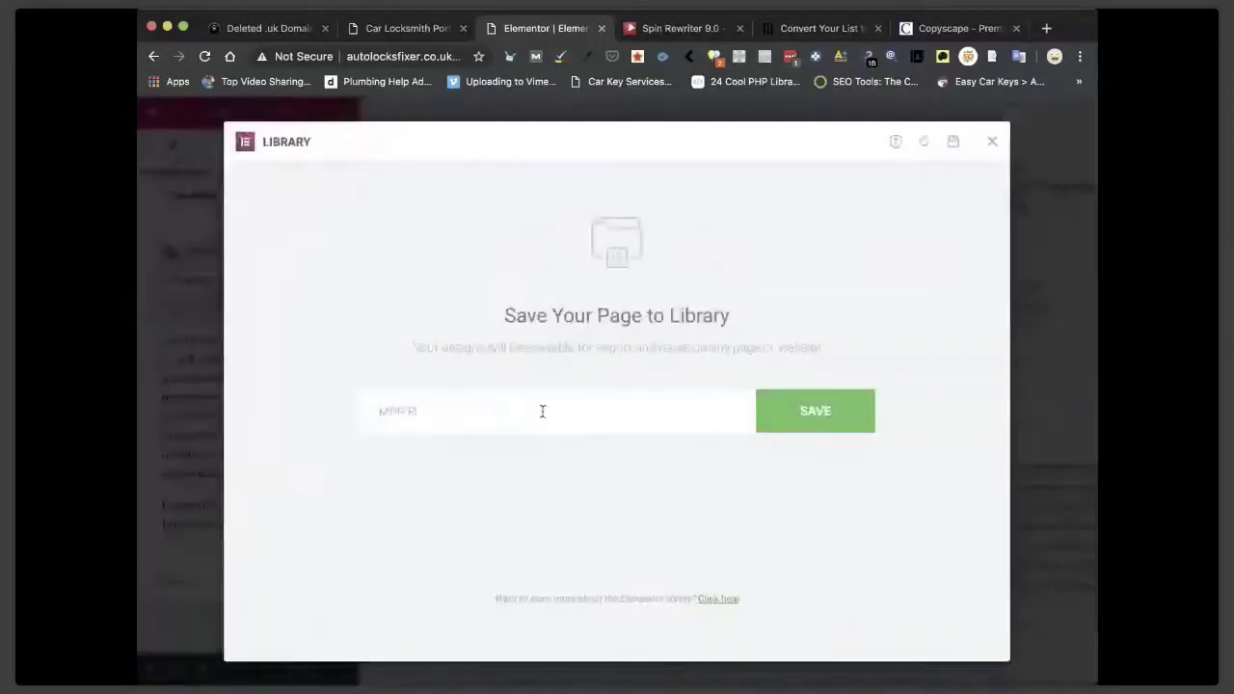
{"action": "type", "text": "age"}
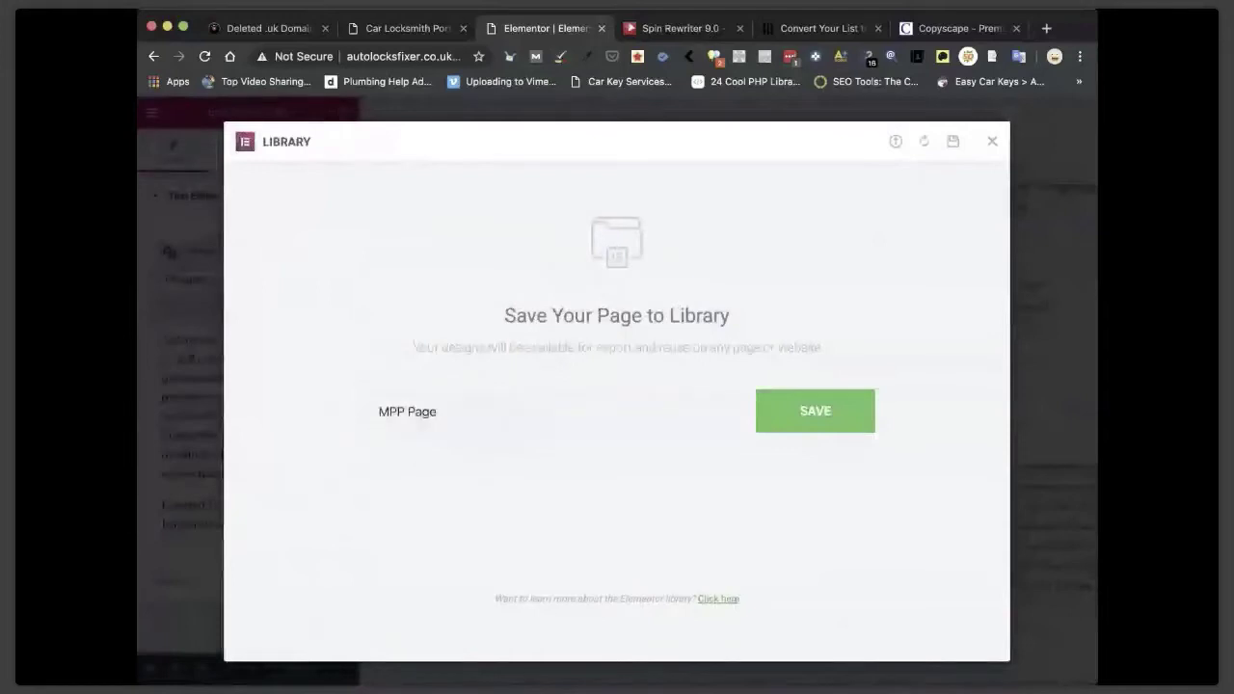
{"action": "left_click", "coordinate": [809, 416]}
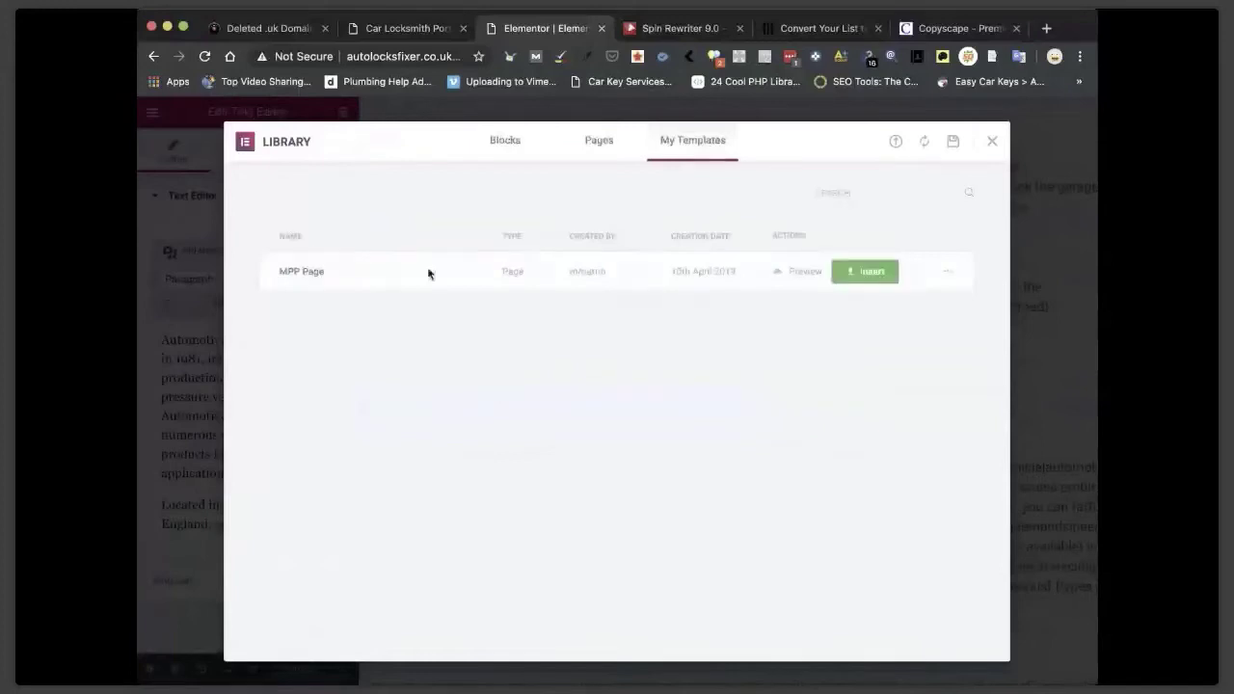
{"action": "left_click", "coordinate": [993, 142]}
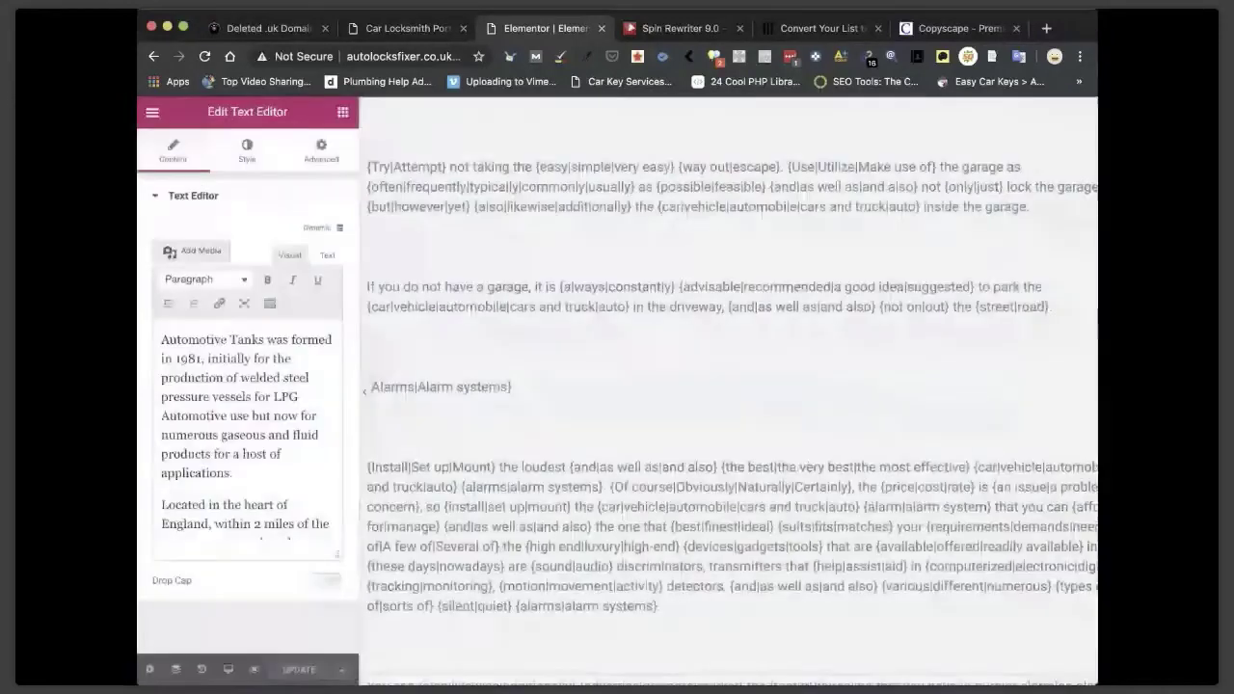
Open the live view of the page and examine its linked spintax paragraphs and spun article text.
{"action": "left_click", "coordinate": [152, 111]}
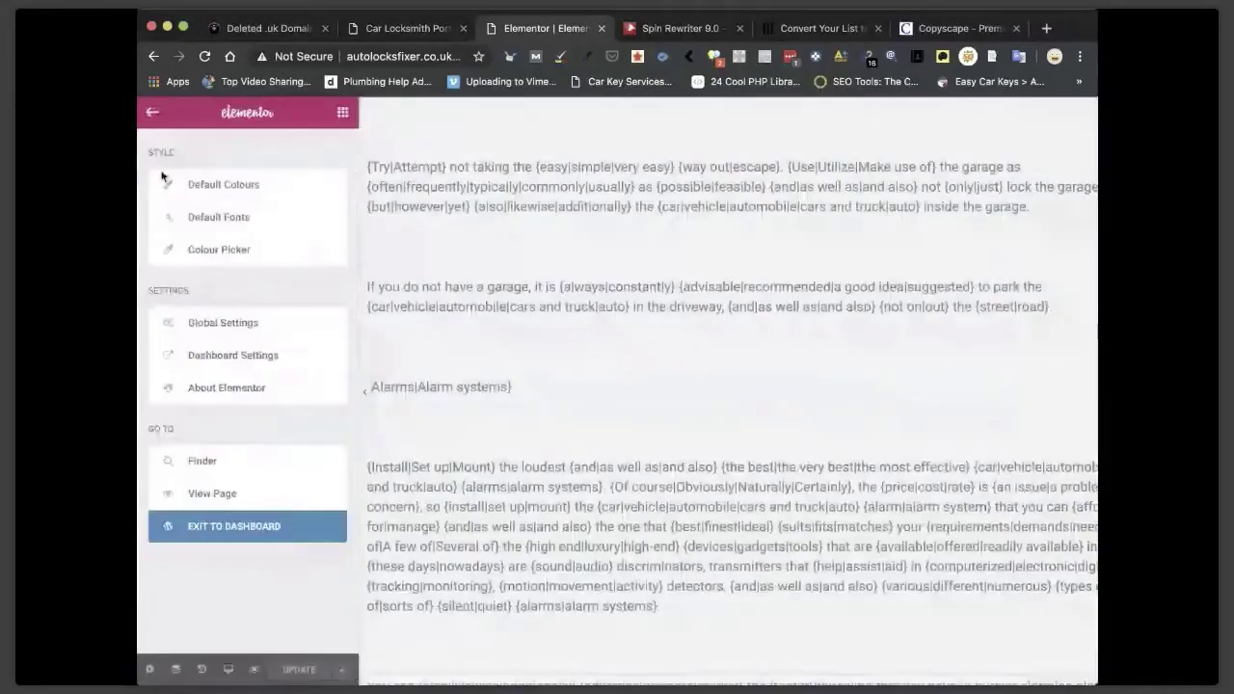
{"action": "left_click", "coordinate": [232, 495]}
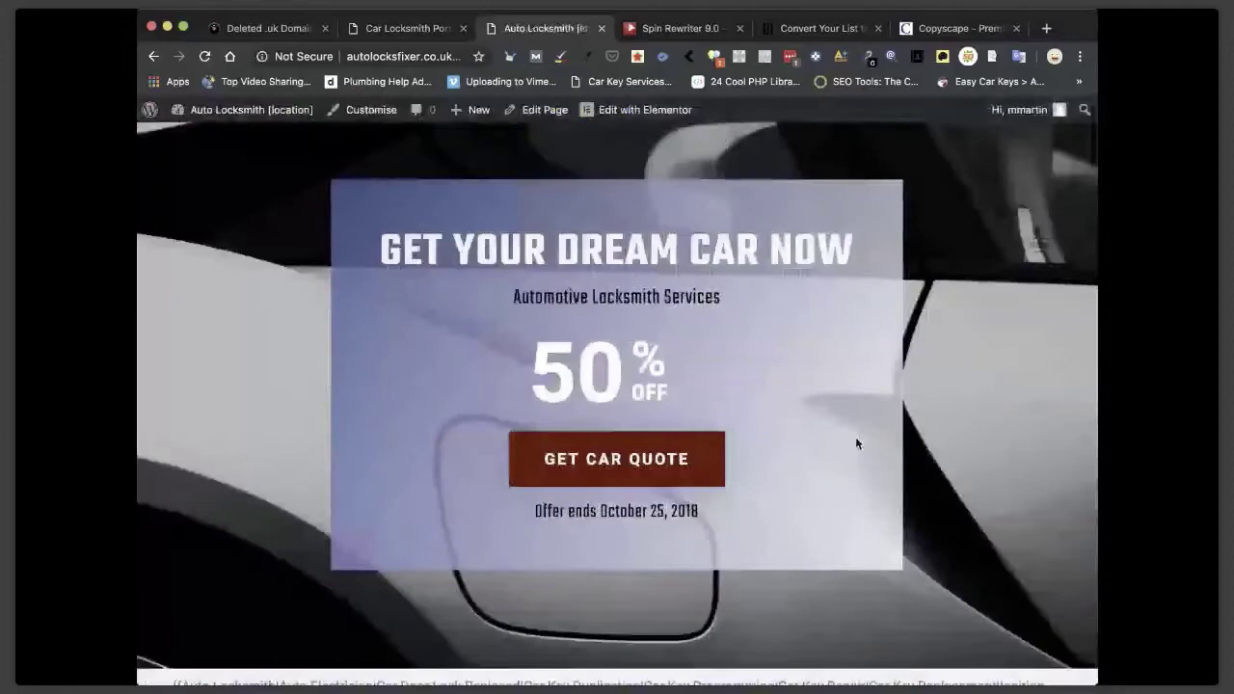
{"action": "scroll", "coordinate": [856, 438], "scroll_direction": "down", "scroll_amount": 10}
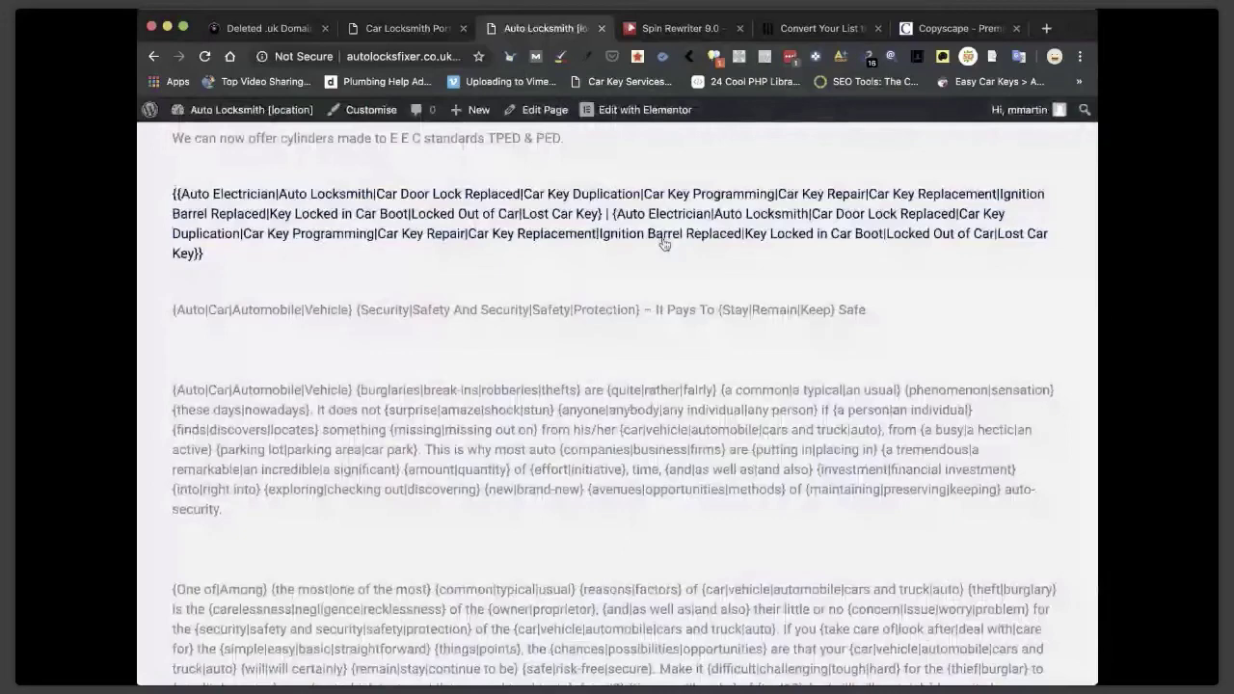
{"action": "scroll", "coordinate": [663, 244], "scroll_direction": "down", "scroll_amount": 4}
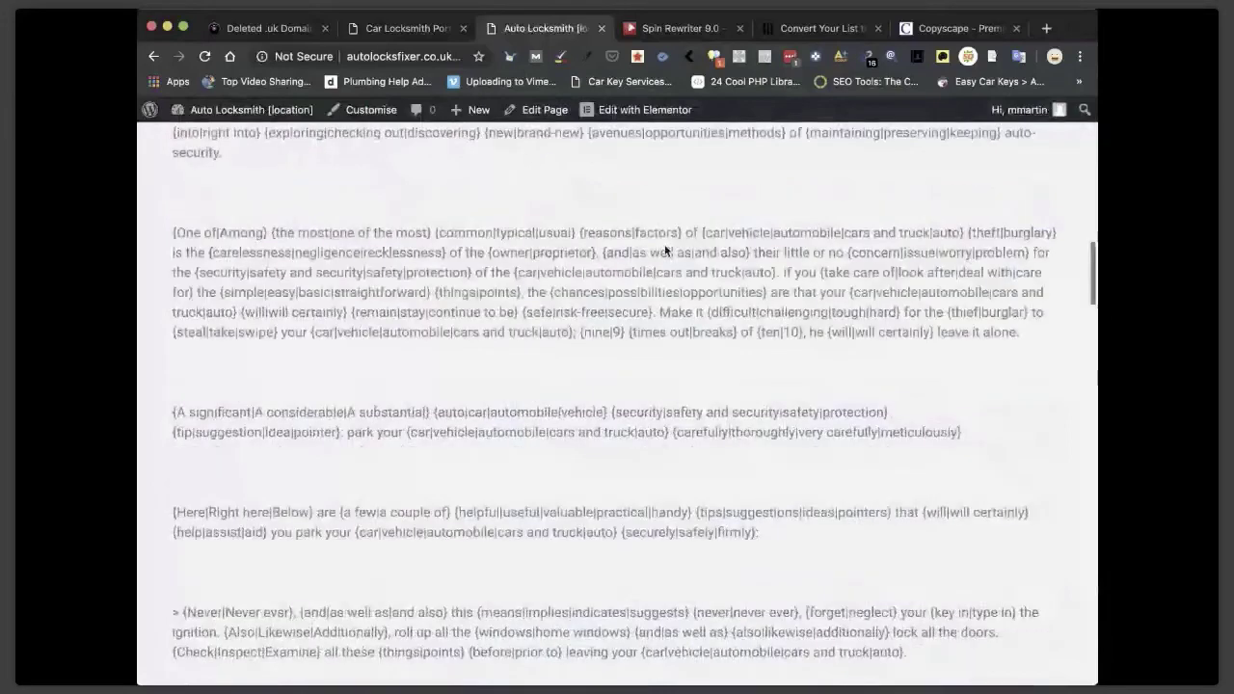
Go from the published page to the site's admin dashboard and open the Reading settings.
{"action": "scroll", "coordinate": [665, 249], "scroll_direction": "up", "scroll_amount": 15}
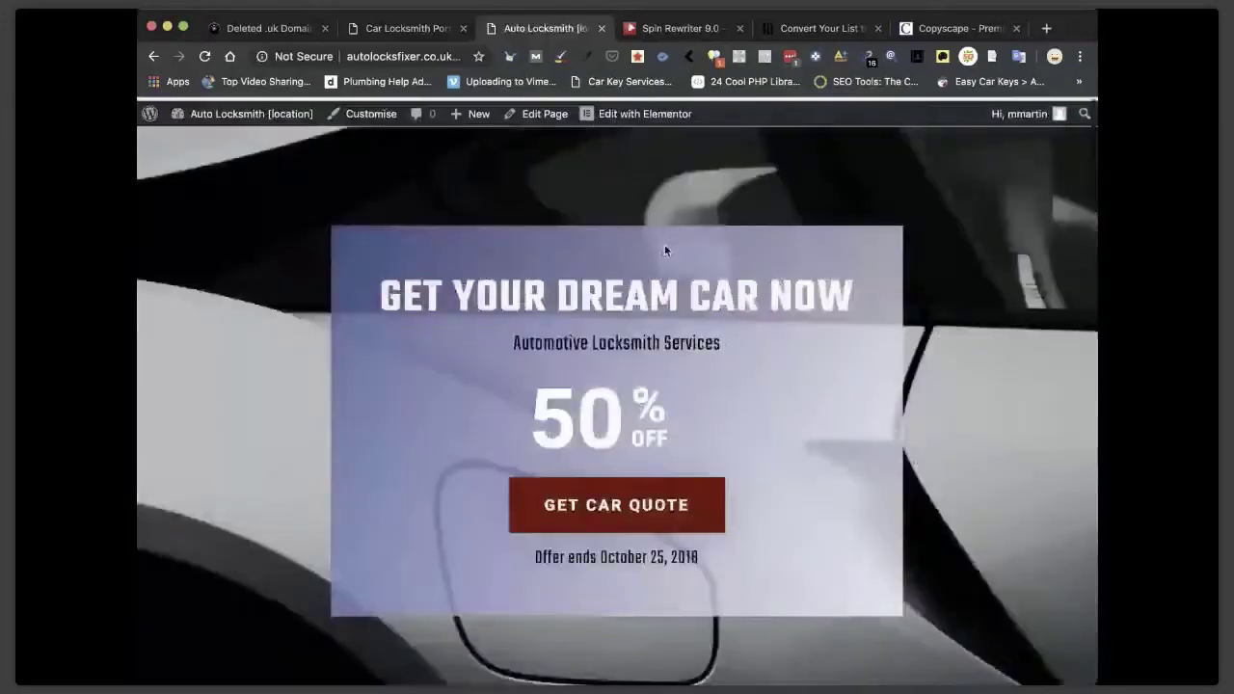
{"action": "left_click", "coordinate": [546, 110]}
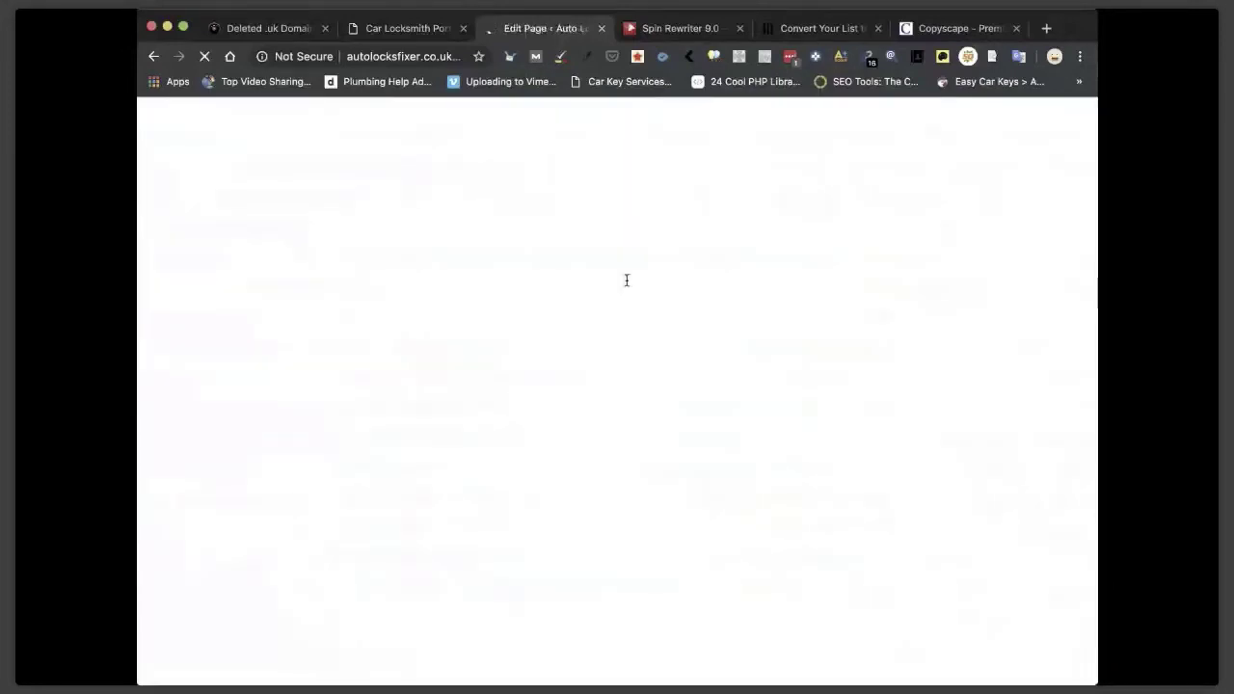
{"action": "mouse_move", "coordinate": [244, 115]}
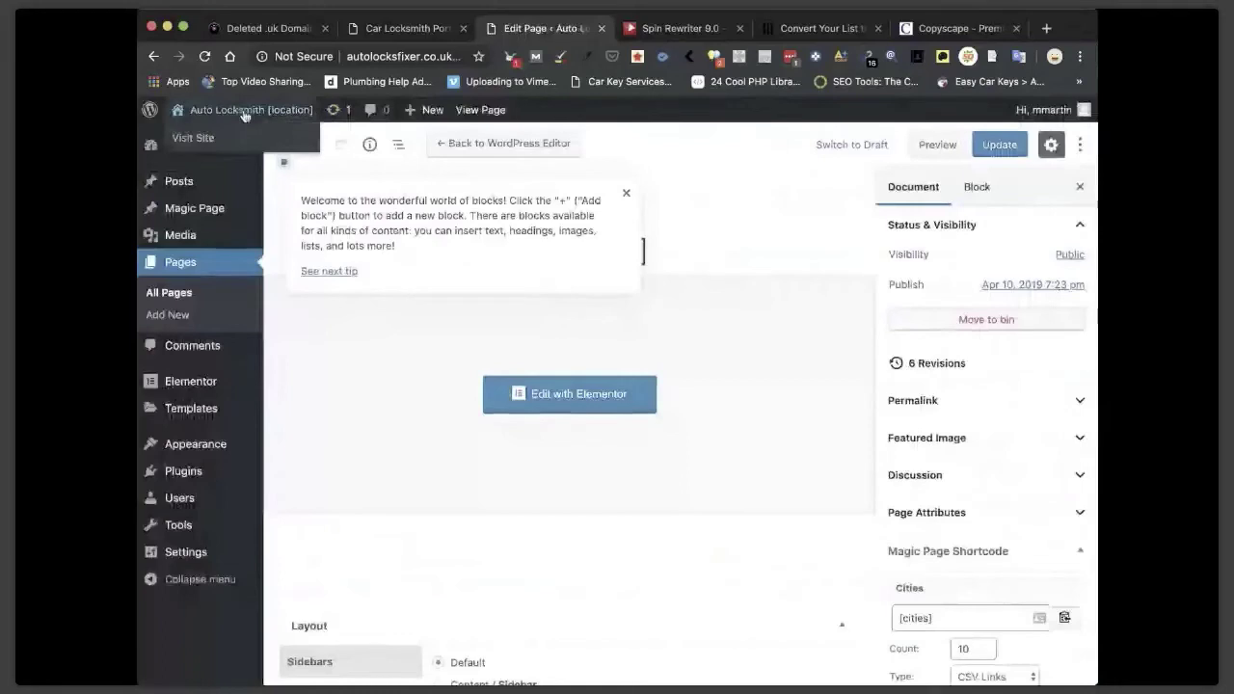
{"action": "left_click", "coordinate": [211, 346]}
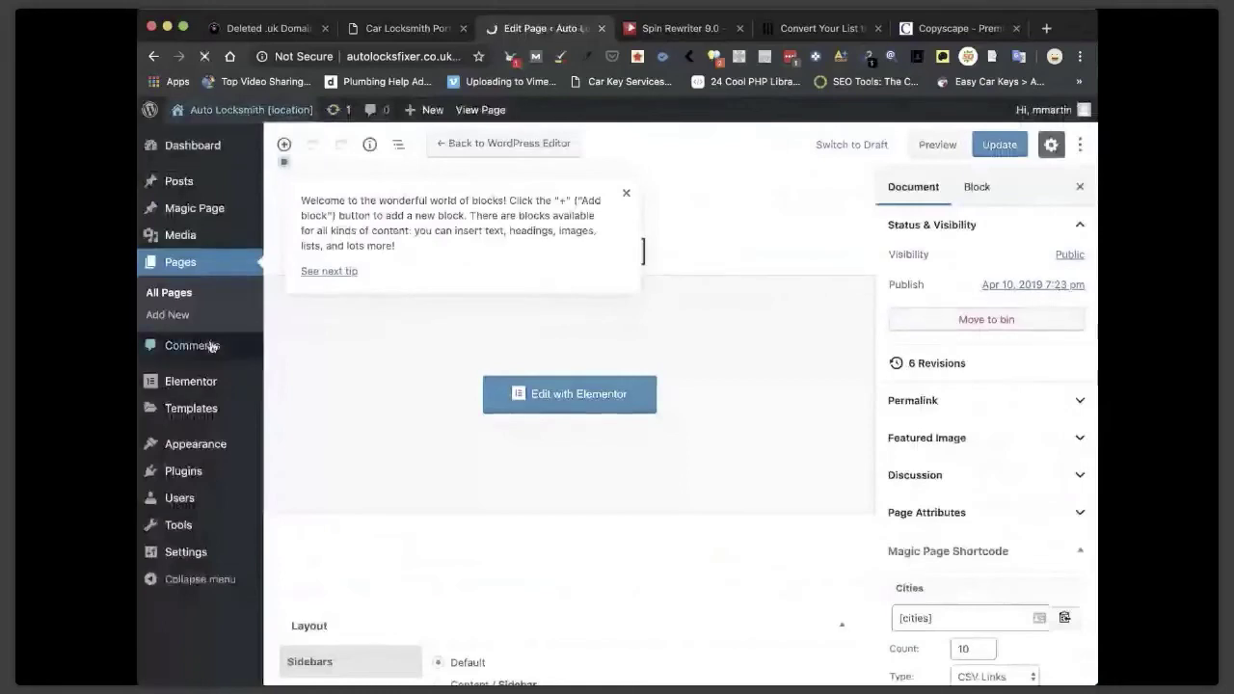
{"action": "mouse_move", "coordinate": [220, 115]}
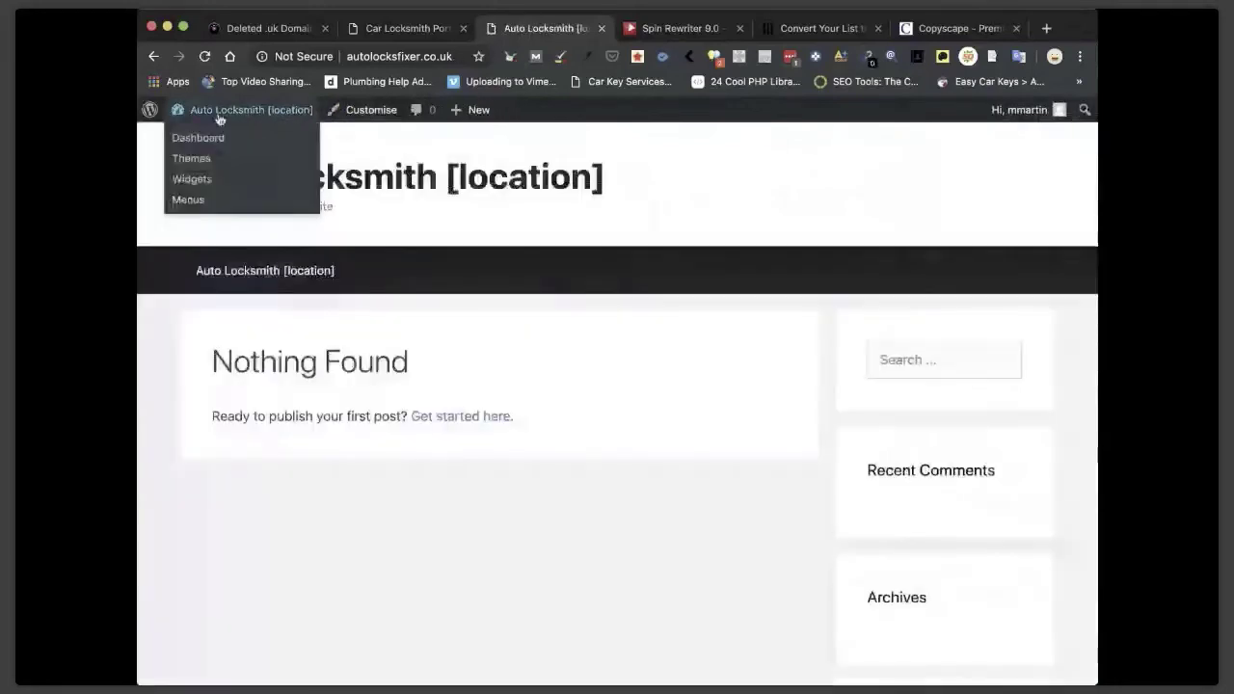
{"action": "left_click", "coordinate": [220, 116]}
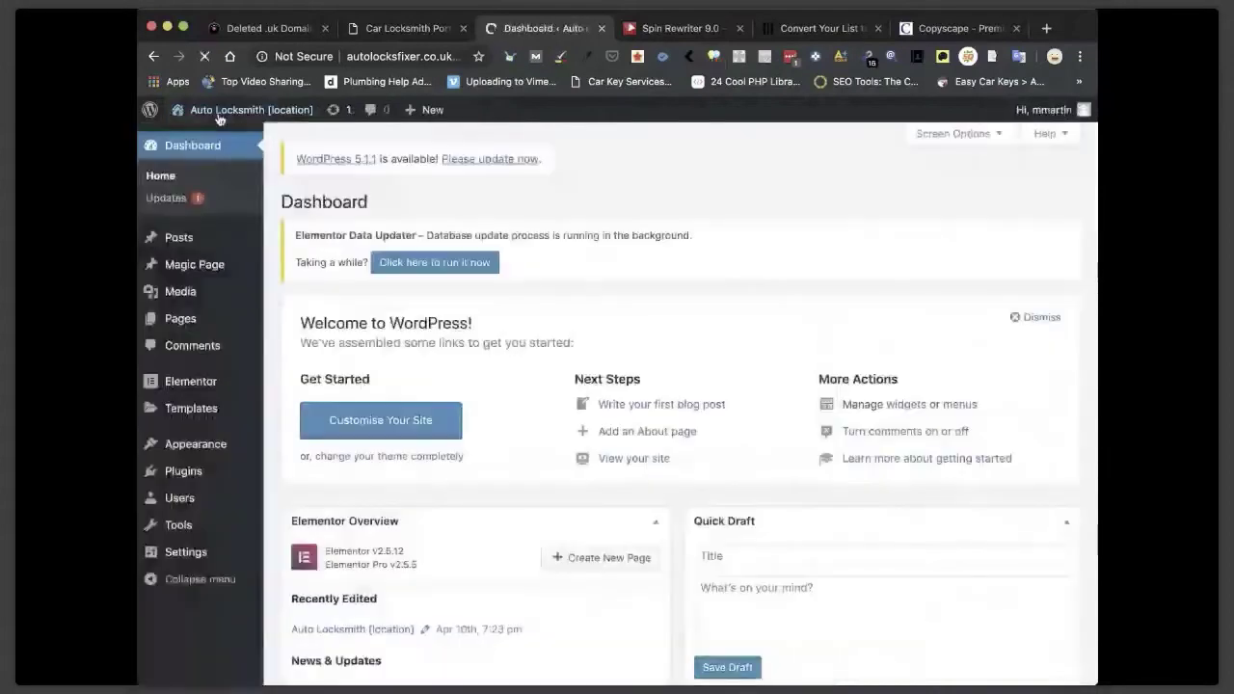
{"action": "mouse_move", "coordinate": [210, 445]}
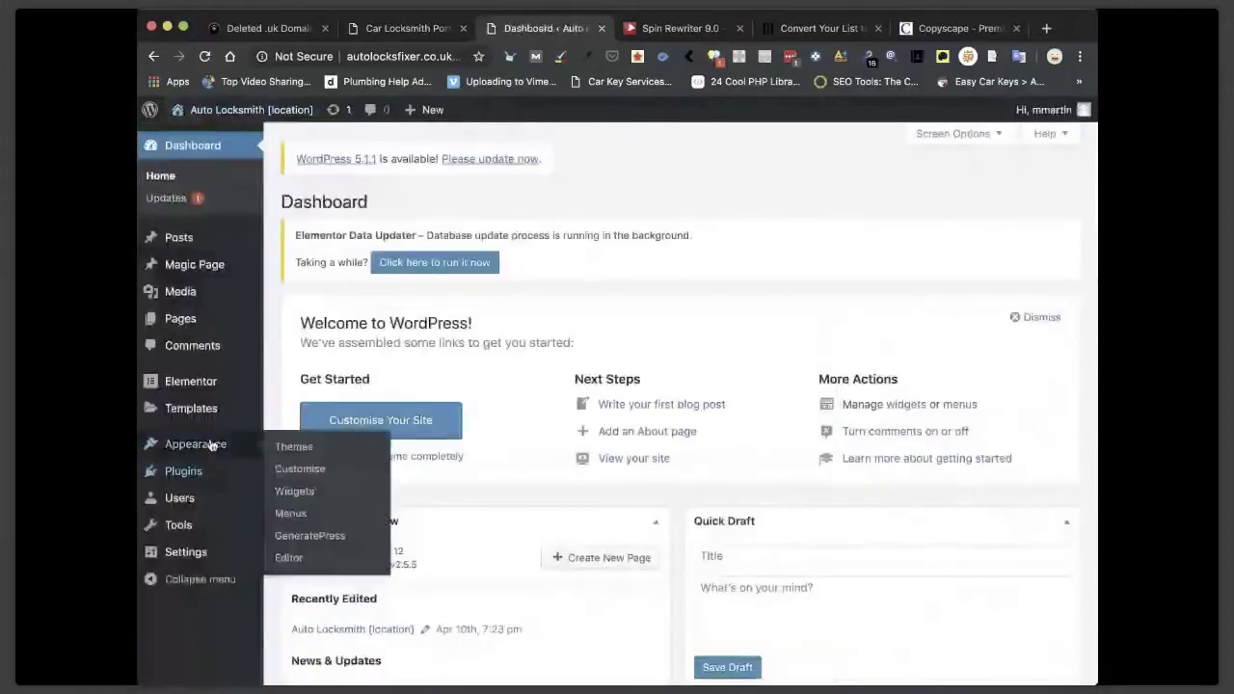
{"action": "left_click", "coordinate": [295, 551]}
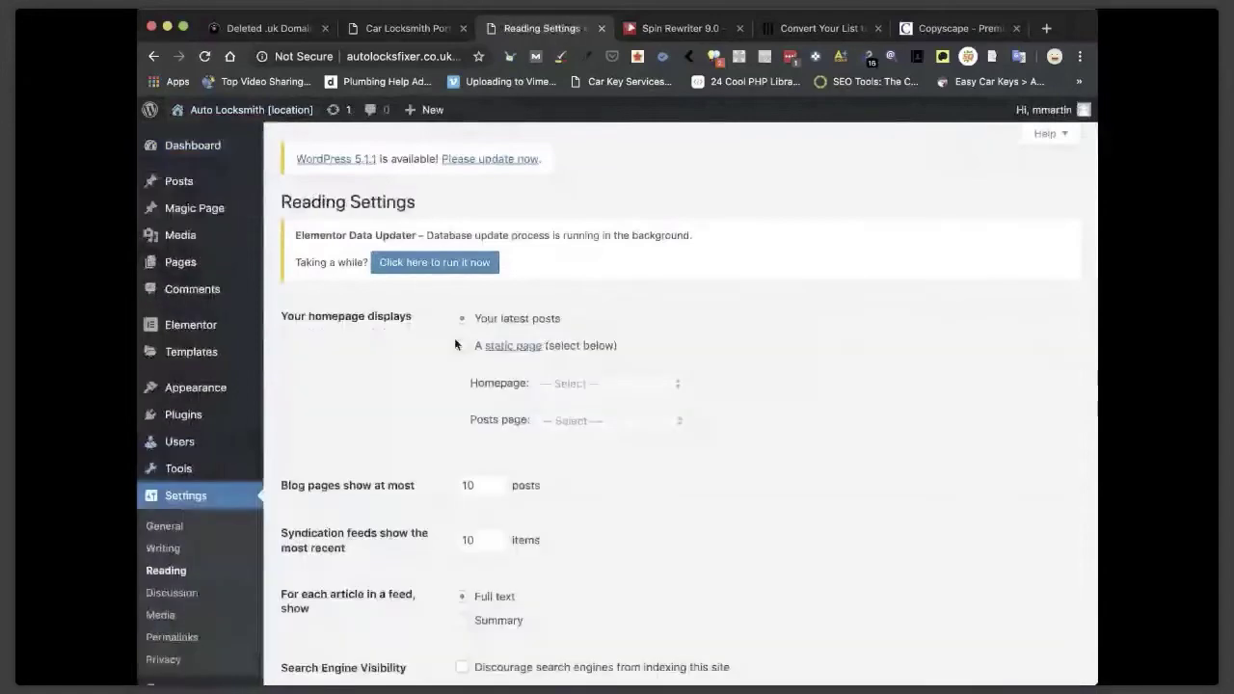
Set the site's homepage to the static page "Auto Locksmith [location]" and save the reading settings.
{"action": "left_click", "coordinate": [461, 345]}
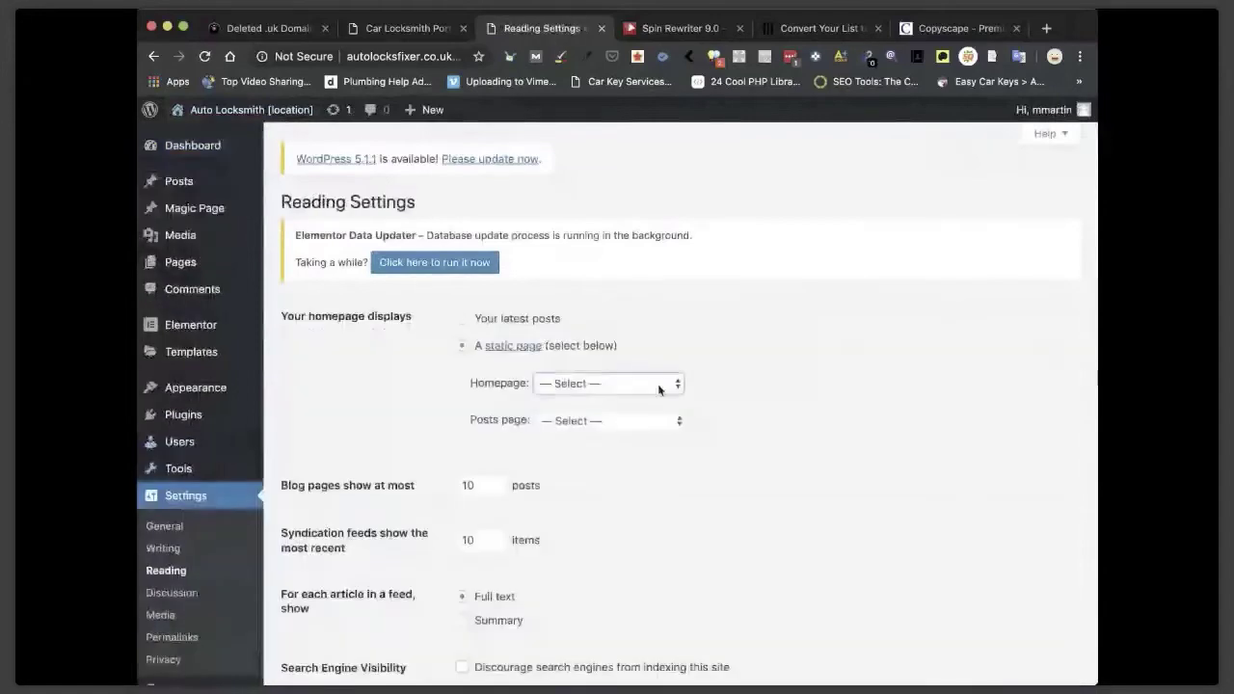
{"action": "left_click", "coordinate": [595, 399]}
{"action": "scroll", "coordinate": [427, 419], "scroll_direction": "down", "scroll_amount": 1}
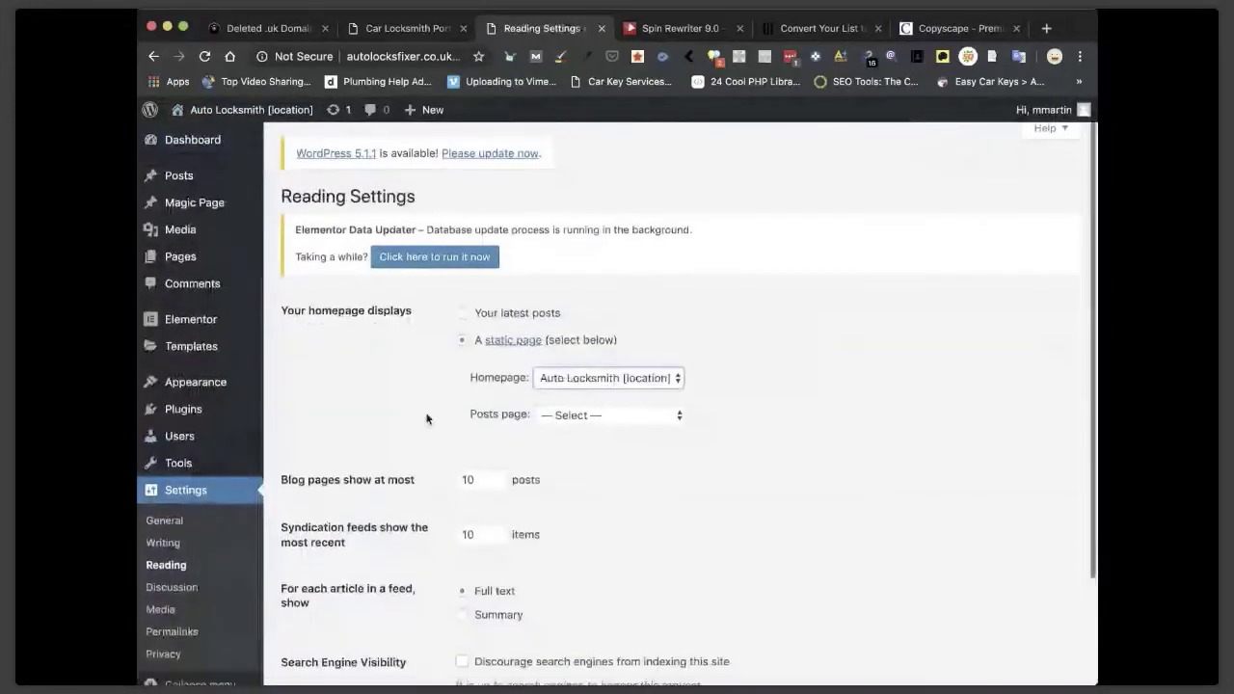
{"action": "scroll", "coordinate": [427, 419], "scroll_direction": "down", "scroll_amount": 3}
{"action": "left_click", "coordinate": [297, 605]}
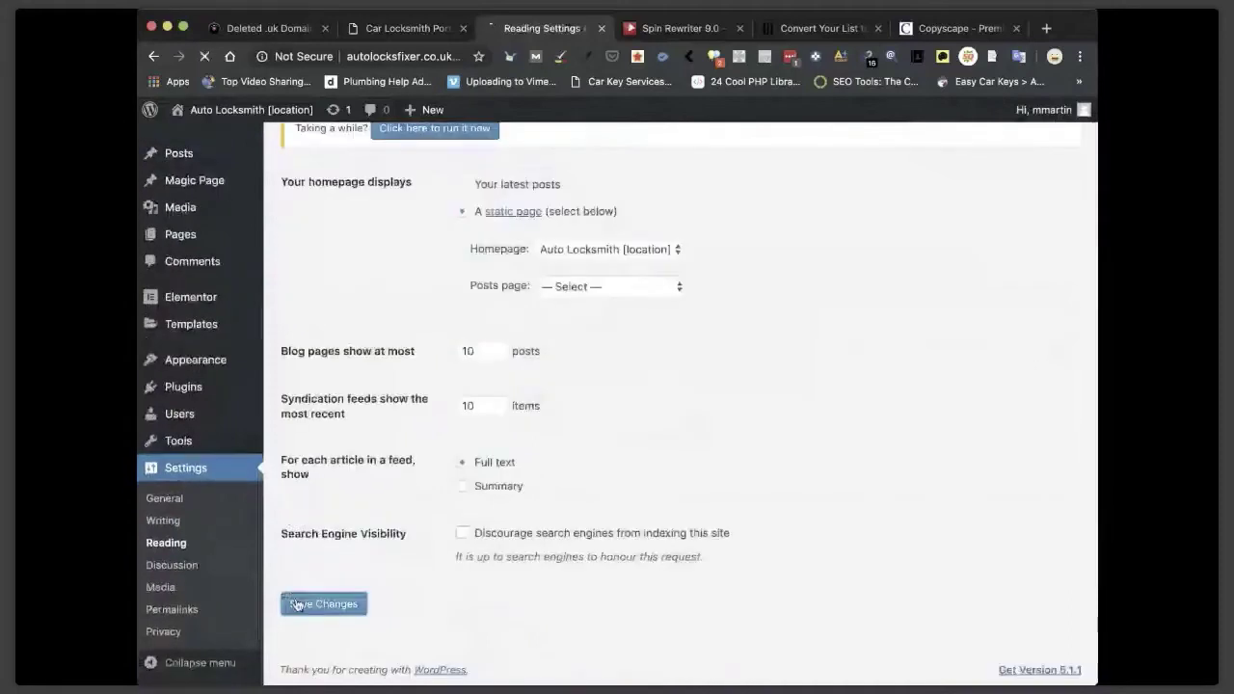
Create a new Magic Page titled "Car Locksmith [location]" and publish it.
{"action": "left_click", "coordinate": [400, 35]}
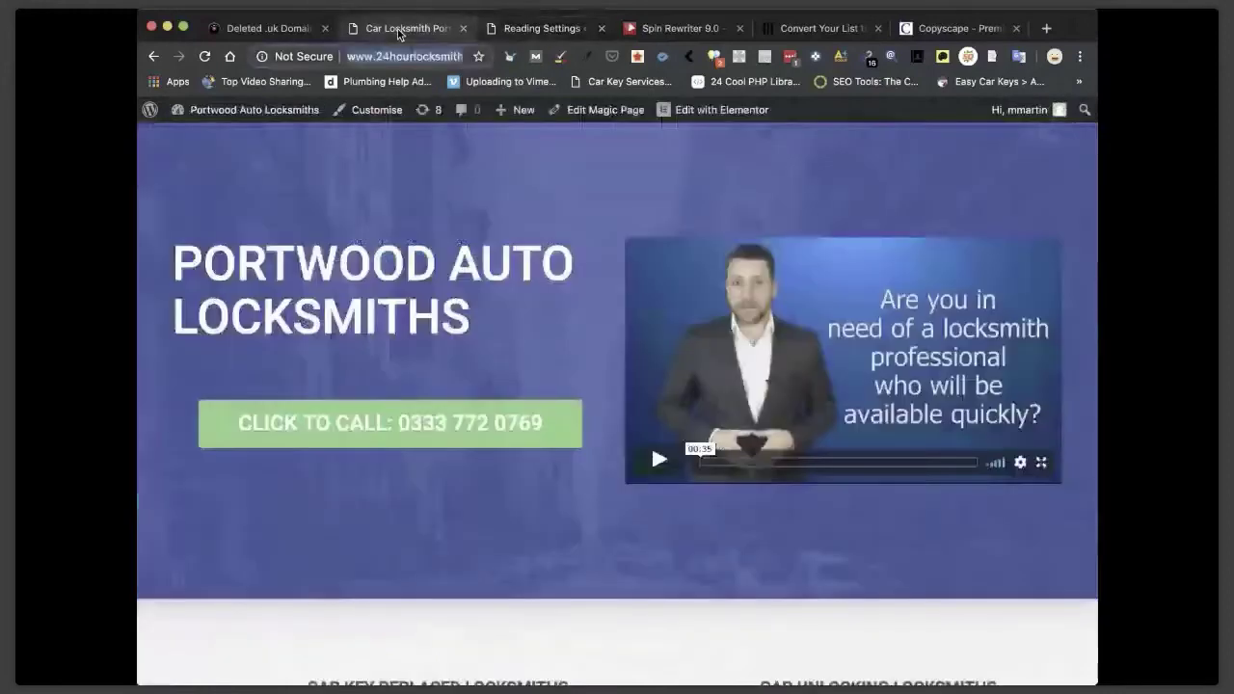
{"action": "left_click", "coordinate": [538, 29]}
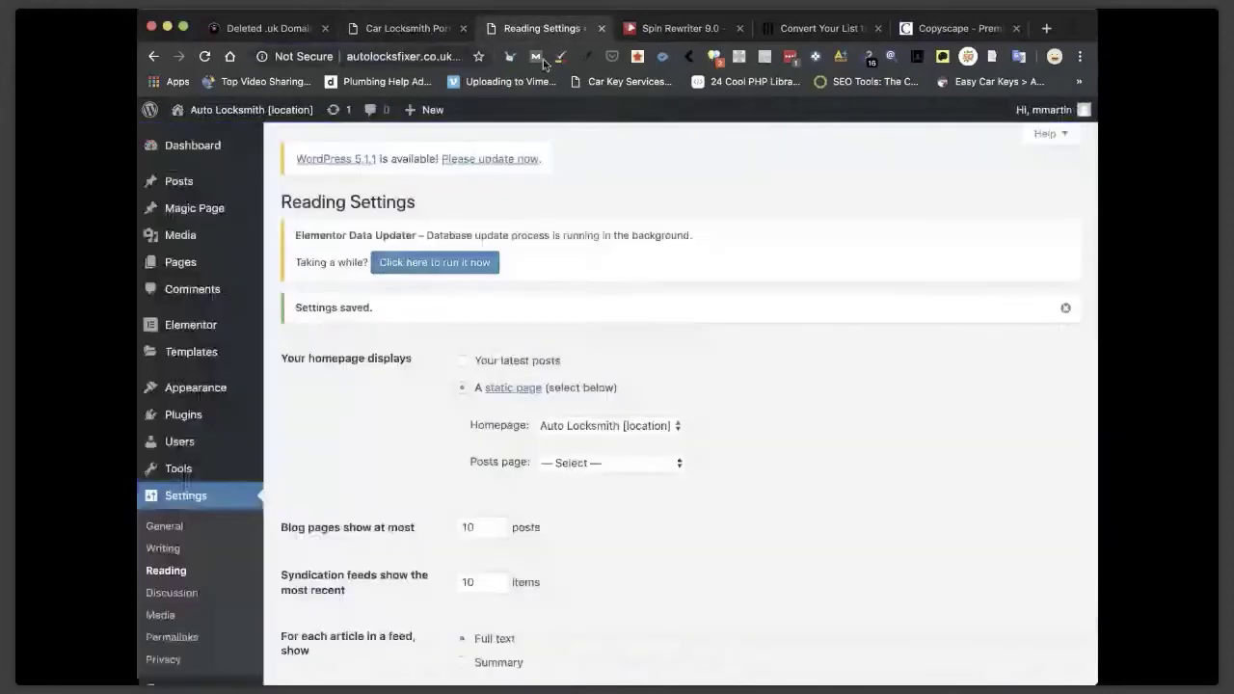
{"action": "mouse_move", "coordinate": [194, 208]}
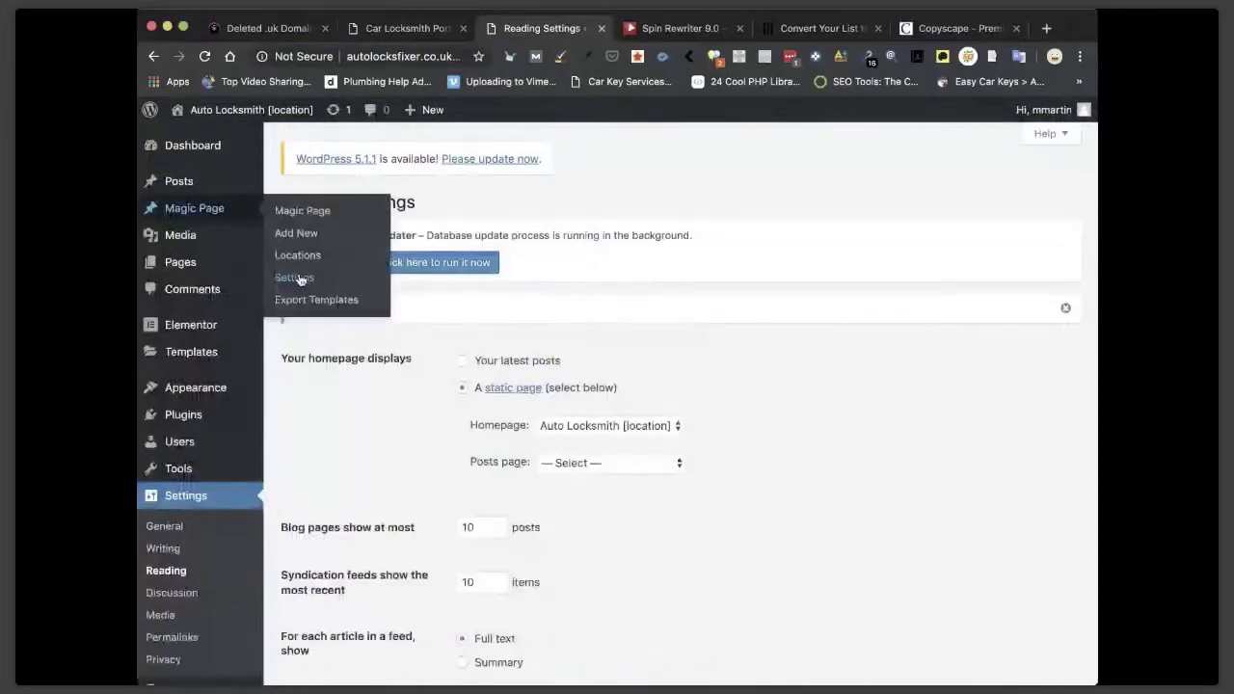
{"action": "left_click", "coordinate": [297, 234]}
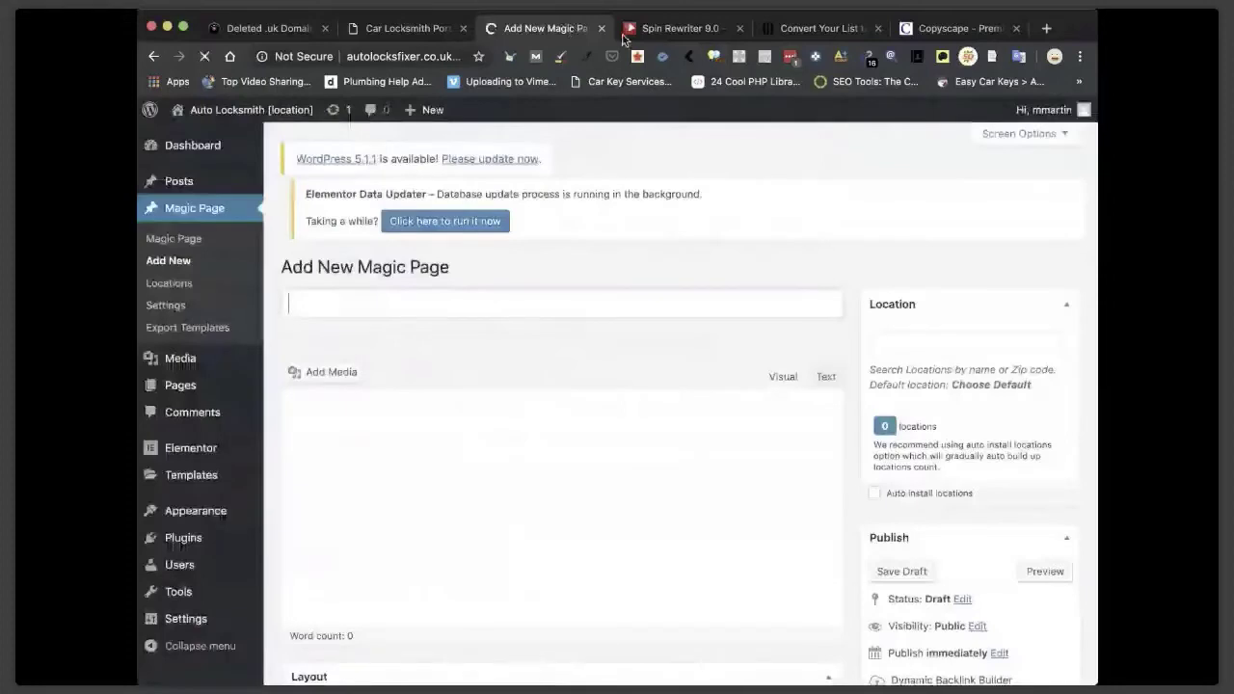
{"action": "type", "text": "Ca"}
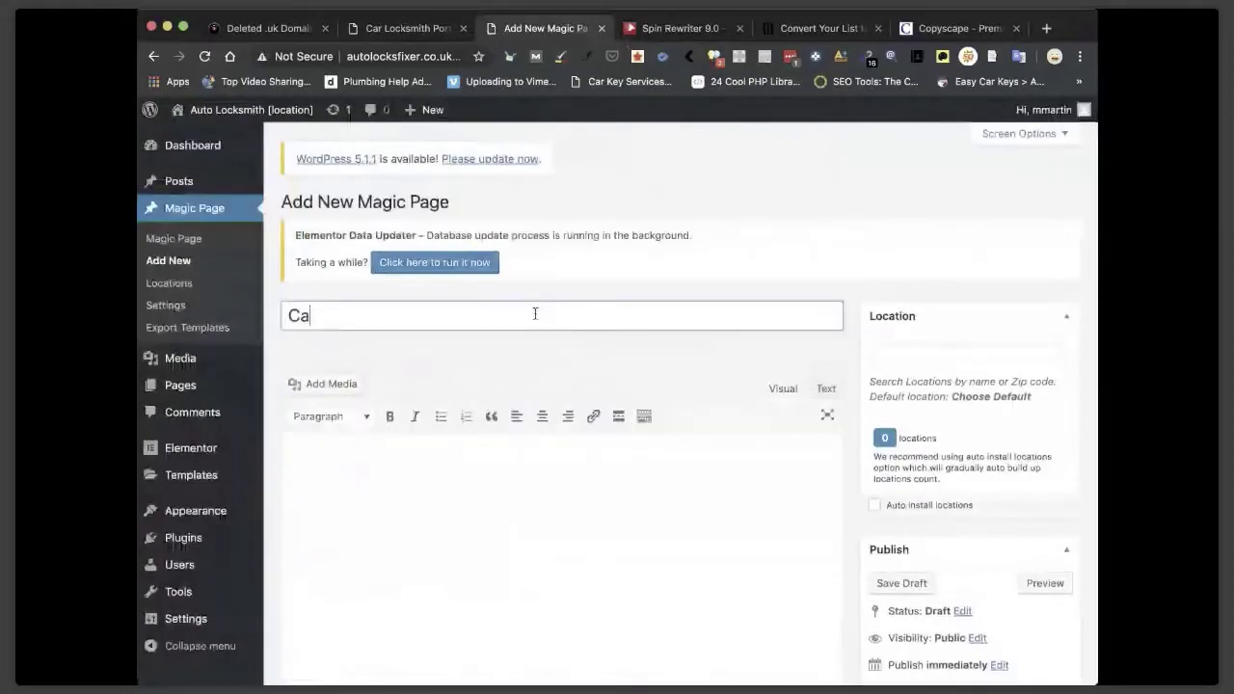
{"action": "type", "text": "r Locksmith [lo"}
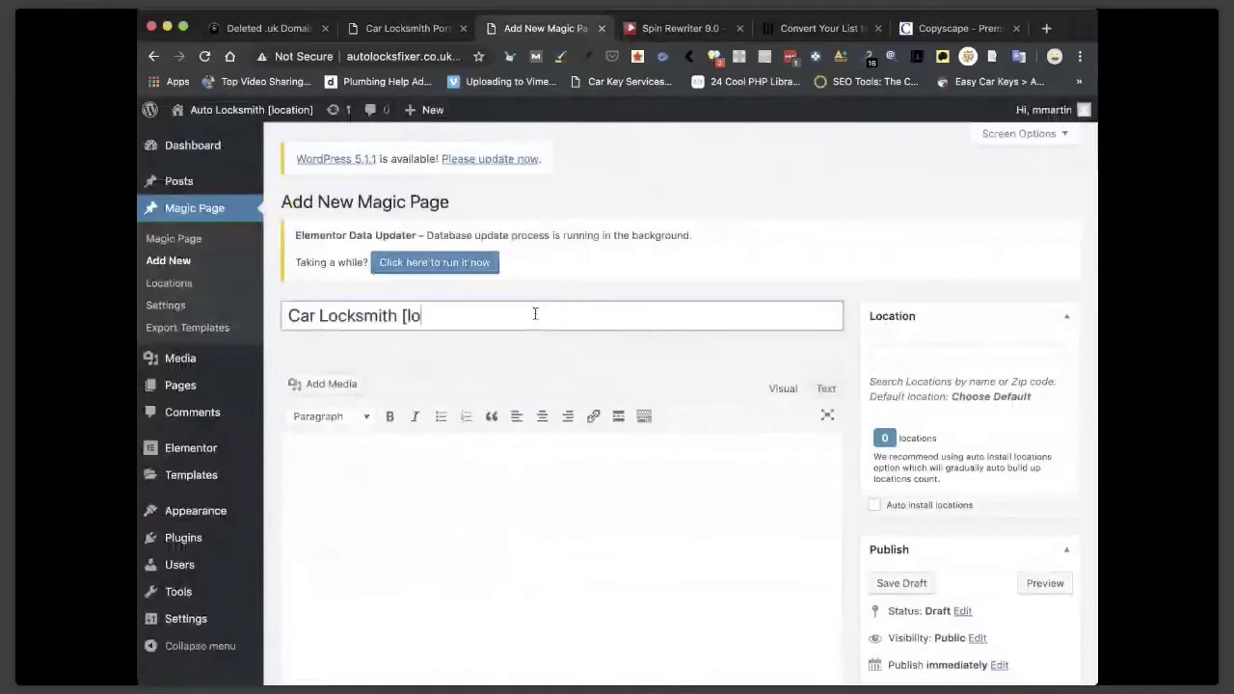
{"action": "type", "text": "cation]"}
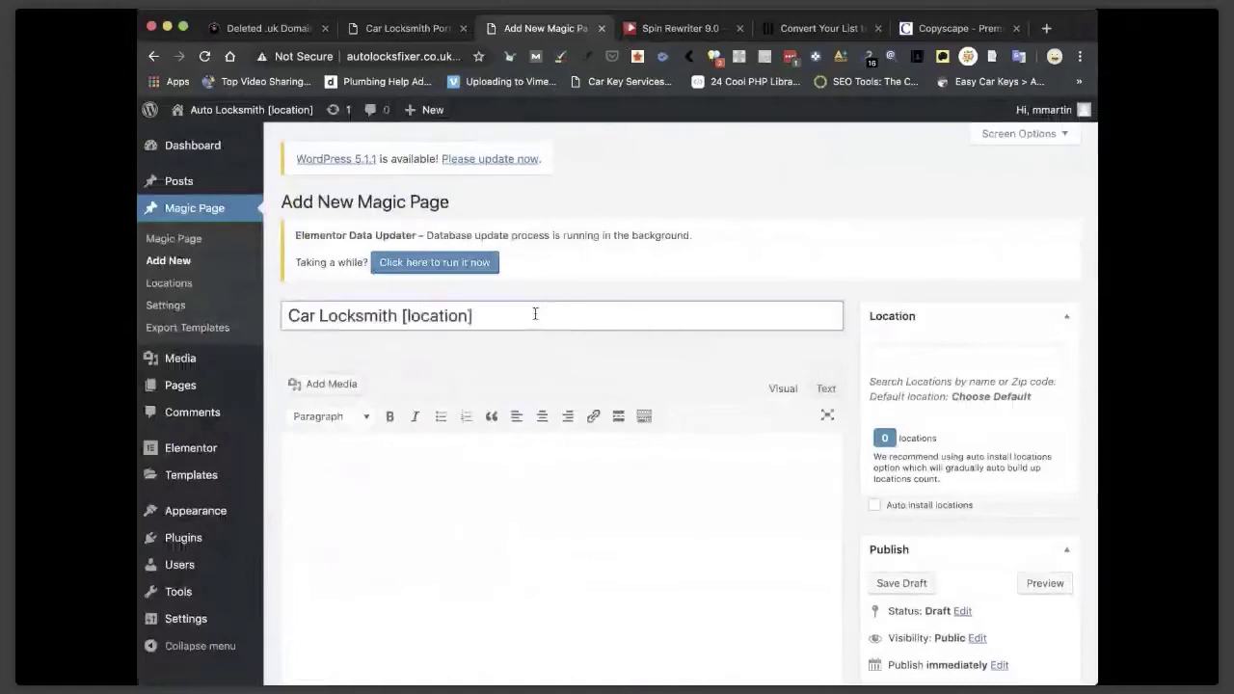
{"action": "scroll", "coordinate": [819, 402], "scroll_direction": "down", "scroll_amount": 2}
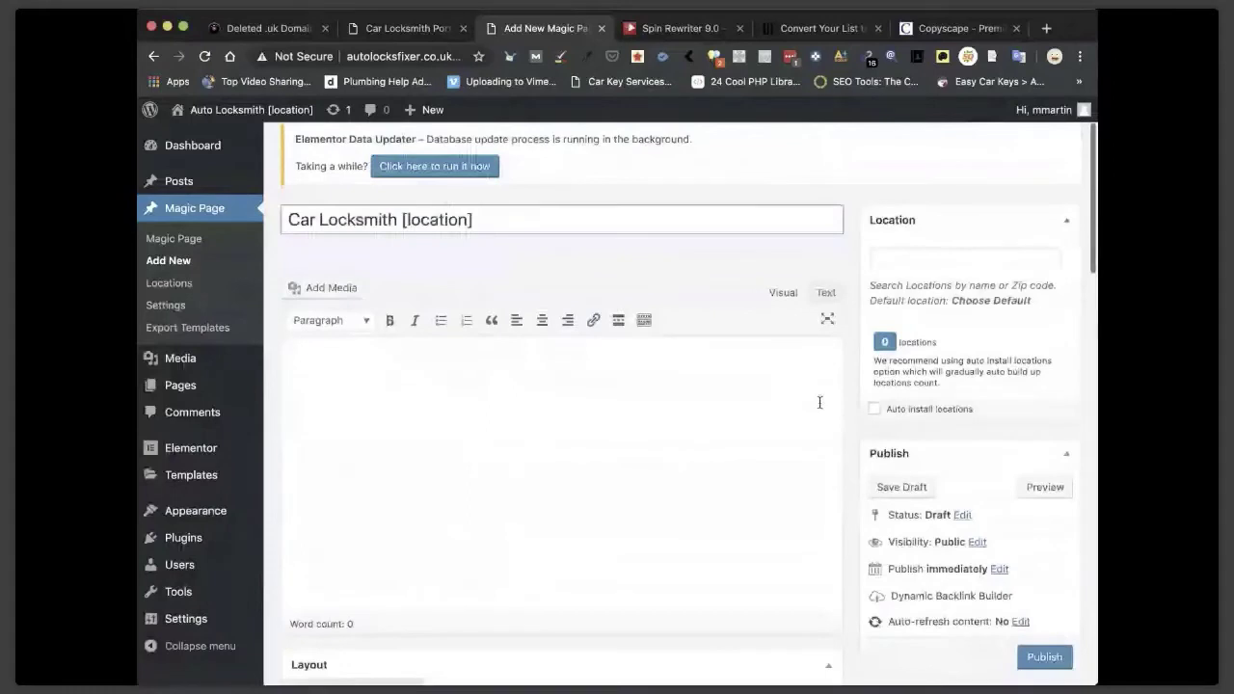
{"action": "key", "text": "Return"}
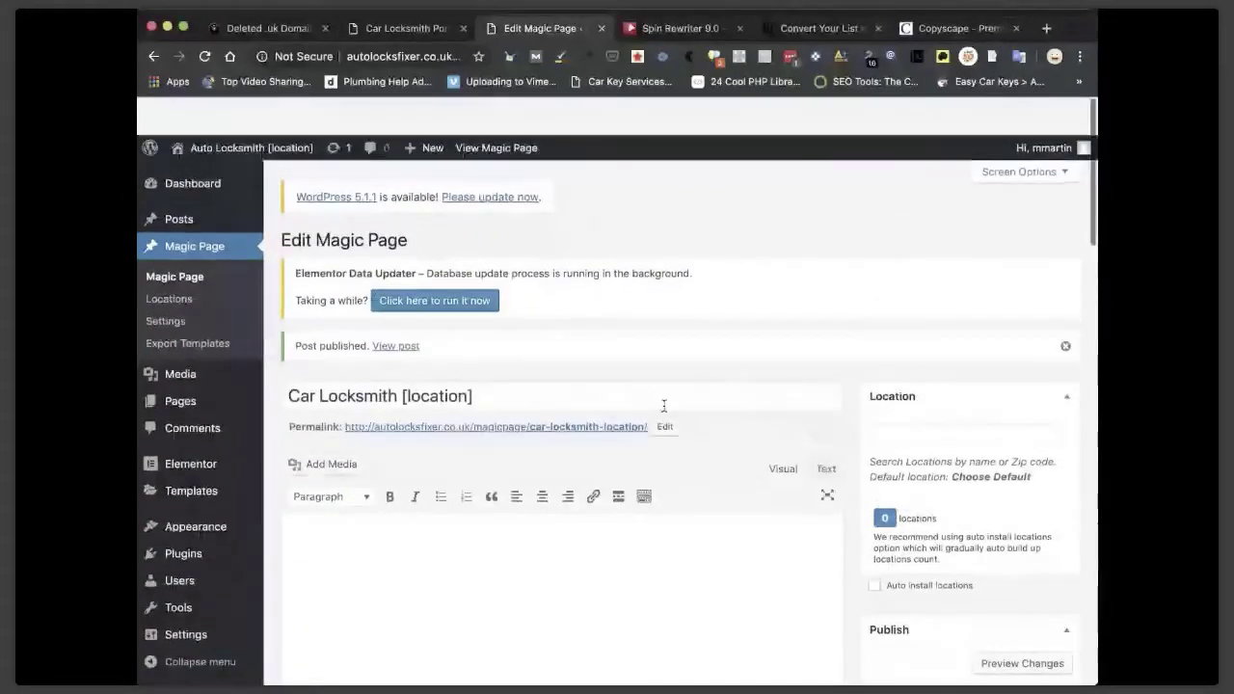
Enable Elementor for the Magic Page and Export Templates post types and save the Elementor settings.
{"action": "mouse_move", "coordinate": [190, 426]}
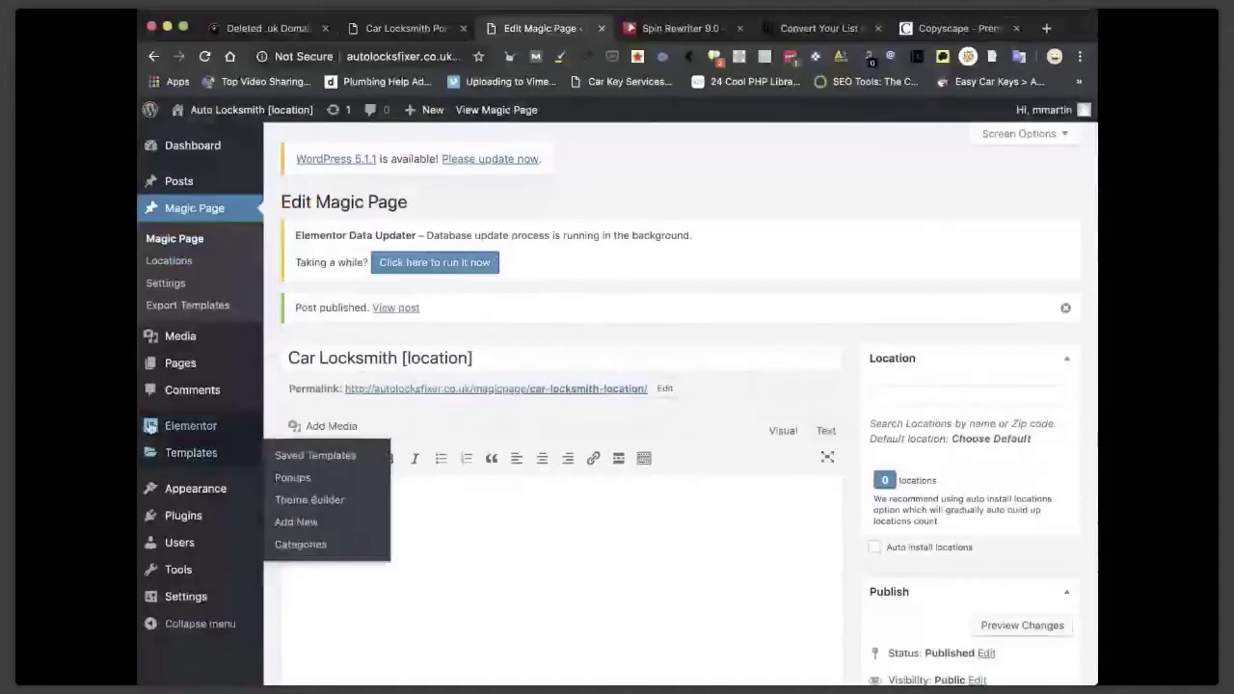
{"action": "mouse_move", "coordinate": [150, 426]}
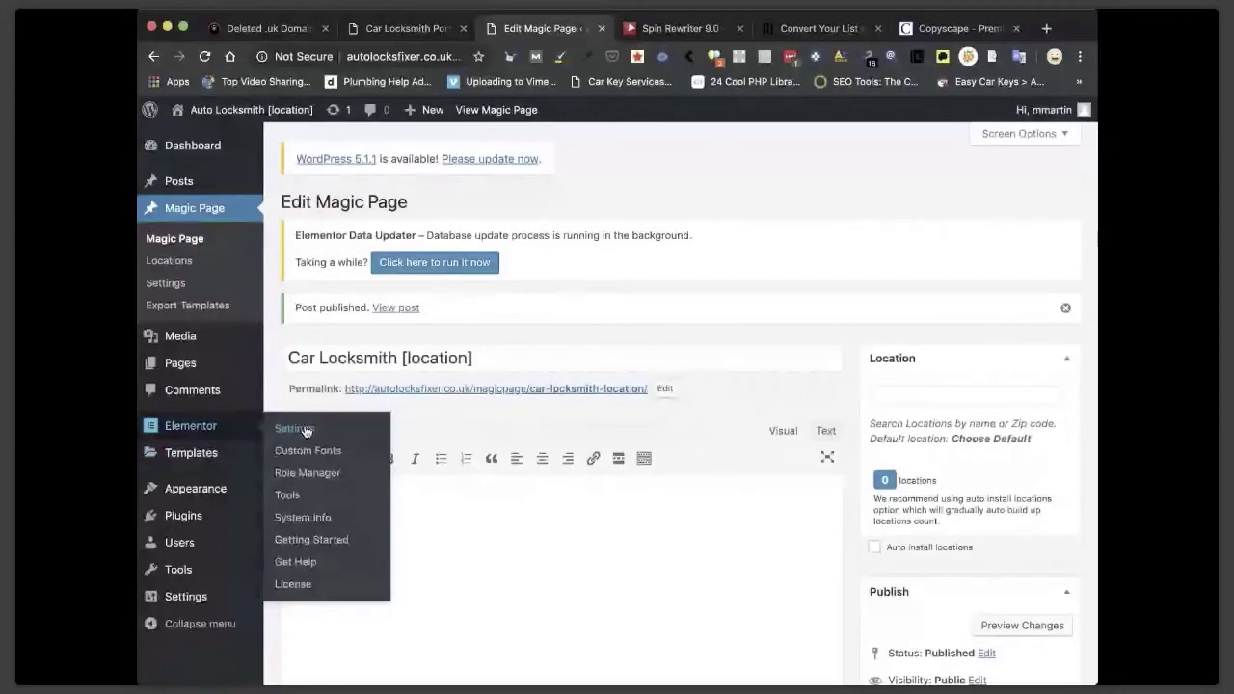
{"action": "left_click", "coordinate": [305, 430]}
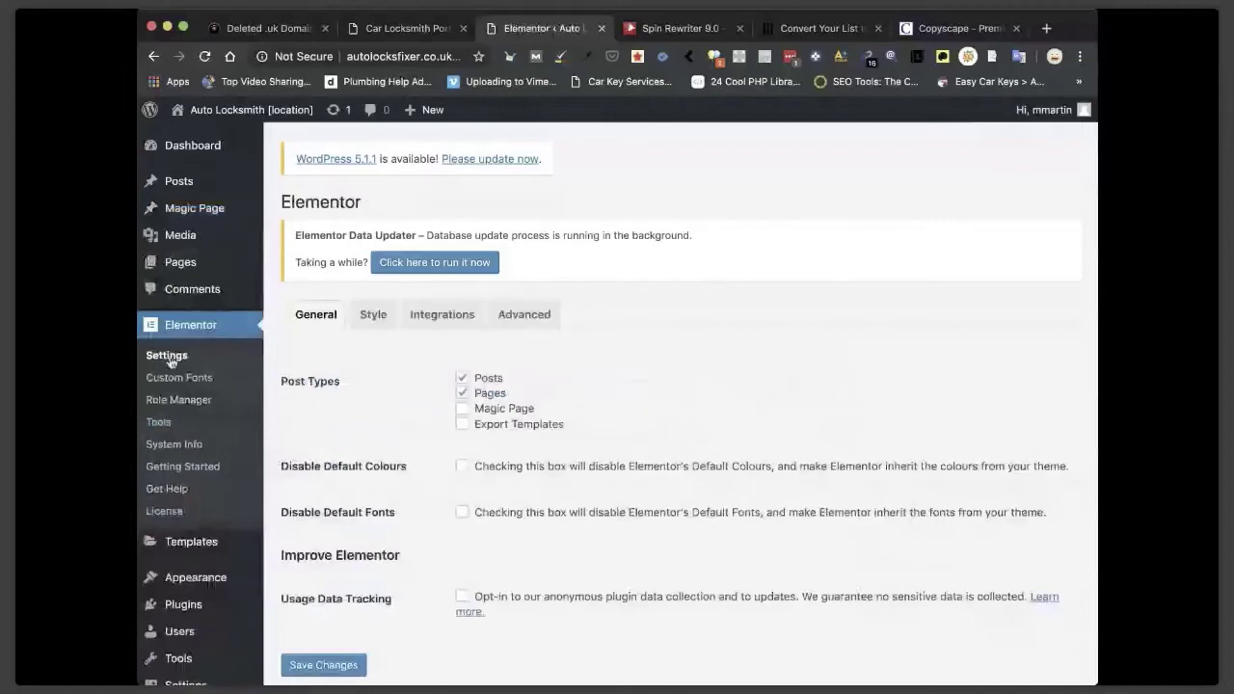
{"action": "left_click", "coordinate": [462, 409]}
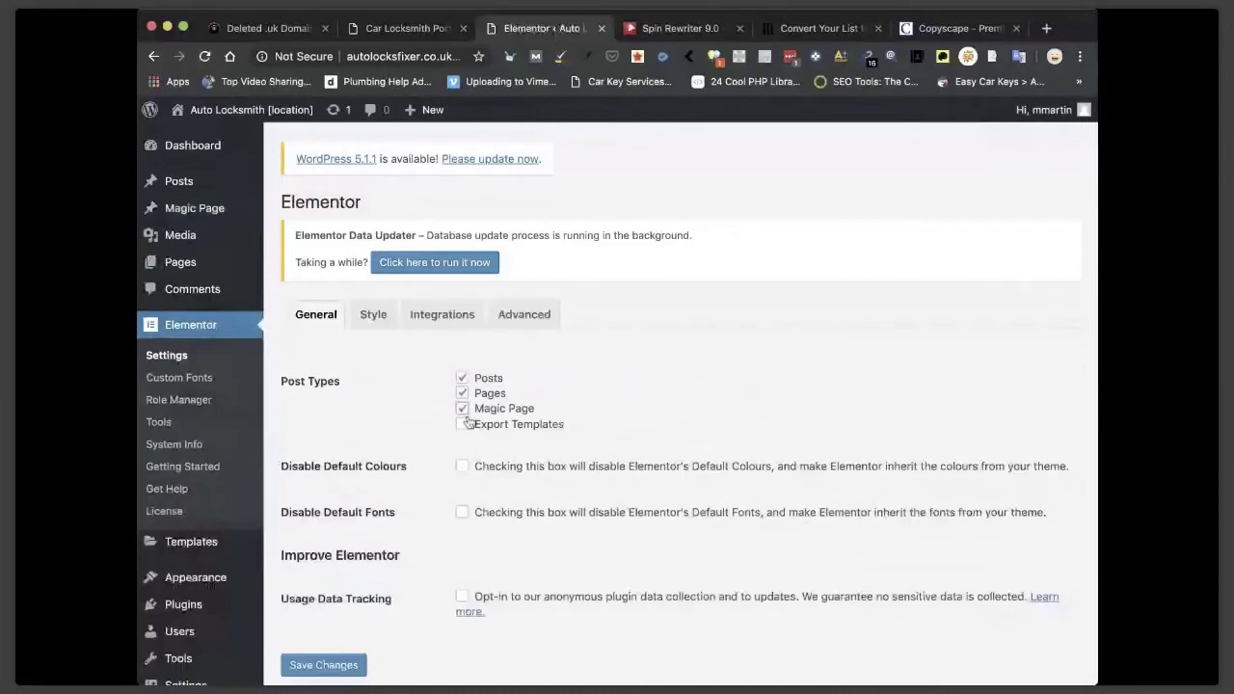
{"action": "left_click", "coordinate": [463, 425]}
{"action": "scroll", "coordinate": [306, 602], "scroll_direction": "down", "scroll_amount": 1}
{"action": "left_click", "coordinate": [306, 603]}
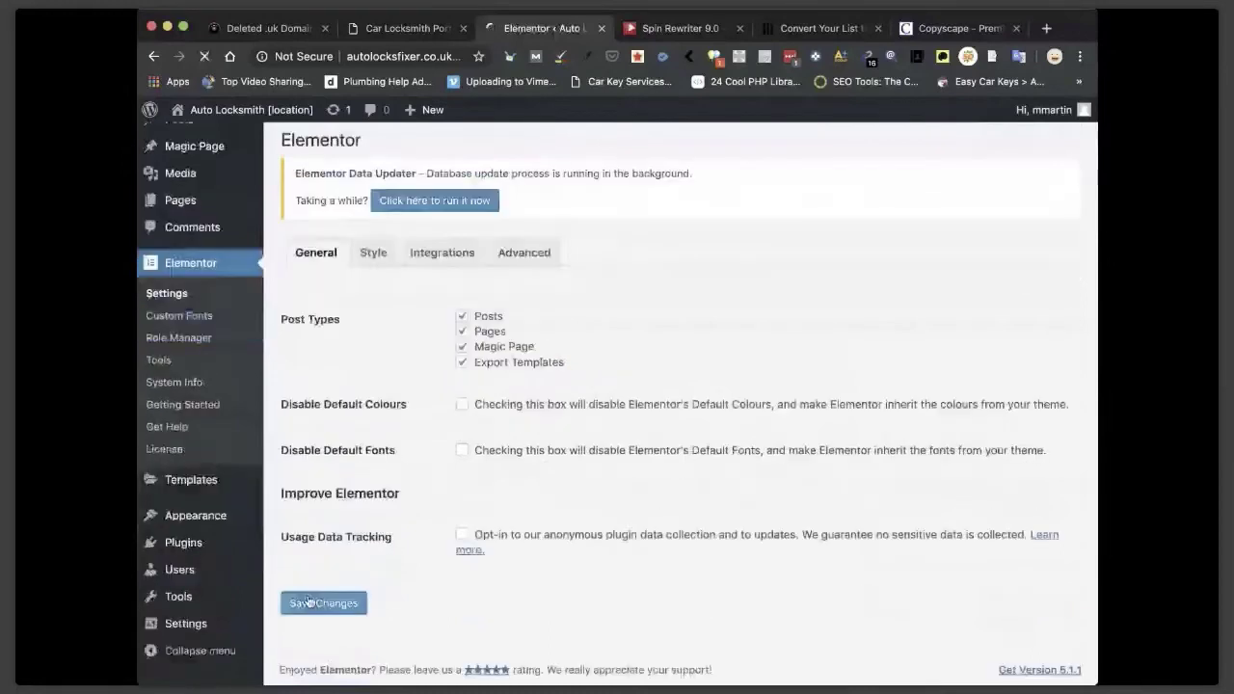
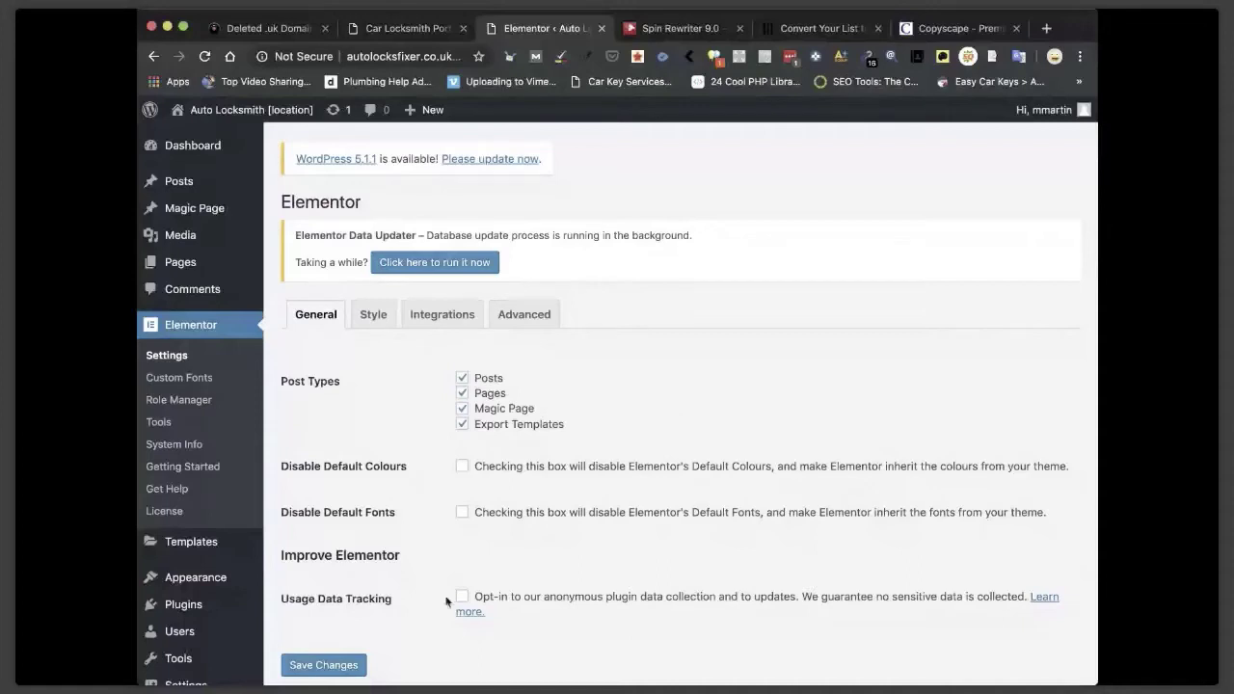
{"action": "scroll", "coordinate": [505, 418], "scroll_direction": "down", "scroll_amount": 1}
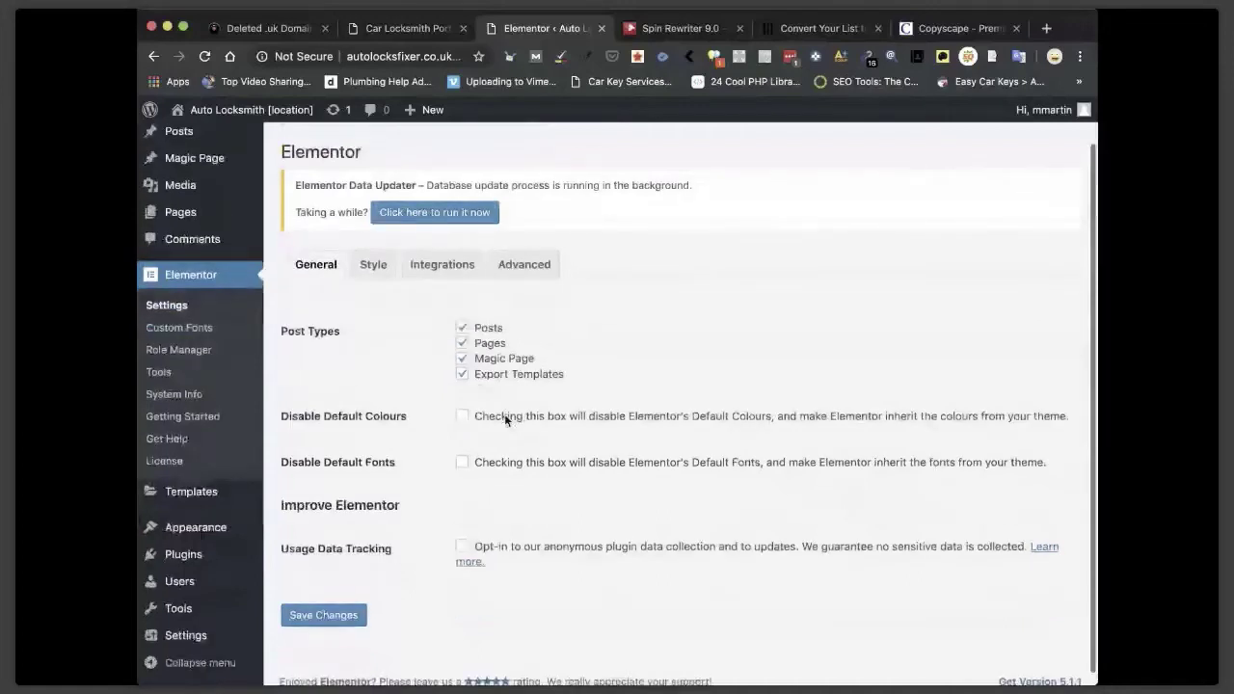
{"action": "scroll", "coordinate": [504, 413], "scroll_direction": "down", "scroll_amount": 1}
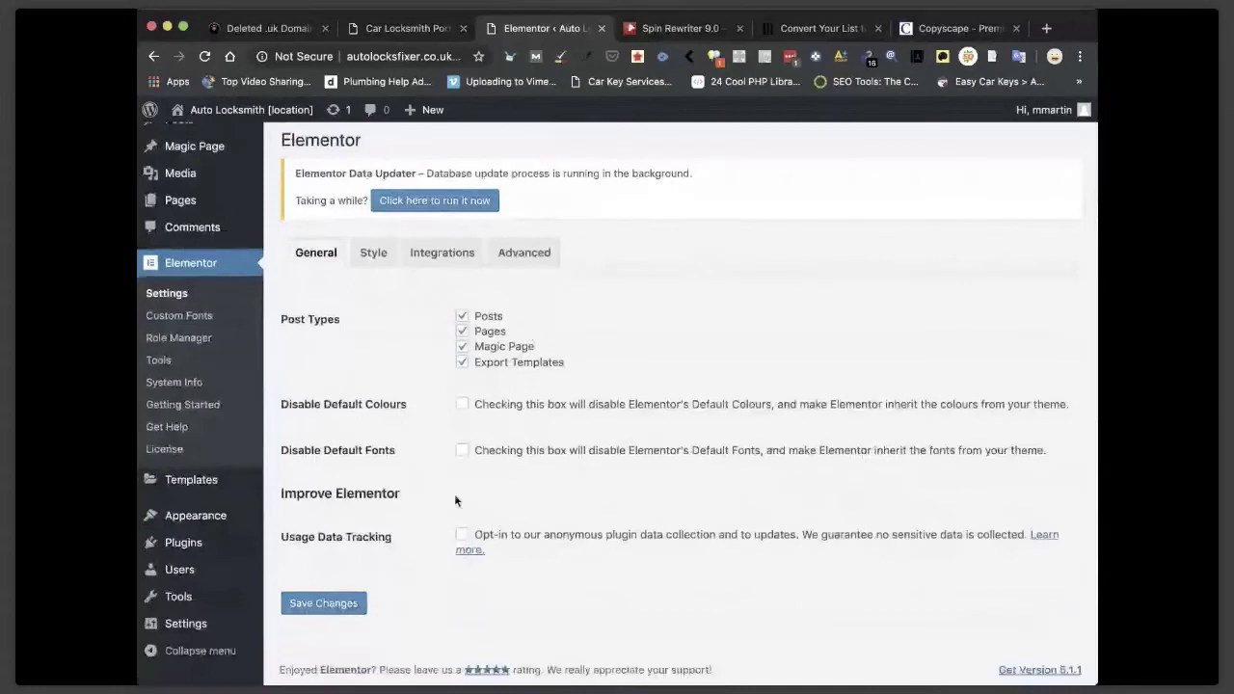
{"action": "left_click", "coordinate": [332, 607]}
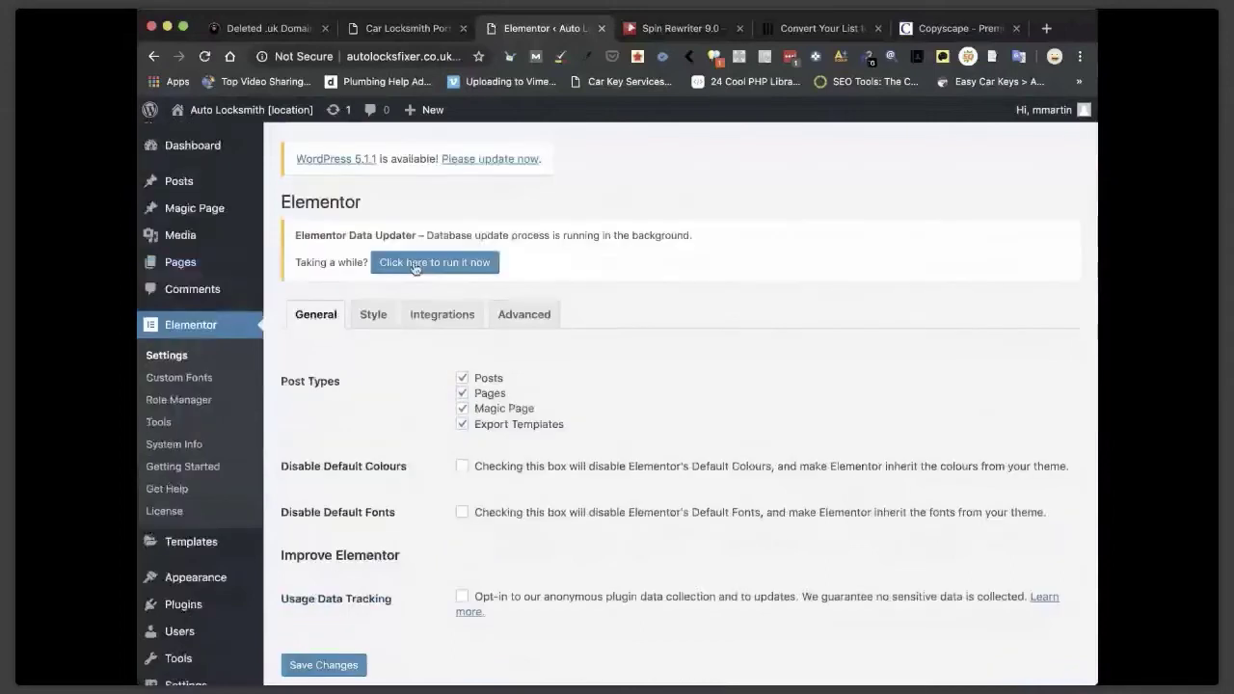
Open the "Car Locksmith [location]" Magic Page for editing in Elementor.
{"action": "mouse_move", "coordinate": [215, 209]}
{"action": "left_click", "coordinate": [309, 213]}
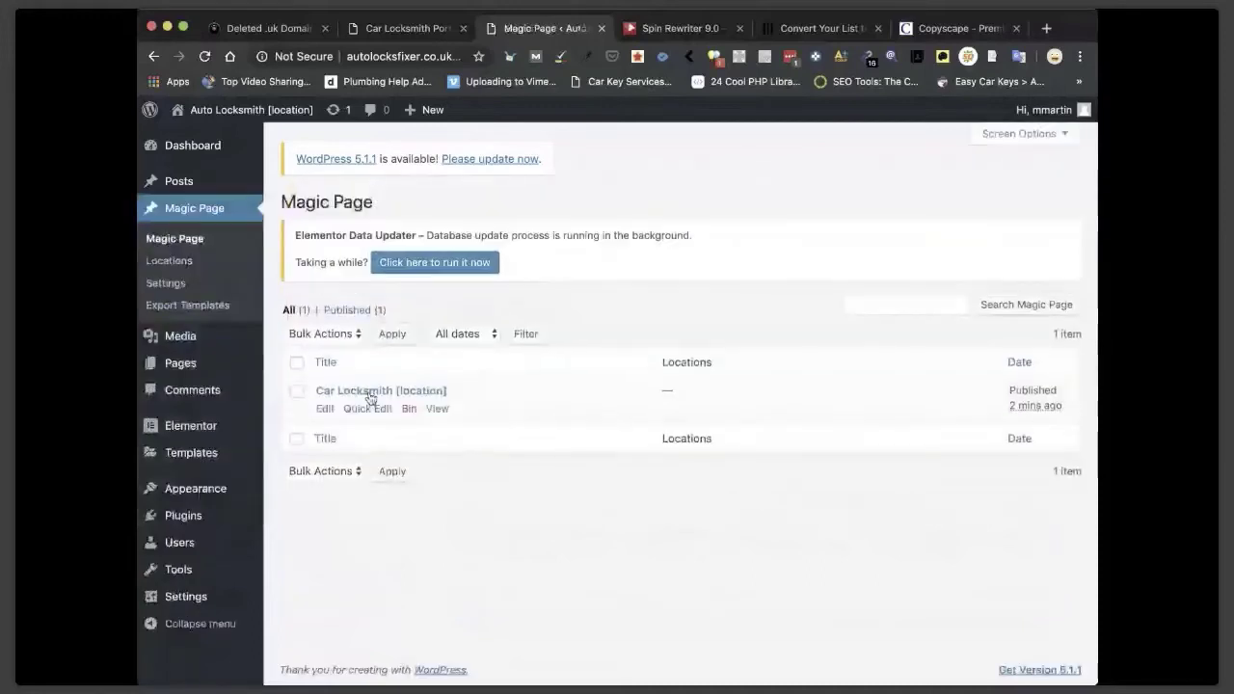
{"action": "left_click", "coordinate": [327, 412]}
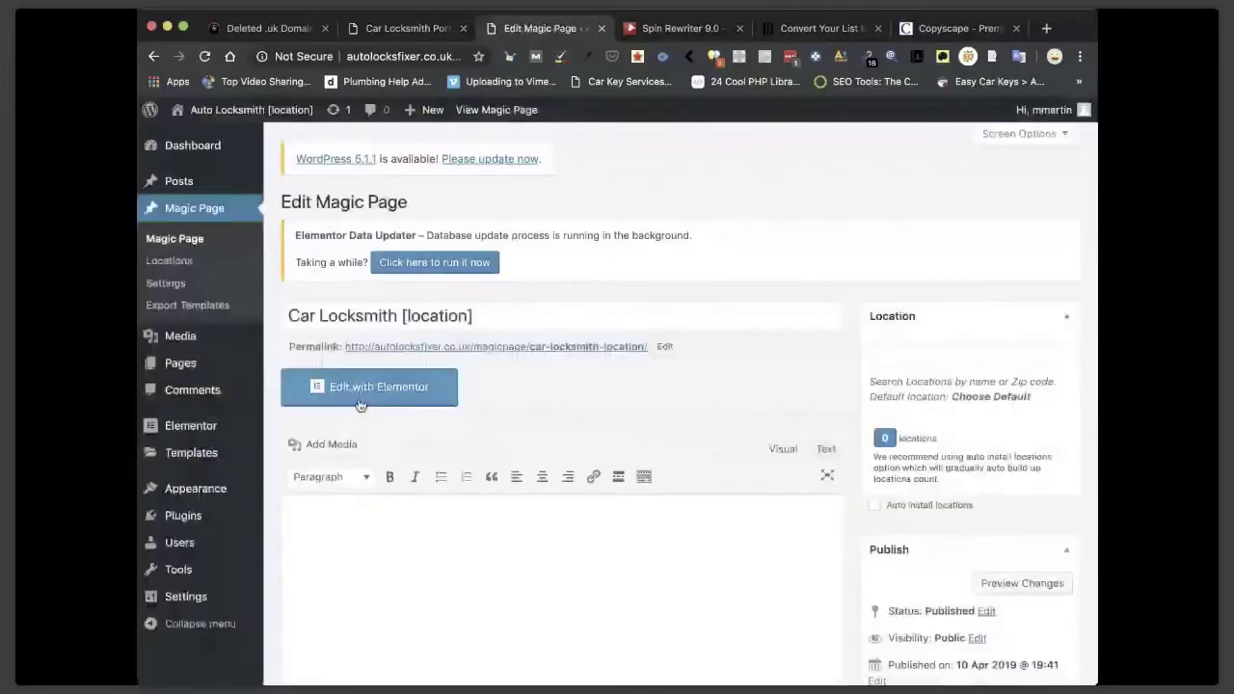
{"action": "left_click", "coordinate": [360, 403]}
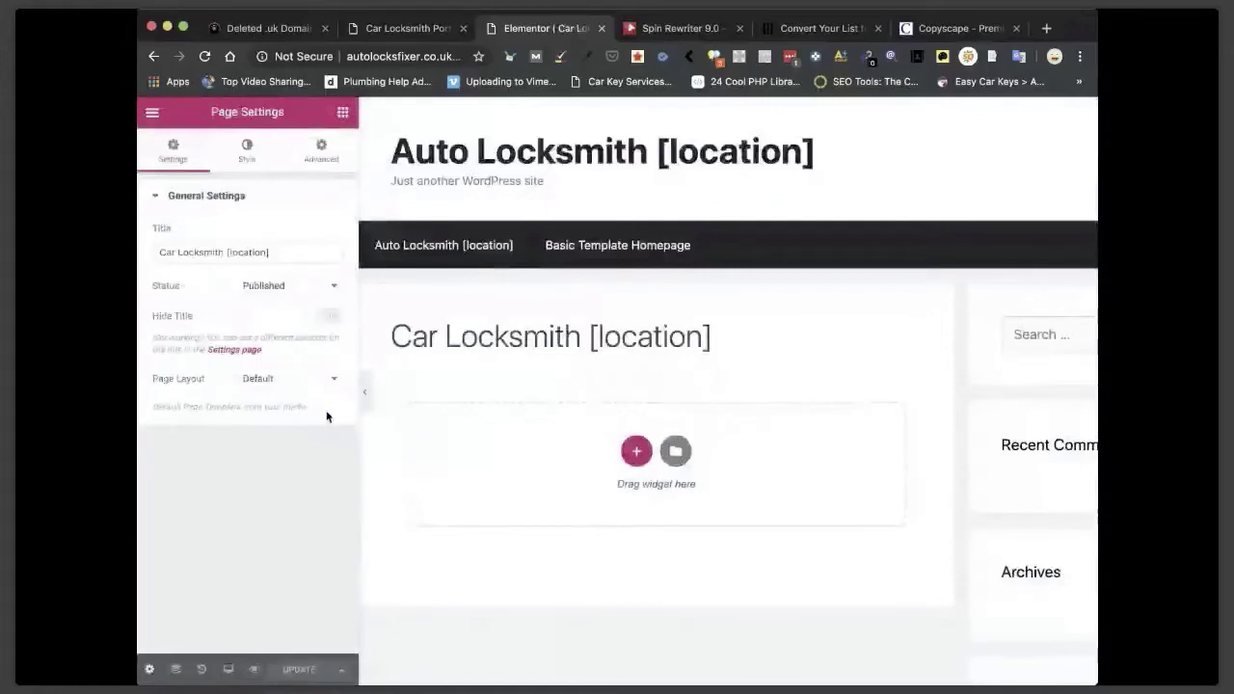
Set the Magic Page's layout to Elementor Canvas in its general settings.
{"action": "left_click", "coordinate": [288, 386]}
{"action": "left_click", "coordinate": [287, 407]}
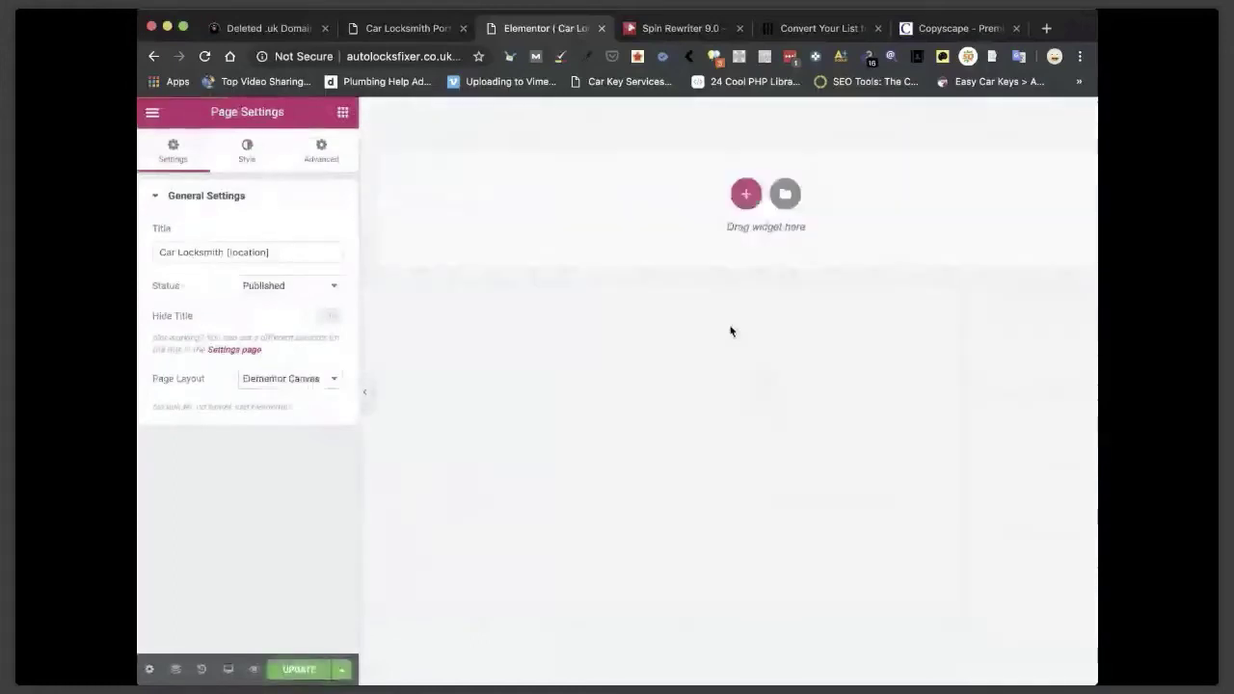
{"action": "left_click", "coordinate": [785, 197]}
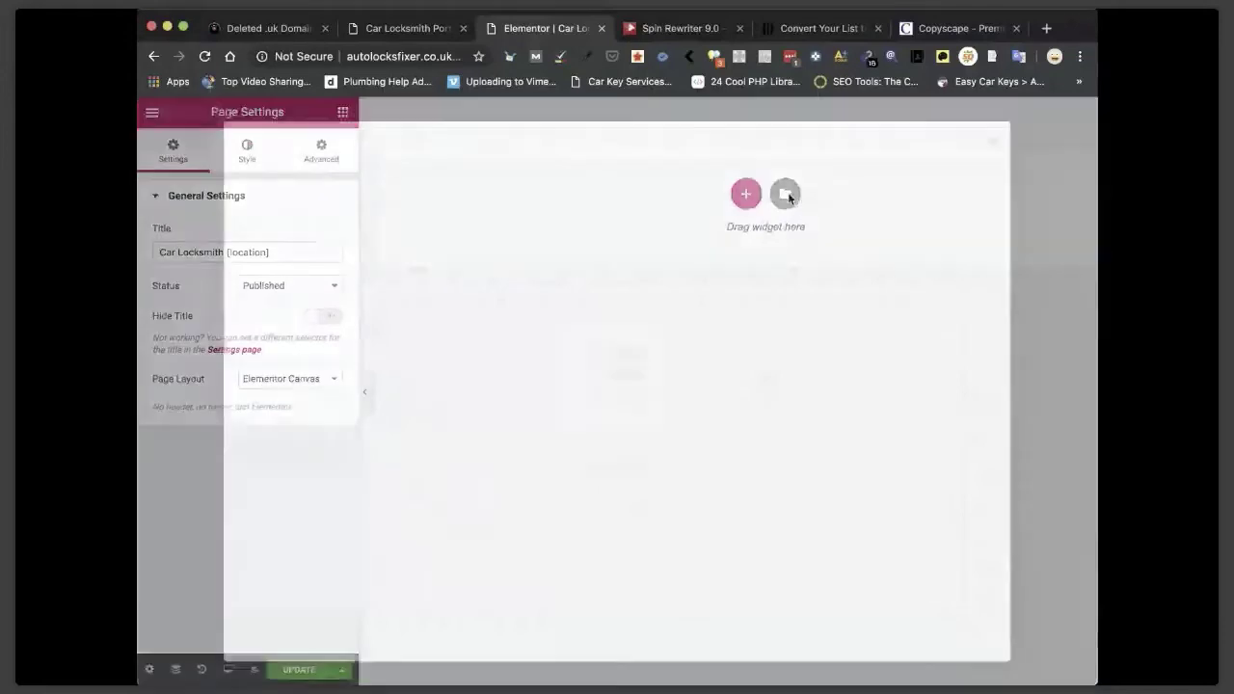
{"action": "key", "text": "Escape"}
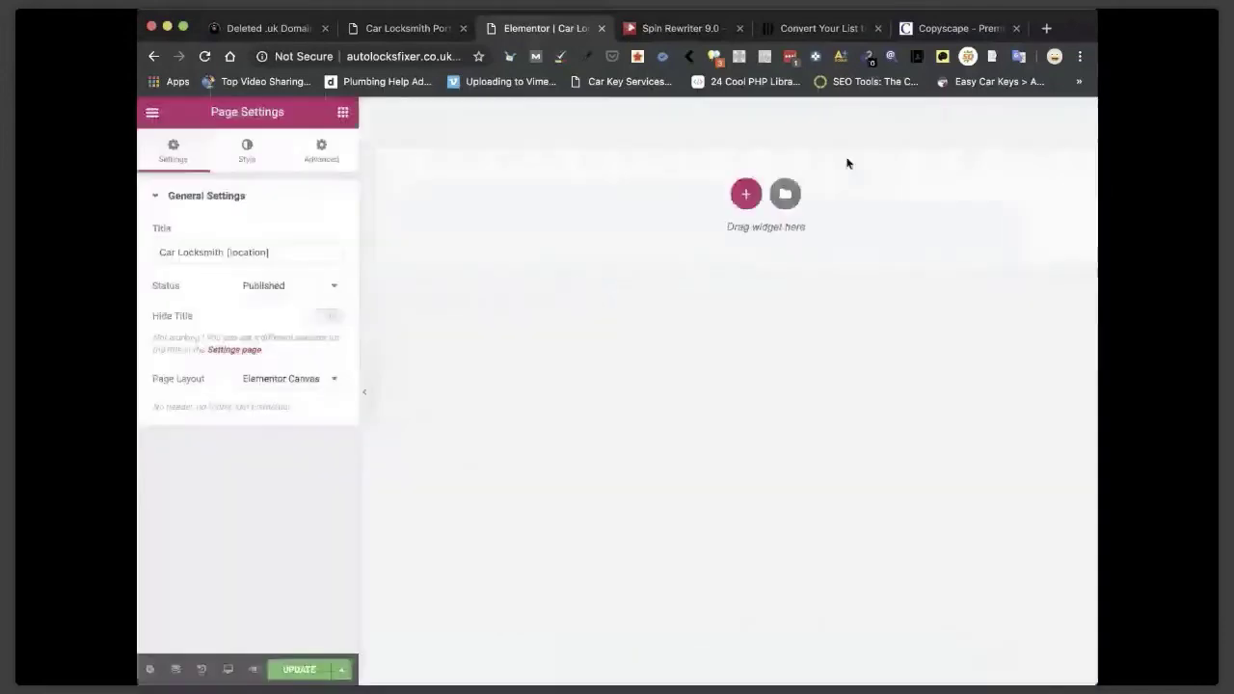
Insert the saved "MPP Page" template into the Magic Page, importing its document settings as well.
{"action": "left_click", "coordinate": [785, 194]}
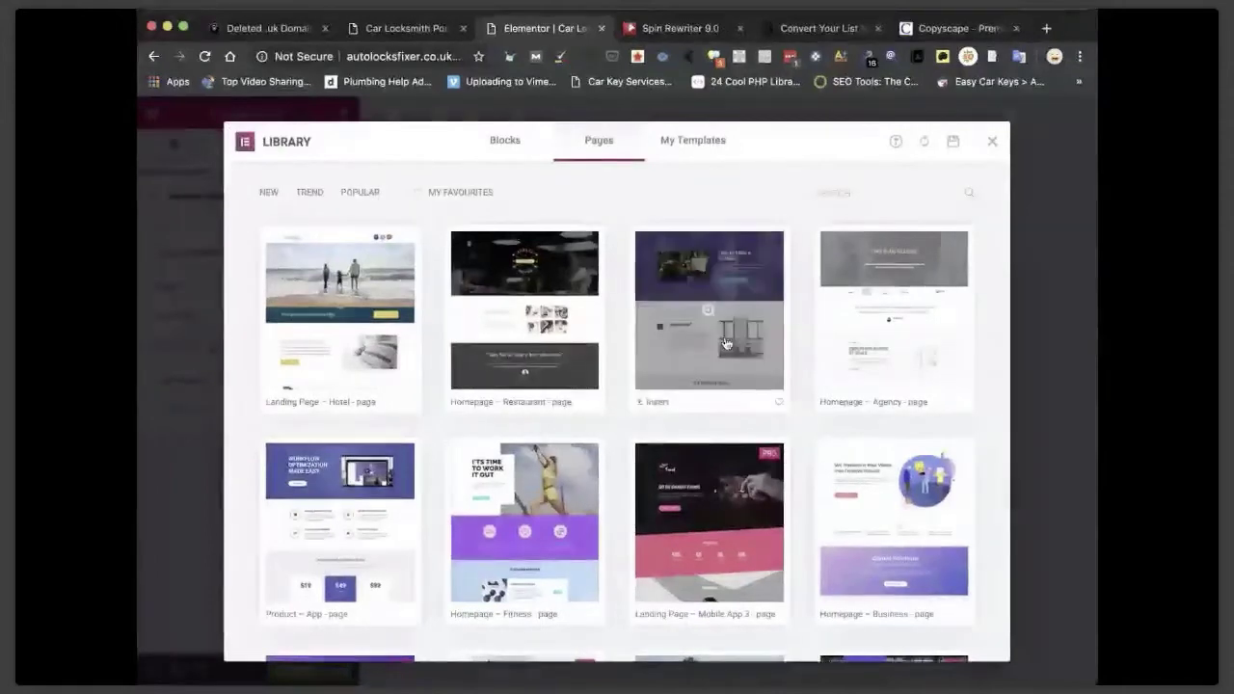
{"action": "left_click", "coordinate": [706, 140]}
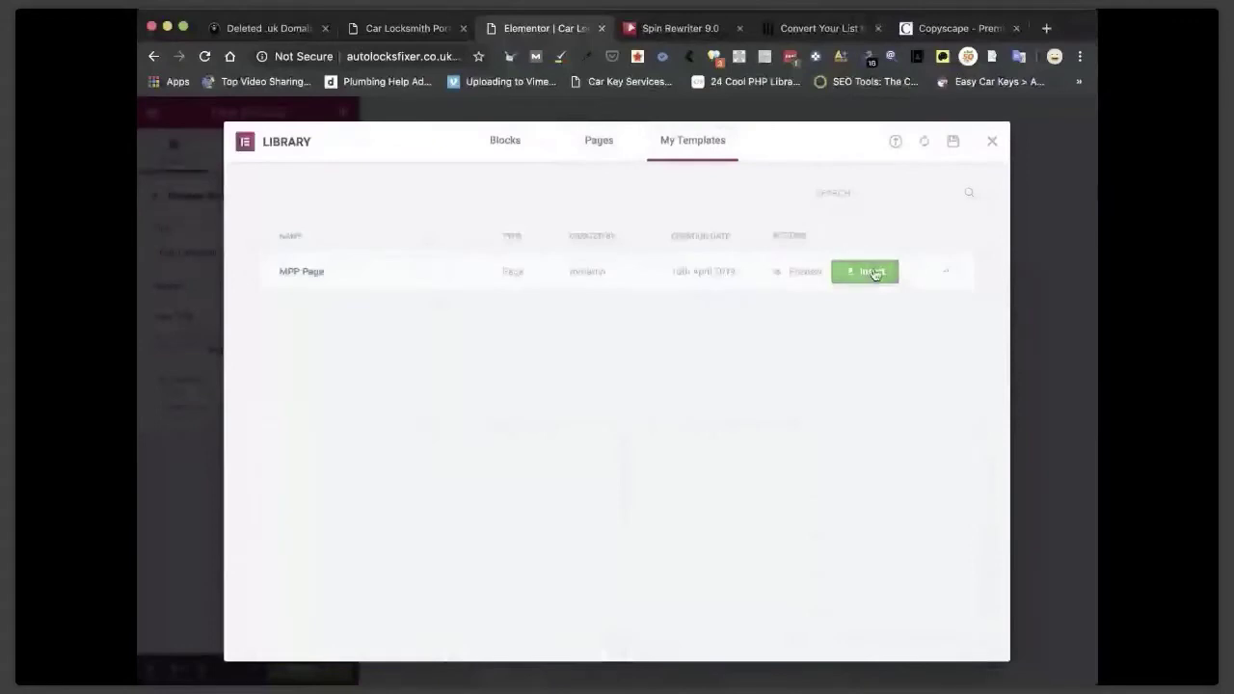
{"action": "left_click", "coordinate": [871, 272]}
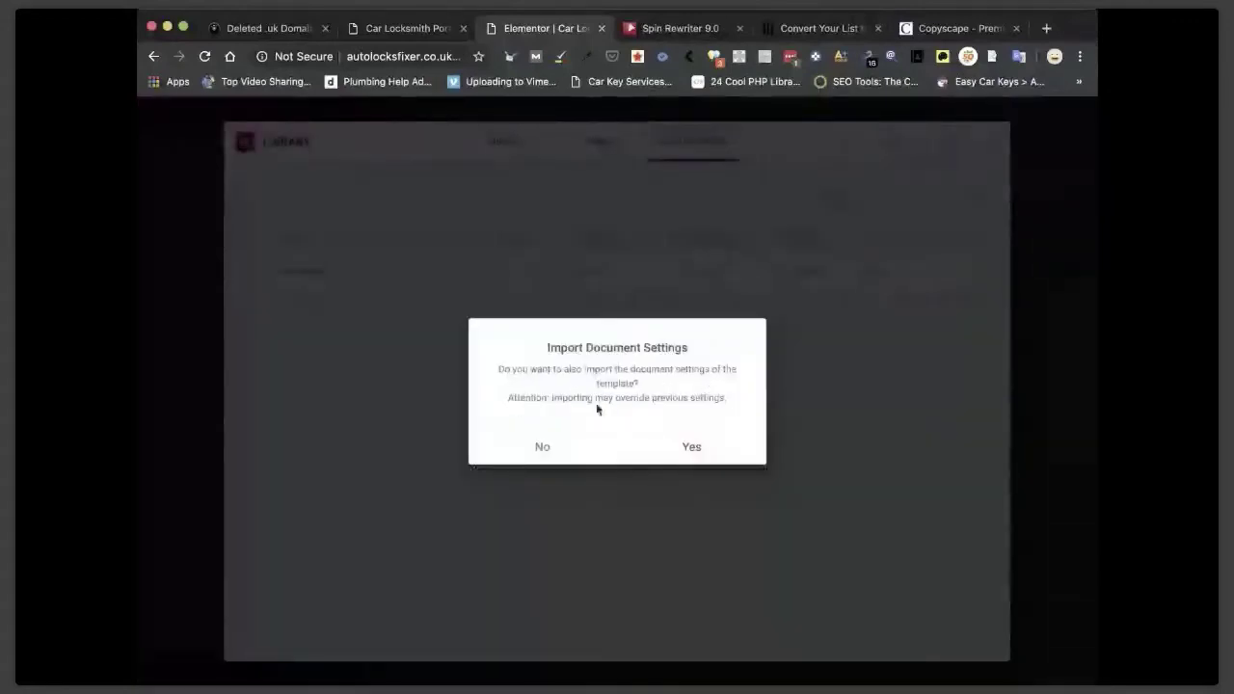
{"action": "left_click", "coordinate": [693, 448]}
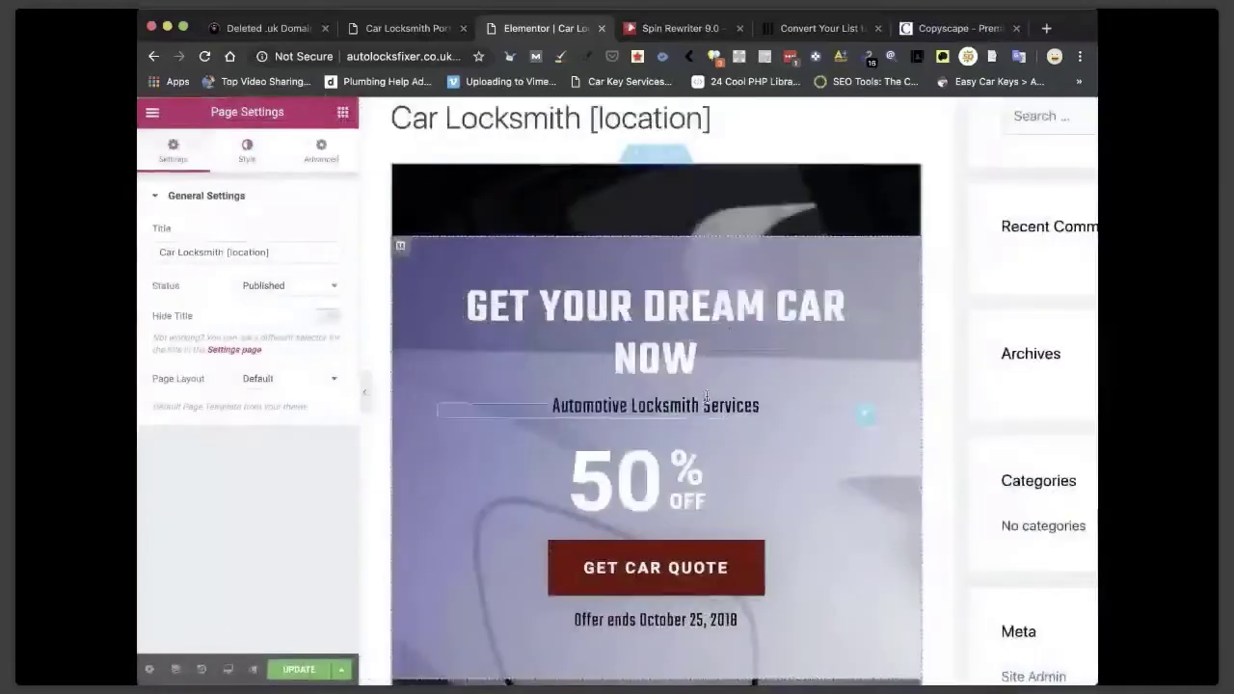
Set the Magic Page's layout back to Elementor Canvas after the template import.
{"action": "scroll", "coordinate": [751, 497], "scroll_direction": "down", "scroll_amount": 6}
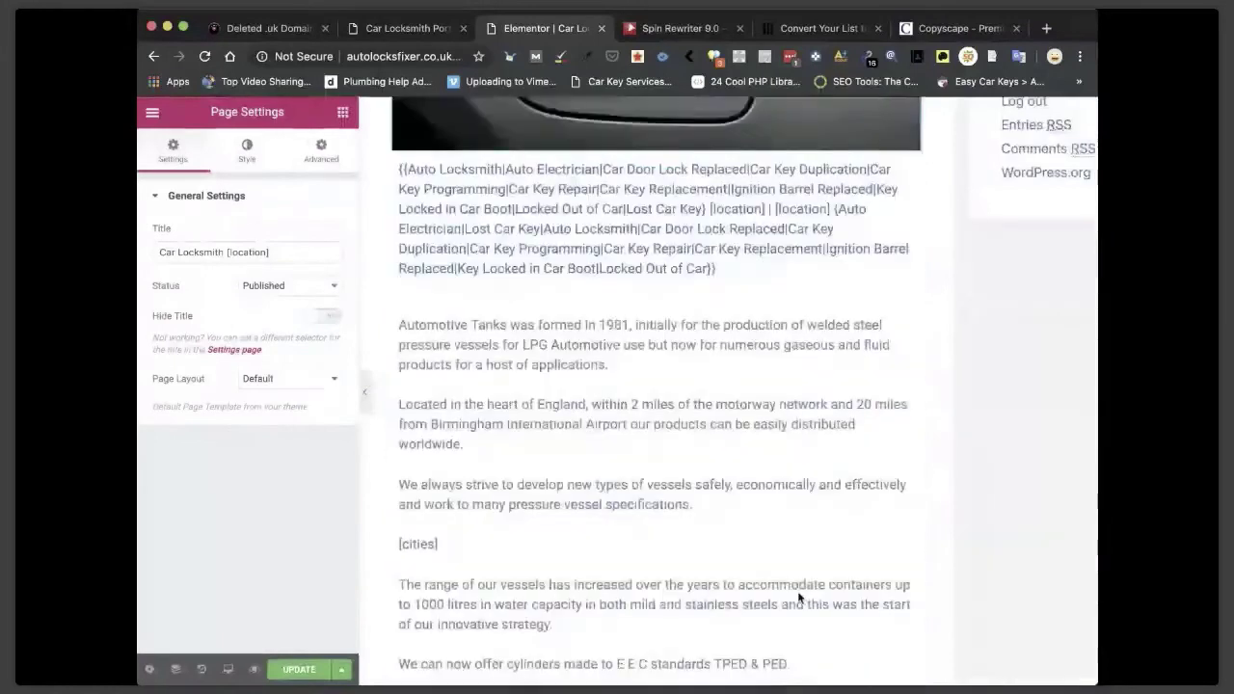
{"action": "scroll", "coordinate": [798, 598], "scroll_direction": "up", "scroll_amount": 6}
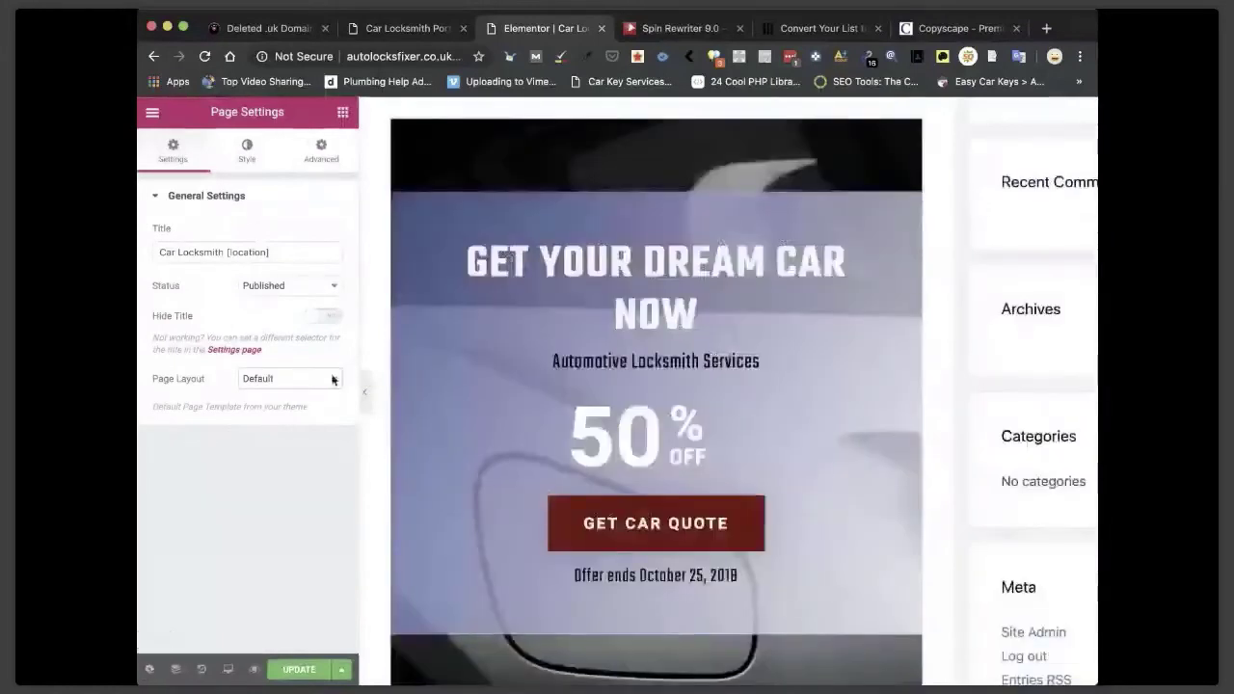
{"action": "left_click", "coordinate": [333, 379]}
{"action": "left_click", "coordinate": [295, 394]}
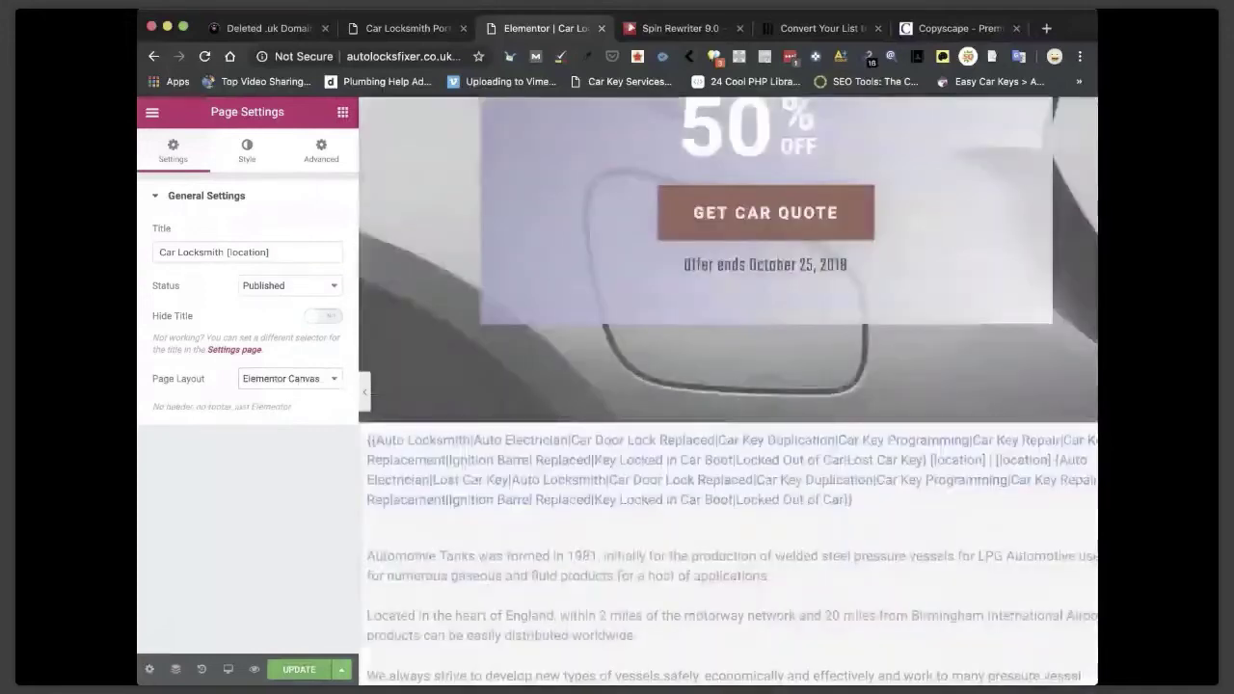
{"action": "scroll", "coordinate": [728, 386], "scroll_direction": "down", "scroll_amount": 10}
Save the Magic Page and exit the Elementor editor.
{"action": "left_click", "coordinate": [151, 111]}
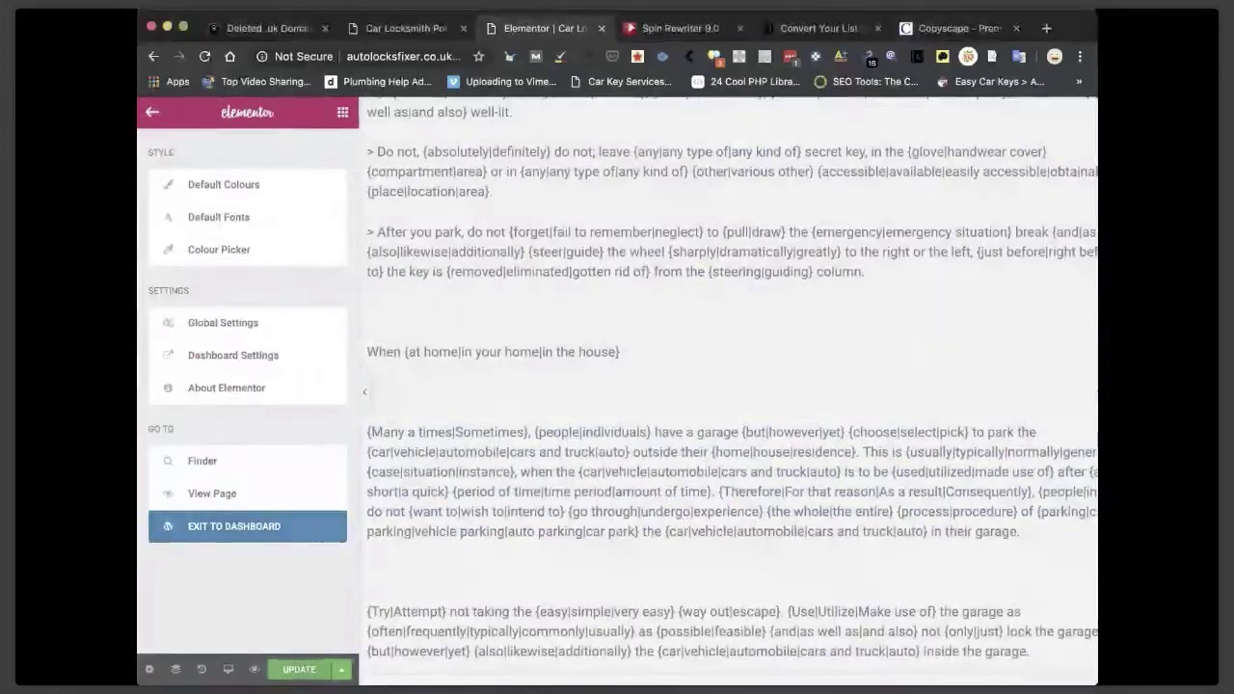
{"action": "key", "text": "super+s"}
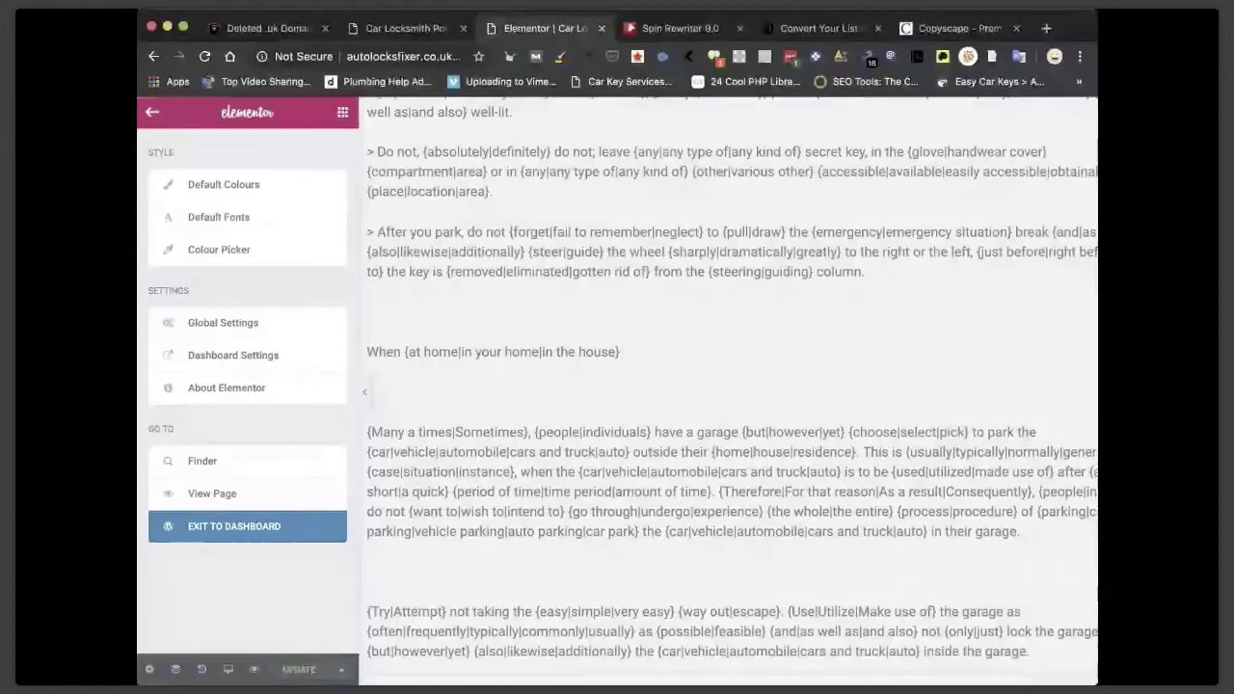
{"action": "left_click", "coordinate": [239, 536]}
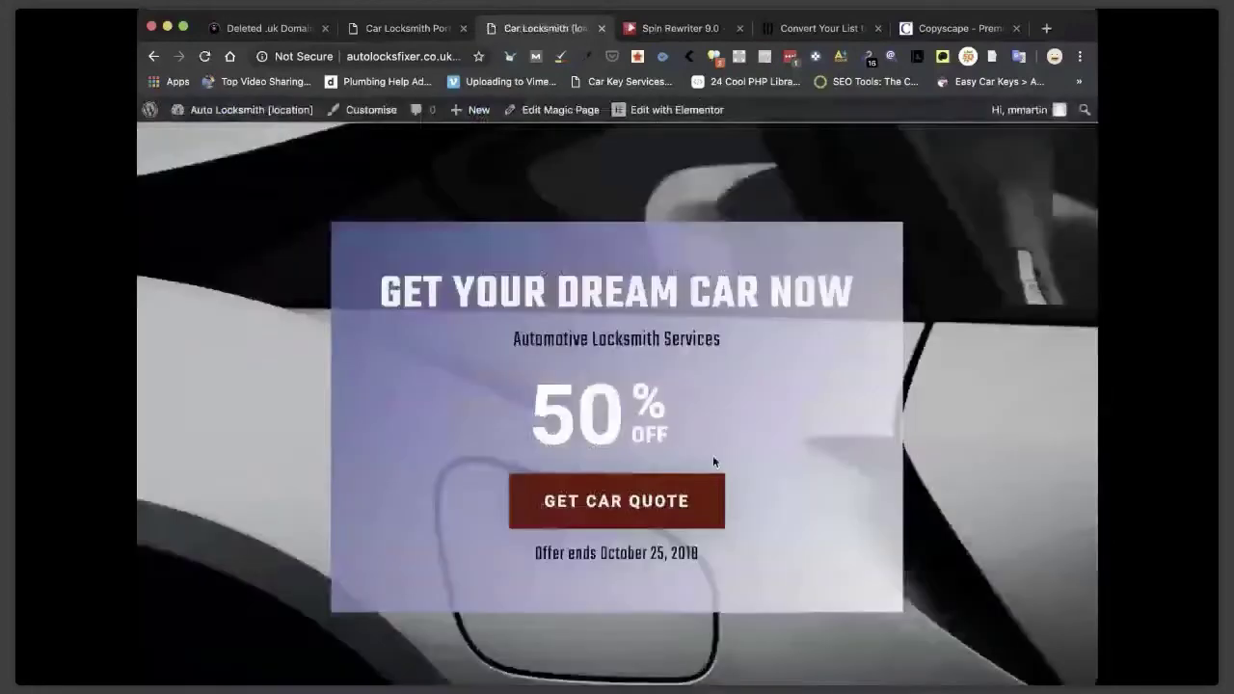
Compare how the spintax text renders on the live Magic Page and on the site's homepage.
{"action": "scroll", "coordinate": [713, 462], "scroll_direction": "down", "scroll_amount": 10}
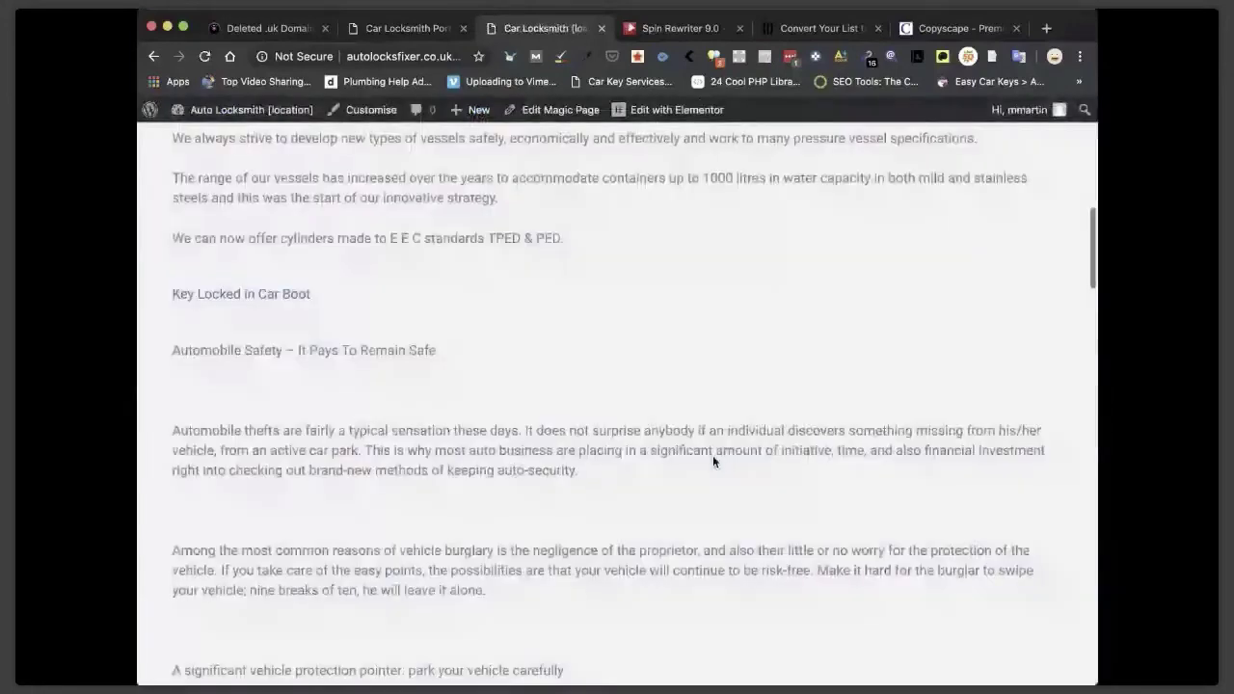
{"action": "scroll", "coordinate": [674, 448], "scroll_direction": "up", "scroll_amount": 1}
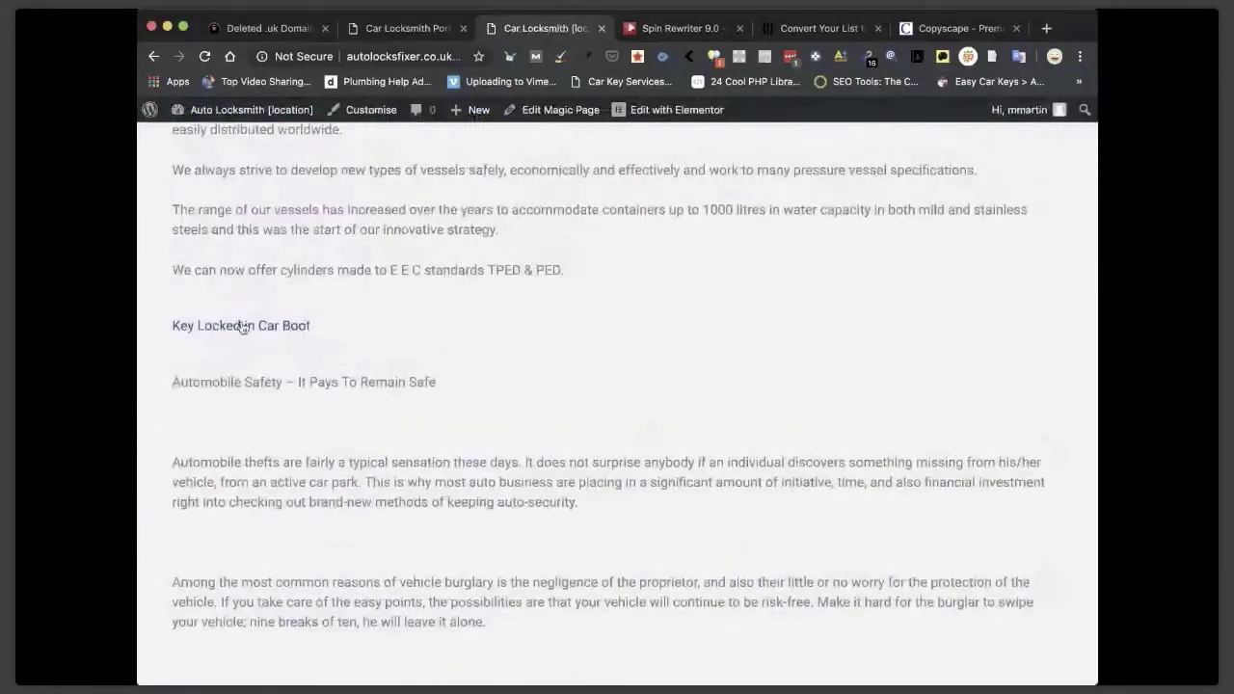
{"action": "scroll", "coordinate": [384, 404], "scroll_direction": "down", "scroll_amount": 4}
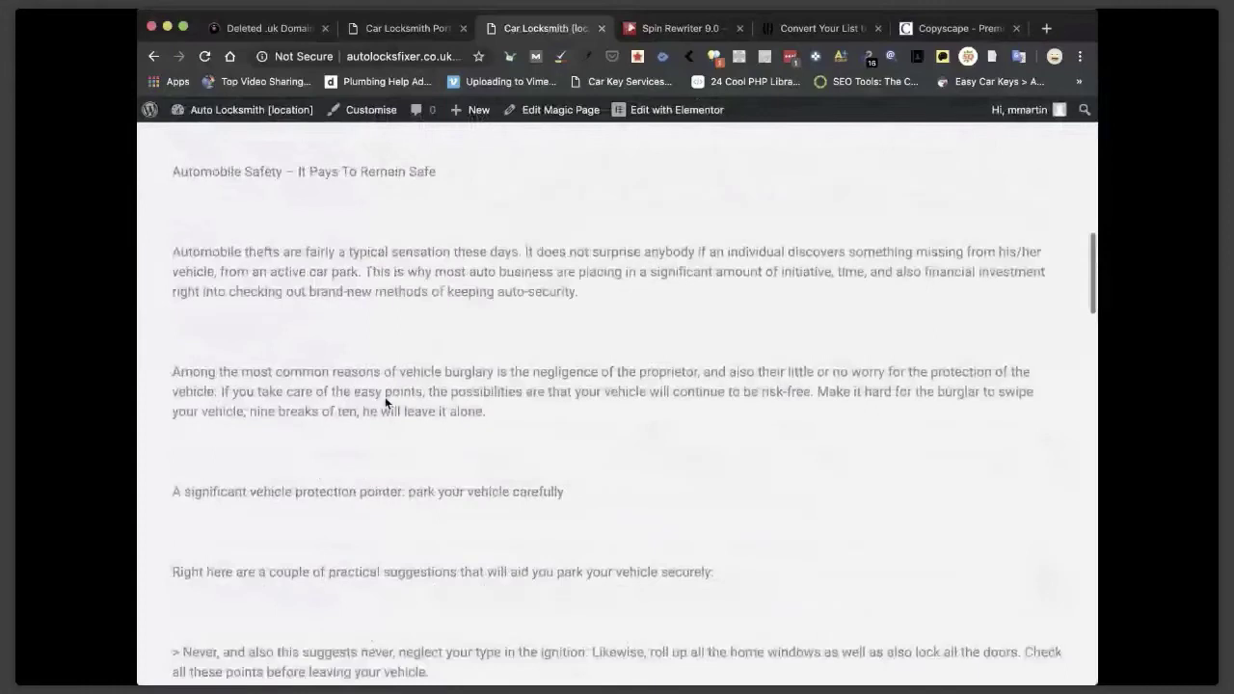
{"action": "scroll", "coordinate": [384, 396], "scroll_direction": "up", "scroll_amount": 1}
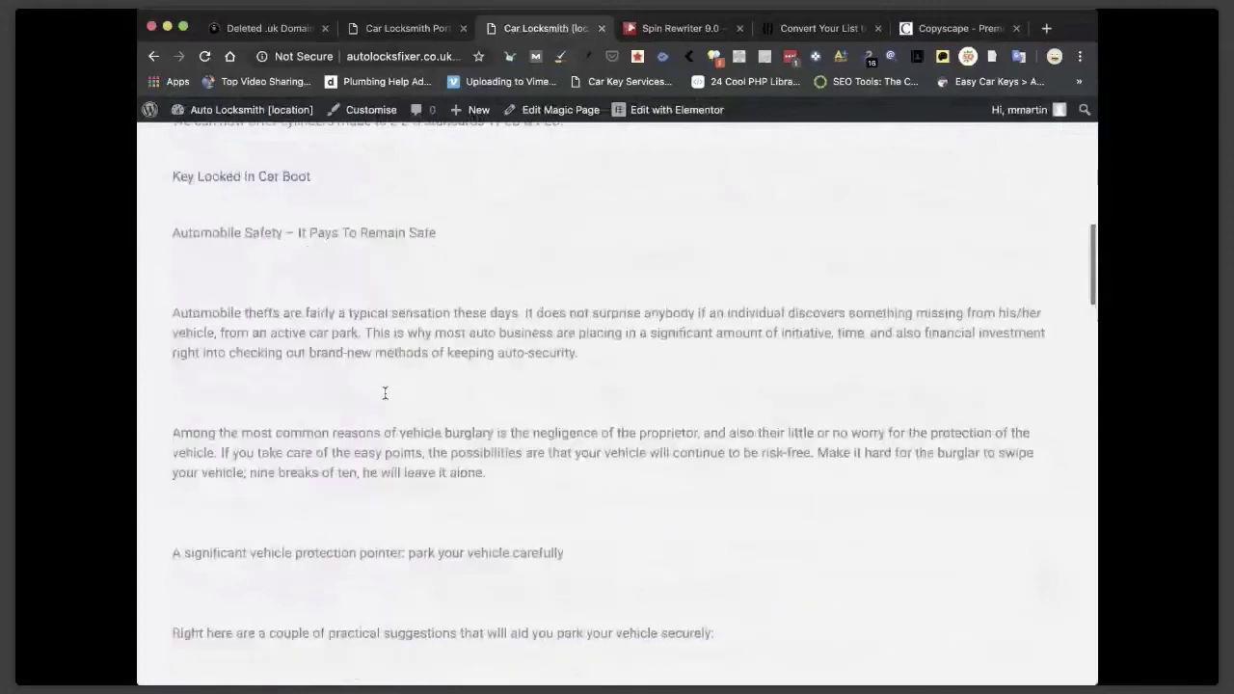
{"action": "scroll", "coordinate": [385, 392], "scroll_direction": "up", "scroll_amount": 10}
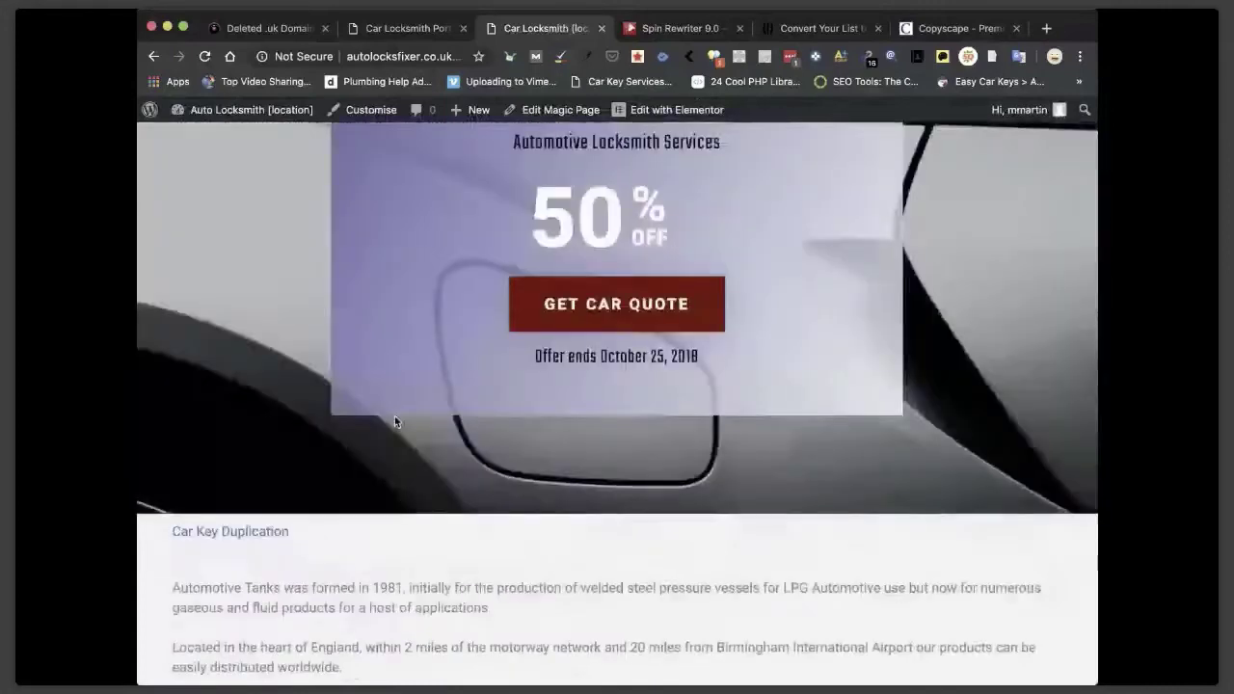
{"action": "left_click", "coordinate": [258, 111]}
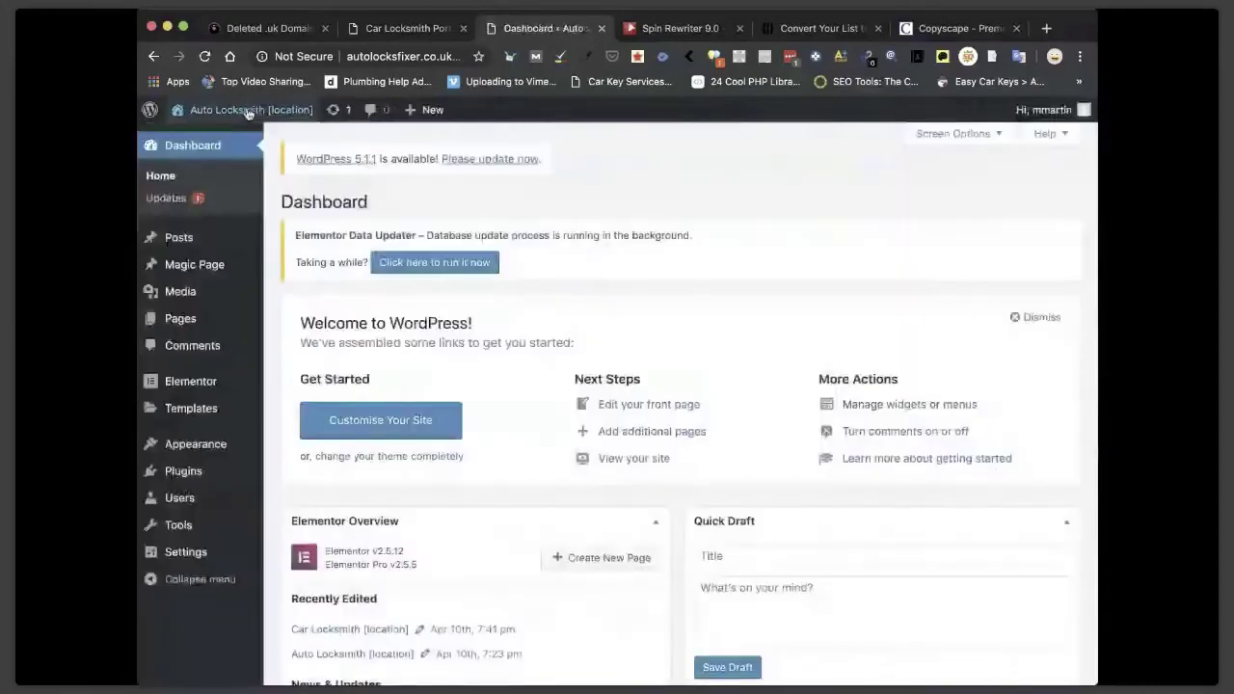
{"action": "left_click", "coordinate": [249, 112]}
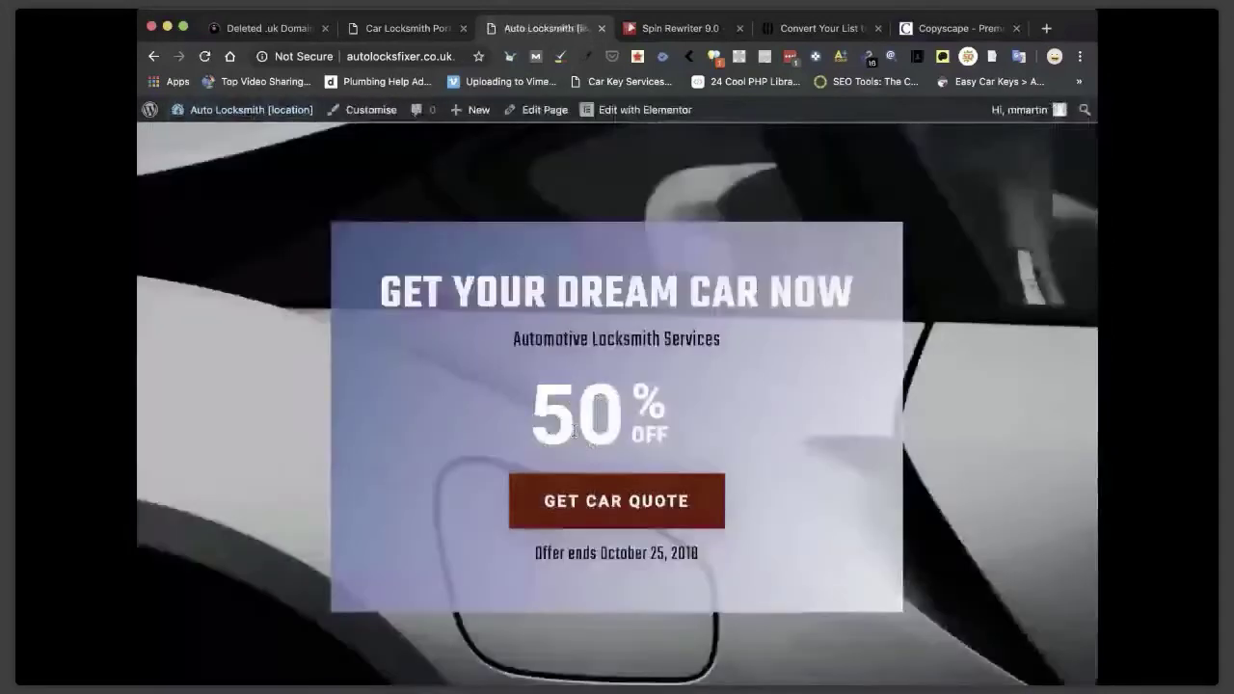
{"action": "scroll", "coordinate": [574, 431], "scroll_direction": "down", "scroll_amount": 10}
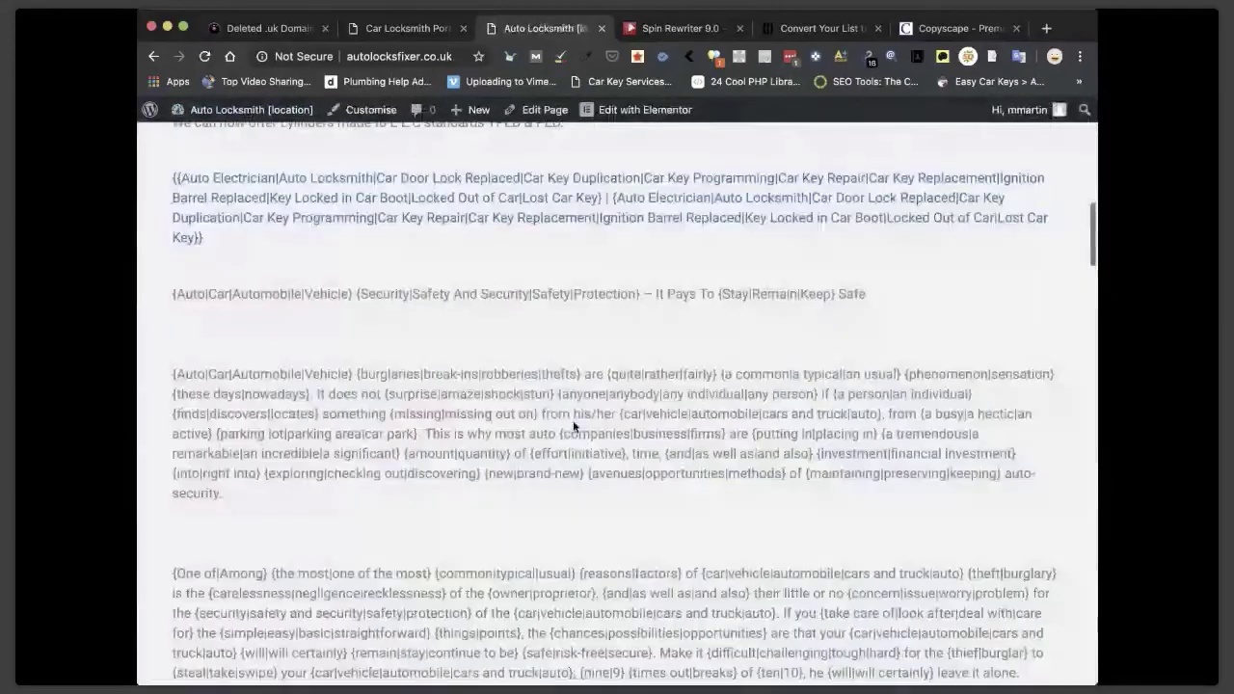
Open the Magic Page plugin settings from the dashboard and set Spintax Support to Enabled.
{"action": "left_click", "coordinate": [191, 140]}
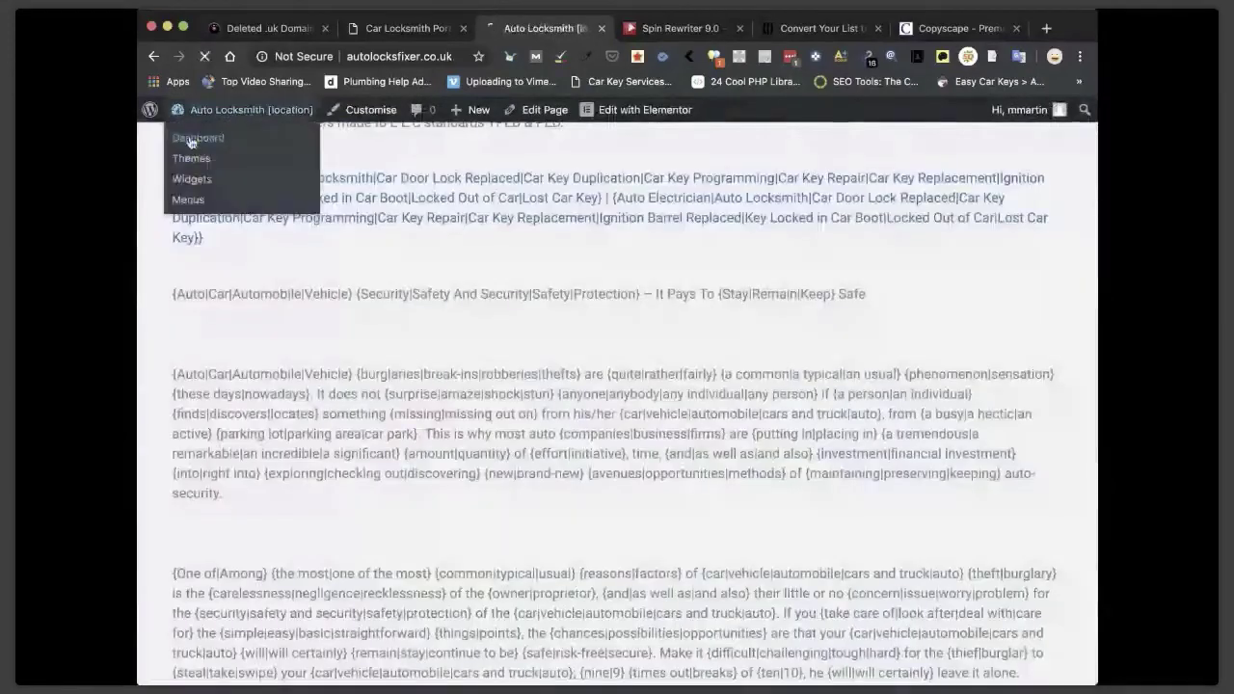
{"action": "mouse_move", "coordinate": [190, 239]}
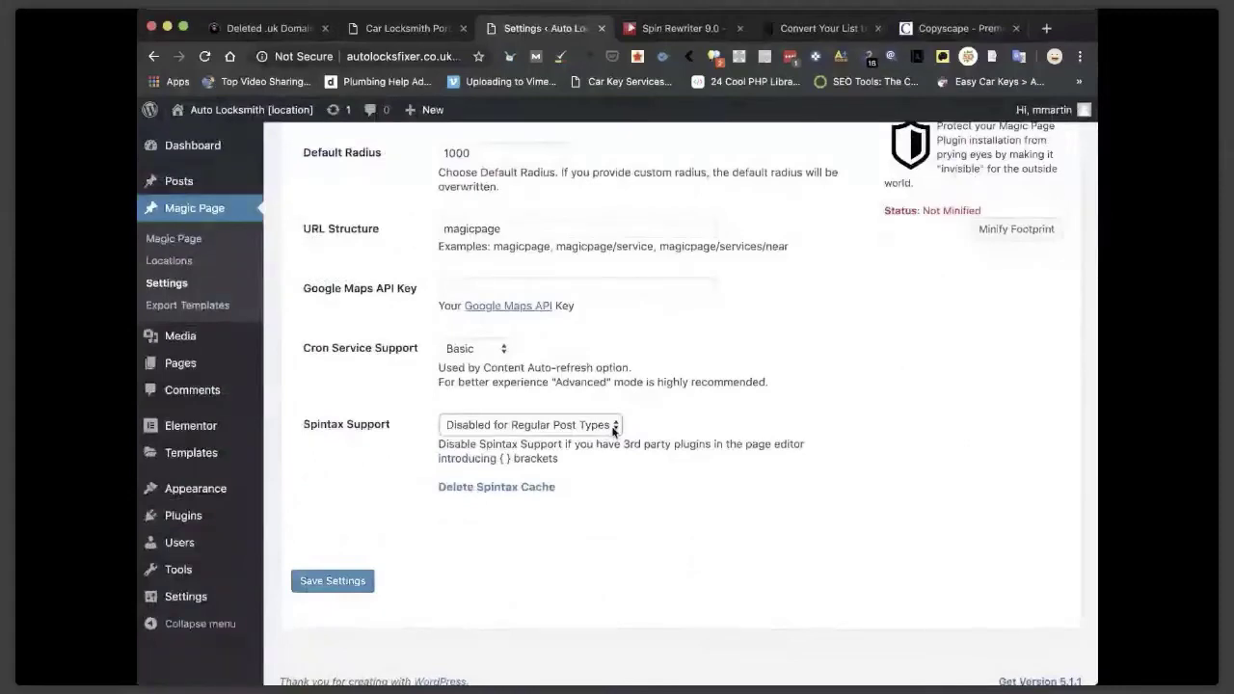
{"action": "left_click", "coordinate": [613, 430]}
{"action": "left_click", "coordinate": [539, 410]}
{"action": "scroll", "coordinate": [516, 470], "scroll_direction": "down", "scroll_amount": 3}
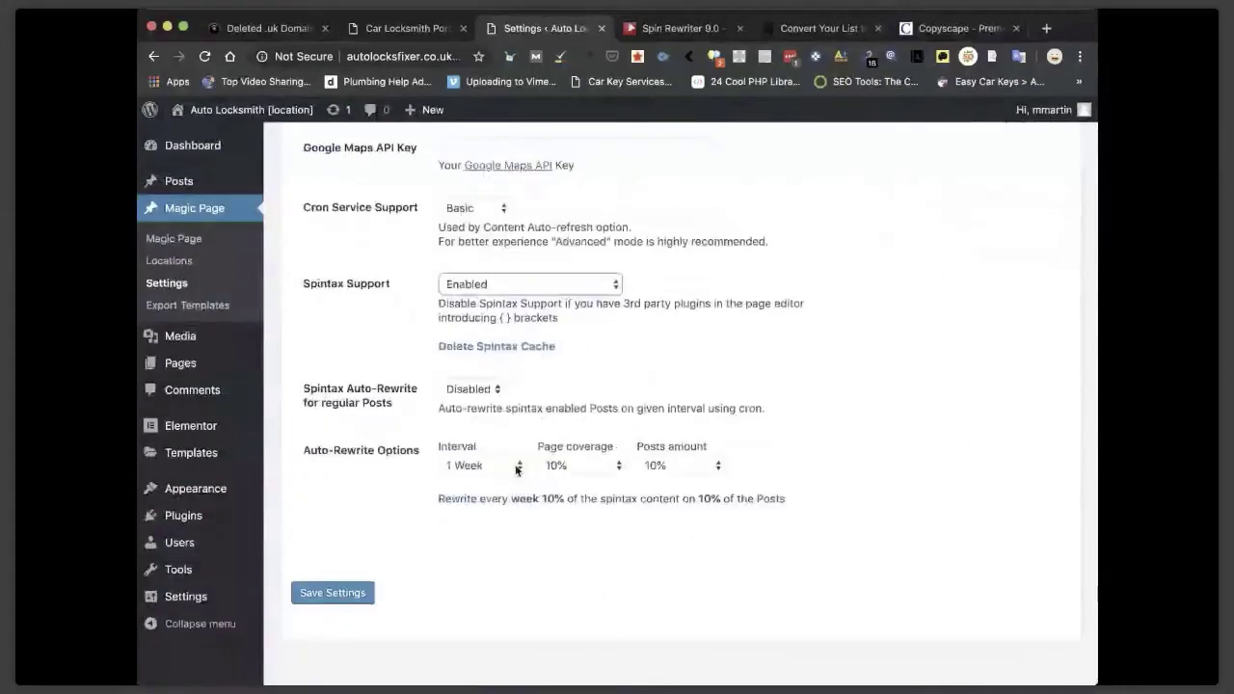
Set the auto-rewrite interval to 3 Weeks and page coverage to 40%, choose a posts amount, and save the Magic Page settings.
{"action": "left_click", "coordinate": [518, 470]}
{"action": "left_click", "coordinate": [469, 501]}
{"action": "left_click", "coordinate": [591, 469]}
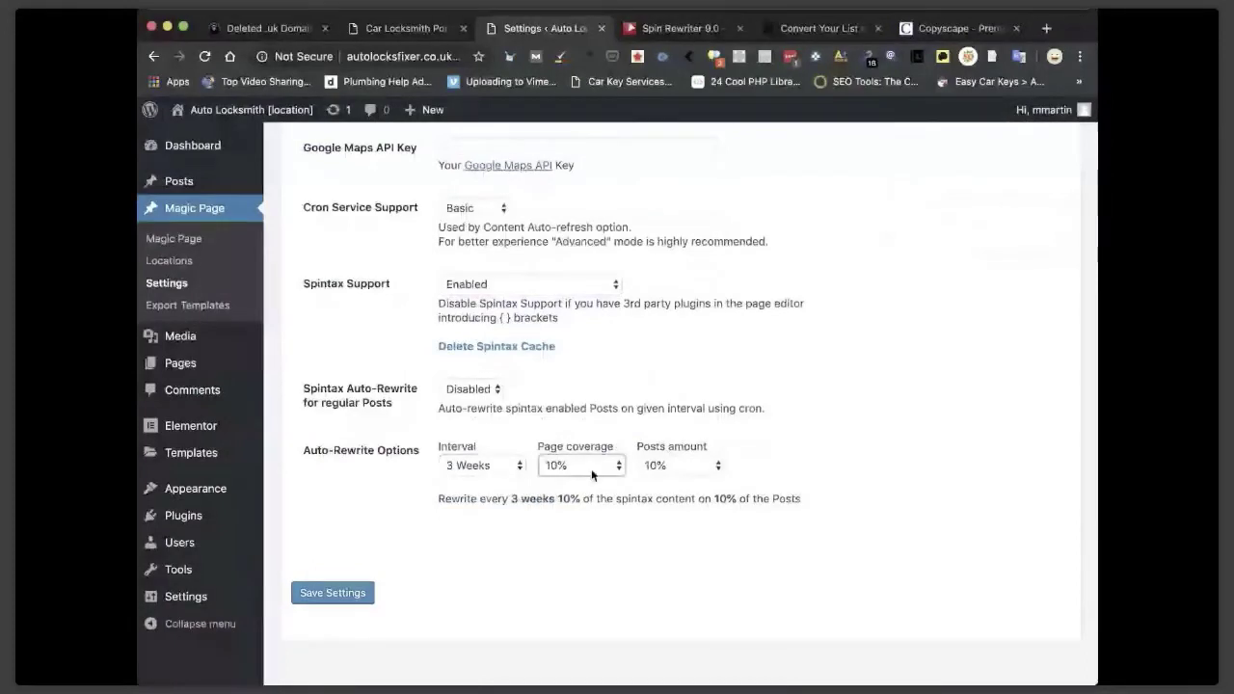
{"action": "left_click", "coordinate": [561, 510]}
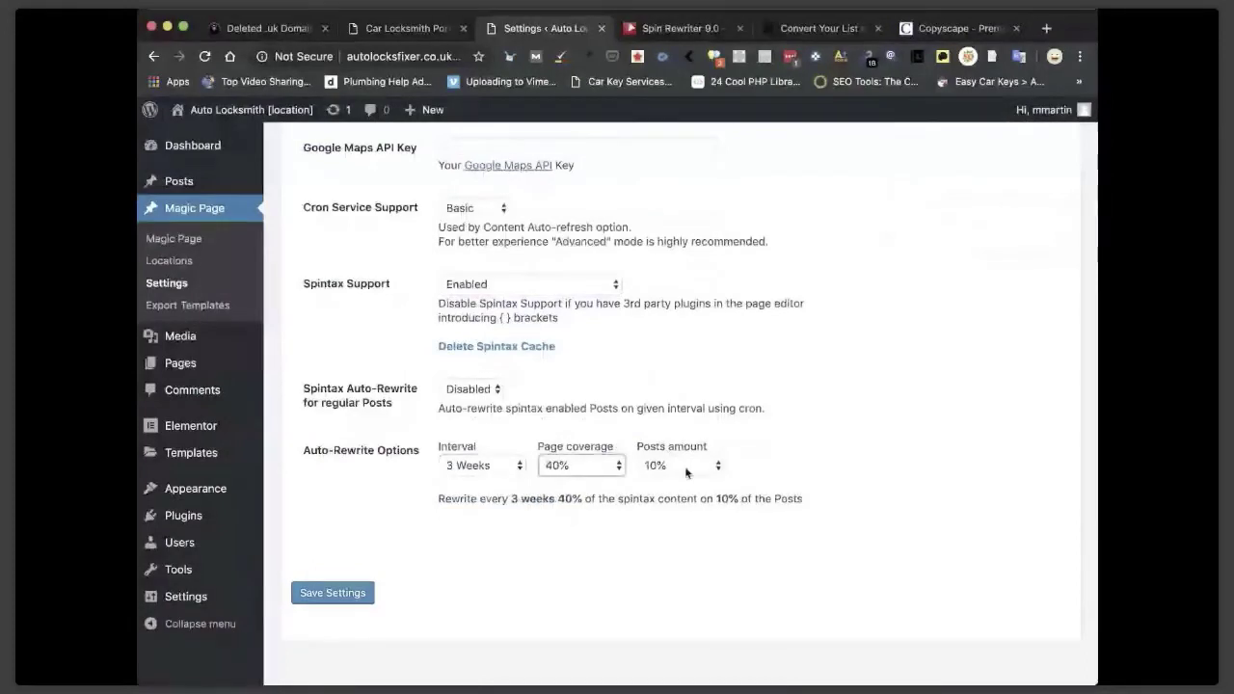
{"action": "left_click", "coordinate": [686, 472]}
{"action": "left_click", "coordinate": [685, 485]}
{"action": "left_click", "coordinate": [336, 591]}
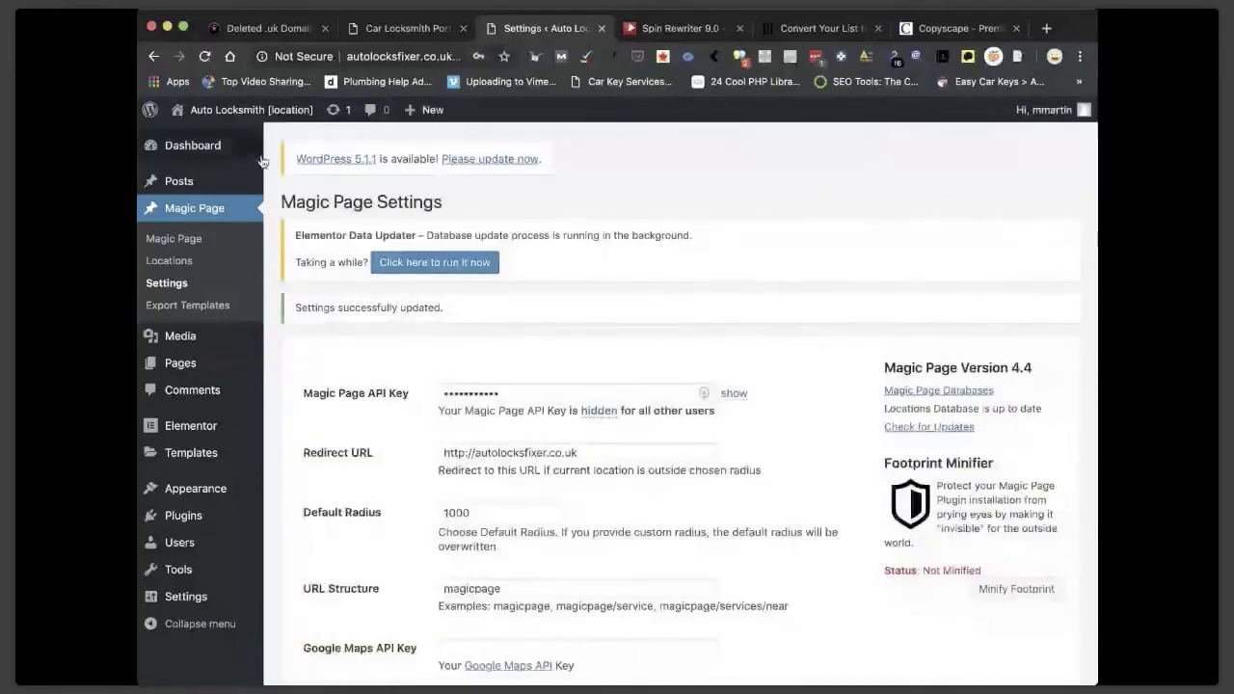
Open the live homepage and examine its keyword headings and body text for correctly spun content.
{"action": "left_click", "coordinate": [216, 111]}
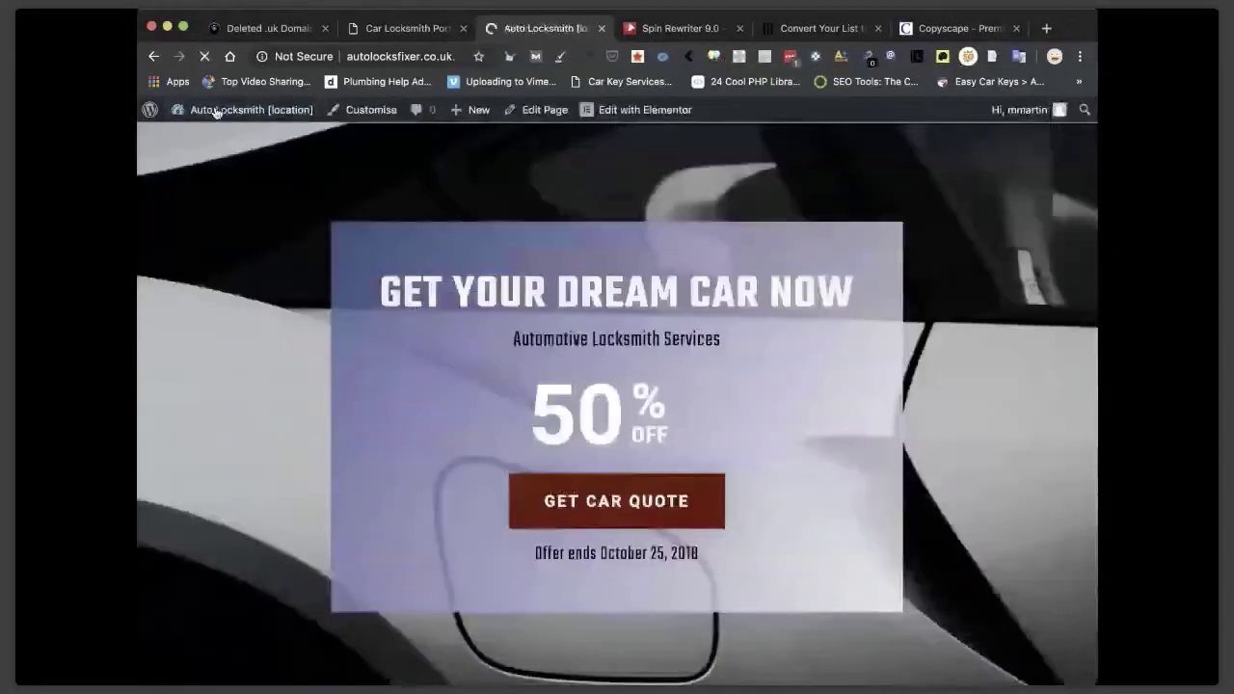
{"action": "scroll", "coordinate": [668, 416], "scroll_direction": "down", "scroll_amount": 10}
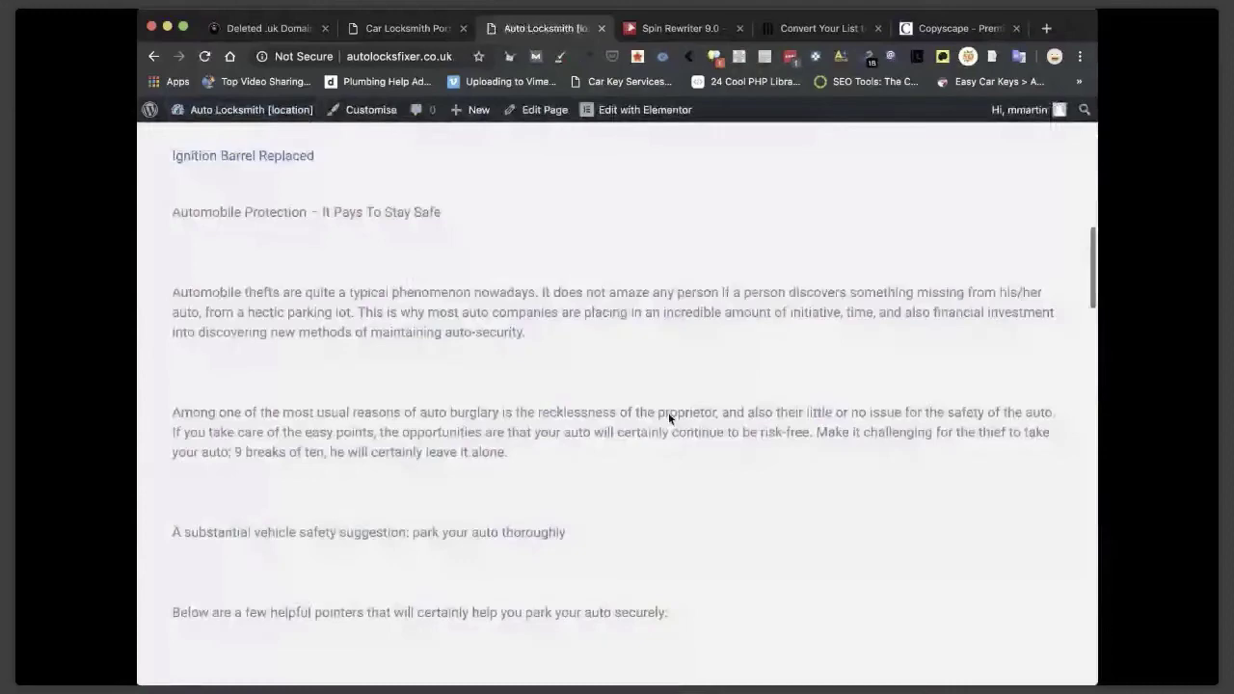
{"action": "scroll", "coordinate": [668, 416], "scroll_direction": "down", "scroll_amount": 10}
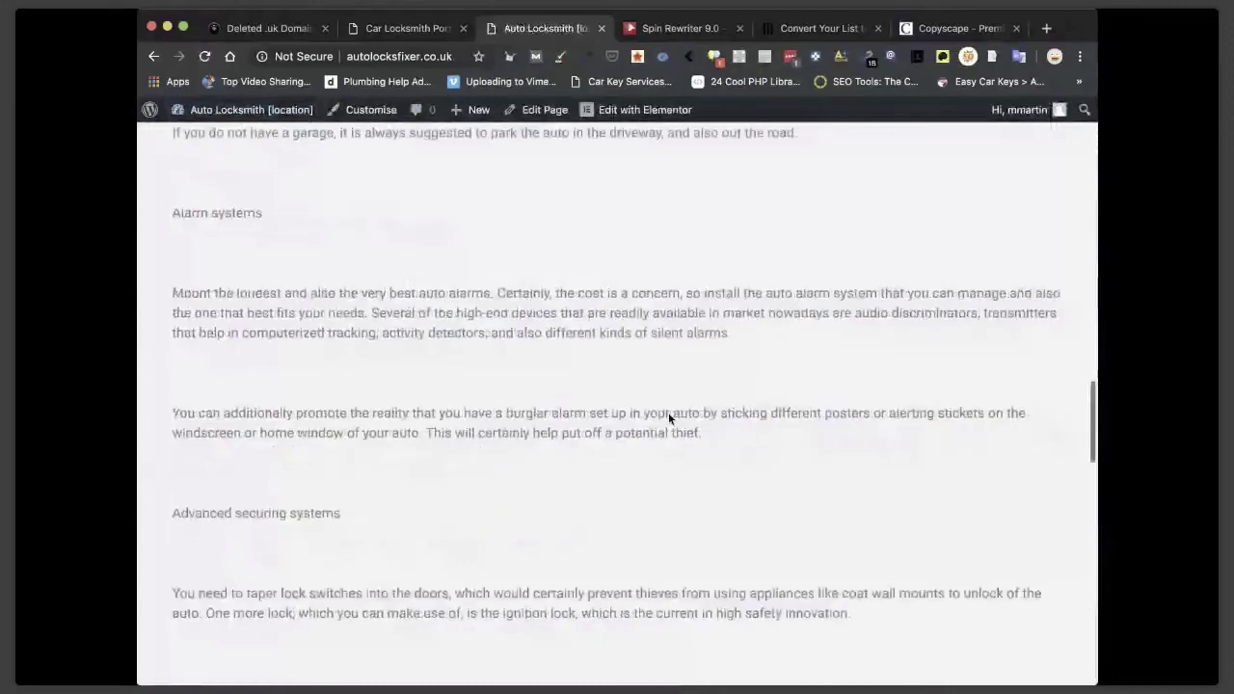
{"action": "scroll", "coordinate": [668, 412], "scroll_direction": "down", "scroll_amount": 10}
{"action": "scroll", "coordinate": [669, 418], "scroll_direction": "up", "scroll_amount": 15}
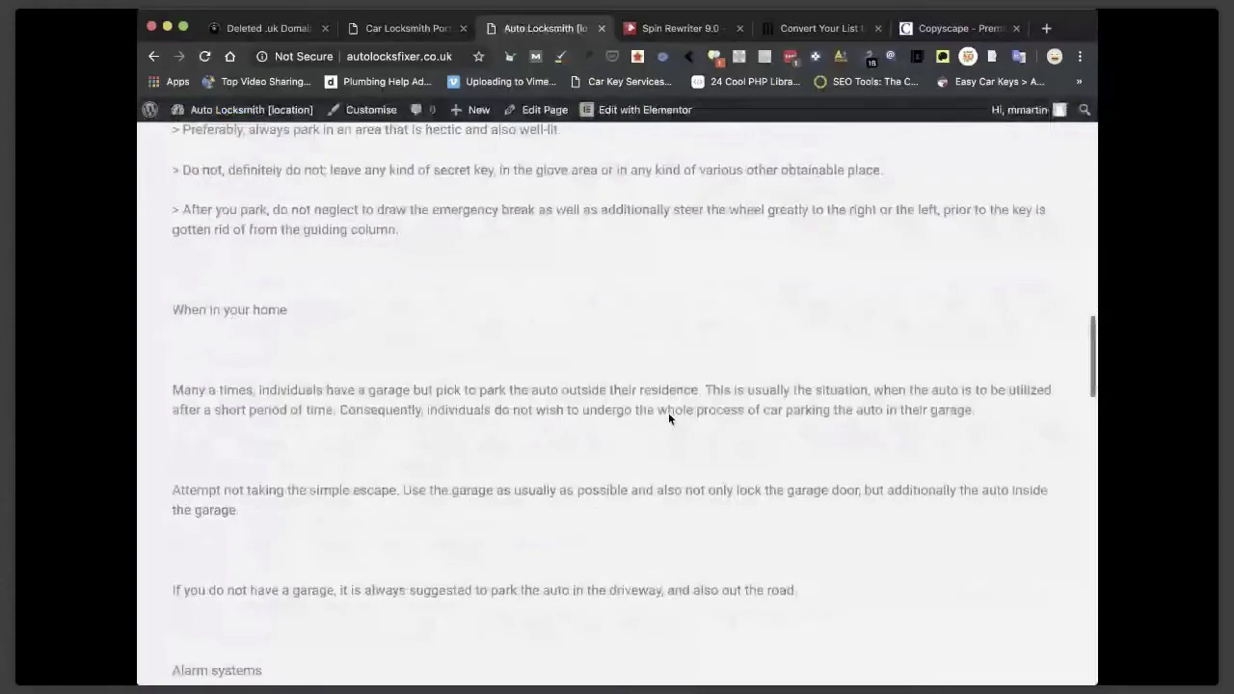
{"action": "scroll", "coordinate": [247, 447], "scroll_direction": "up", "scroll_amount": 15}
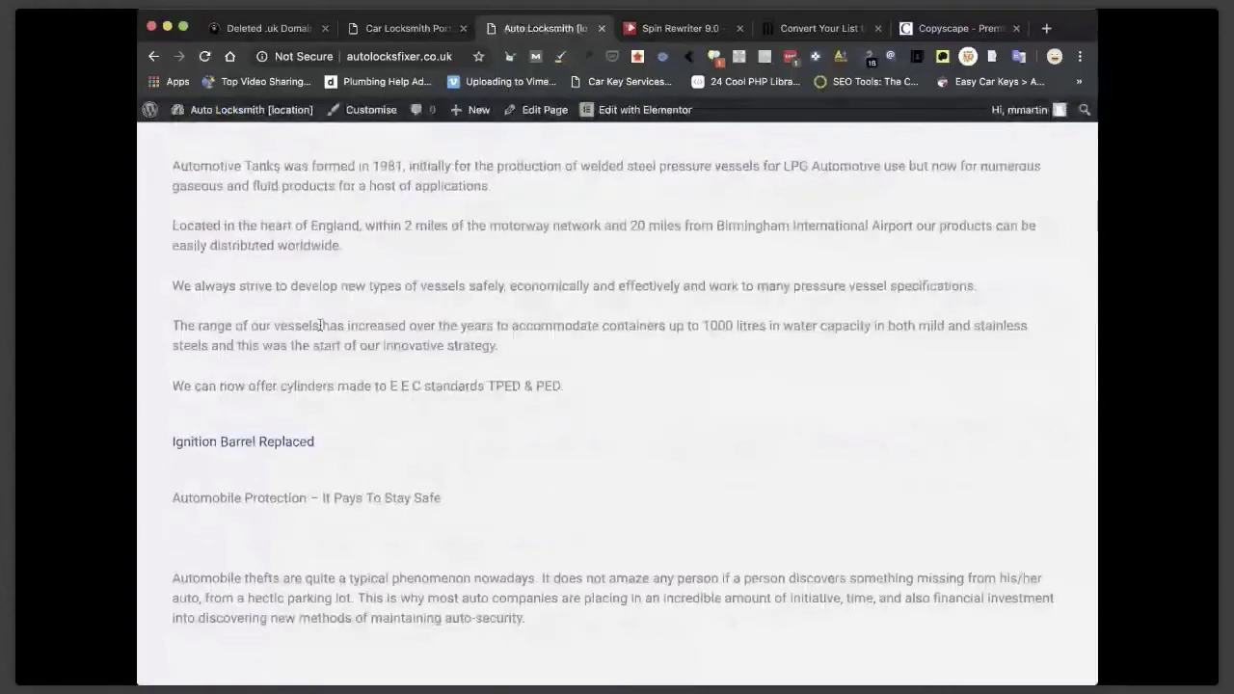
{"action": "scroll", "coordinate": [321, 327], "scroll_direction": "up", "scroll_amount": 3}
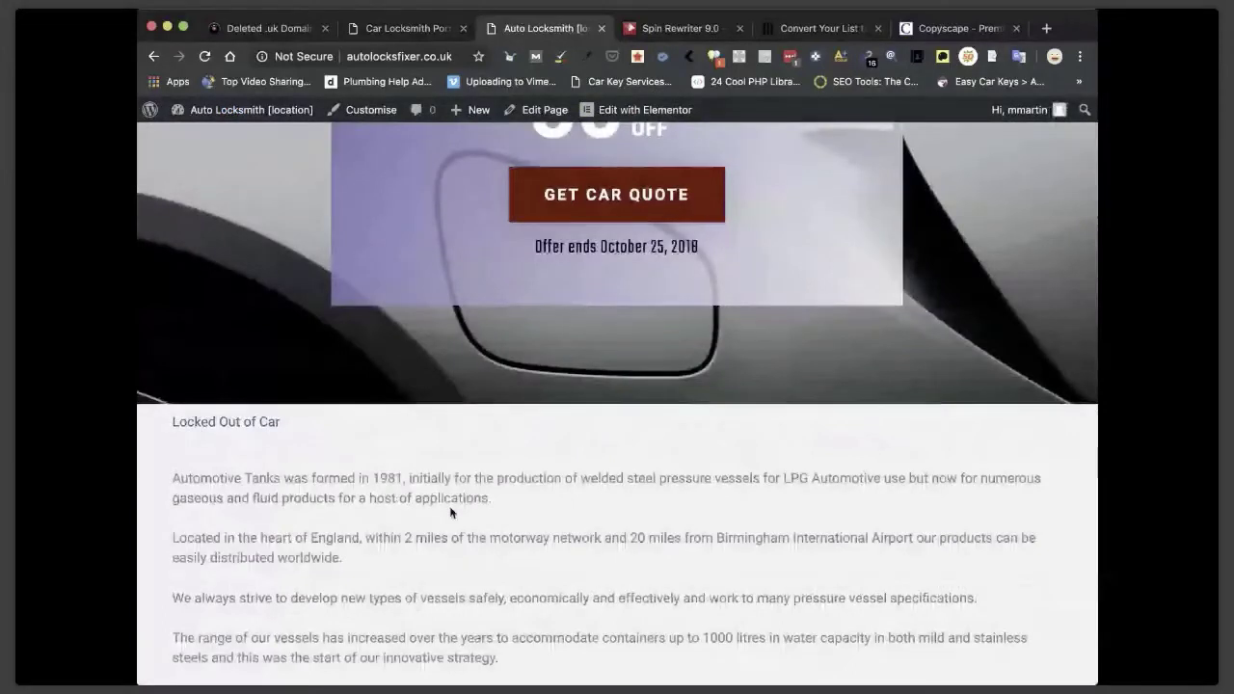
{"action": "scroll", "coordinate": [450, 512], "scroll_direction": "down", "scroll_amount": 10}
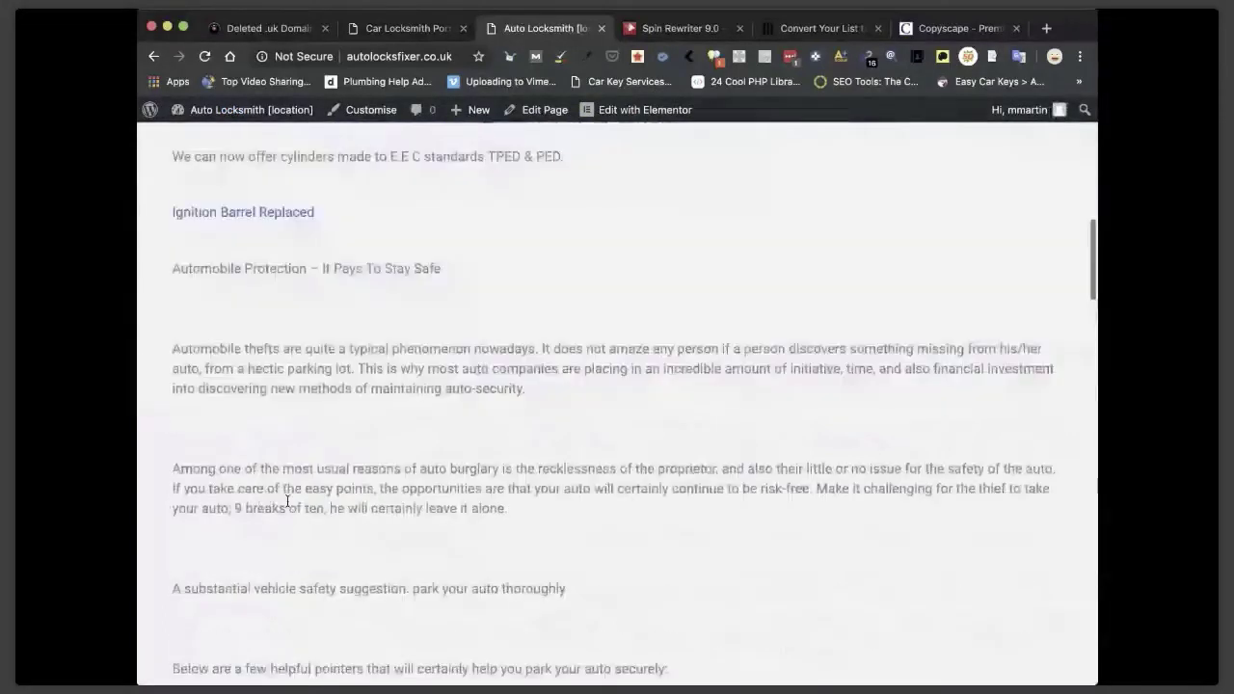
{"action": "scroll", "coordinate": [286, 501], "scroll_direction": "up", "scroll_amount": 5}
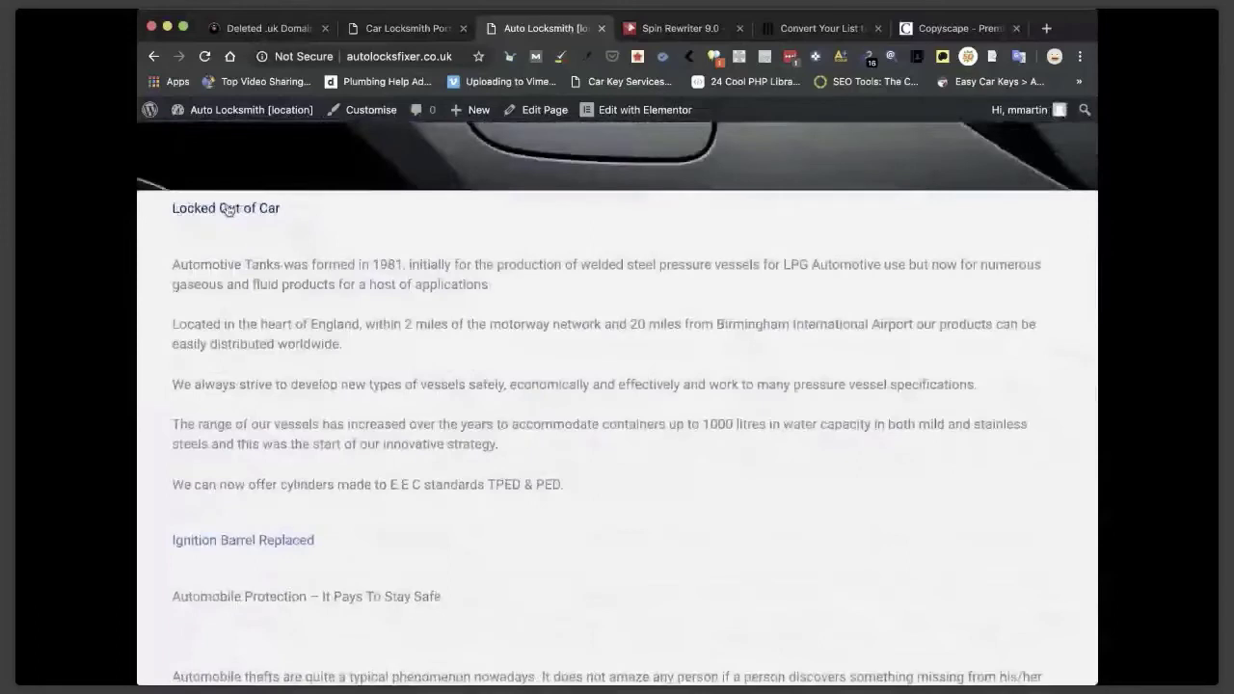
{"action": "scroll", "coordinate": [537, 502], "scroll_direction": "down", "scroll_amount": 10}
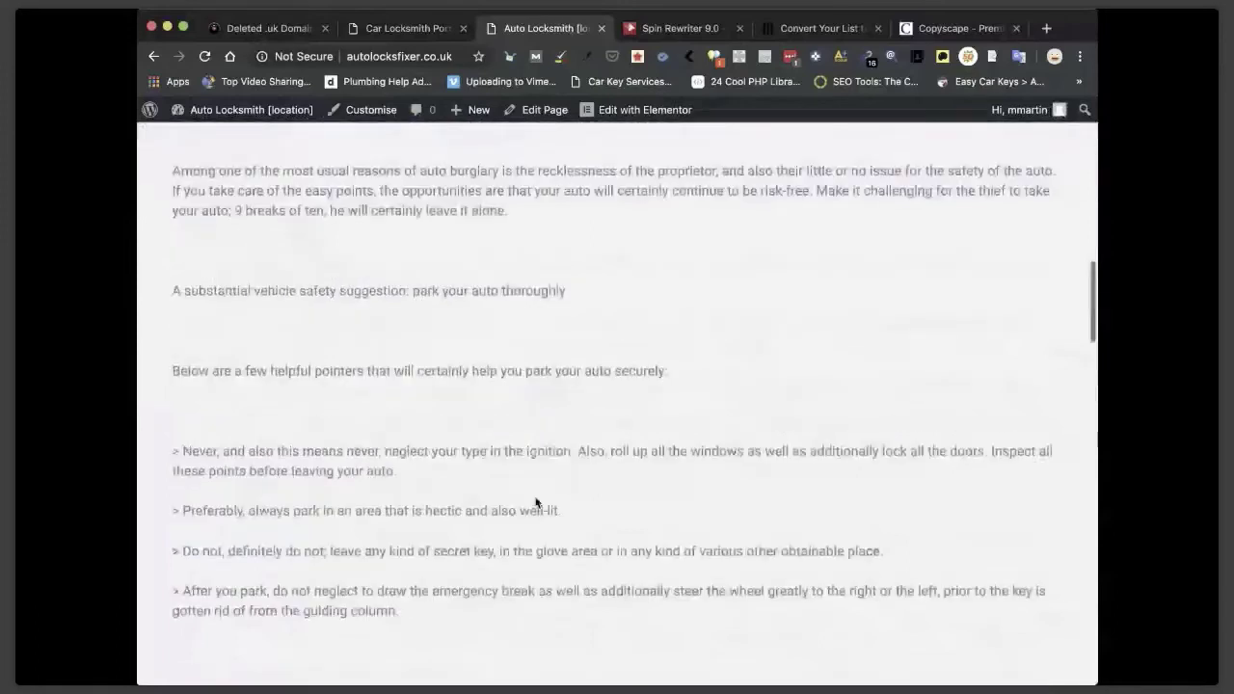
Go from the live site to the dashboard's Magic Page settings and open the Magic Page Databases page.
{"action": "left_click", "coordinate": [231, 113]}
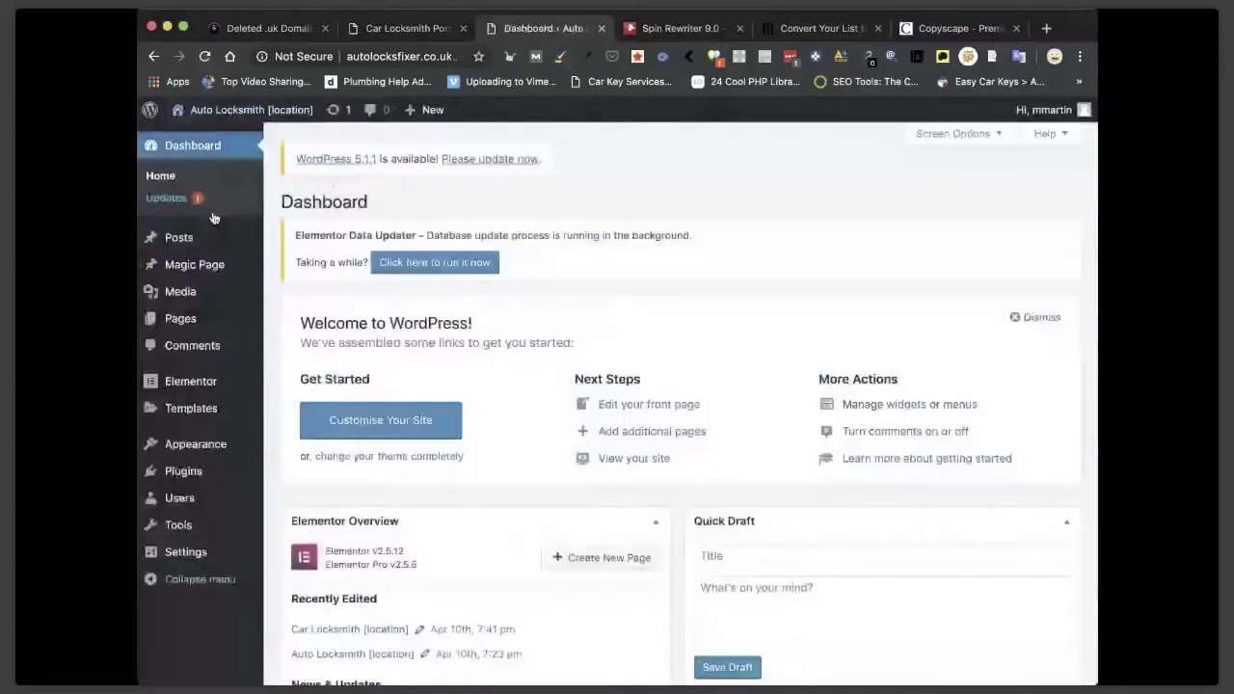
{"action": "mouse_move", "coordinate": [202, 264]}
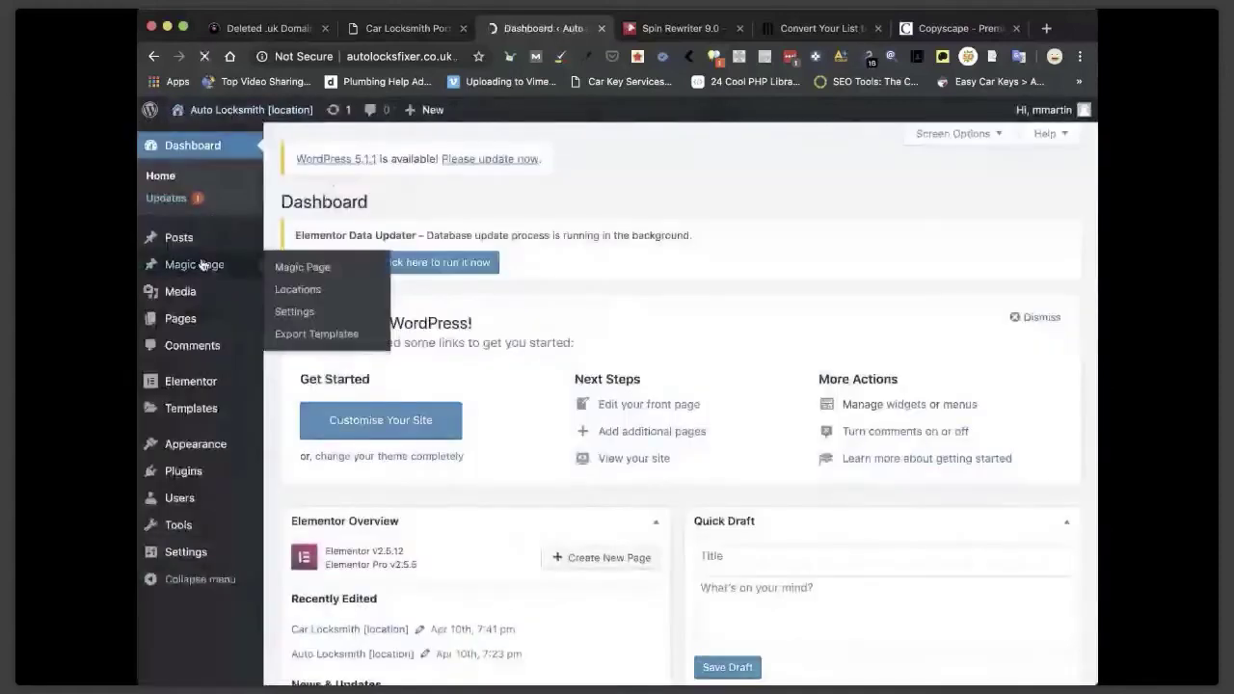
{"action": "left_click", "coordinate": [326, 412]}
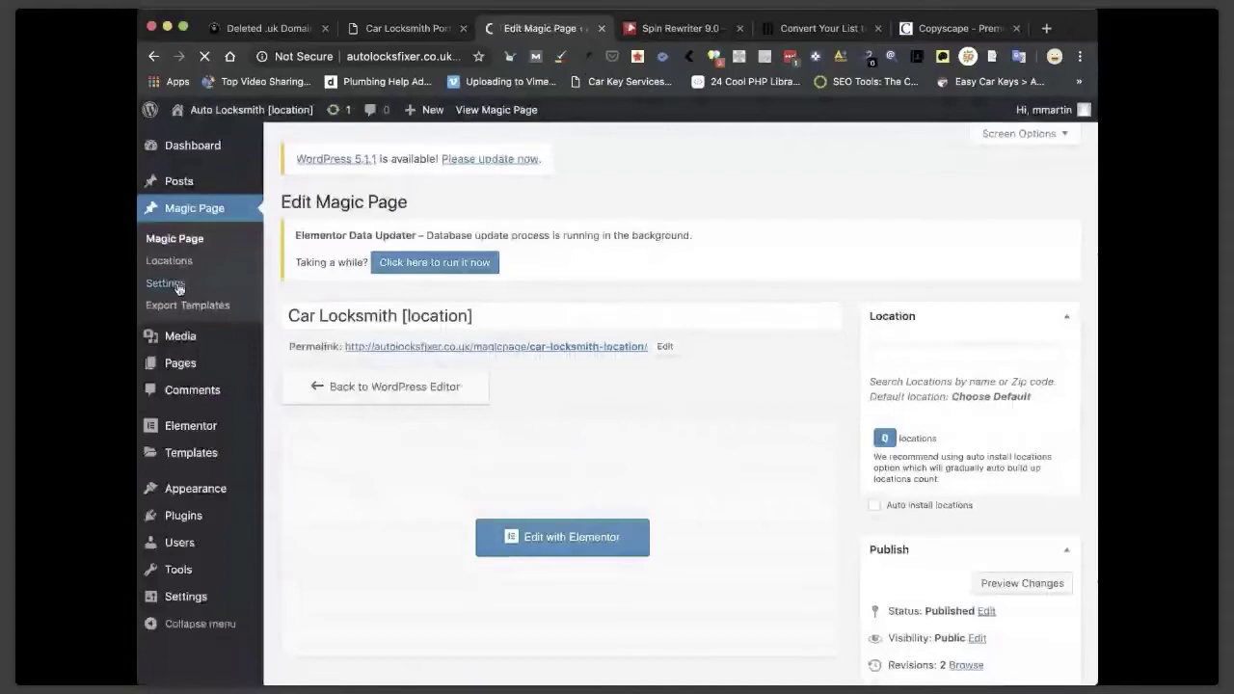
{"action": "left_click", "coordinate": [178, 286]}
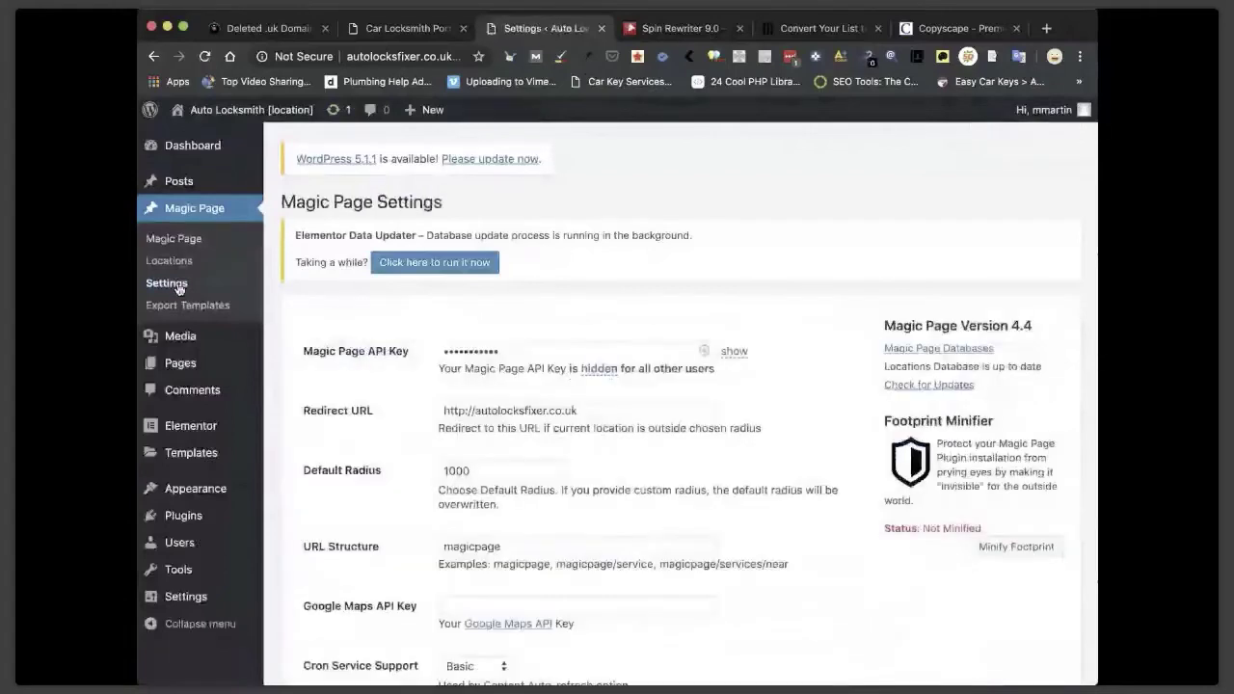
{"action": "left_click", "coordinate": [938, 348]}
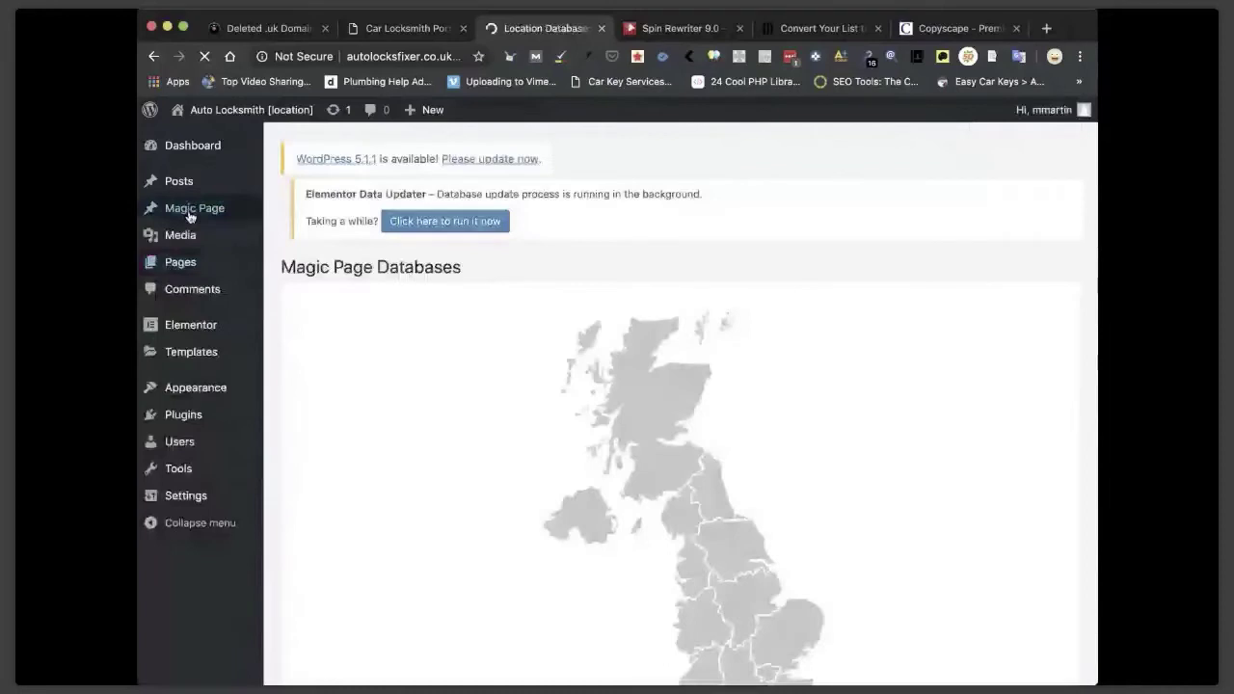
{"action": "mouse_move", "coordinate": [190, 214]}
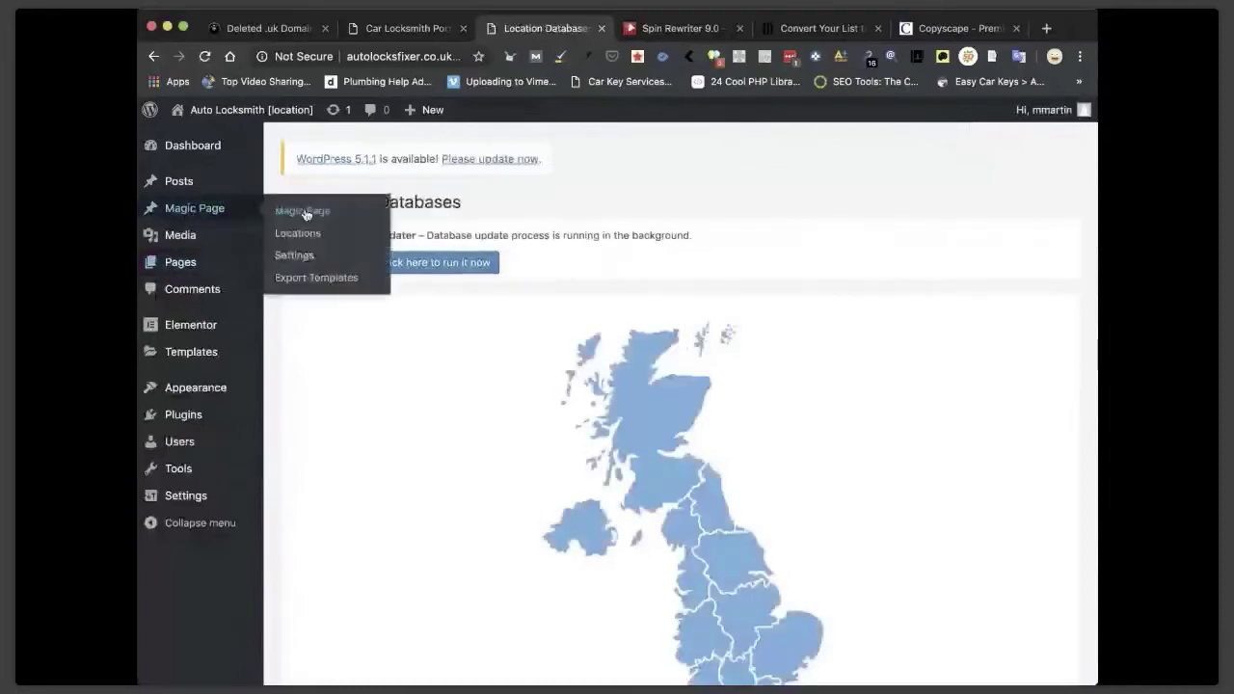
{"action": "left_click", "coordinate": [287, 262]}
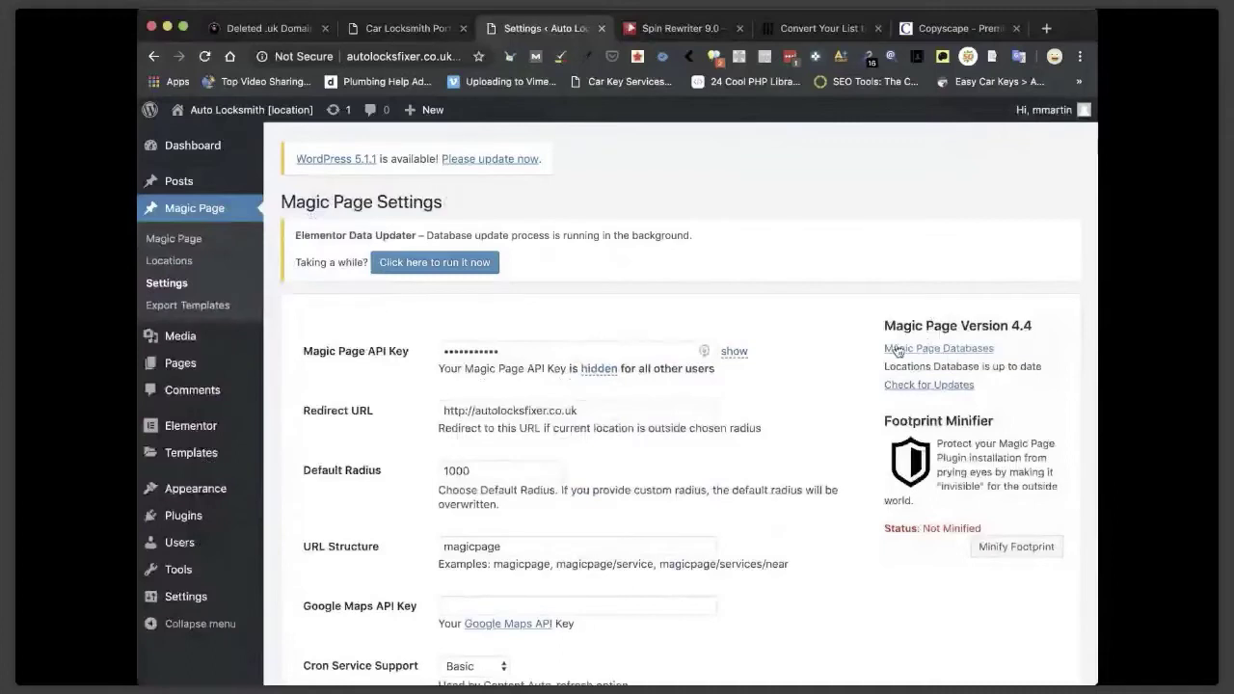
{"action": "left_click", "coordinate": [940, 349]}
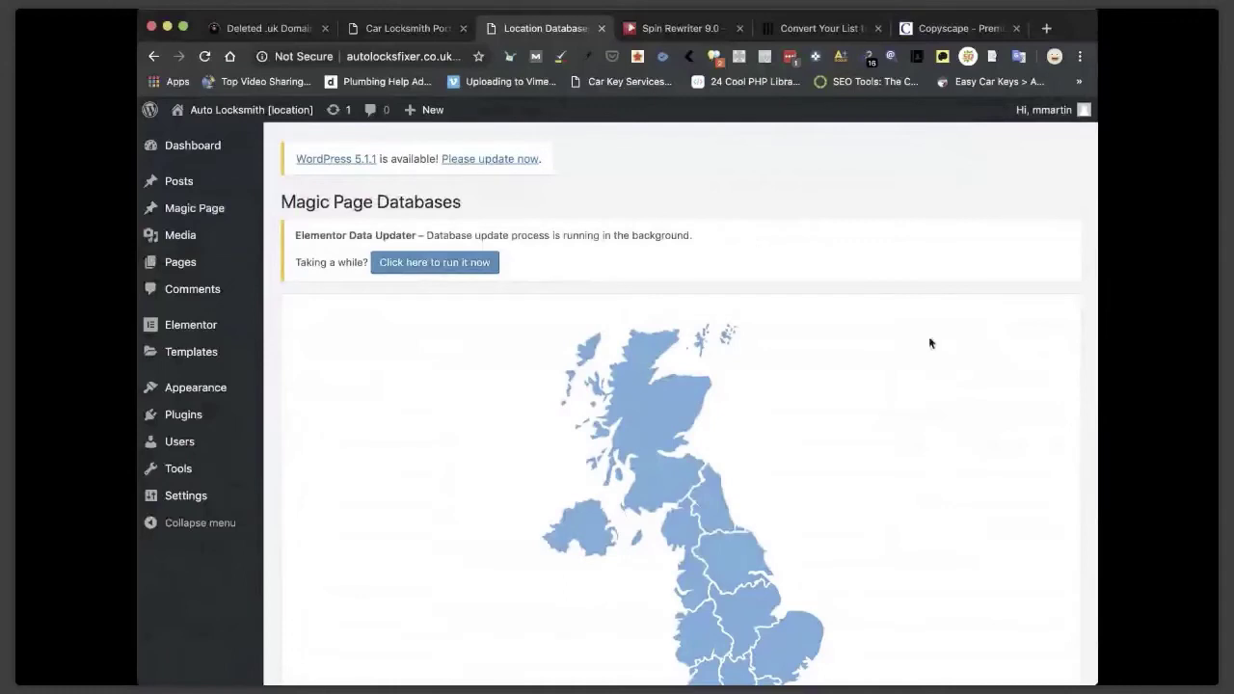
Apply an advanced filter to the North West region's database so zip codes must contain SK%.
{"action": "scroll", "coordinate": [928, 343], "scroll_direction": "down", "scroll_amount": 3}
{"action": "scroll", "coordinate": [1064, 276], "scroll_direction": "up", "scroll_amount": 3}
{"action": "scroll", "coordinate": [1005, 424], "scroll_direction": "down", "scroll_amount": 4}
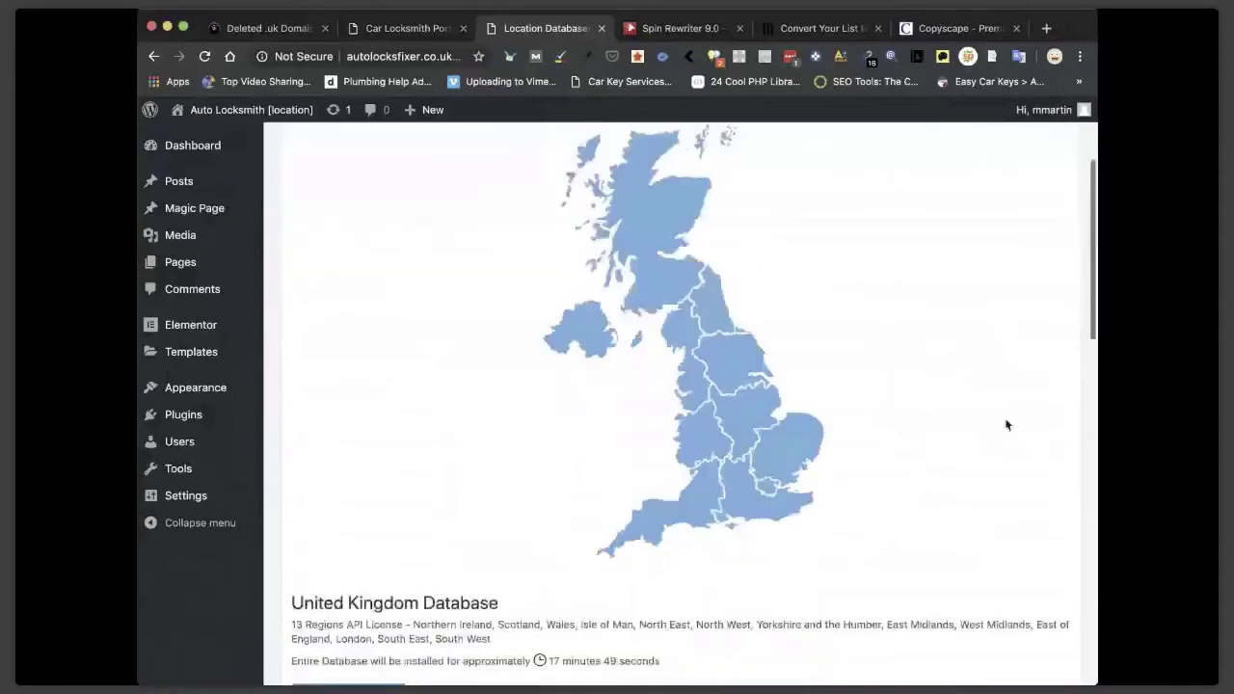
{"action": "scroll", "coordinate": [1005, 424], "scroll_direction": "down", "scroll_amount": 10}
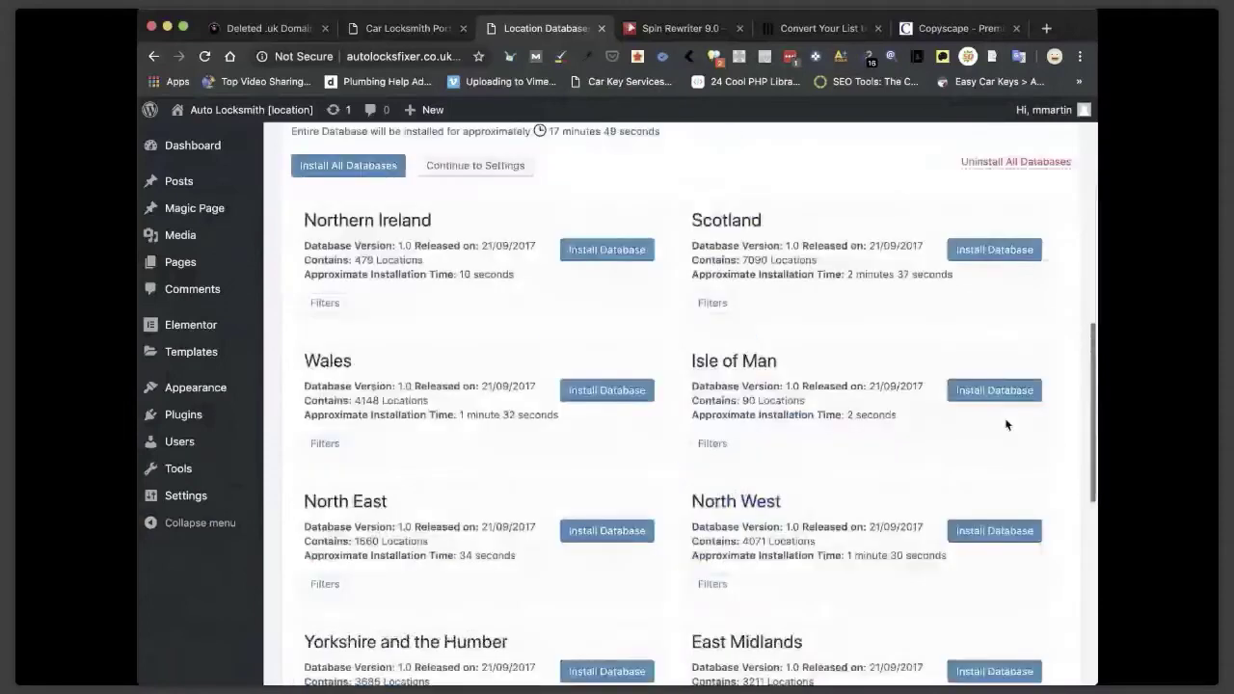
{"action": "scroll", "coordinate": [1005, 424], "scroll_direction": "up", "scroll_amount": 5}
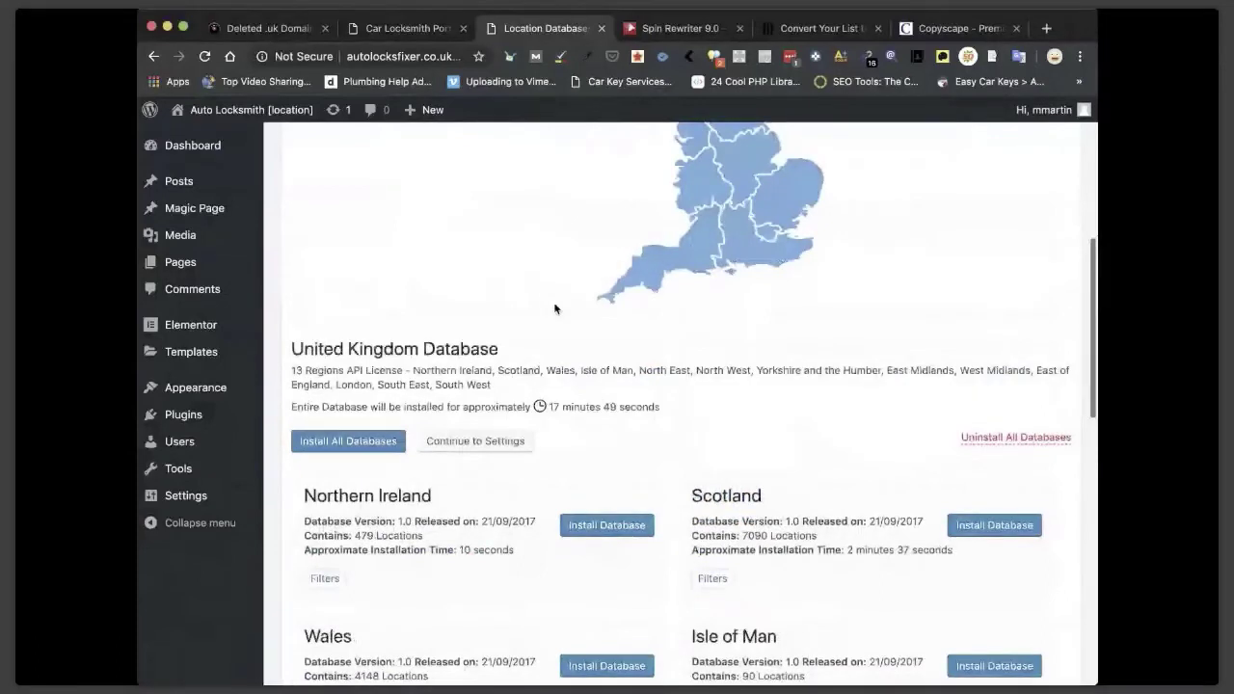
{"action": "scroll", "coordinate": [731, 395], "scroll_direction": "down", "scroll_amount": 9}
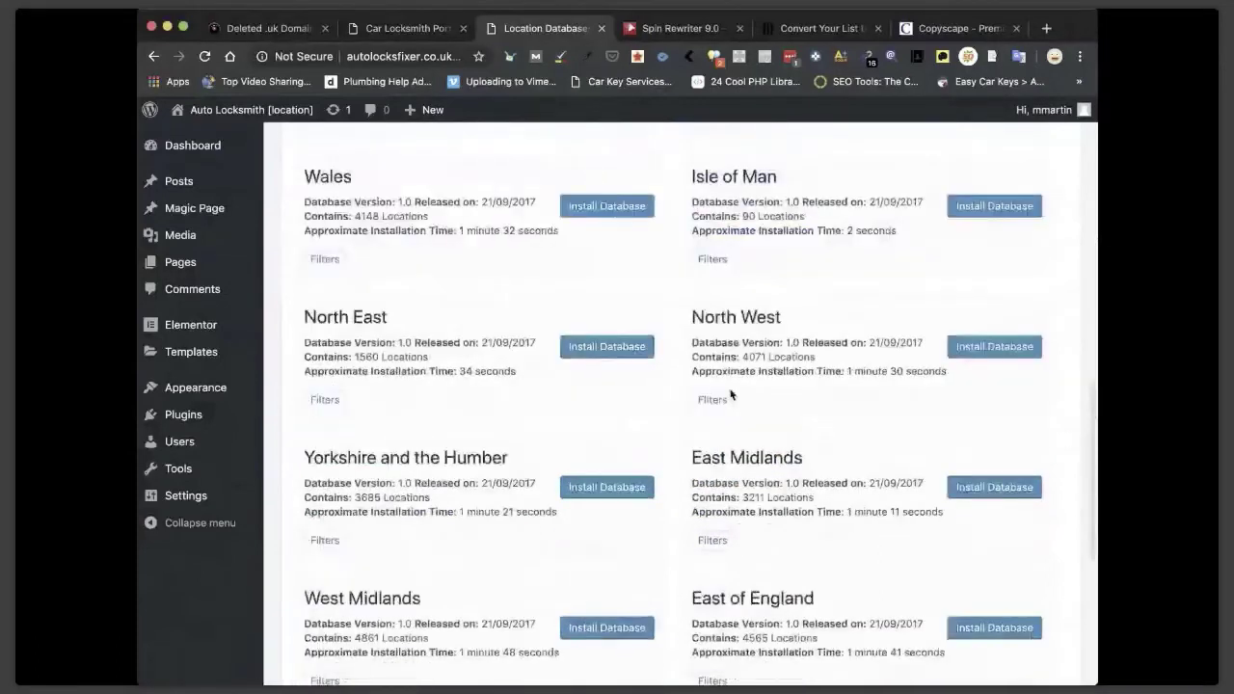
{"action": "left_click", "coordinate": [729, 397]}
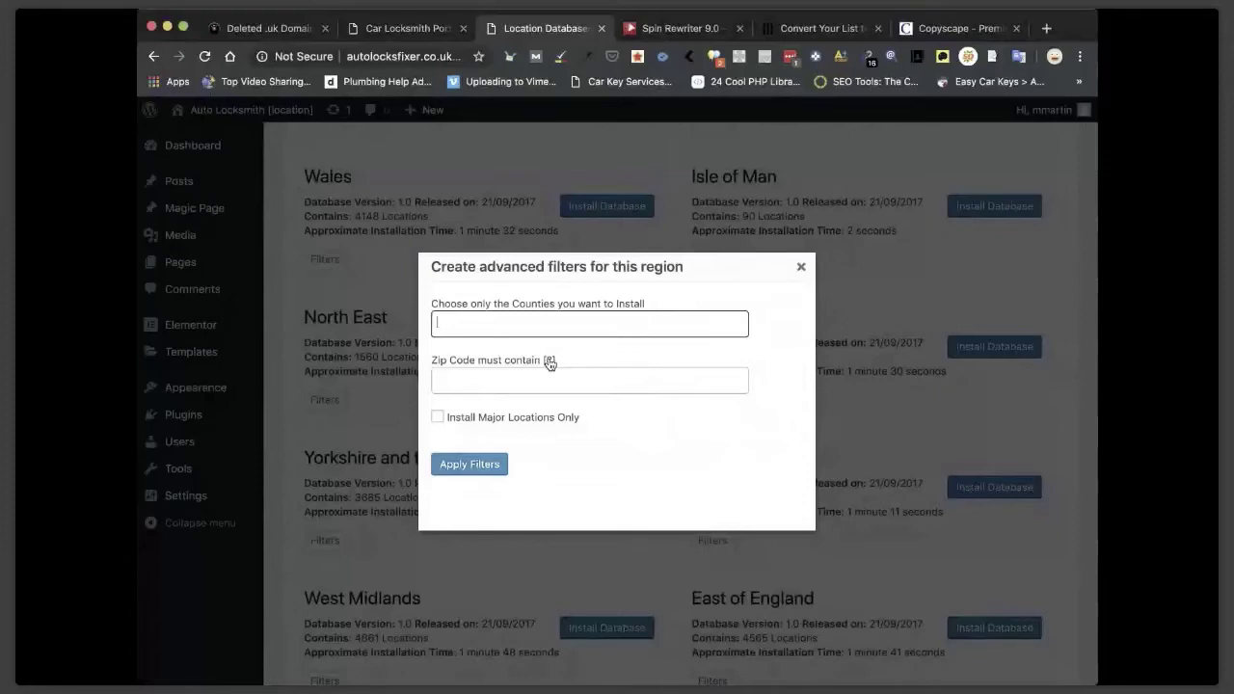
{"action": "left_click", "coordinate": [526, 383]}
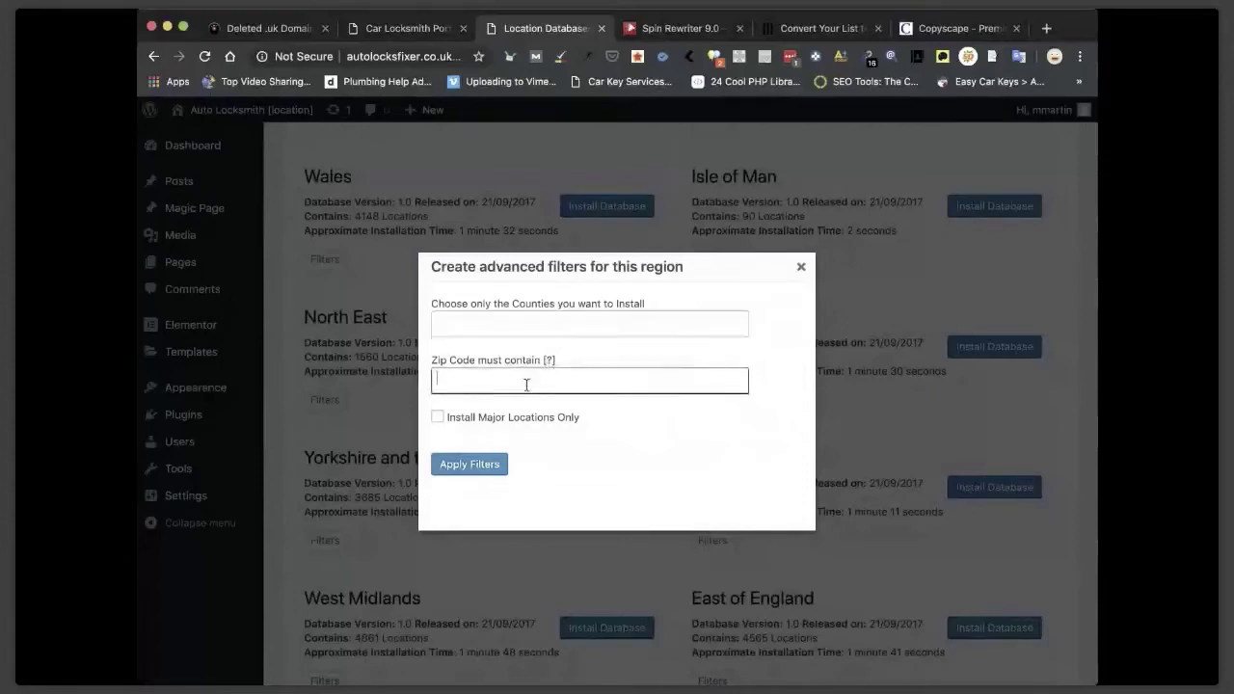
{"action": "type", "text": "SK%"}
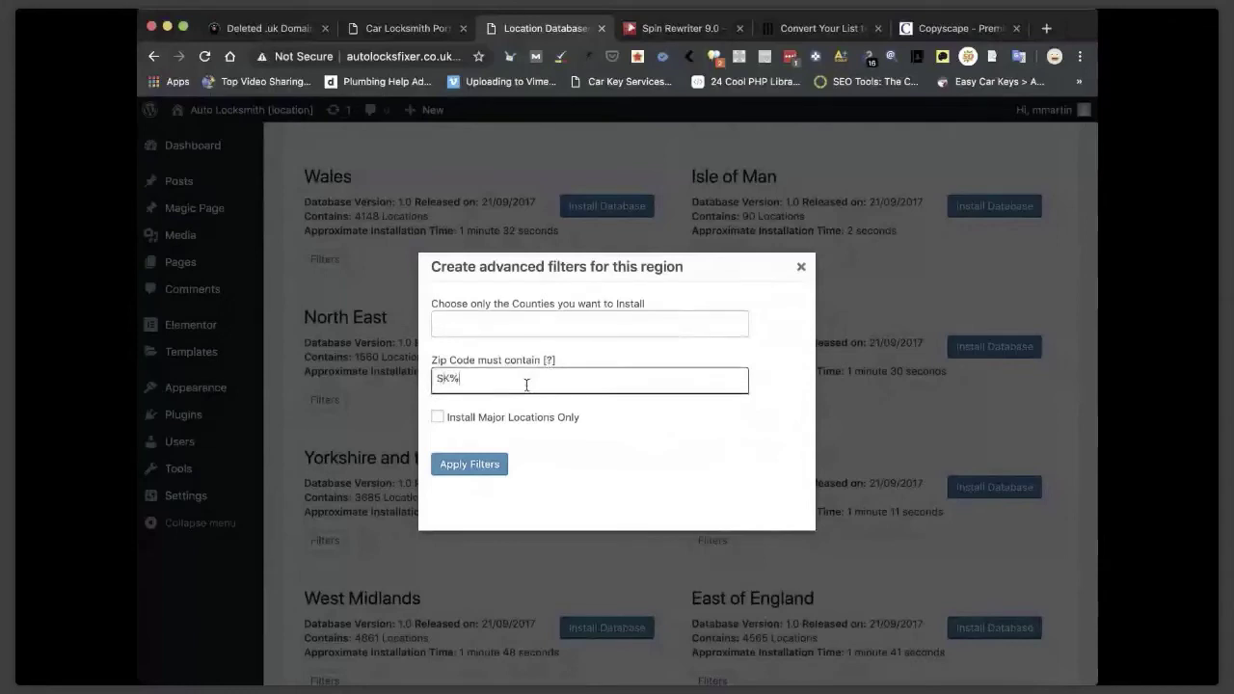
{"action": "key", "text": "Return"}
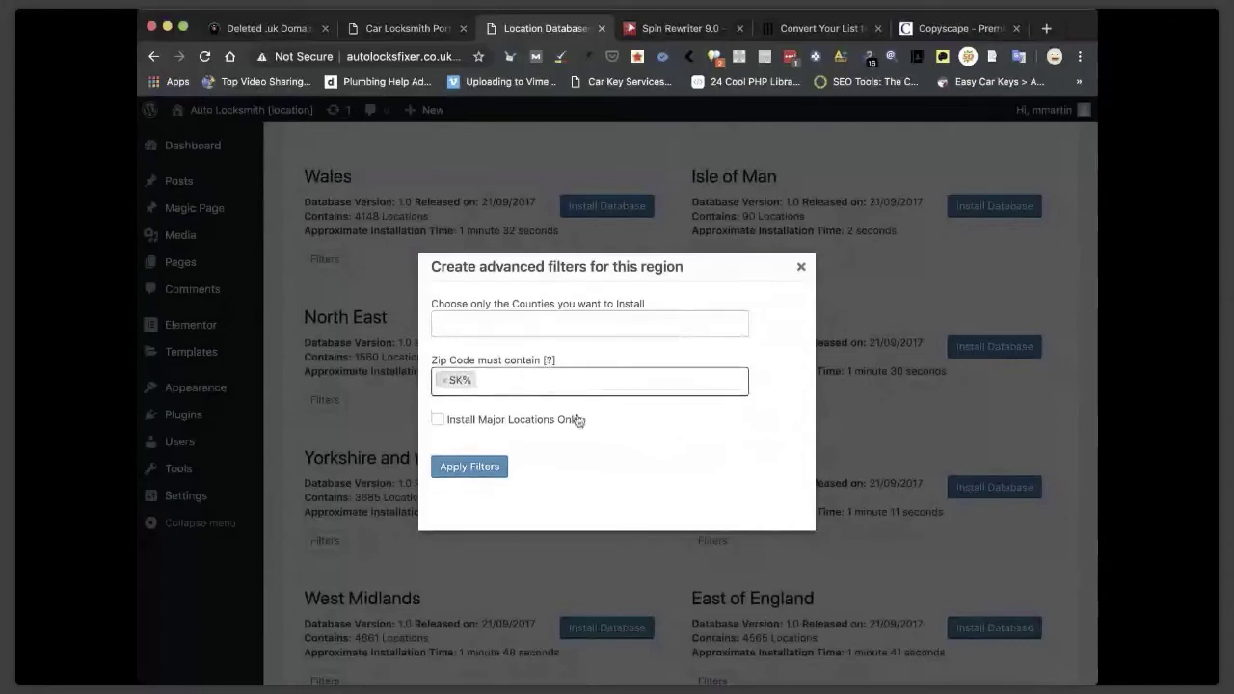
{"action": "left_click", "coordinate": [459, 470]}
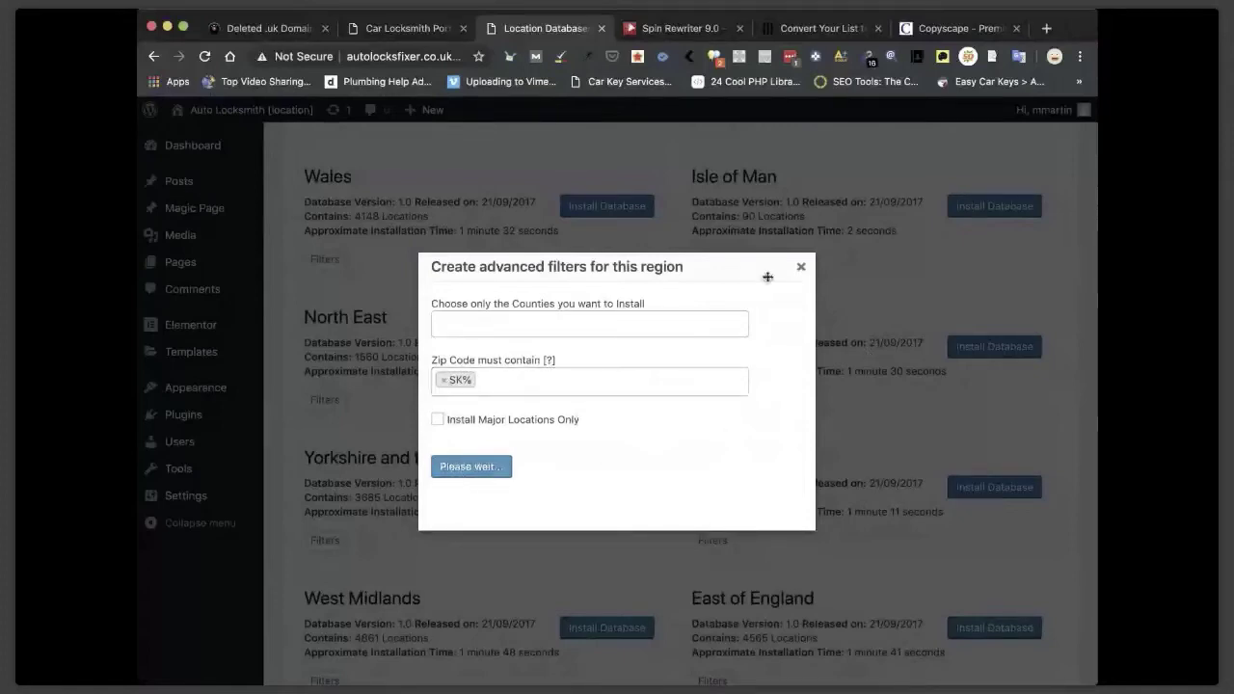
{"action": "left_click_drag", "start_coordinate": [736, 261], "coordinate": [792, 237]}
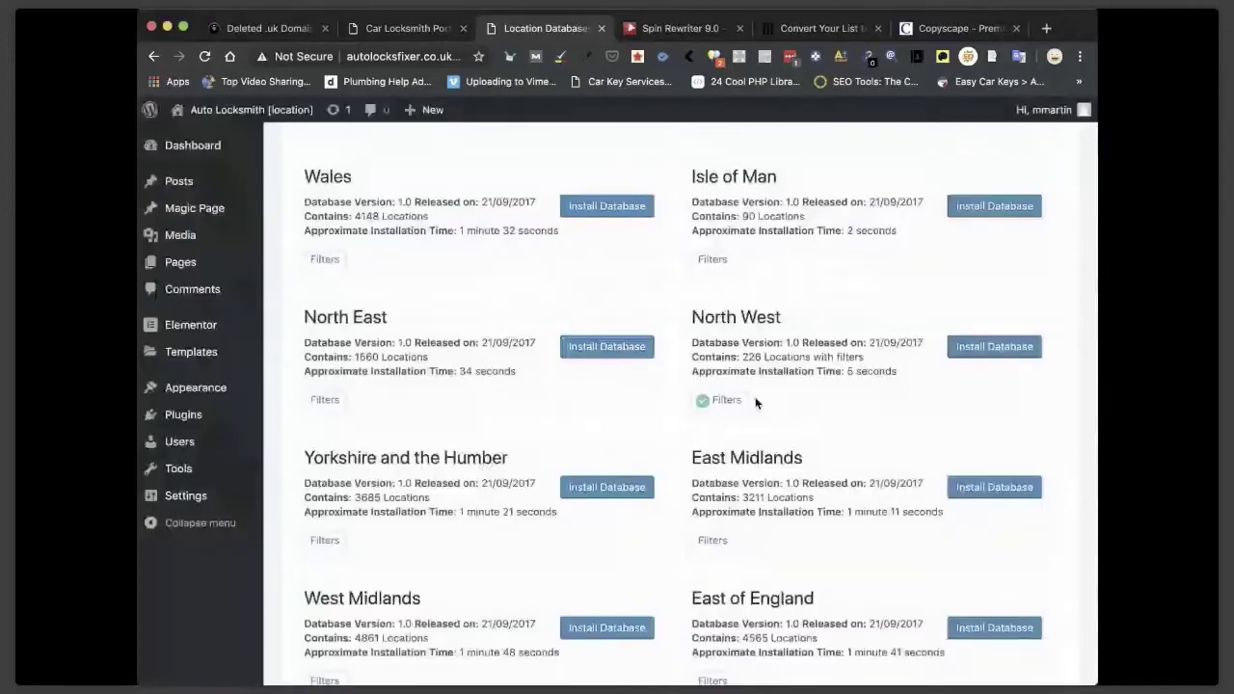
Install the filtered North West location database, then continue to the Magic Page settings and save them.
{"action": "left_click", "coordinate": [993, 347]}
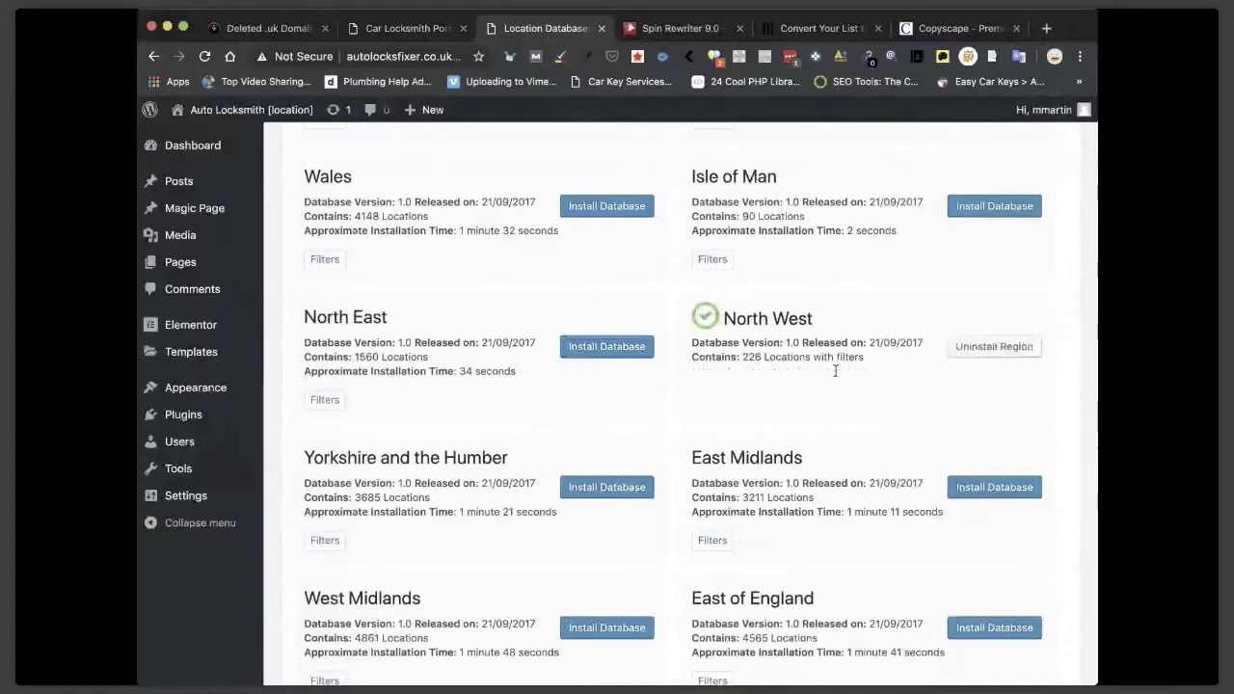
{"action": "scroll", "coordinate": [947, 369], "scroll_direction": "down", "scroll_amount": 1}
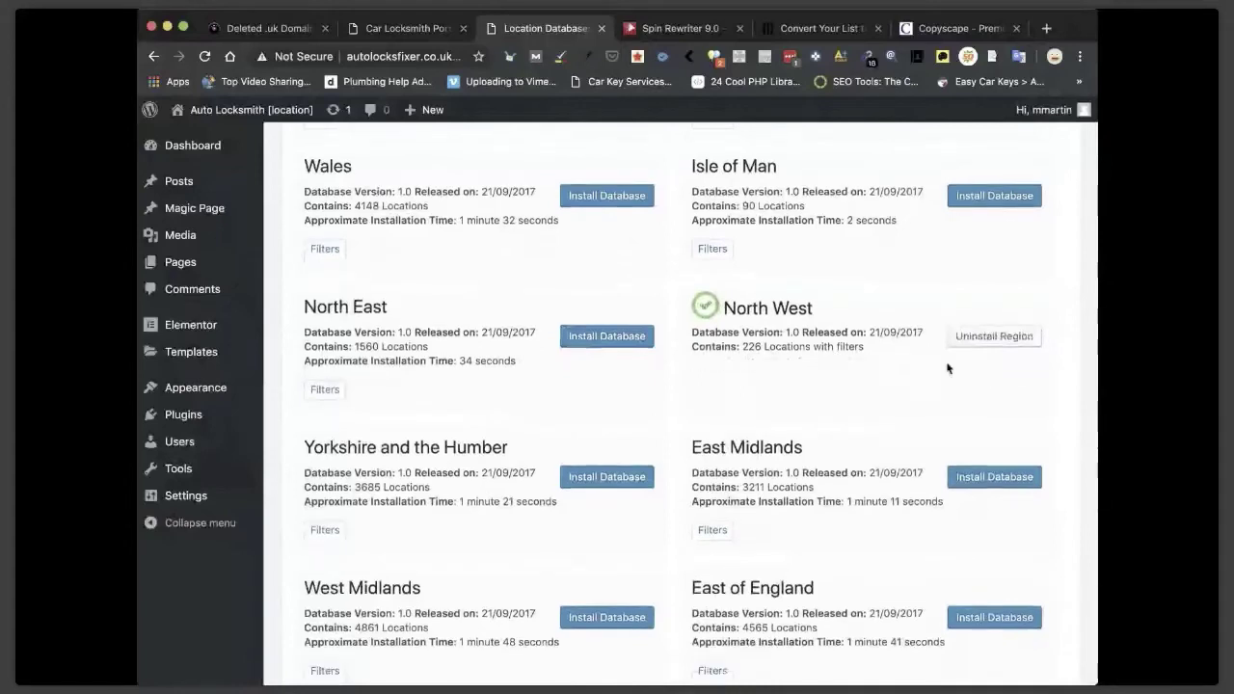
{"action": "scroll", "coordinate": [947, 368], "scroll_direction": "down", "scroll_amount": 5}
{"action": "left_click", "coordinate": [311, 589]}
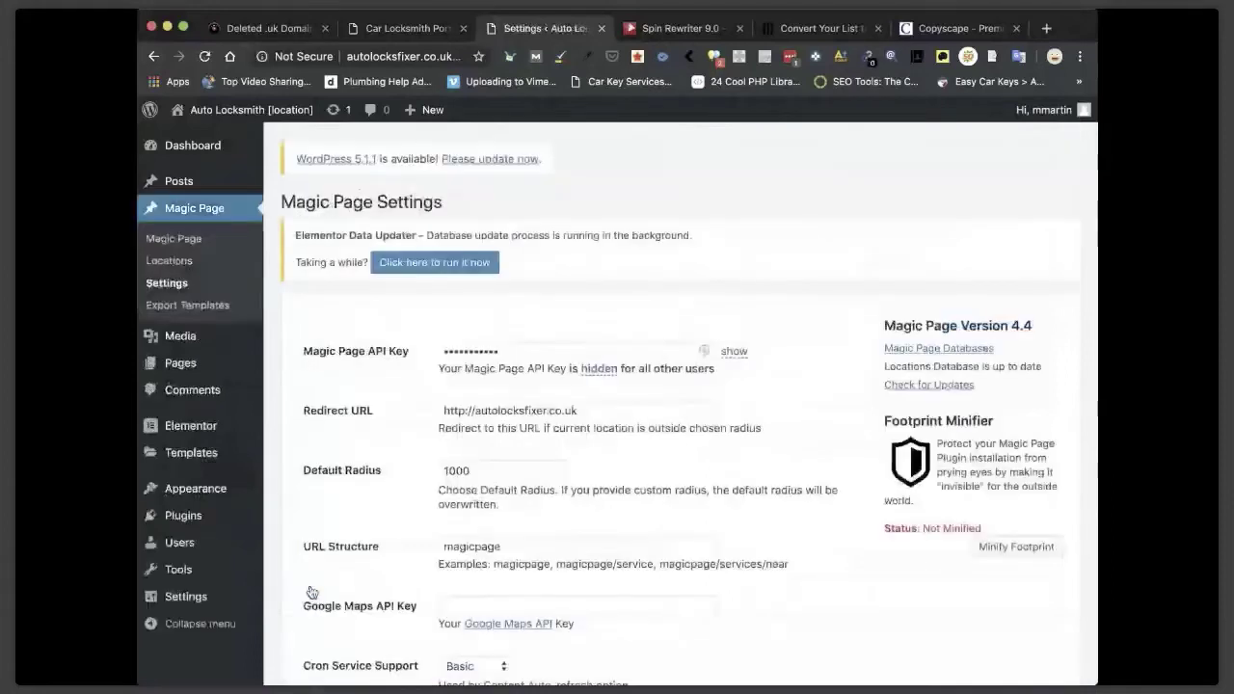
{"action": "scroll", "coordinate": [309, 583], "scroll_direction": "down", "scroll_amount": 5}
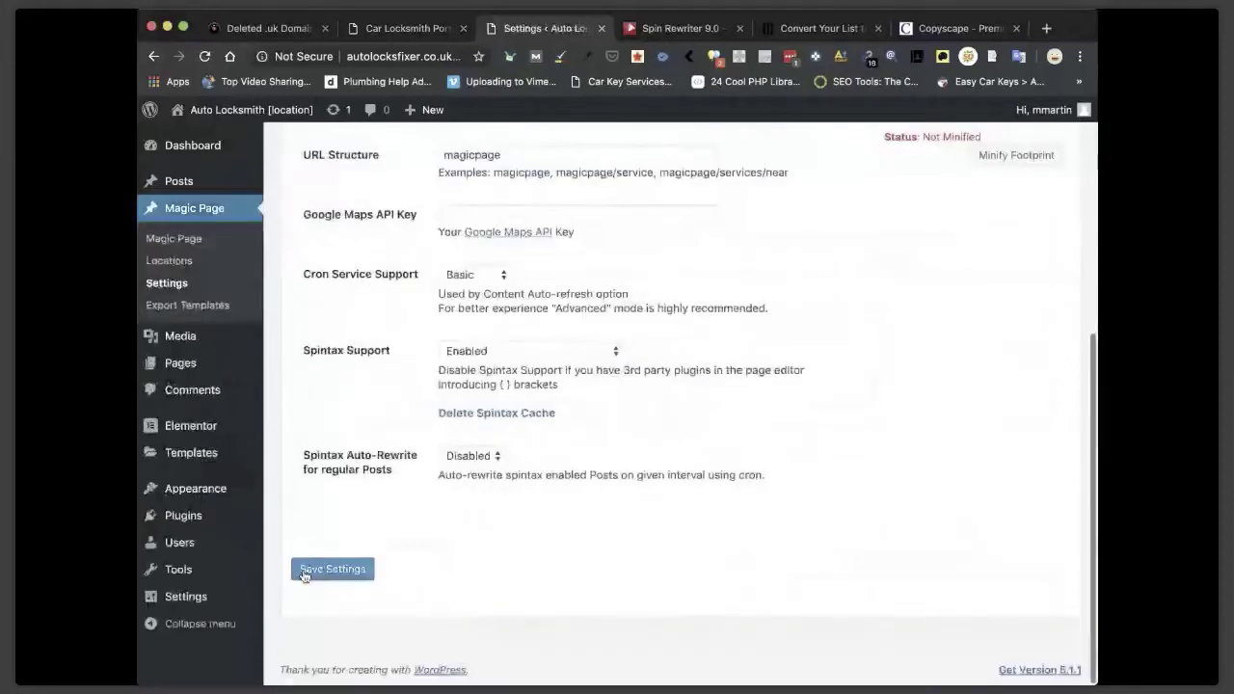
{"action": "left_click", "coordinate": [303, 572]}
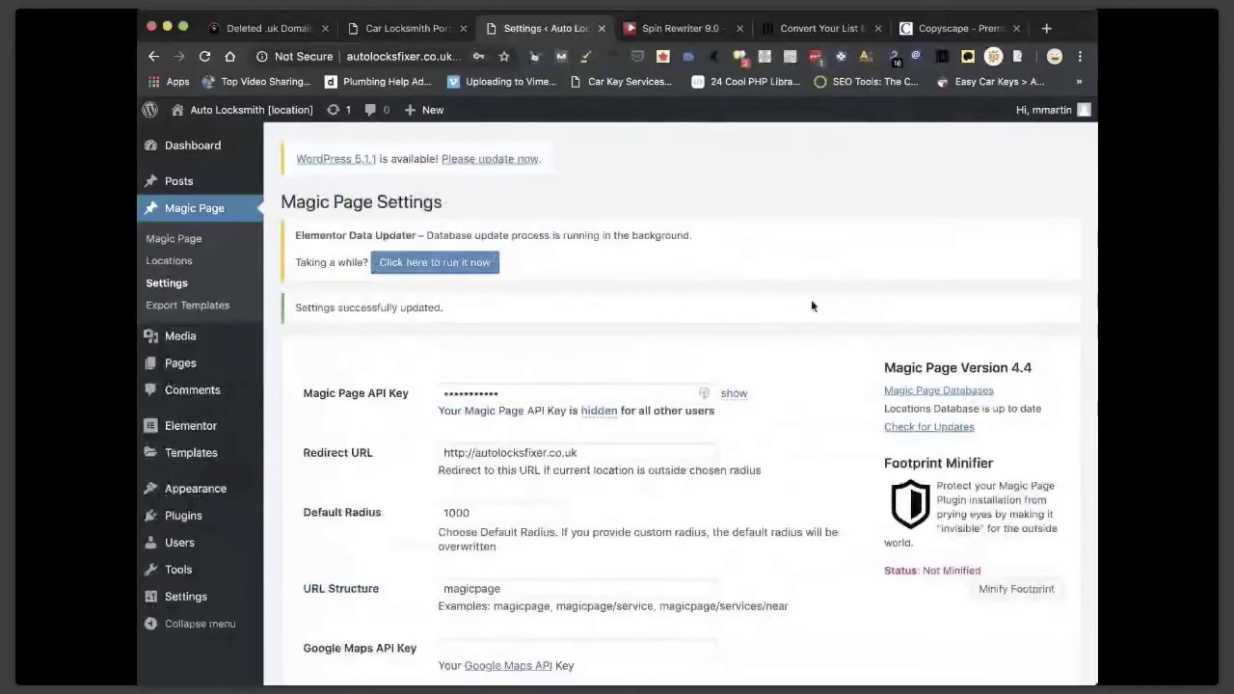
Start the Footprint Minifier for the Magic Page plugin and continue past the folder permissions check to the plugin attributes.
{"action": "scroll", "coordinate": [810, 306], "scroll_direction": "down", "scroll_amount": 3}
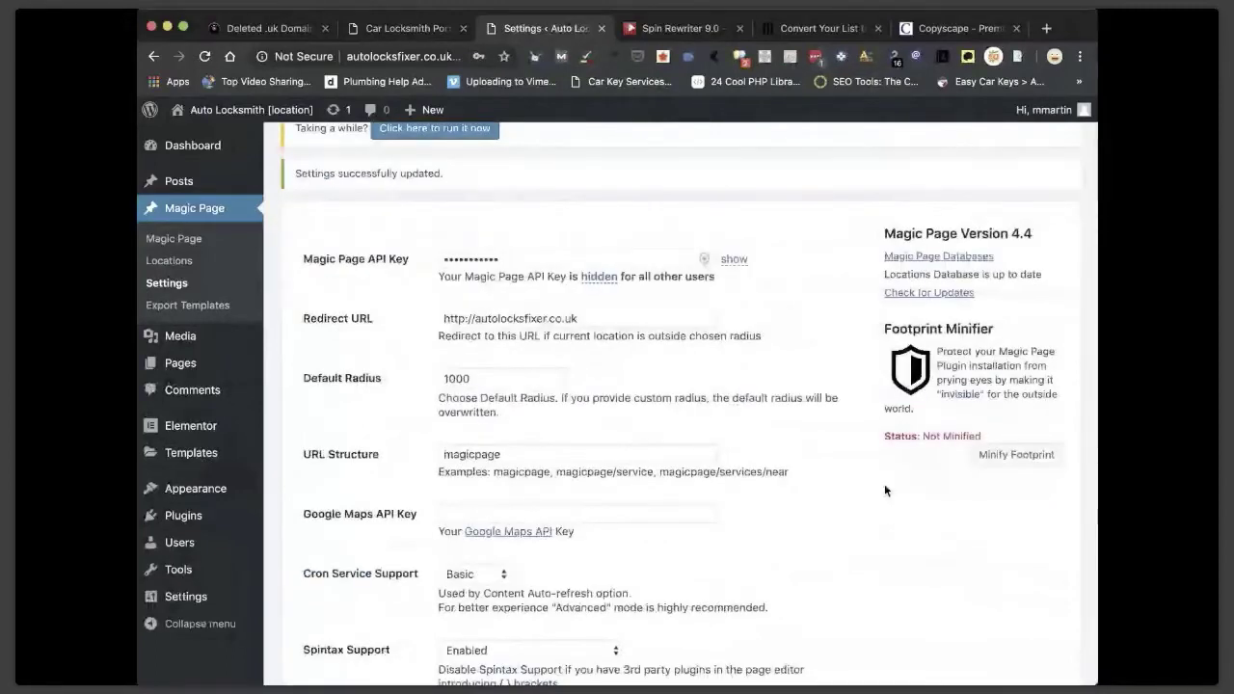
{"action": "left_click", "coordinate": [996, 457]}
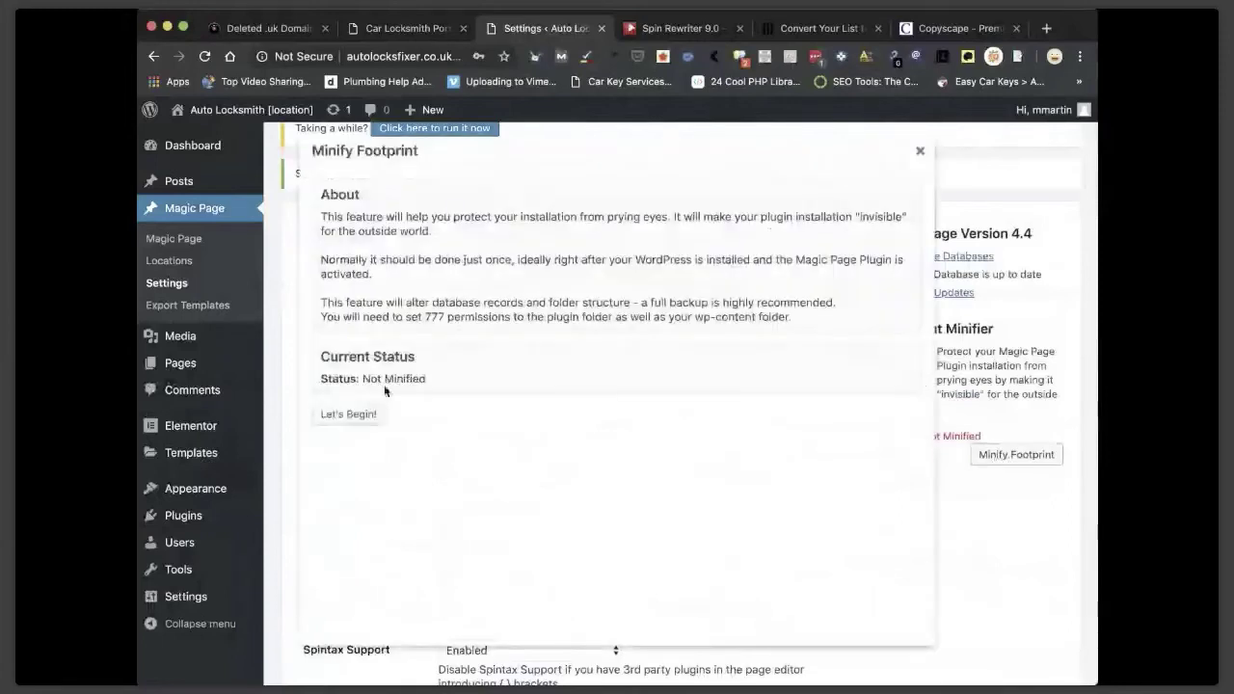
{"action": "left_click", "coordinate": [371, 414]}
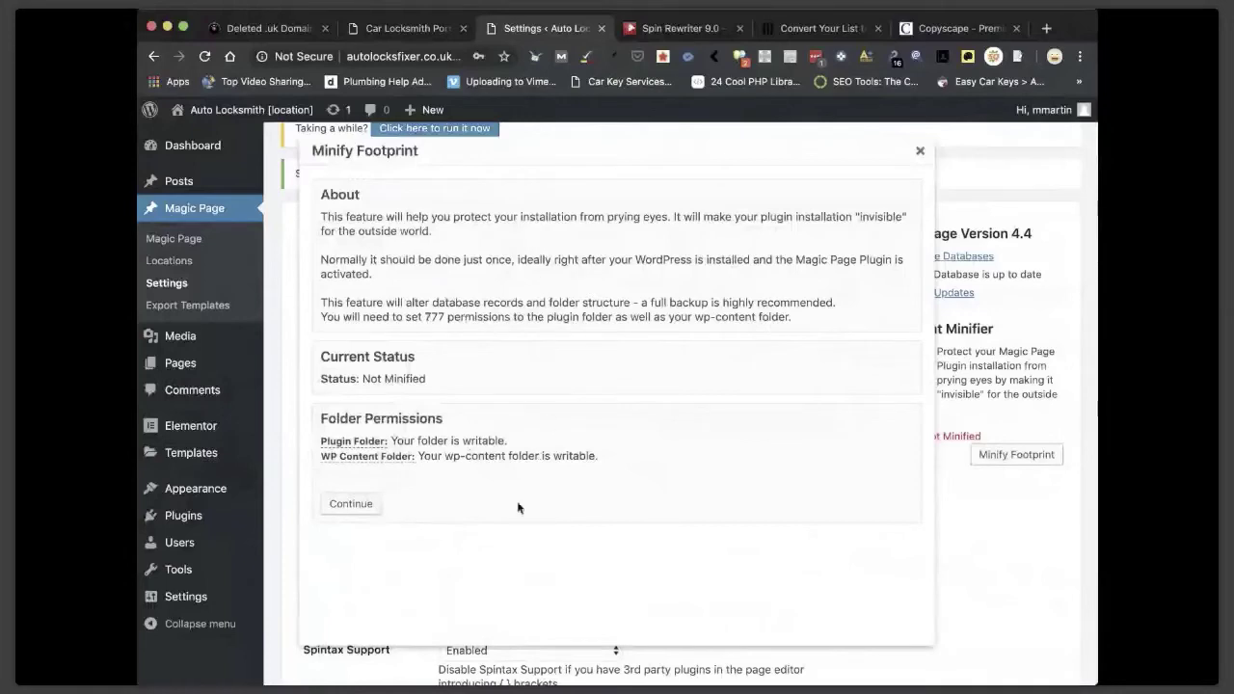
{"action": "left_click", "coordinate": [354, 505]}
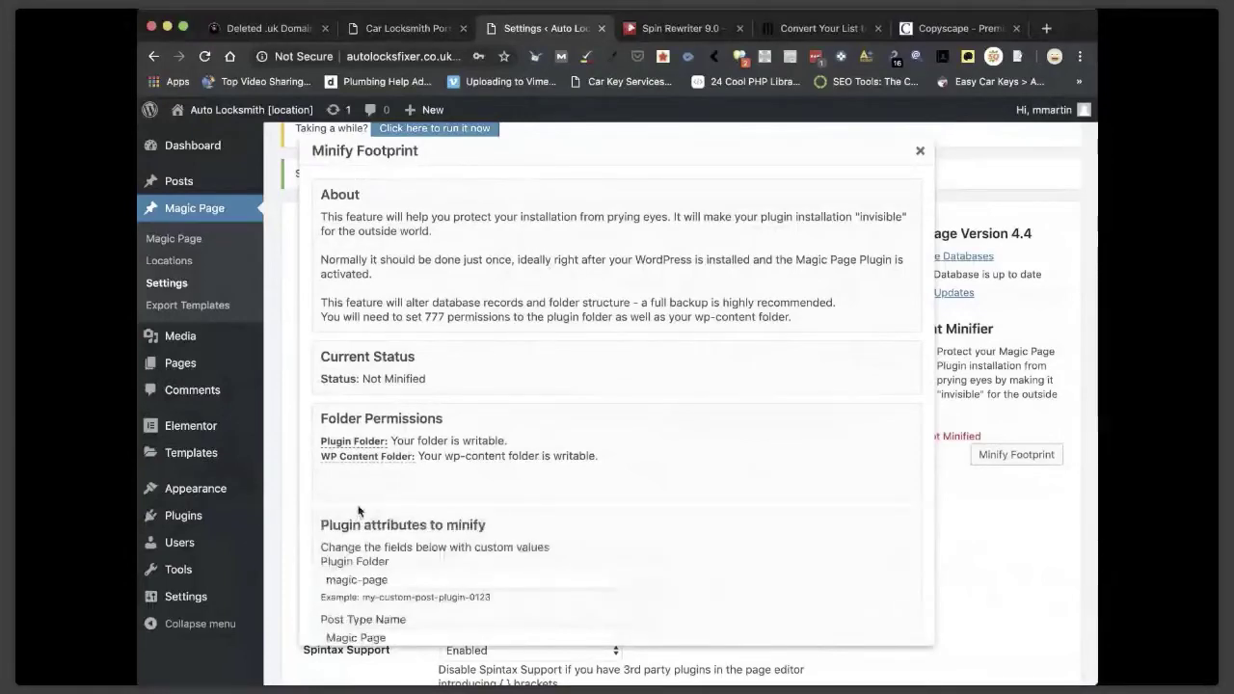
Set the plugin folder to stock-lock and the post type name to auto-keys, and save and minify the footprint.
{"action": "scroll", "coordinate": [358, 511], "scroll_direction": "down", "scroll_amount": 2}
{"action": "triple_click", "coordinate": [403, 474]}
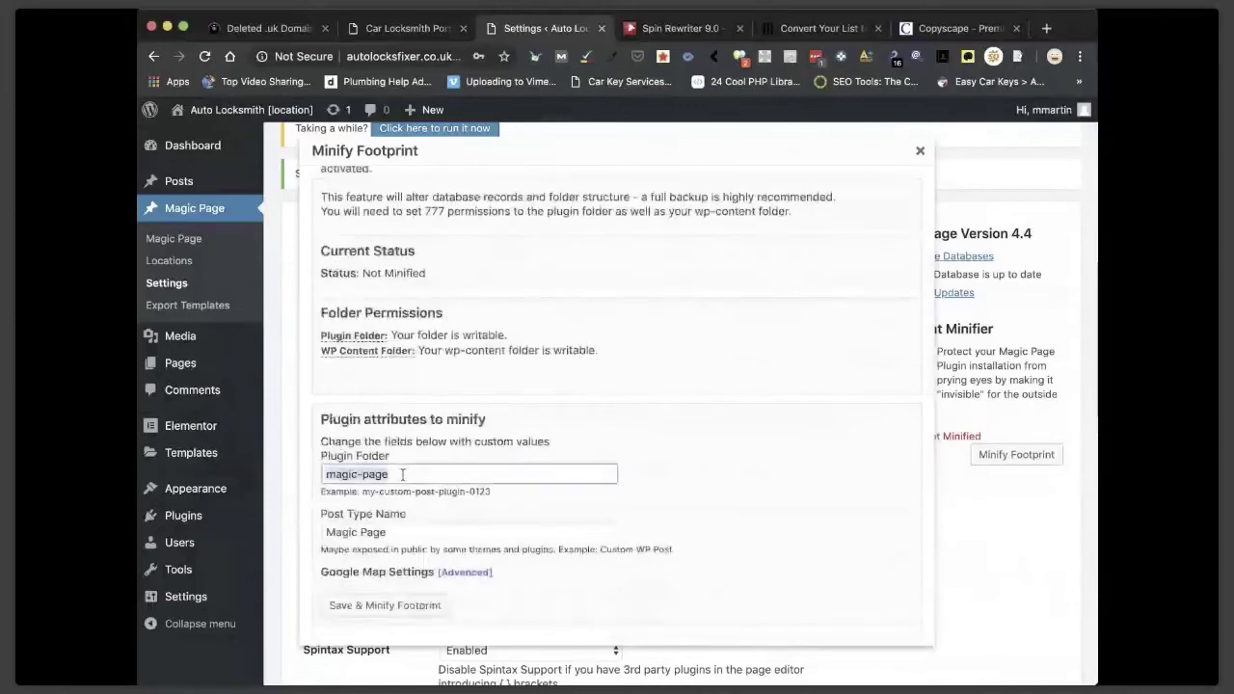
{"action": "type", "text": "st"}
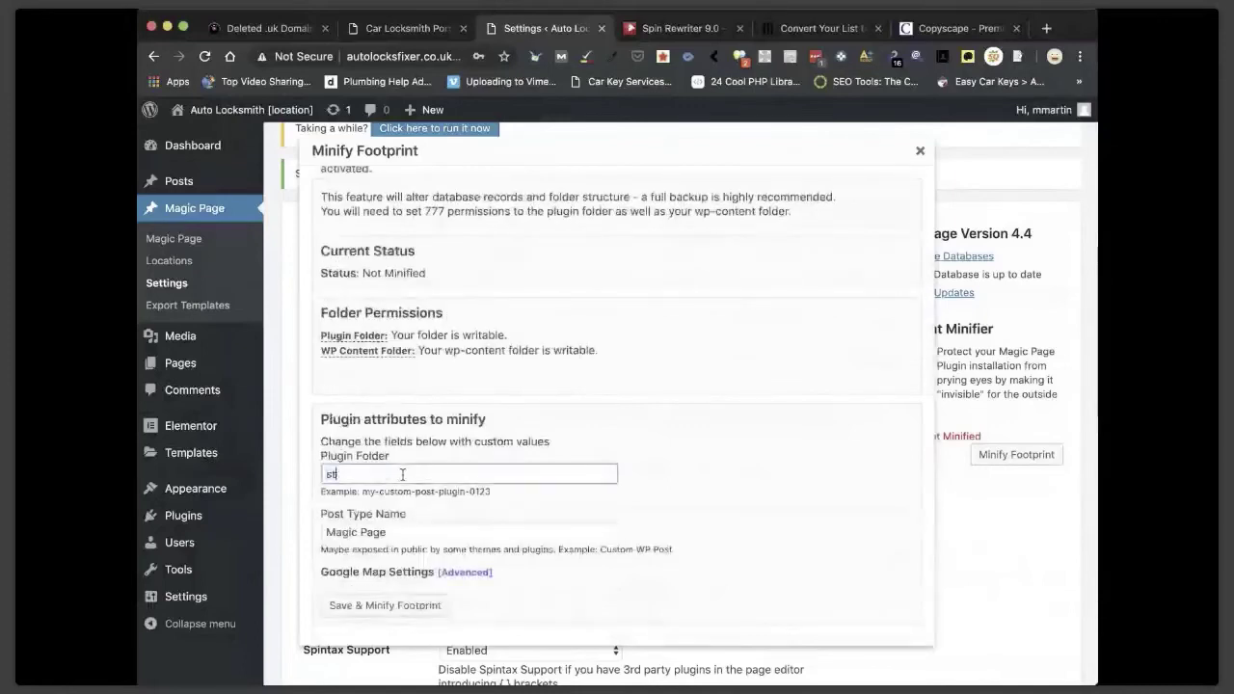
{"action": "type", "text": "ock-lock"}
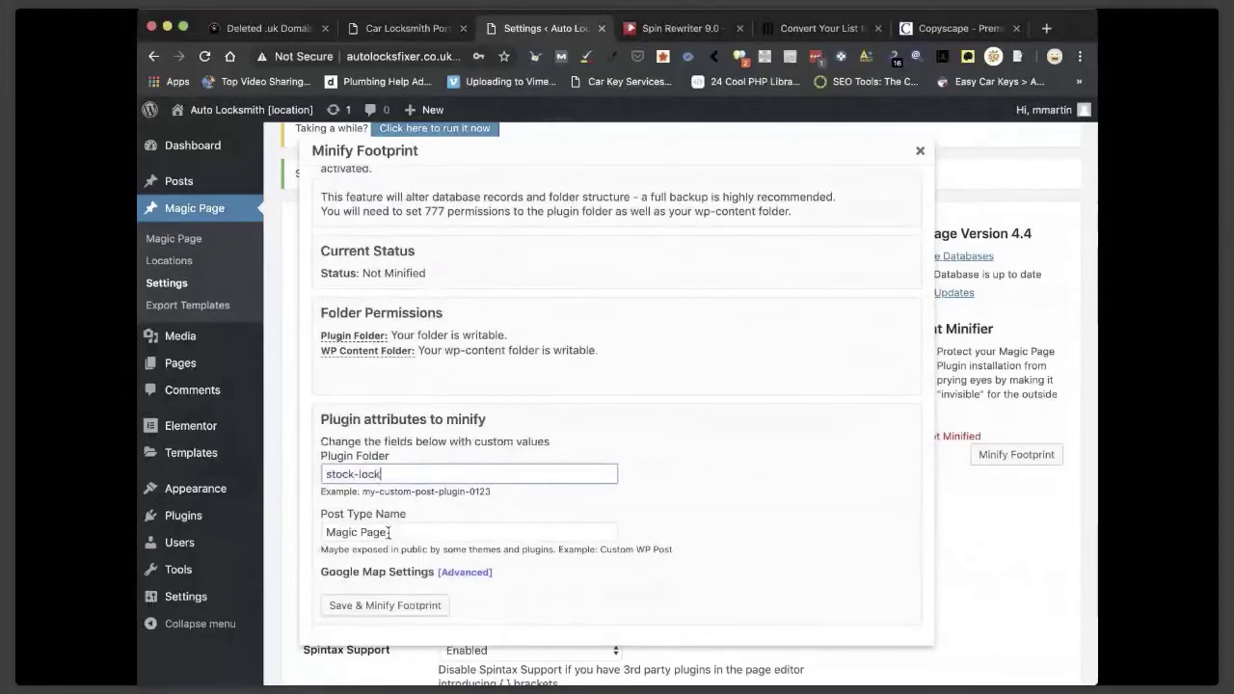
{"action": "triple_click", "coordinate": [381, 532]}
{"action": "type", "text": "a"}
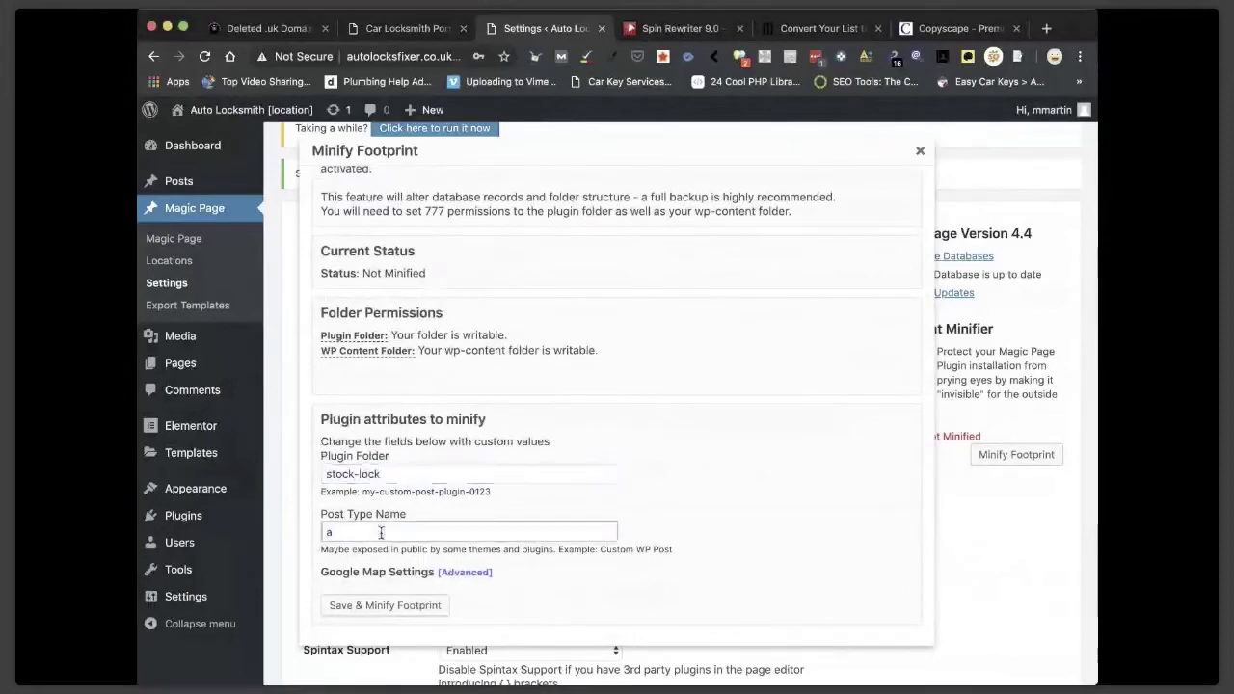
{"action": "type", "text": "uto-keys"}
{"action": "scroll", "coordinate": [606, 559], "scroll_direction": "down", "scroll_amount": 1}
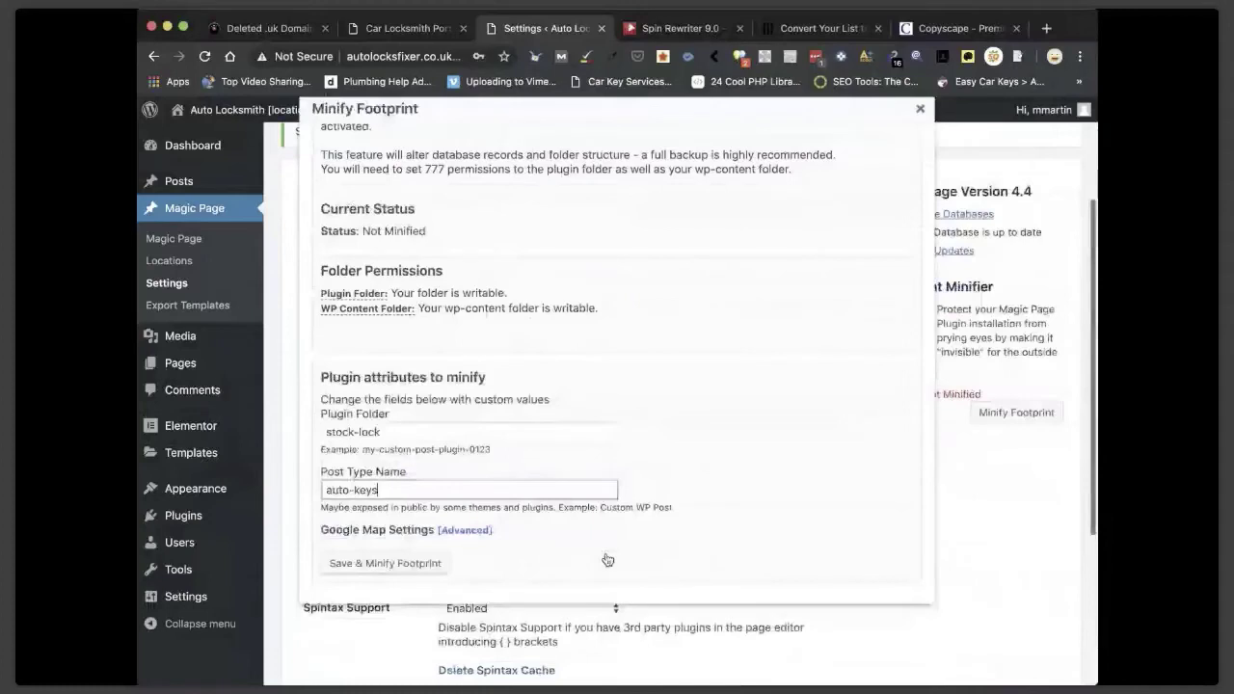
{"action": "scroll", "coordinate": [607, 560], "scroll_direction": "down", "scroll_amount": 1}
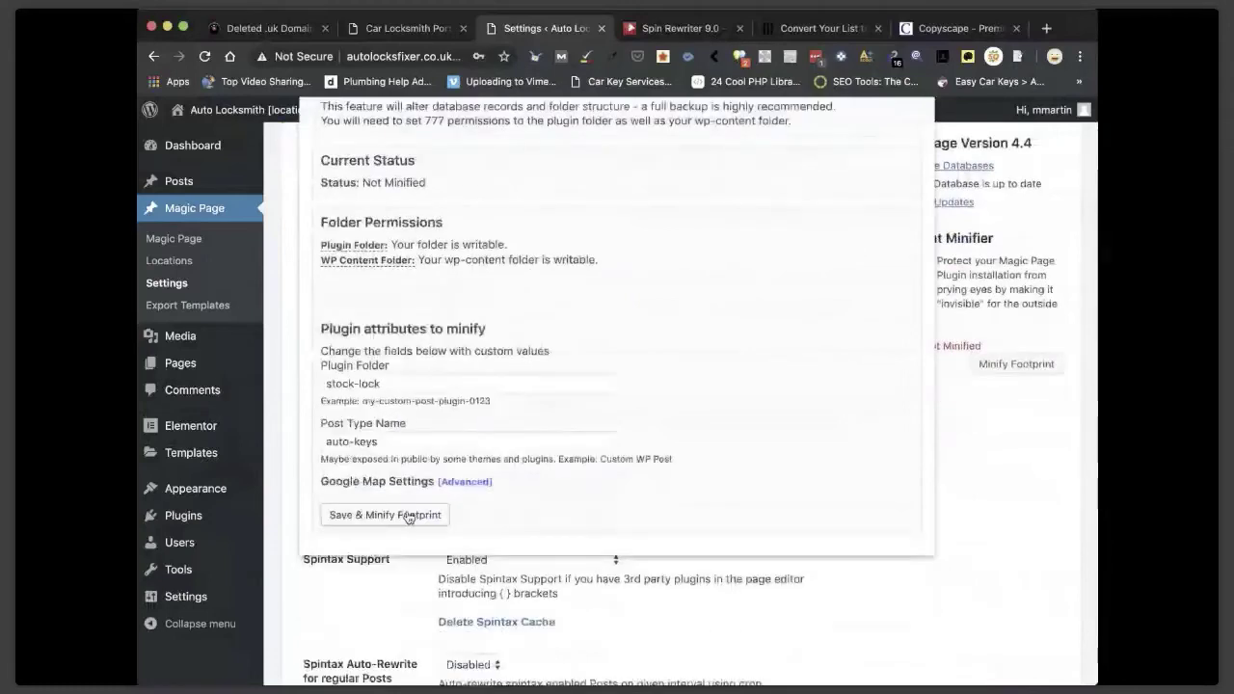
{"action": "left_click", "coordinate": [408, 516]}
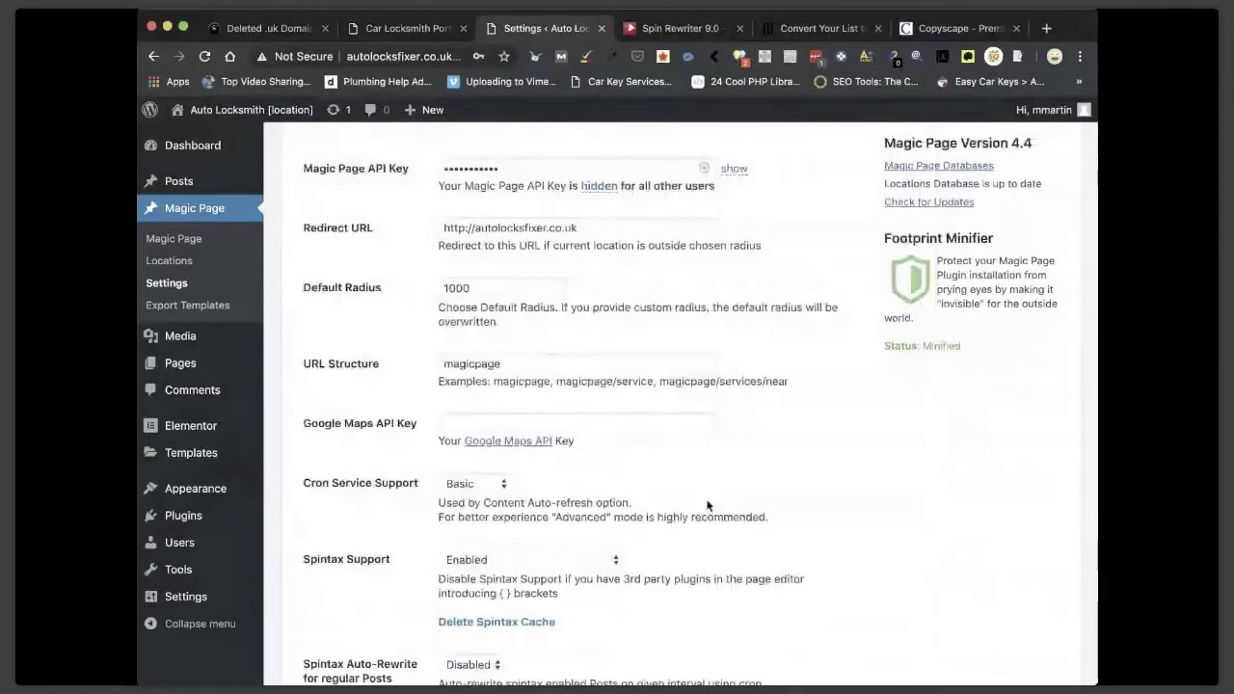
Delete the spintax cache and save the Magic Page settings.
{"action": "scroll", "coordinate": [578, 434], "scroll_direction": "down", "scroll_amount": 3}
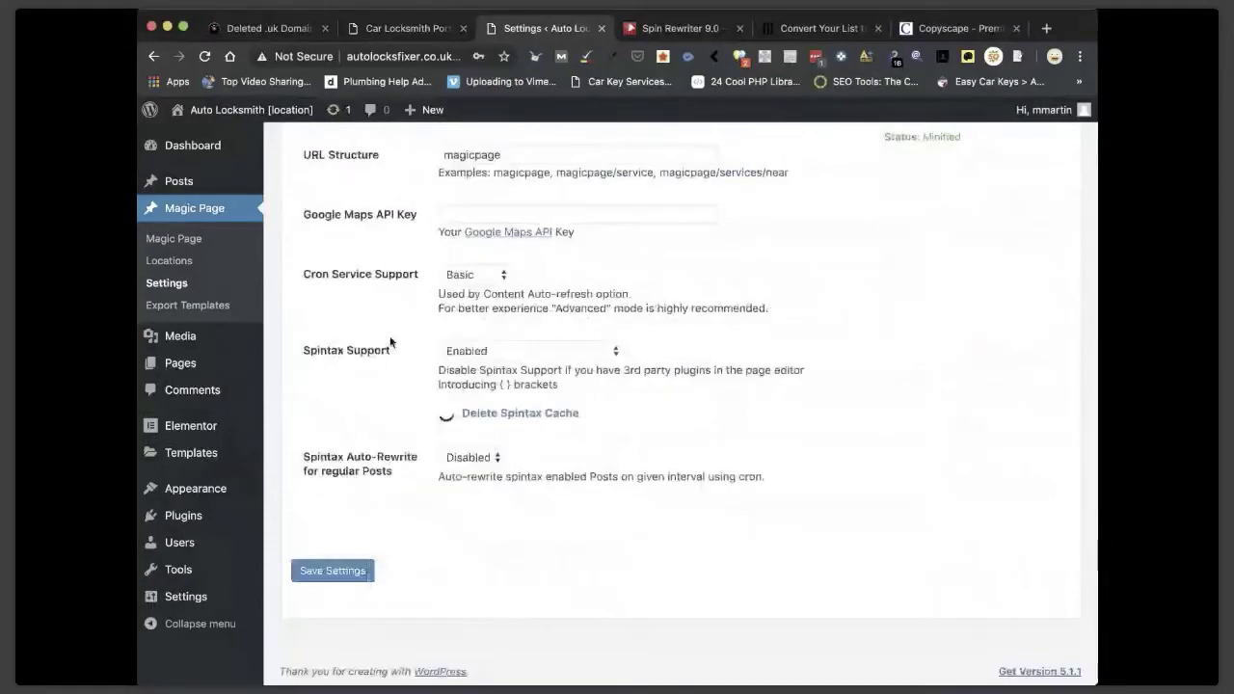
{"action": "scroll", "coordinate": [917, 274], "scroll_direction": "up", "scroll_amount": 2}
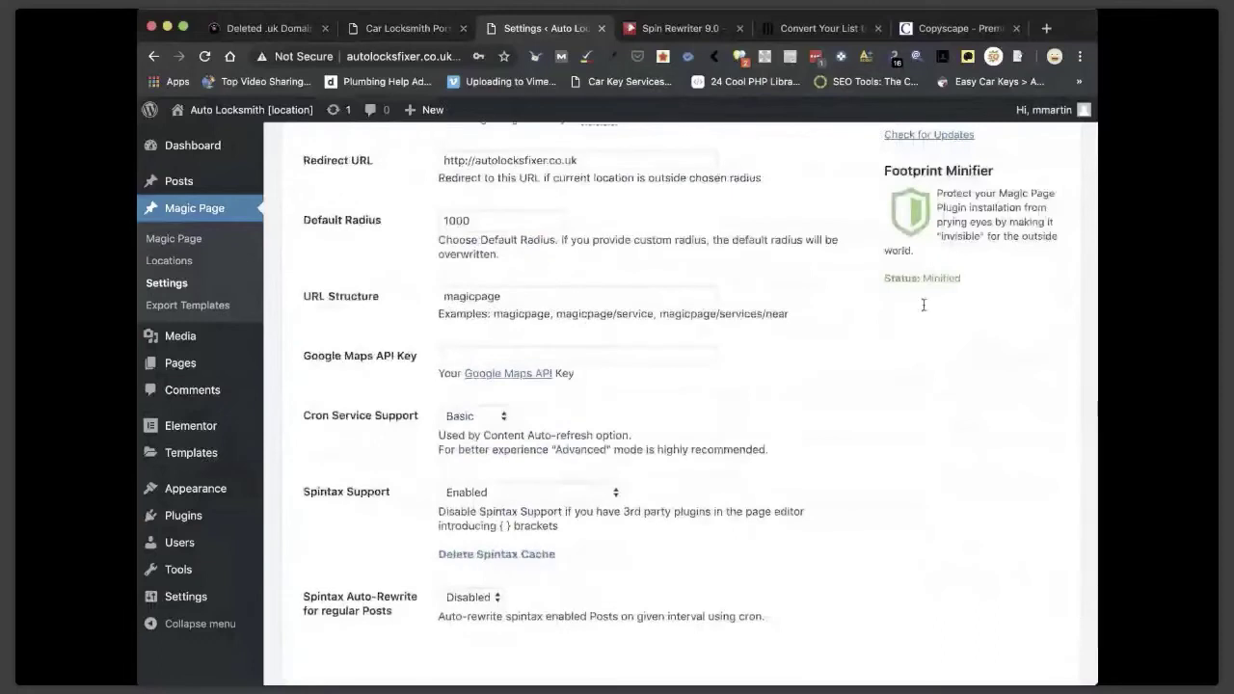
{"action": "scroll", "coordinate": [923, 305], "scroll_direction": "down", "scroll_amount": 1}
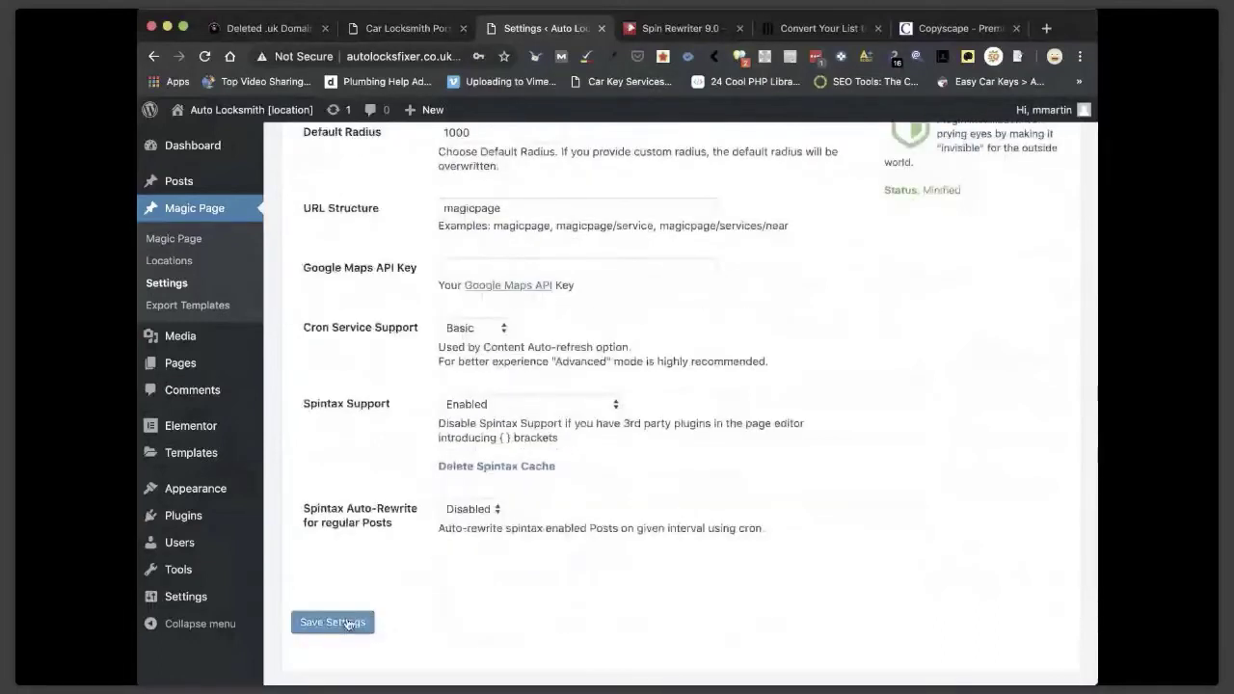
{"action": "left_click", "coordinate": [347, 622]}
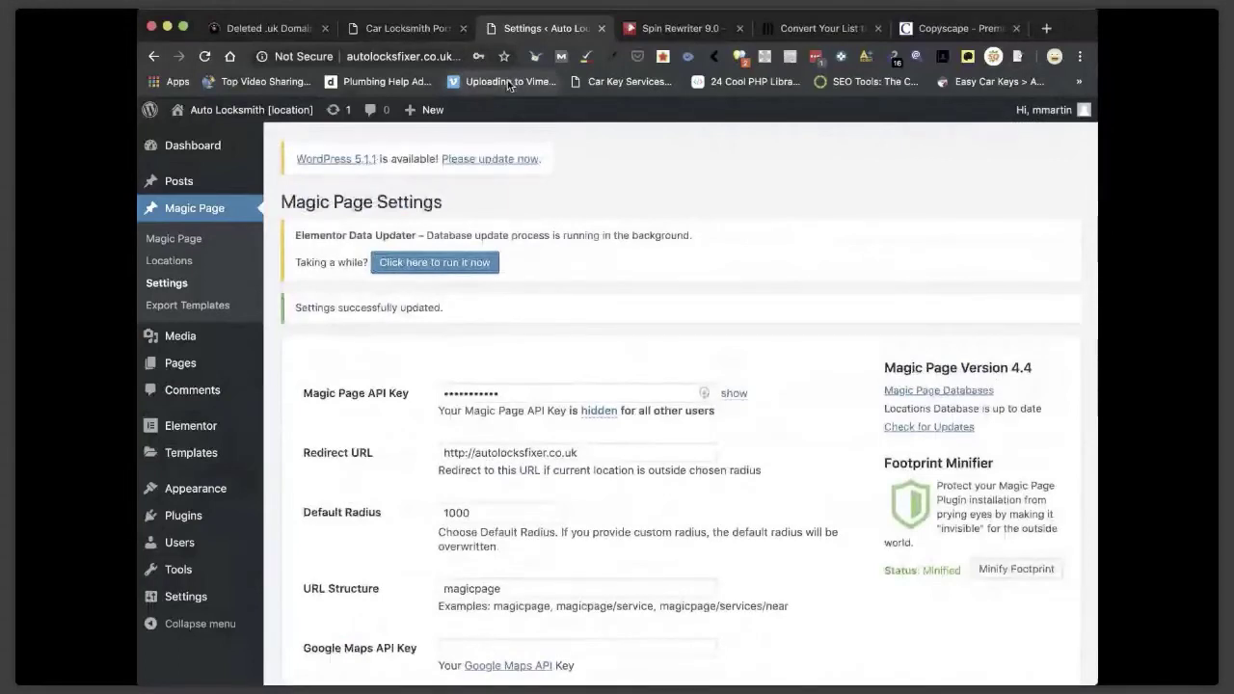
Open the Car Locksmith [location] Magic Page for editing.
{"action": "scroll", "coordinate": [631, 345], "scroll_direction": "down", "scroll_amount": 3}
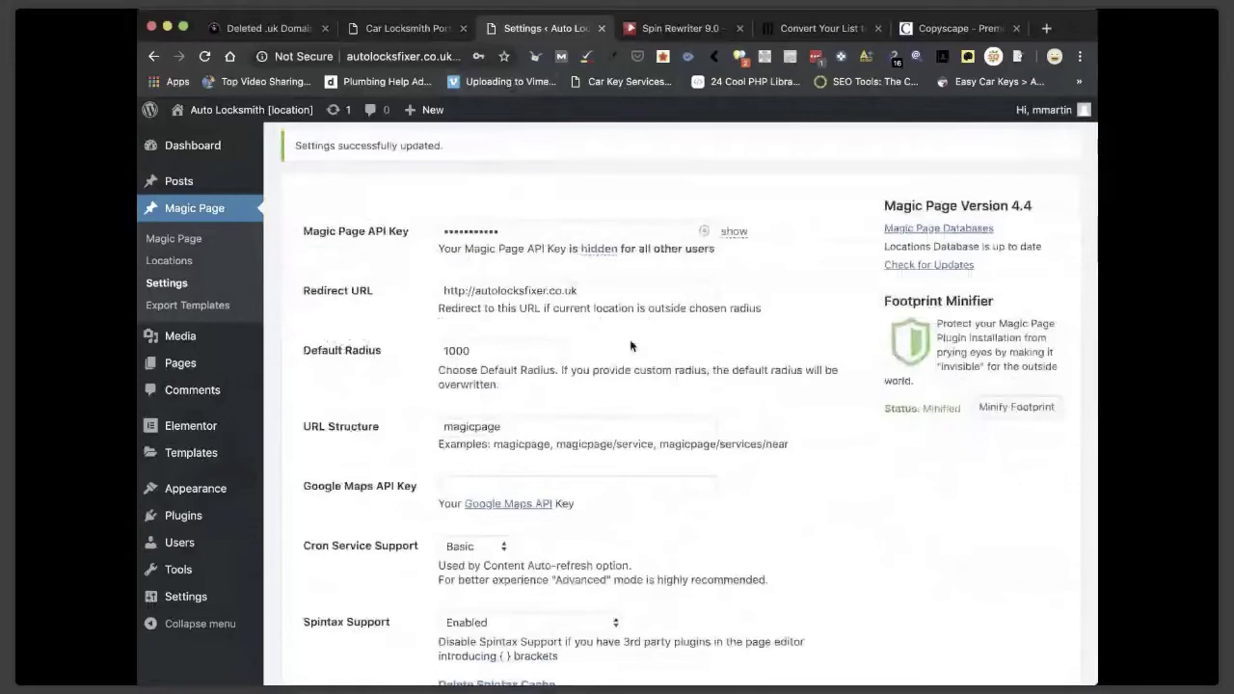
{"action": "scroll", "coordinate": [632, 345], "scroll_direction": "down", "scroll_amount": 3}
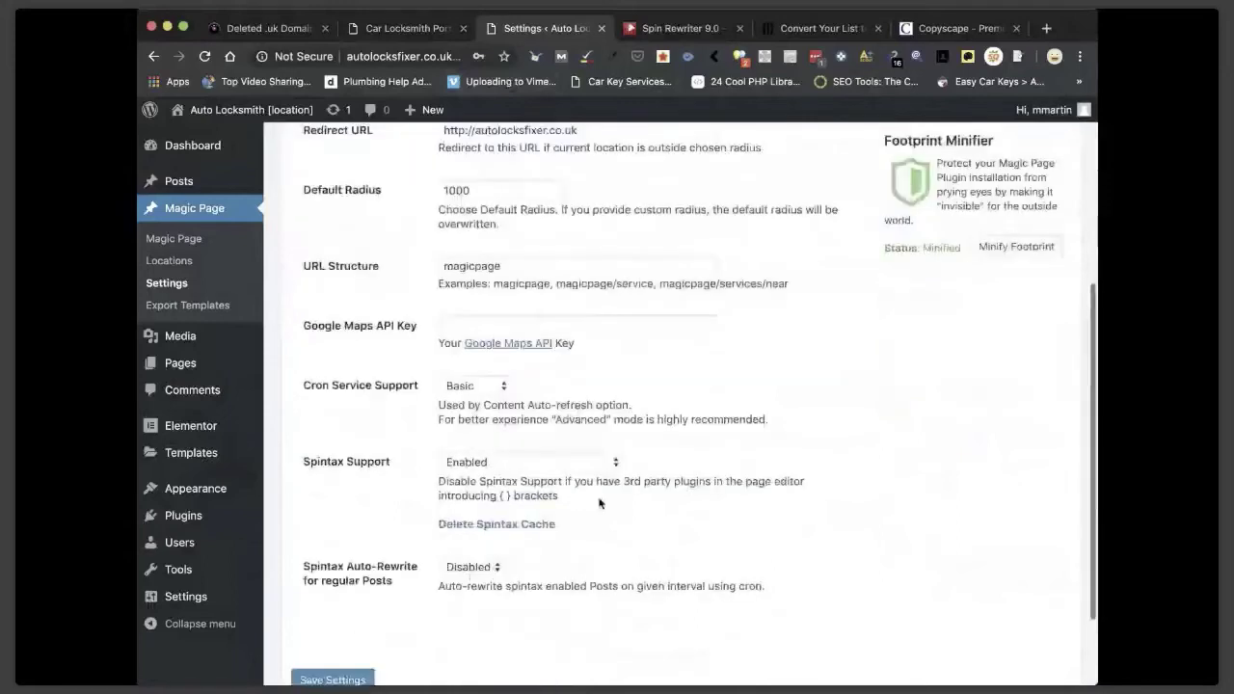
{"action": "scroll", "coordinate": [796, 323], "scroll_direction": "down", "scroll_amount": 1}
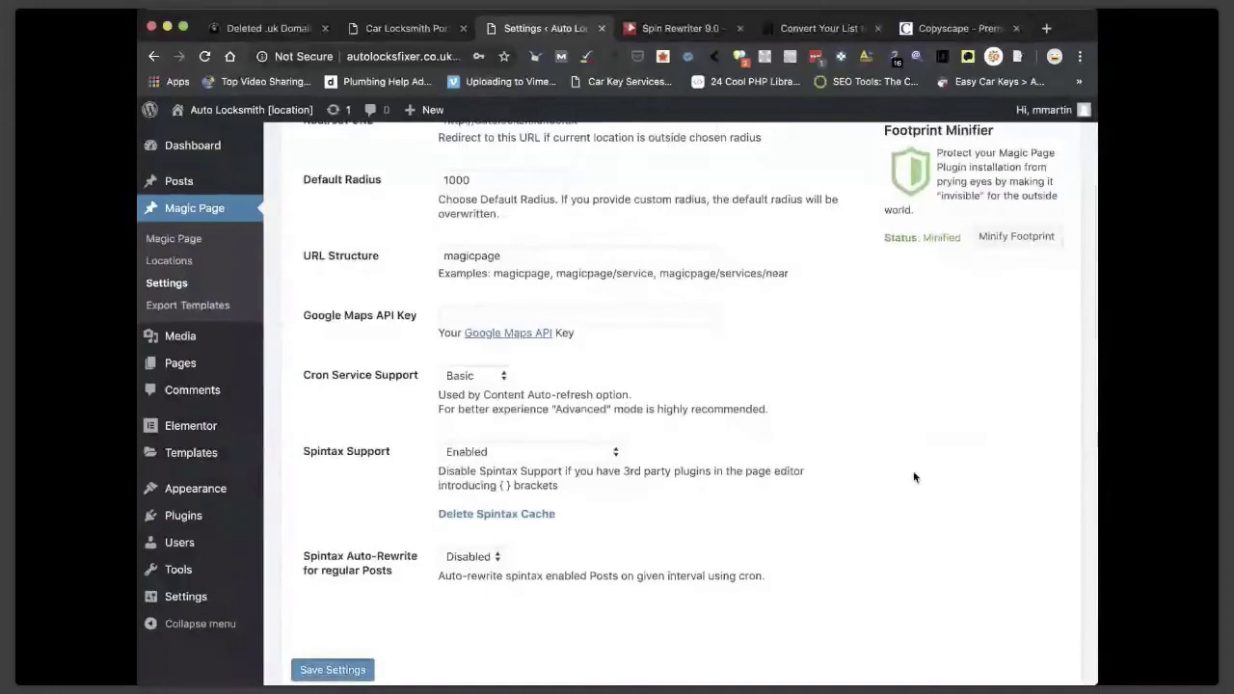
{"action": "left_click", "coordinate": [172, 241]}
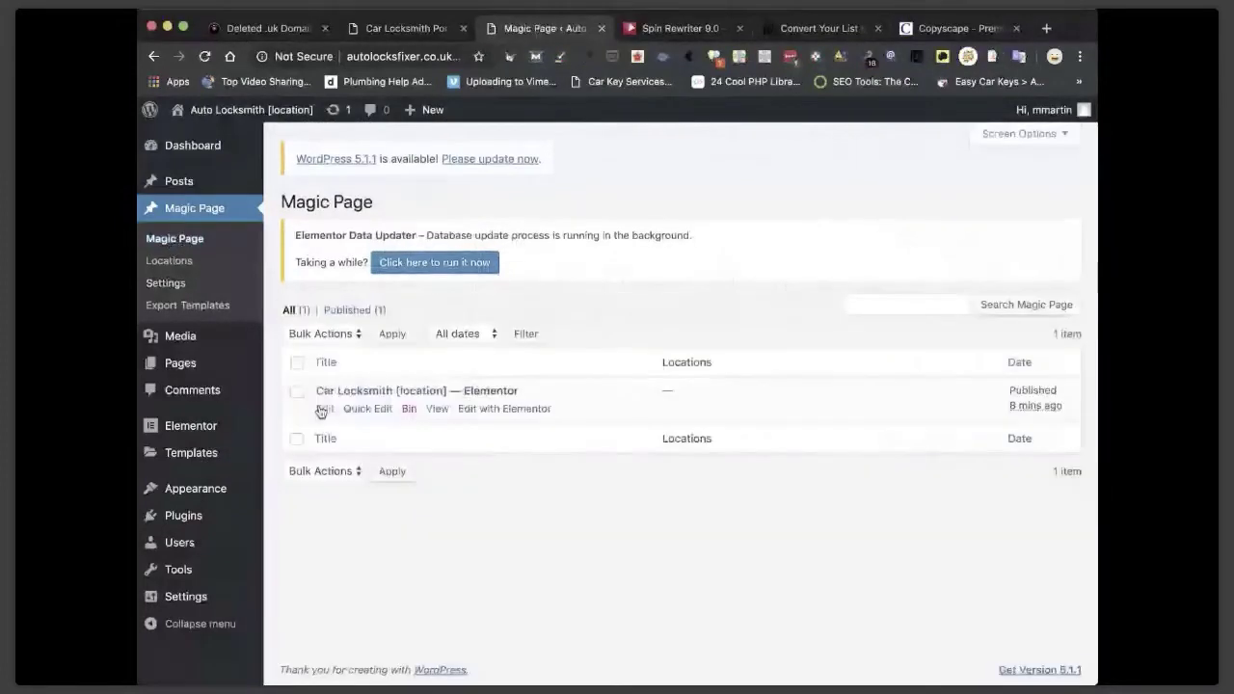
{"action": "left_click", "coordinate": [323, 409]}
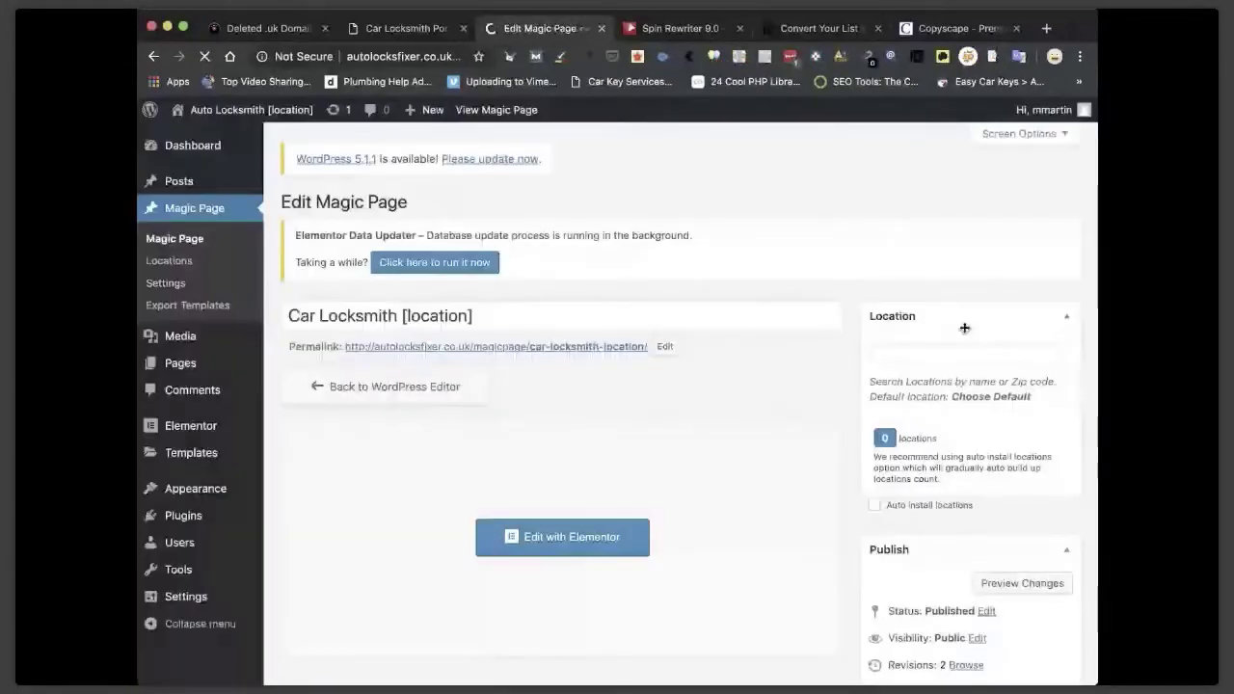
{"action": "type", "text": "stokcpor"}
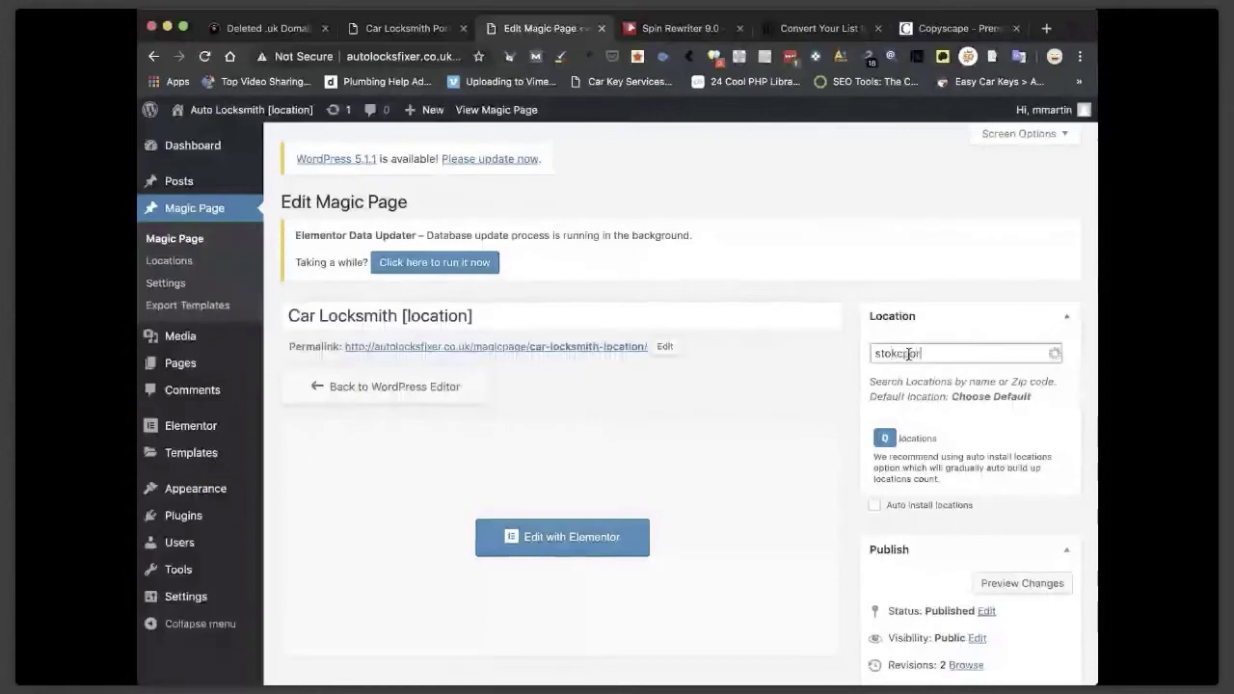
{"action": "type", "text": "t"}
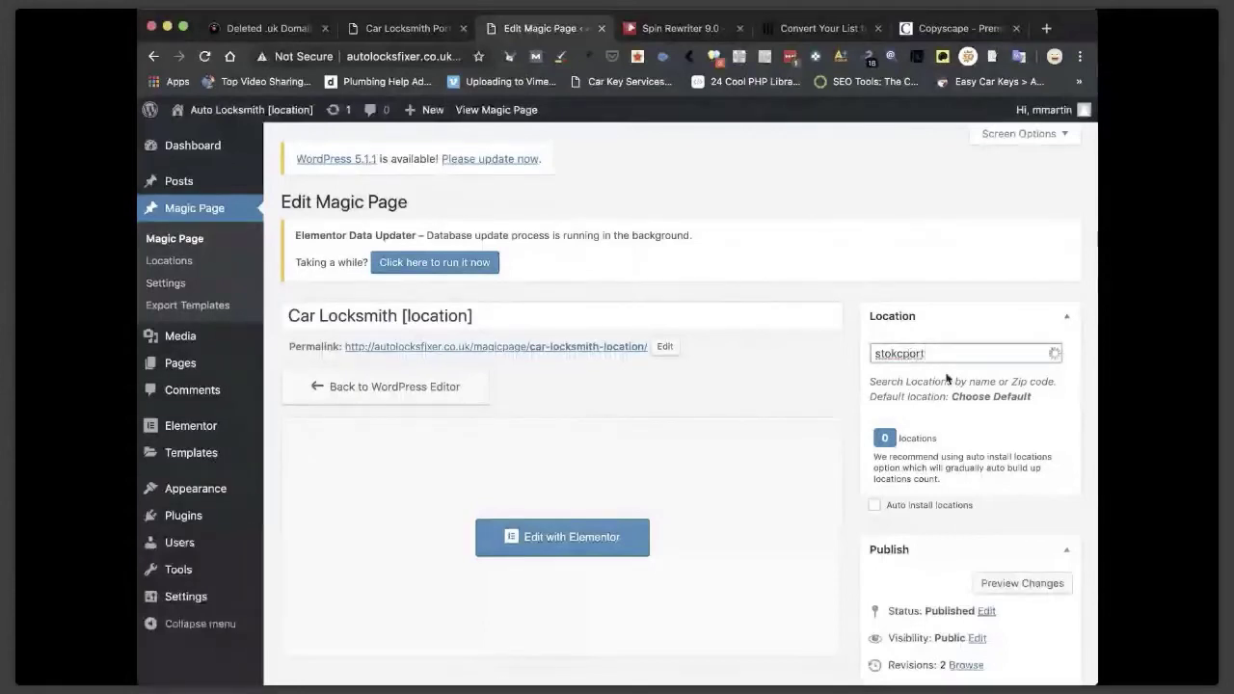
{"action": "scroll", "coordinate": [967, 417], "scroll_direction": "down", "scroll_amount": 2}
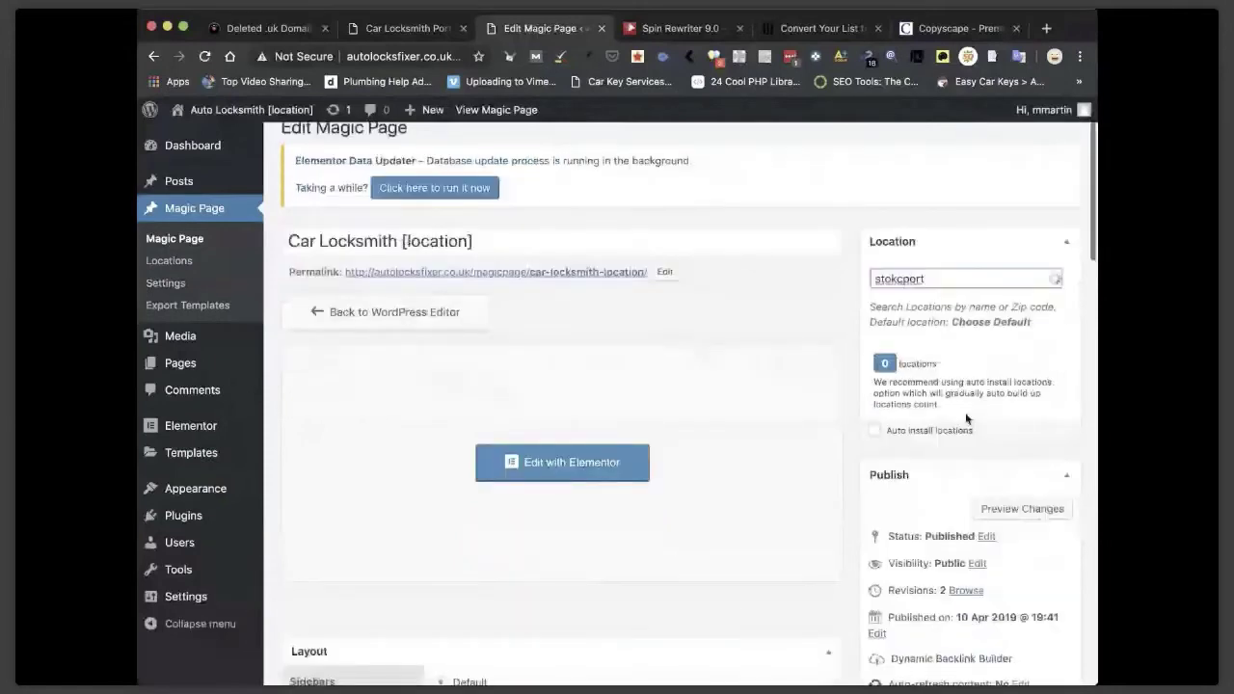
{"action": "scroll", "coordinate": [931, 418], "scroll_direction": "down", "scroll_amount": 1}
Search the page's locations for "st", add Stepping Hill, SK2 7, North West, and update the page.
{"action": "double_click", "coordinate": [930, 270]}
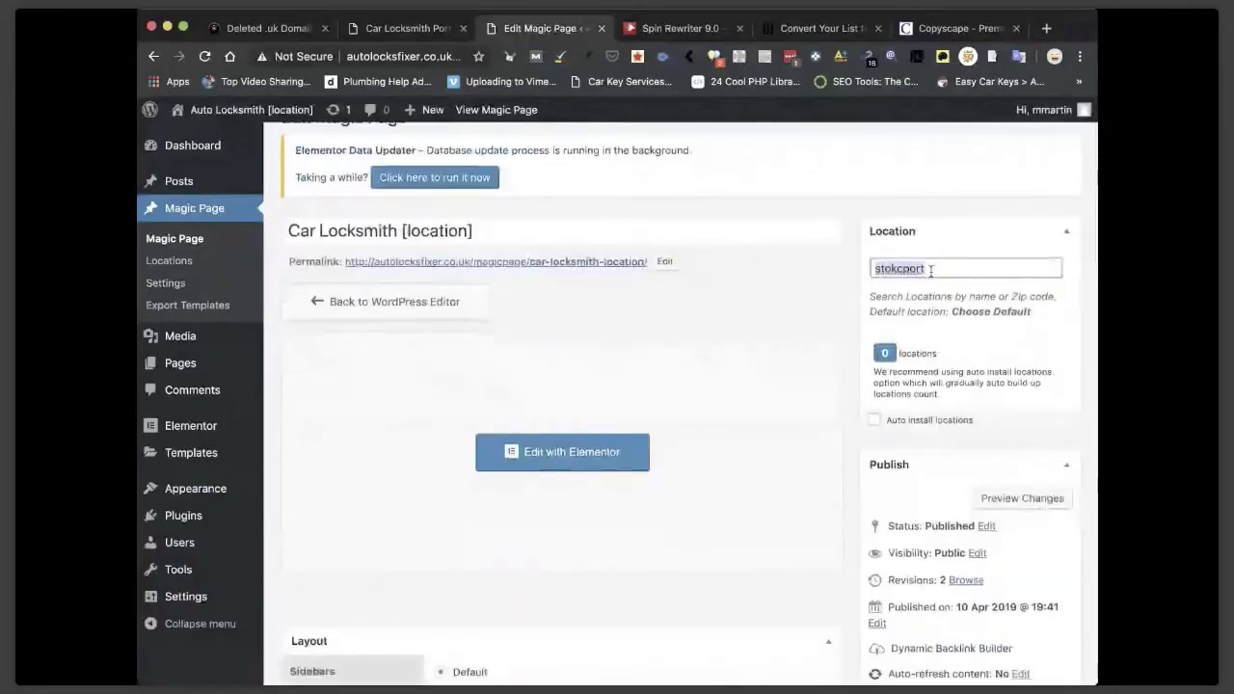
{"action": "type", "text": "st"}
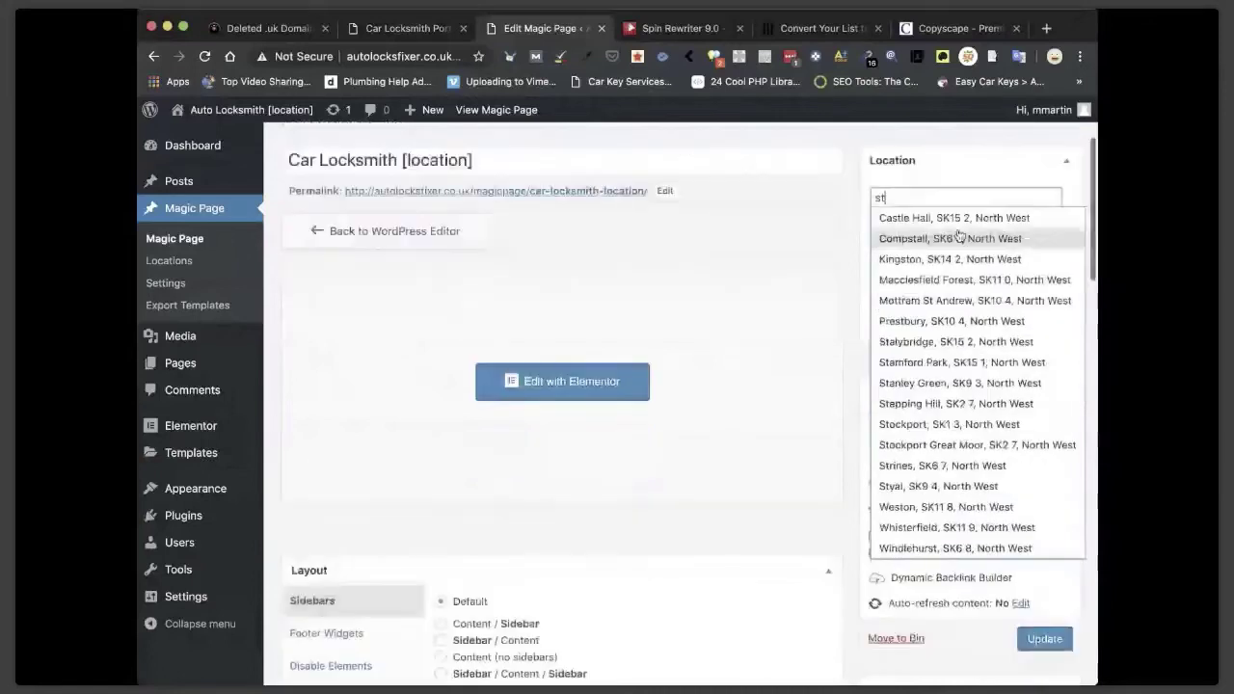
{"action": "scroll", "coordinate": [957, 236], "scroll_direction": "down", "scroll_amount": 2}
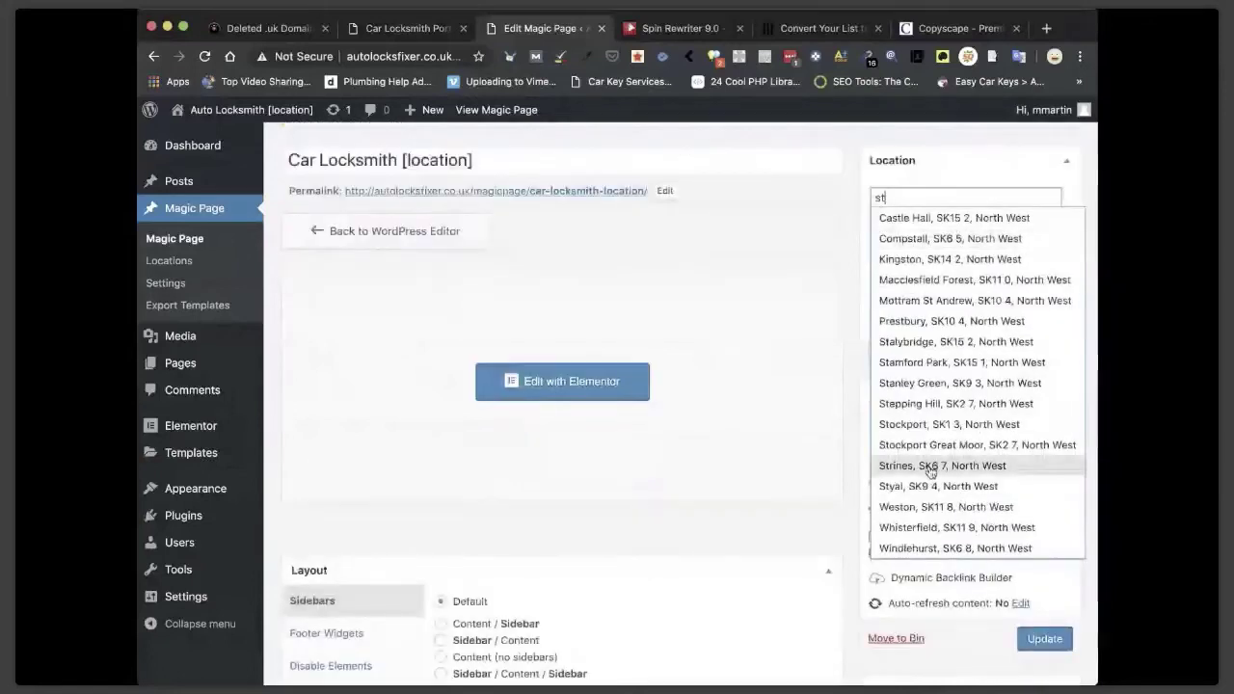
{"action": "scroll", "coordinate": [923, 453], "scroll_direction": "up", "scroll_amount": 1}
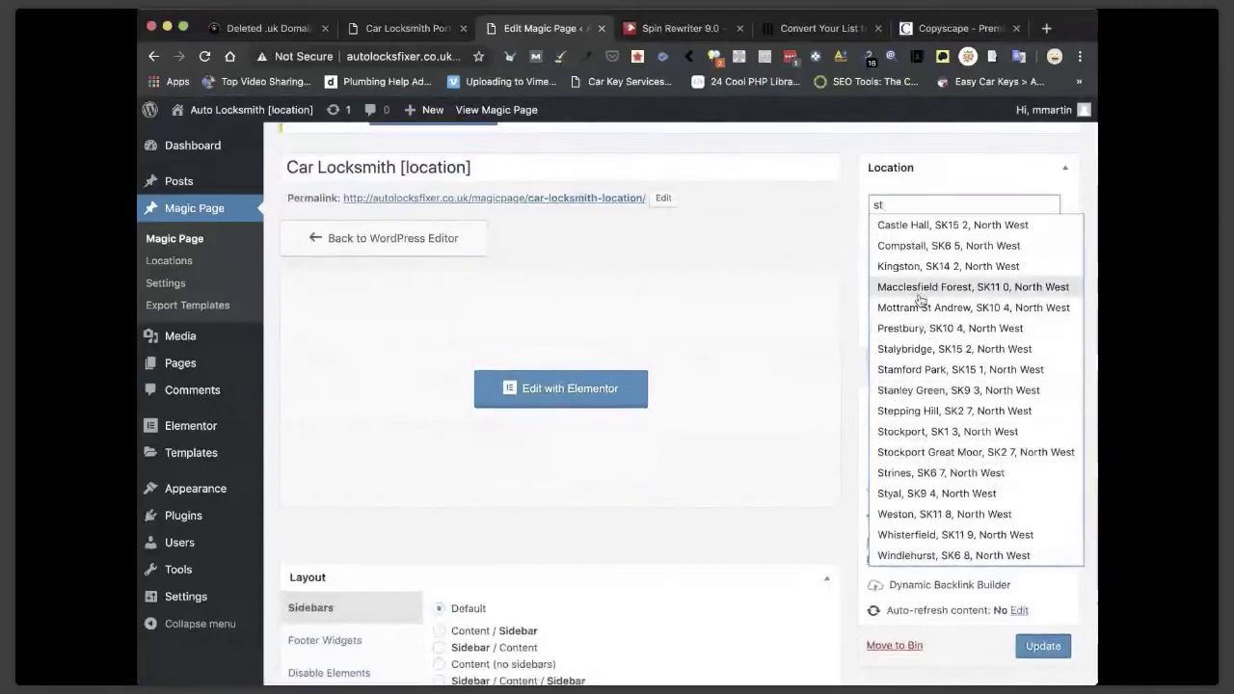
{"action": "left_click", "coordinate": [895, 412]}
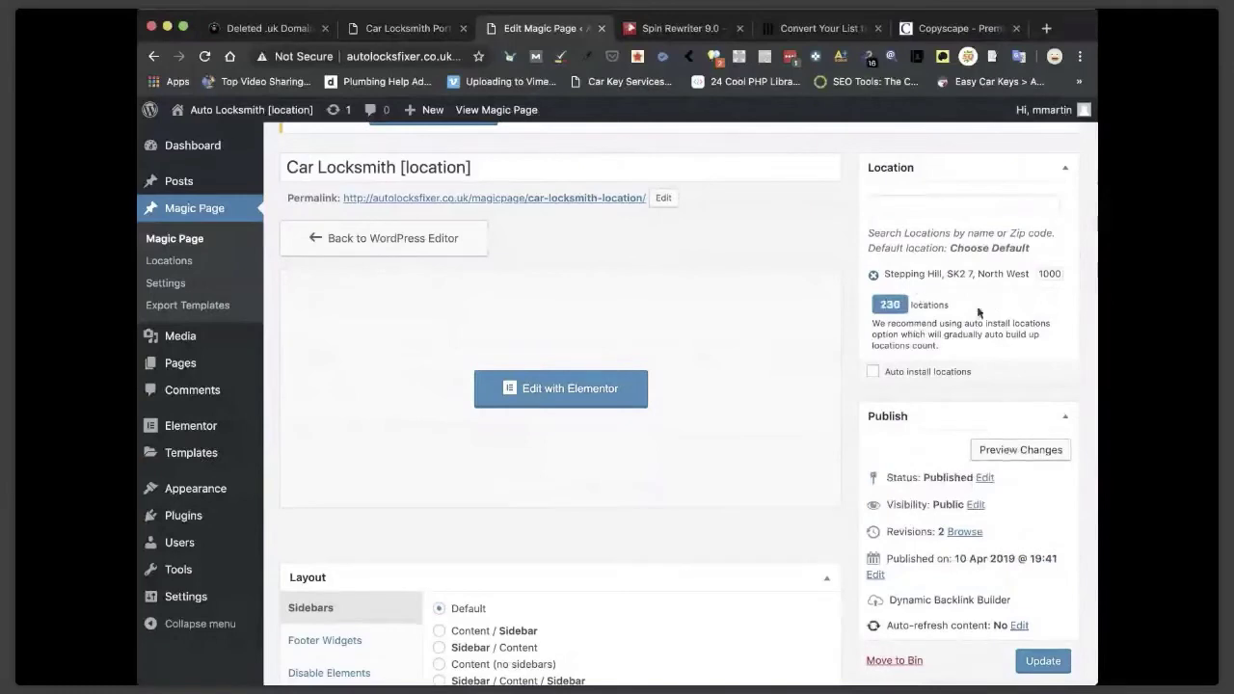
{"action": "left_click", "coordinate": [1035, 661]}
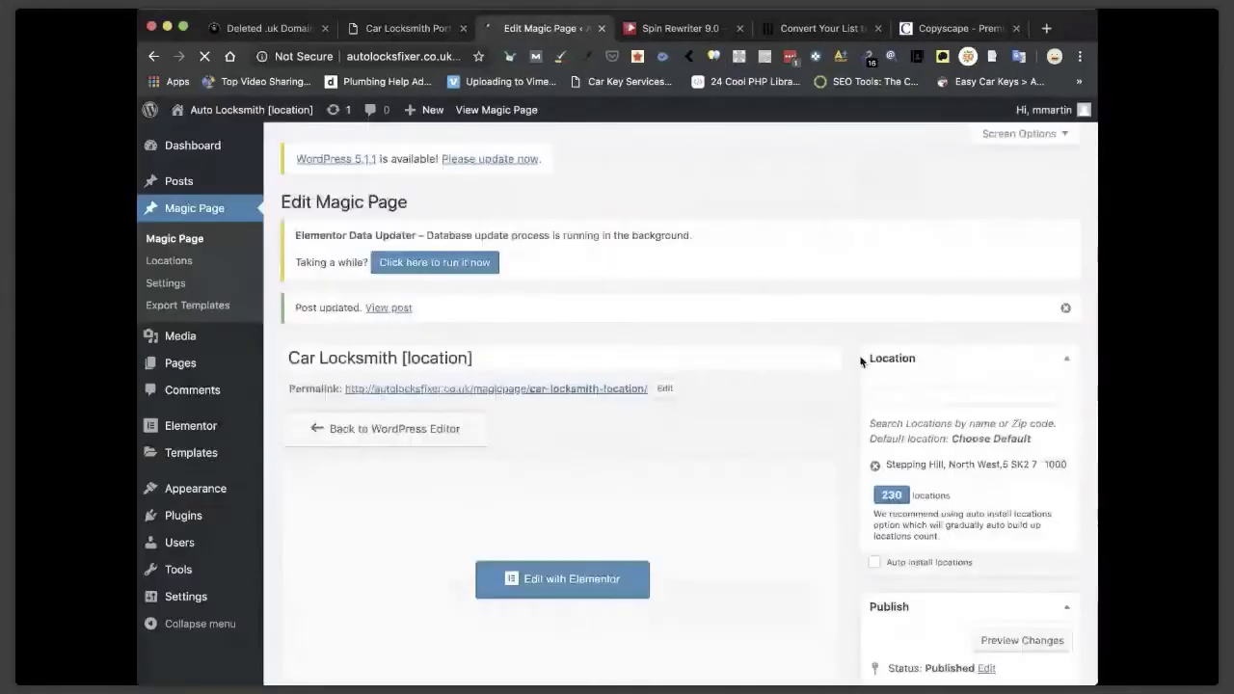
Review the page's header and footer code, SEO settings, xFields, spintax shortcodes and location sets sections.
{"action": "scroll", "coordinate": [848, 434], "scroll_direction": "down", "scroll_amount": 15}
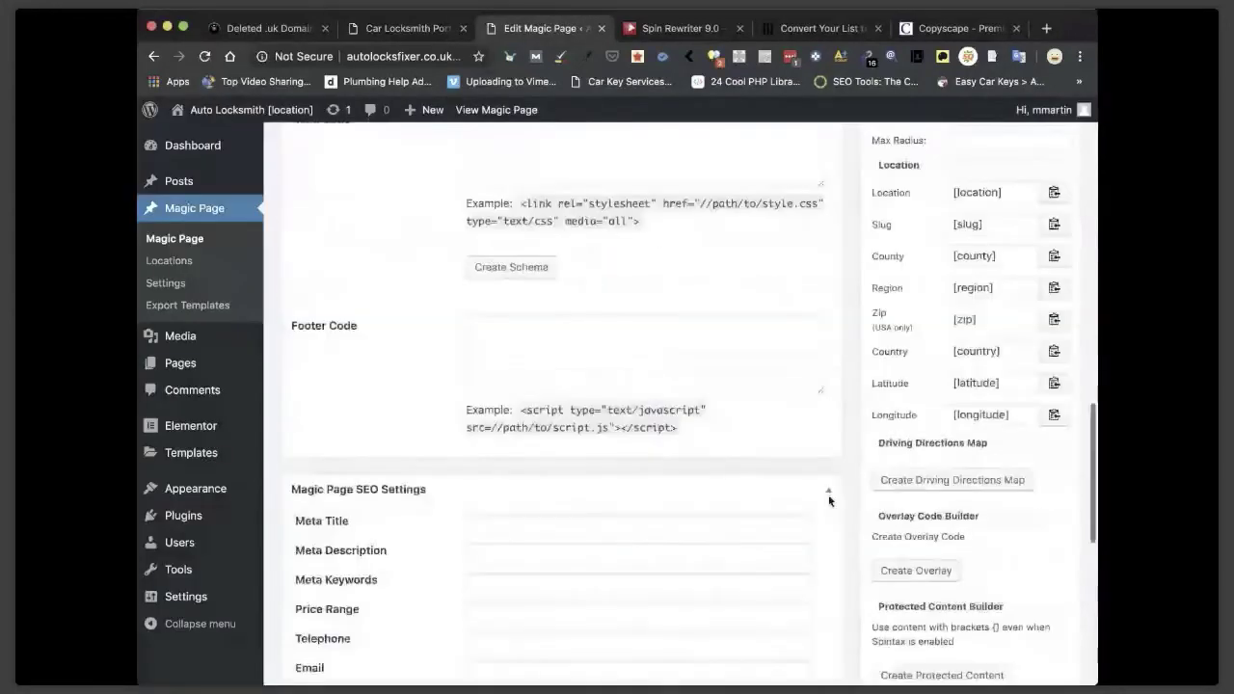
{"action": "scroll", "coordinate": [445, 369], "scroll_direction": "up", "scroll_amount": 2}
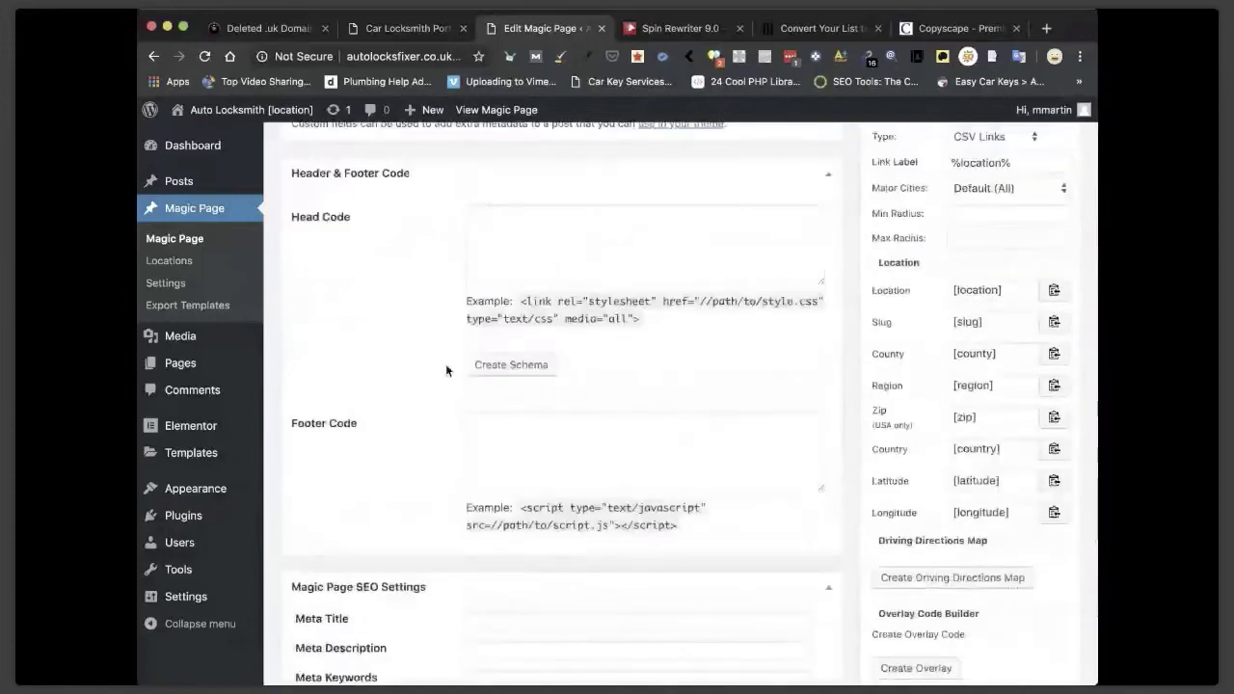
{"action": "scroll", "coordinate": [446, 370], "scroll_direction": "down", "scroll_amount": 8}
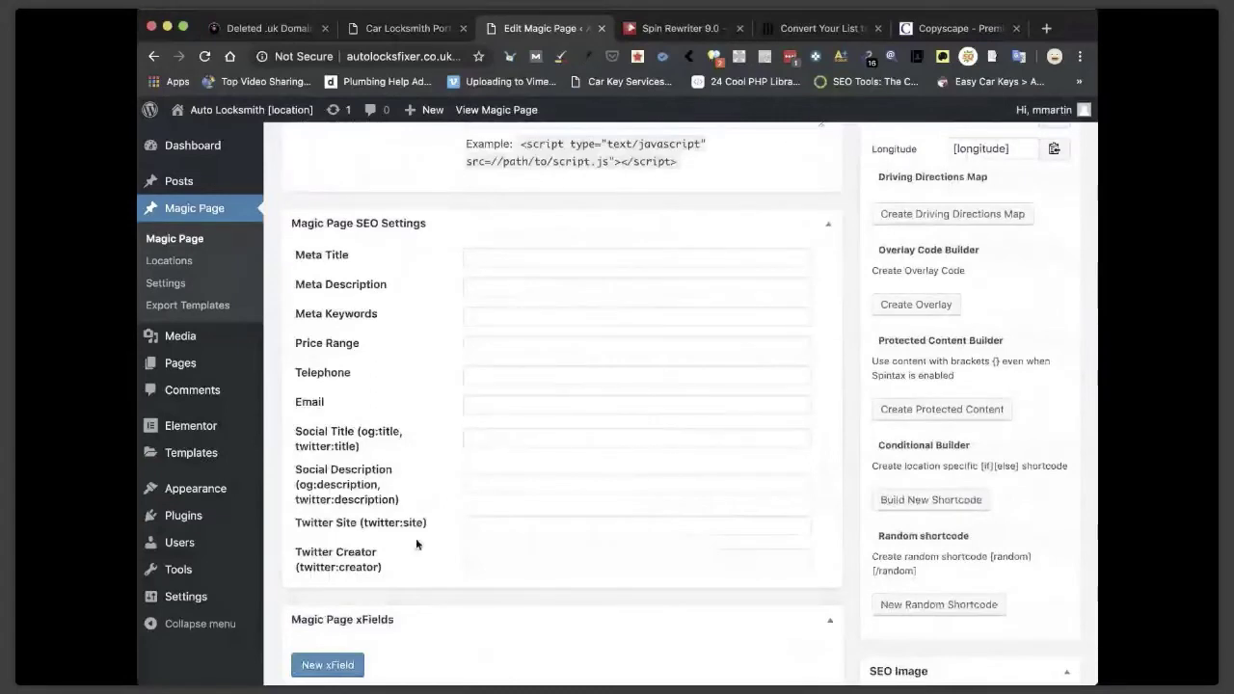
{"action": "scroll", "coordinate": [417, 544], "scroll_direction": "down", "scroll_amount": 5}
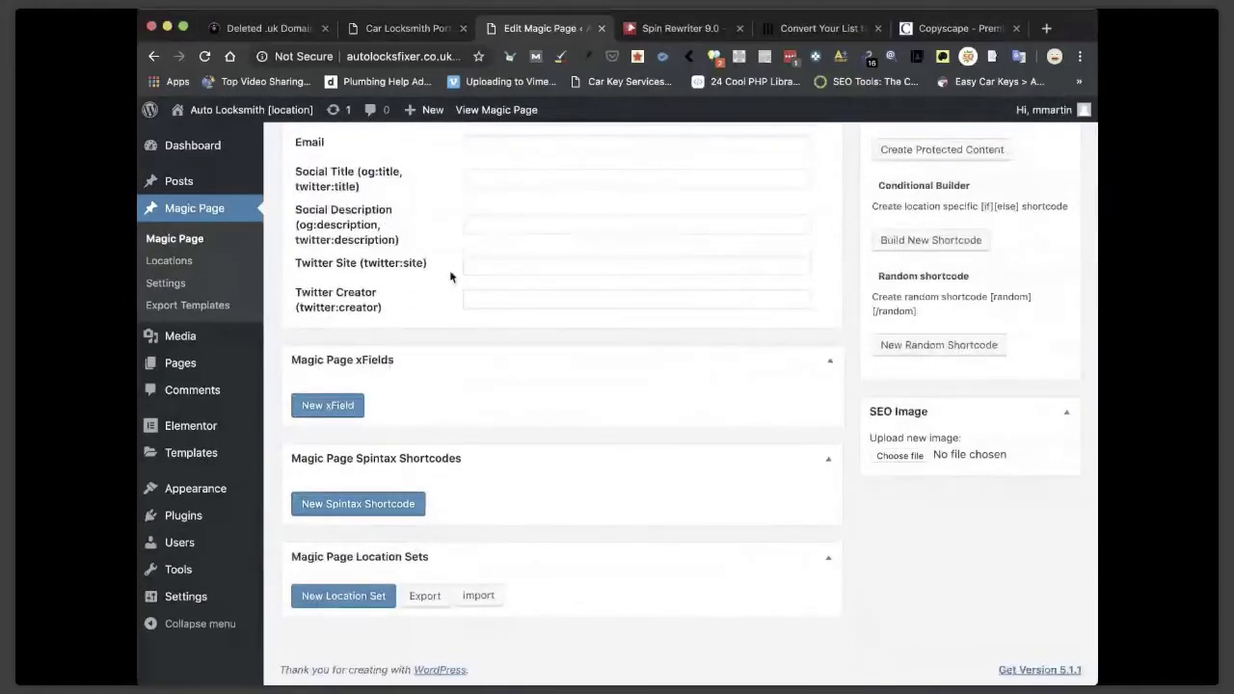
{"action": "scroll", "coordinate": [450, 277], "scroll_direction": "up", "scroll_amount": 10}
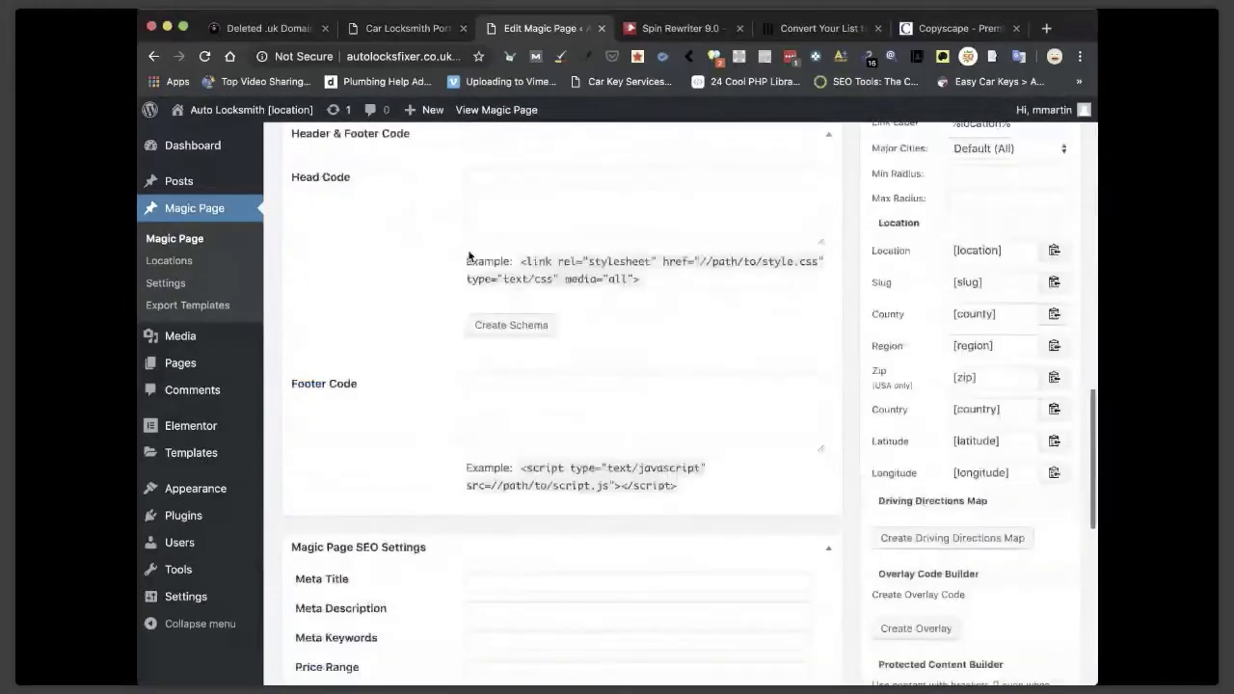
{"action": "scroll", "coordinate": [469, 256], "scroll_direction": "up", "scroll_amount": 10}
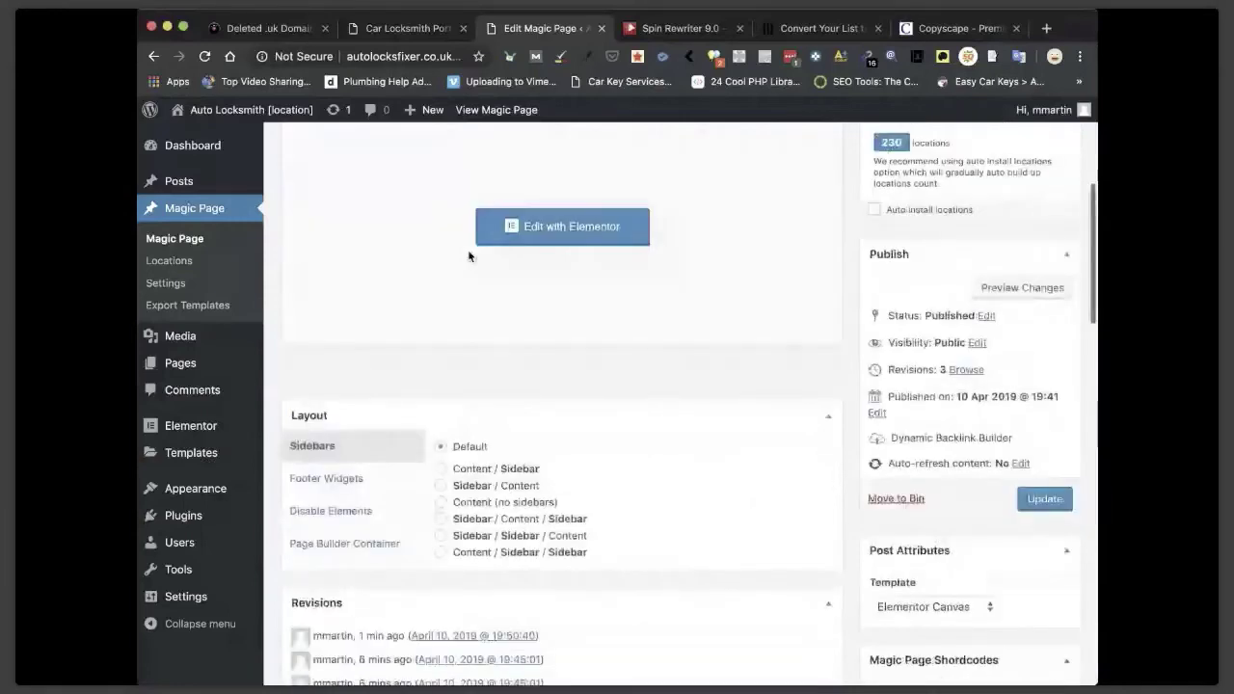
{"action": "scroll", "coordinate": [468, 255], "scroll_direction": "up", "scroll_amount": 5}
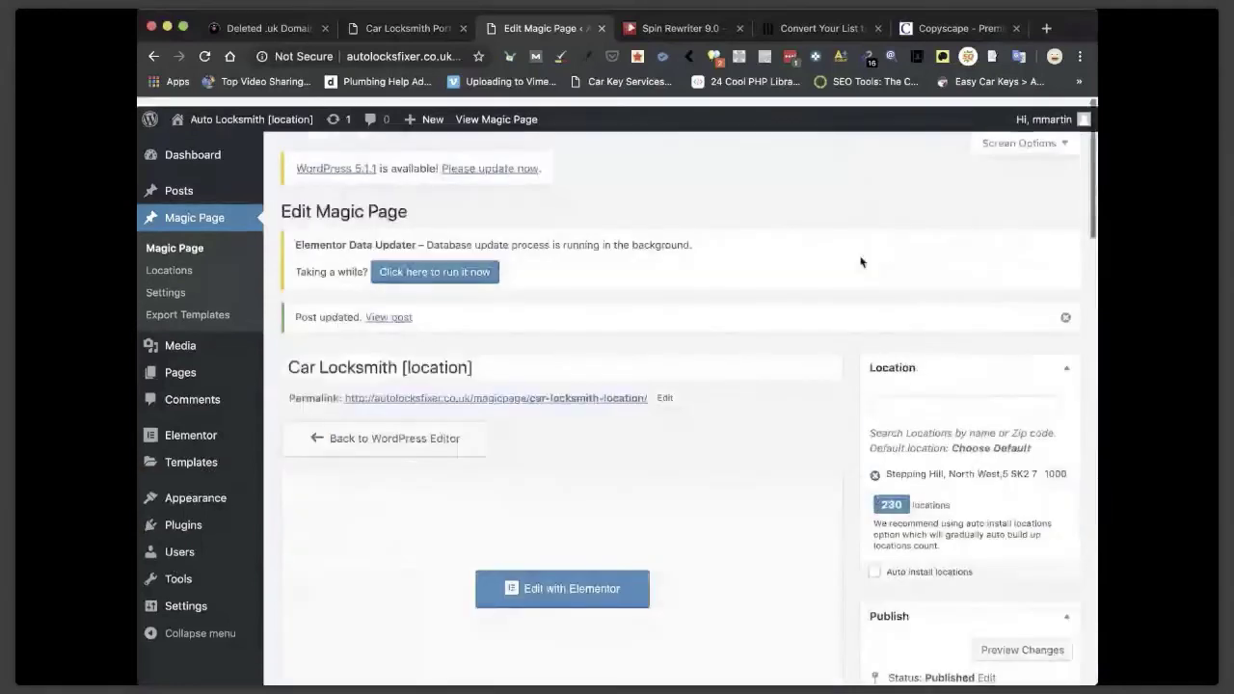
View the published Magic Page and follow its Stepping Hill Auto Locksmith link in the body text.
{"action": "left_click", "coordinate": [470, 117]}
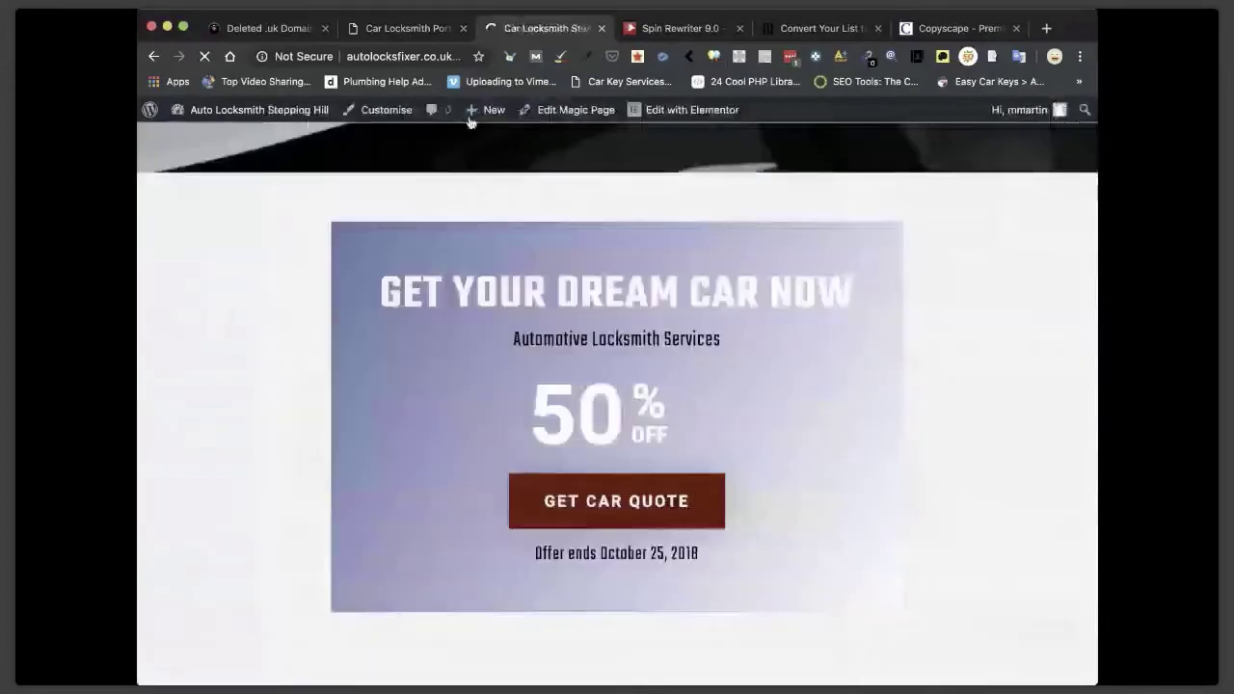
{"action": "scroll", "coordinate": [600, 367], "scroll_direction": "down", "scroll_amount": 5}
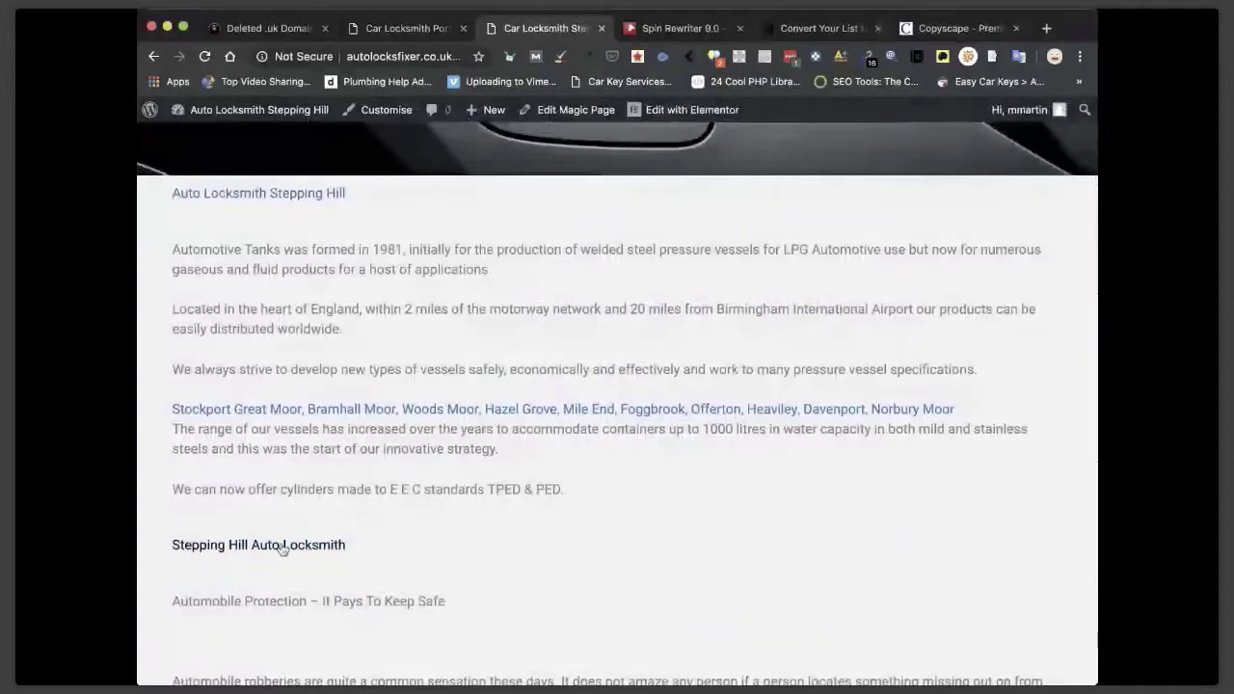
{"action": "left_click", "coordinate": [246, 549]}
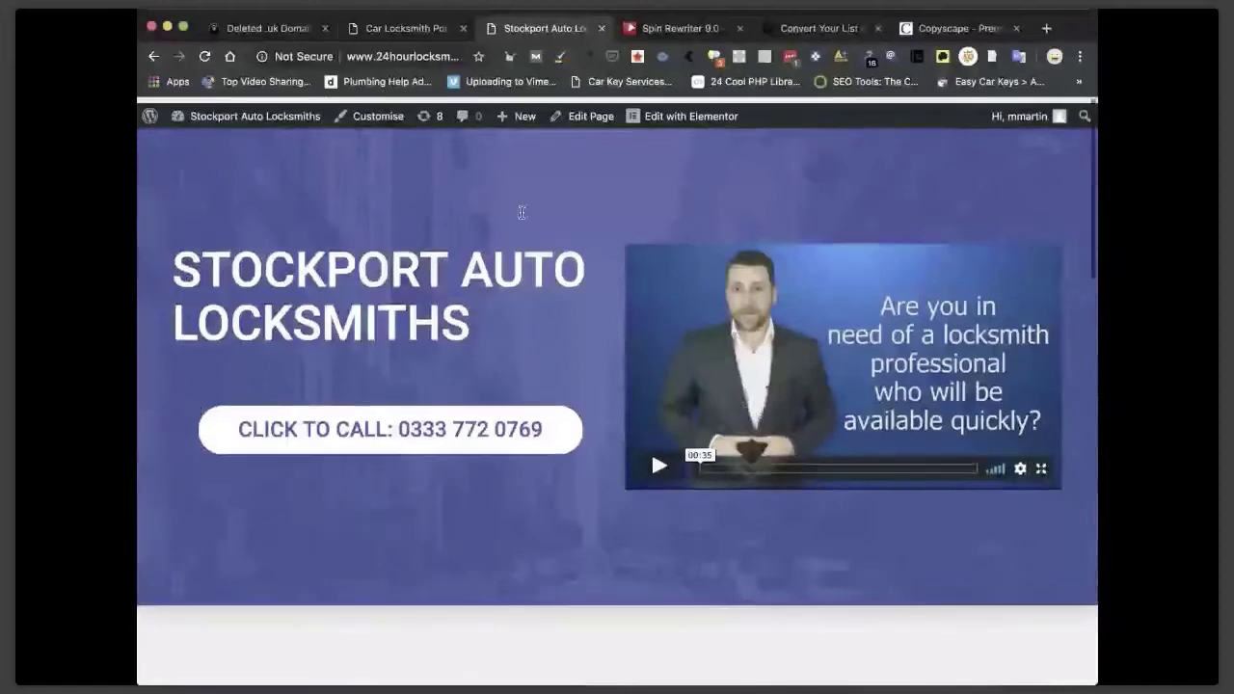
Check the linked site's dashboard and the already open Portwood Auto Locksmiths page, and go back to the Stepping Hill page.
{"action": "left_click", "coordinate": [421, 33]}
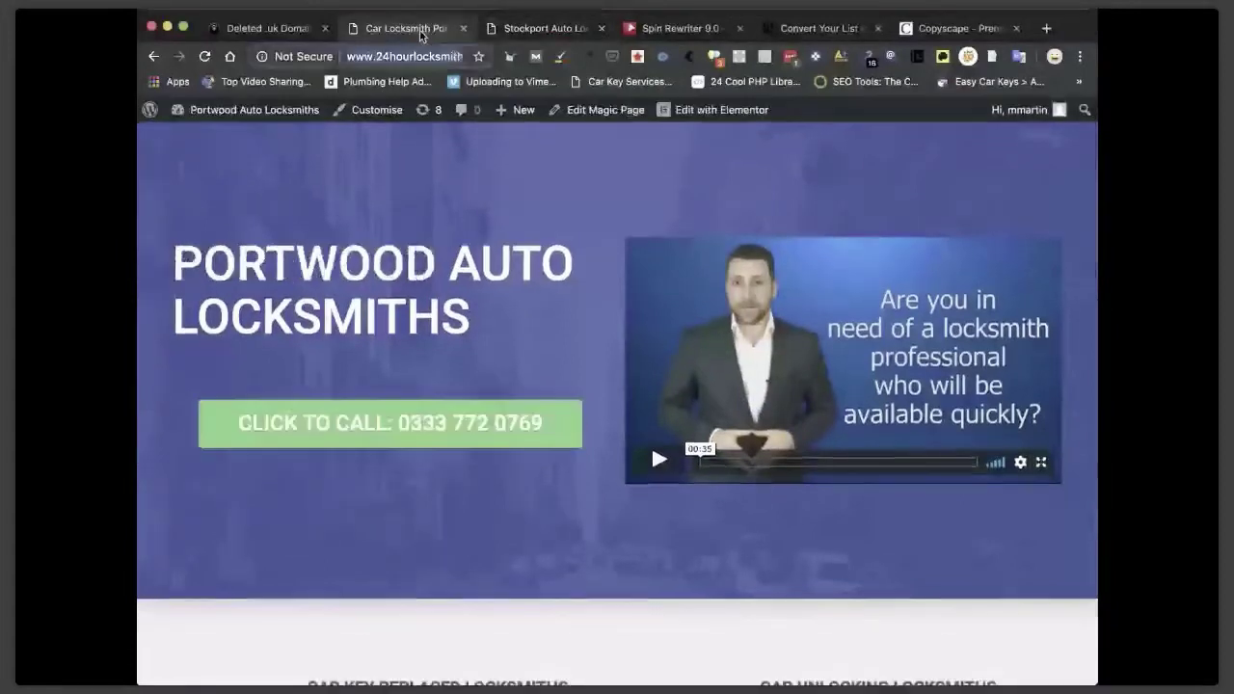
{"action": "left_click", "coordinate": [493, 33]}
{"action": "mouse_move", "coordinate": [244, 112]}
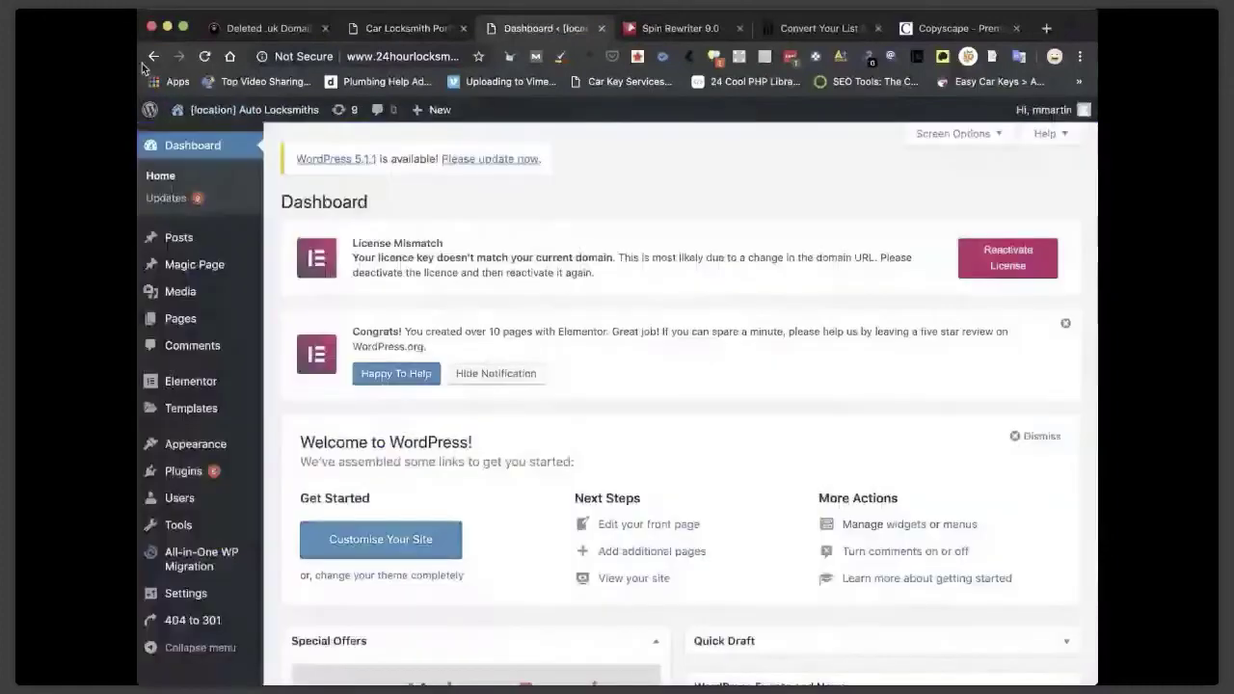
{"action": "left_click", "coordinate": [152, 57]}
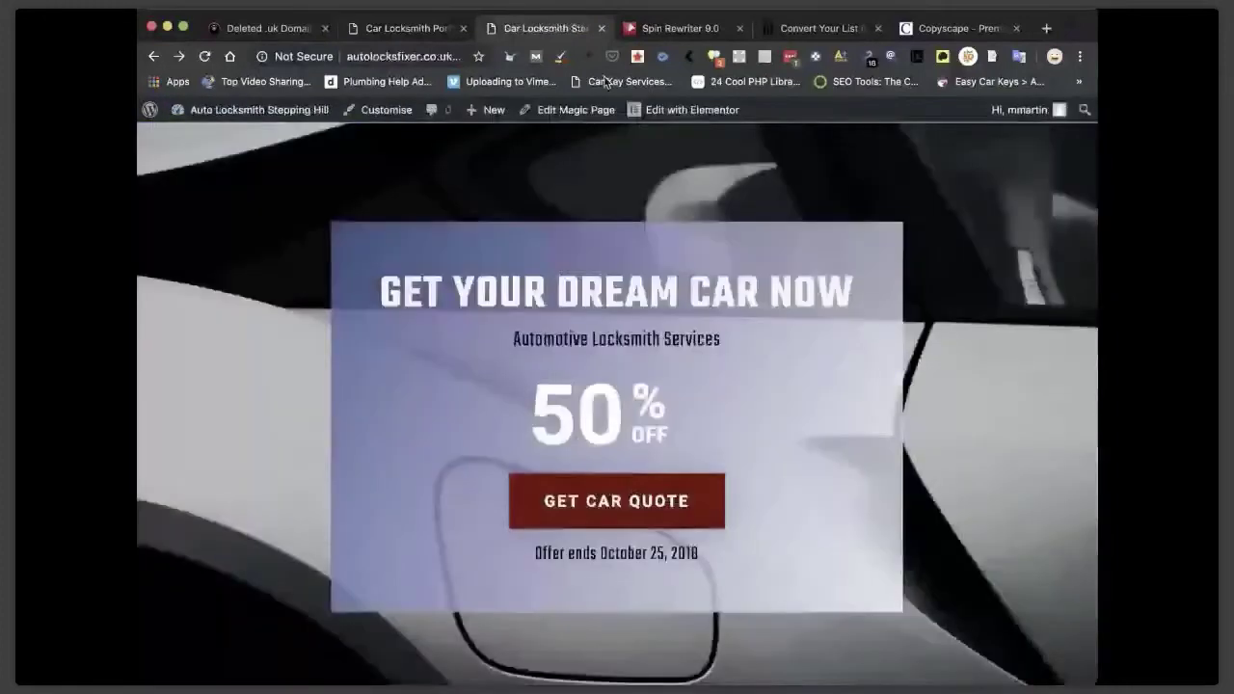
Look through the Stepping Hill page's content and open the Offerton page from its nearby location links to check the spun text.
{"action": "scroll", "coordinate": [576, 311], "scroll_direction": "down", "scroll_amount": 10}
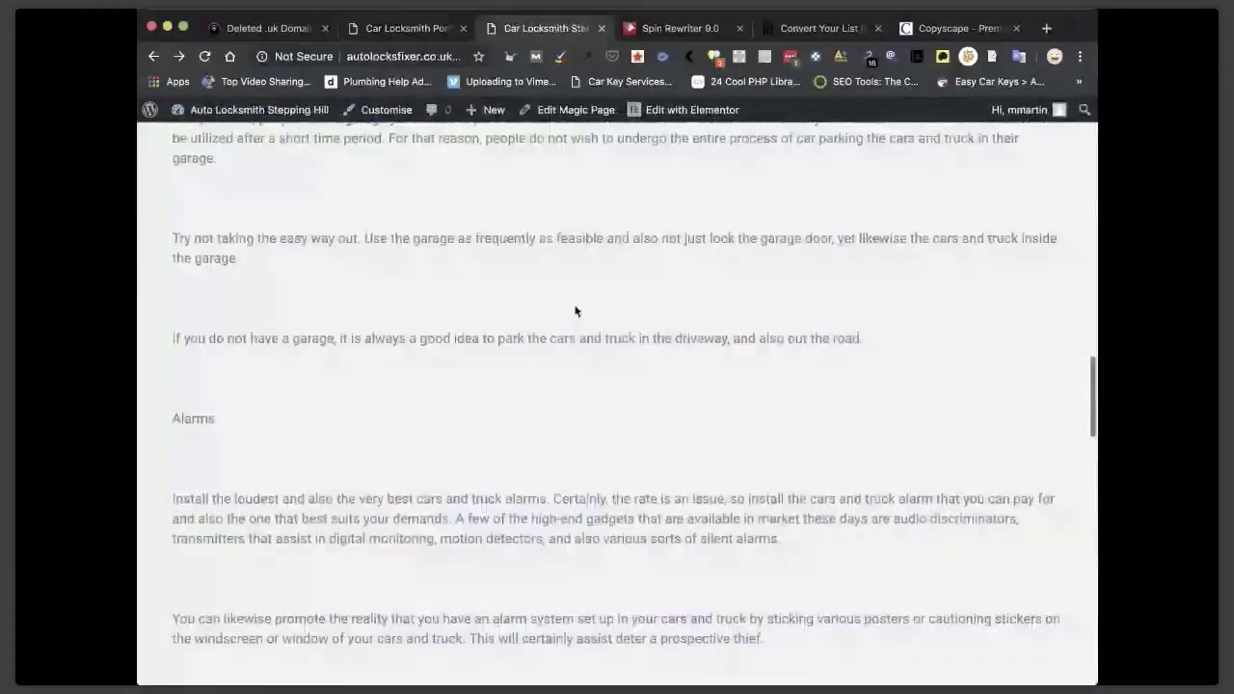
{"action": "scroll", "coordinate": [592, 618], "scroll_direction": "up", "scroll_amount": 5}
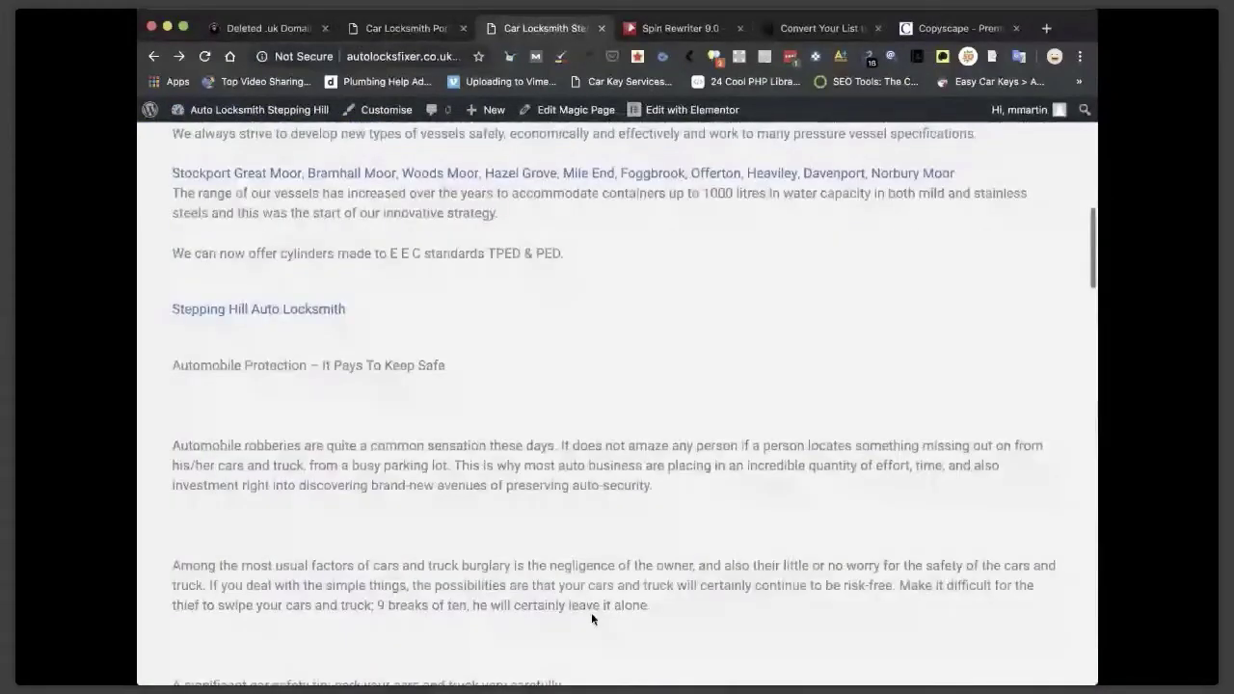
{"action": "scroll", "coordinate": [590, 619], "scroll_direction": "up", "scroll_amount": 3}
{"action": "left_click", "coordinate": [720, 401]}
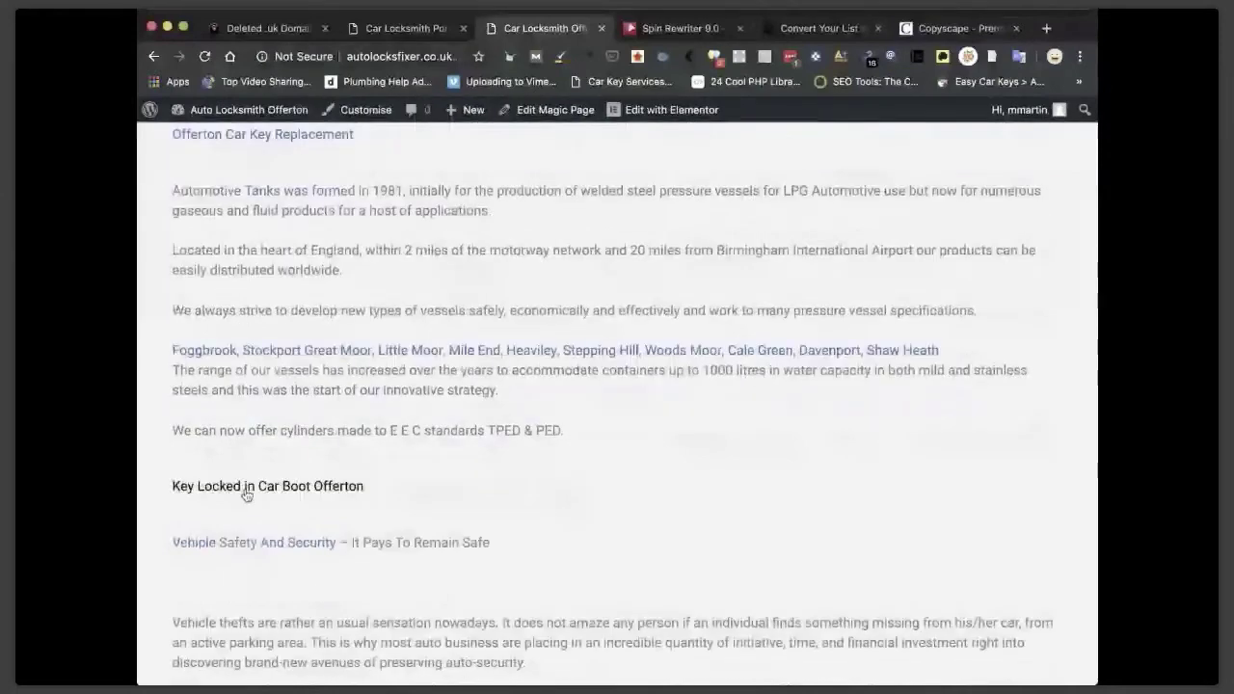
{"action": "scroll", "coordinate": [325, 430], "scroll_direction": "up", "scroll_amount": 2}
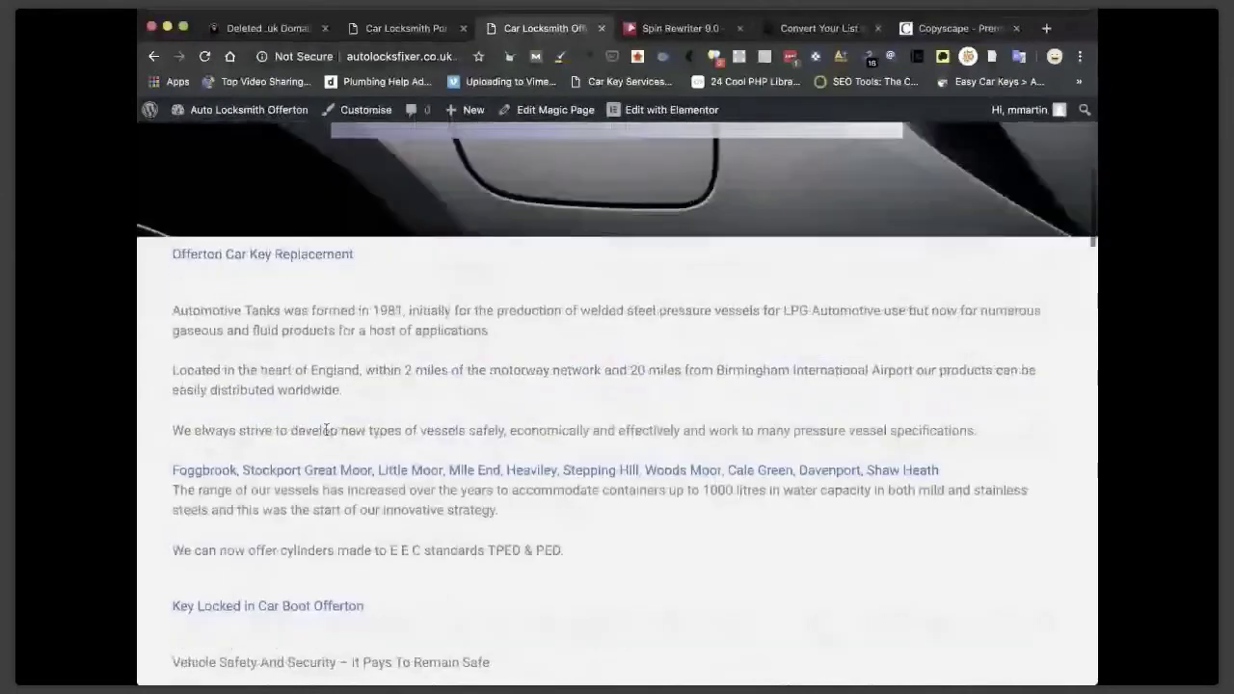
Follow the Offerton Car Key Replacement link to check its target page, and go back to the Offerton page.
{"action": "scroll", "coordinate": [282, 293], "scroll_direction": "up", "scroll_amount": 1}
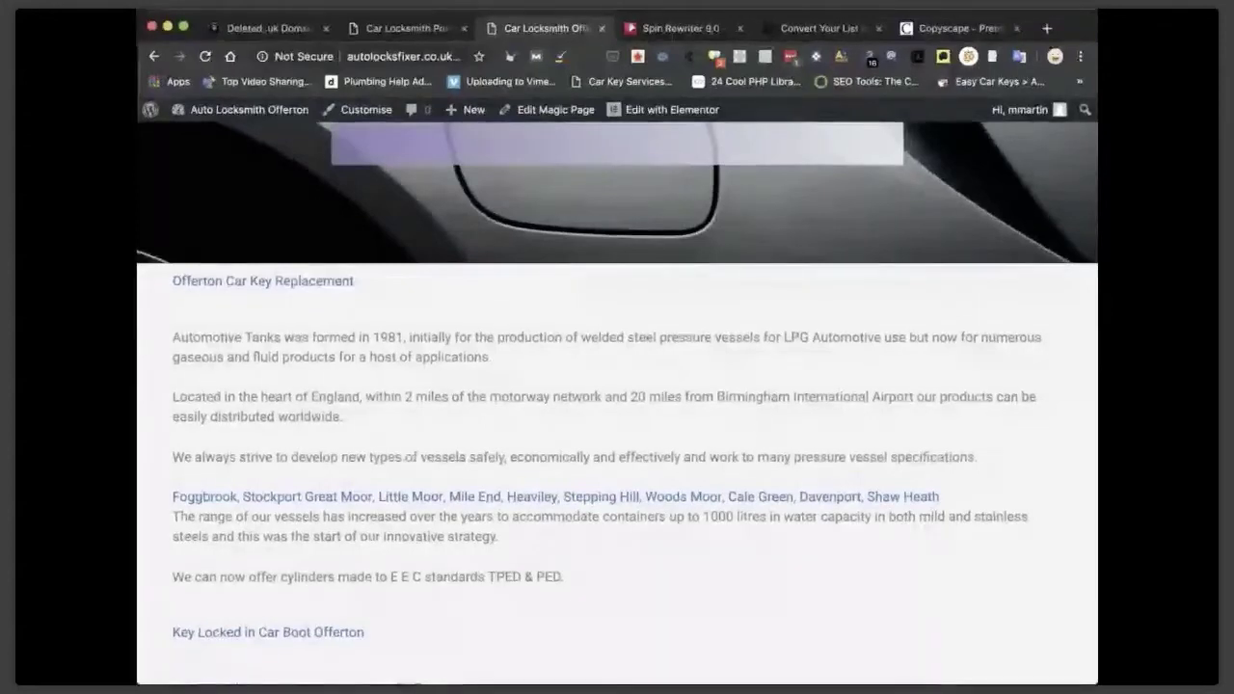
{"action": "left_click", "coordinate": [254, 287]}
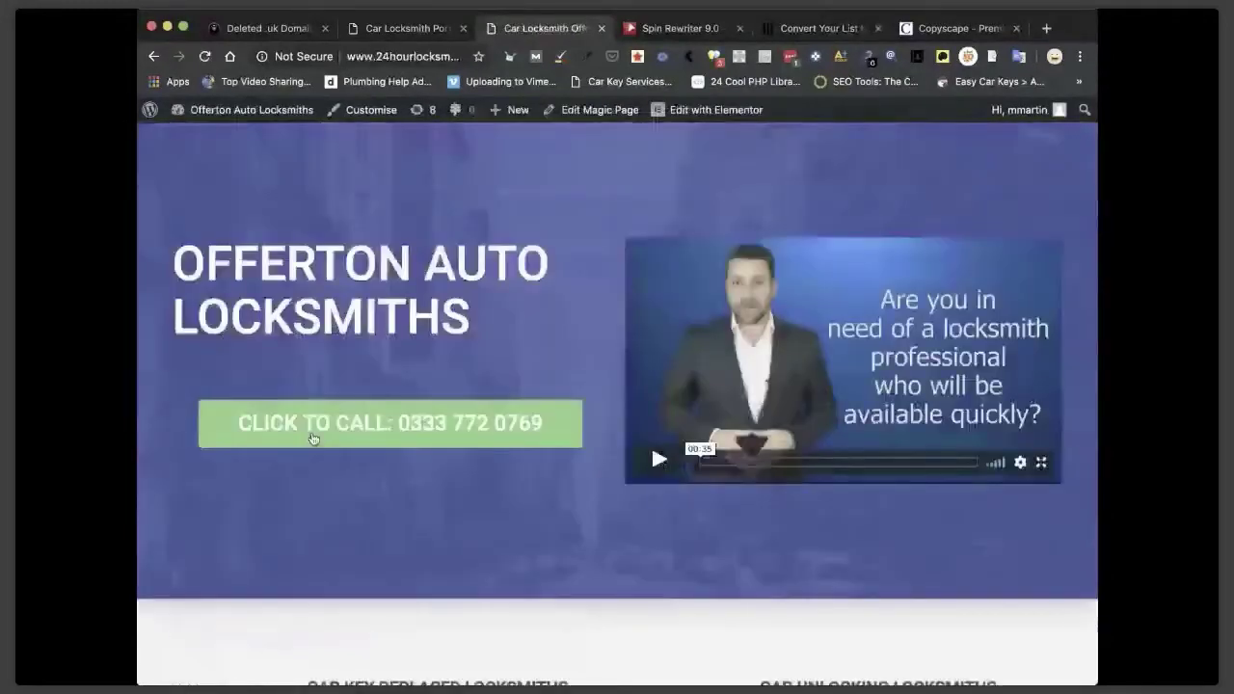
{"action": "scroll", "coordinate": [313, 439], "scroll_direction": "down", "scroll_amount": 1}
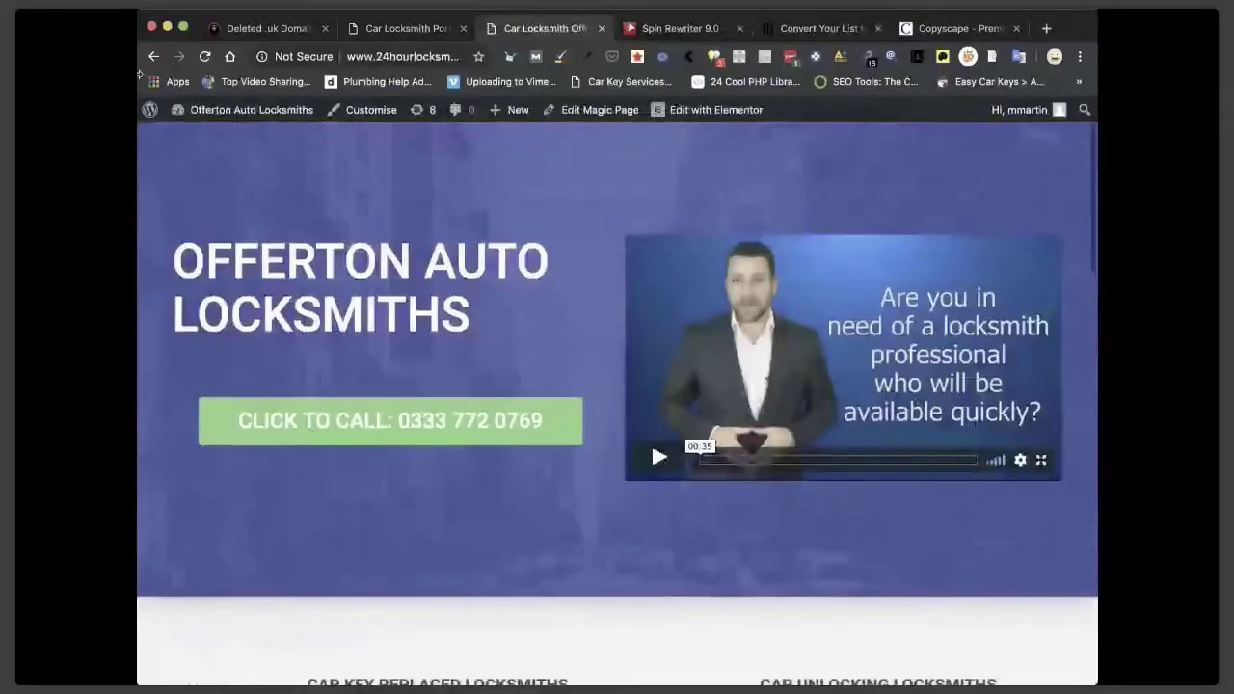
{"action": "left_click", "coordinate": [153, 55]}
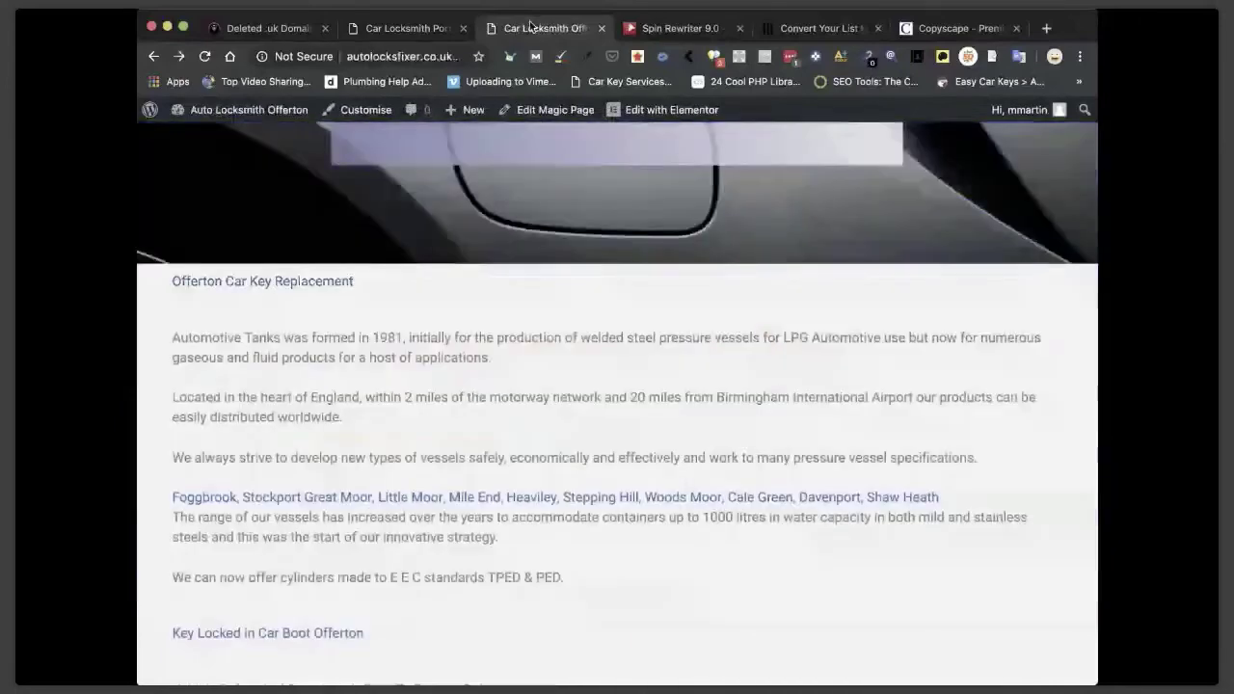
Open the Davenport page from the nearby location links and check the targets of its Auto Electrician Davenport and Davenport Car Key Duplication links.
{"action": "scroll", "coordinate": [445, 357], "scroll_direction": "down", "scroll_amount": 5}
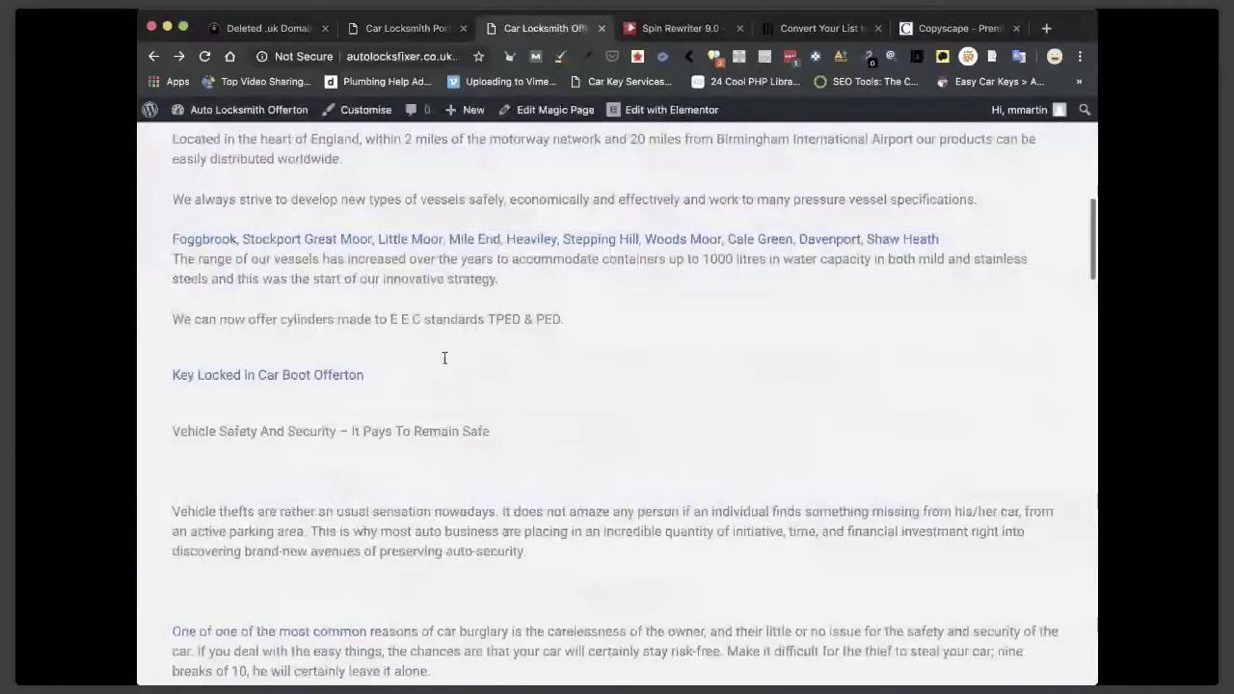
{"action": "scroll", "coordinate": [826, 224], "scroll_direction": "down", "scroll_amount": 1}
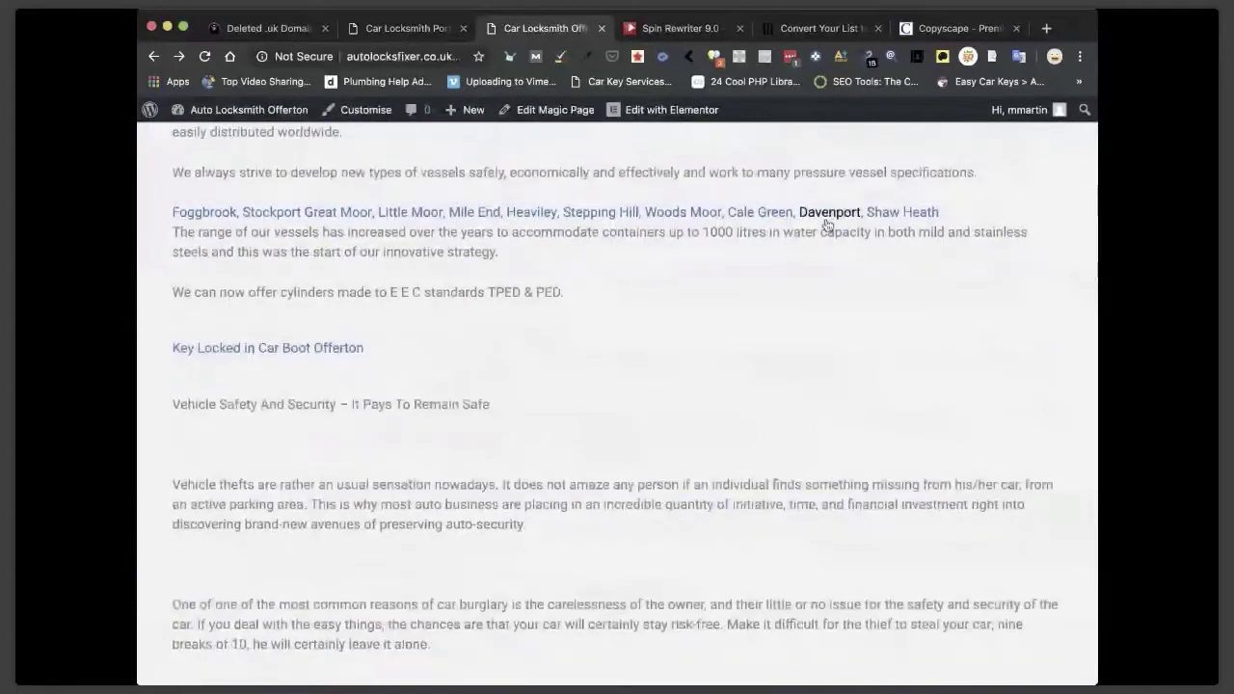
{"action": "left_click", "coordinate": [829, 215]}
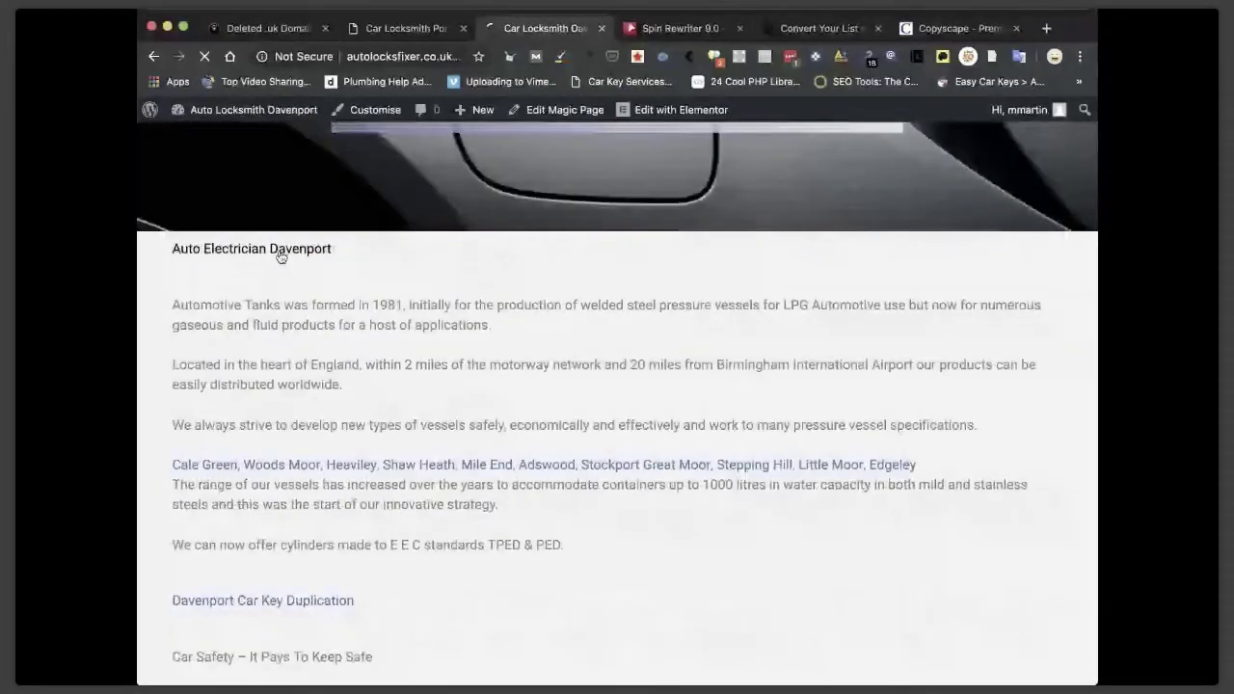
{"action": "left_click", "coordinate": [279, 251]}
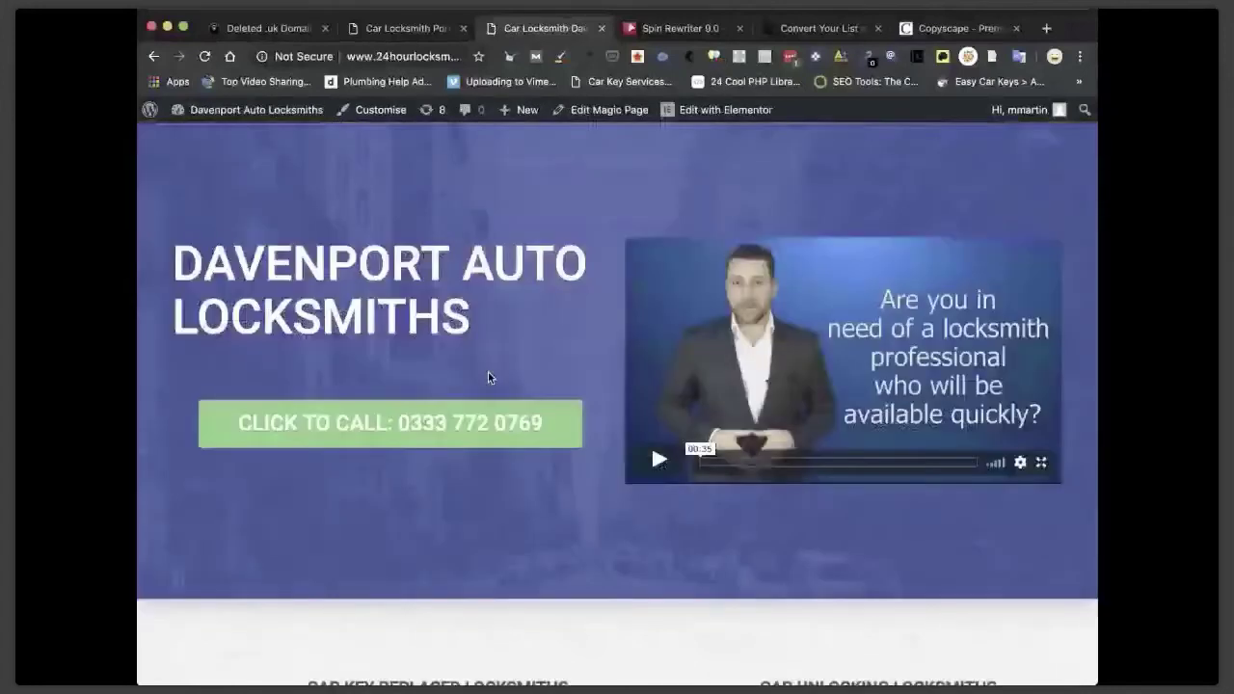
{"action": "left_click", "coordinate": [152, 57]}
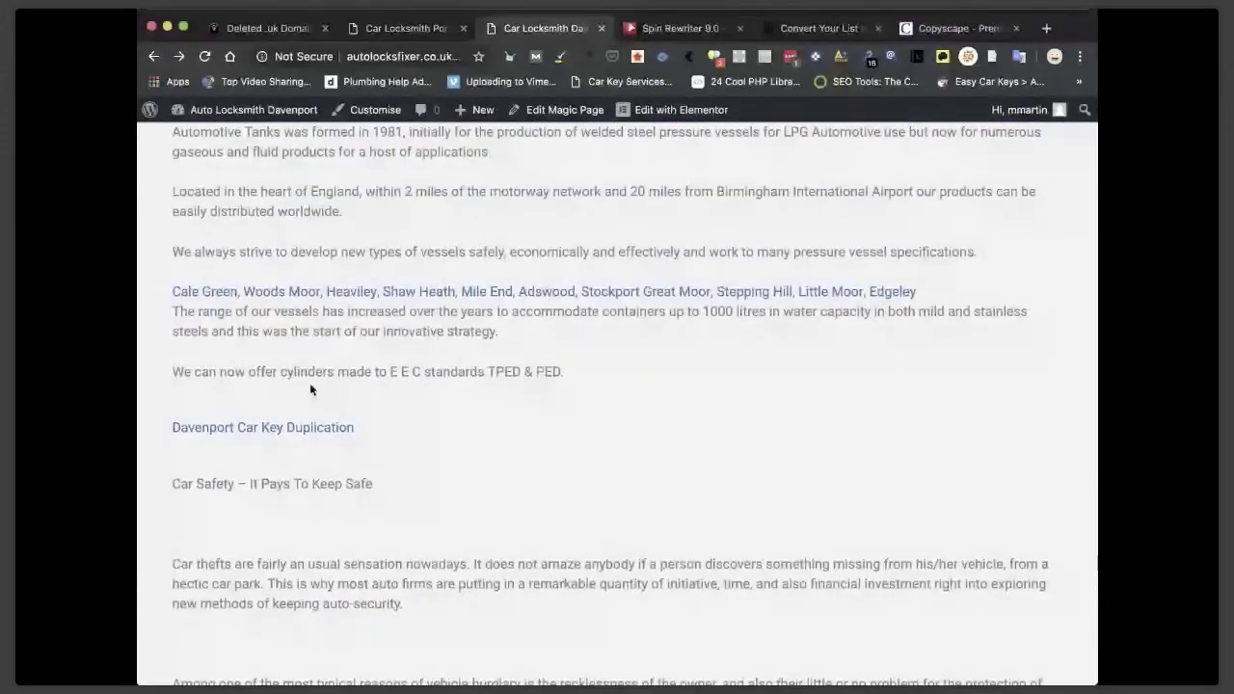
{"action": "left_click", "coordinate": [289, 427]}
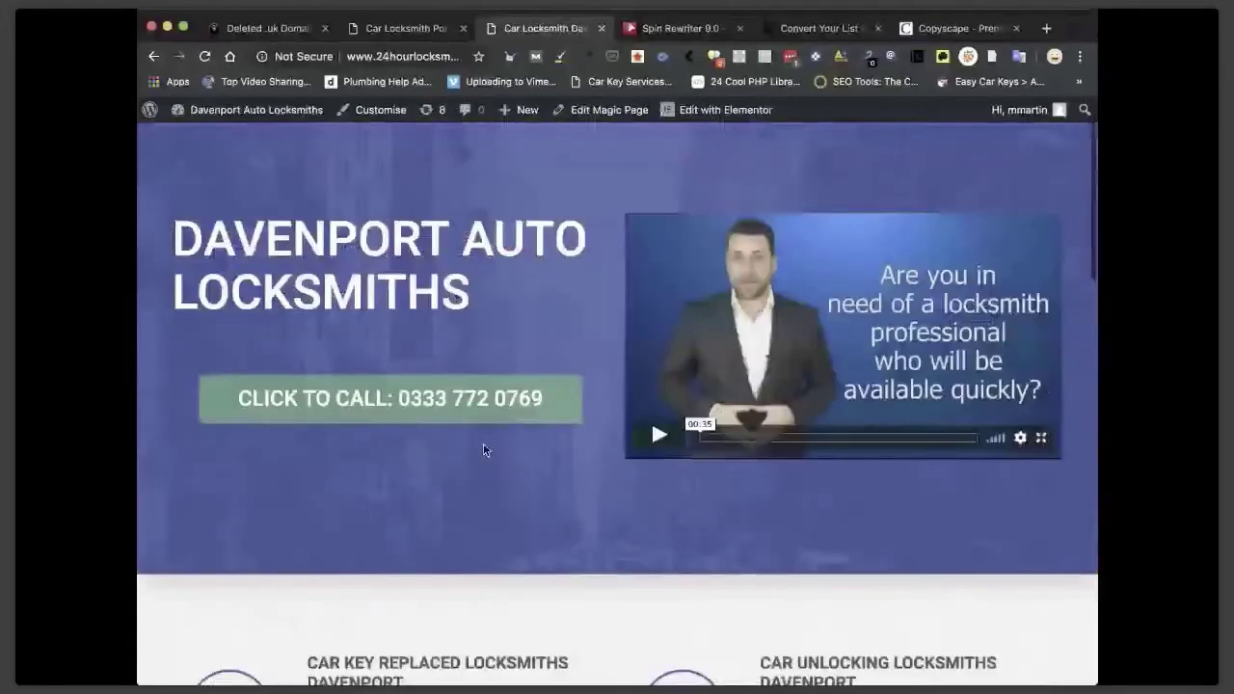
{"action": "key", "text": "super+bracketleft"}
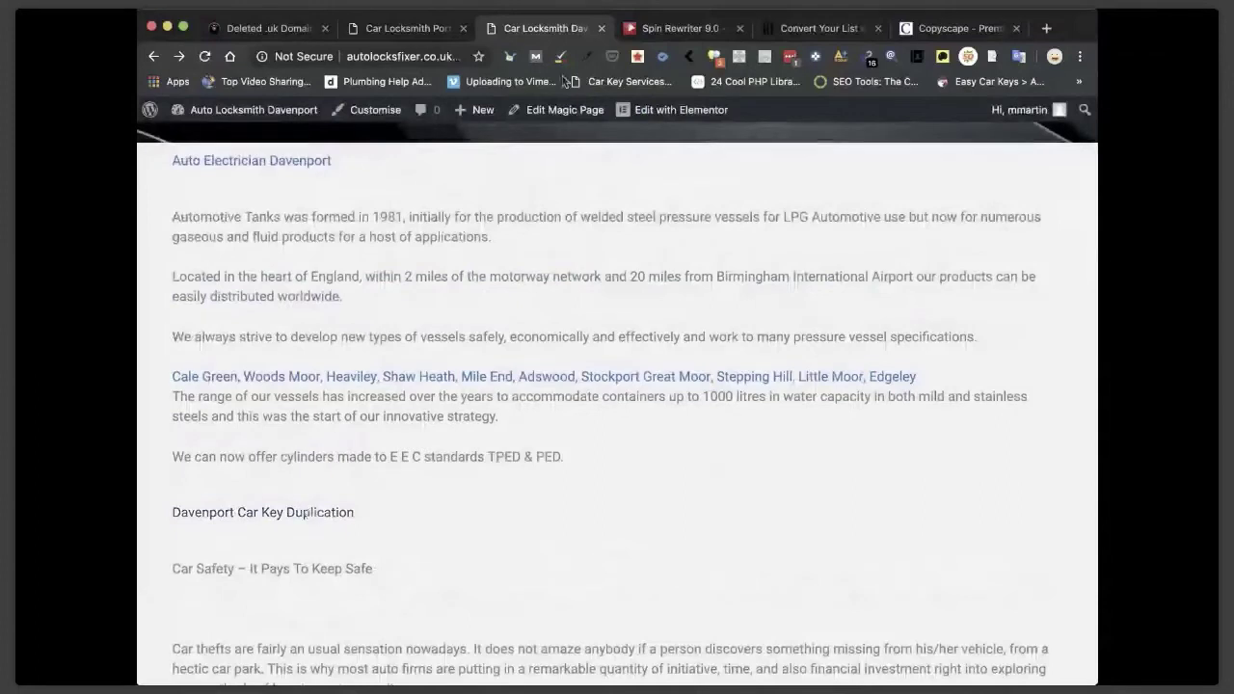
Edit the Magic Page and build a random shortcode with a 63% display chance, entering CODE between its tags.
{"action": "left_click", "coordinate": [547, 111]}
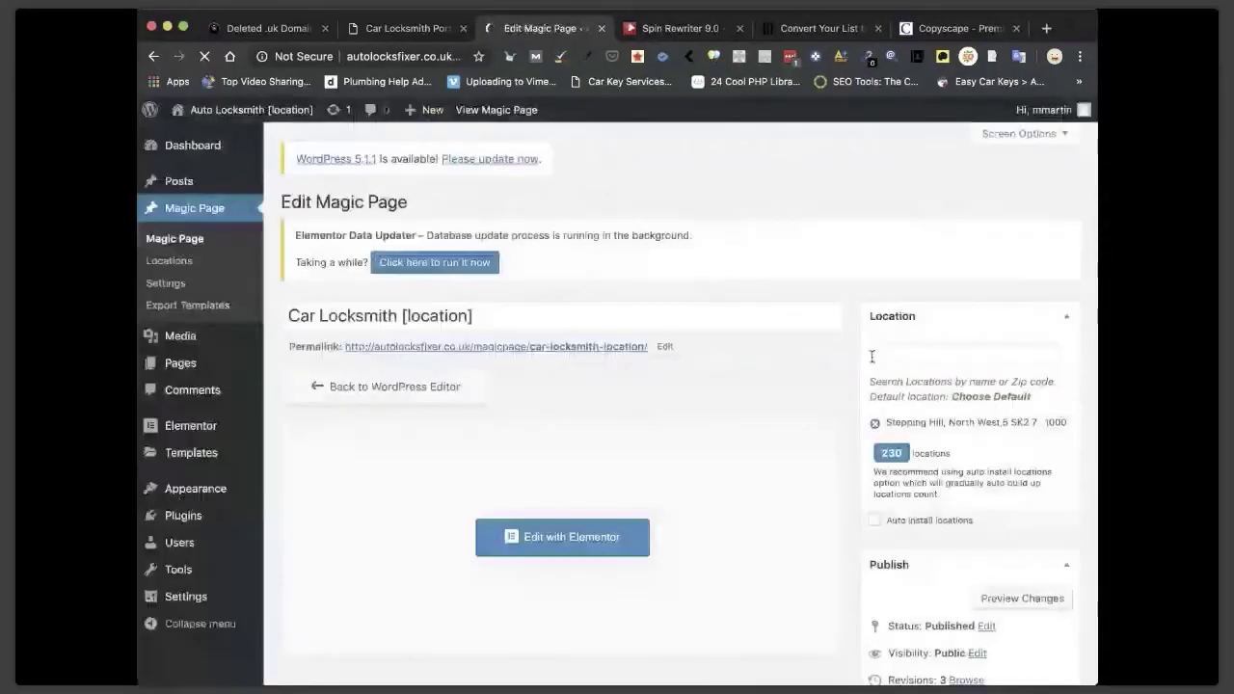
{"action": "scroll", "coordinate": [871, 356], "scroll_direction": "down", "scroll_amount": 10}
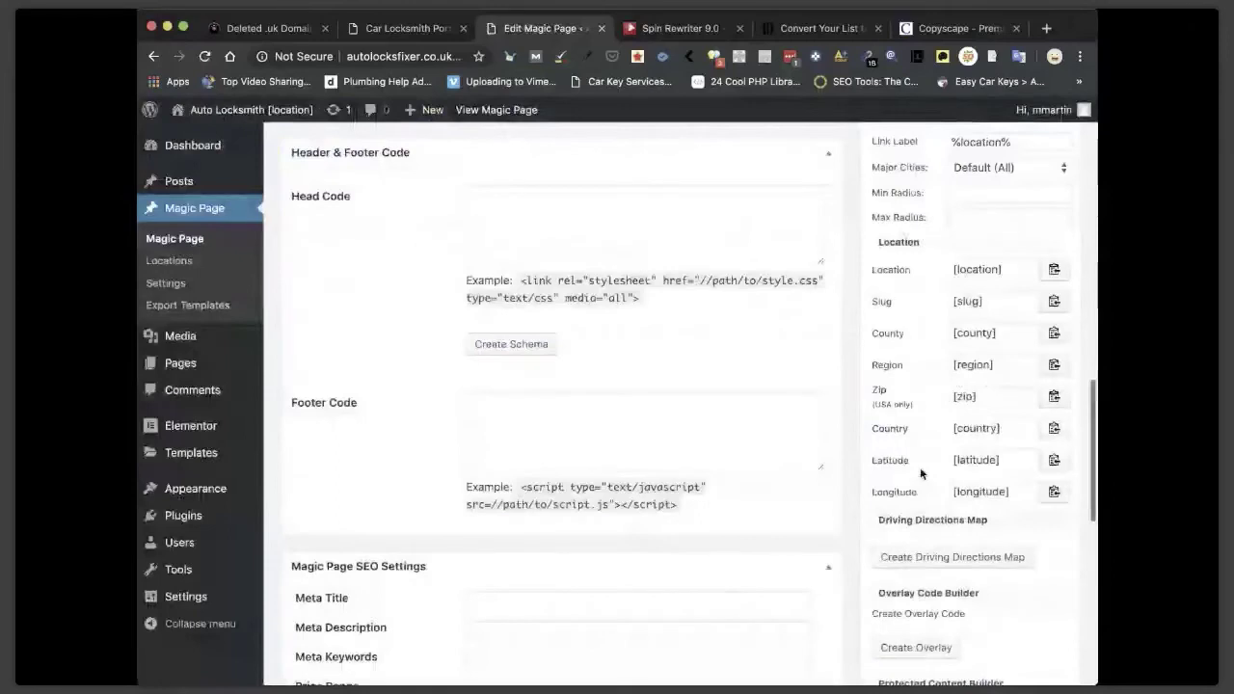
{"action": "scroll", "coordinate": [916, 474], "scroll_direction": "down", "scroll_amount": 4}
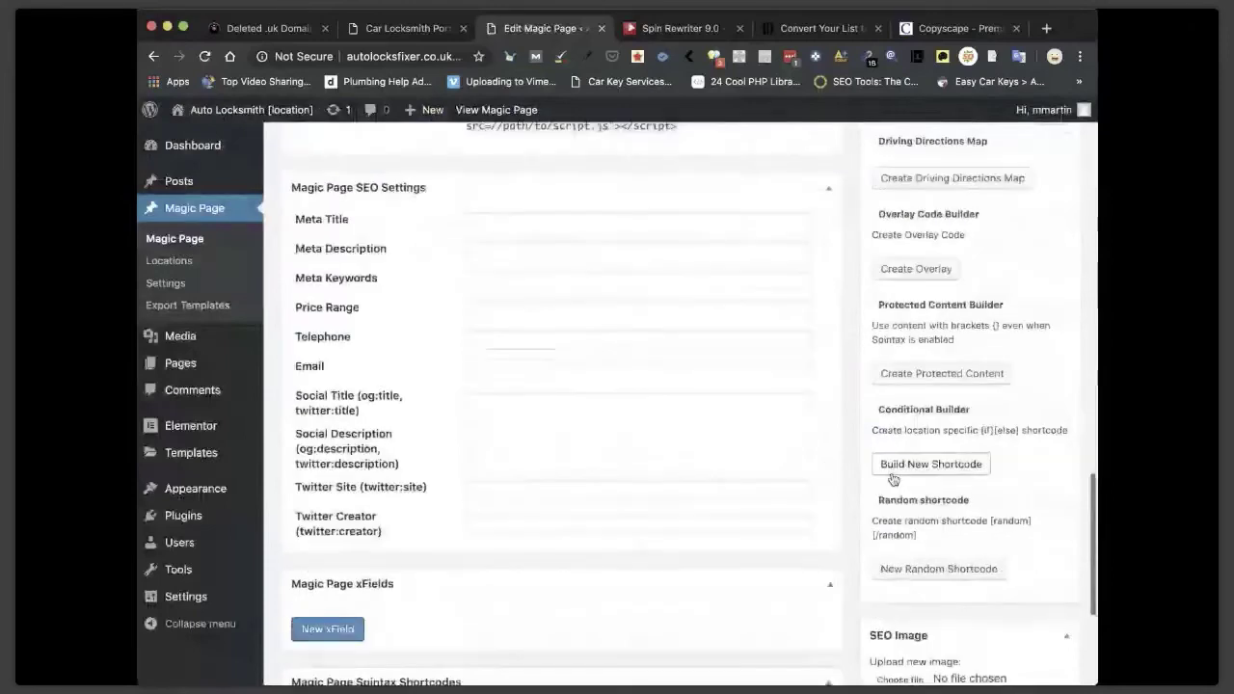
{"action": "left_click", "coordinate": [940, 569]}
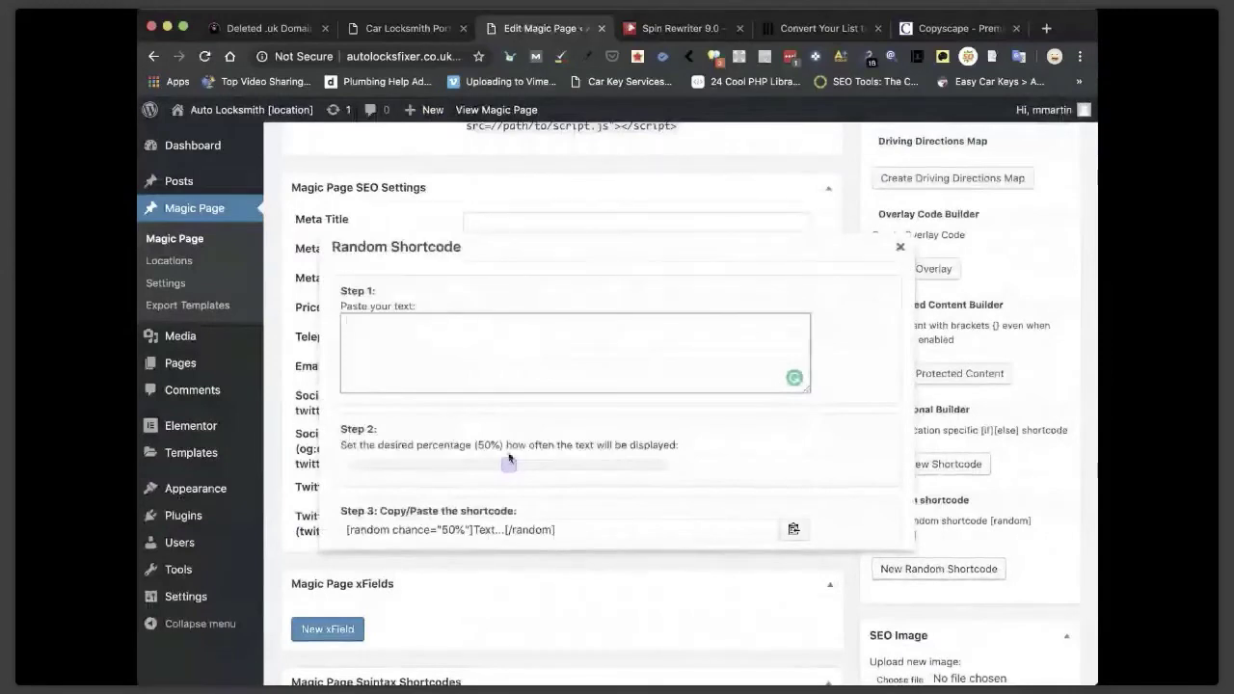
{"action": "left_click_drag", "start_coordinate": [508, 460], "coordinate": [550, 464]}
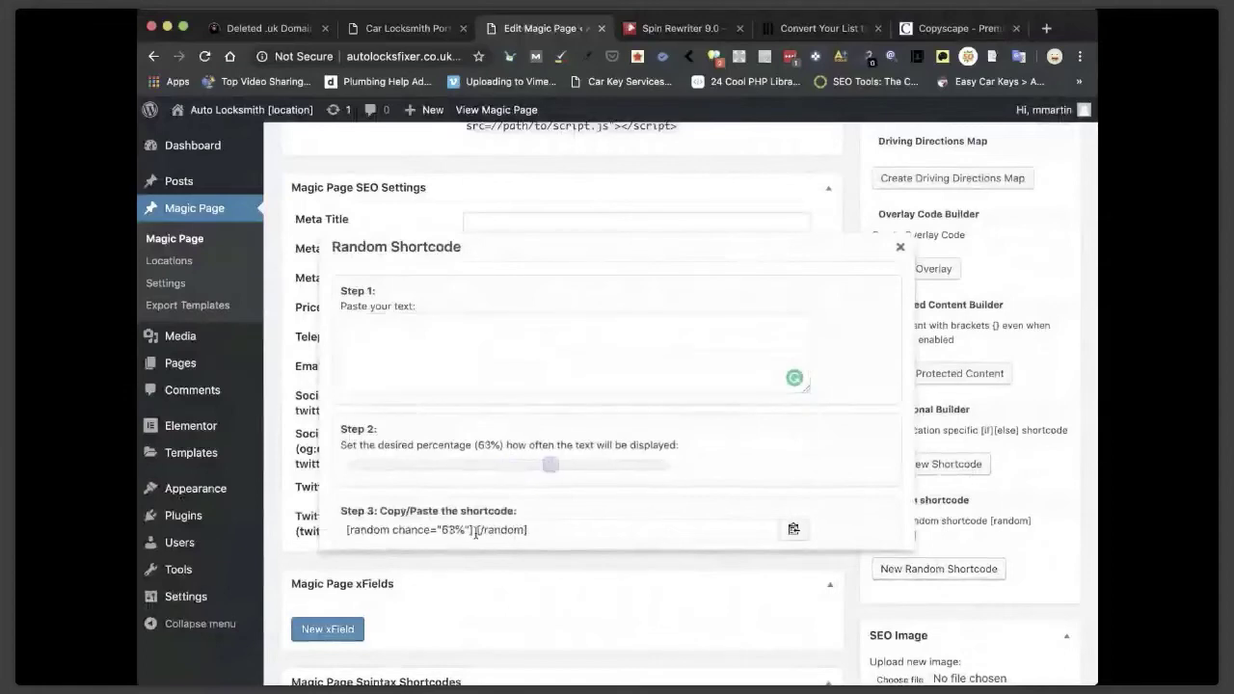
{"action": "left_click", "coordinate": [475, 533]}
{"action": "type", "text": "CODE"}
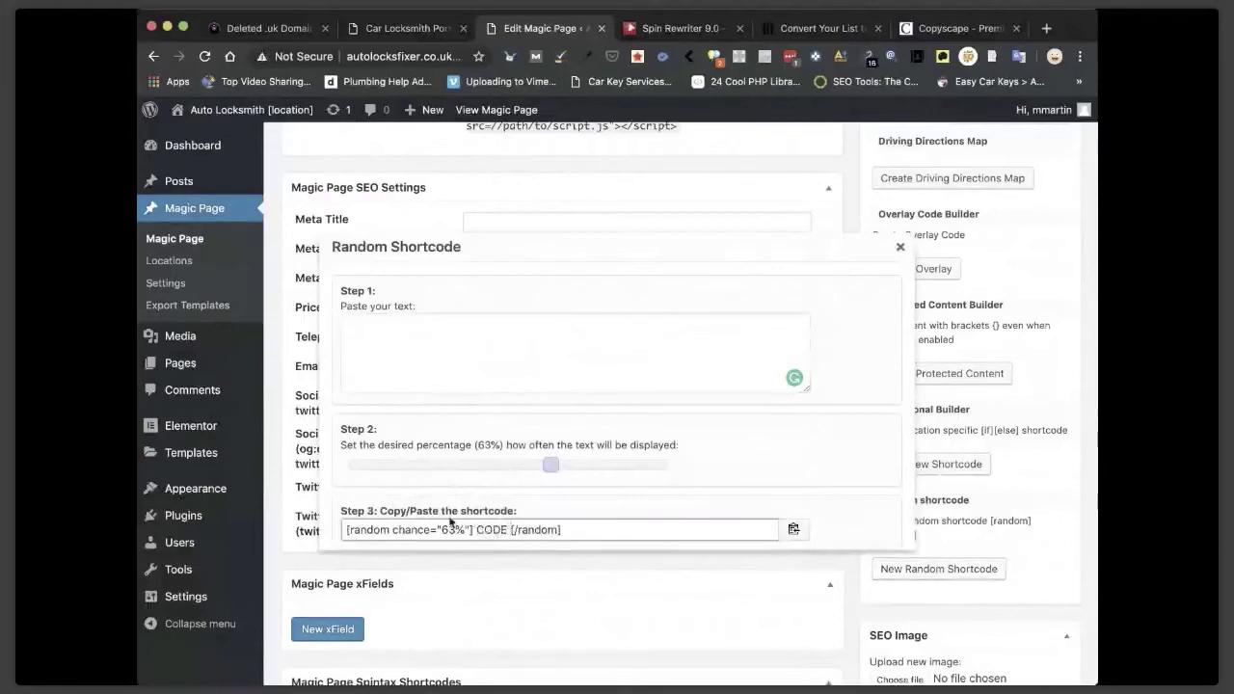
Move CODE from the generated shortcode into the random shortcode's source text, and close the builder.
{"action": "left_click", "coordinate": [415, 351]}
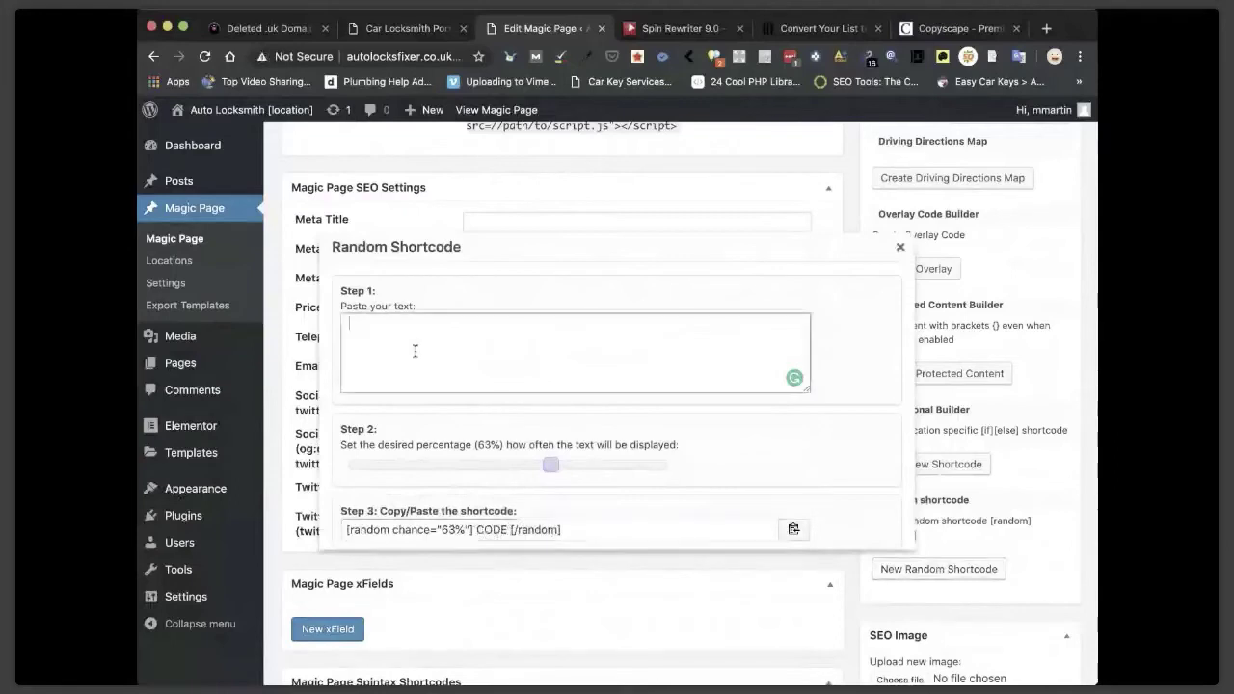
{"action": "double_click", "coordinate": [483, 532]}
{"action": "key", "text": "ctrl+x"}
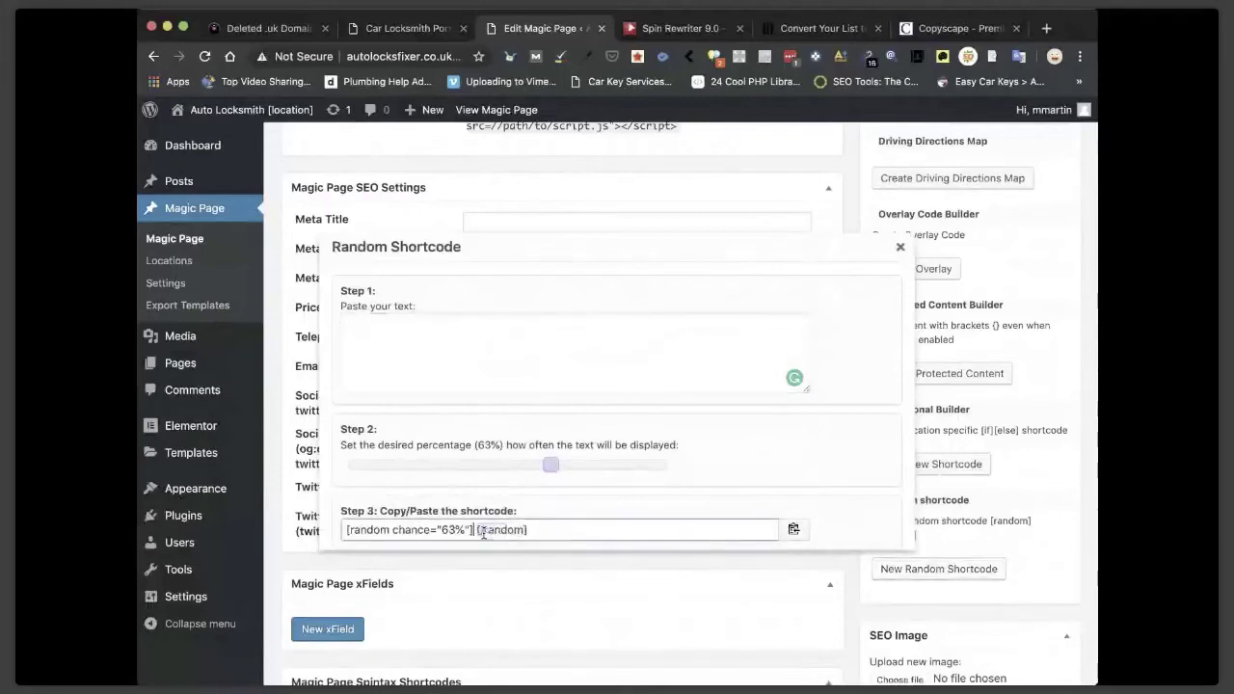
{"action": "left_click", "coordinate": [388, 358]}
{"action": "key", "text": "ctrl+v"}
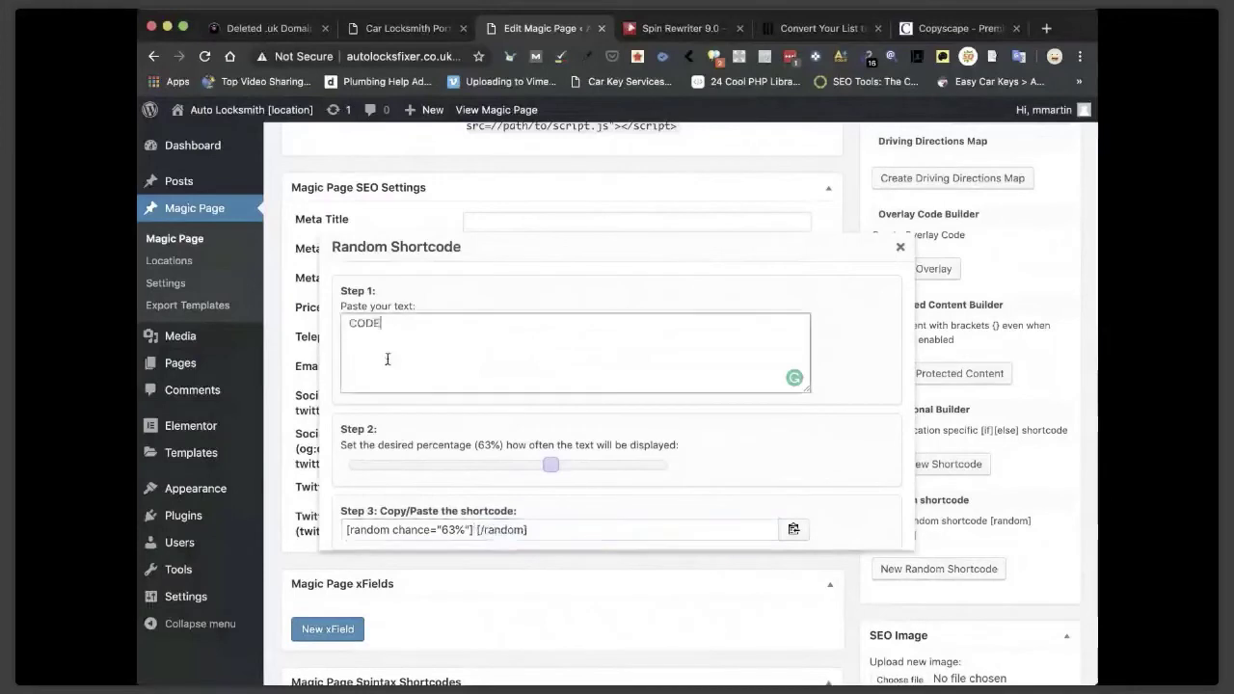
{"action": "left_click", "coordinate": [782, 445]}
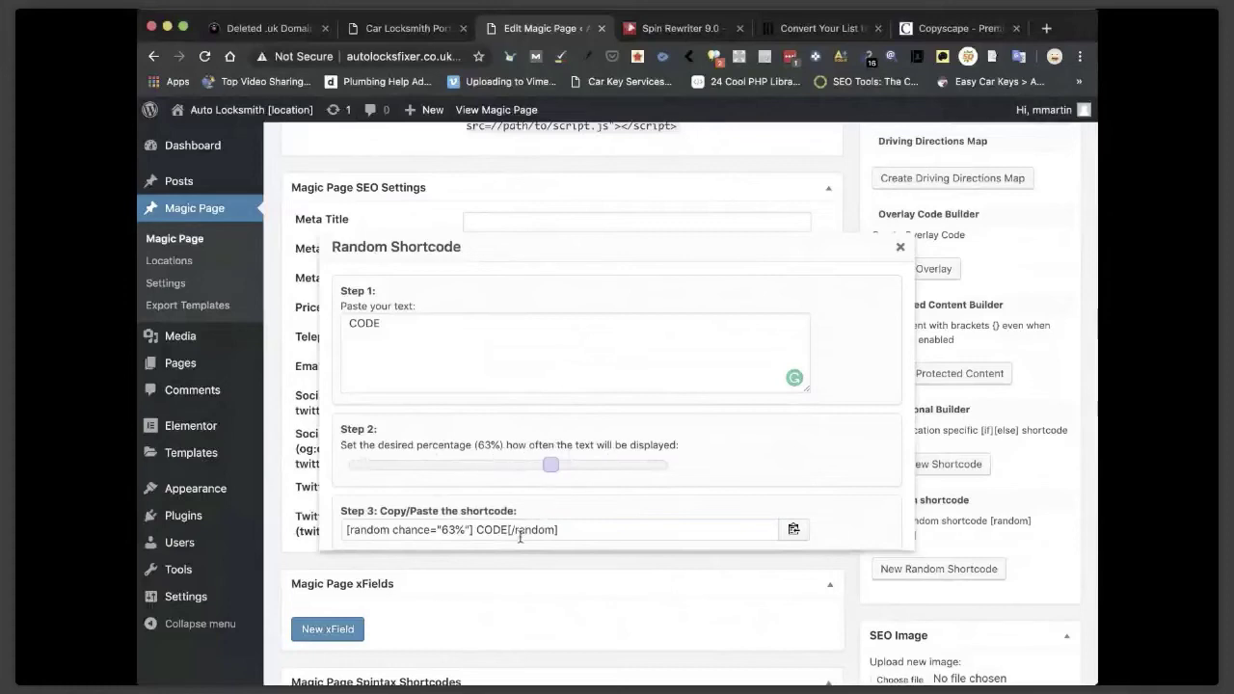
{"action": "left_click", "coordinate": [402, 339]}
{"action": "key", "text": "super+a"}
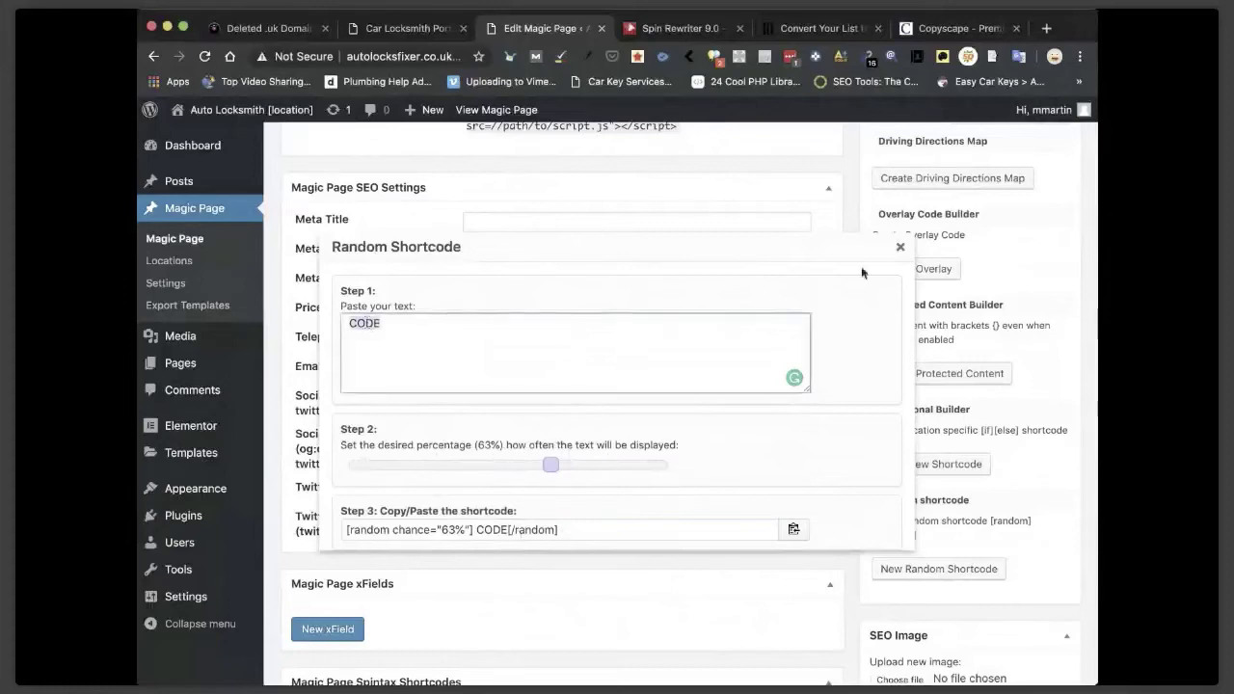
{"action": "left_click", "coordinate": [900, 249]}
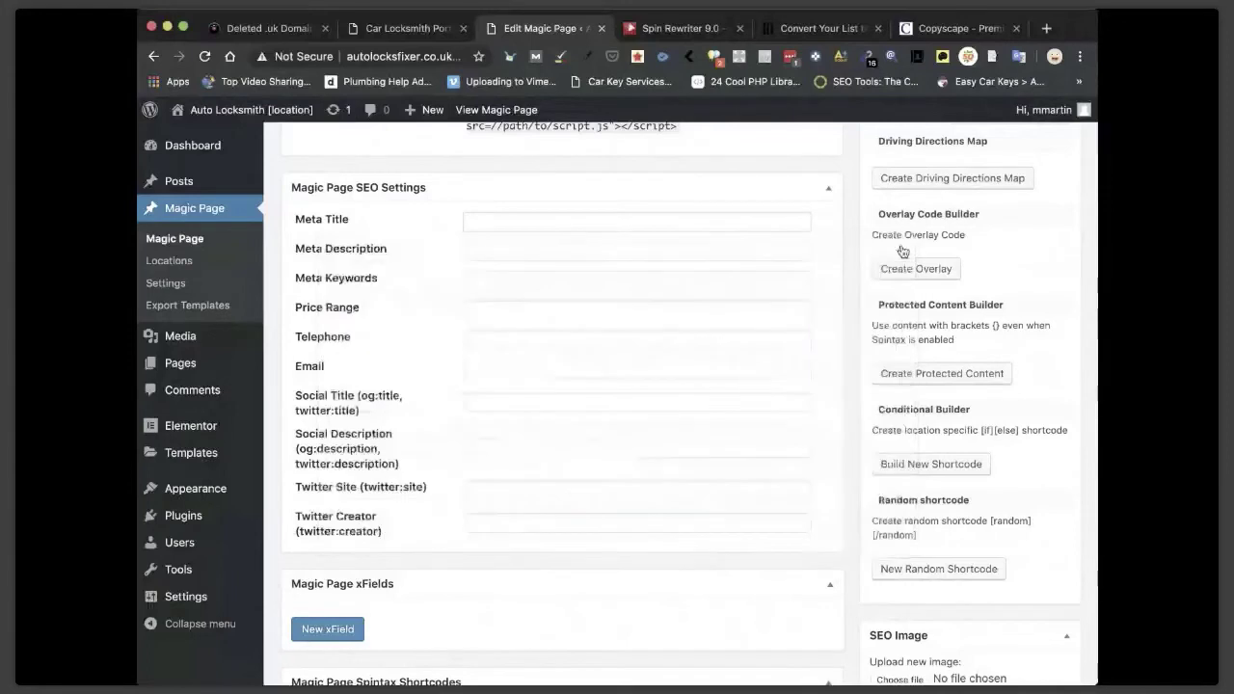
View the published Stepping Hill Magic Page and open the Heaviley page from its nearby location links.
{"action": "scroll", "coordinate": [921, 573], "scroll_direction": "up", "scroll_amount": 3}
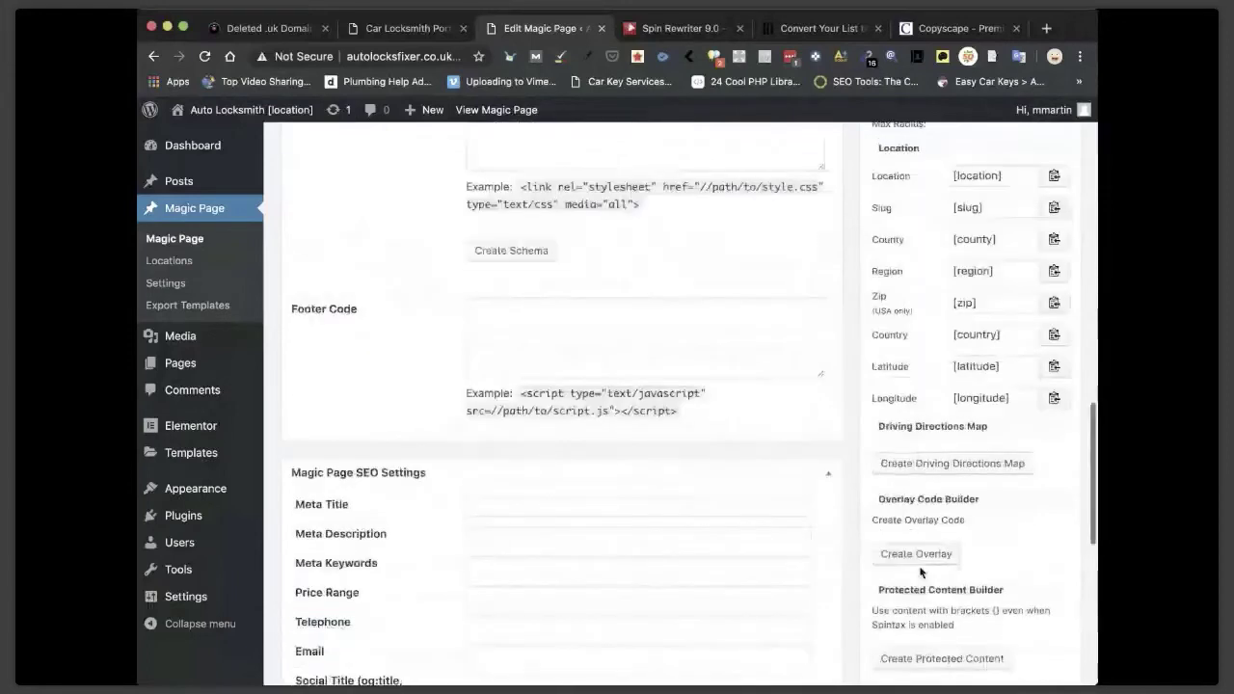
{"action": "scroll", "coordinate": [921, 573], "scroll_direction": "up", "scroll_amount": 10}
{"action": "left_click", "coordinate": [475, 110]}
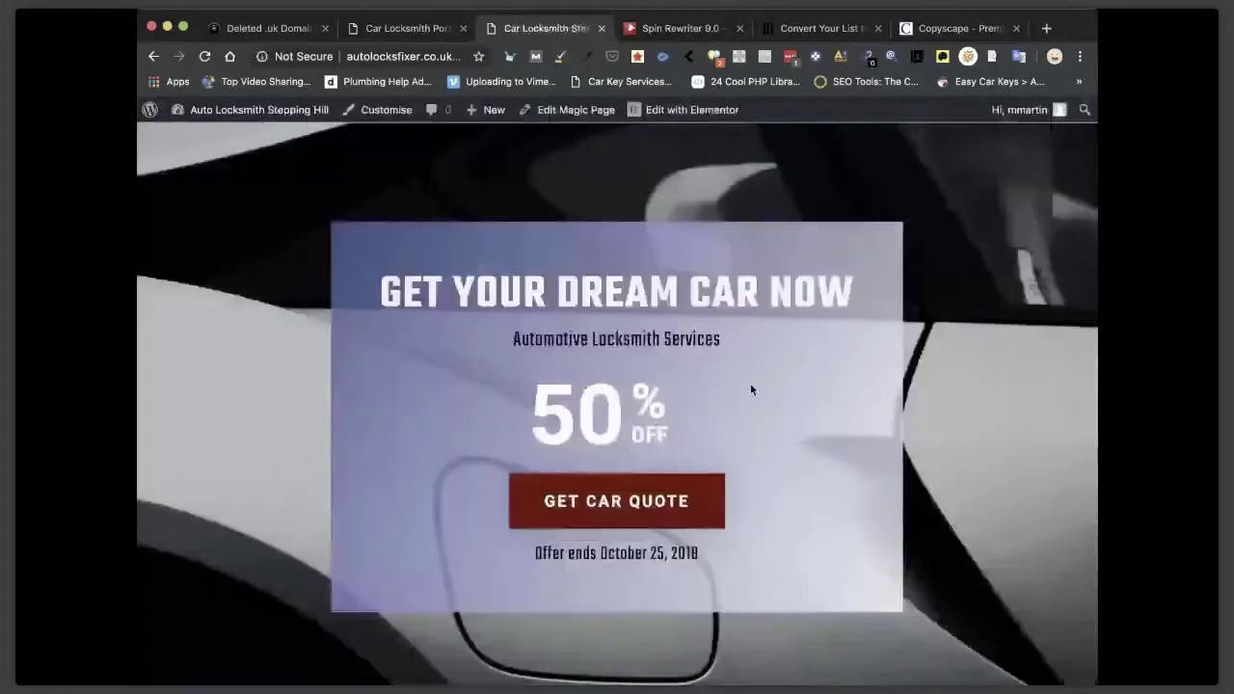
{"action": "scroll", "coordinate": [751, 390], "scroll_direction": "down", "scroll_amount": 10}
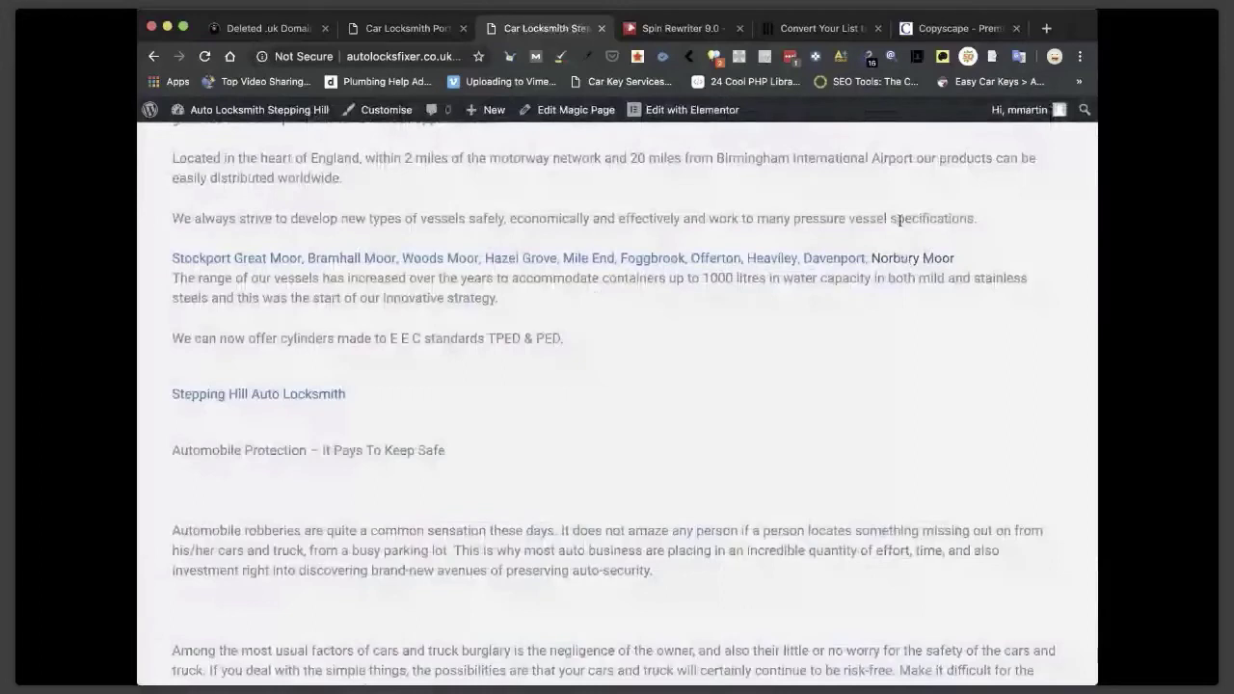
{"action": "left_click", "coordinate": [773, 258]}
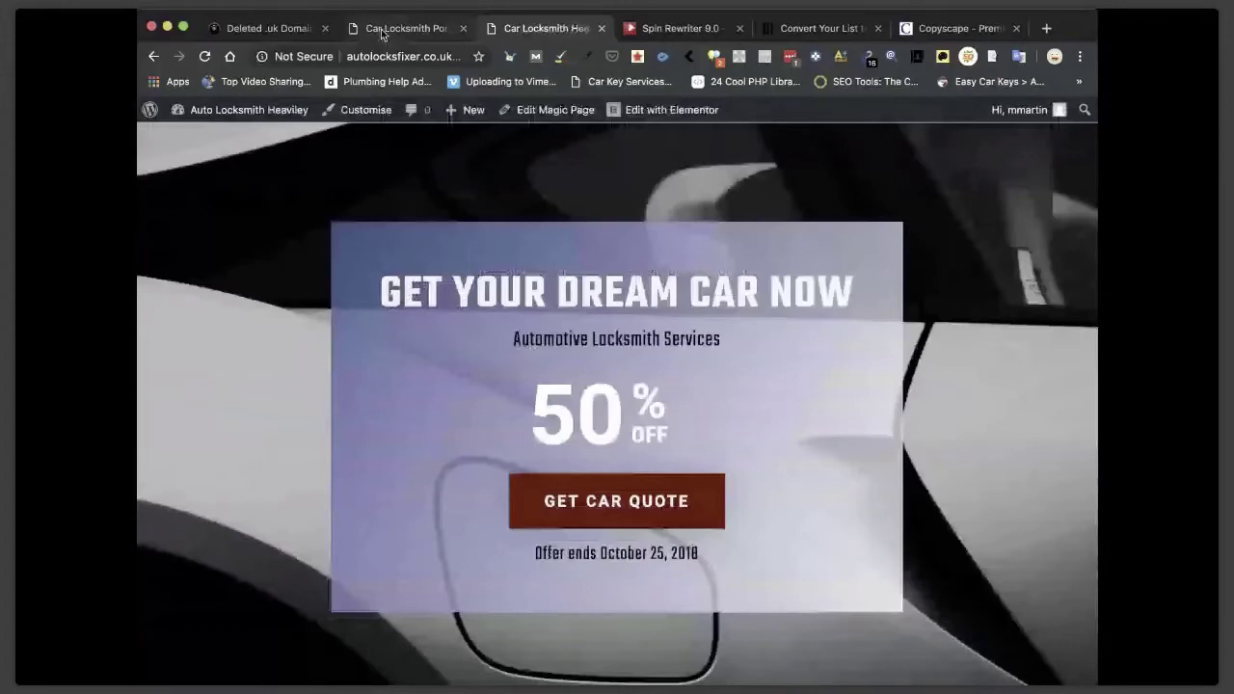
Compare the Heaviley page's spun text with the Woods Moor page, and check the linked Stockport Auto Locksmiths page before returning to Woods Moor.
{"action": "scroll", "coordinate": [481, 368], "scroll_direction": "down", "scroll_amount": 10}
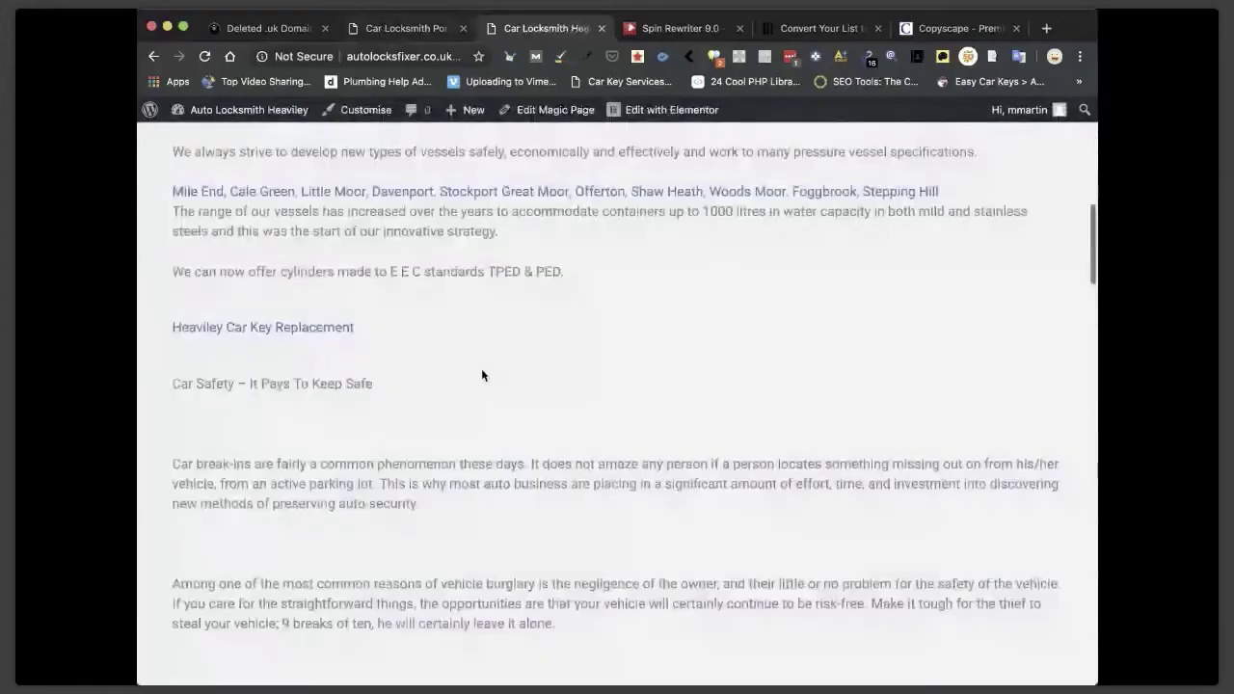
{"action": "scroll", "coordinate": [737, 461], "scroll_direction": "up", "scroll_amount": 3}
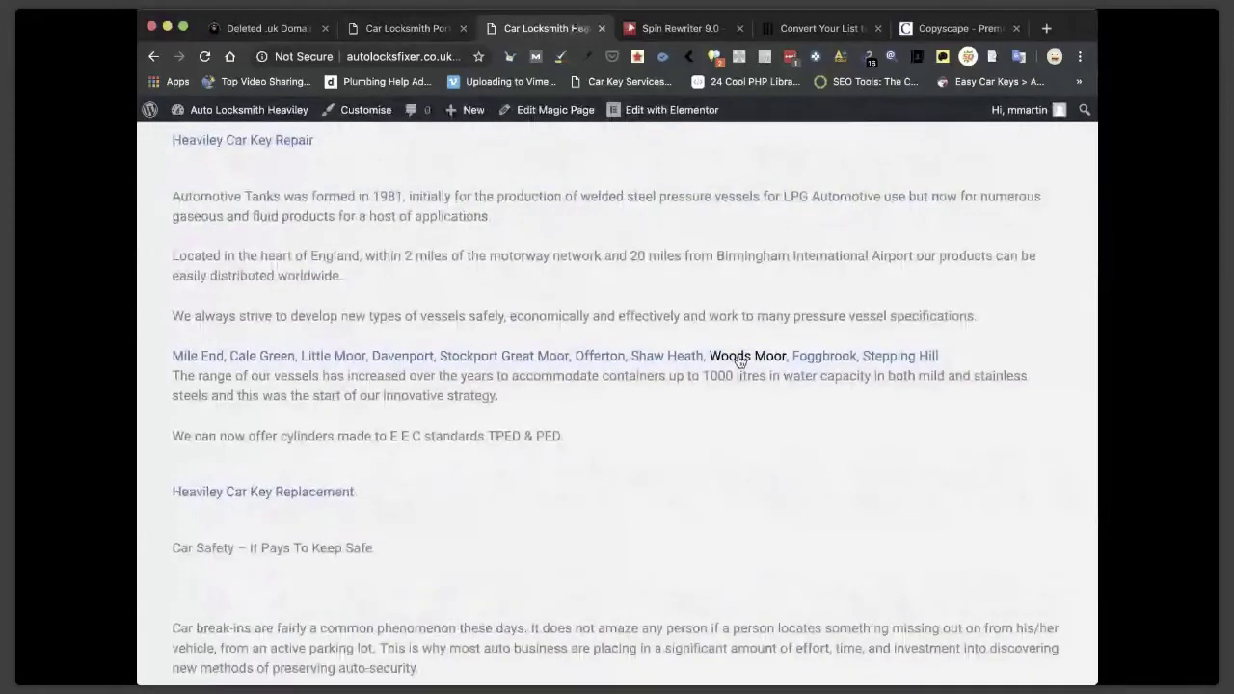
{"action": "scroll", "coordinate": [740, 361], "scroll_direction": "up", "scroll_amount": 2}
{"action": "left_click", "coordinate": [771, 454]}
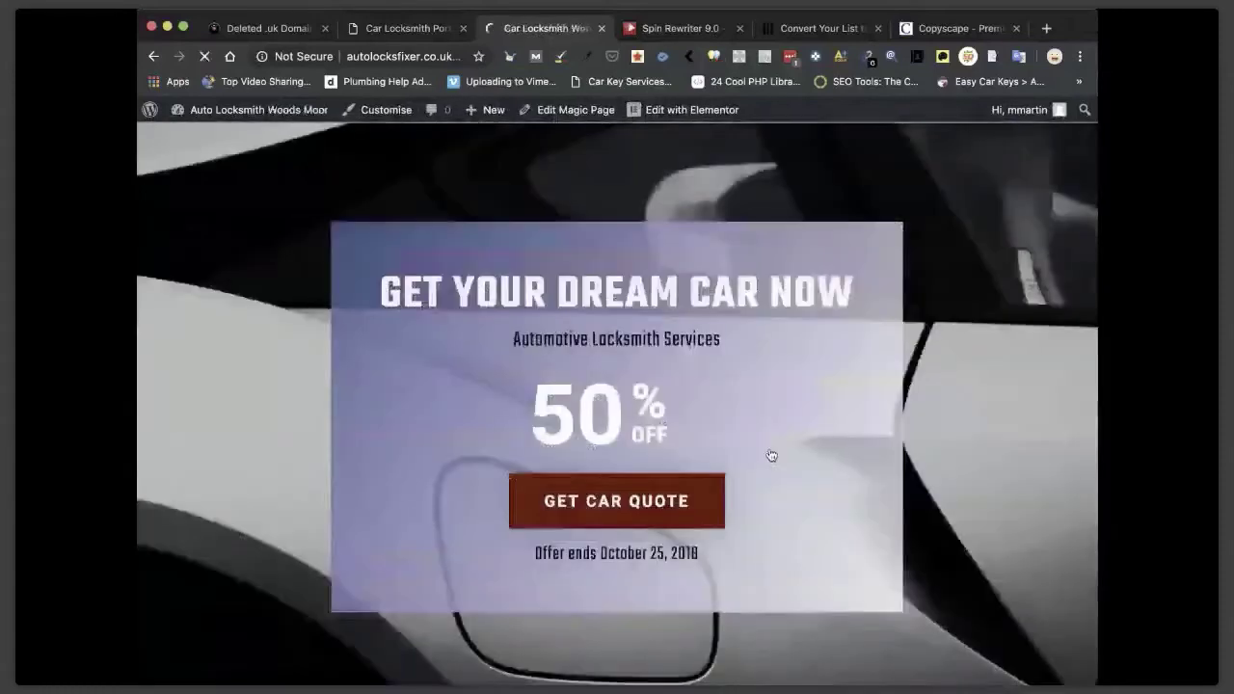
{"action": "scroll", "coordinate": [482, 386], "scroll_direction": "down", "scroll_amount": 5}
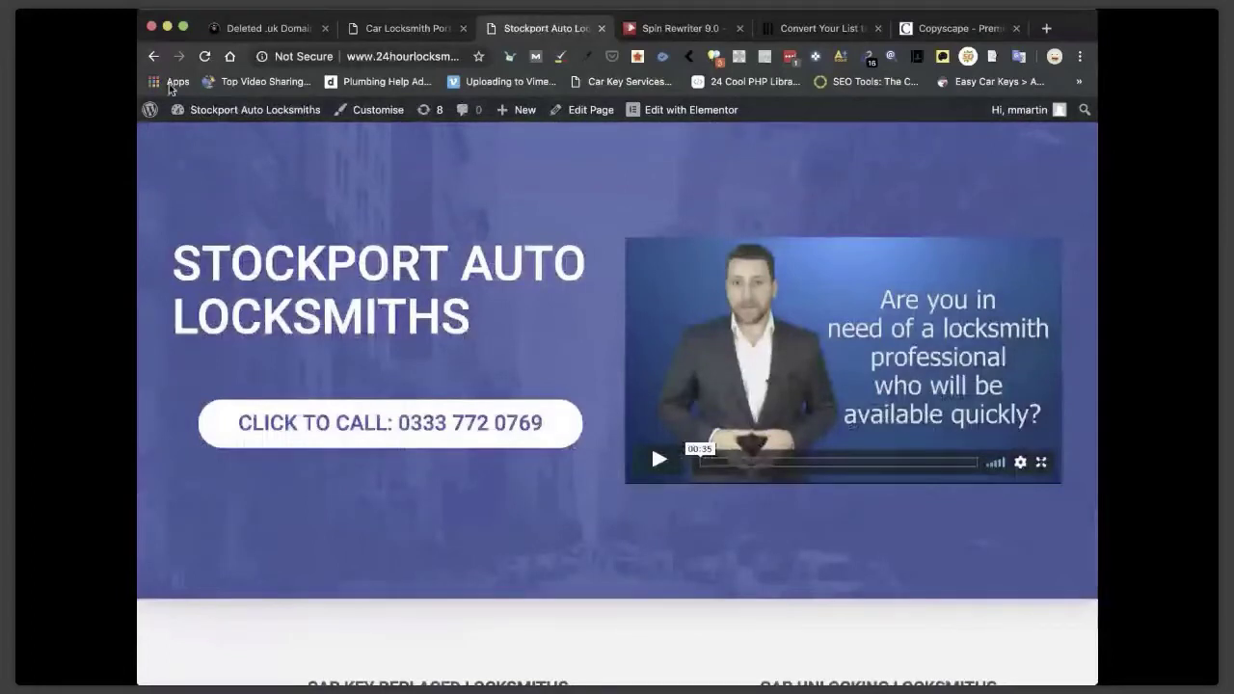
{"action": "left_click", "coordinate": [153, 57]}
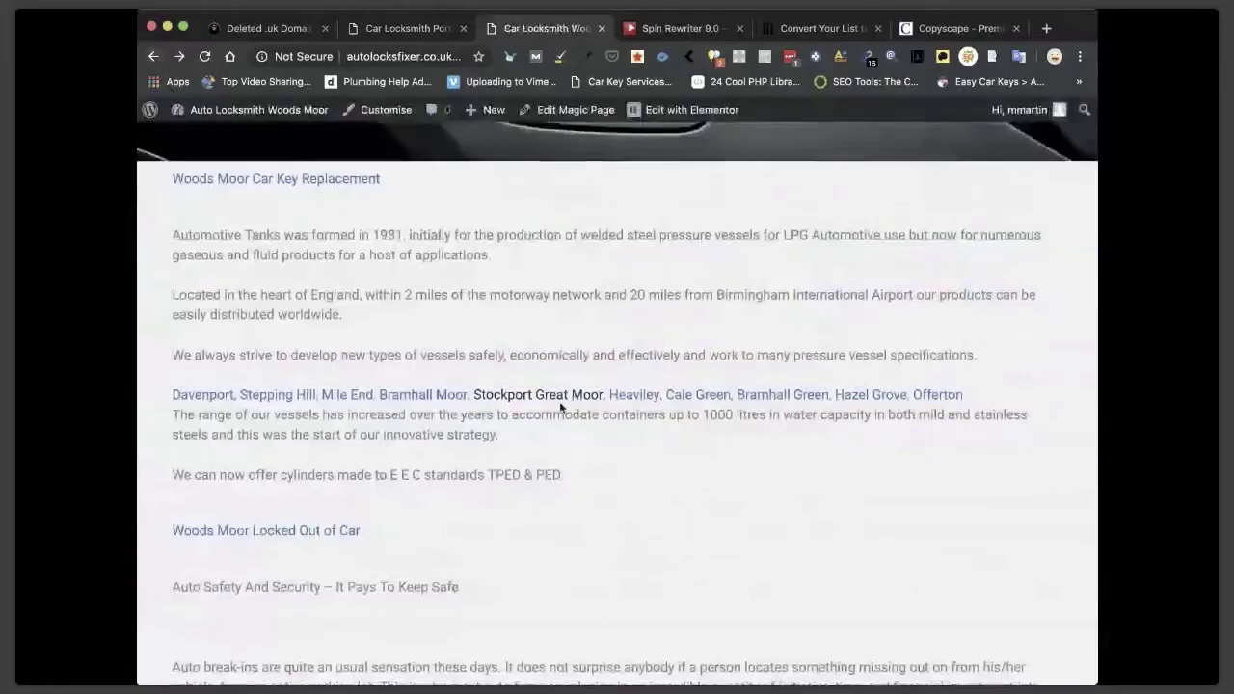
{"action": "scroll", "coordinate": [462, 154], "scroll_direction": "up", "scroll_amount": 2}
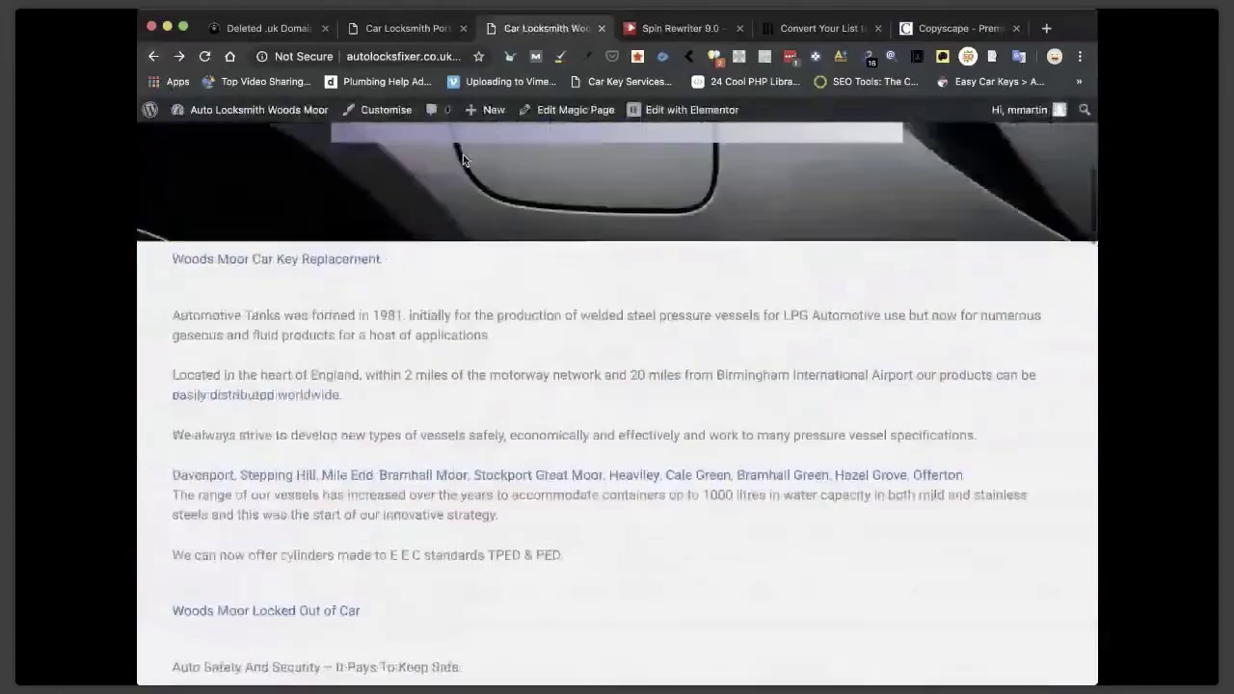
Open the Woods Moor Magic Page for editing and copy the [slug] location shortcode.
{"action": "left_click", "coordinate": [576, 111]}
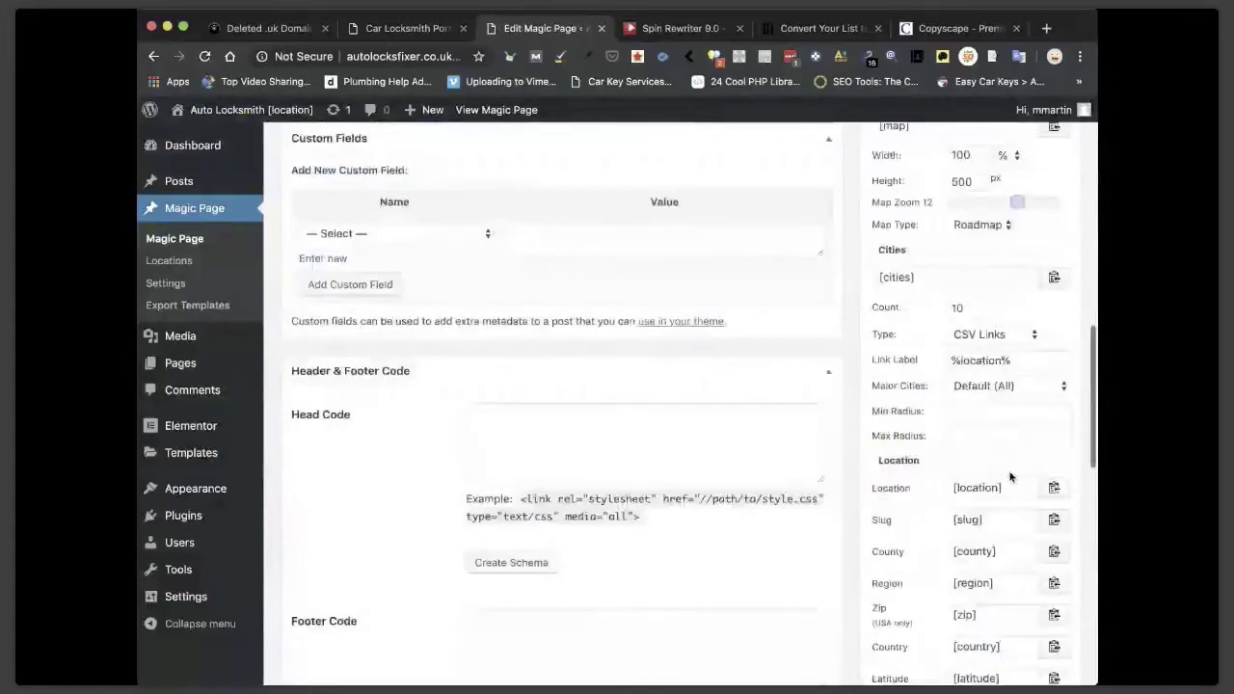
{"action": "scroll", "coordinate": [1010, 476], "scroll_direction": "down", "scroll_amount": 2}
{"action": "left_click", "coordinate": [1054, 402]}
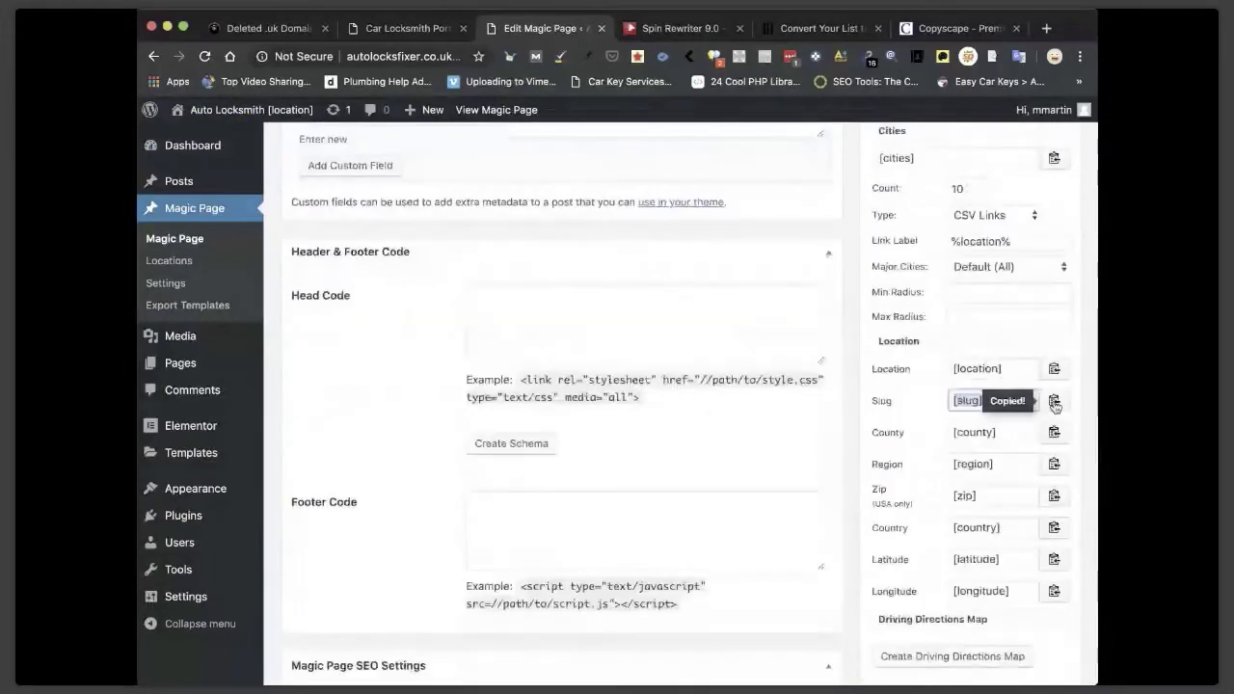
View the Car Locksmith [location] Magic Page and open it for editing in Elementor at the first spintax text.
{"action": "scroll", "coordinate": [480, 115], "scroll_direction": "up", "scroll_amount": 10}
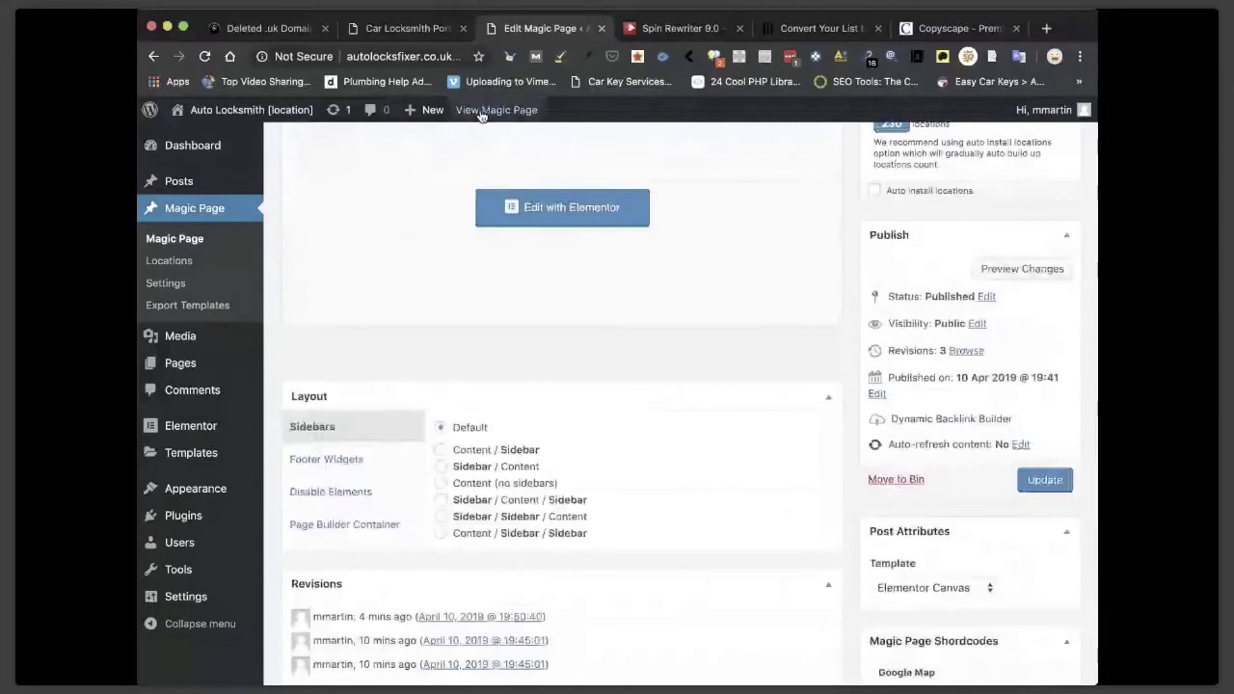
{"action": "left_click", "coordinate": [481, 115]}
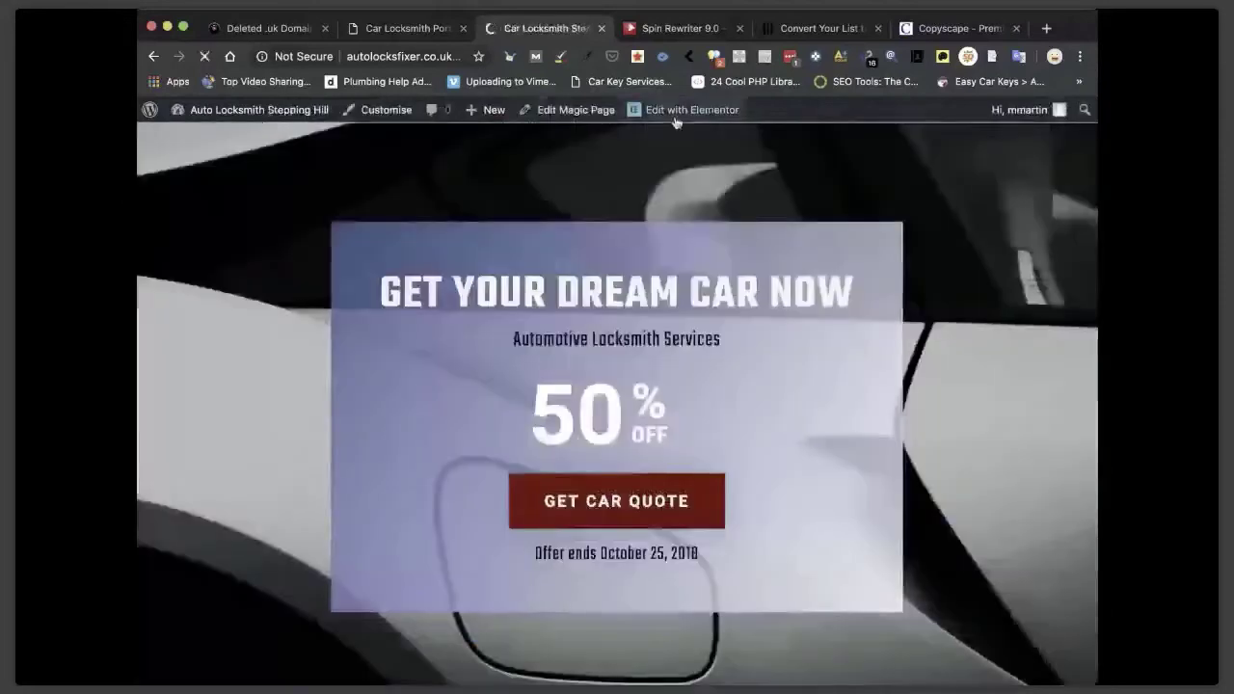
{"action": "left_click", "coordinate": [677, 124]}
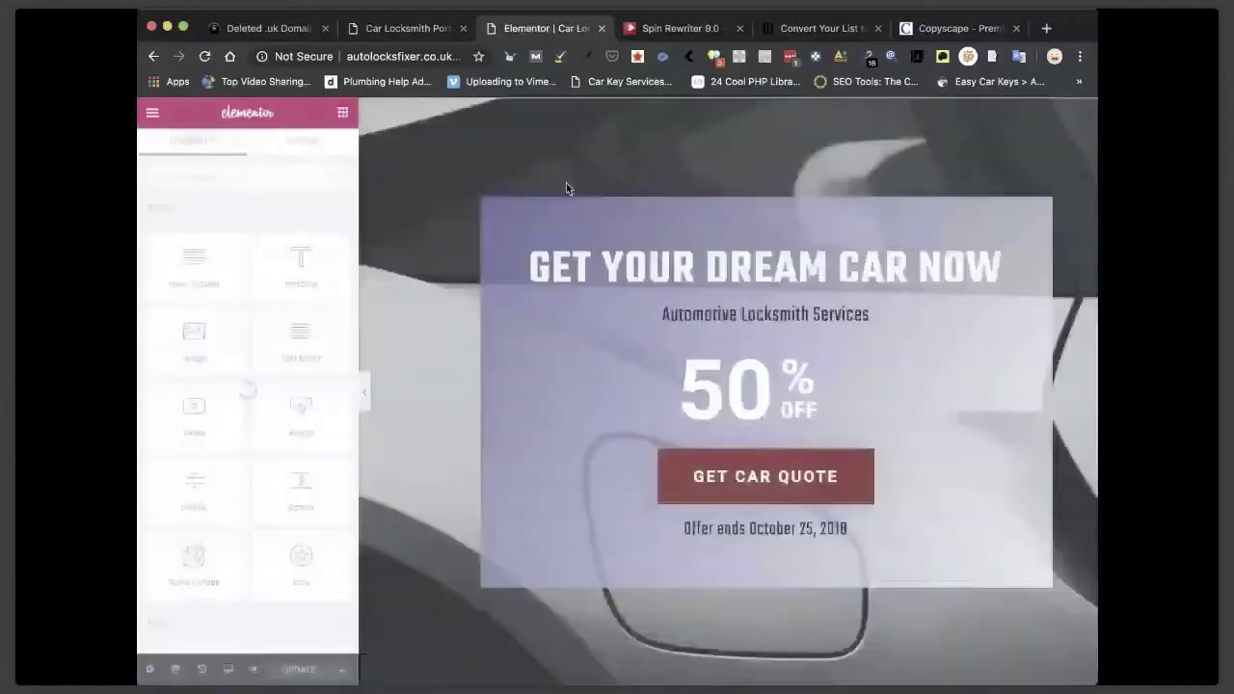
{"action": "scroll", "coordinate": [847, 311], "scroll_direction": "down", "scroll_amount": 5}
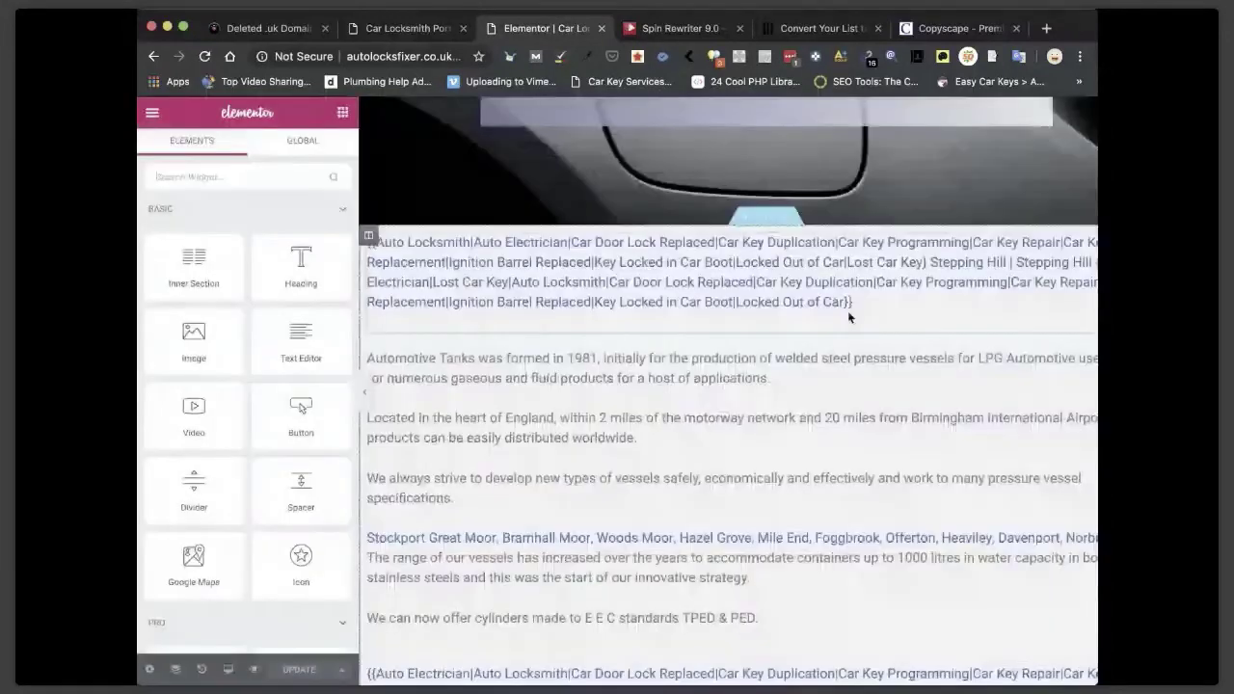
Replace [location] with [slug] in the first spintax text's link so its URL ends in /car-locksmith/[slug].
{"action": "left_click", "coordinate": [721, 277]}
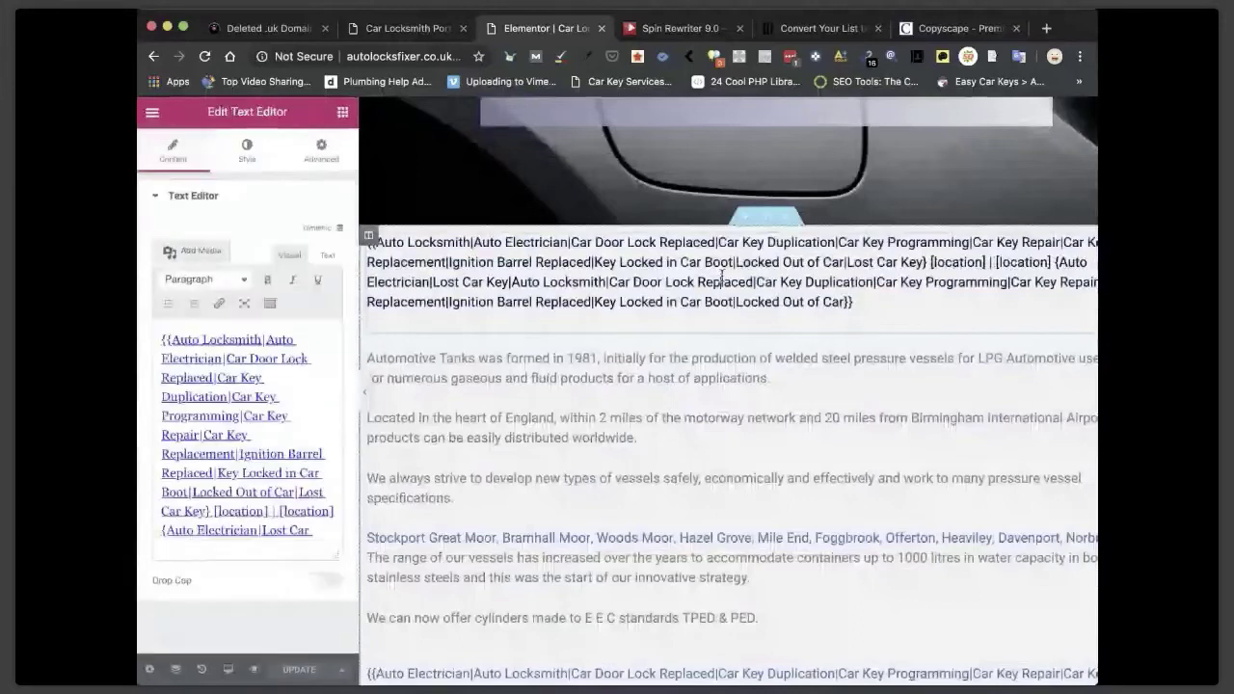
{"action": "left_click", "coordinate": [721, 277]}
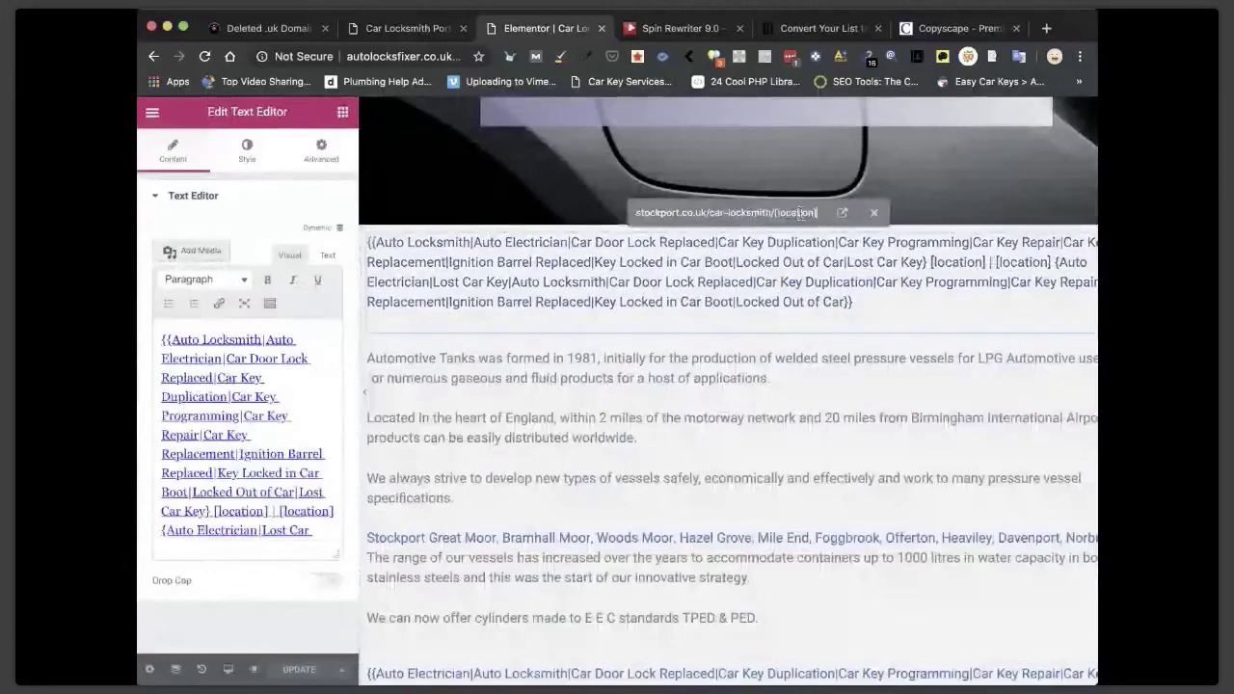
{"action": "key", "text": "BackSpace"}
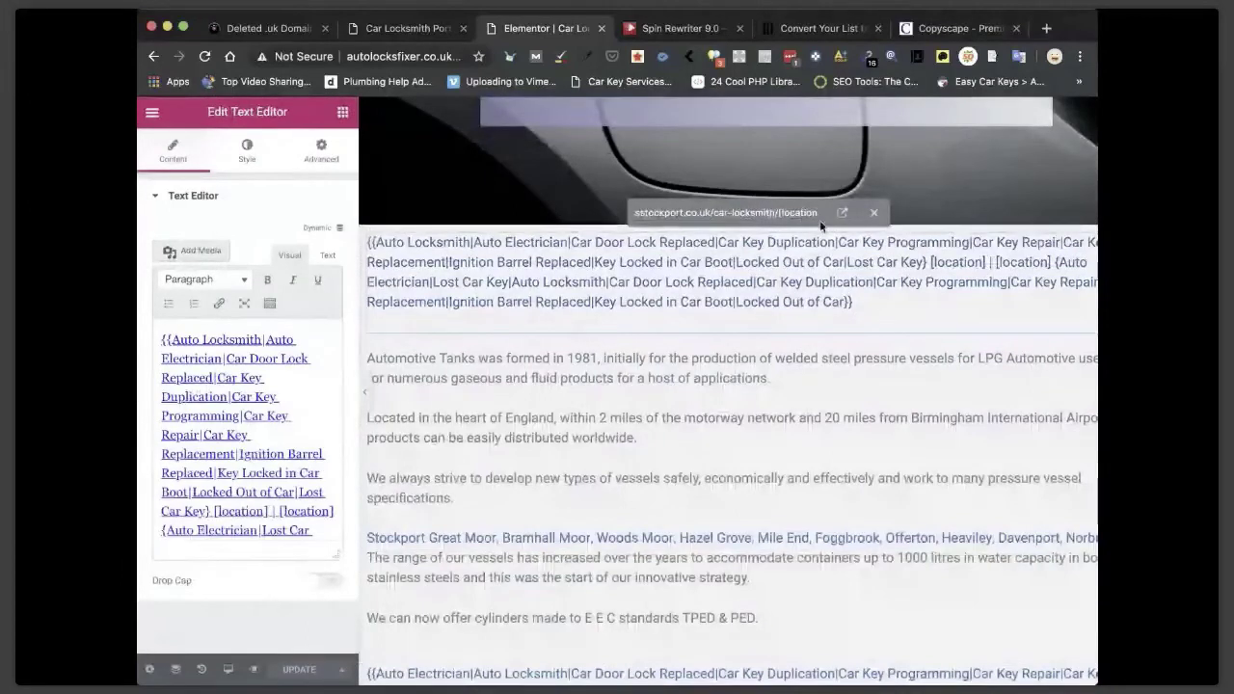
{"action": "key", "text": "BackSpace"}
{"action": "key", "text": "BackSpace"}
{"action": "key", "text": "BackSpace"}
{"action": "key", "text": "BackSpace"}
{"action": "key", "text": "BackSpace"}
{"action": "key", "text": "BackSpace"}
{"action": "key", "text": "BackSpace"}
{"action": "key", "text": "BackSpace"}
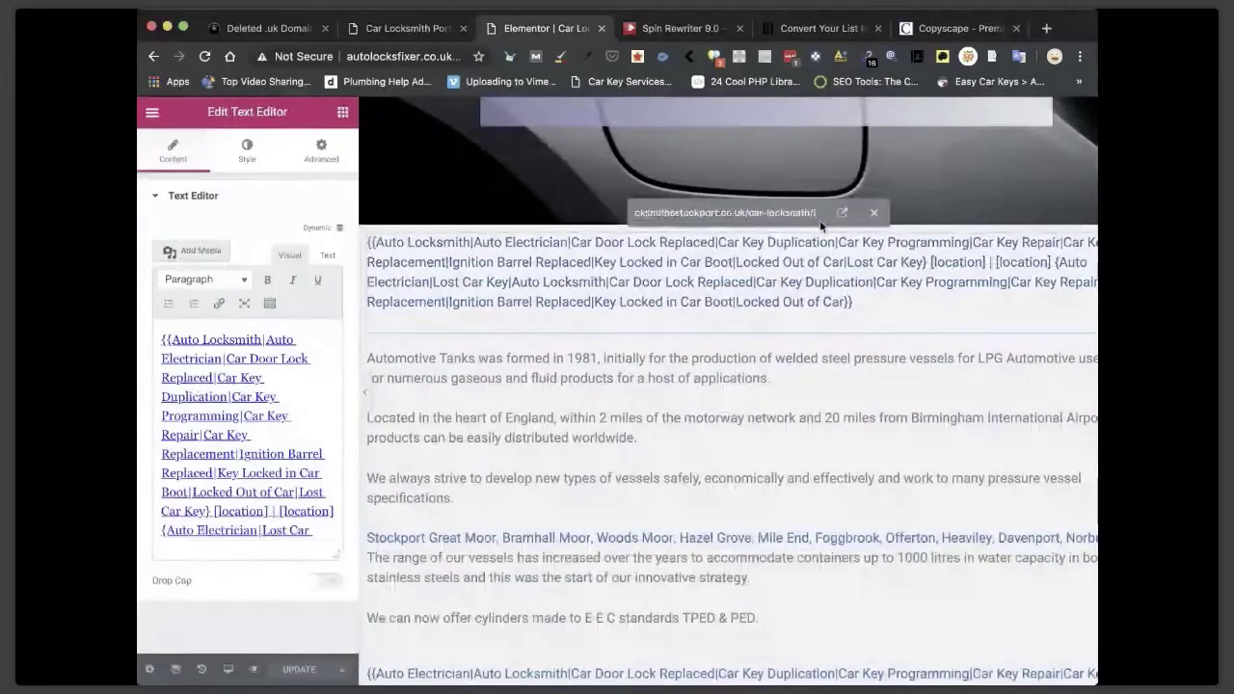
{"action": "type", "text": "slug]"}
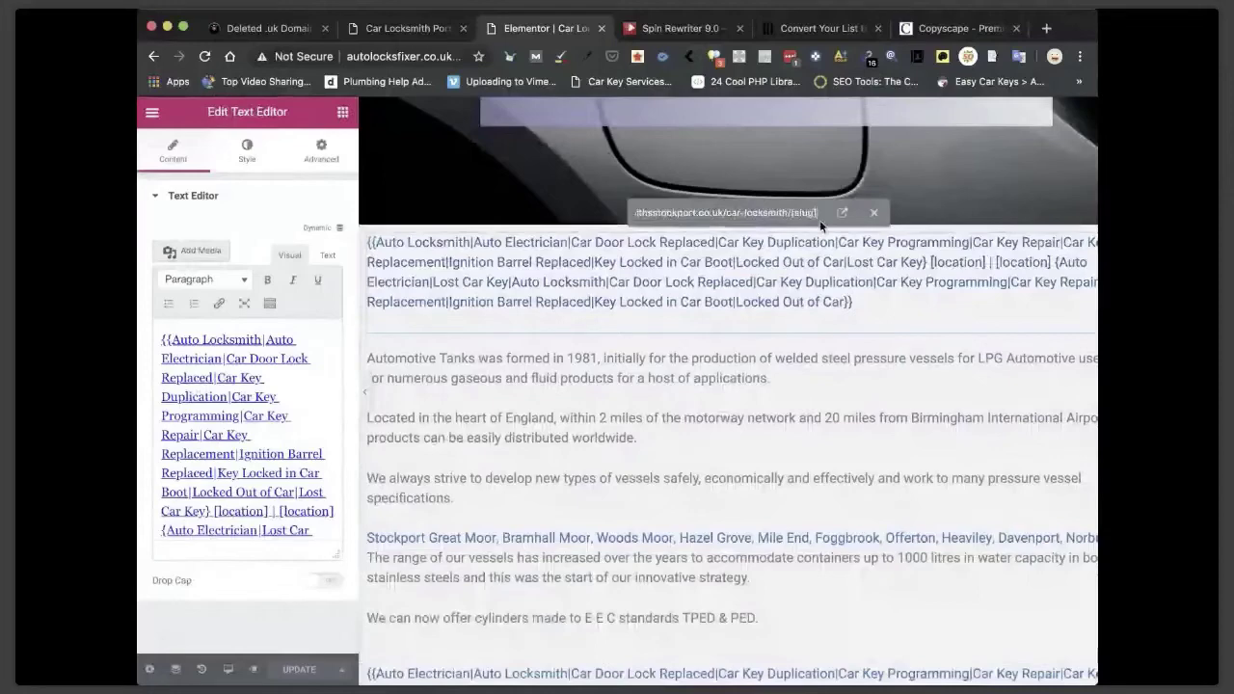
{"action": "left_click", "coordinate": [827, 259]}
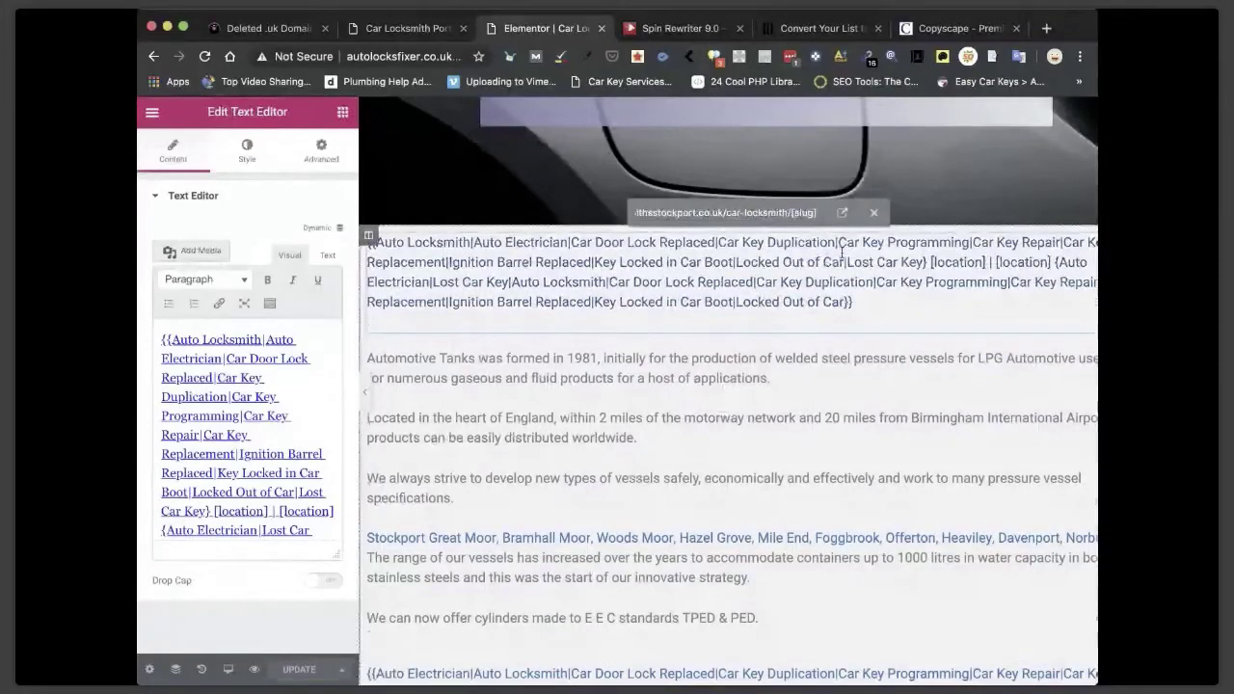
{"action": "key", "text": "ctrl+a"}
{"action": "scroll", "coordinate": [799, 518], "scroll_direction": "down", "scroll_amount": 1}
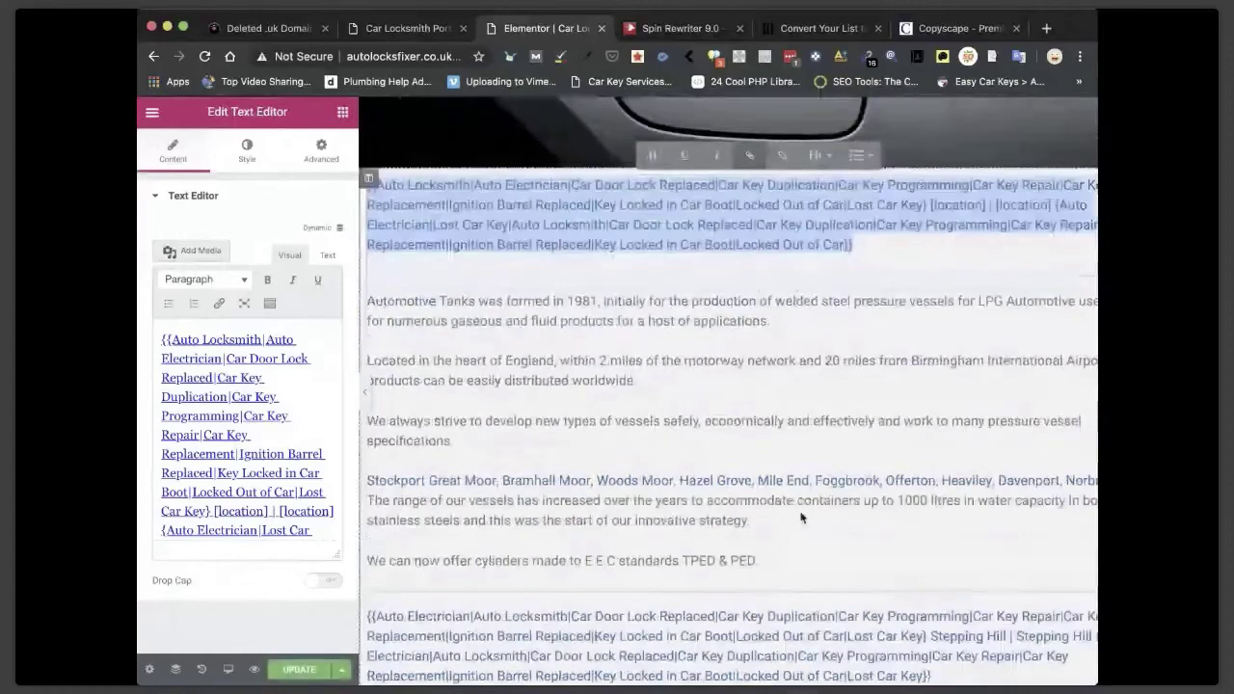
Set the second spintax text's link to end in /car-locksmith/[slug] and update the page.
{"action": "scroll", "coordinate": [800, 519], "scroll_direction": "down", "scroll_amount": 2}
{"action": "triple_click", "coordinate": [752, 453]}
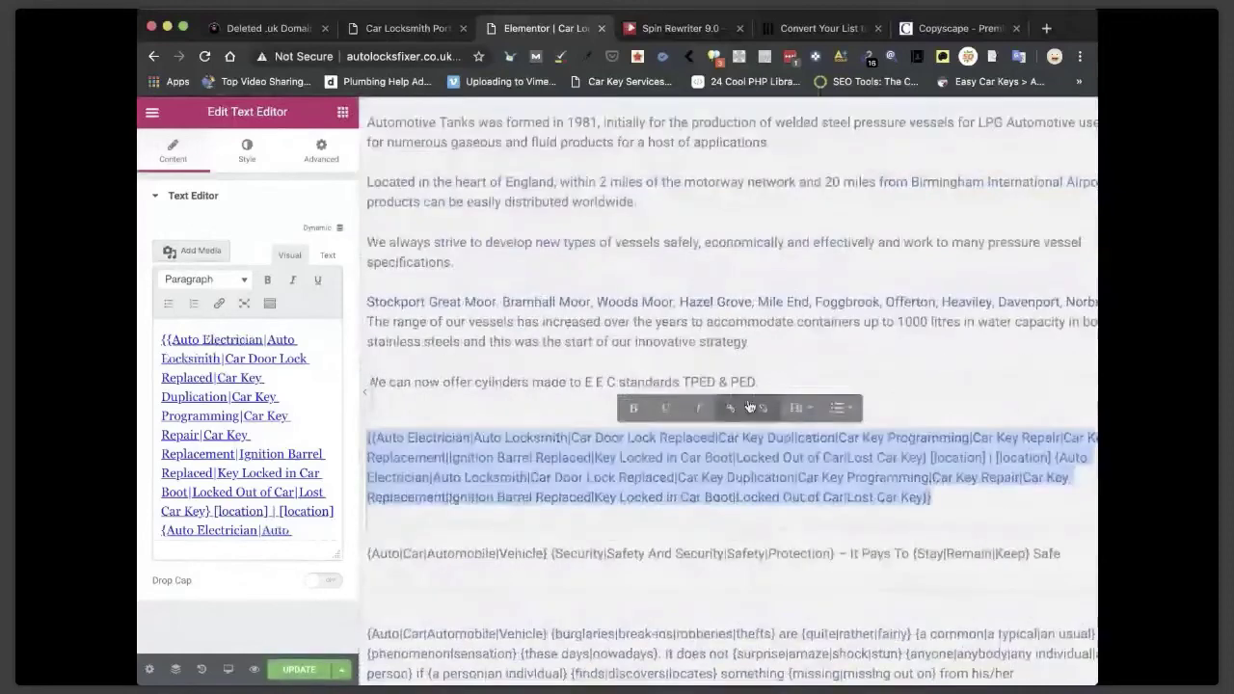
{"action": "left_click", "coordinate": [750, 407]}
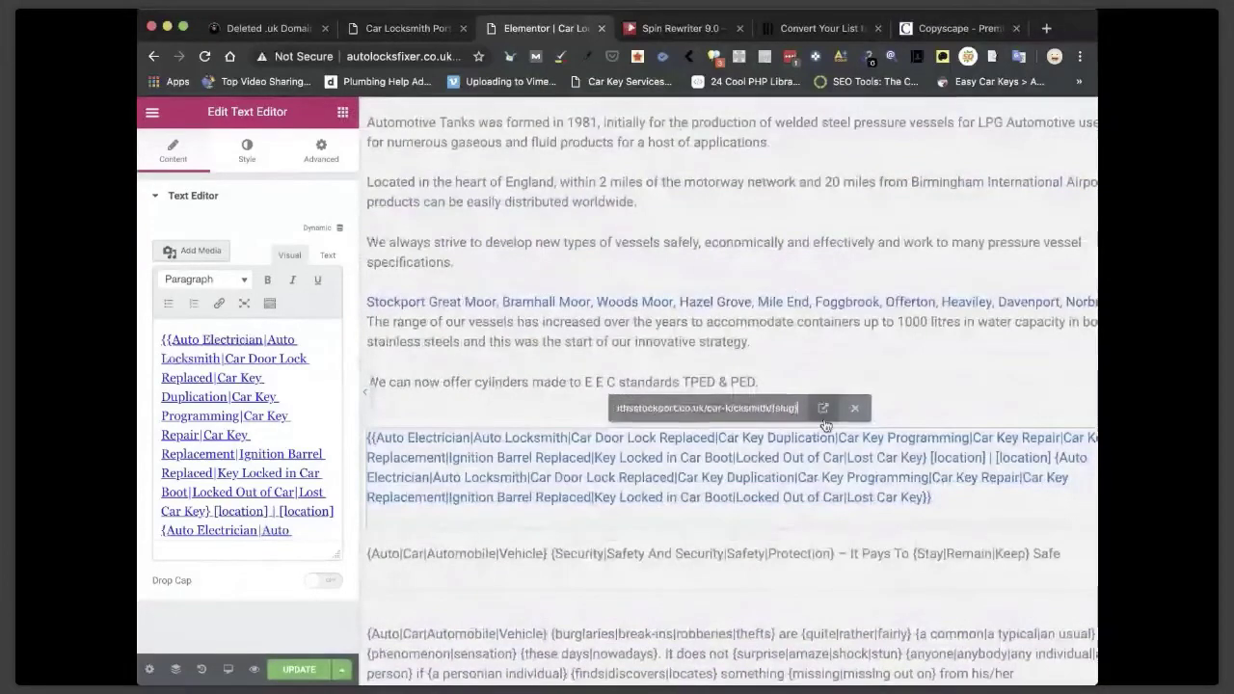
{"action": "left_click", "coordinate": [823, 412]}
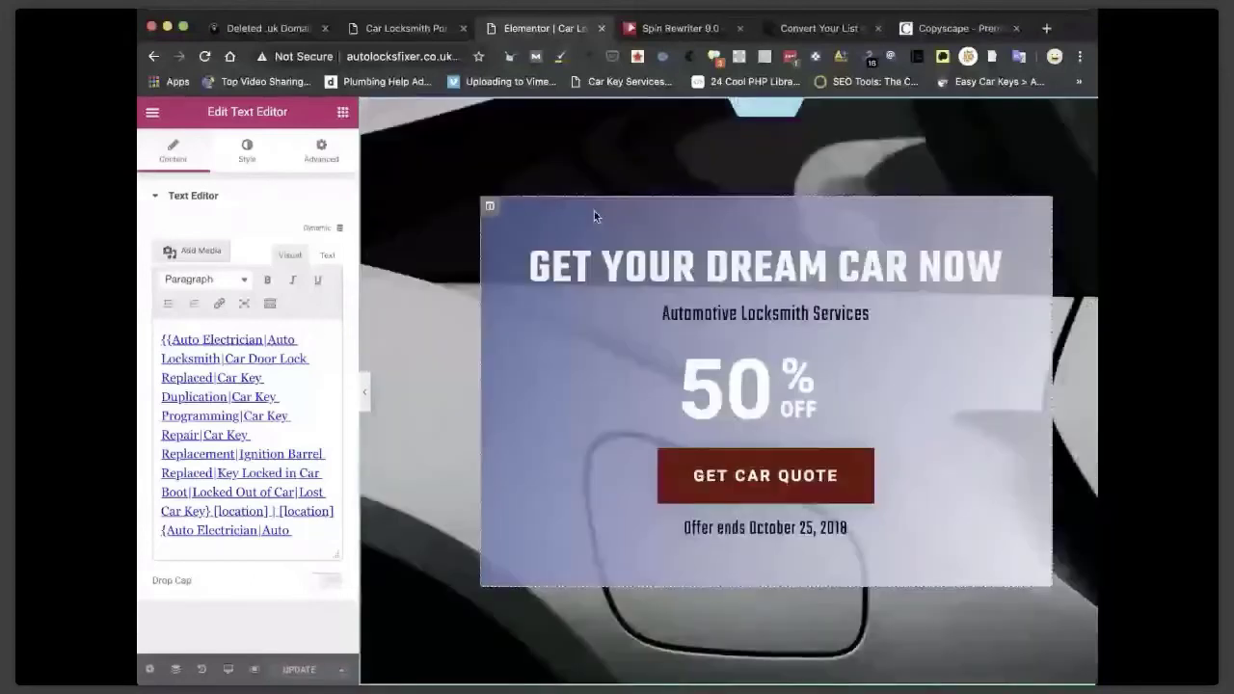
Leave the builder, view the site's home page, and open the Norbury Moor page from its nearby location links.
{"action": "left_click", "coordinate": [152, 112]}
{"action": "left_click", "coordinate": [231, 525]}
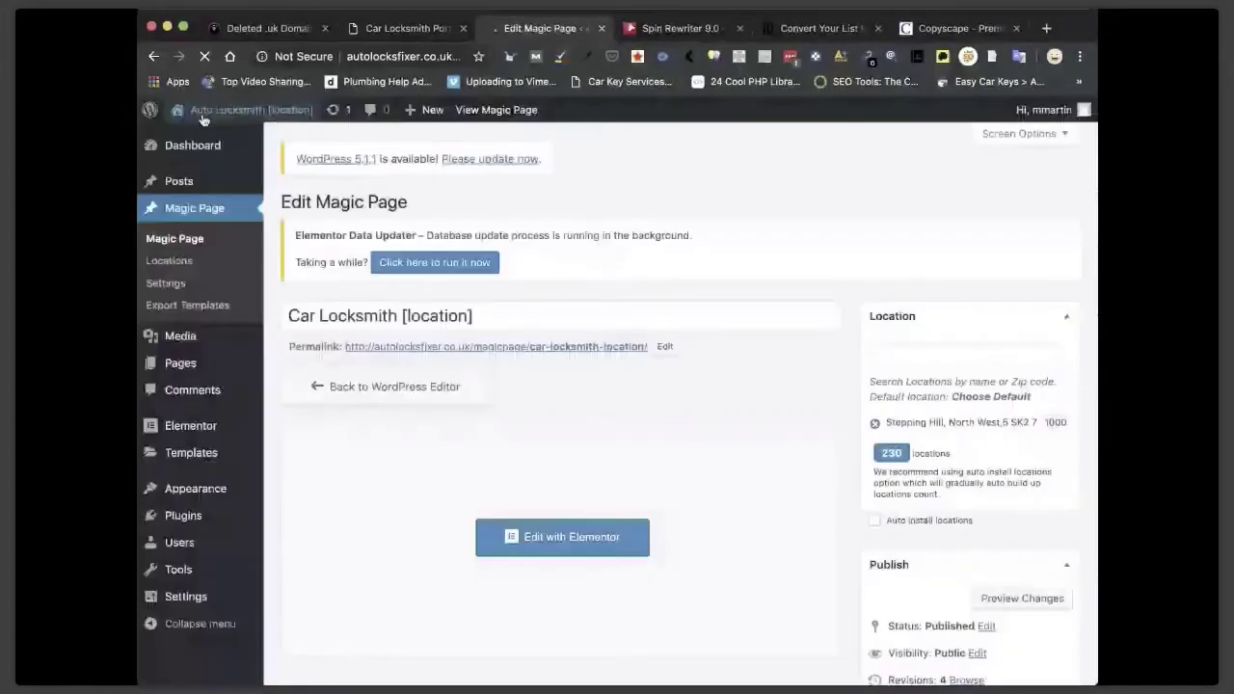
{"action": "left_click", "coordinate": [203, 114]}
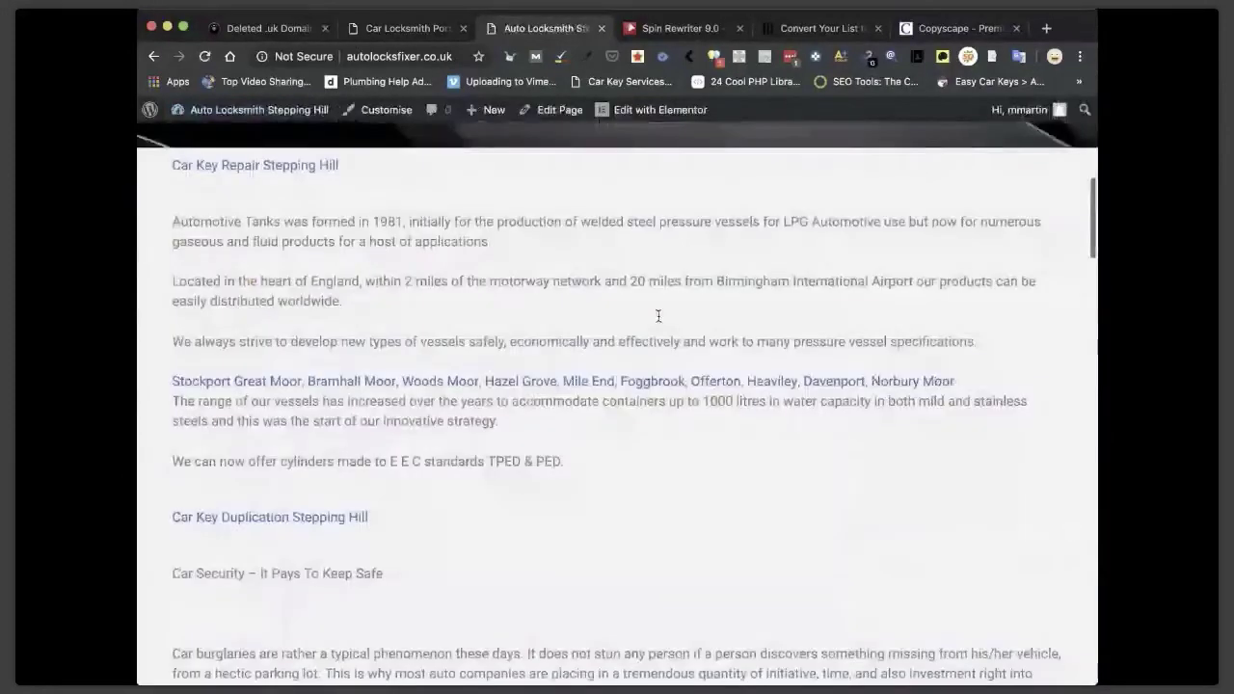
{"action": "scroll", "coordinate": [658, 315], "scroll_direction": "down", "scroll_amount": 1}
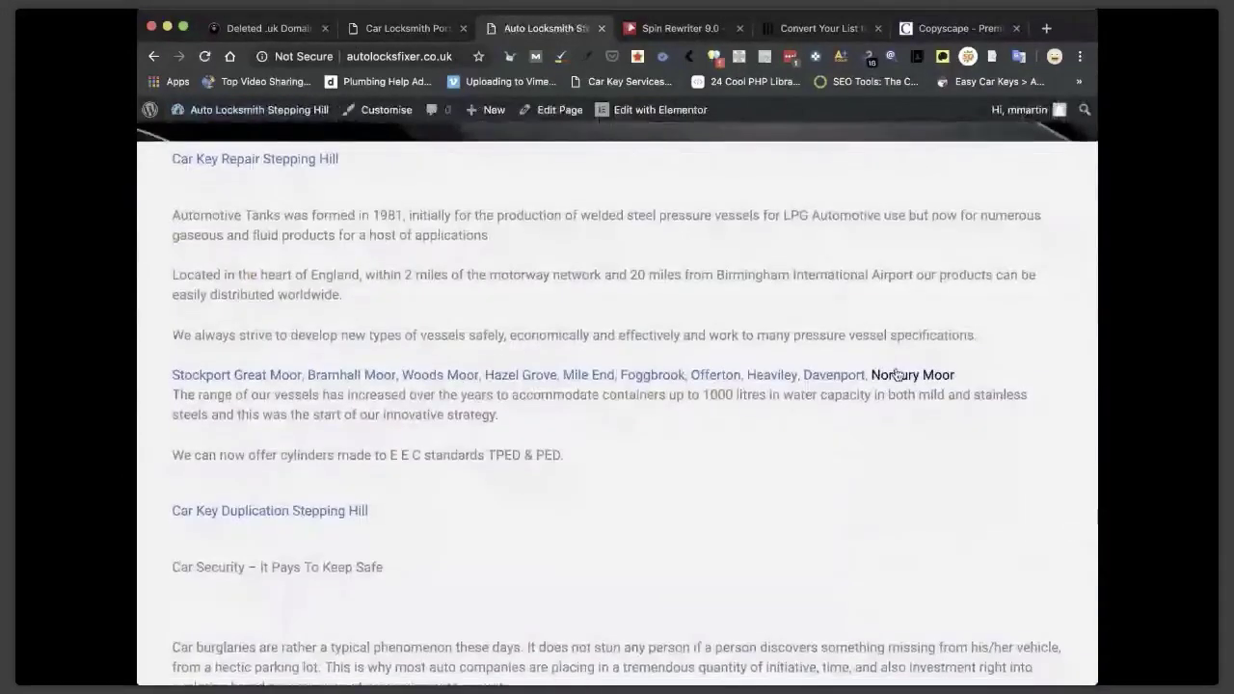
{"action": "left_click", "coordinate": [902, 376]}
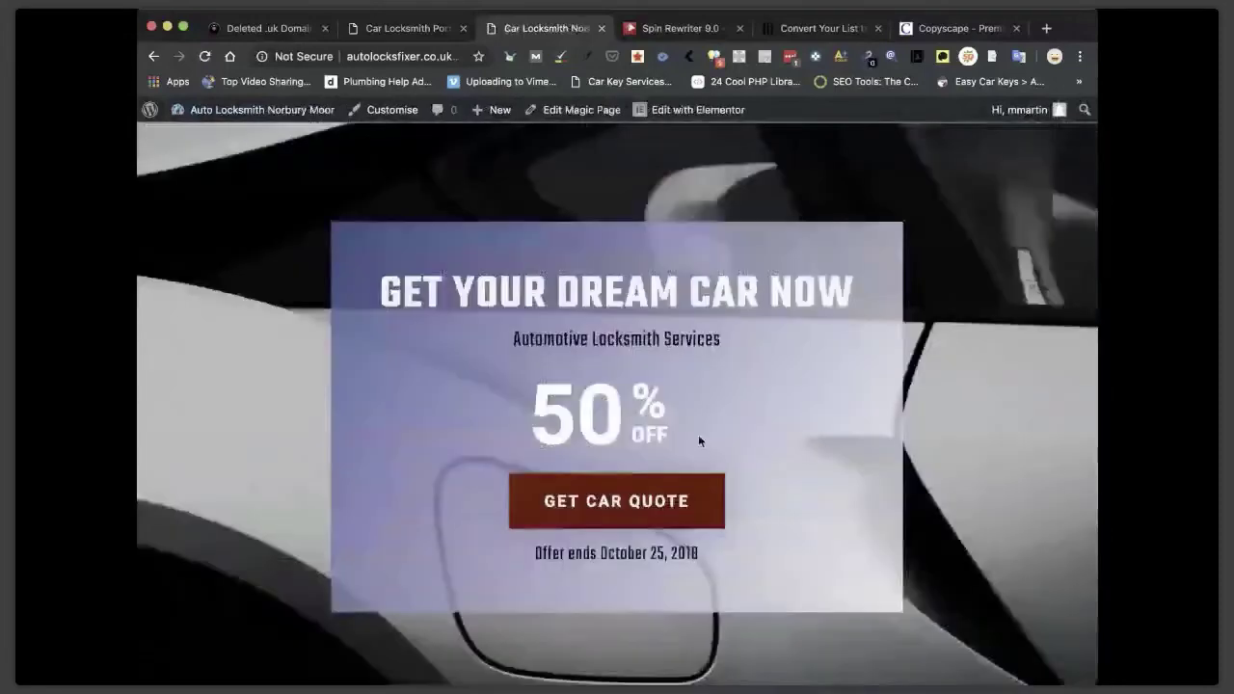
{"action": "scroll", "coordinate": [280, 200], "scroll_direction": "down", "scroll_amount": 6}
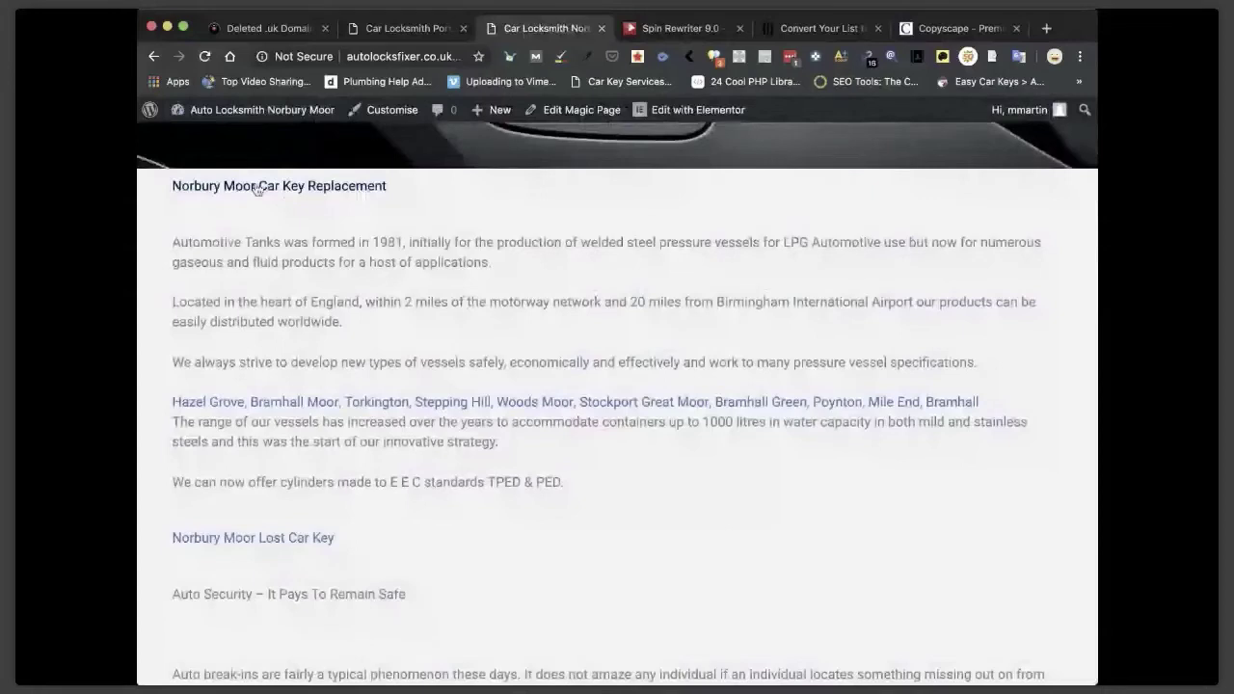
Check where the Norbury Moor Car Key Replacement link leads and return to the Norbury Moor page.
{"action": "left_click", "coordinate": [257, 189]}
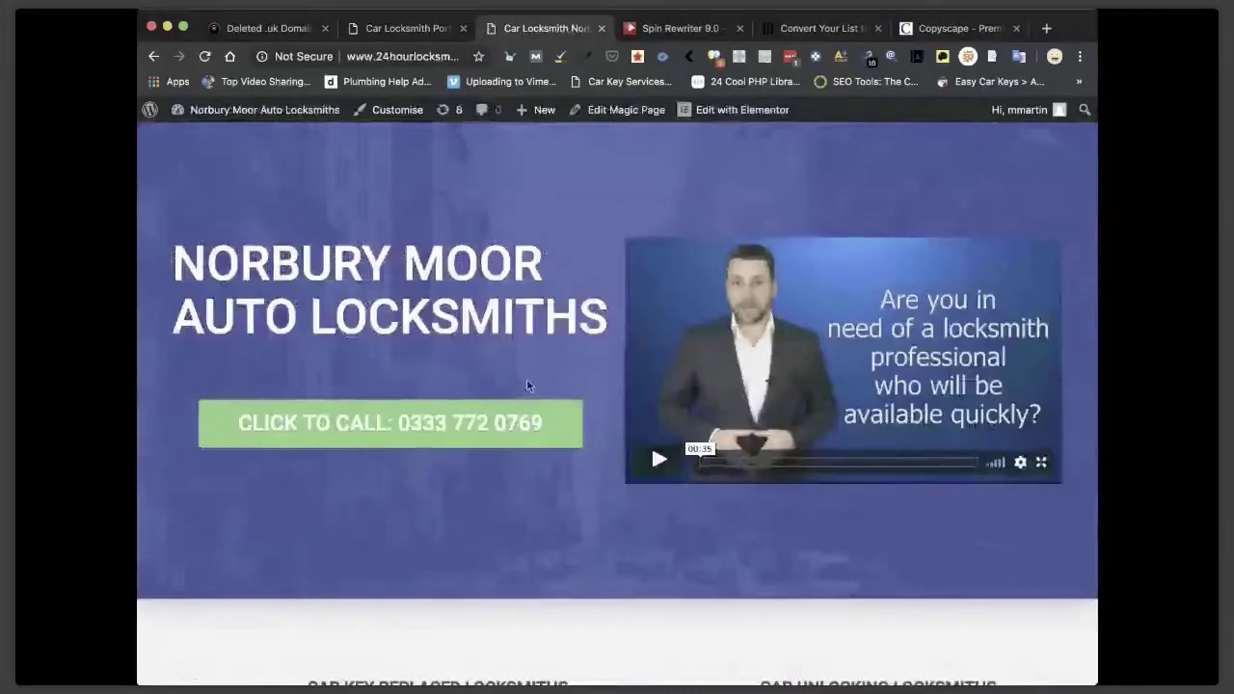
{"action": "scroll", "coordinate": [526, 379], "scroll_direction": "down", "scroll_amount": 6}
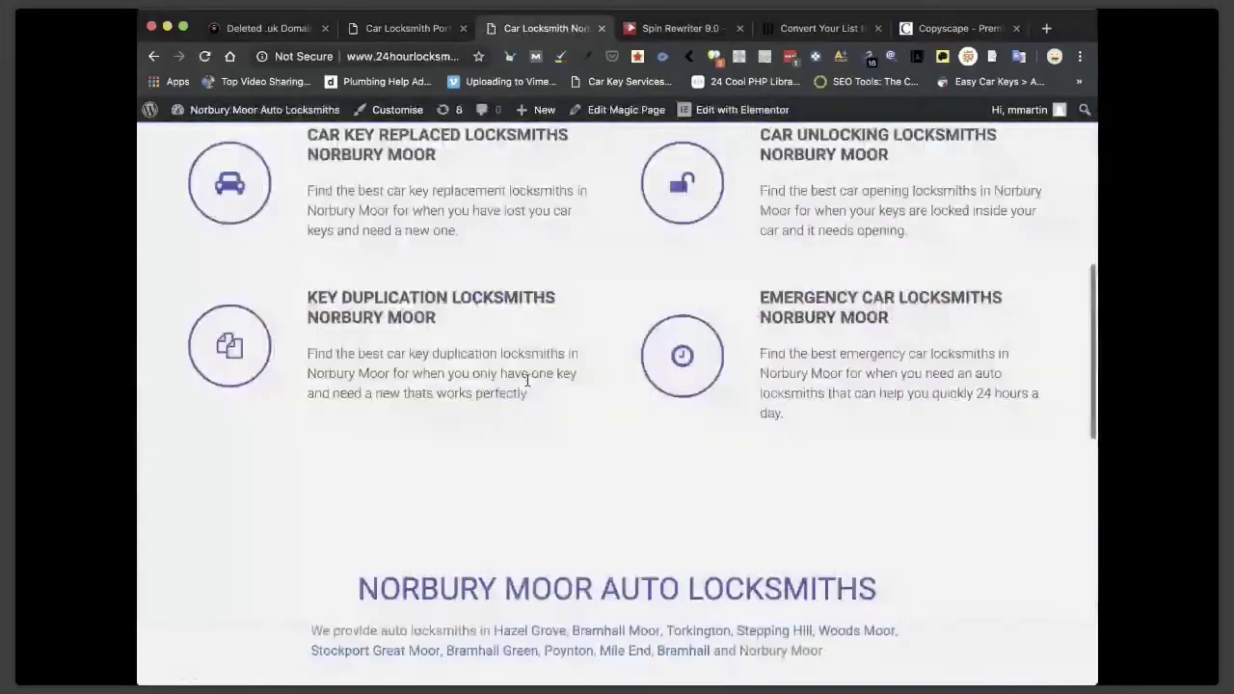
{"action": "key", "text": "super+bracketleft"}
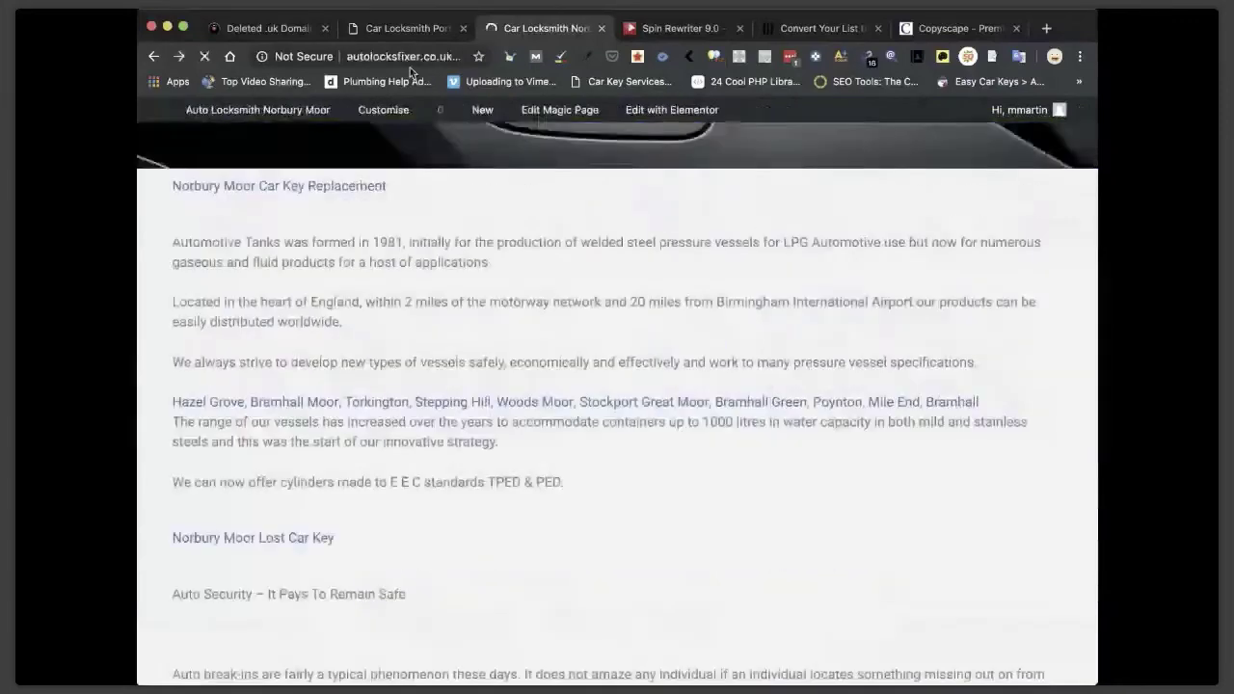
Go to the site's dashboard and search for new plugins with the keyword 301.
{"action": "left_click", "coordinate": [210, 112]}
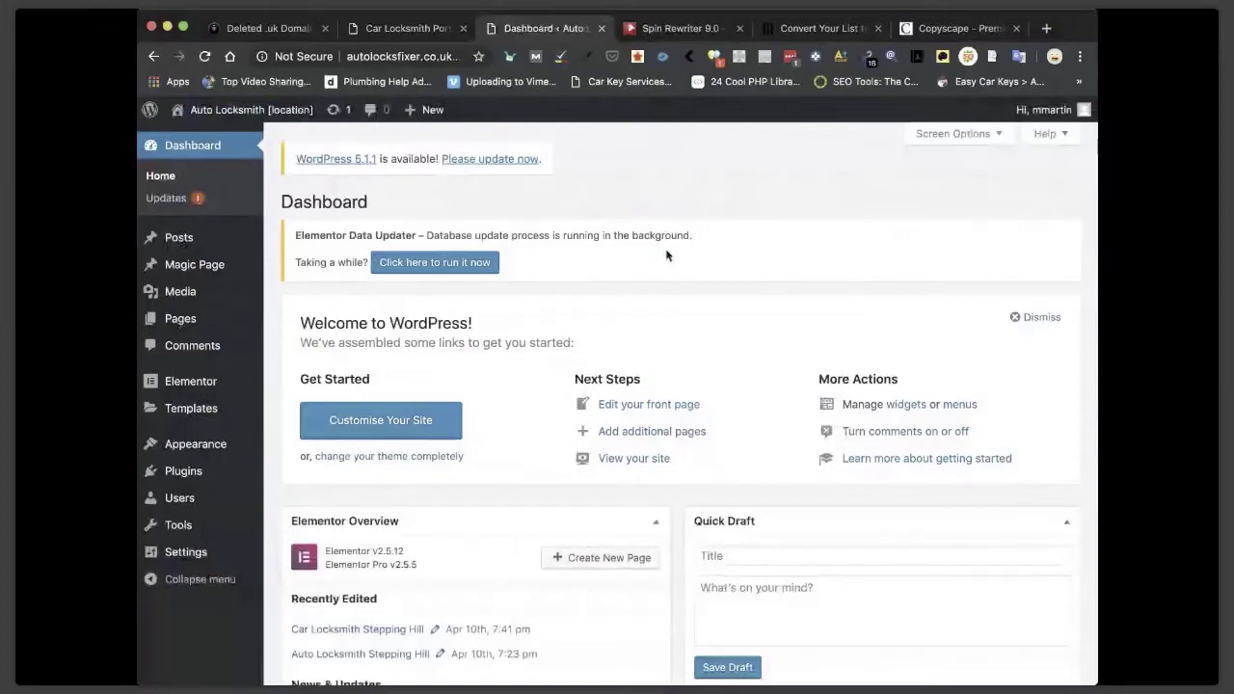
{"action": "mouse_move", "coordinate": [204, 392]}
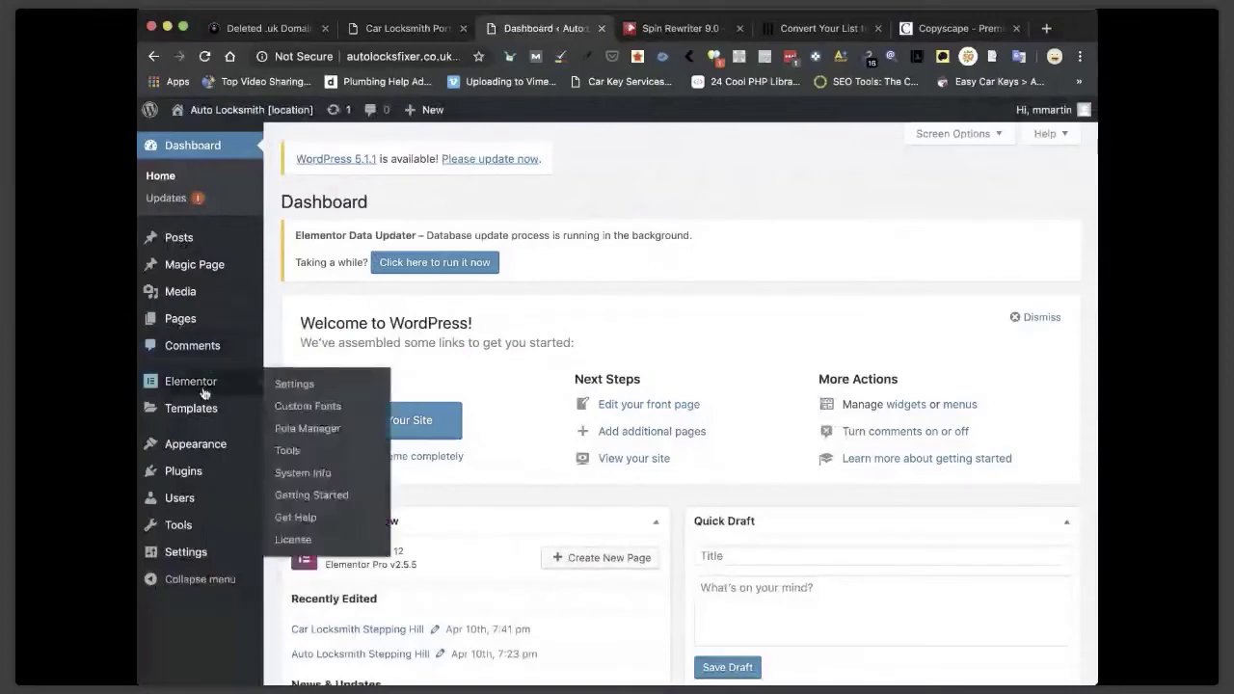
{"action": "mouse_move", "coordinate": [204, 472]}
{"action": "left_click", "coordinate": [291, 498]}
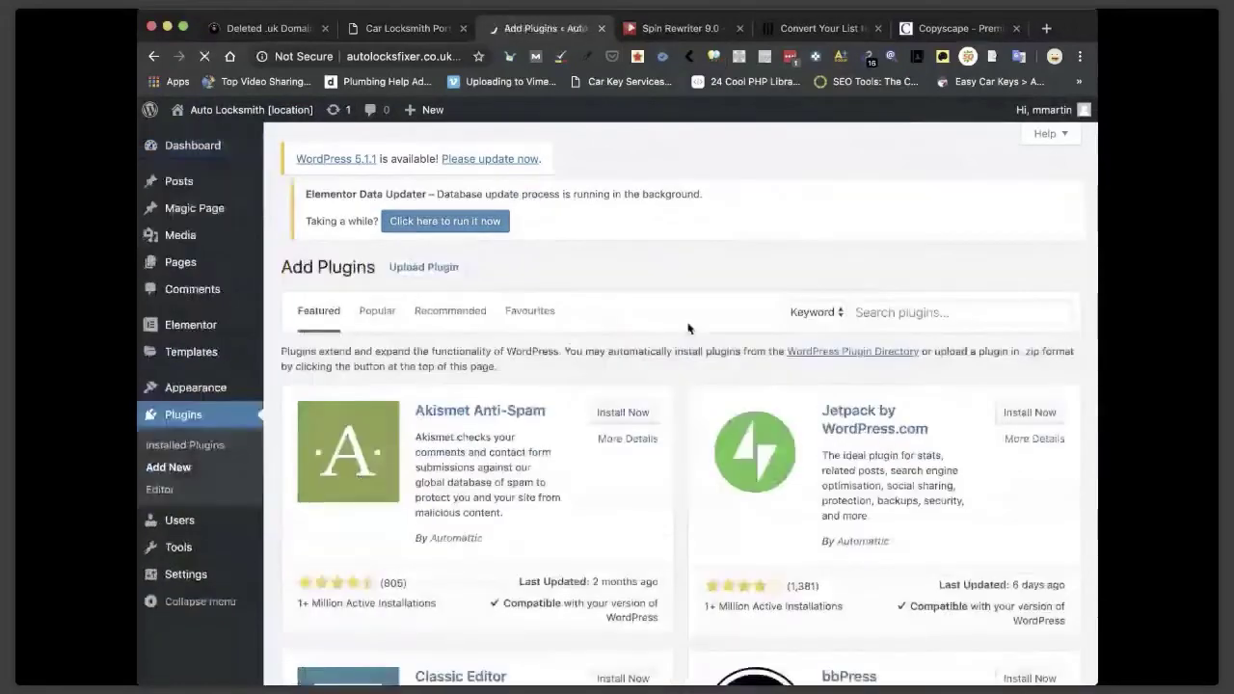
{"action": "left_click", "coordinate": [874, 321]}
{"action": "type", "text": "30"}
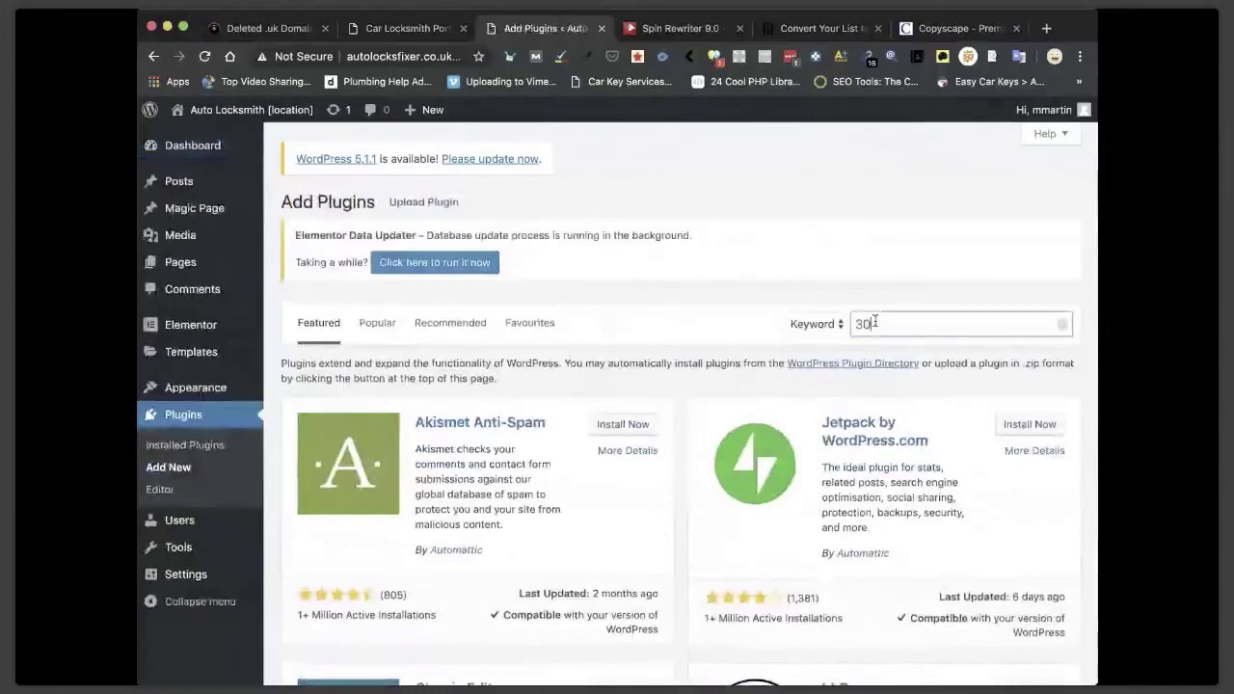
{"action": "type", "text": "1"}
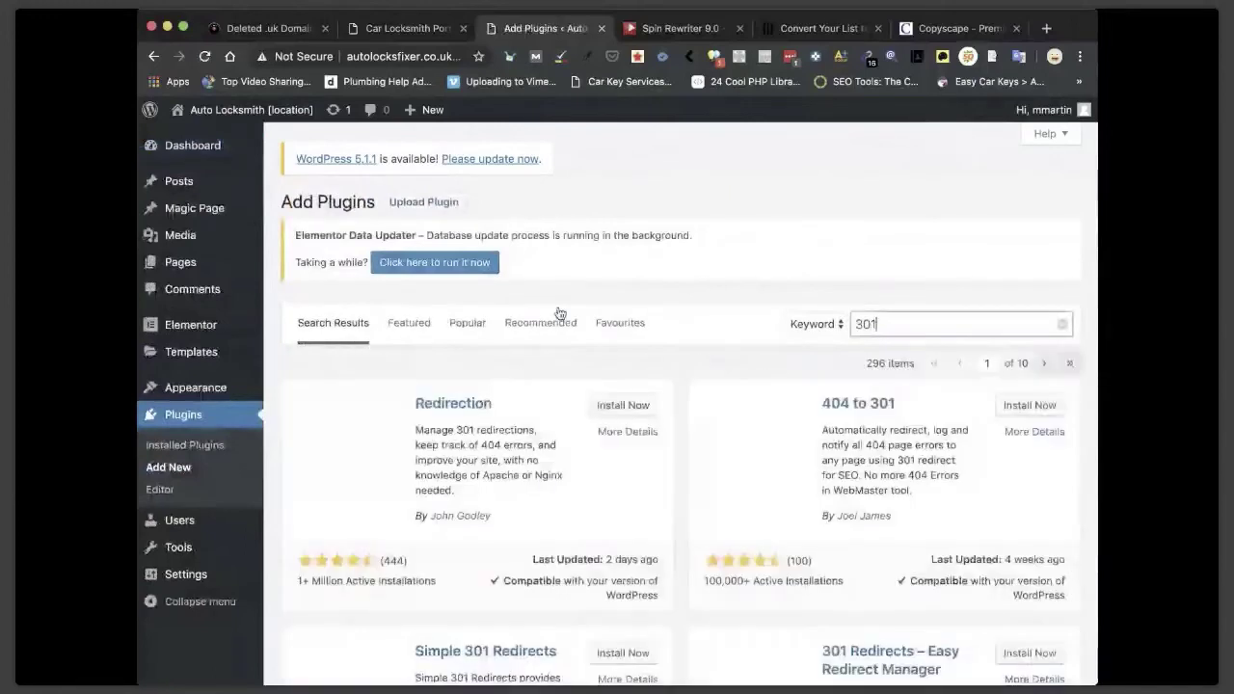
Install and activate the 404 to 301 plugin from the search results.
{"action": "scroll", "coordinate": [559, 313], "scroll_direction": "down", "scroll_amount": 1}
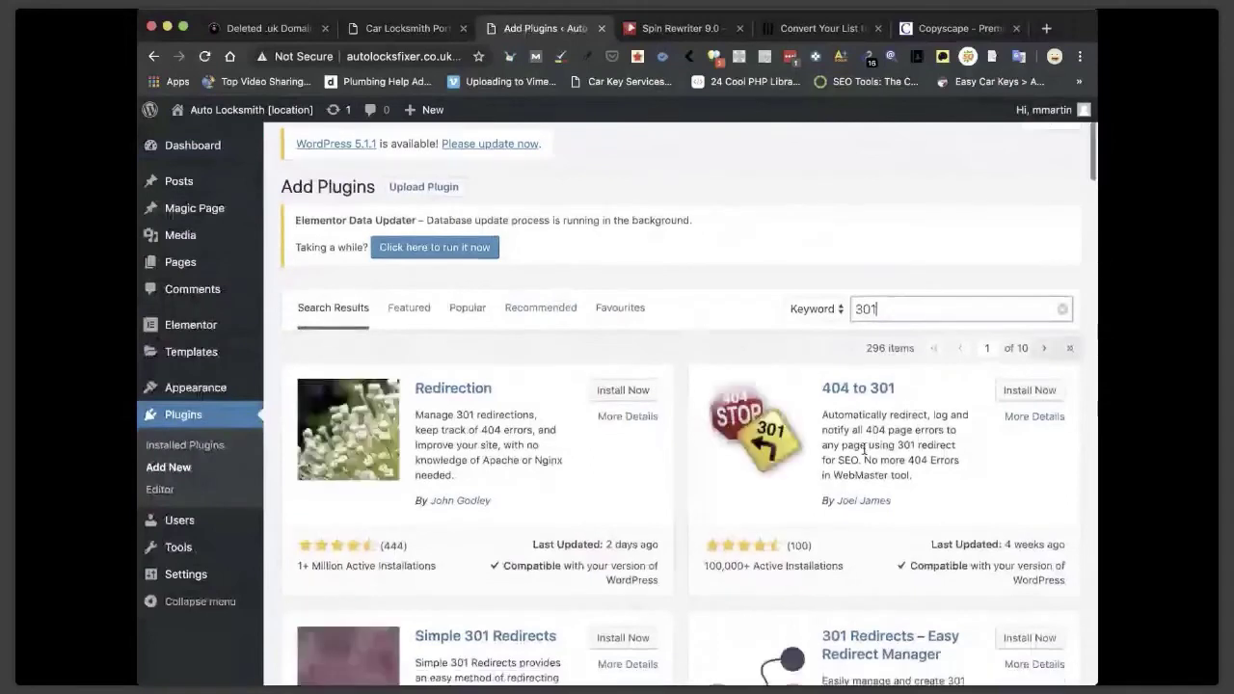
{"action": "scroll", "coordinate": [964, 405], "scroll_direction": "down", "scroll_amount": 2}
{"action": "left_click", "coordinate": [1024, 359]}
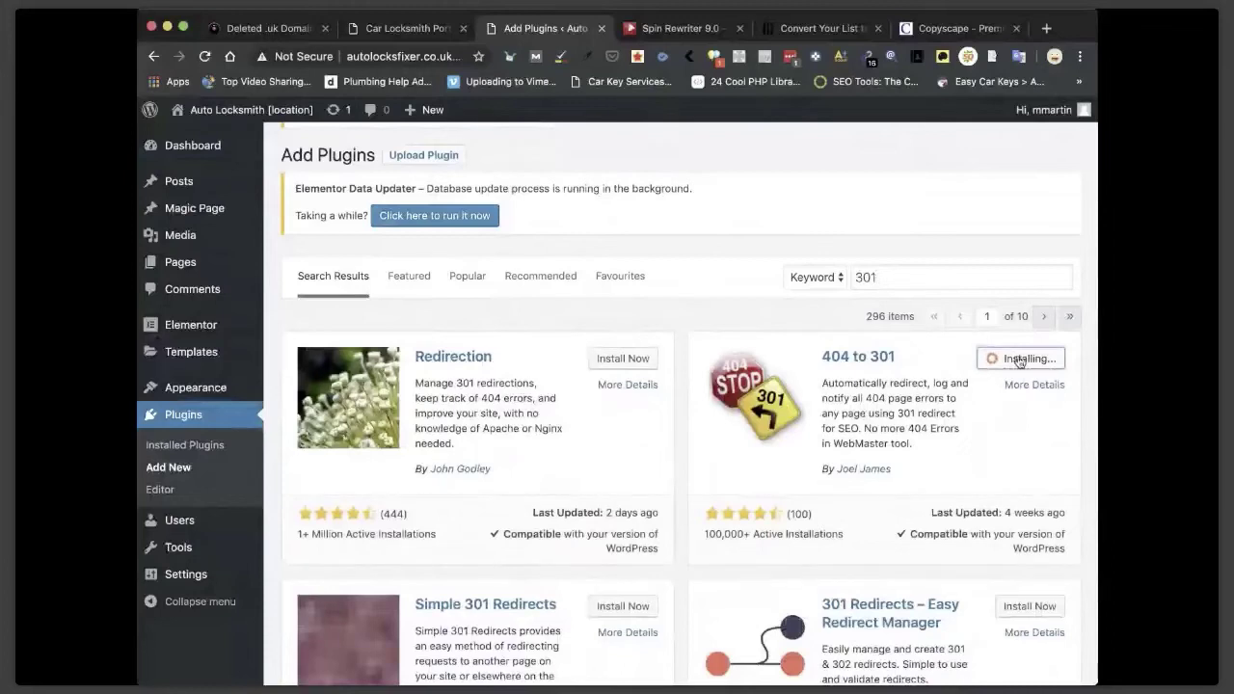
{"action": "scroll", "coordinate": [1019, 360], "scroll_direction": "down", "scroll_amount": 1}
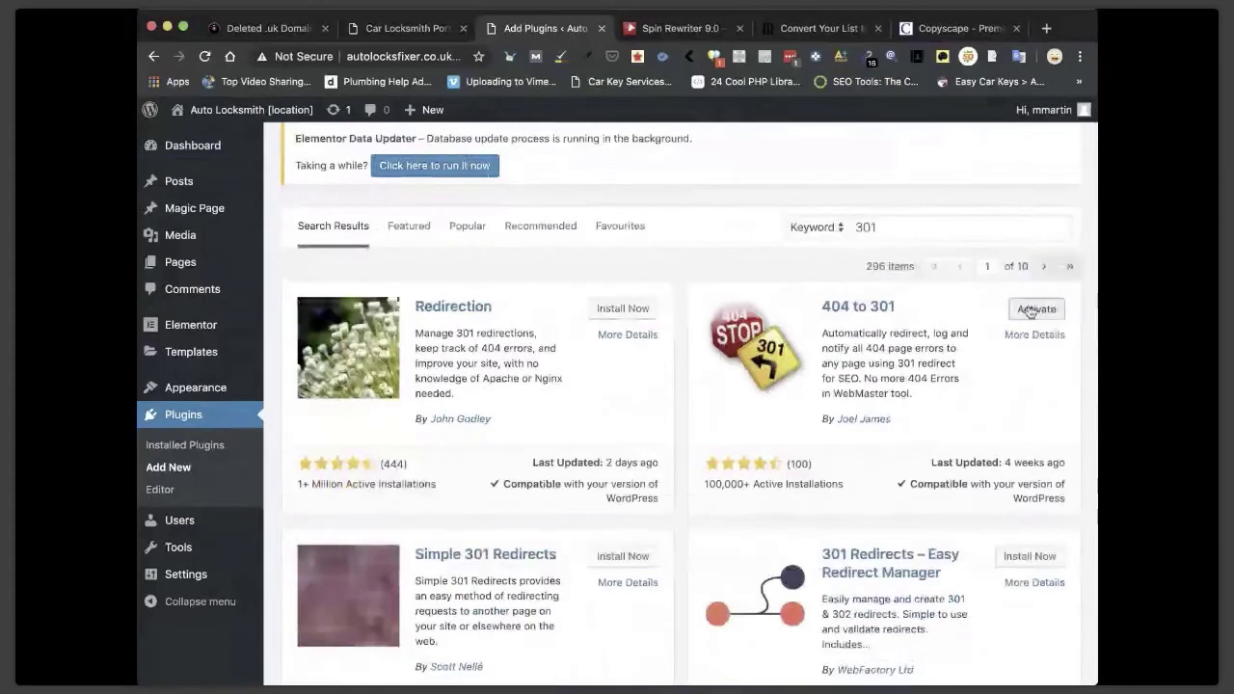
{"action": "left_click", "coordinate": [1030, 312]}
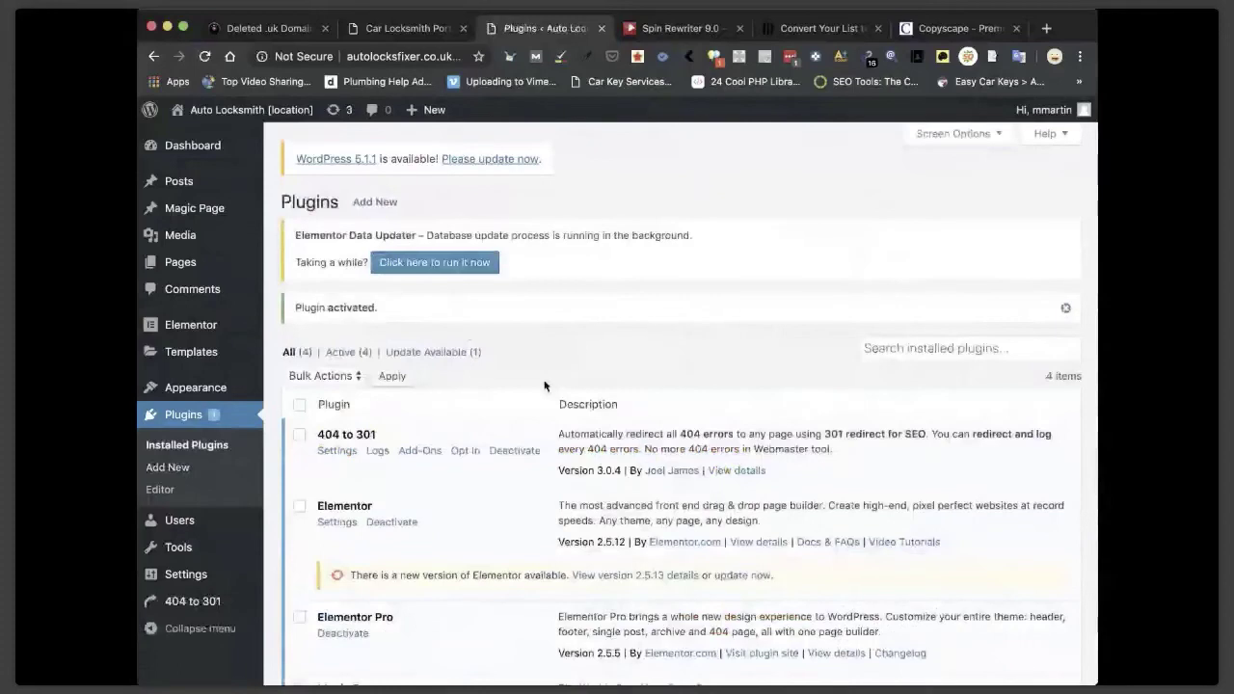
Open the 404 to 301 plugin's settings and review its redirect, logging and notification options.
{"action": "scroll", "coordinate": [543, 385], "scroll_direction": "down", "scroll_amount": 3}
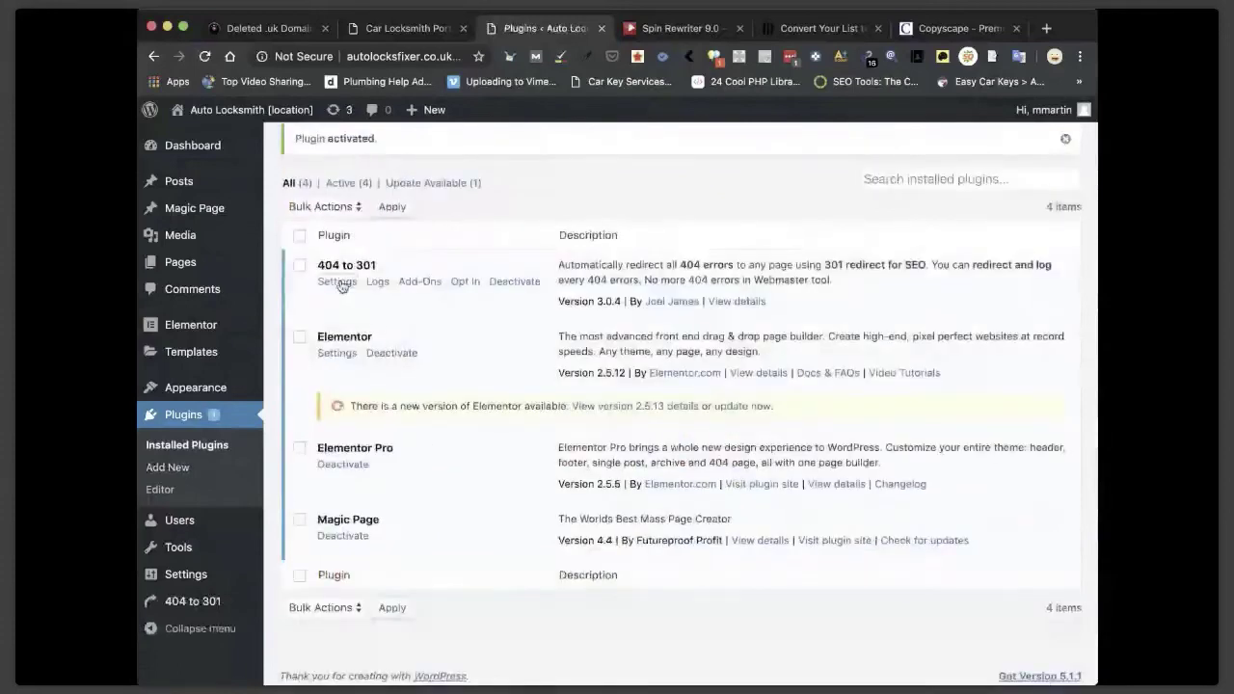
{"action": "left_click", "coordinate": [337, 281]}
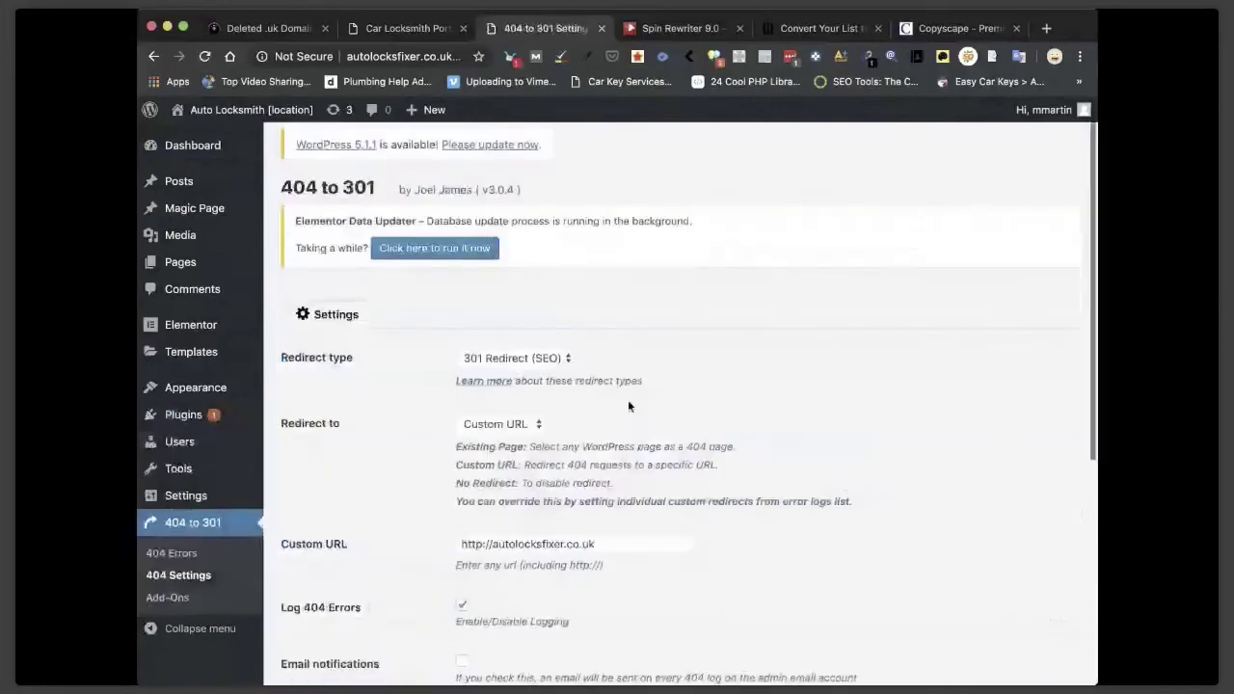
{"action": "scroll", "coordinate": [628, 406], "scroll_direction": "down", "scroll_amount": 2}
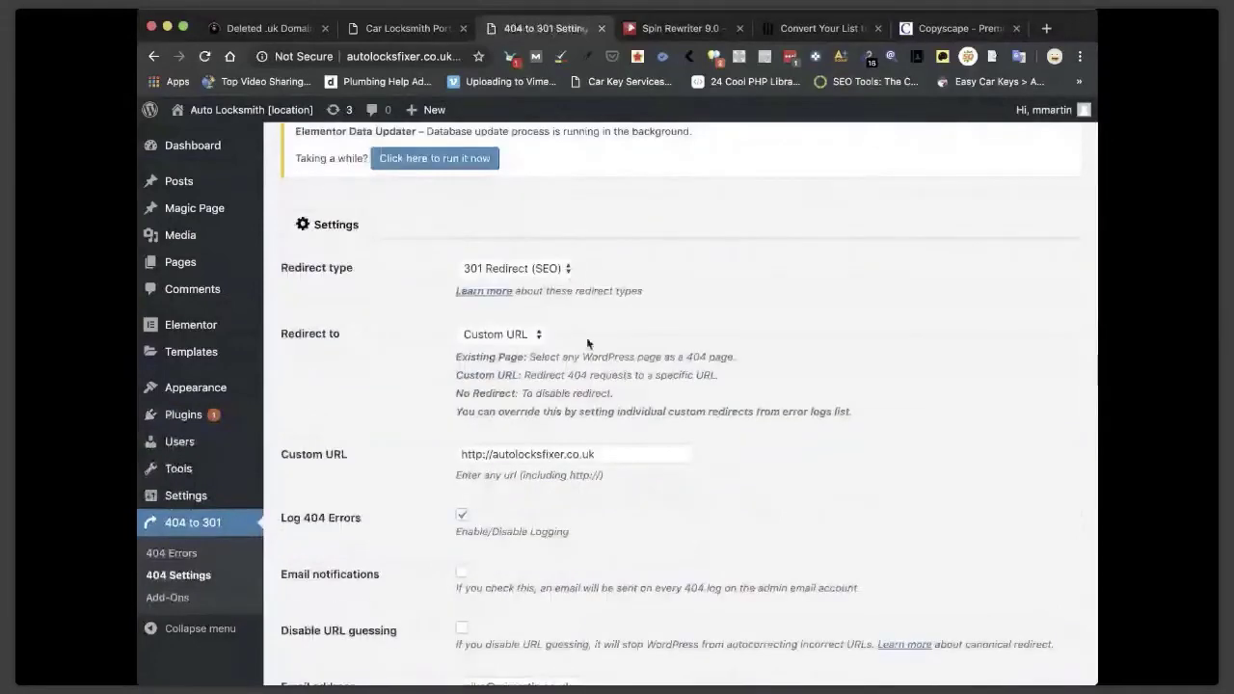
{"action": "scroll", "coordinate": [587, 342], "scroll_direction": "down", "scroll_amount": 3}
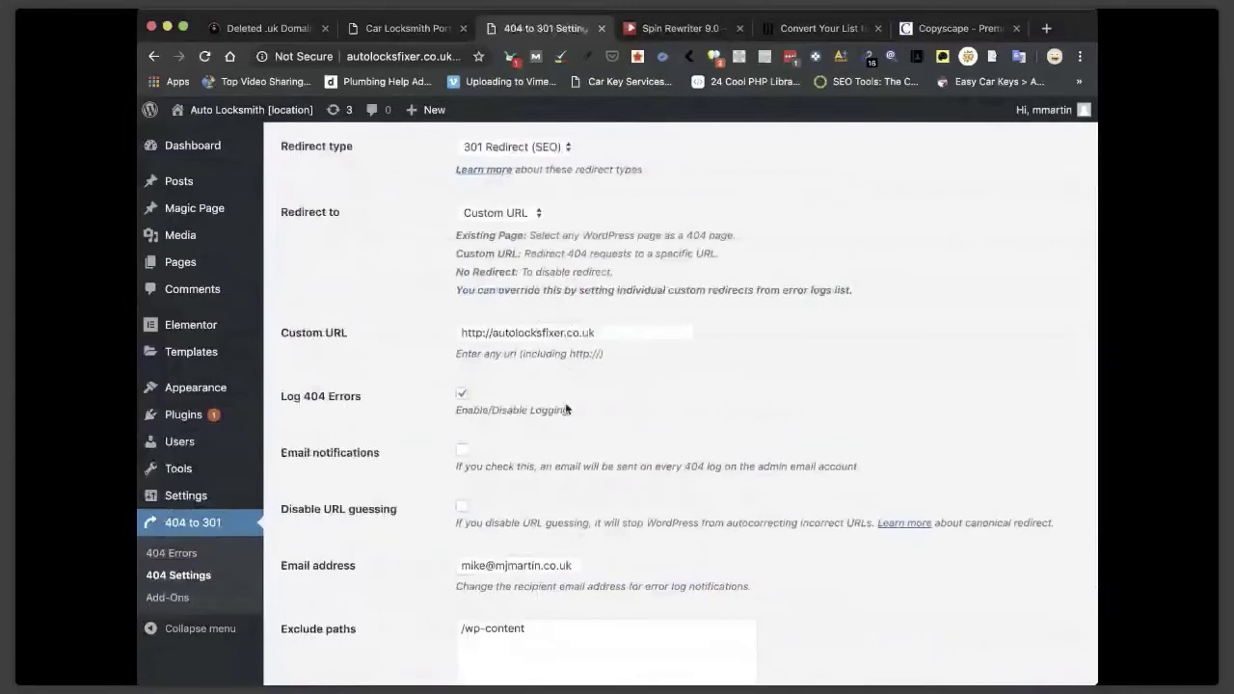
Save the 404 to 301 settings and recheck the redirect type and custom URL options.
{"action": "scroll", "coordinate": [559, 411], "scroll_direction": "down", "scroll_amount": 1}
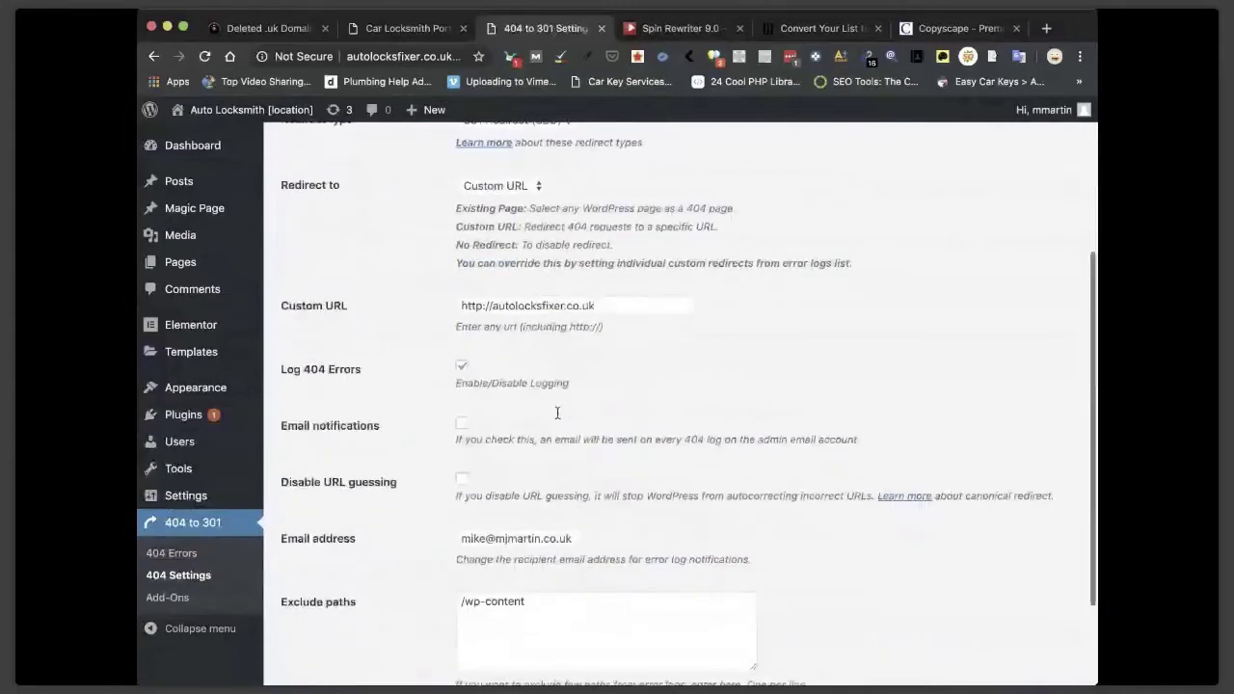
{"action": "scroll", "coordinate": [539, 408], "scroll_direction": "down", "scroll_amount": 3}
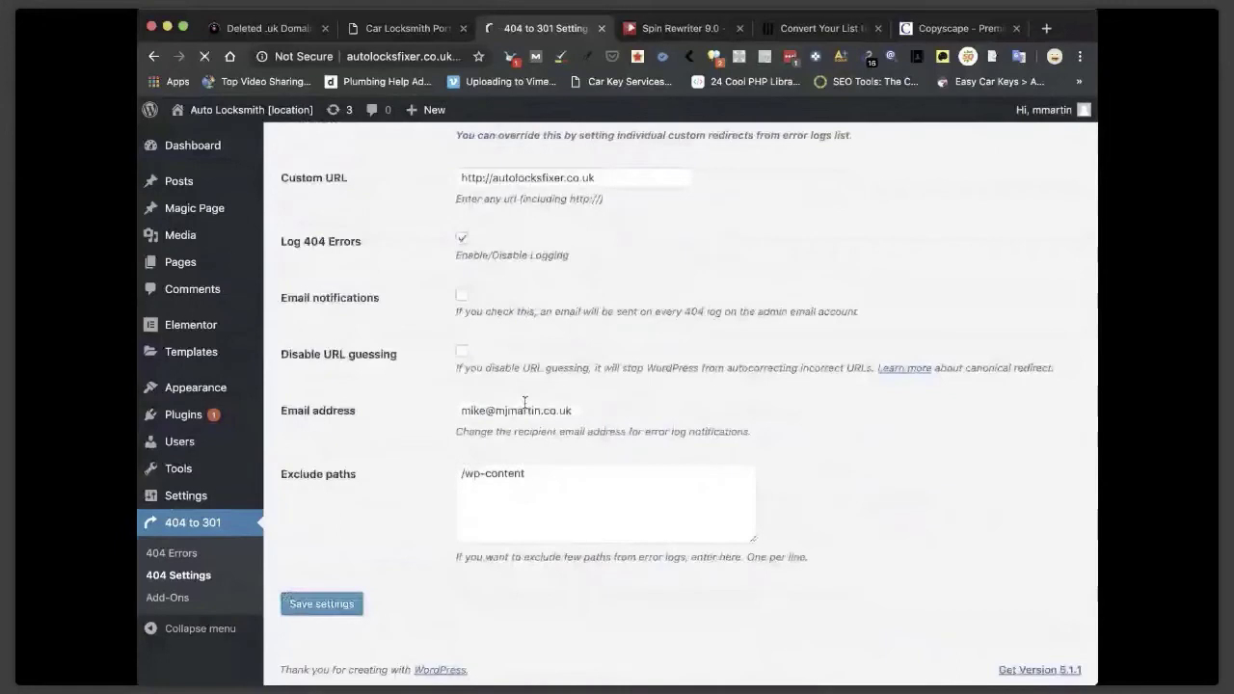
{"action": "scroll", "coordinate": [618, 329], "scroll_direction": "up", "scroll_amount": 3}
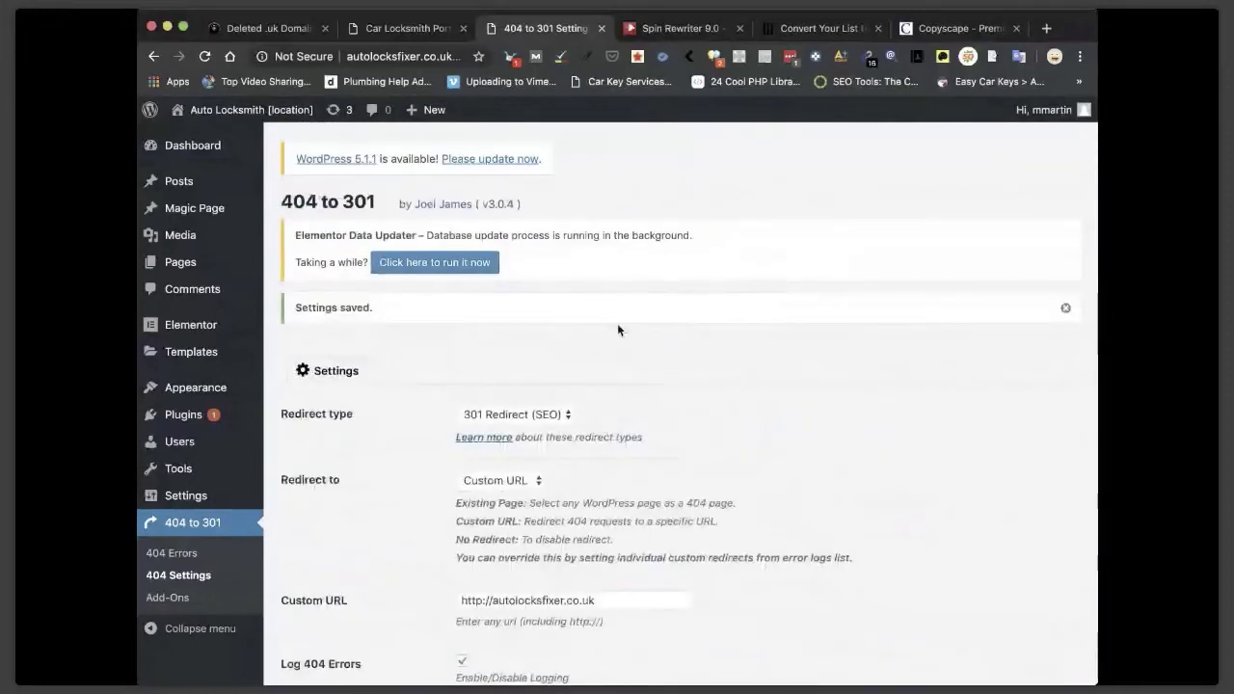
{"action": "scroll", "coordinate": [618, 331], "scroll_direction": "down", "scroll_amount": 3}
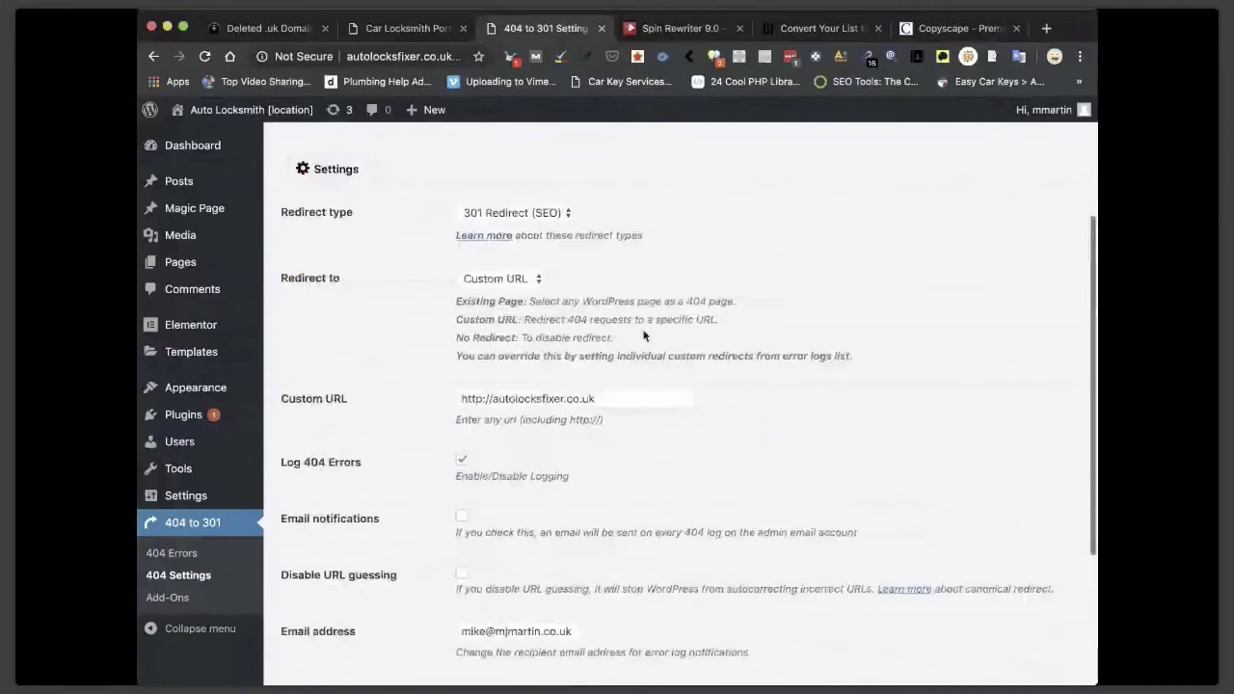
{"action": "scroll", "coordinate": [644, 335], "scroll_direction": "down", "scroll_amount": 1}
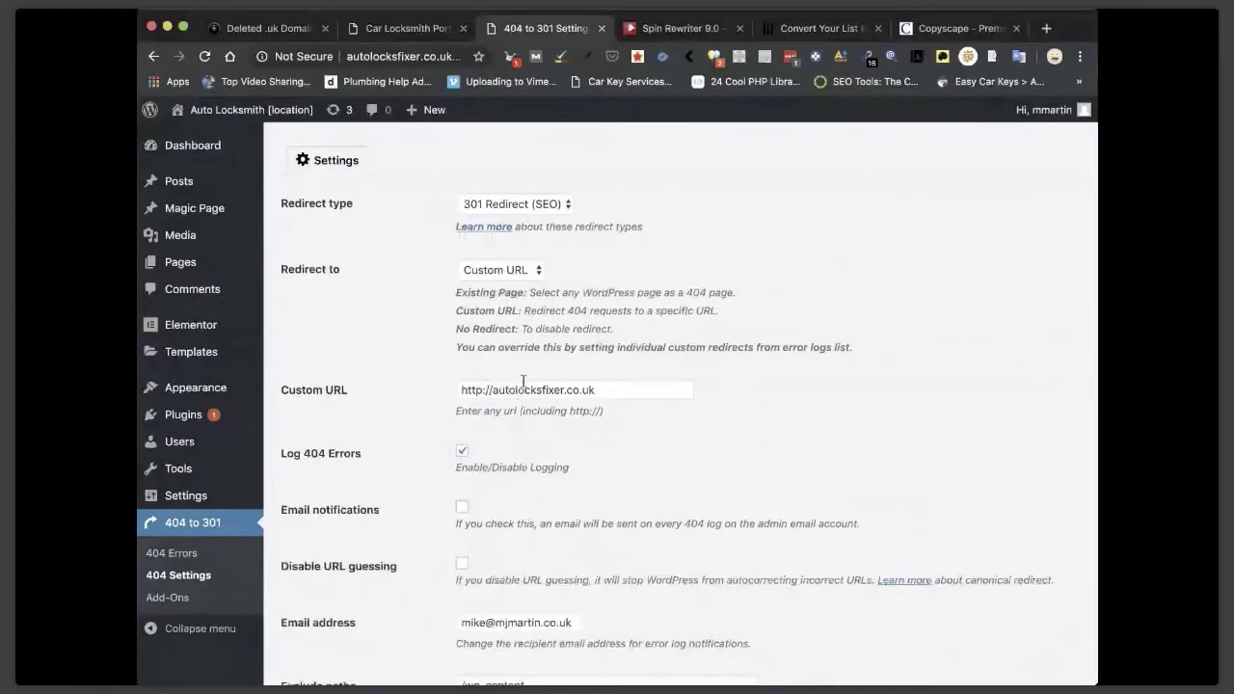
Try 24hourlocksmithsstockport, copied from the Portwood site's address, as the custom redirect URL.
{"action": "left_click", "coordinate": [394, 31]}
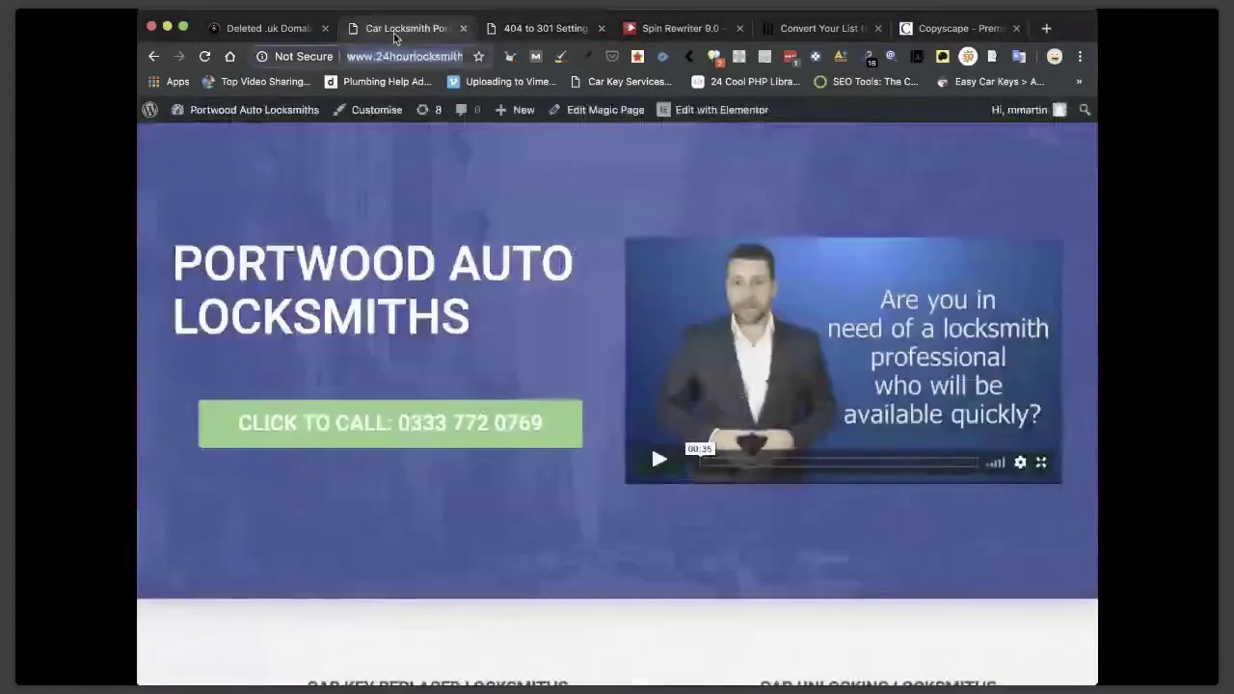
{"action": "left_click", "coordinate": [407, 56]}
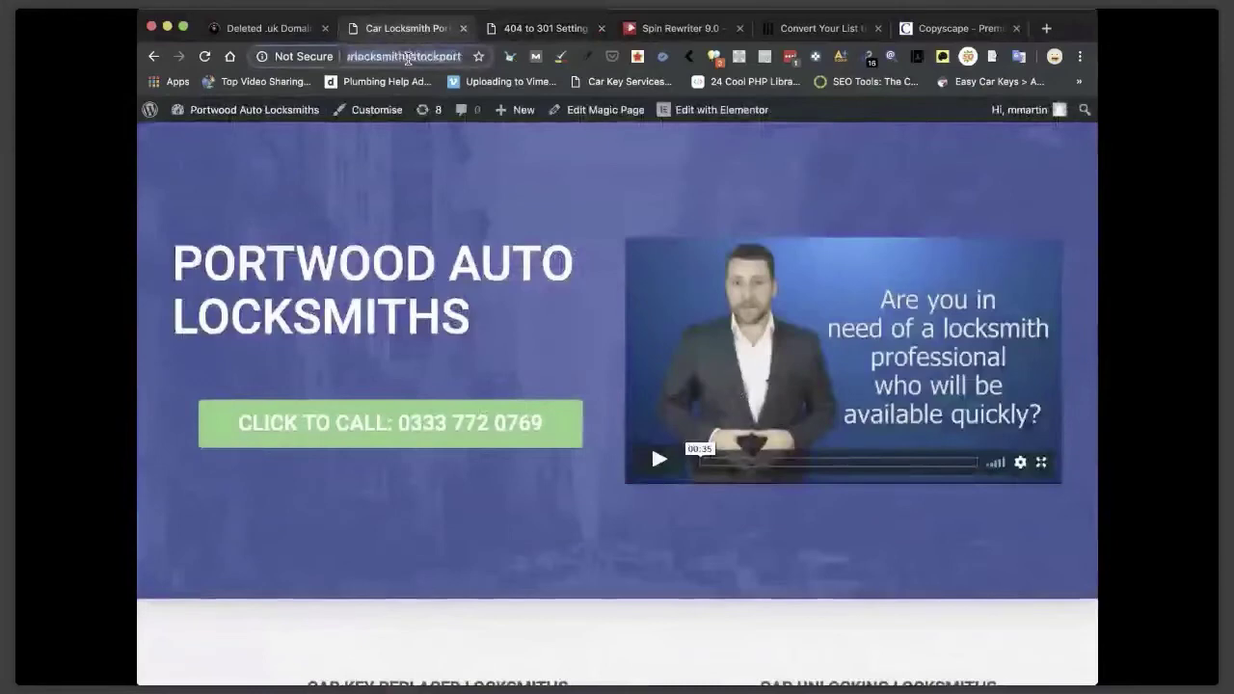
{"action": "left_click", "coordinate": [542, 28]}
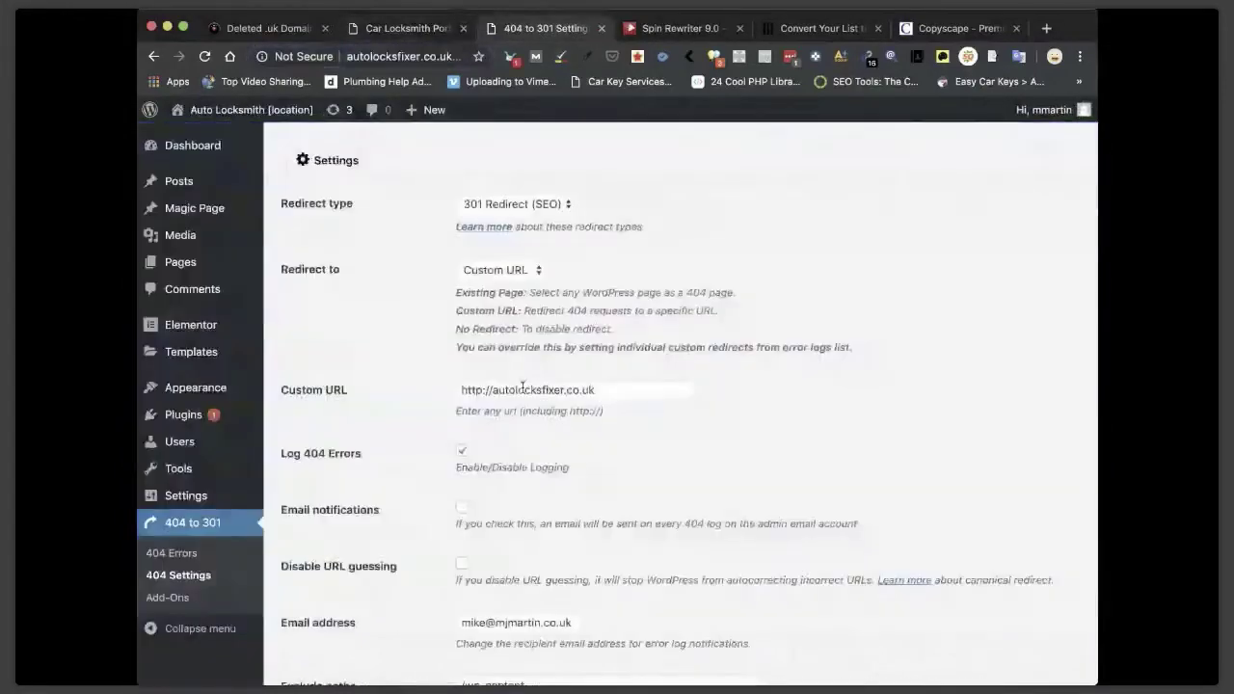
{"action": "triple_click", "coordinate": [523, 389]}
{"action": "type", "text": "24hourlocksmithsstockport"}
{"action": "double_click", "coordinate": [590, 392]}
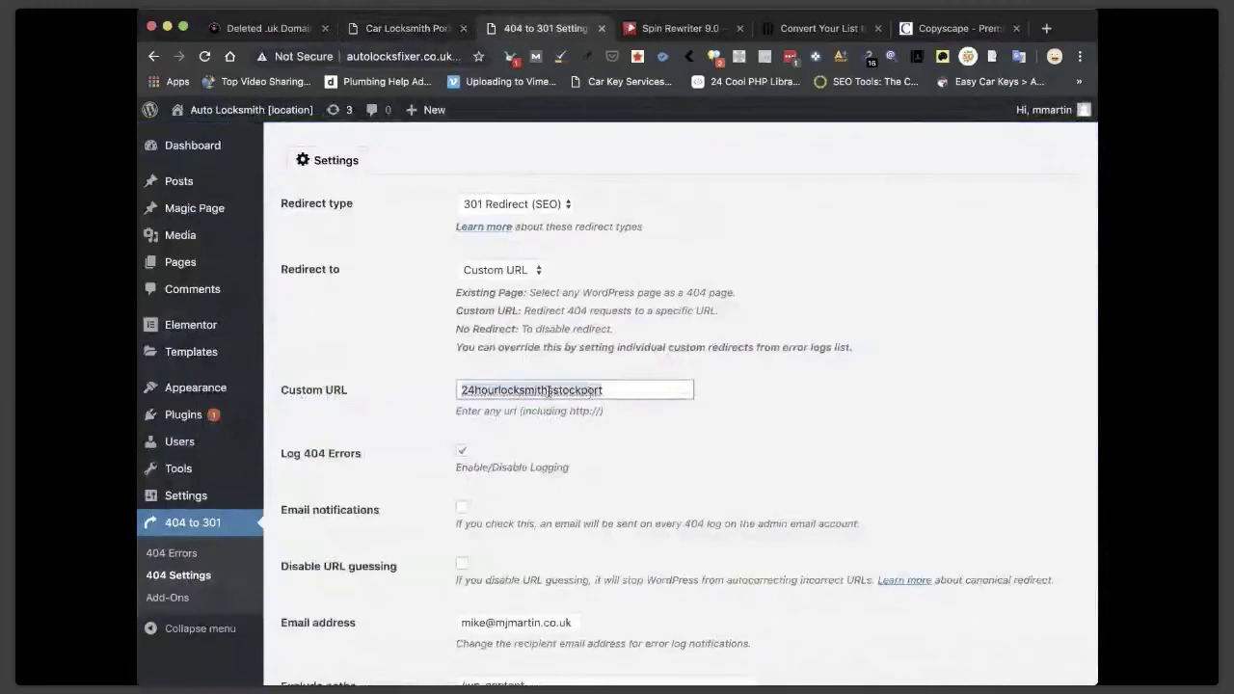
{"action": "left_click", "coordinate": [405, 30]}
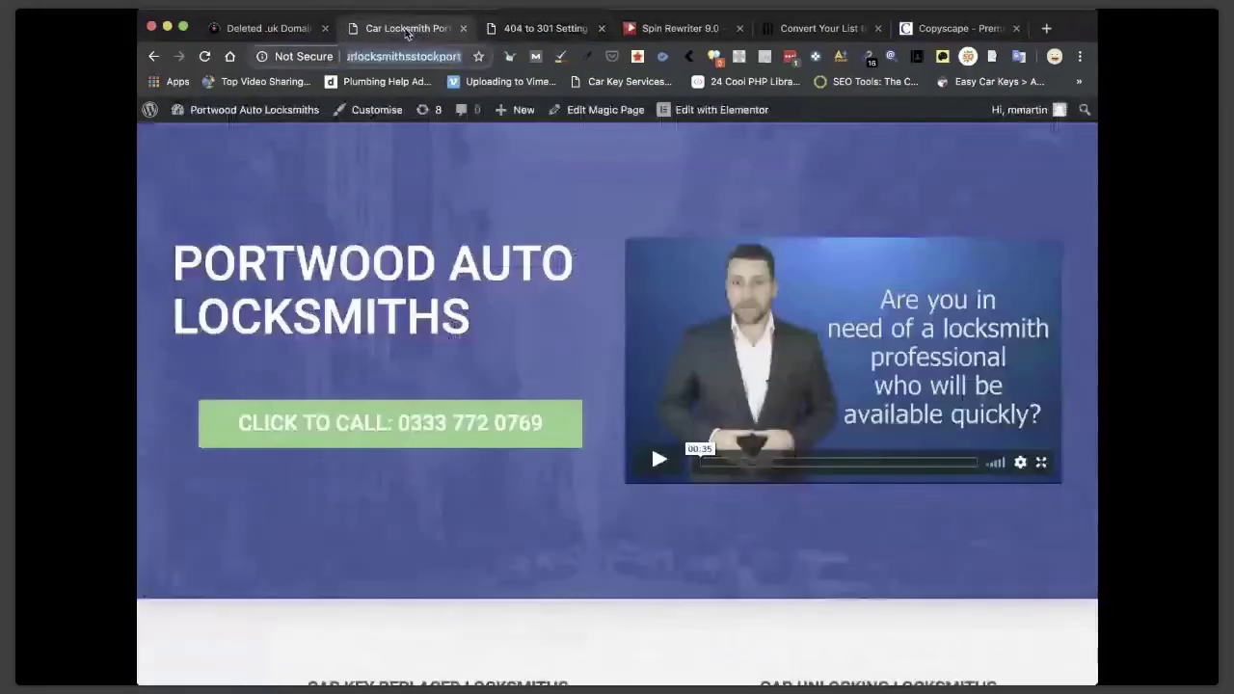
{"action": "key", "text": "Return"}
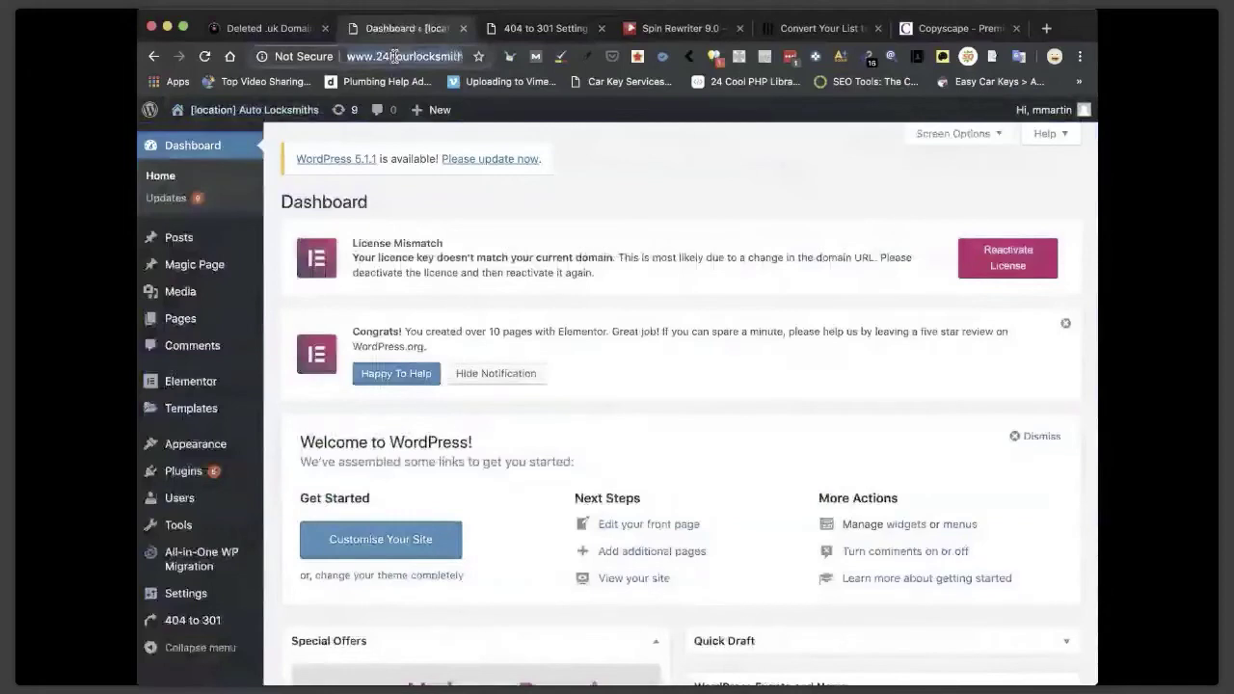
{"action": "key", "text": "ctrl+Tab"}
{"action": "left_click_drag", "start_coordinate": [631, 389], "coordinate": [730, 474]}
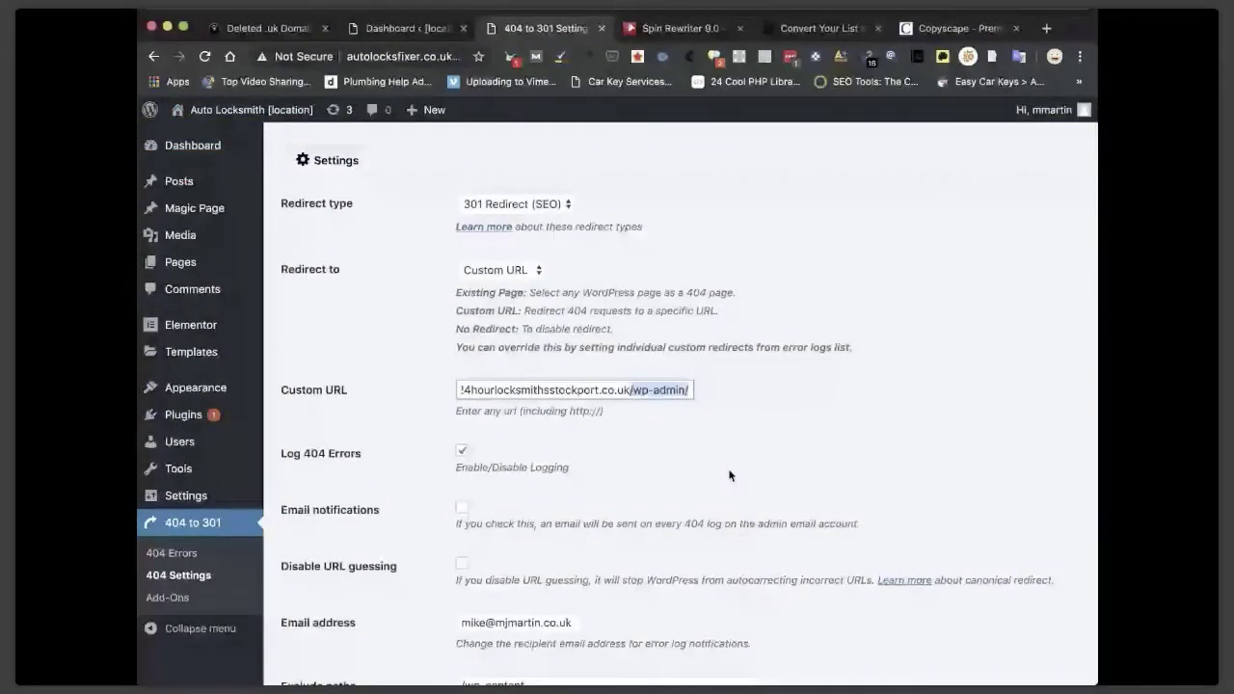
{"action": "left_click", "coordinate": [634, 506]}
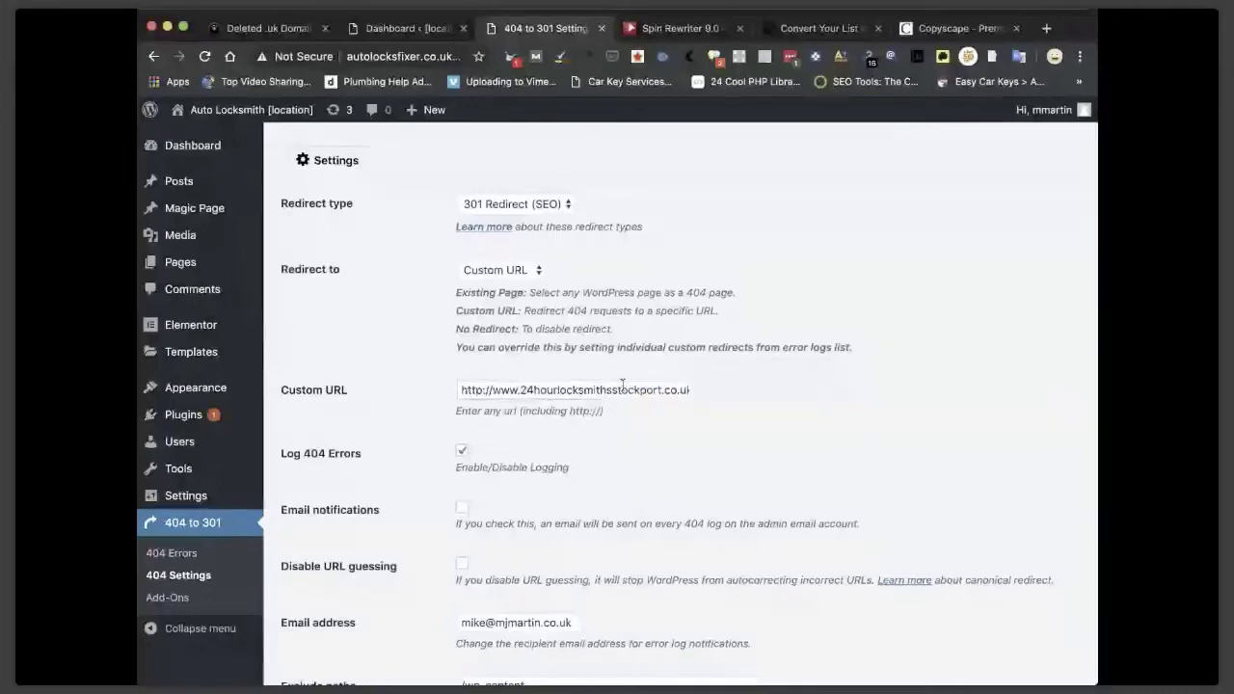
{"action": "left_click", "coordinate": [588, 389]}
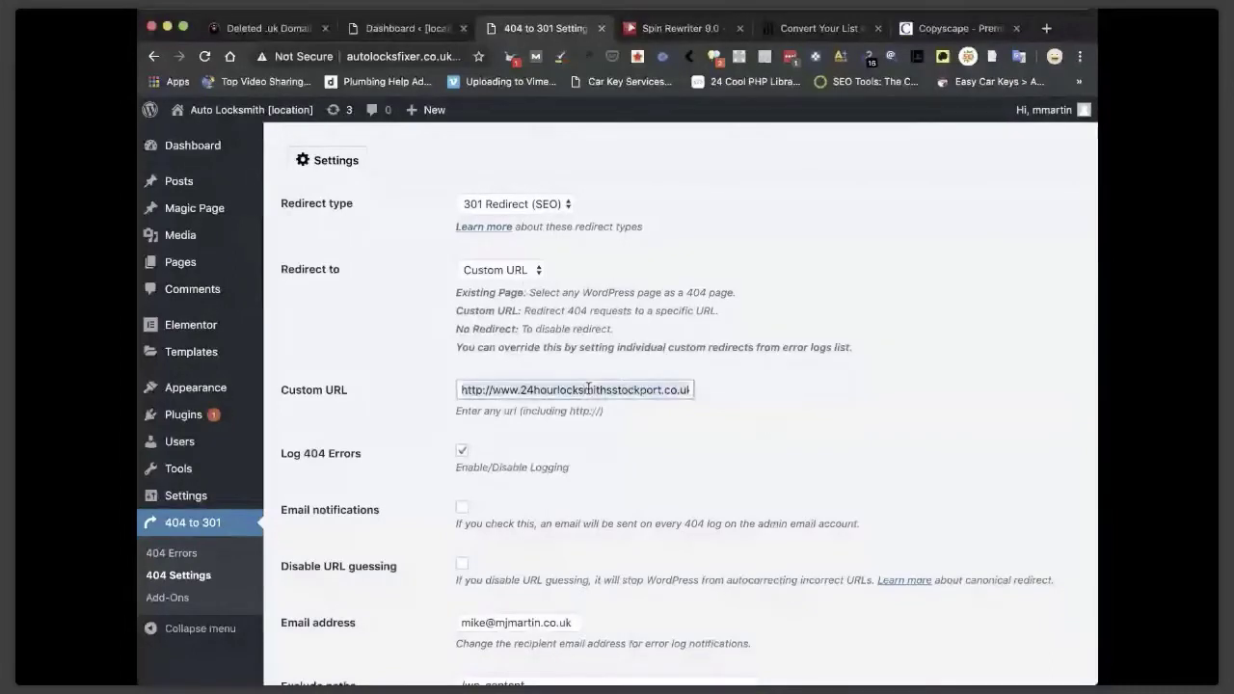
{"action": "key", "text": "super+a"}
{"action": "type", "text": "http://autolocksfixer.co.uk"}
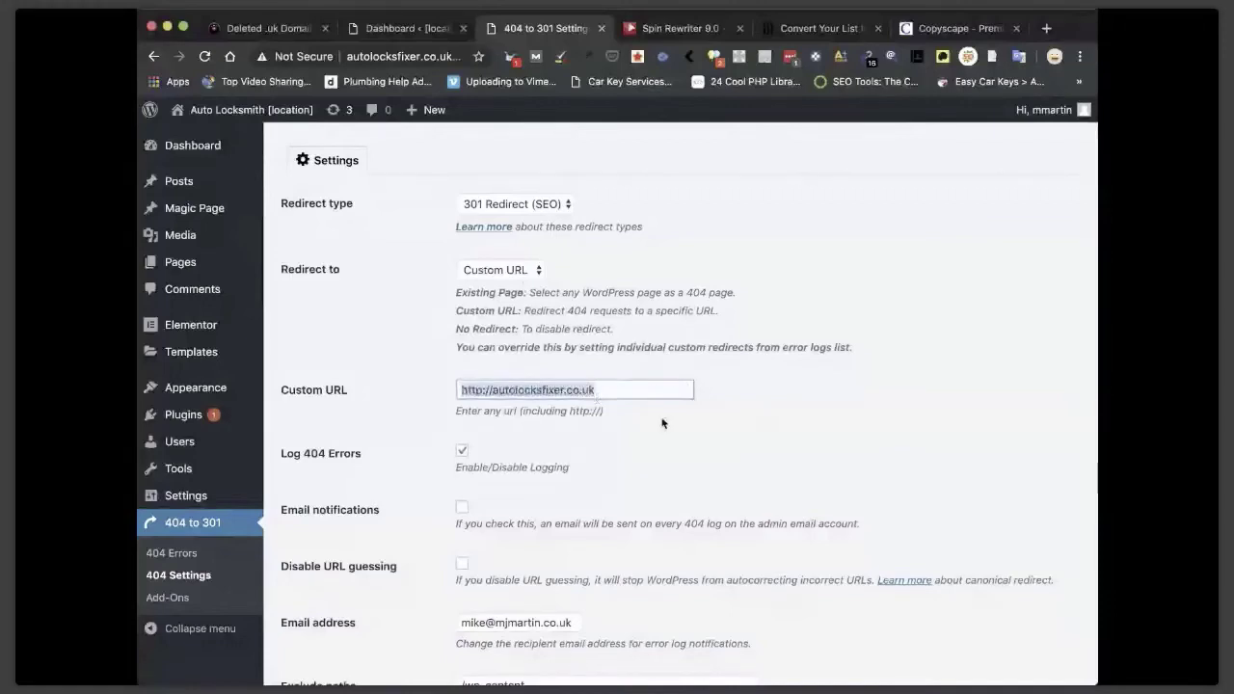
{"action": "scroll", "coordinate": [662, 421], "scroll_direction": "down", "scroll_amount": 3}
{"action": "left_click", "coordinate": [286, 607]}
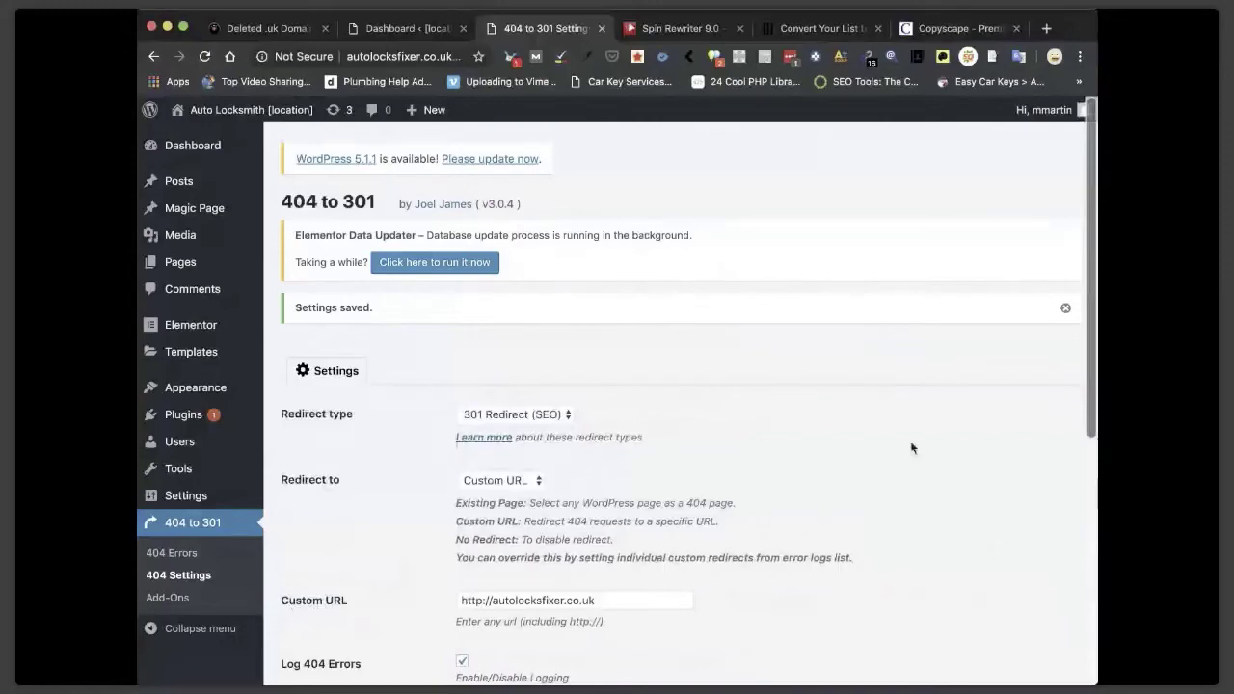
Open the site's home page and look through its article text, car key links and nearby-location links.
{"action": "left_click", "coordinate": [231, 111]}
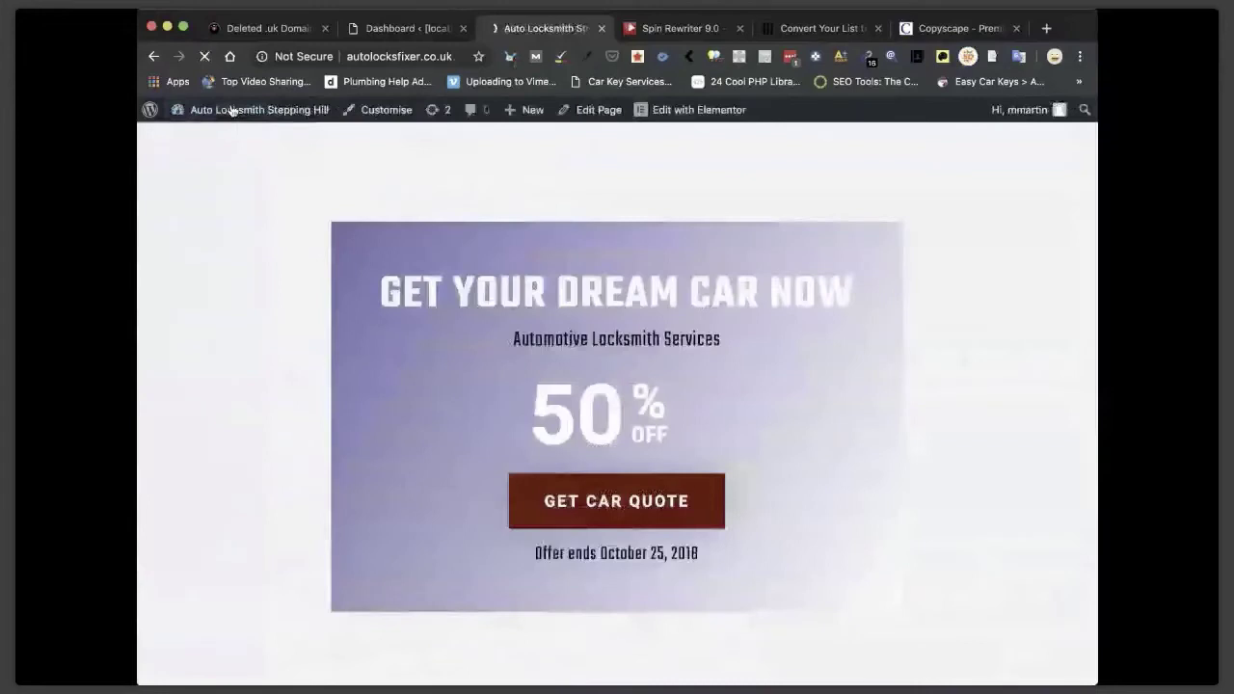
{"action": "scroll", "coordinate": [476, 505], "scroll_direction": "down", "scroll_amount": 5}
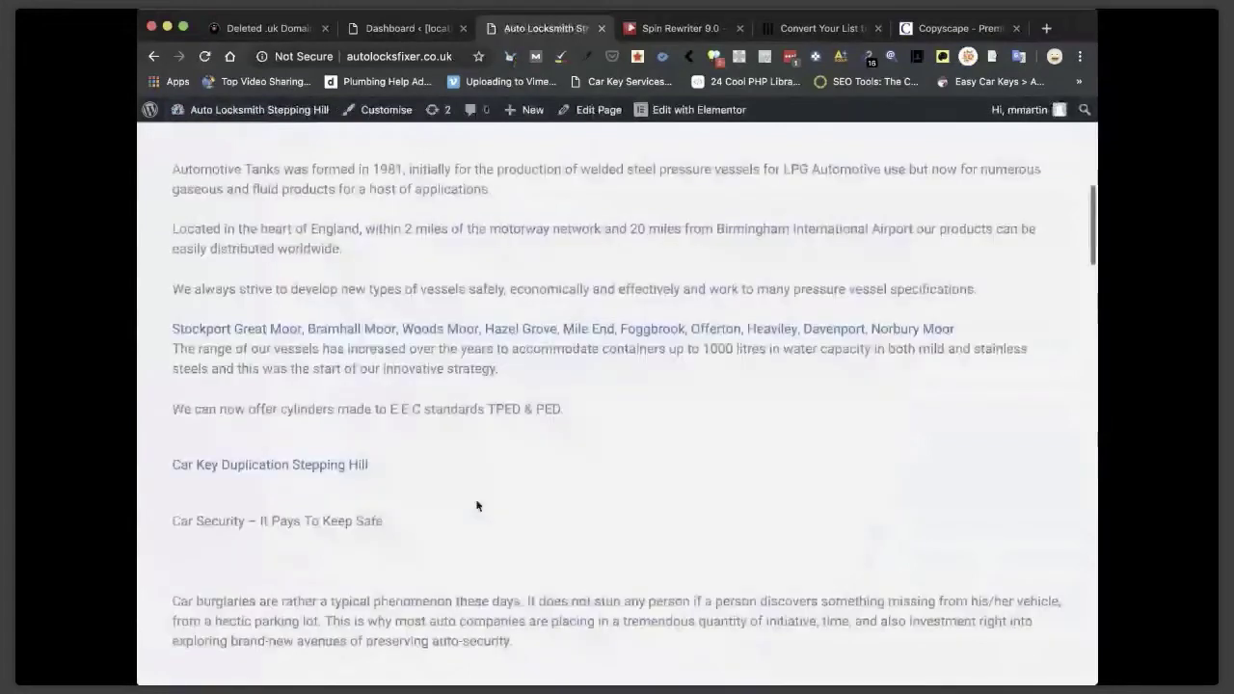
{"action": "scroll", "coordinate": [476, 505], "scroll_direction": "down", "scroll_amount": 10}
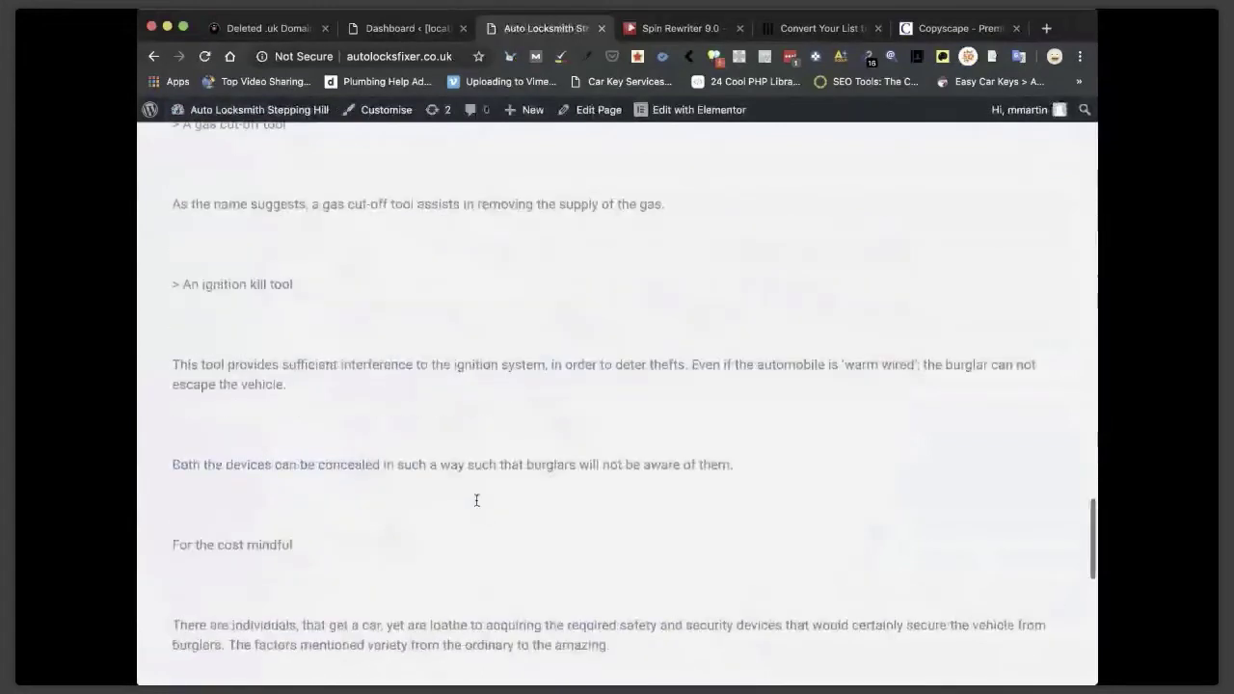
{"action": "scroll", "coordinate": [476, 499], "scroll_direction": "up", "scroll_amount": 10}
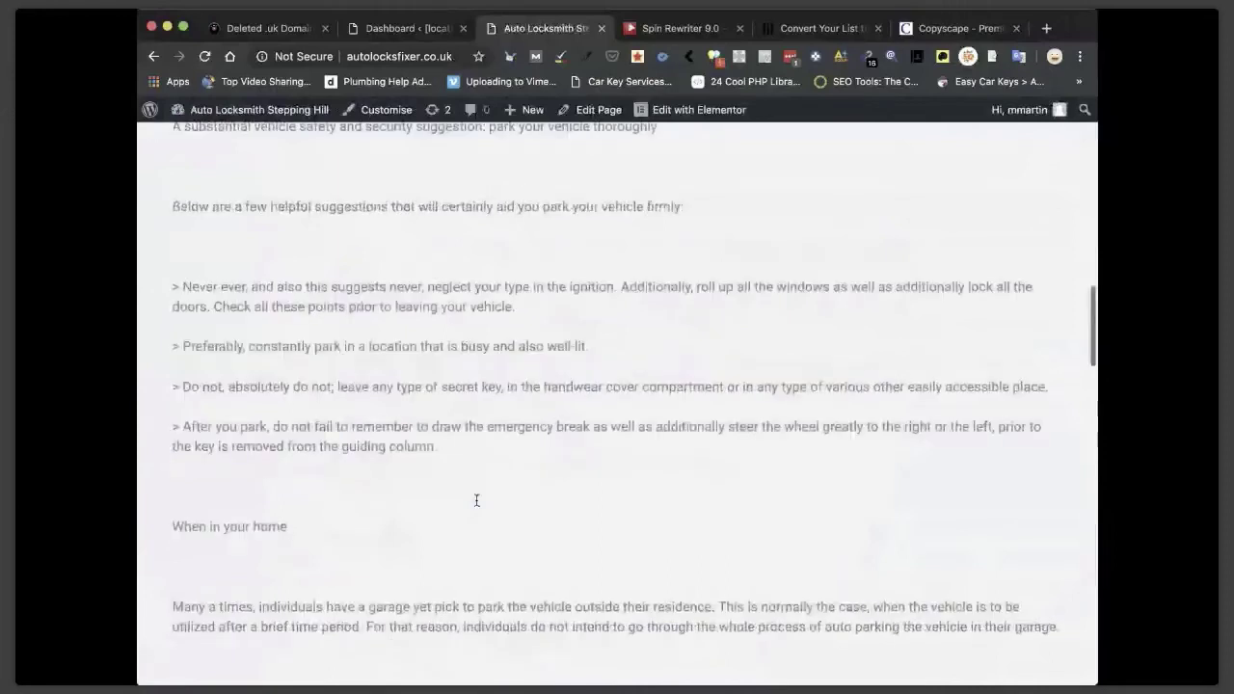
{"action": "scroll", "coordinate": [476, 499], "scroll_direction": "up", "scroll_amount": 10}
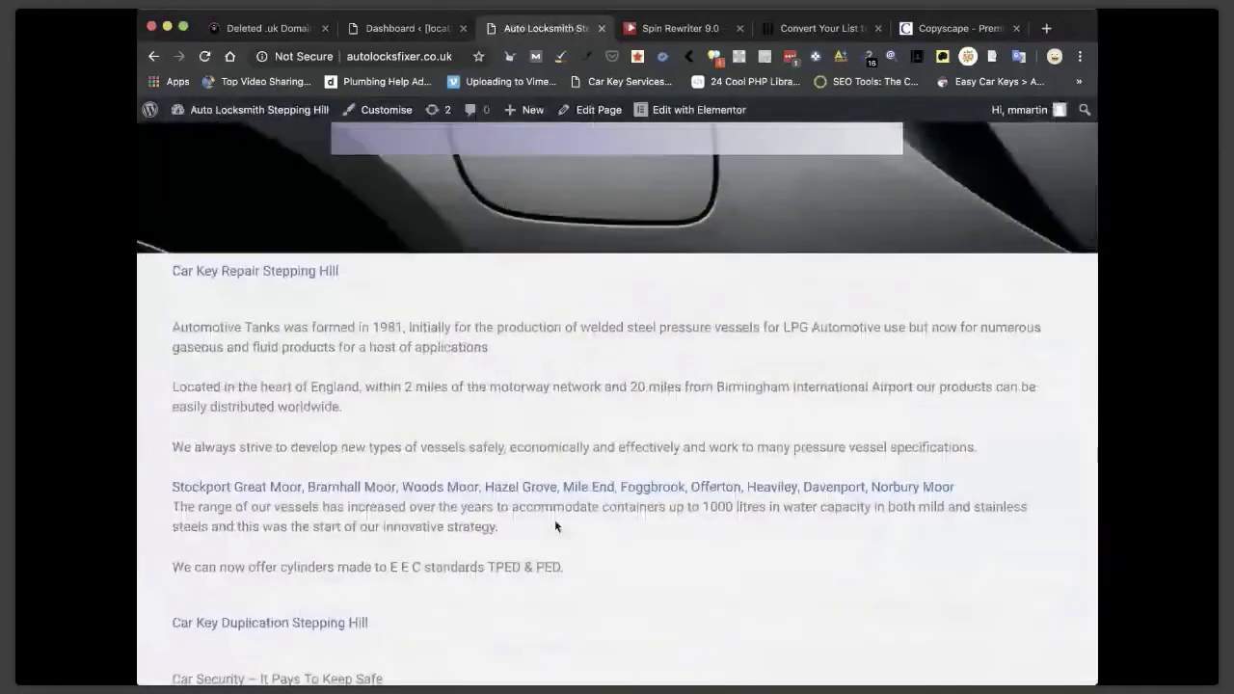
{"action": "mouse_move", "coordinate": [235, 108]}
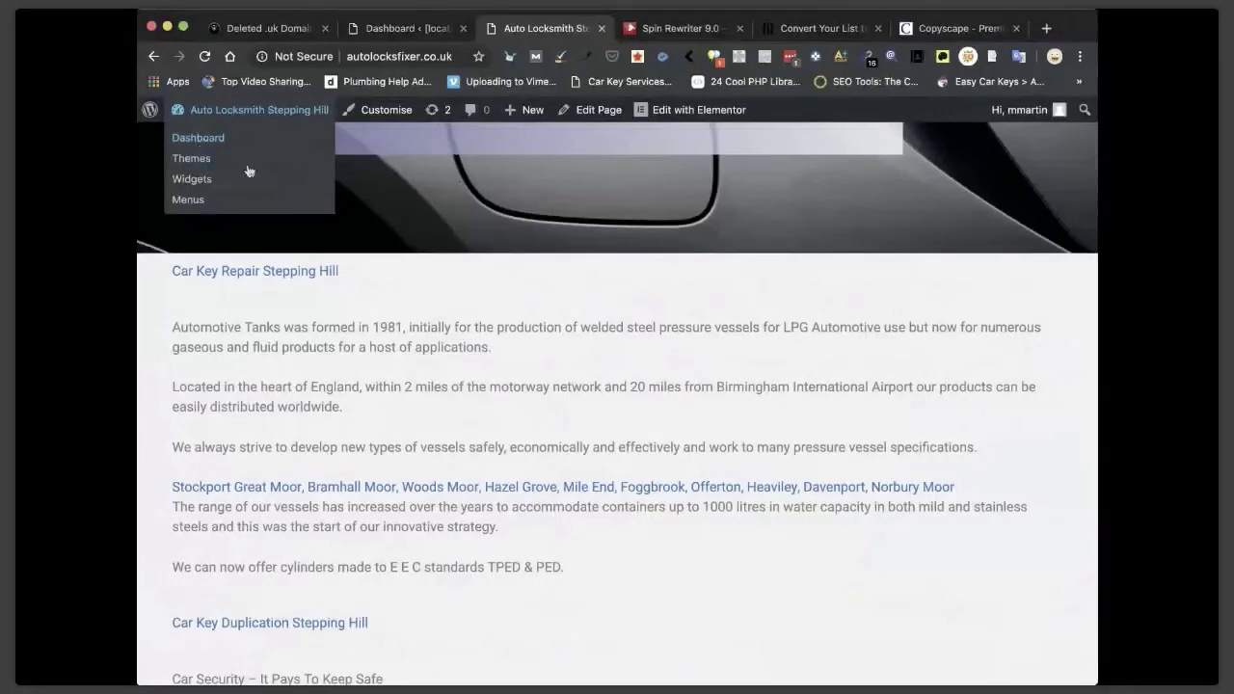
{"action": "scroll", "coordinate": [289, 285], "scroll_direction": "up", "scroll_amount": 5}
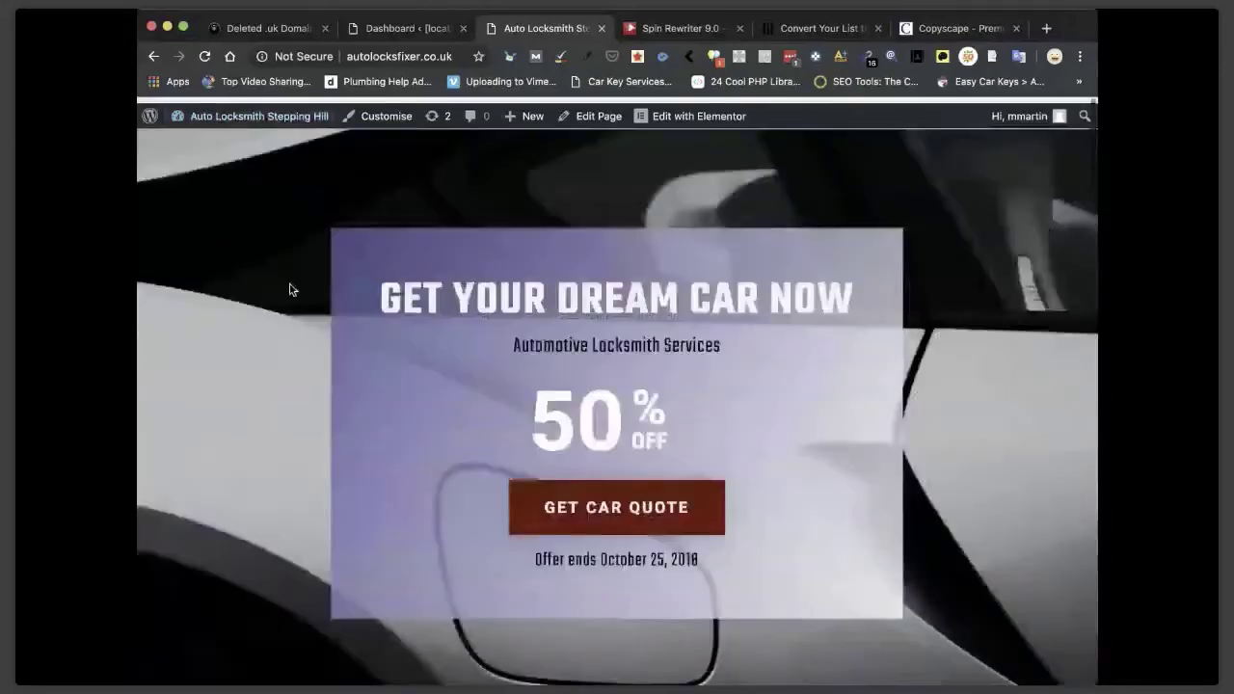
{"action": "scroll", "coordinate": [507, 472], "scroll_direction": "down", "scroll_amount": 15}
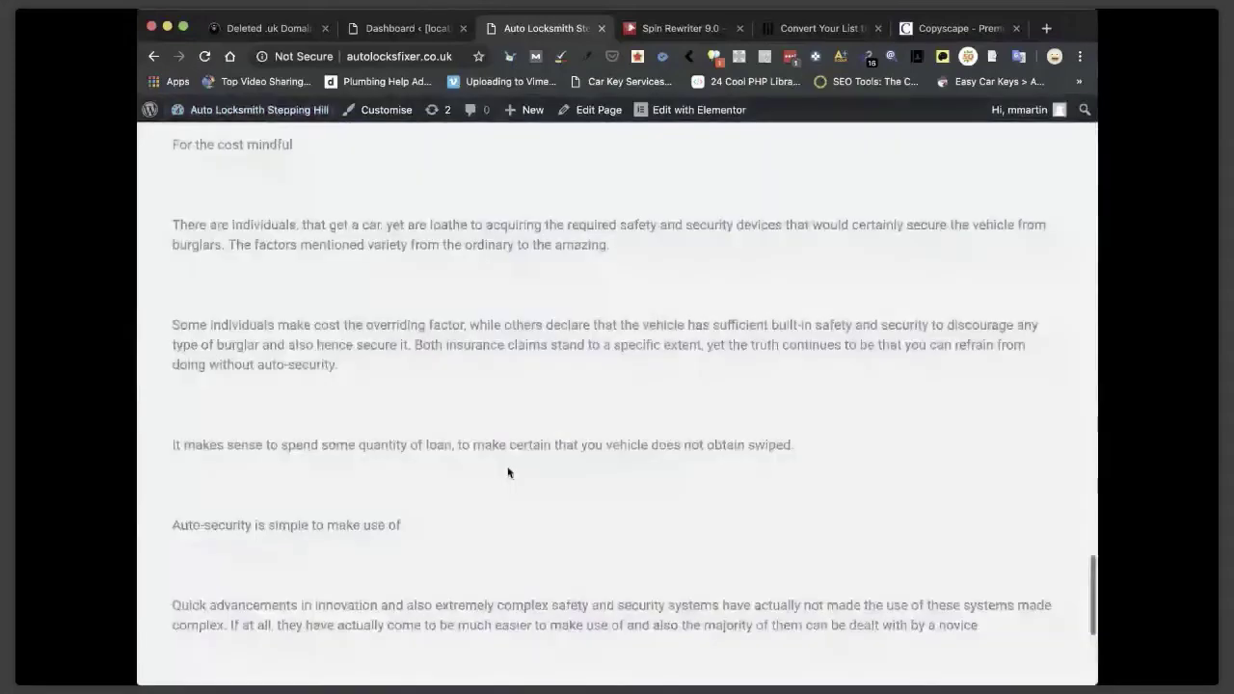
{"action": "scroll", "coordinate": [484, 383], "scroll_direction": "up", "scroll_amount": 10}
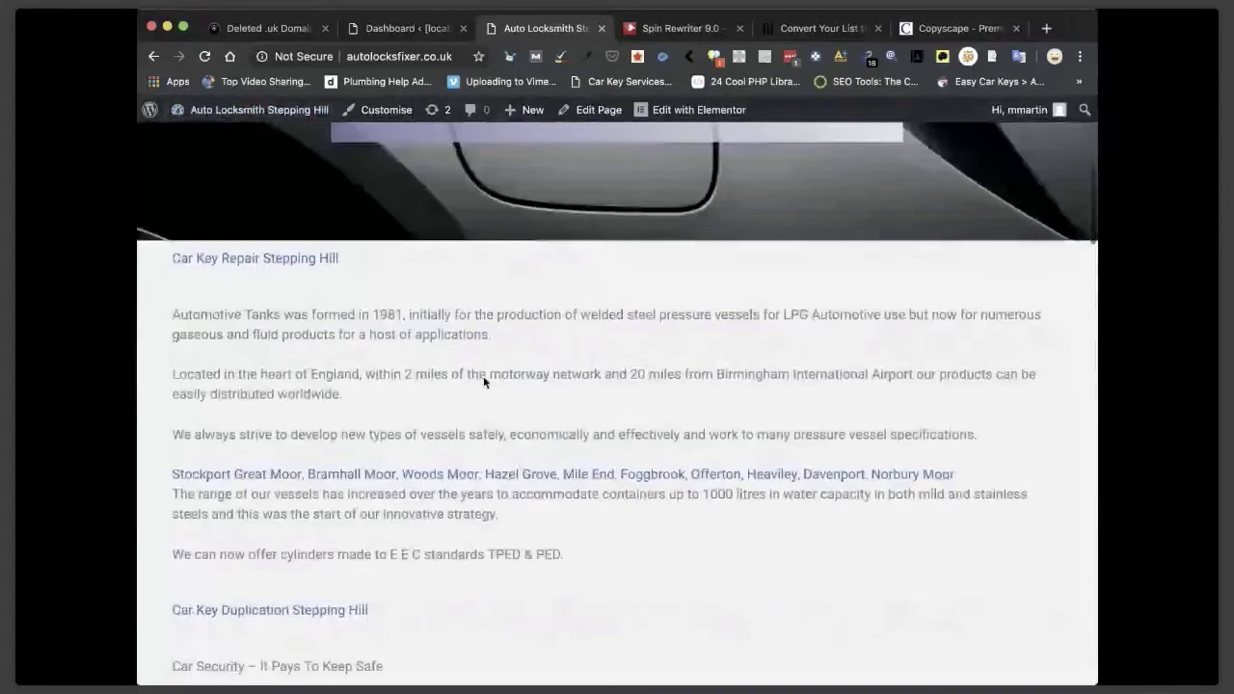
{"action": "scroll", "coordinate": [483, 383], "scroll_direction": "down", "scroll_amount": 1}
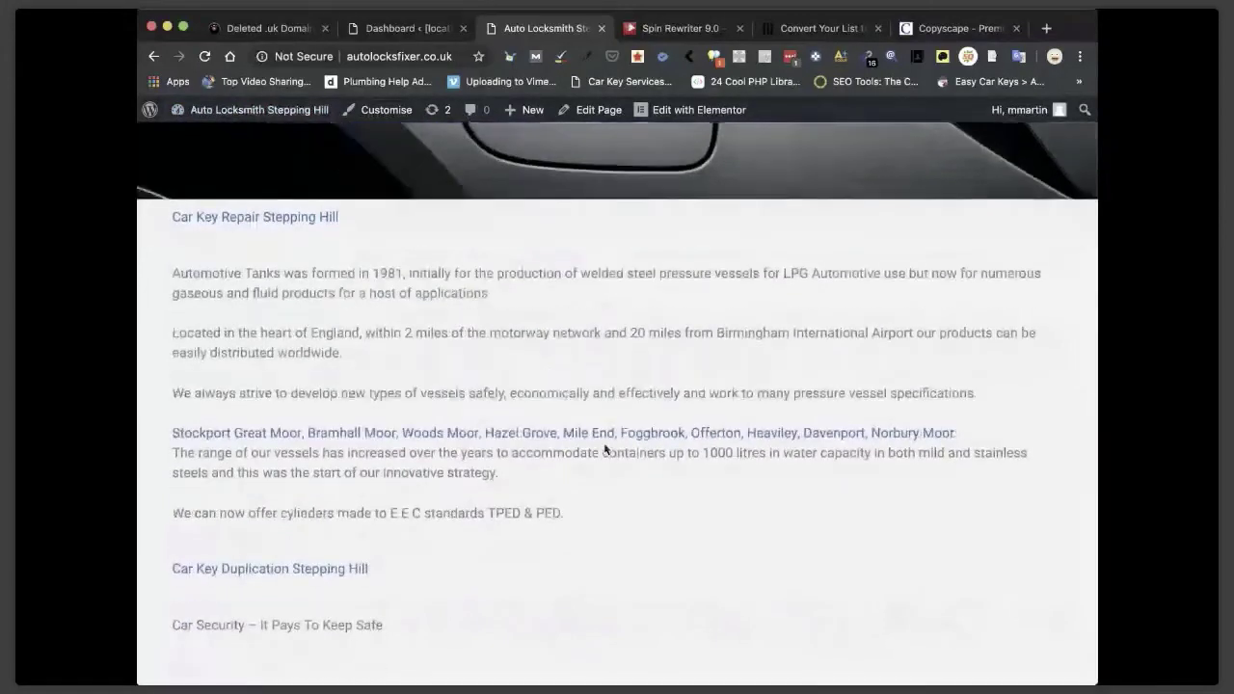
Follow the Hazel Grove location link, check that page's links, and return to the home page through the dashboard.
{"action": "left_click", "coordinate": [520, 433]}
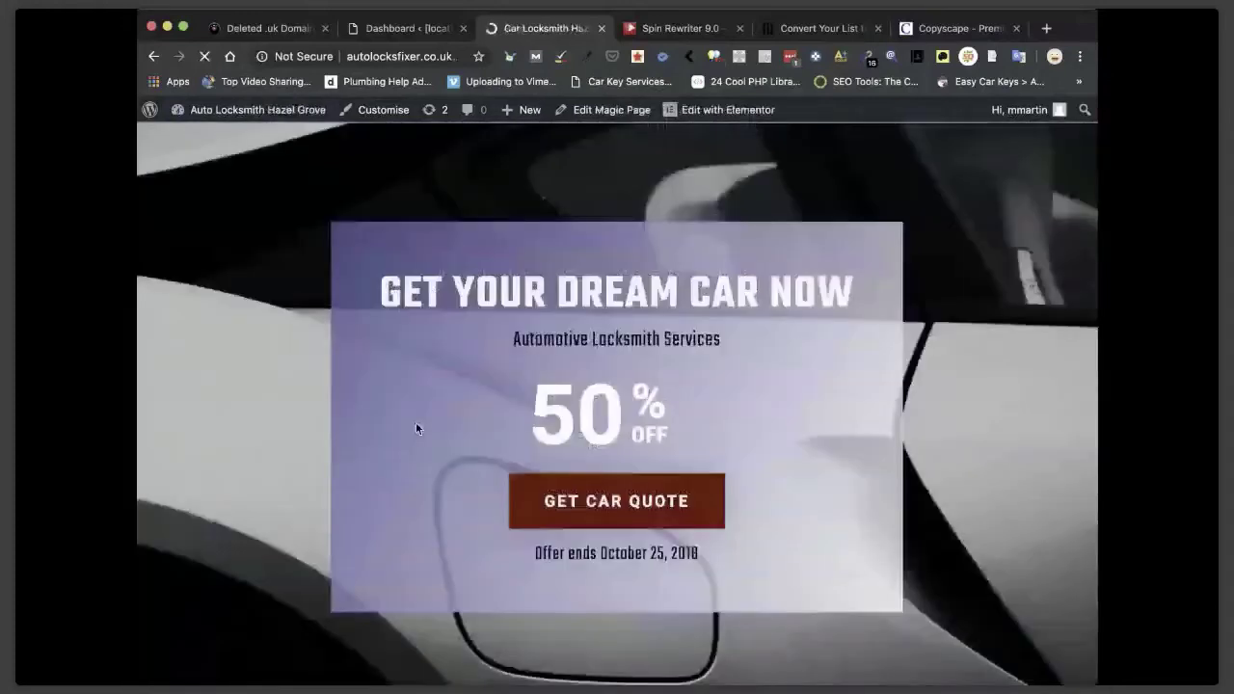
{"action": "scroll", "coordinate": [417, 426], "scroll_direction": "down", "scroll_amount": 10}
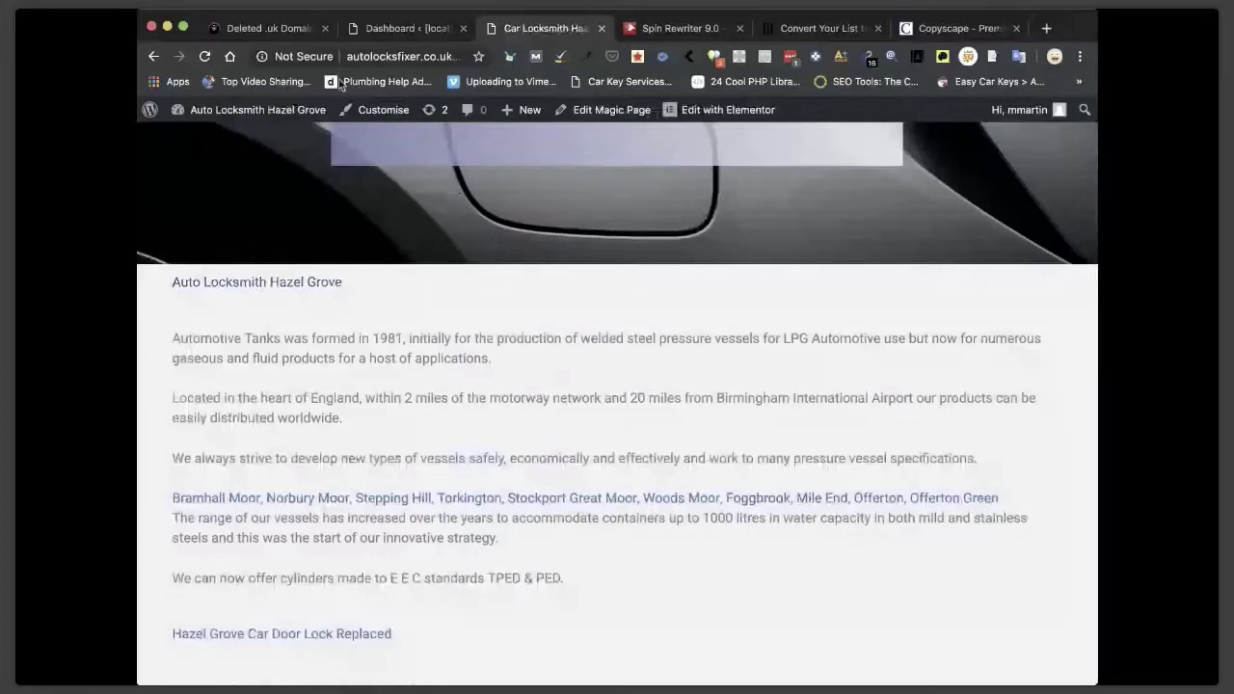
{"action": "left_click", "coordinate": [235, 115]}
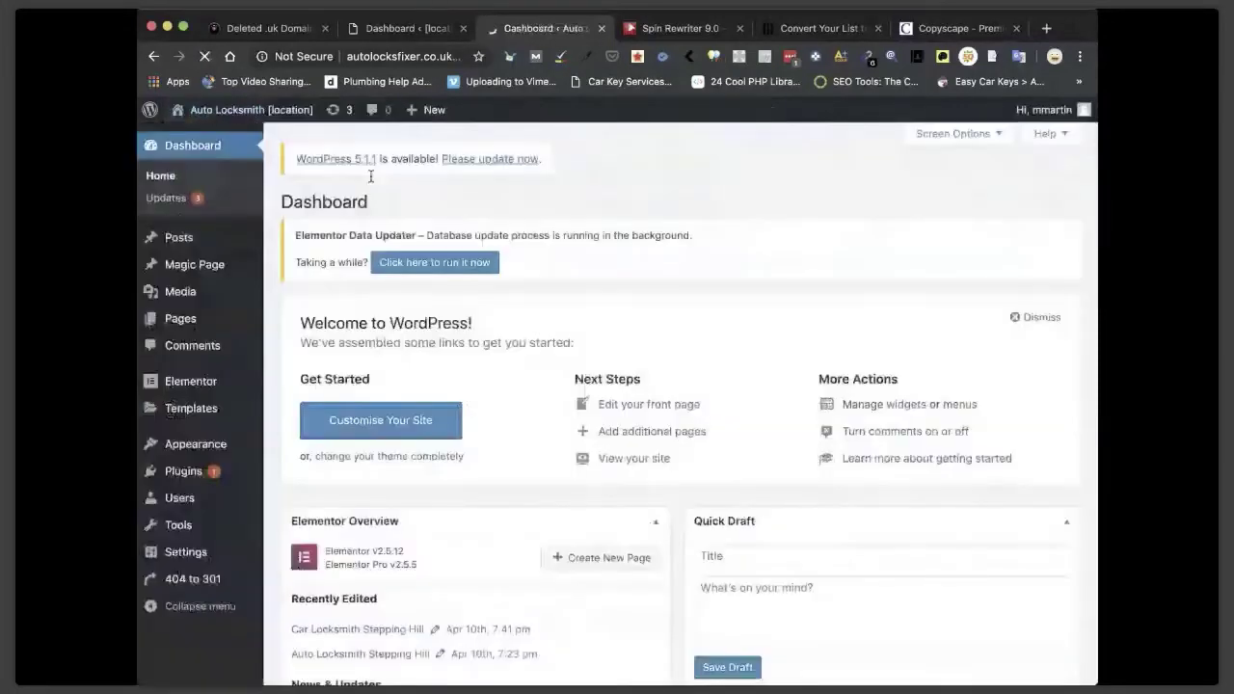
{"action": "mouse_move", "coordinate": [242, 115]}
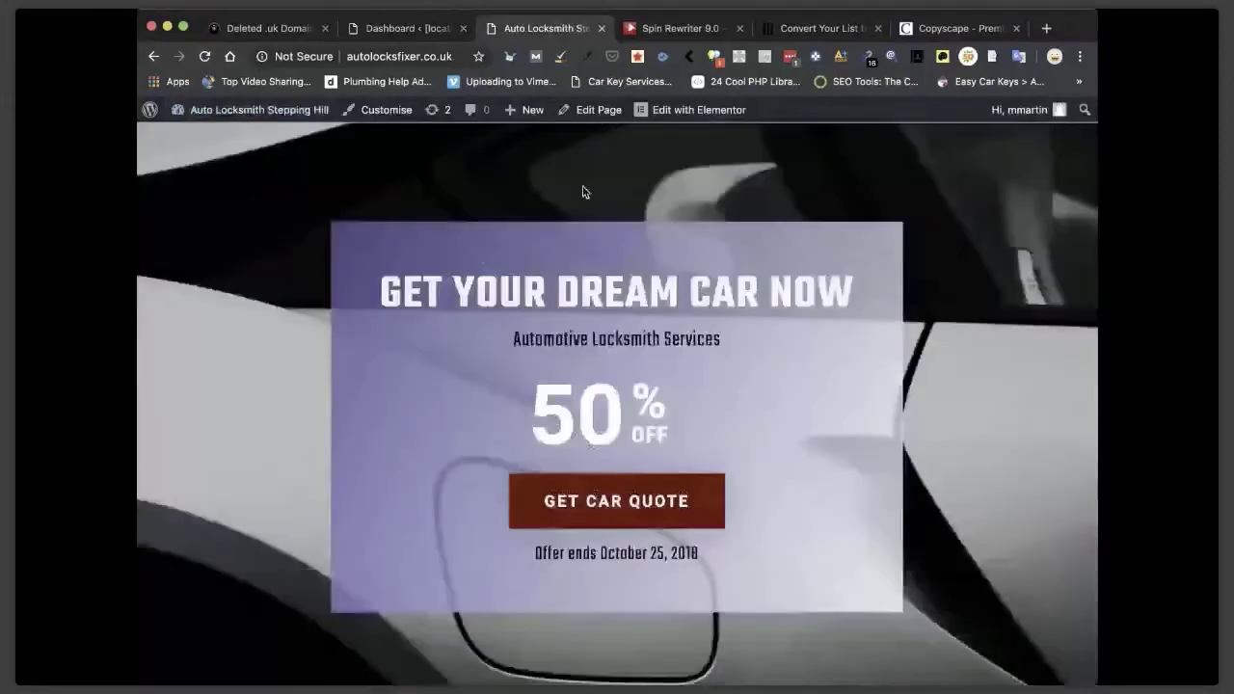
Examine the Car Key Repair Stepping Hill link and the nearby-location links on the home page.
{"action": "scroll", "coordinate": [852, 482], "scroll_direction": "down", "scroll_amount": 3}
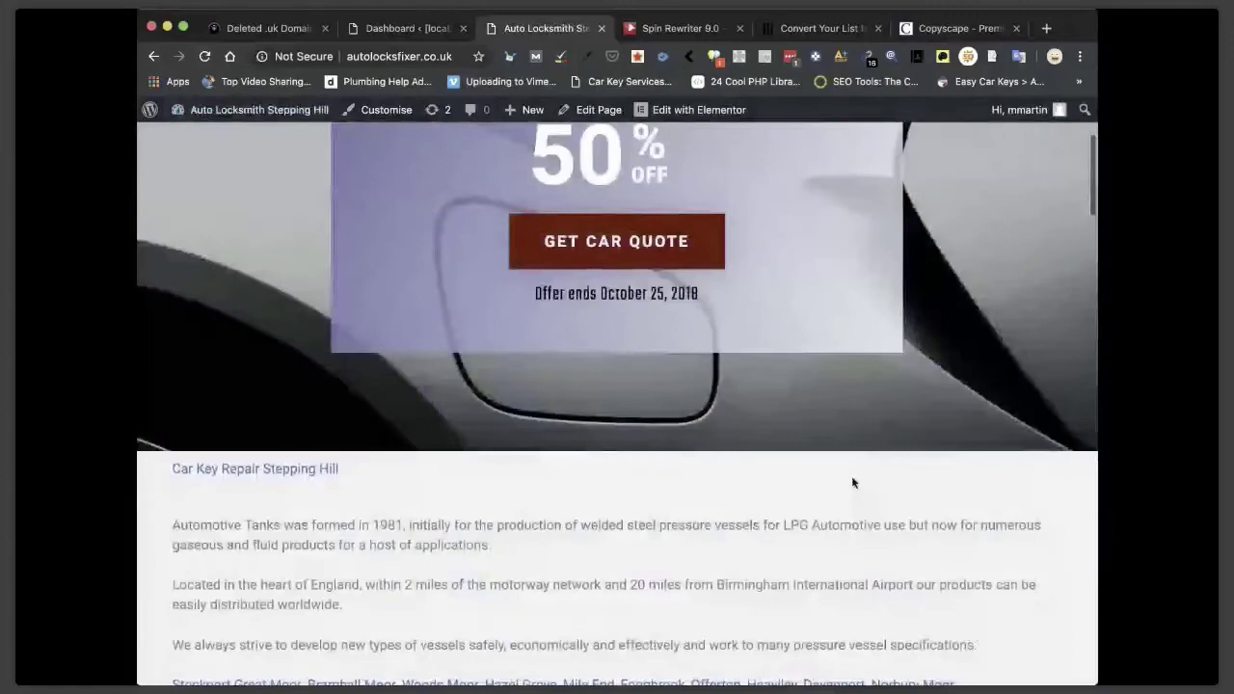
{"action": "scroll", "coordinate": [852, 481], "scroll_direction": "down", "scroll_amount": 2}
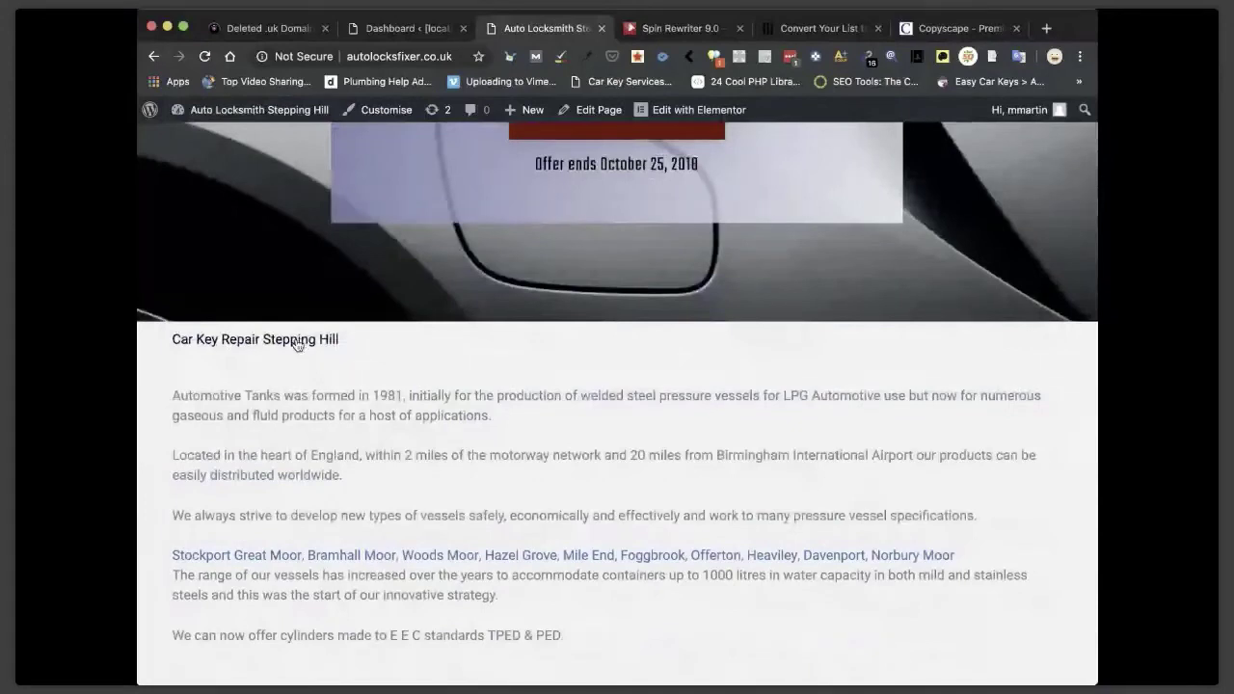
{"action": "scroll", "coordinate": [332, 432], "scroll_direction": "down", "scroll_amount": 2}
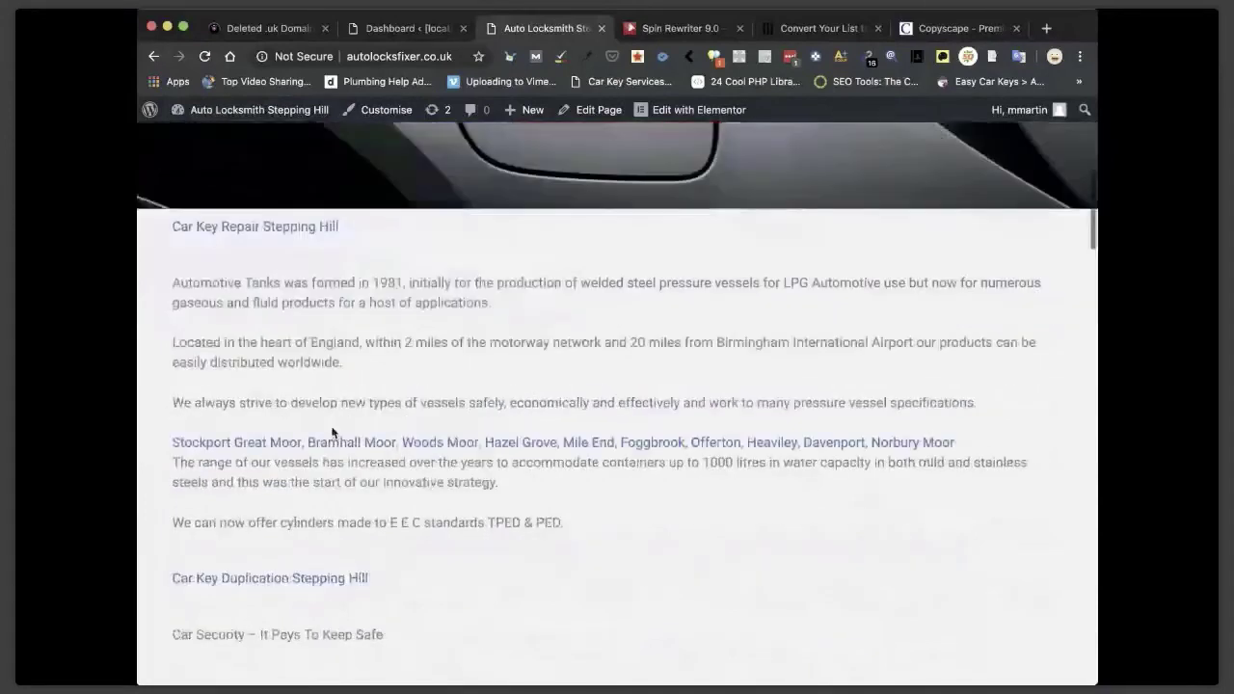